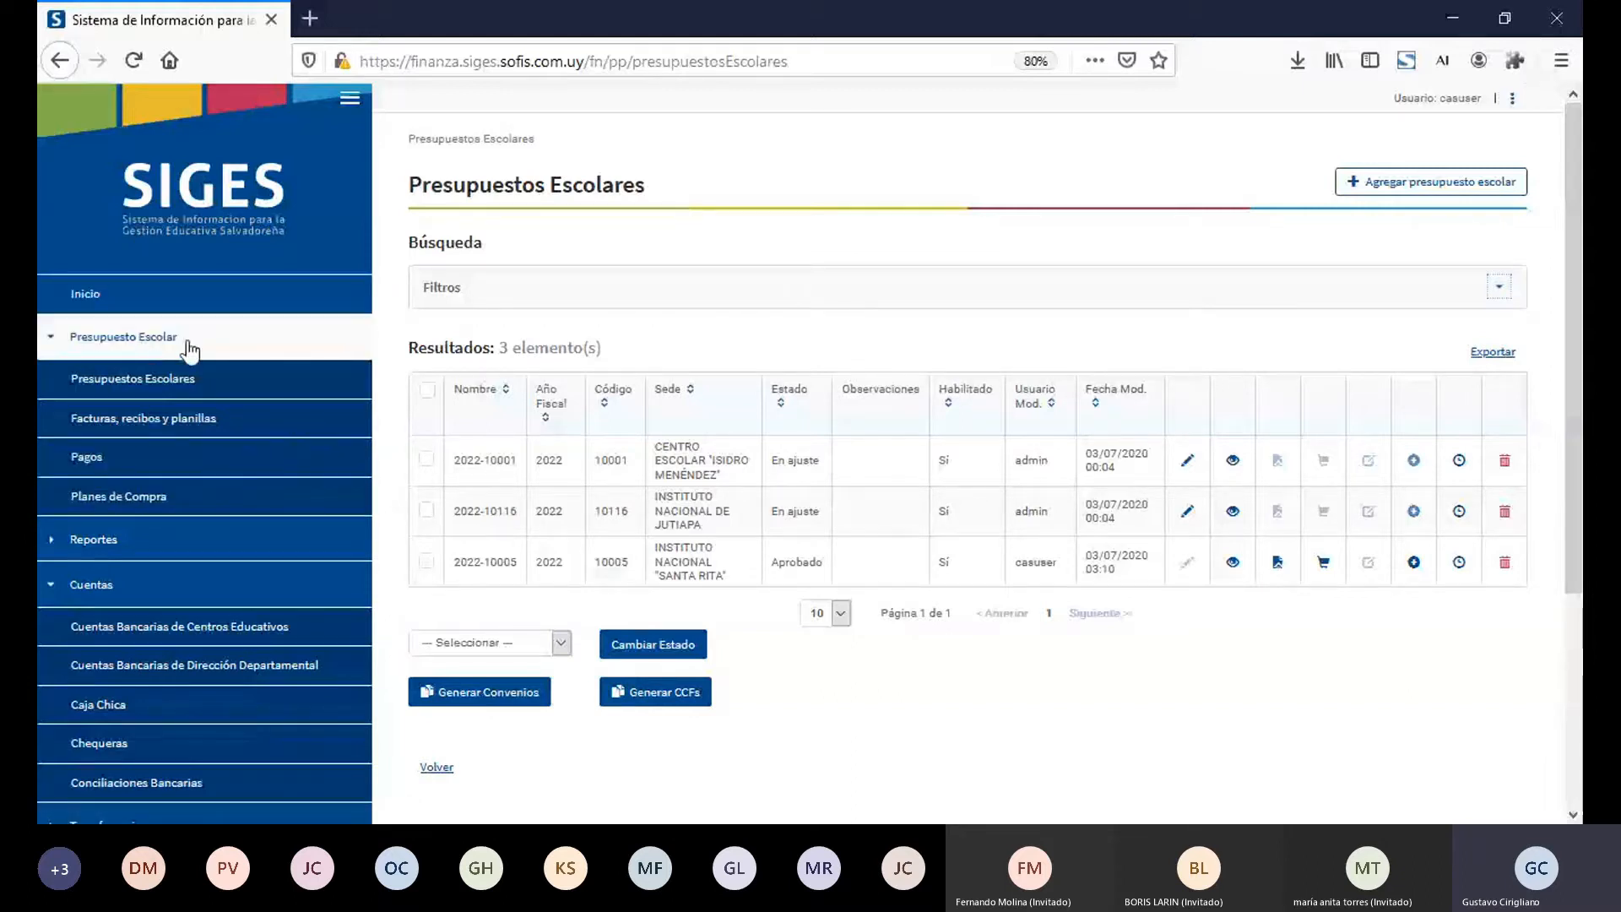
Step: Search the school budgets for sede 10005 - INSTITUTO NACIONAL "SANTA RITA" and fiscal year 2022
left_click(190, 387)
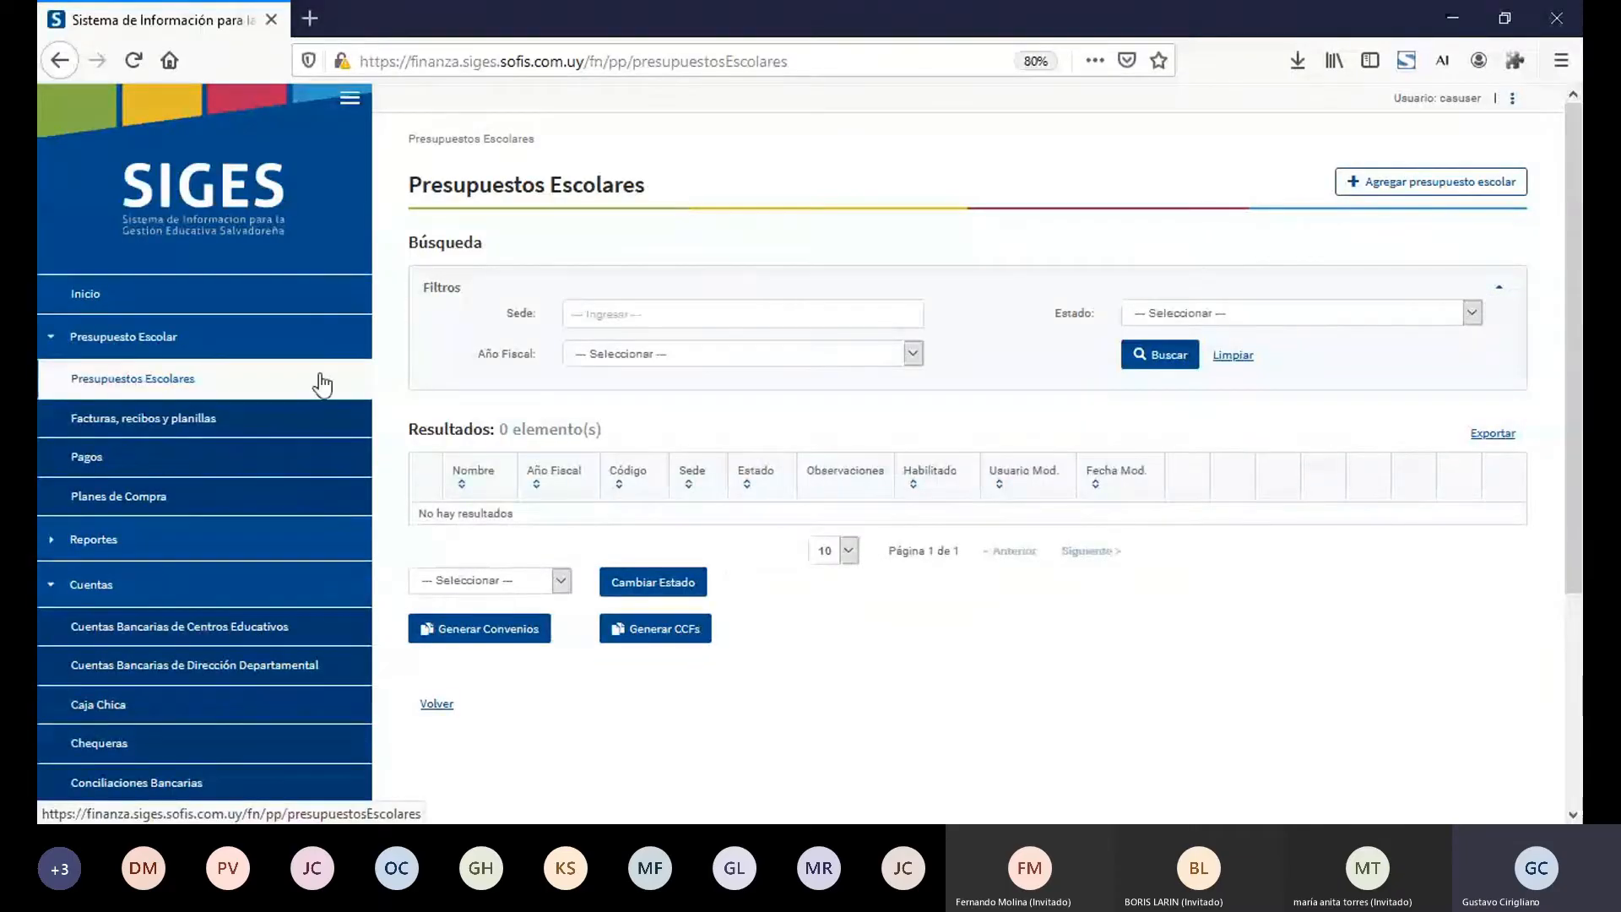
left_click(670, 363)
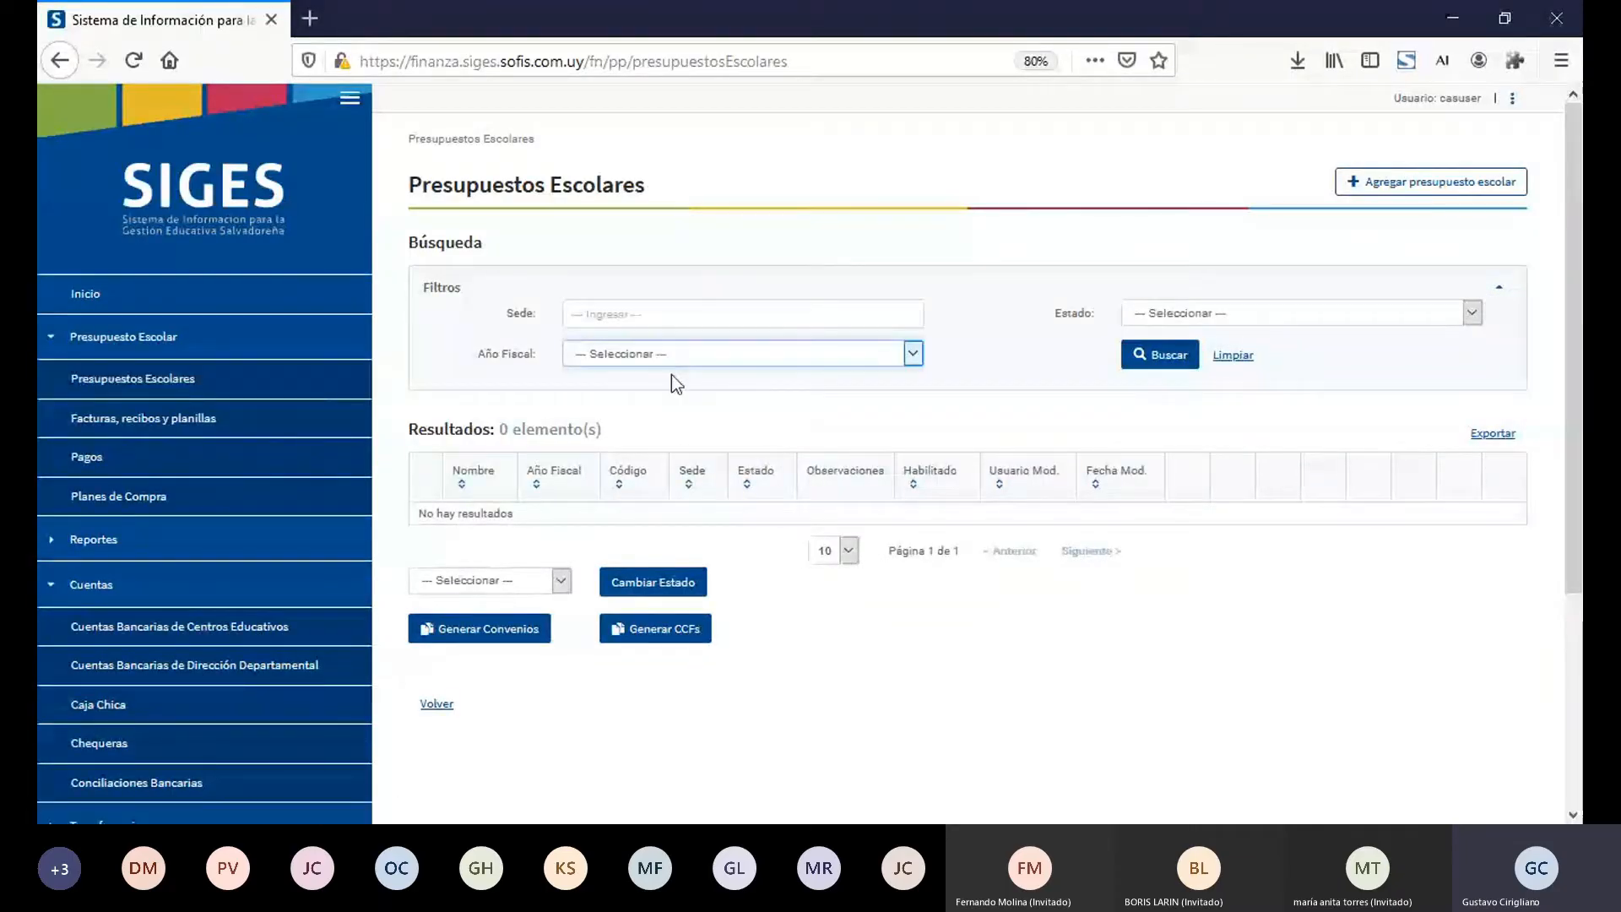
left_click(676, 647)
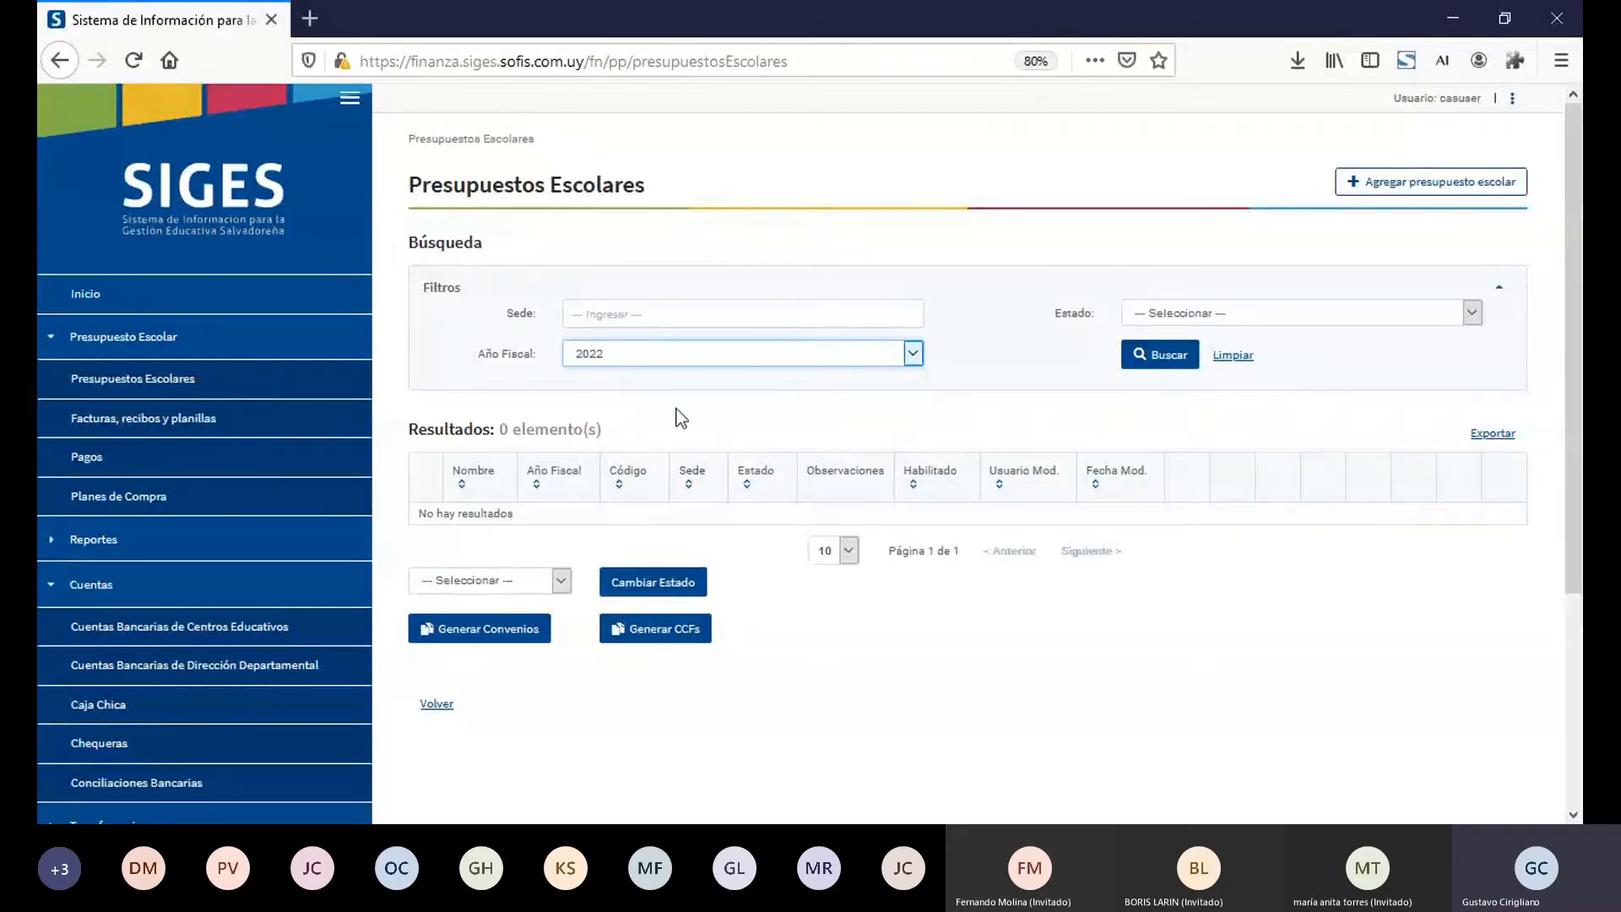
left_click(698, 306)
type("10005")
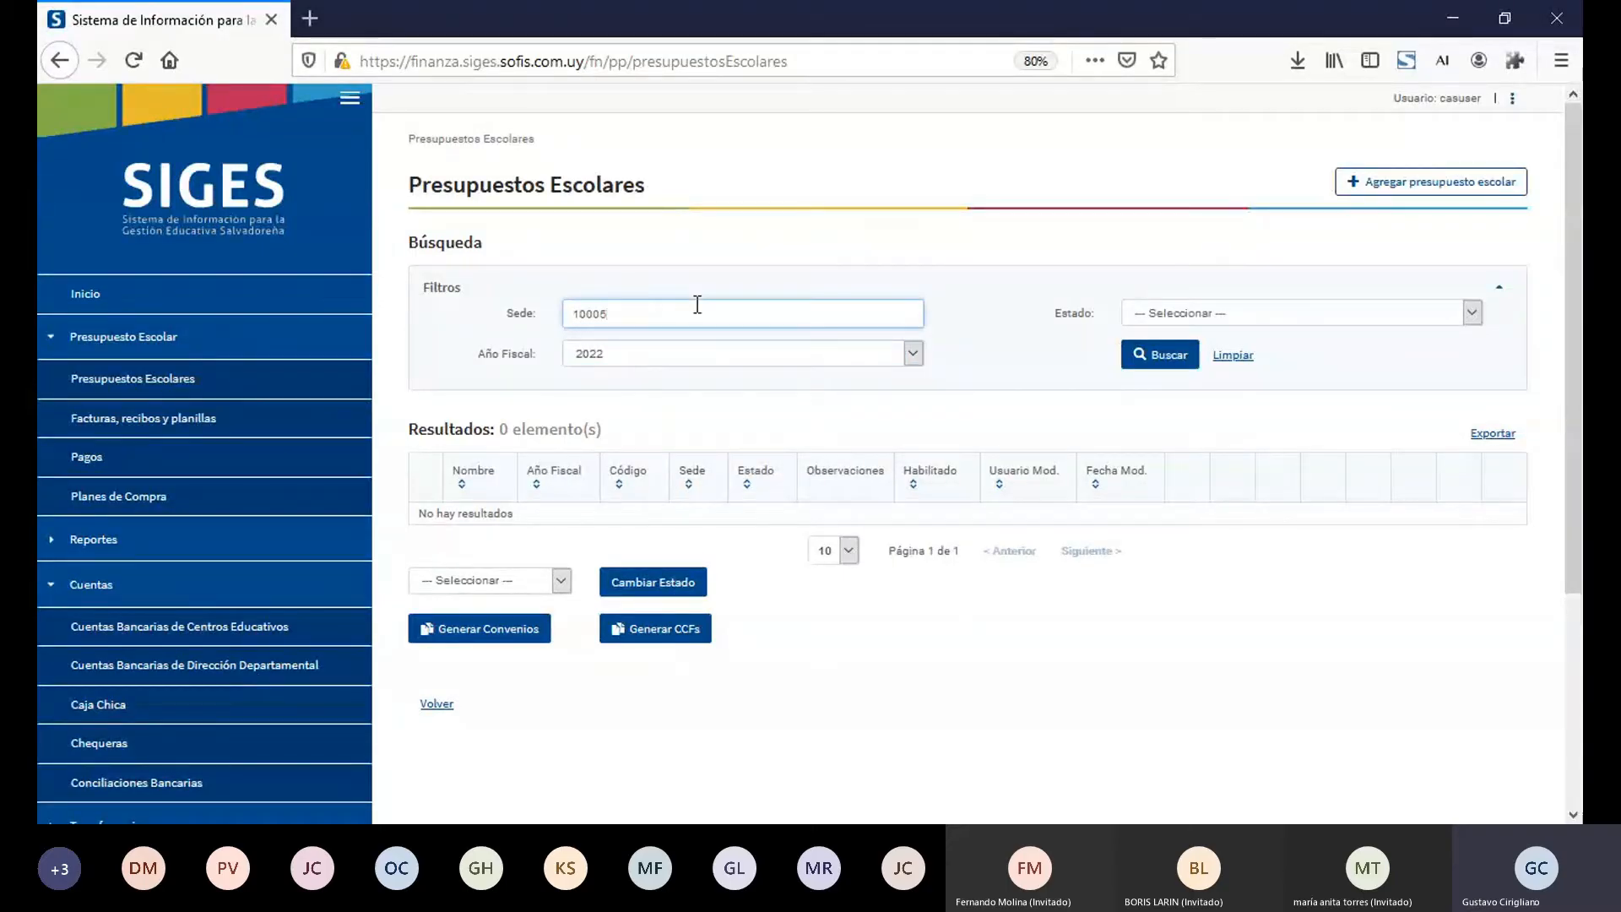
left_click(710, 339)
left_click(1153, 361)
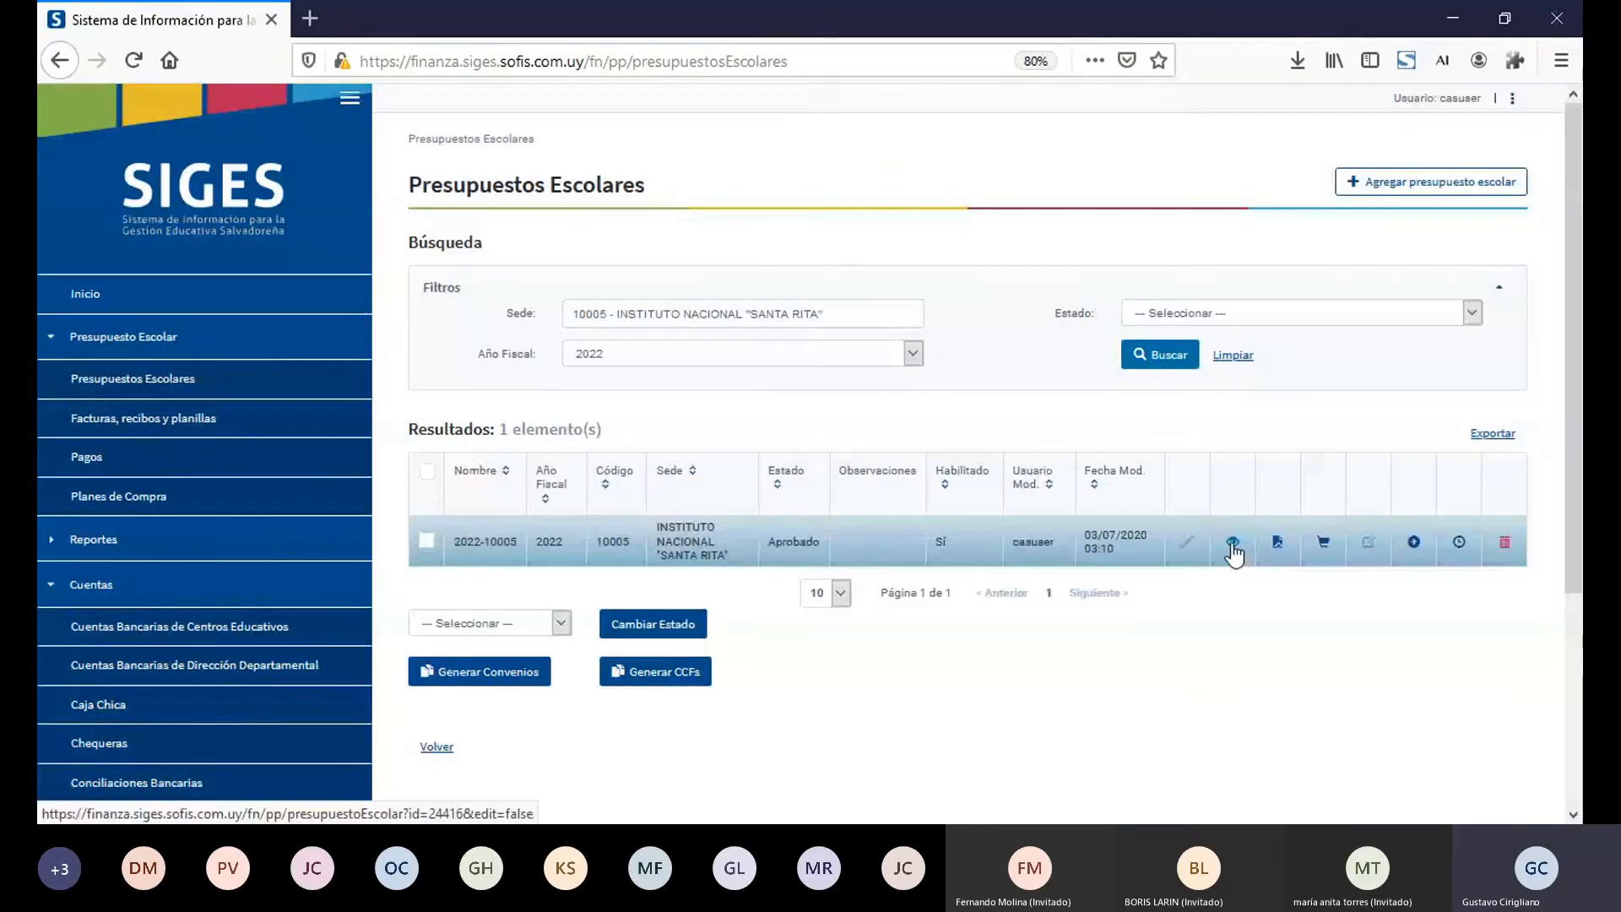
Step: Open budget 2022-10005 in read-only view, check its Estado, and enlarge the page with the navigation menu collapsed
left_click(1232, 545)
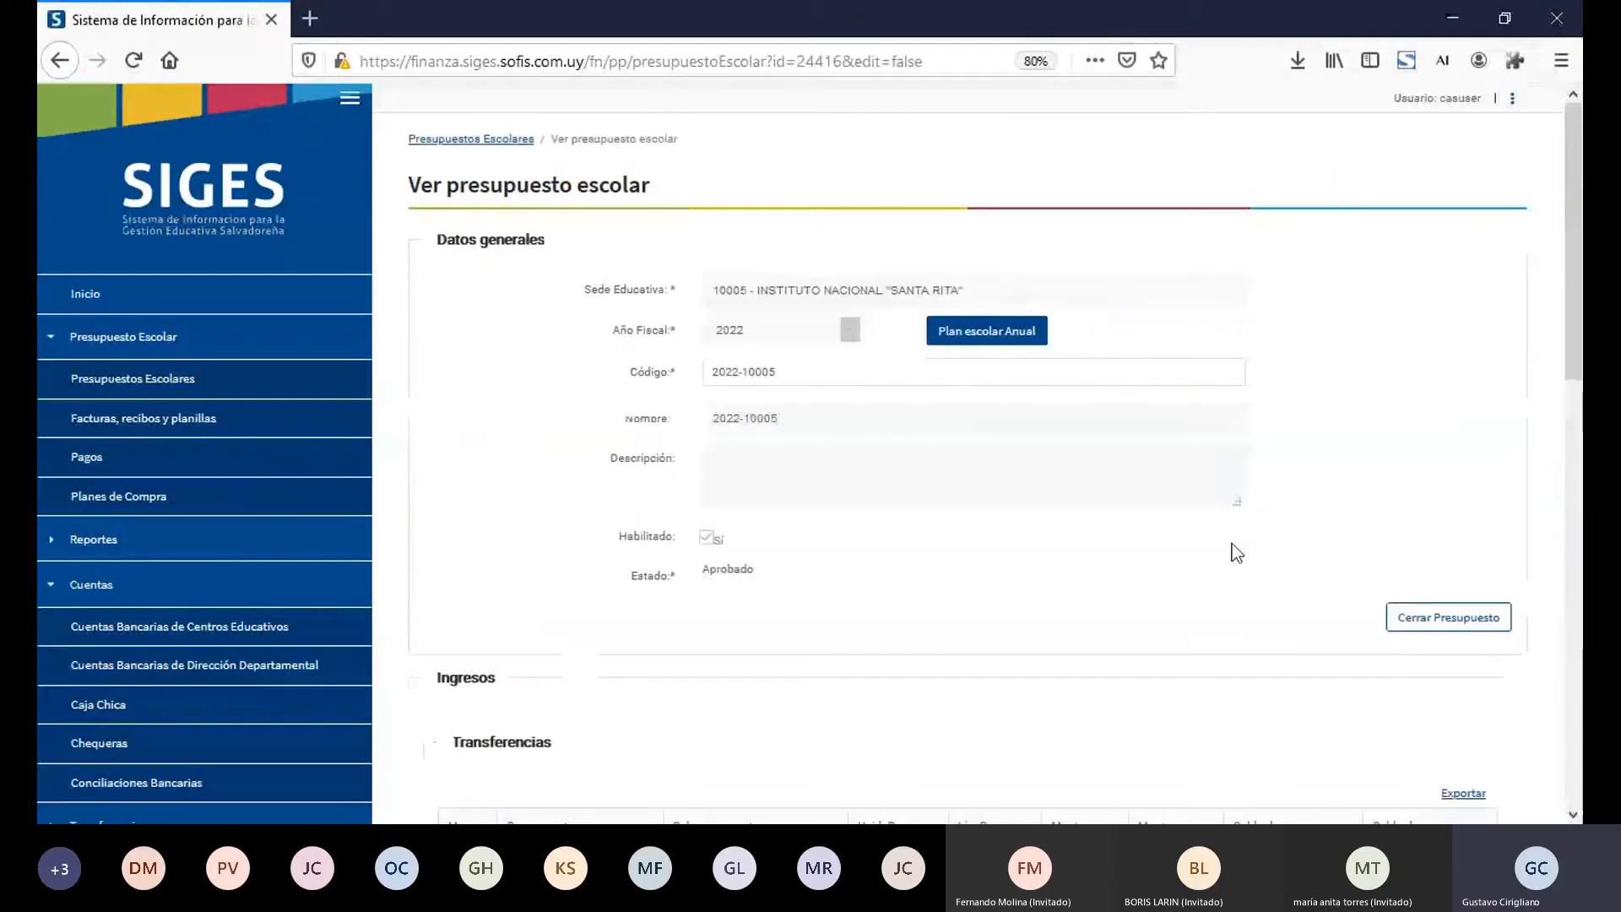
double_click(732, 571)
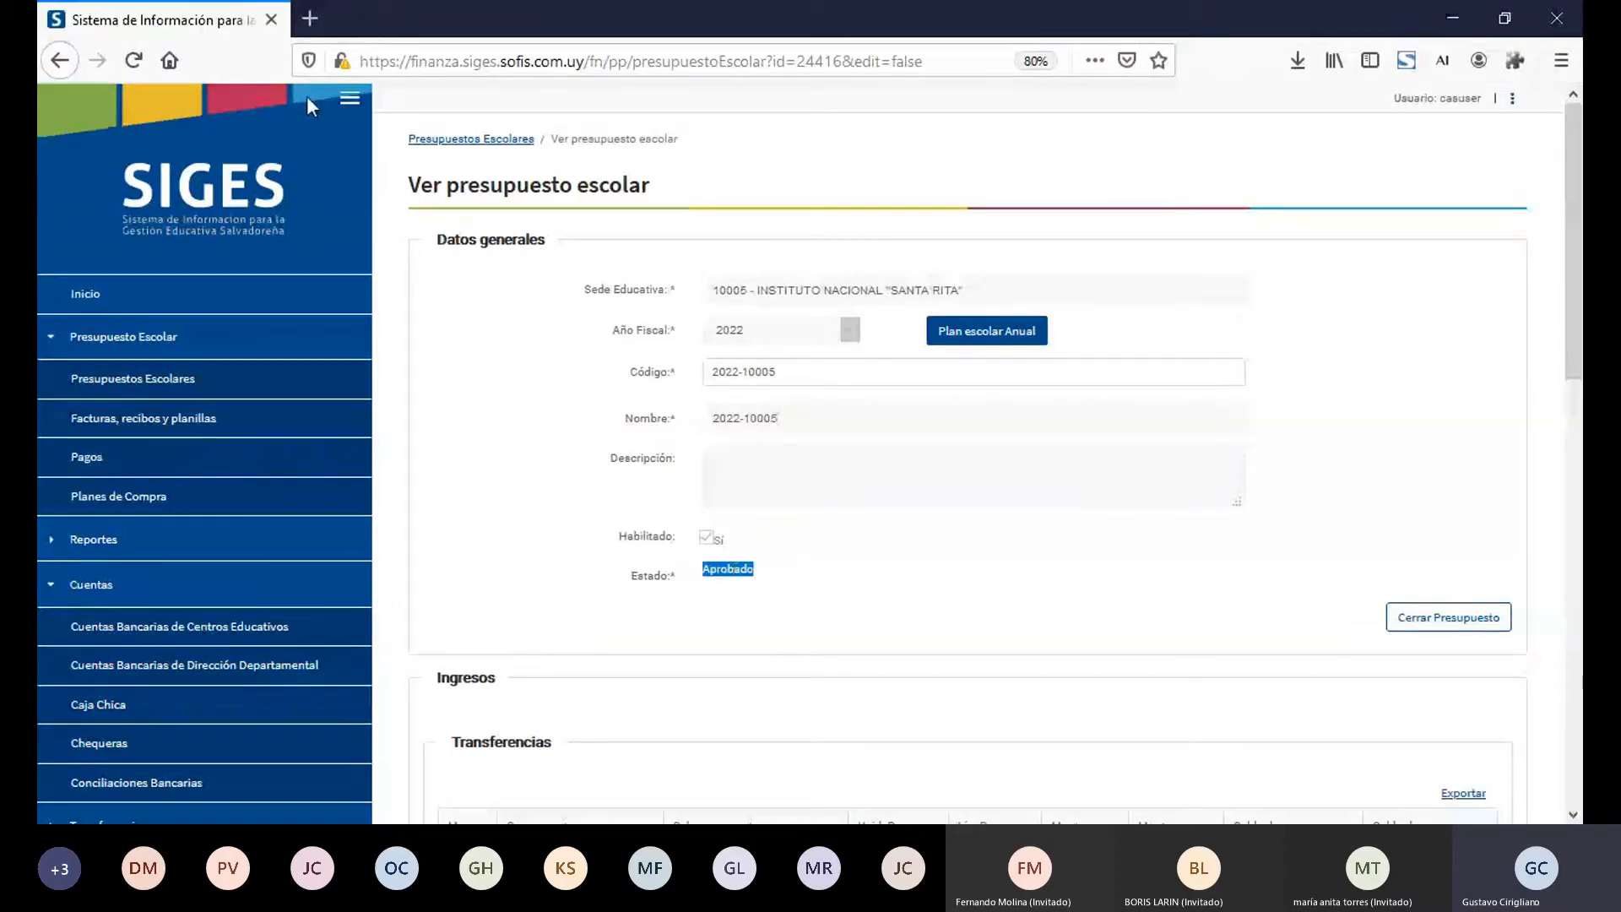
left_click(344, 98)
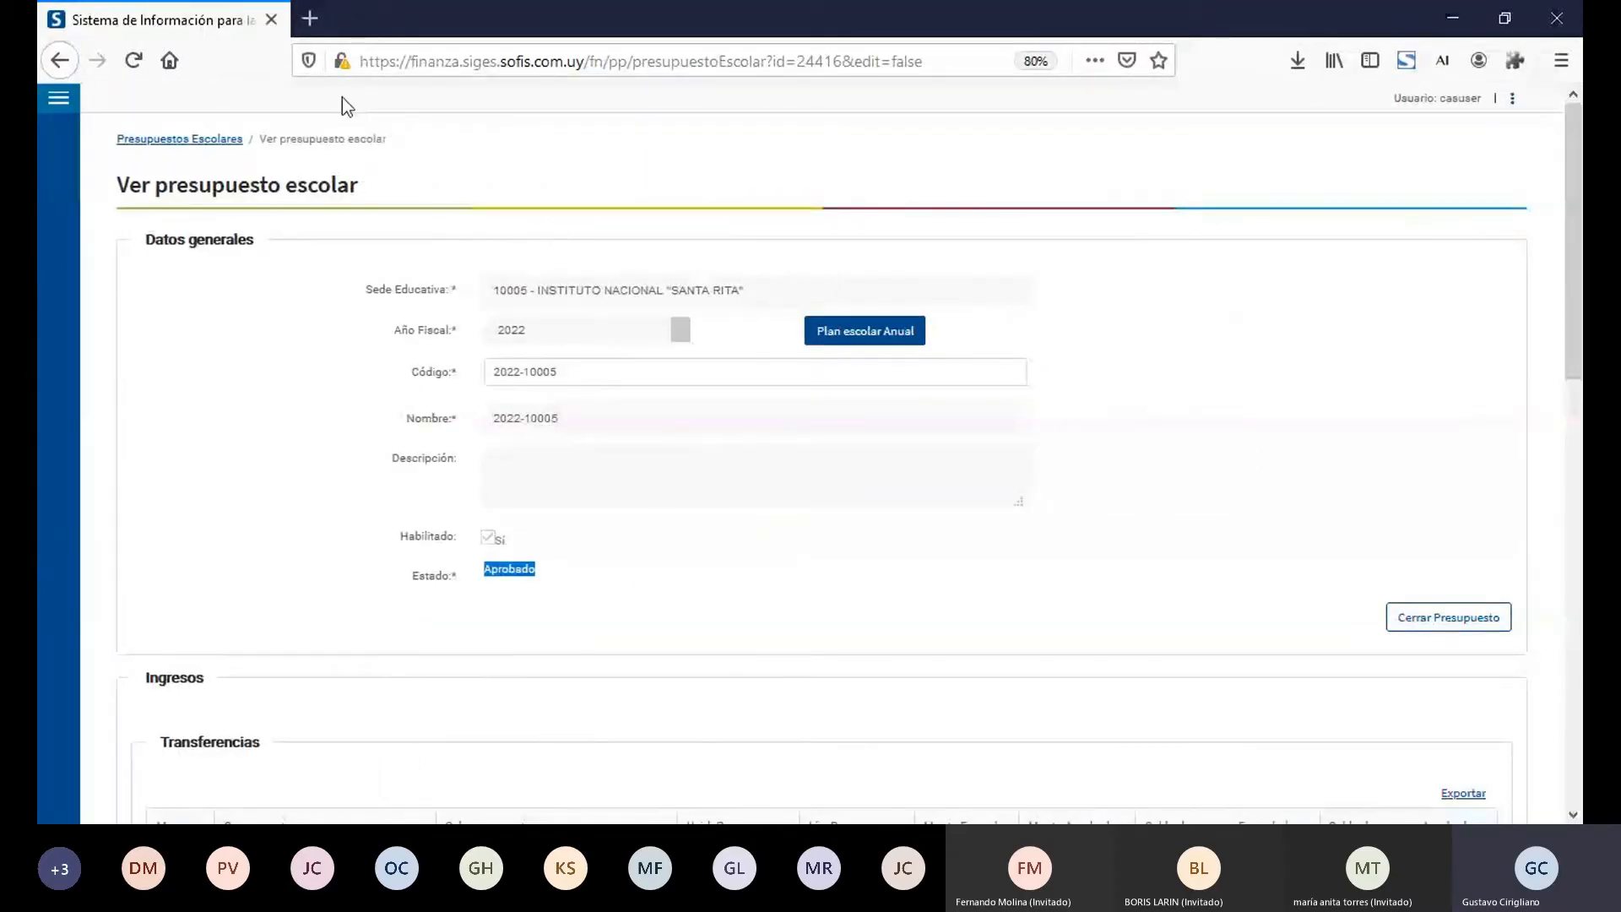
key("ctrl+plus")
key("ctrl+plus")
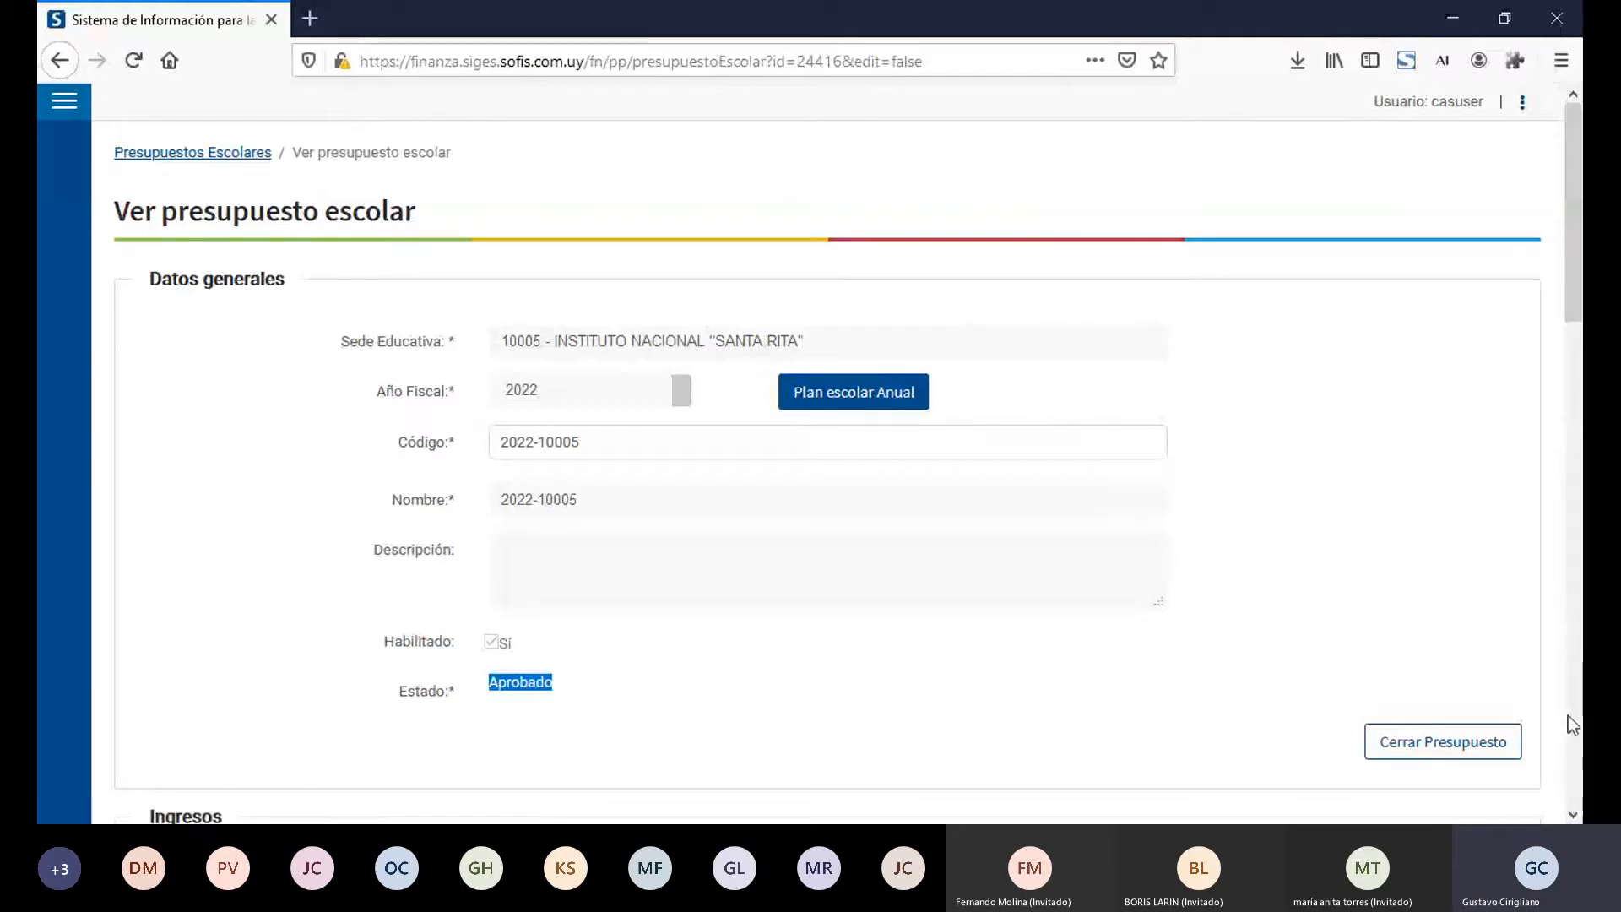
Step: Examine the budget's Ingresos section, covering the Transferencias component and budget line and the Otros Ingresos items
scroll(1568, 717, "down", 8)
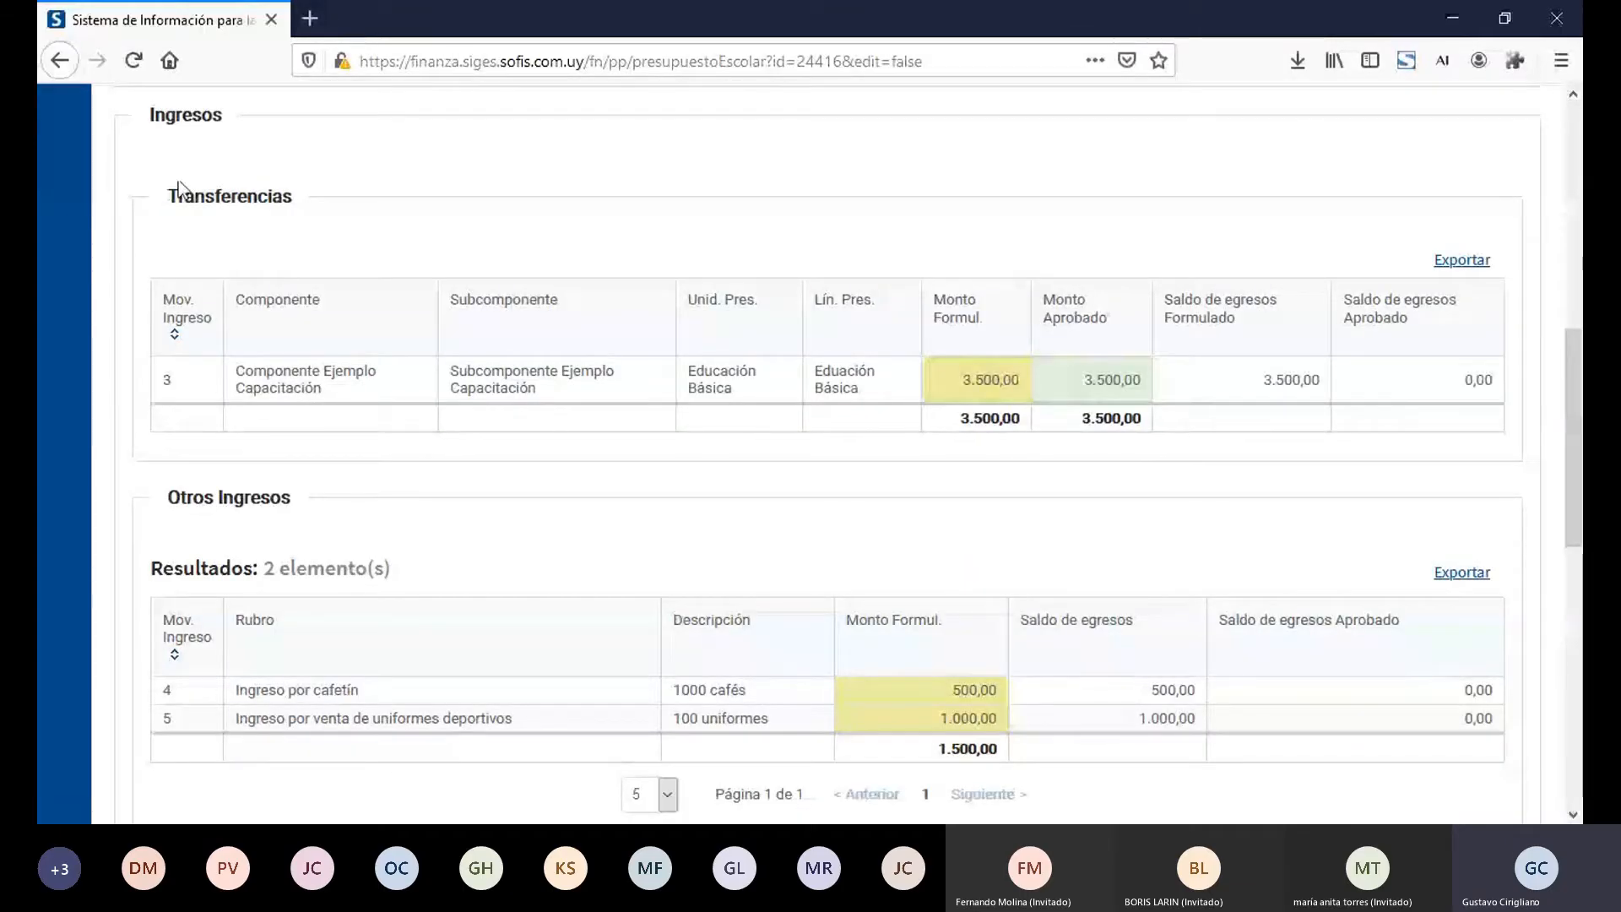
double_click(159, 112)
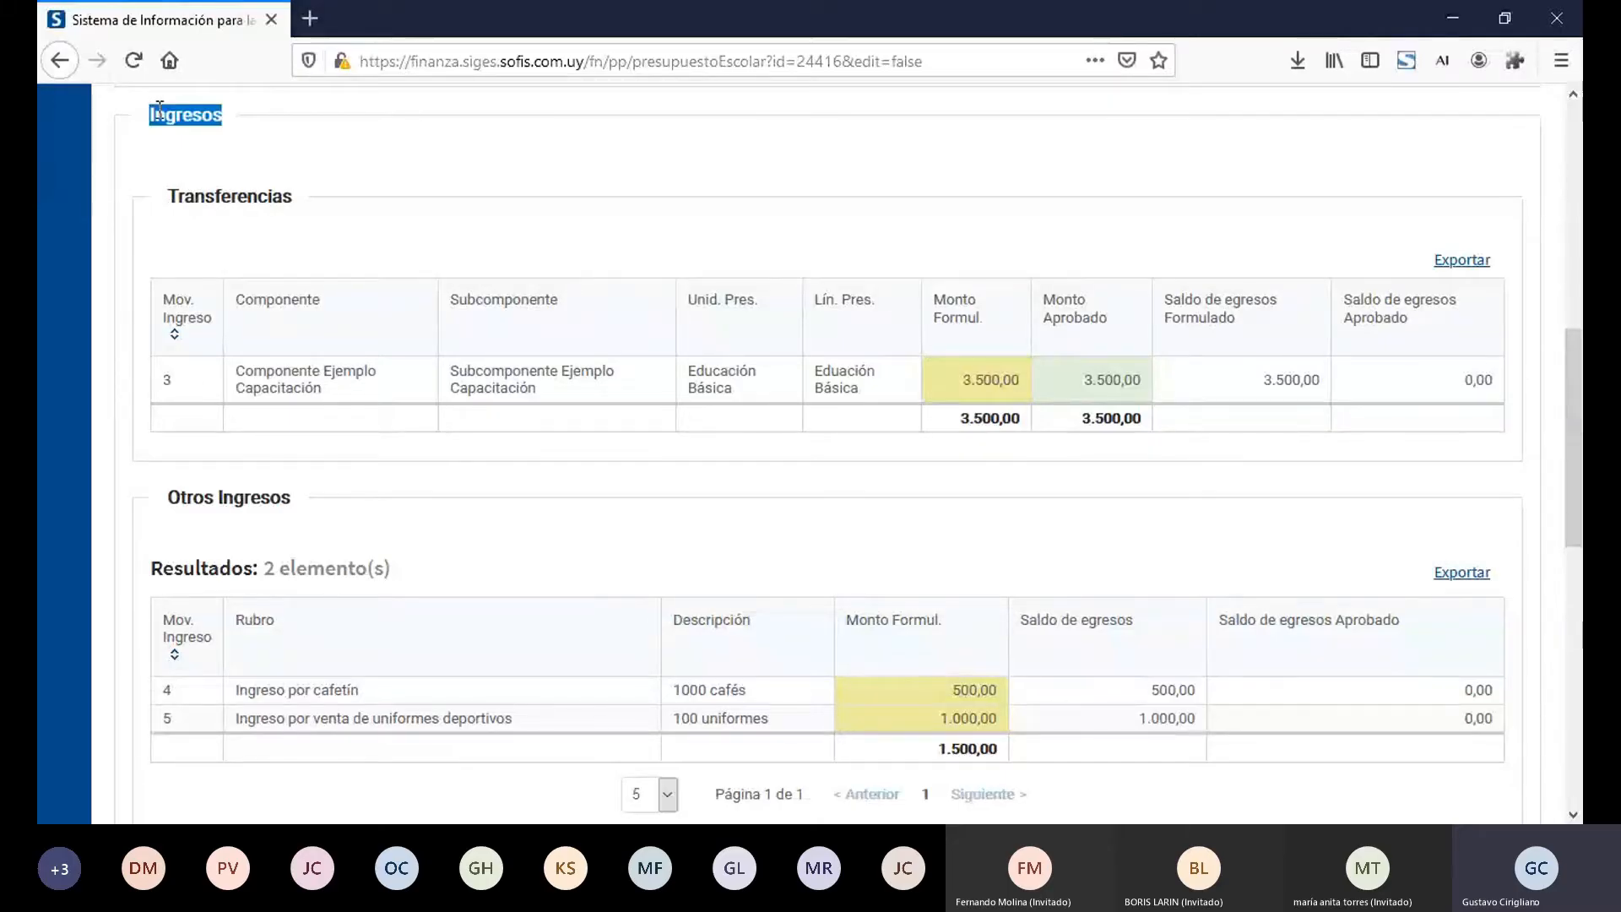
double_click(221, 196)
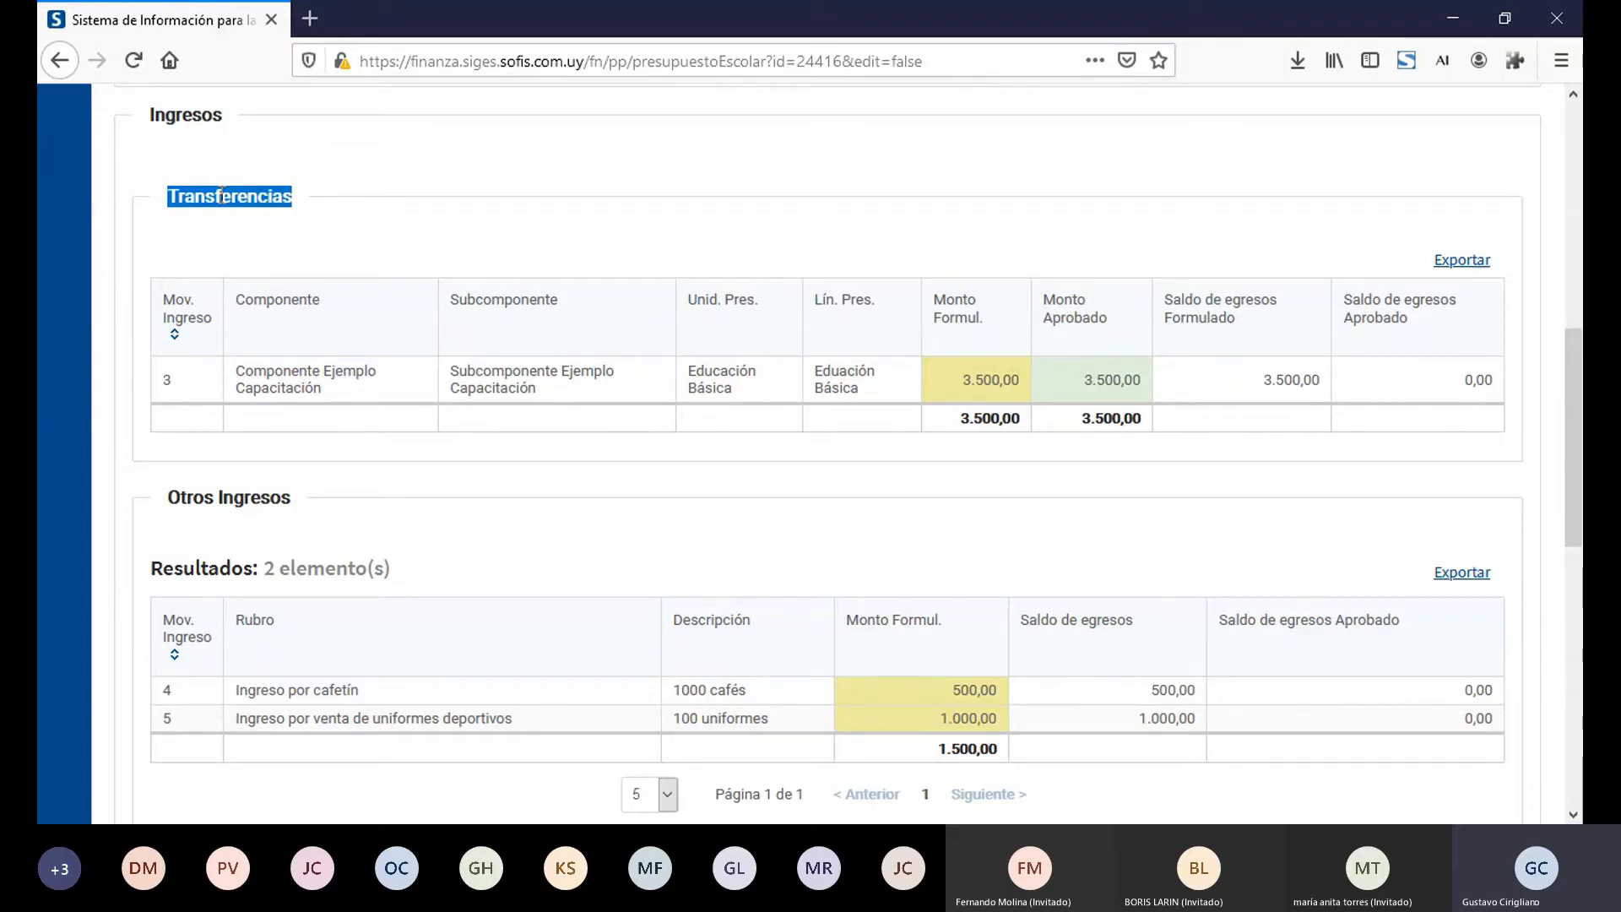
double_click(228, 494)
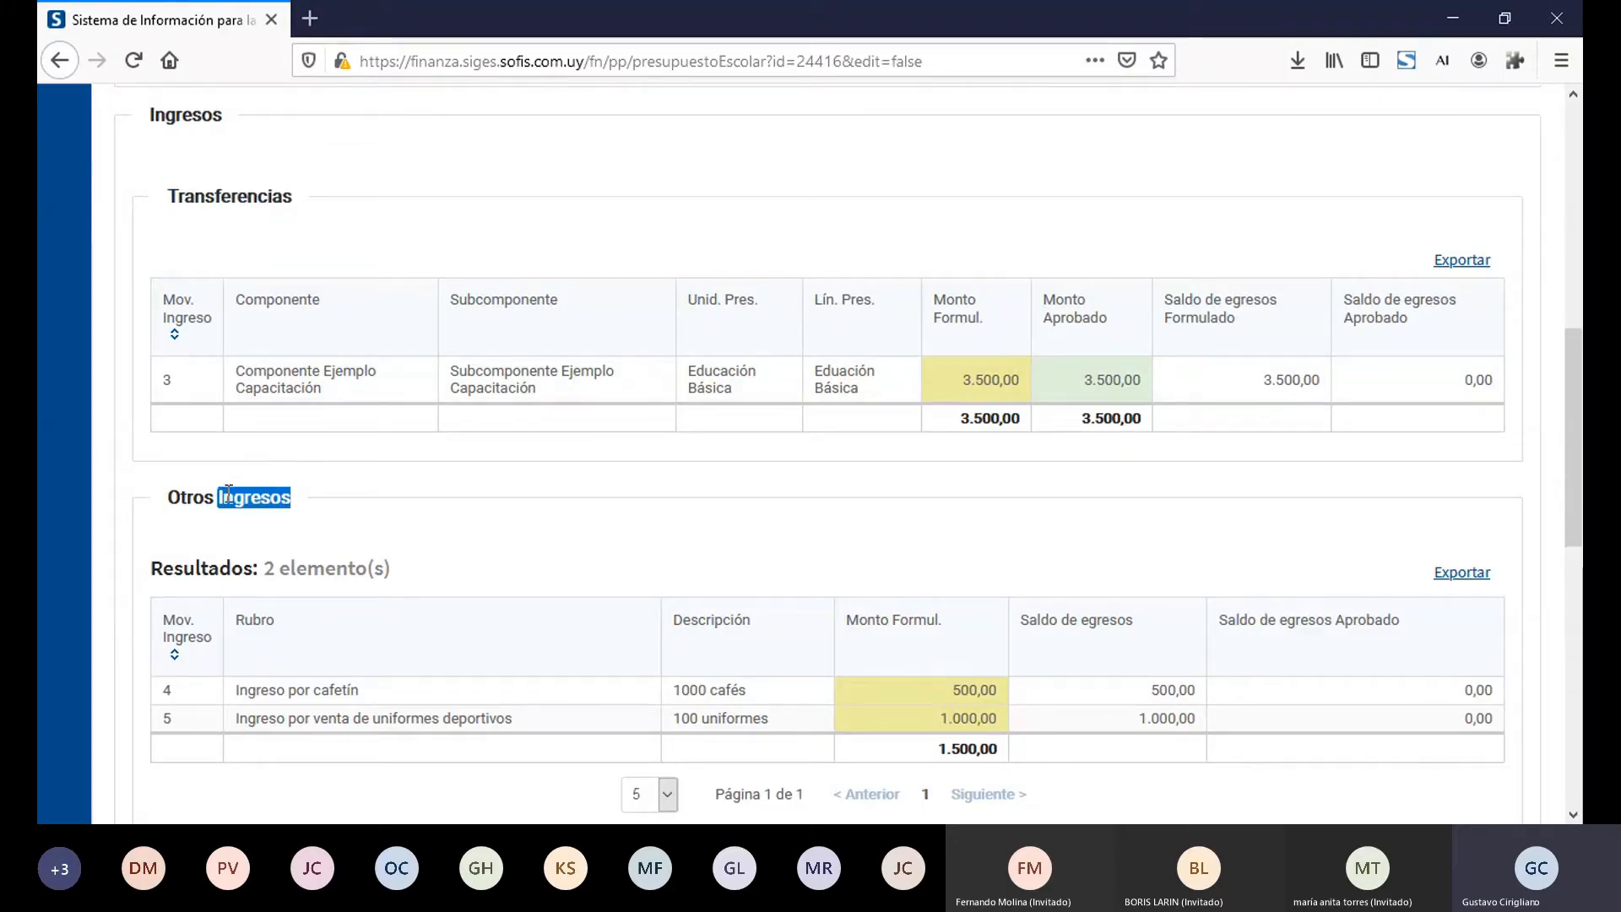
triple_click(229, 495)
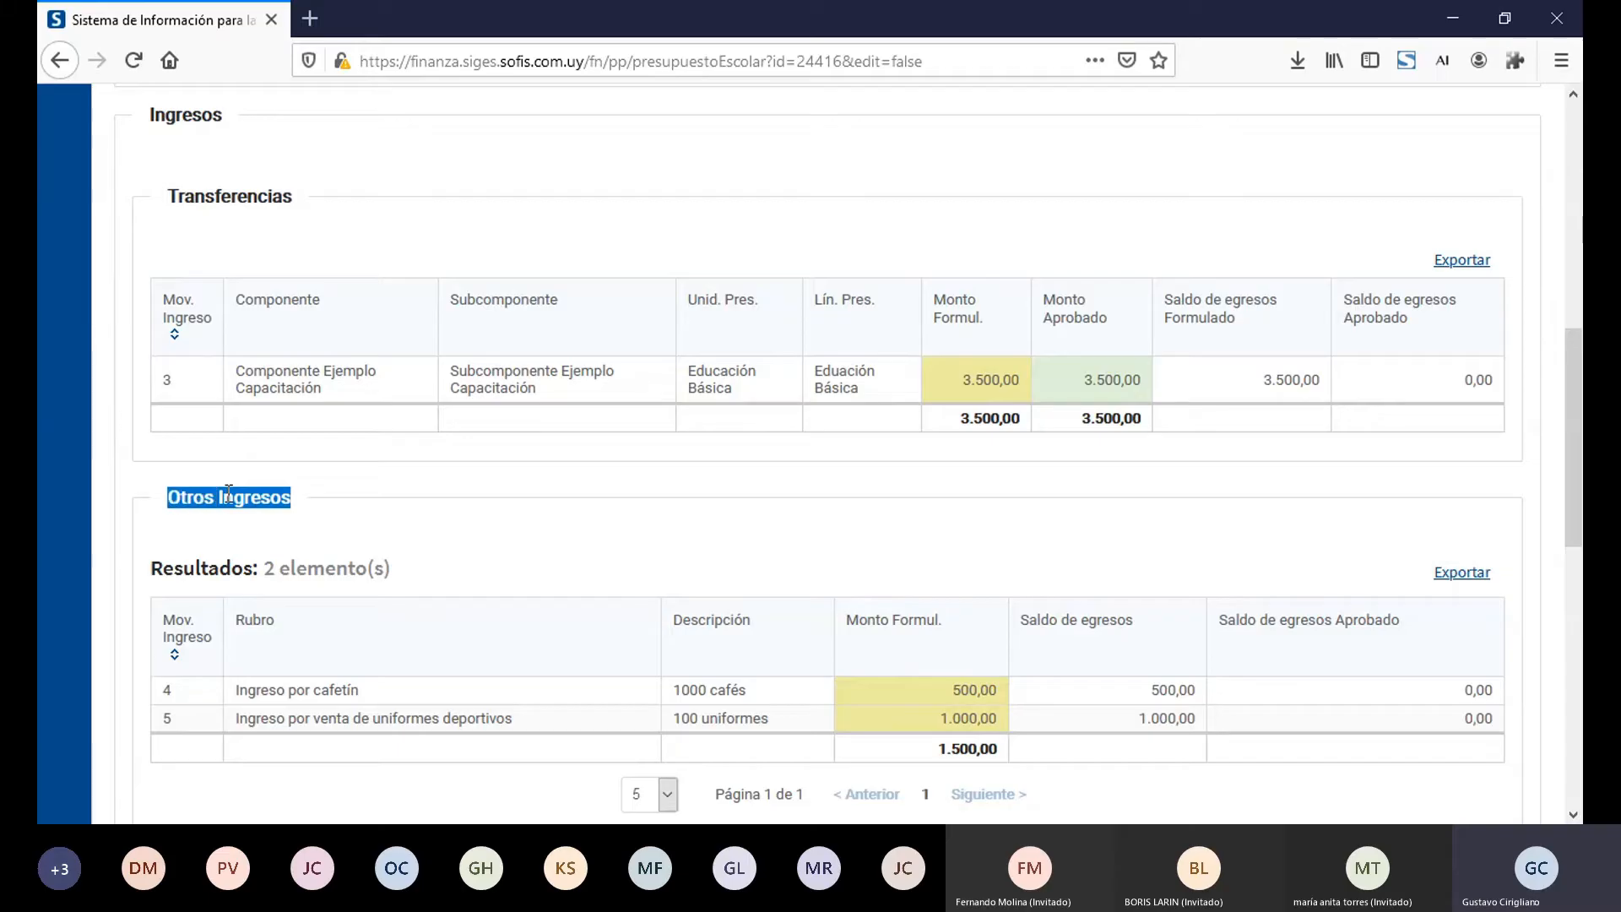
triple_click(326, 692)
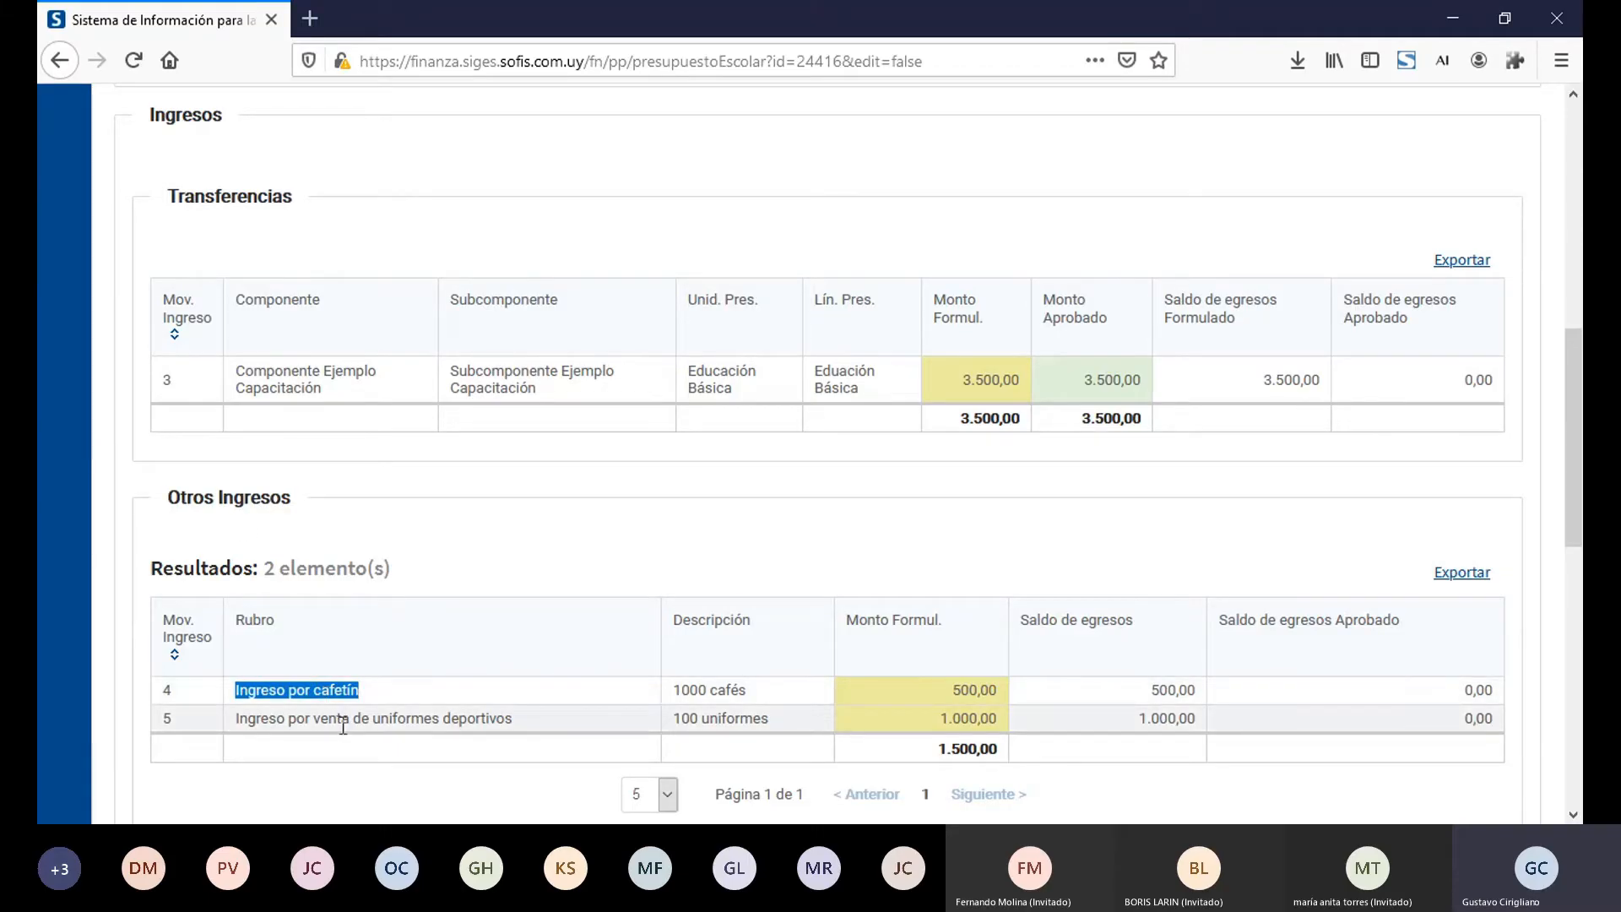
triple_click(343, 720)
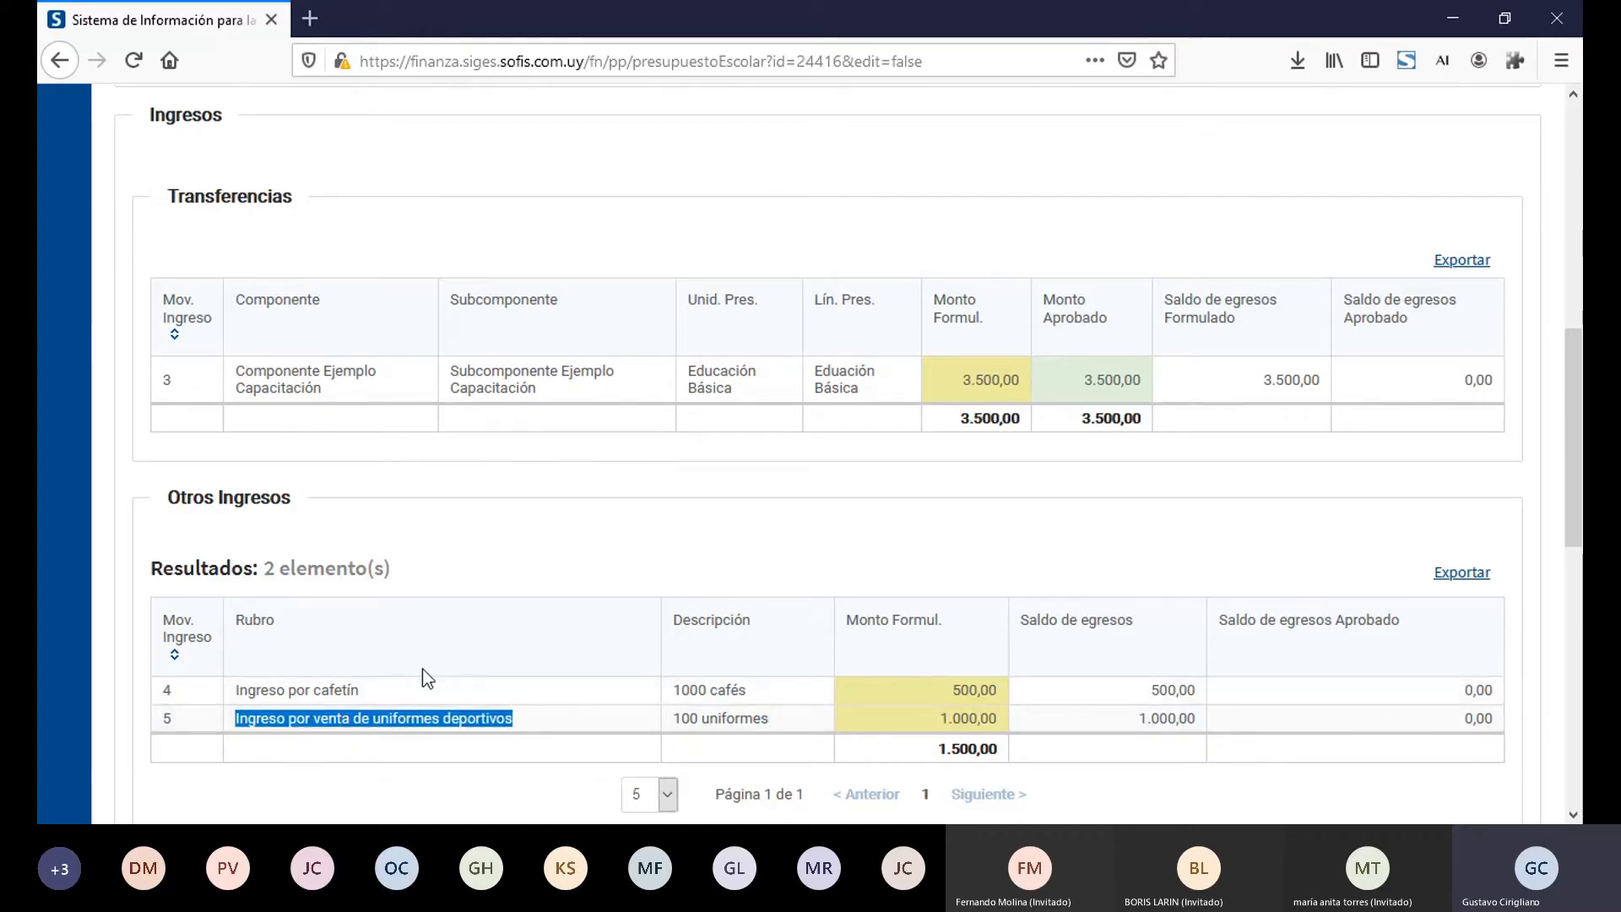
triple_click(379, 360)
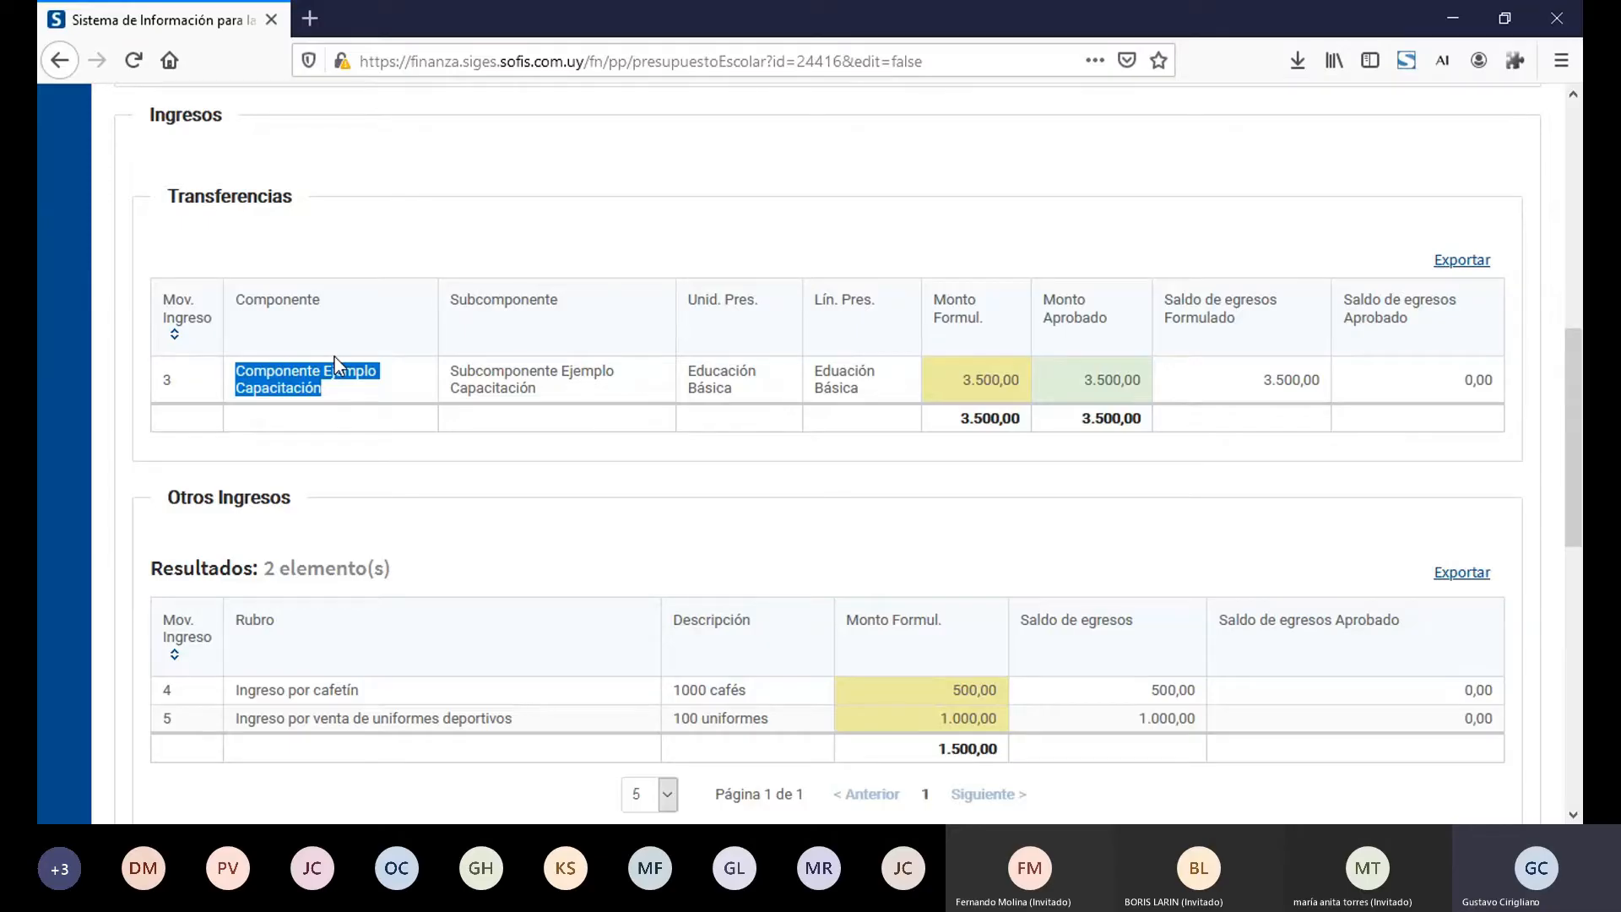
triple_click(716, 383)
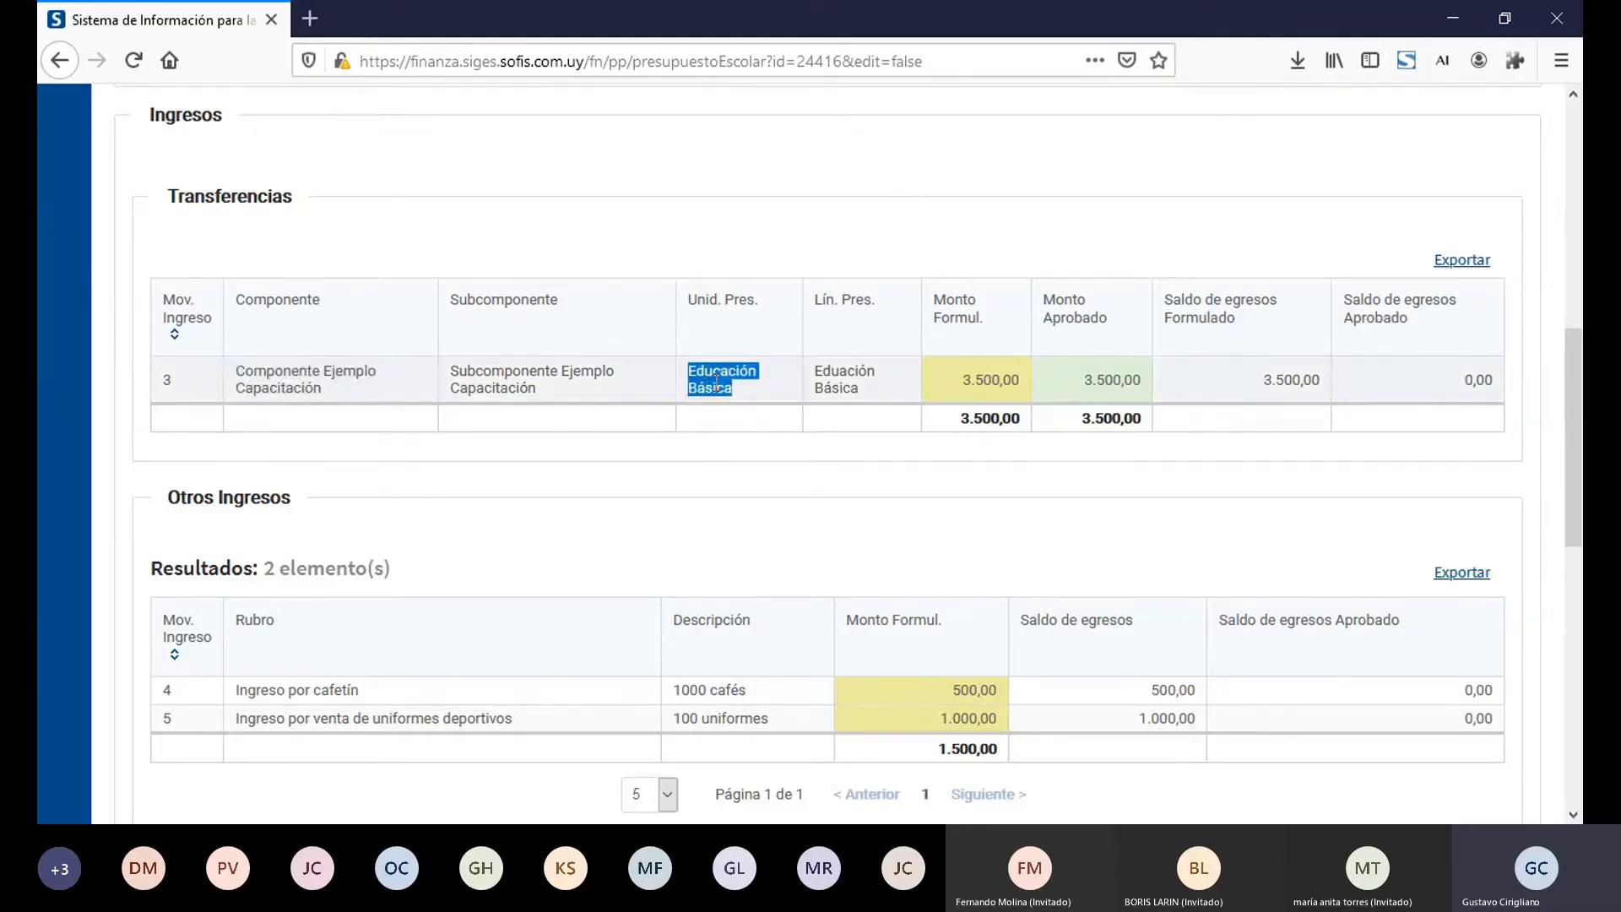
double_click(832, 377)
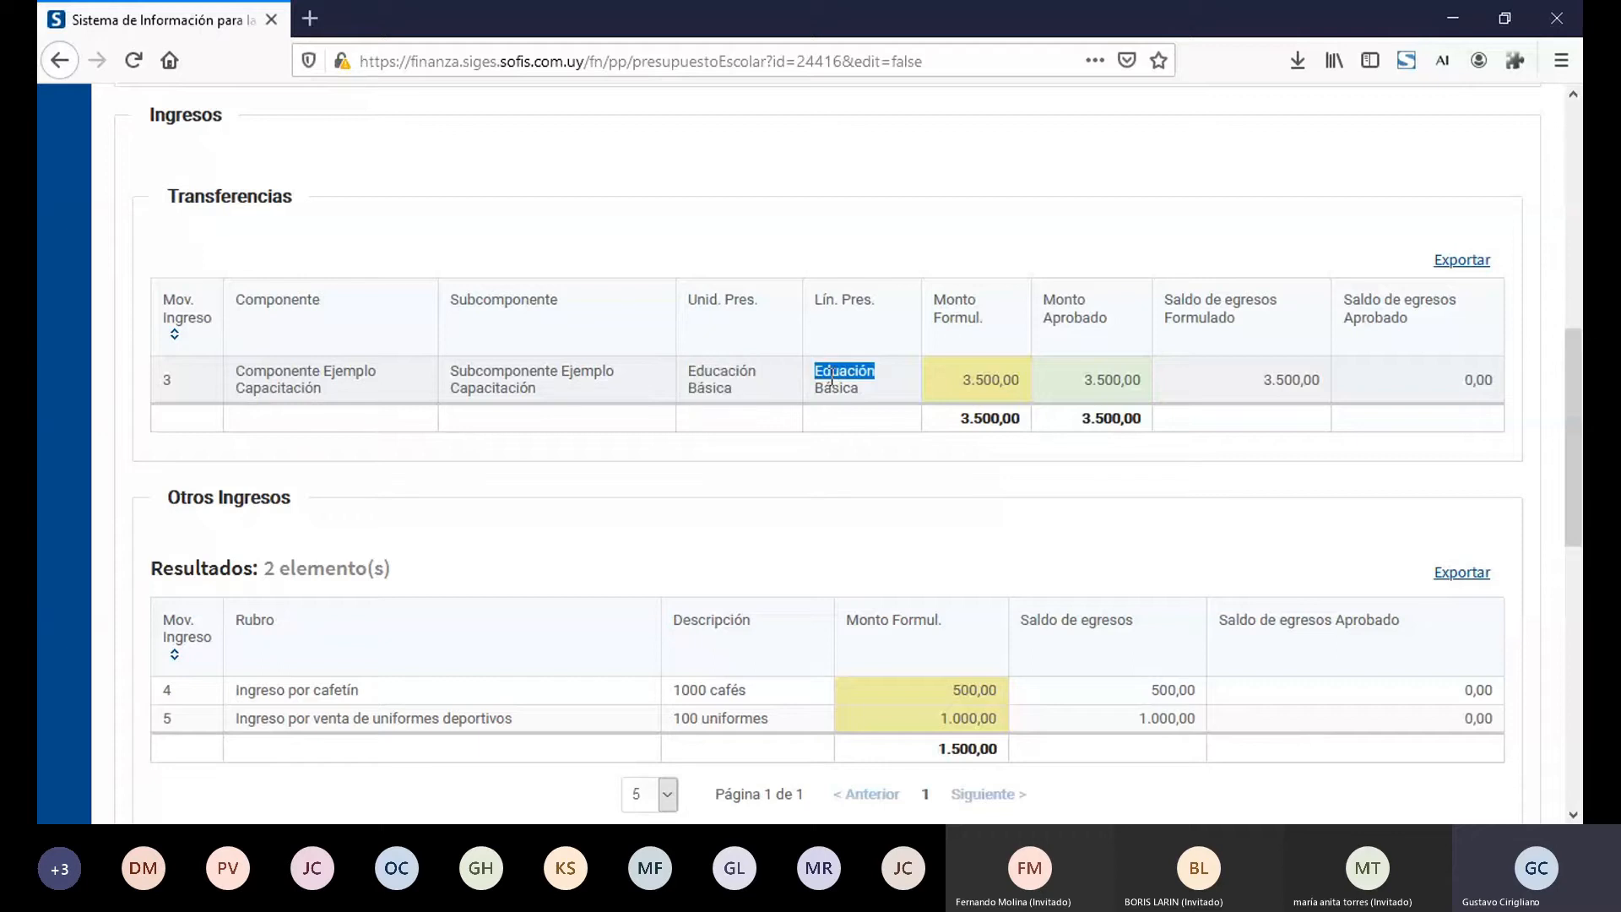
Step: Examine the Egresos table's activities and descriptions, and the income source behind each row's Mov. Ingreso number
left_click(1572, 684)
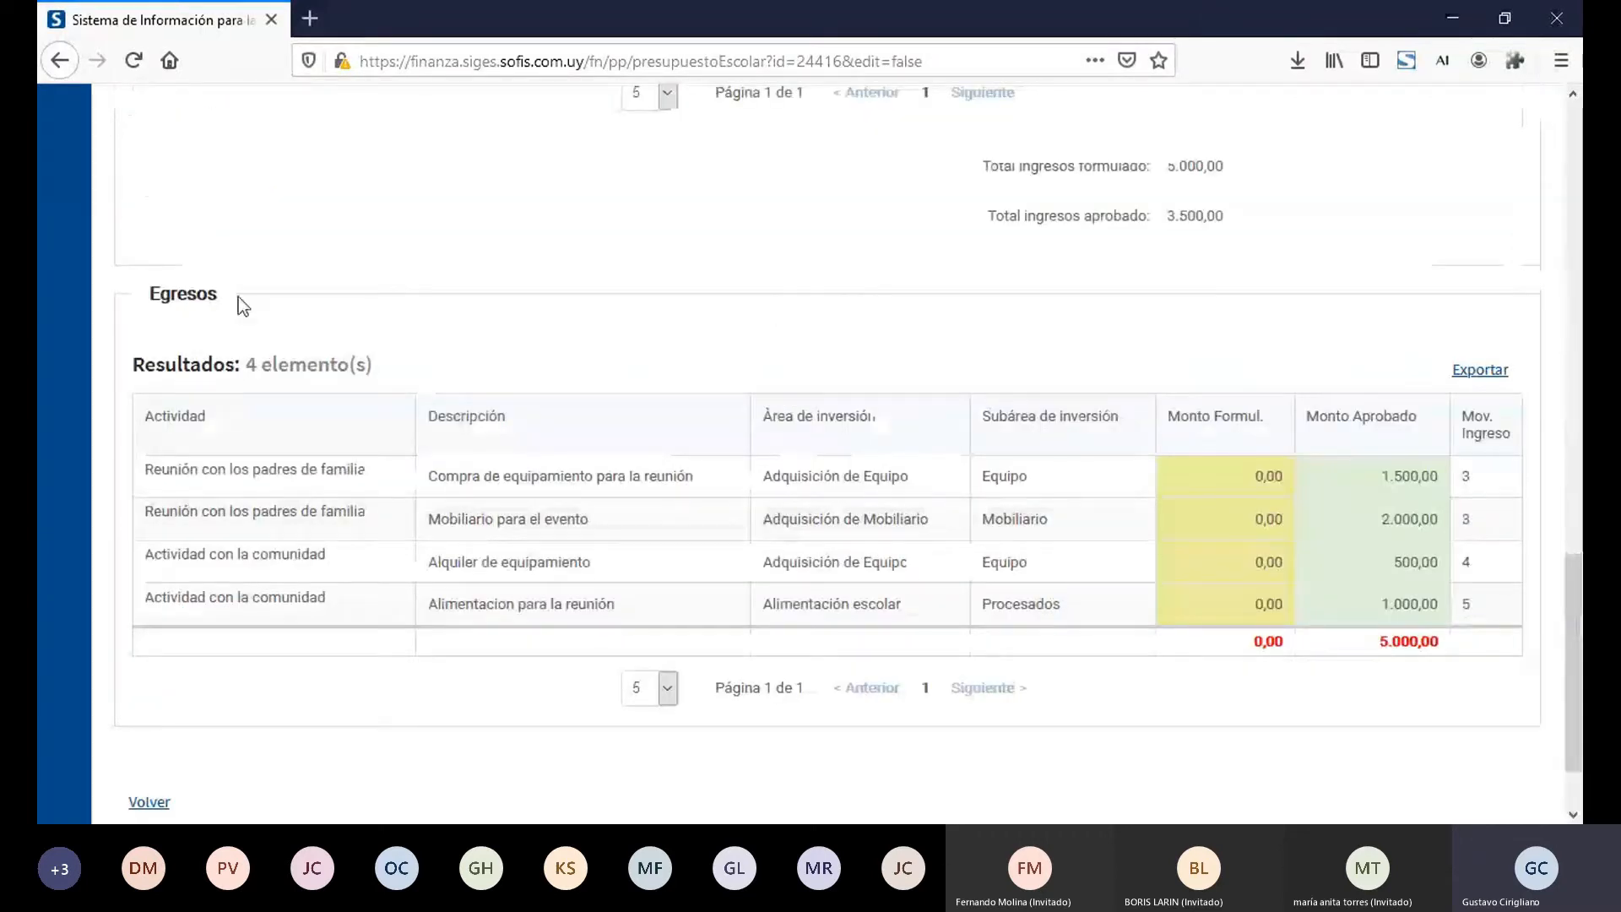
double_click(195, 292)
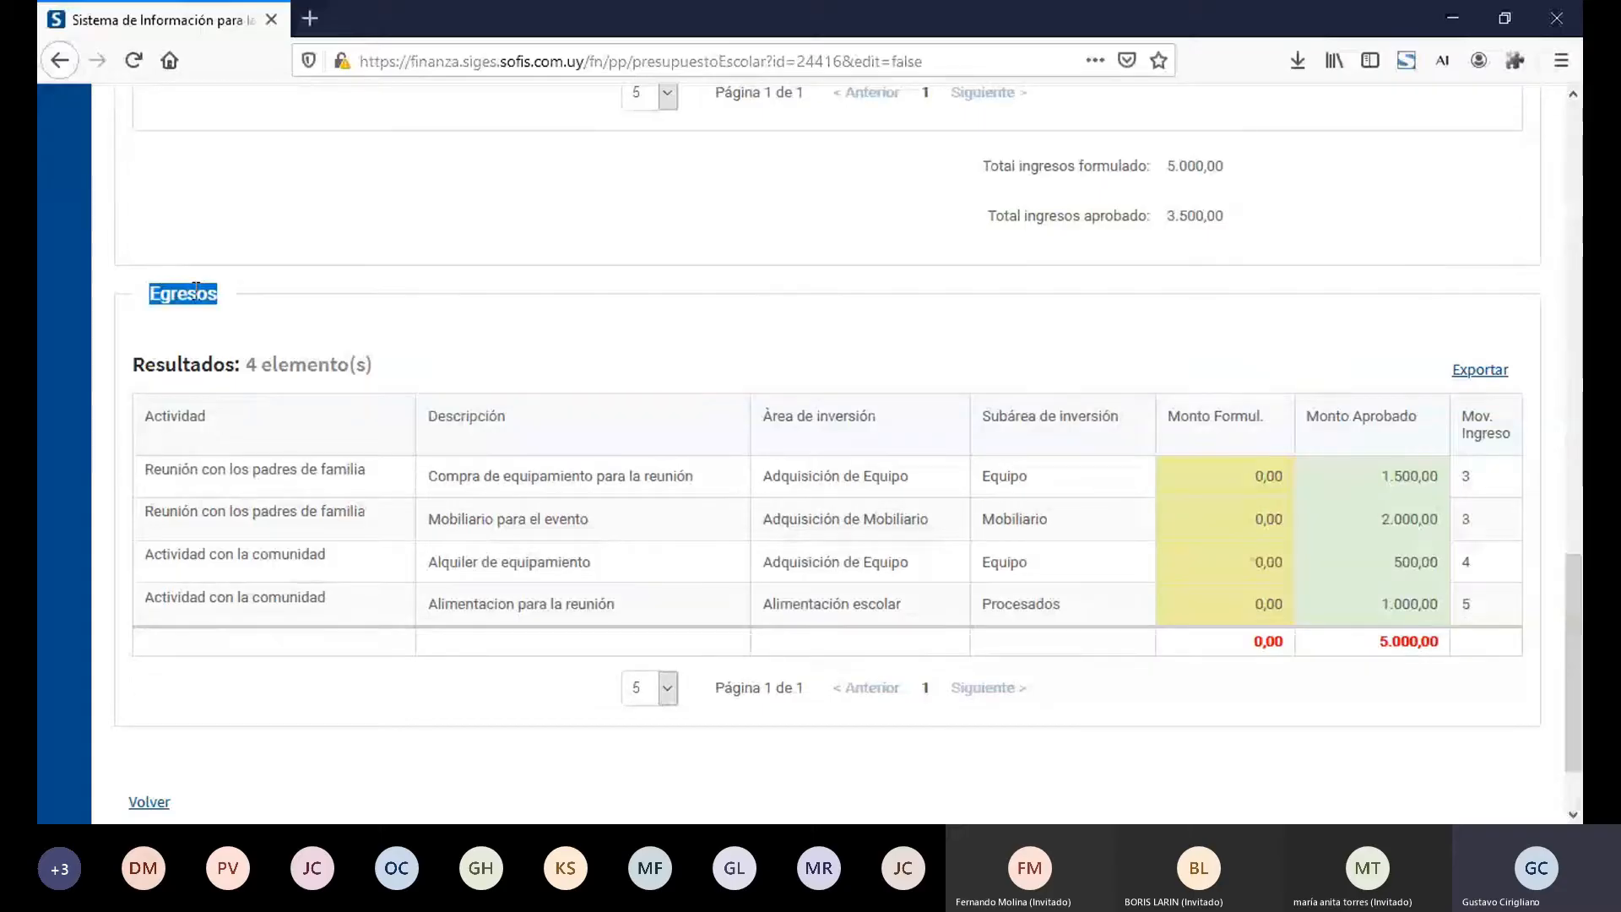
left_click(174, 422)
double_click(174, 420)
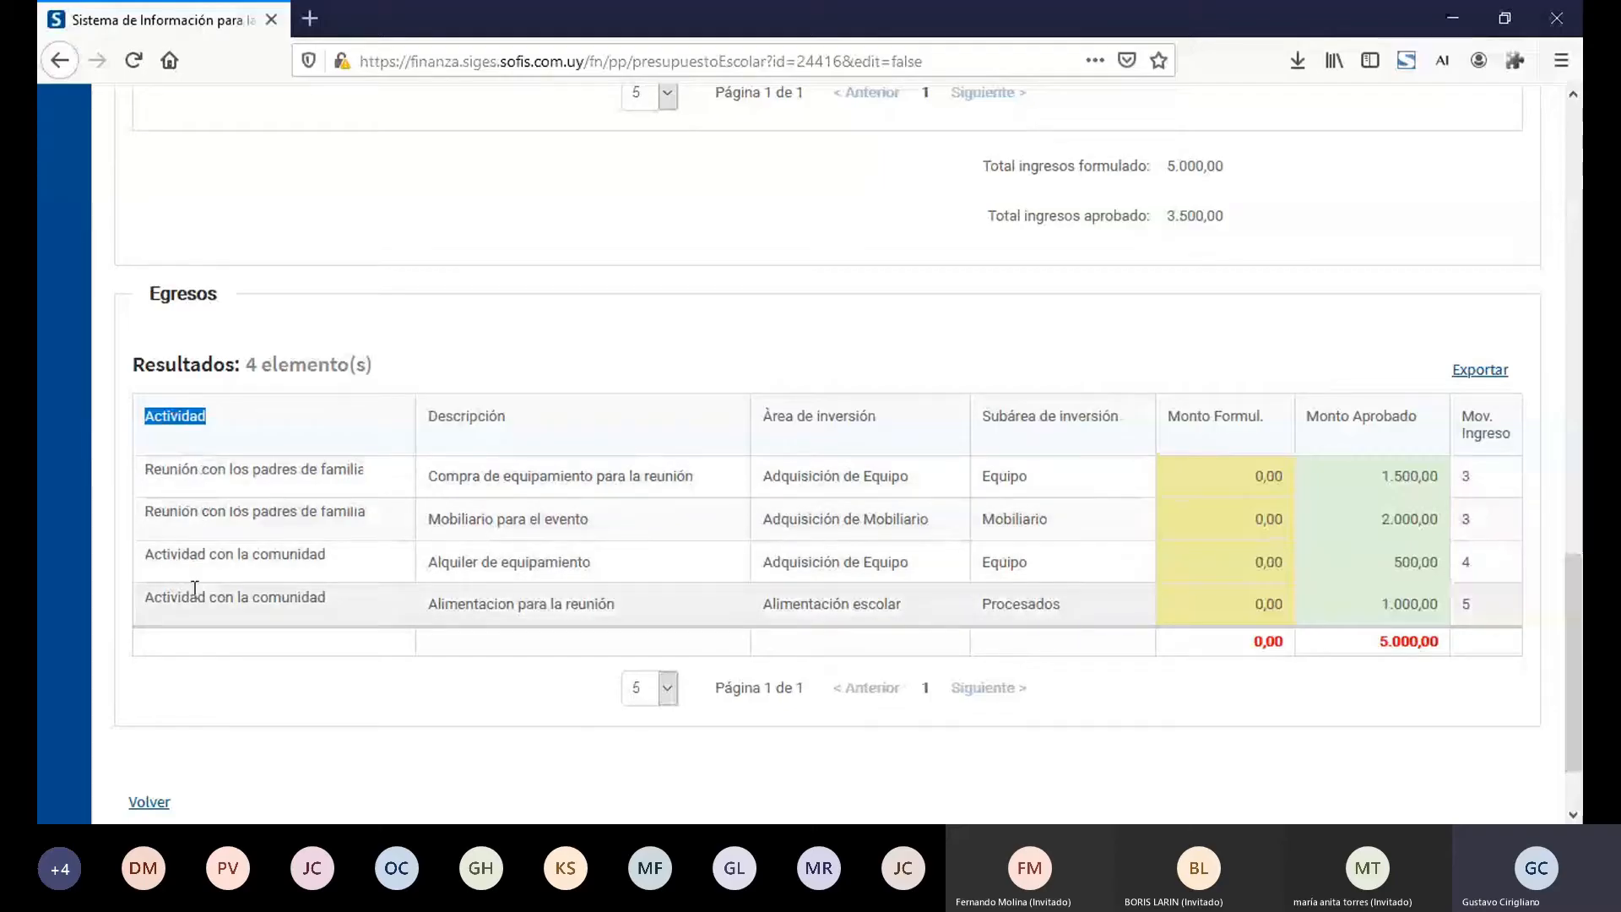
double_click(488, 417)
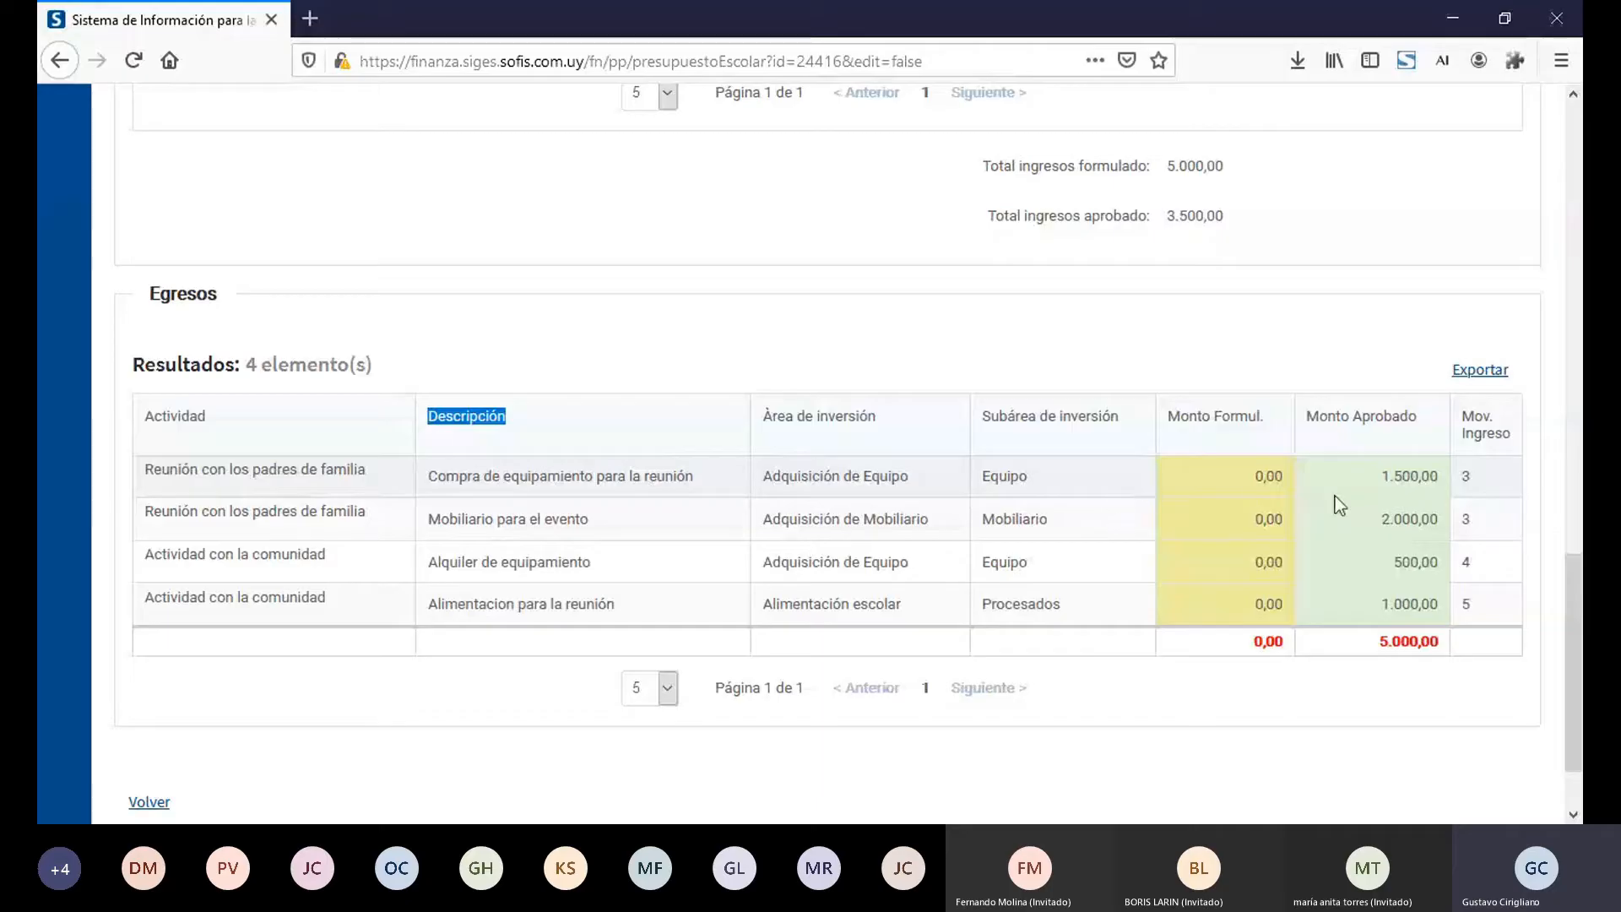
mouse_move(1469, 483)
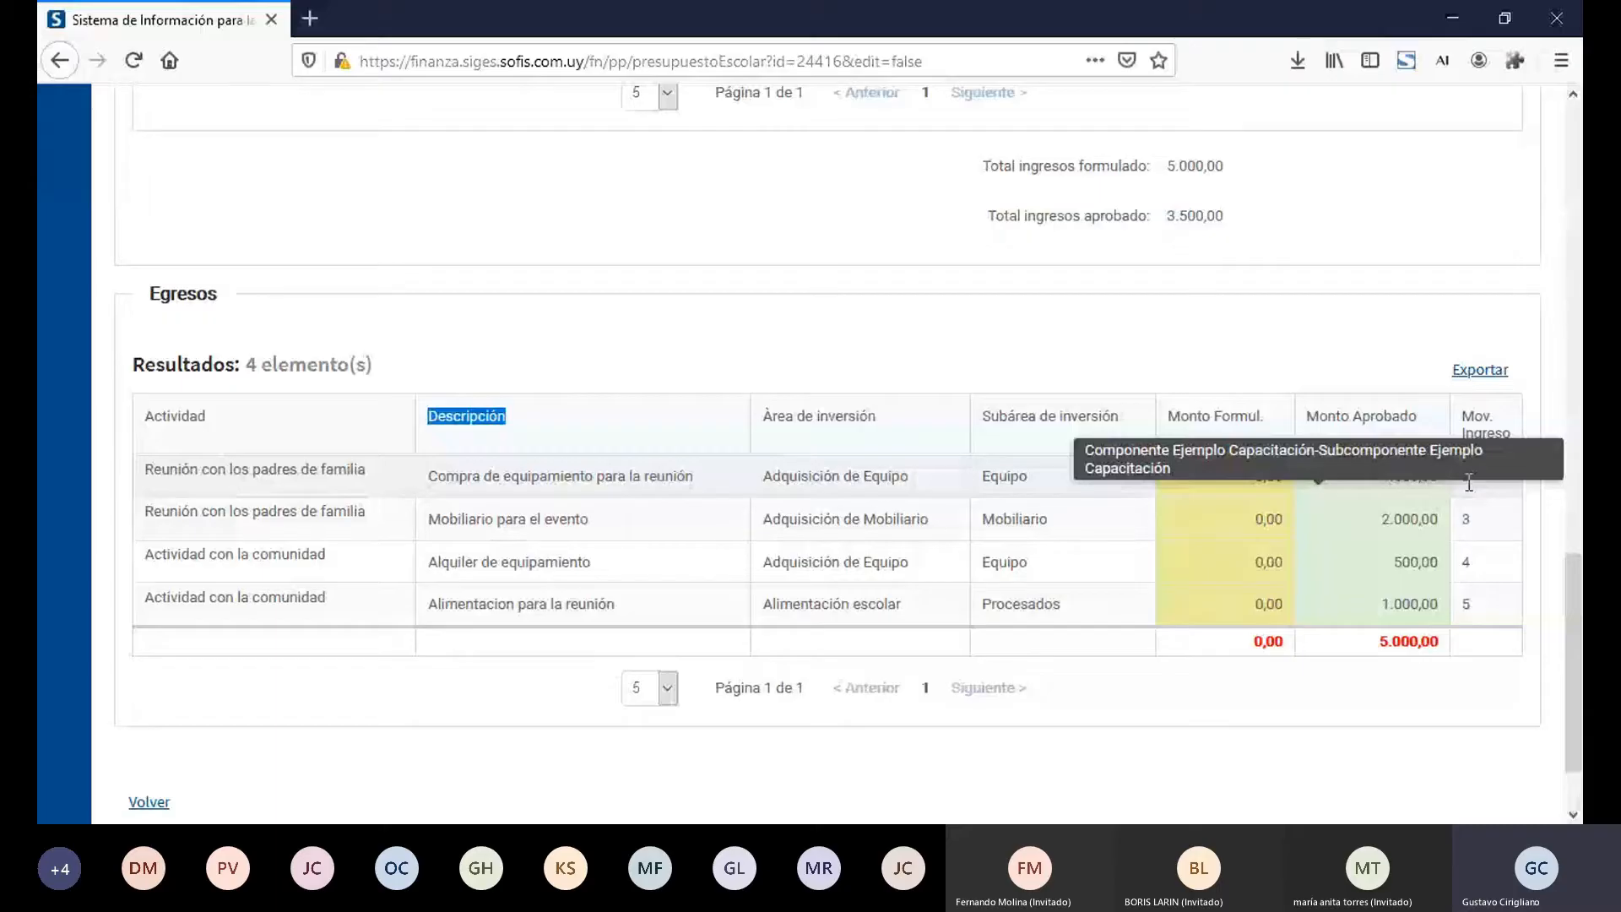
mouse_move(1466, 565)
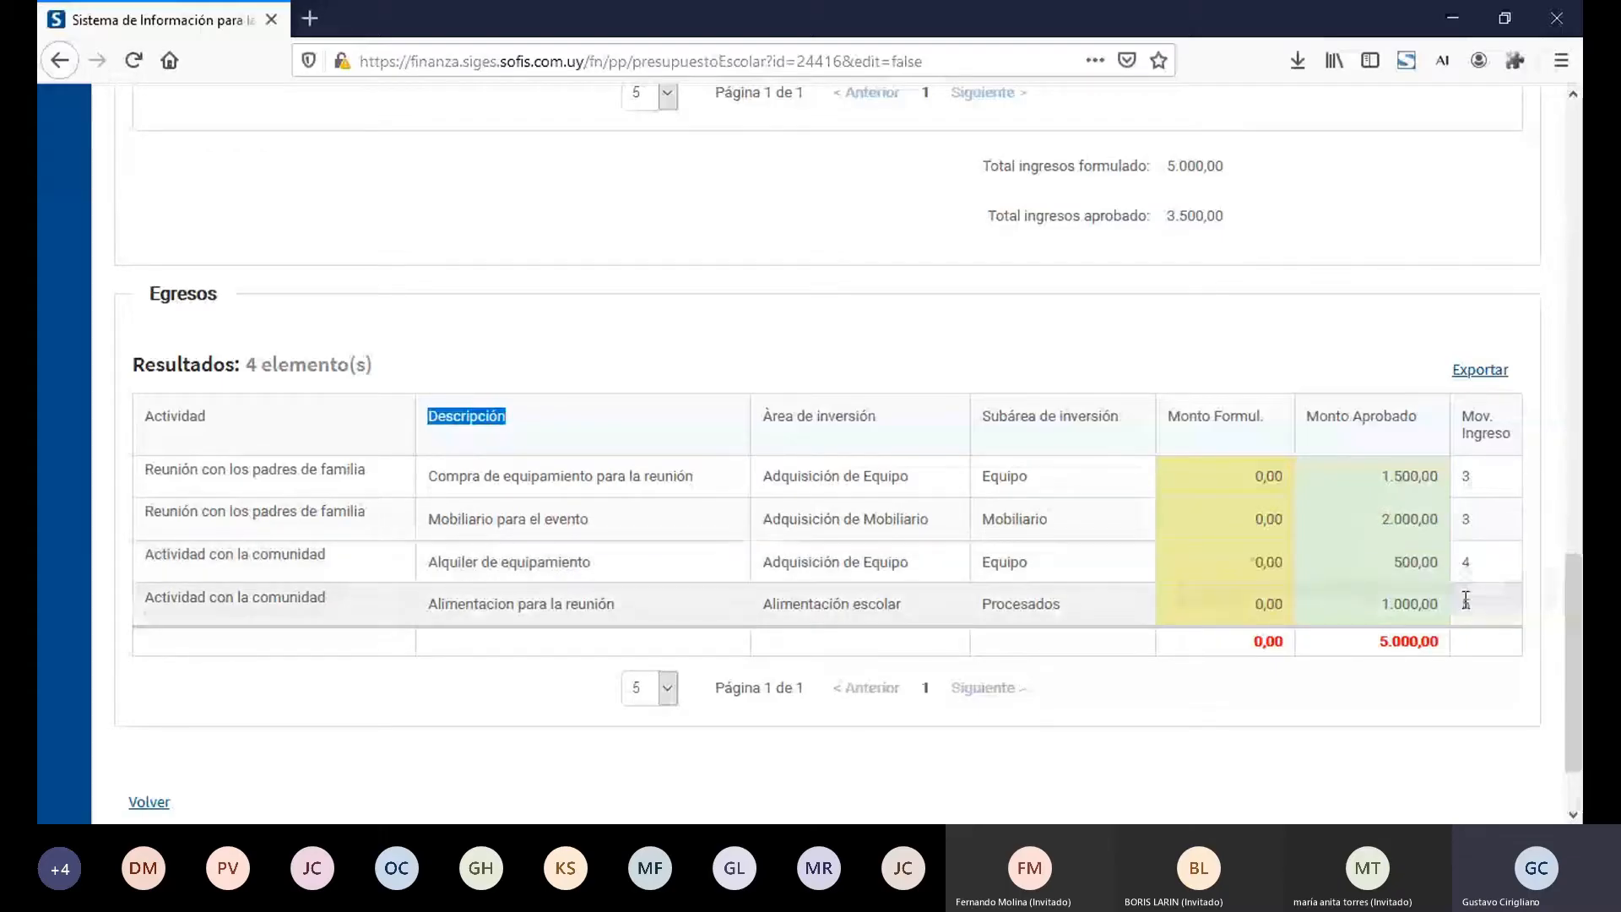
mouse_move(1466, 600)
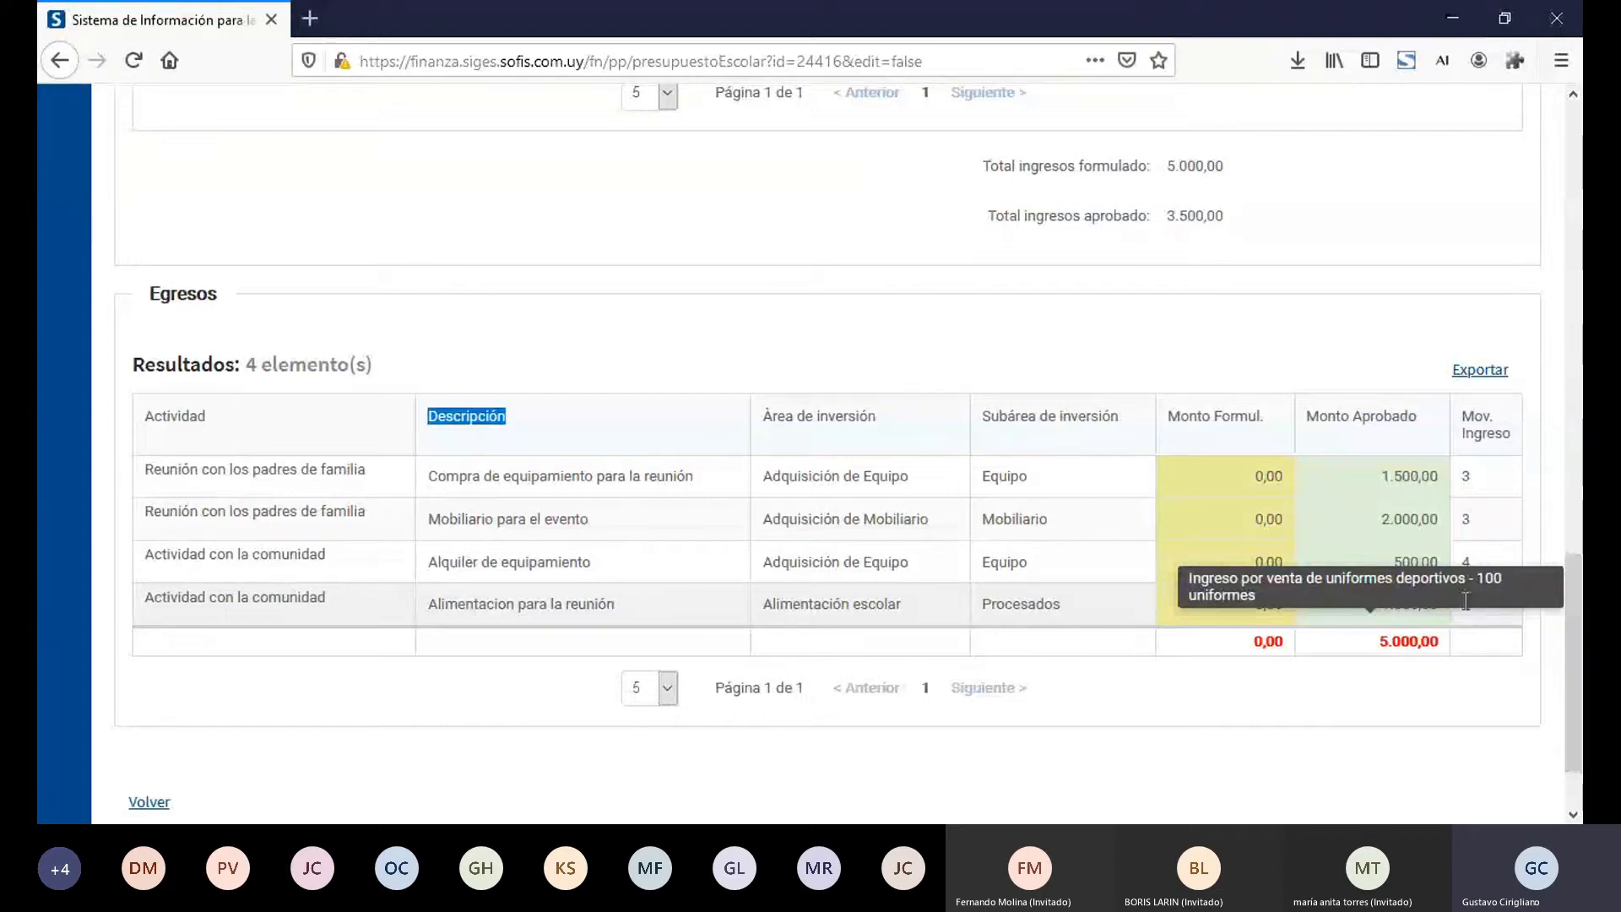
Step: Return to the Presupuestos Escolares list and search again for sede 10005 - INSTITUTO NACIONAL "SANTA RITA" with fiscal year 2022
scroll(1578, 138, "up", 5)
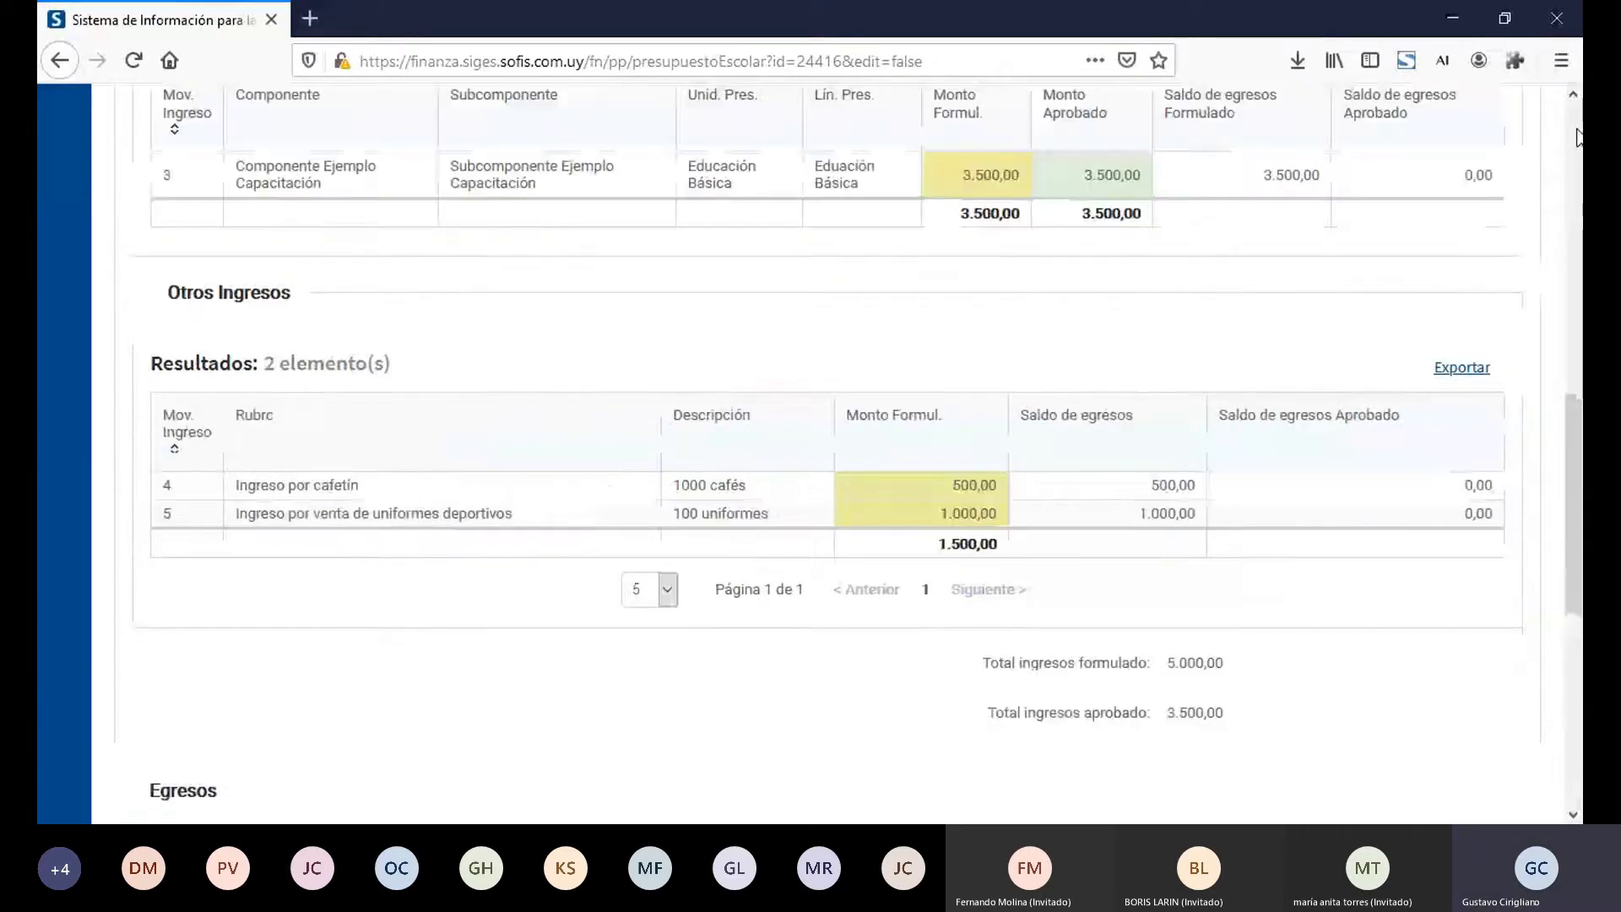
scroll(1579, 138, "up", 10)
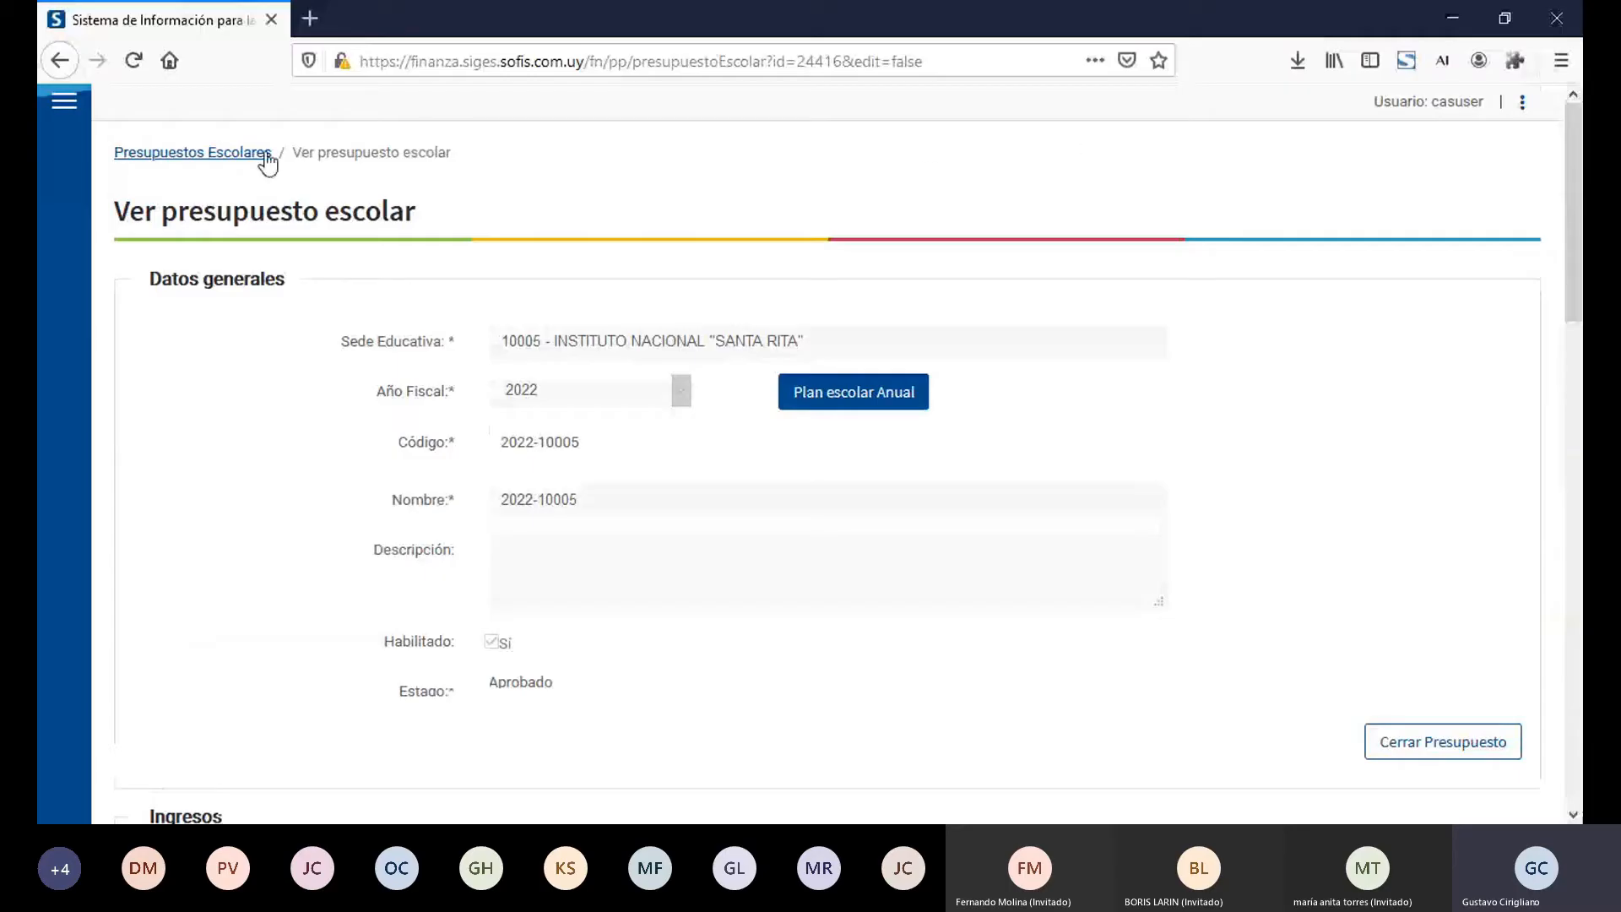
left_click(230, 167)
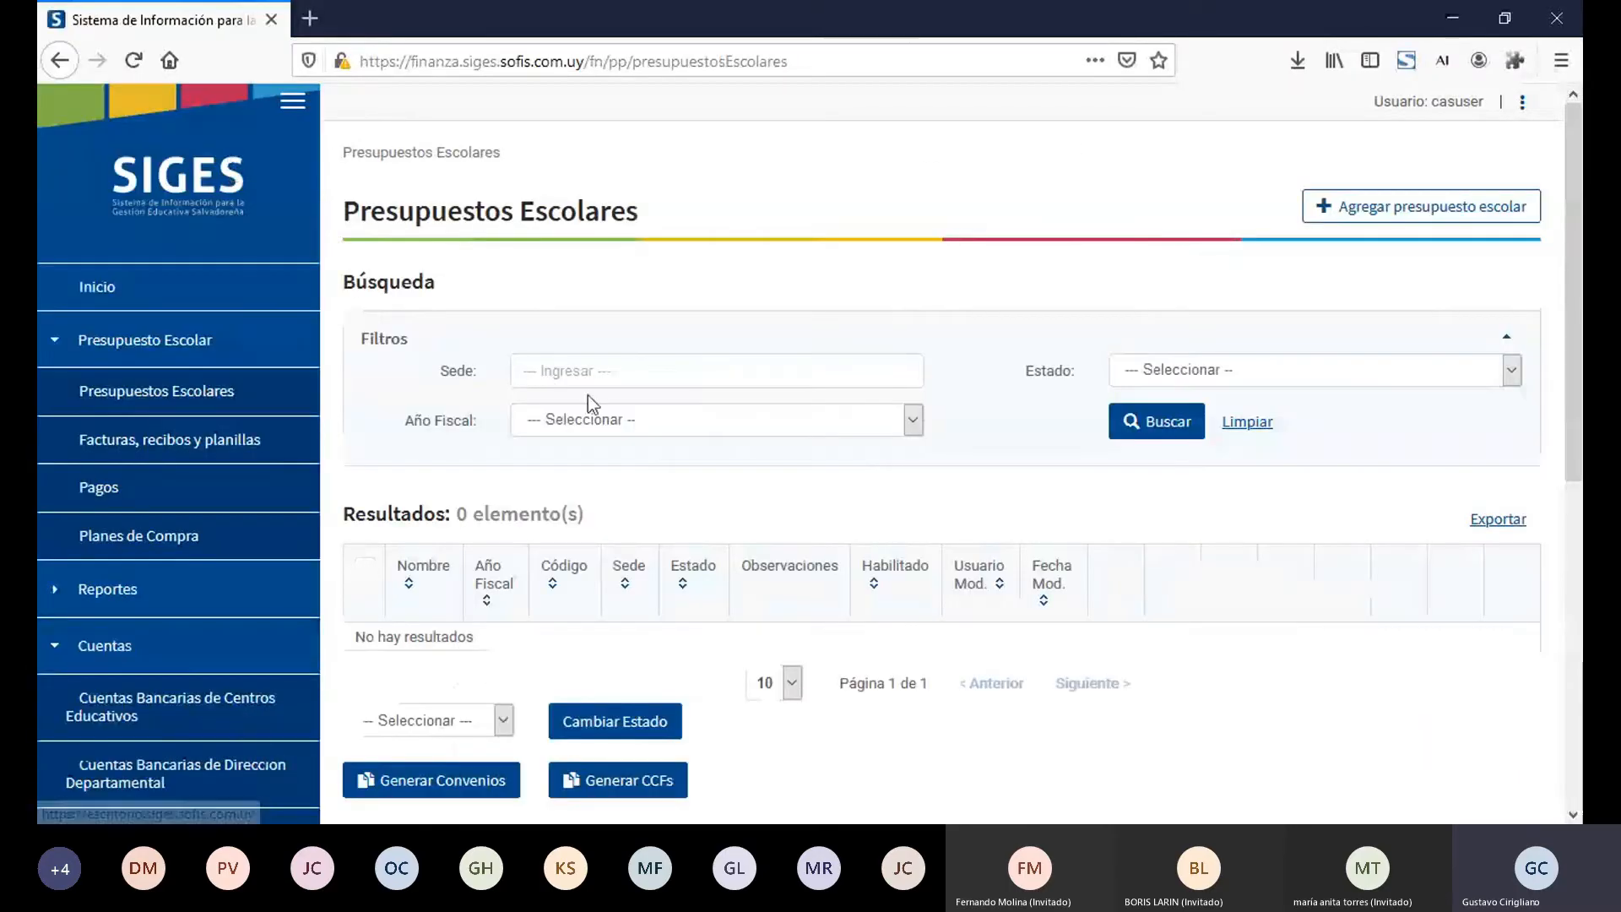
left_click(628, 375)
type("10005")
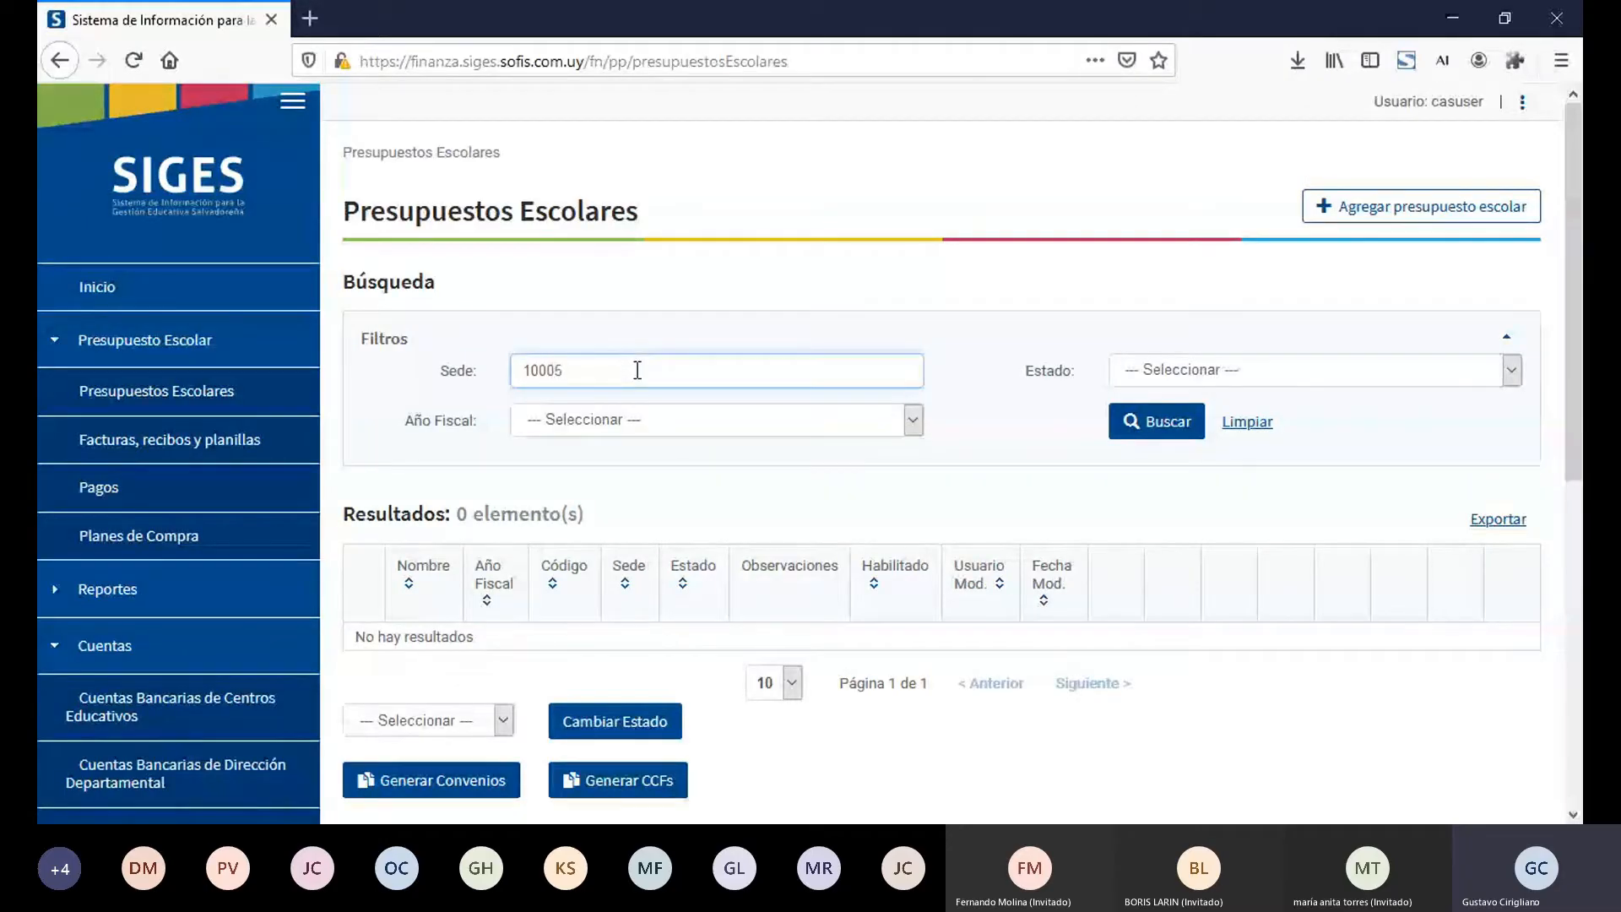
left_click(640, 402)
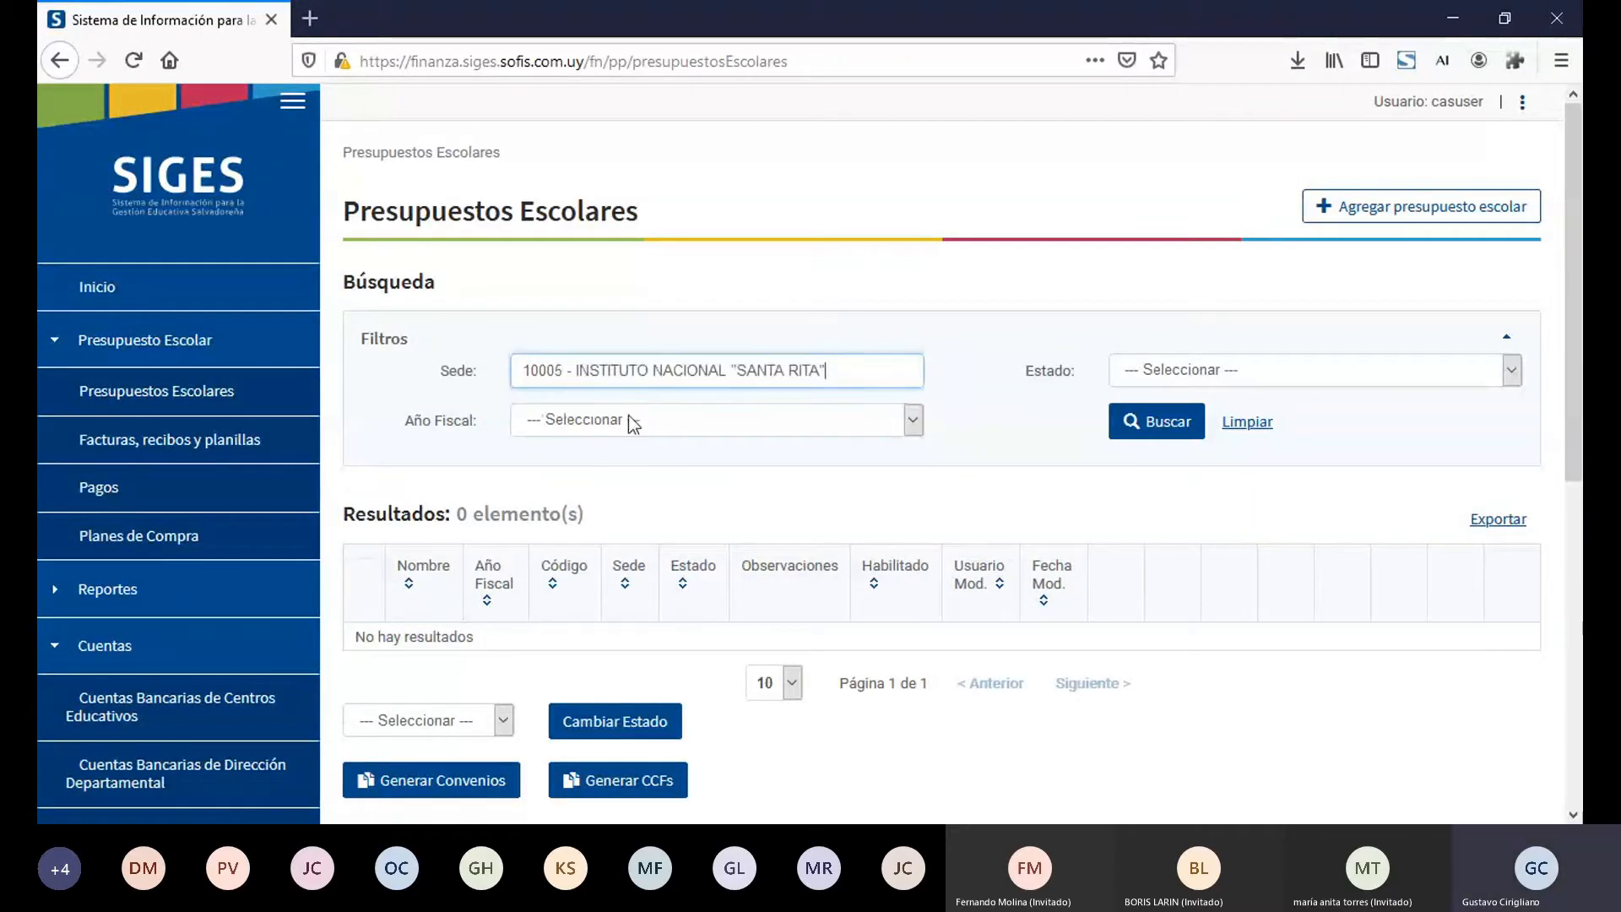
left_click(628, 427)
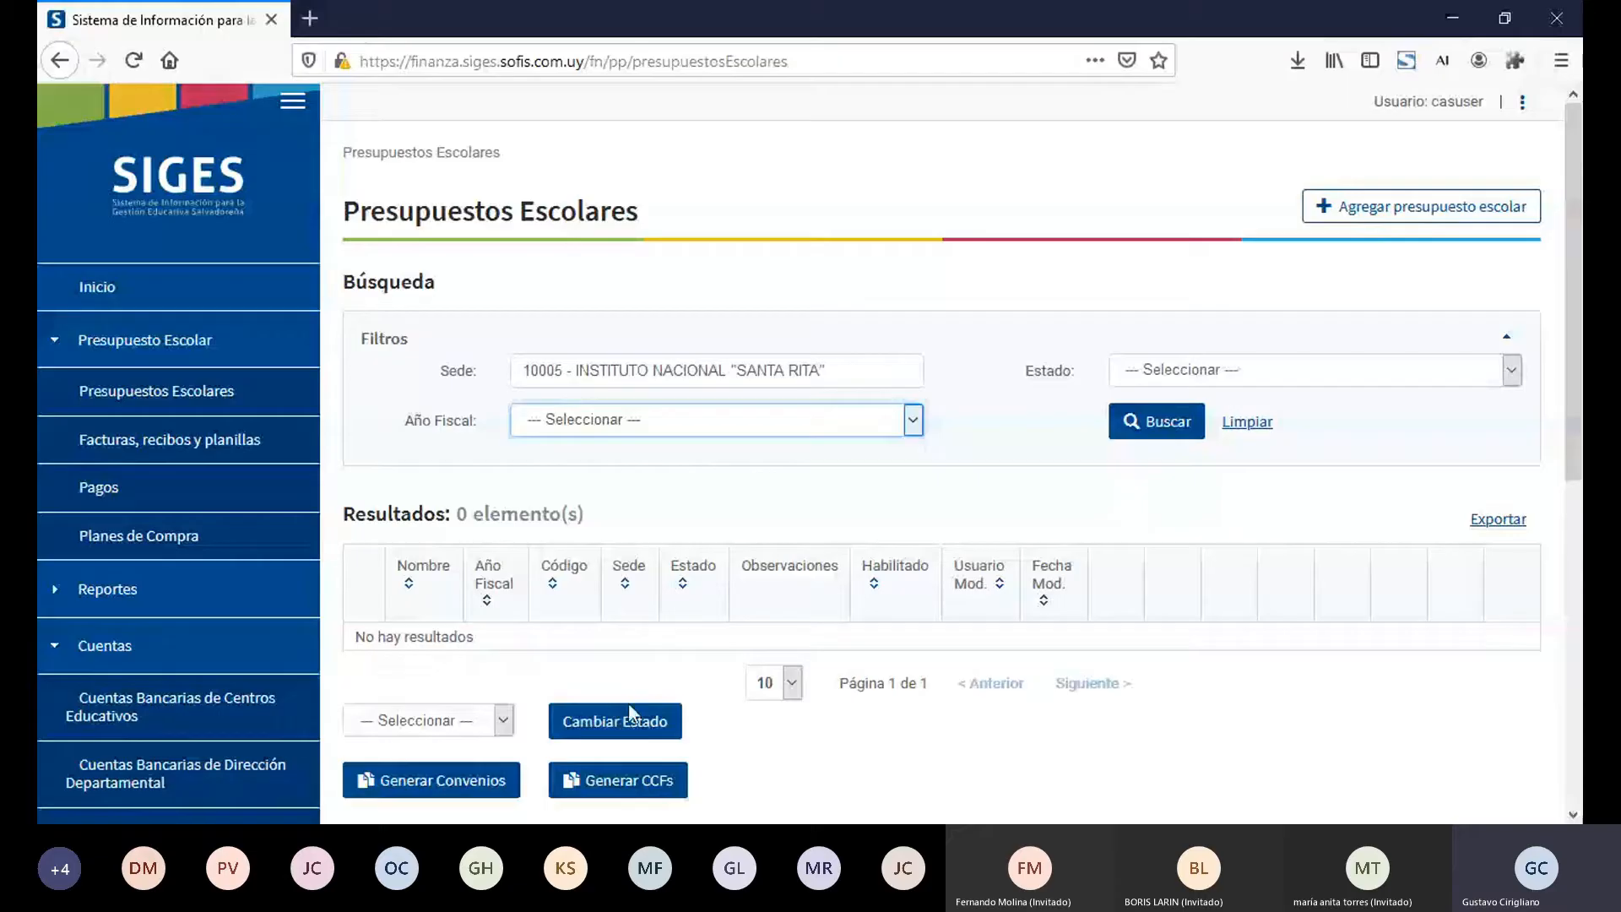
key("Down")
left_click(1151, 422)
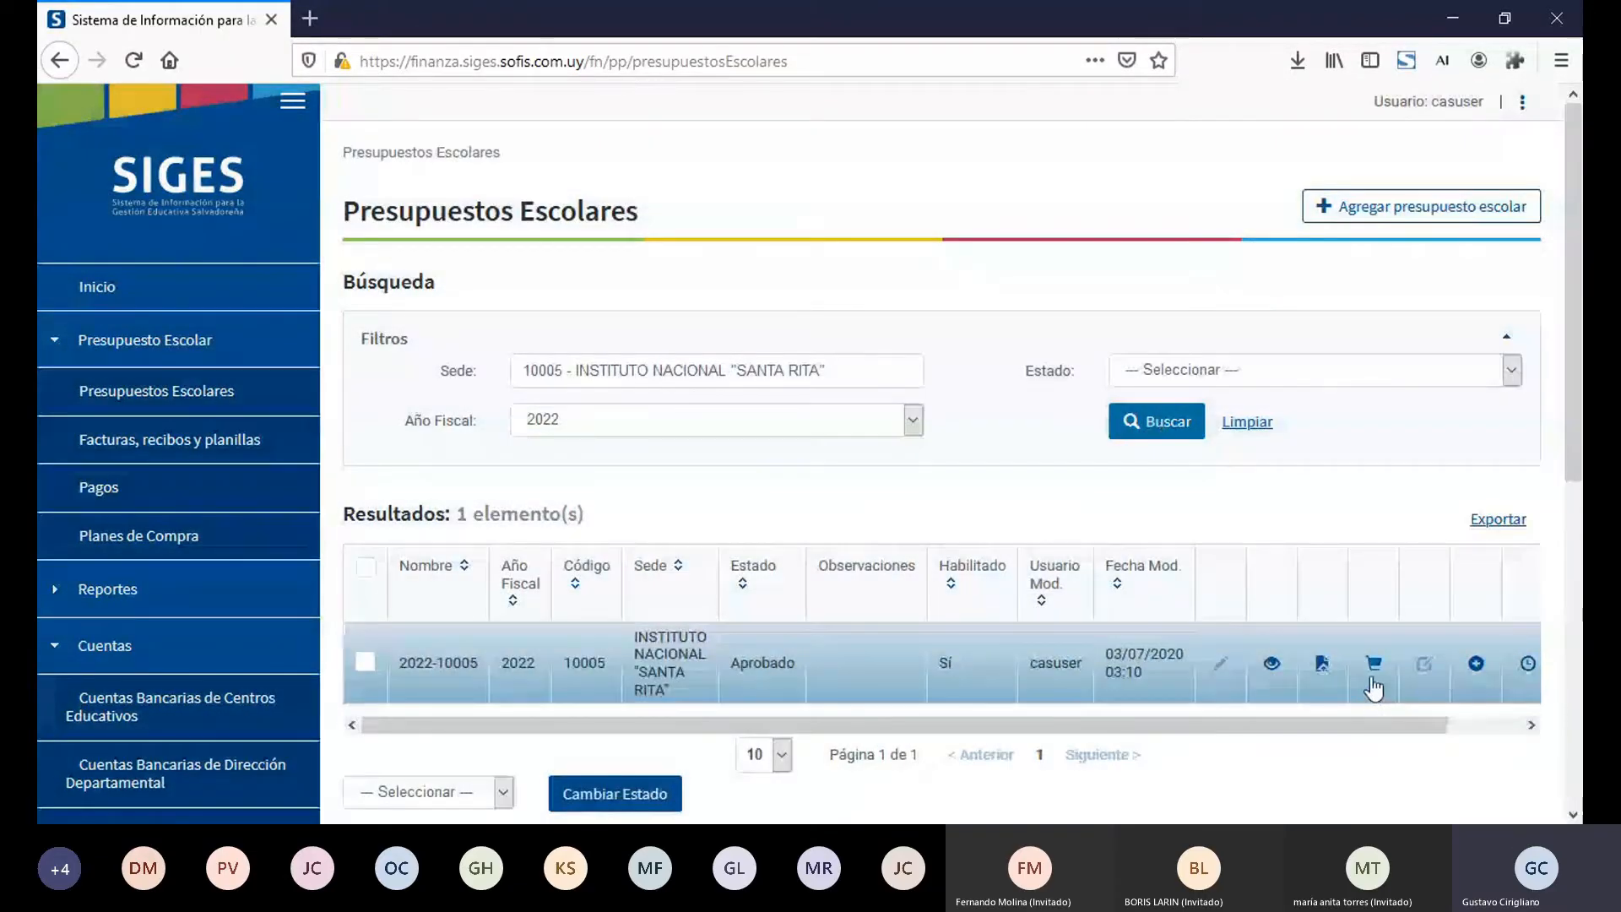
Step: Open the purchase plan of budget 2022-10005, review its listed purchases, and collapse the Presupuesto Escolar navigation group
left_click(1374, 673)
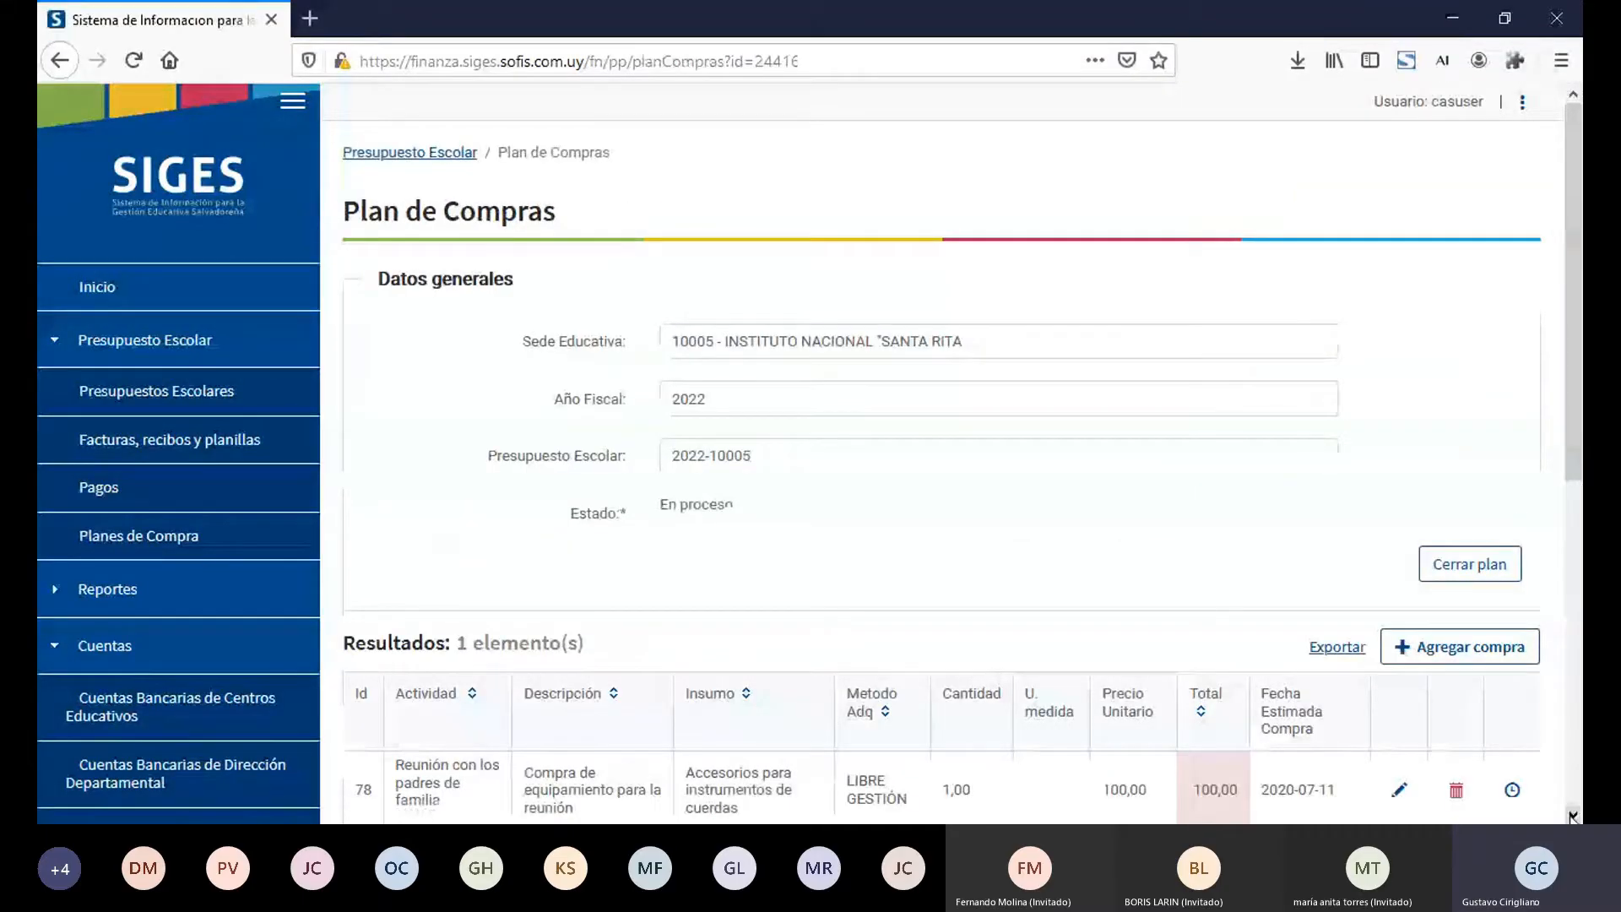
scroll(1055, 527, "down", 2)
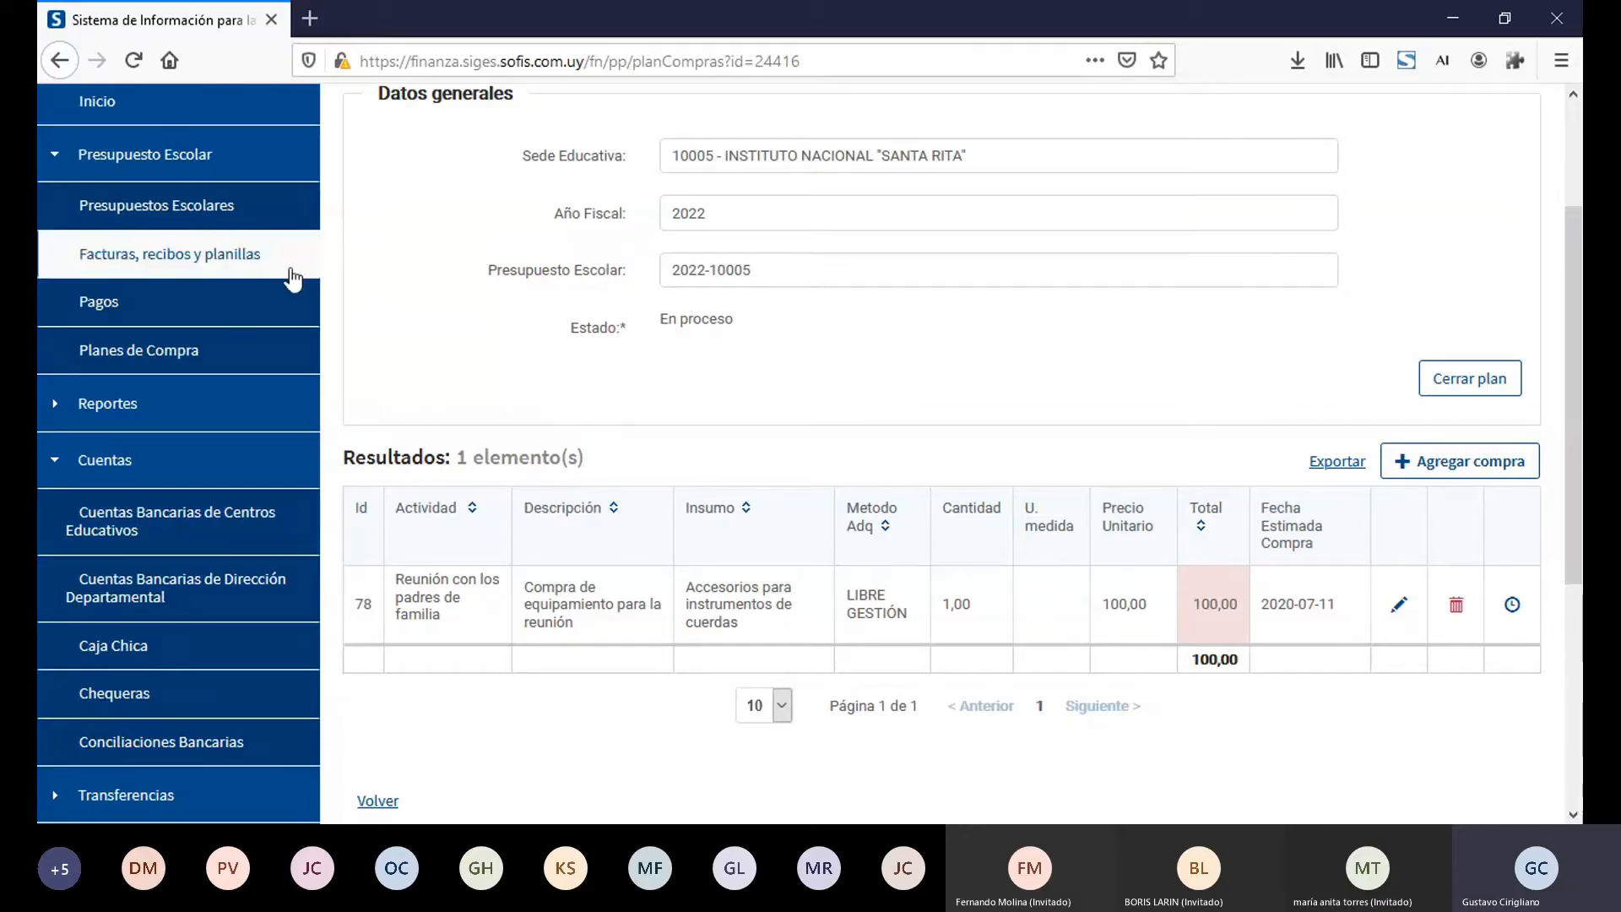
left_click(226, 161)
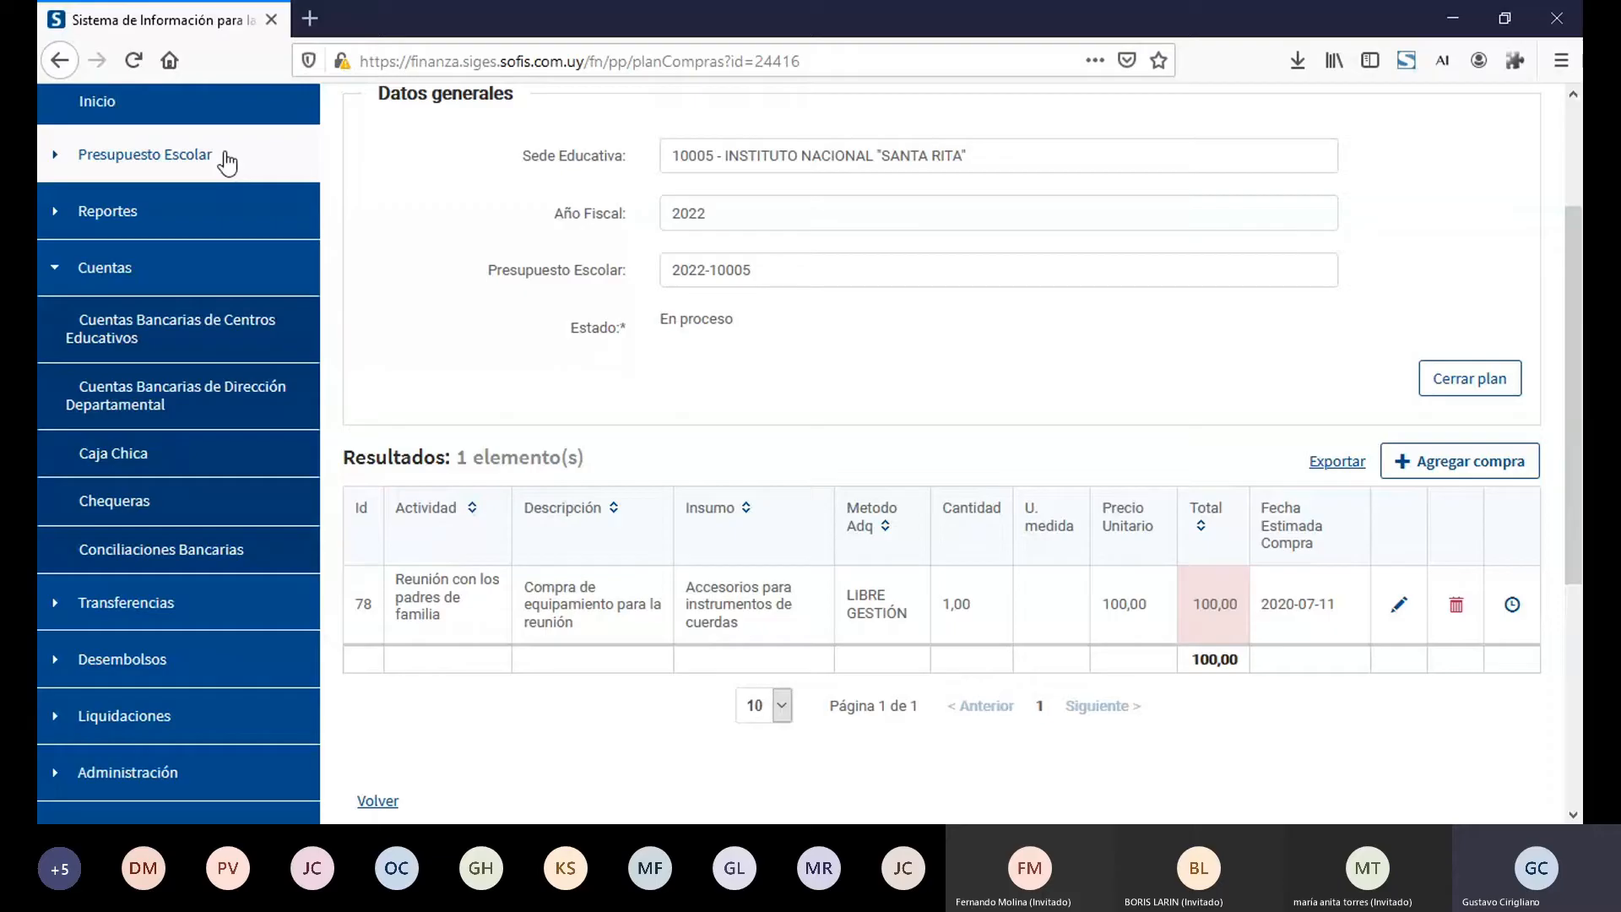
Step: Open the Cuentas Bancarias de Centros Educativos list and search for sede 10005 - INSTITUTO NACIONAL "SANTA RITA"
left_click(201, 267)
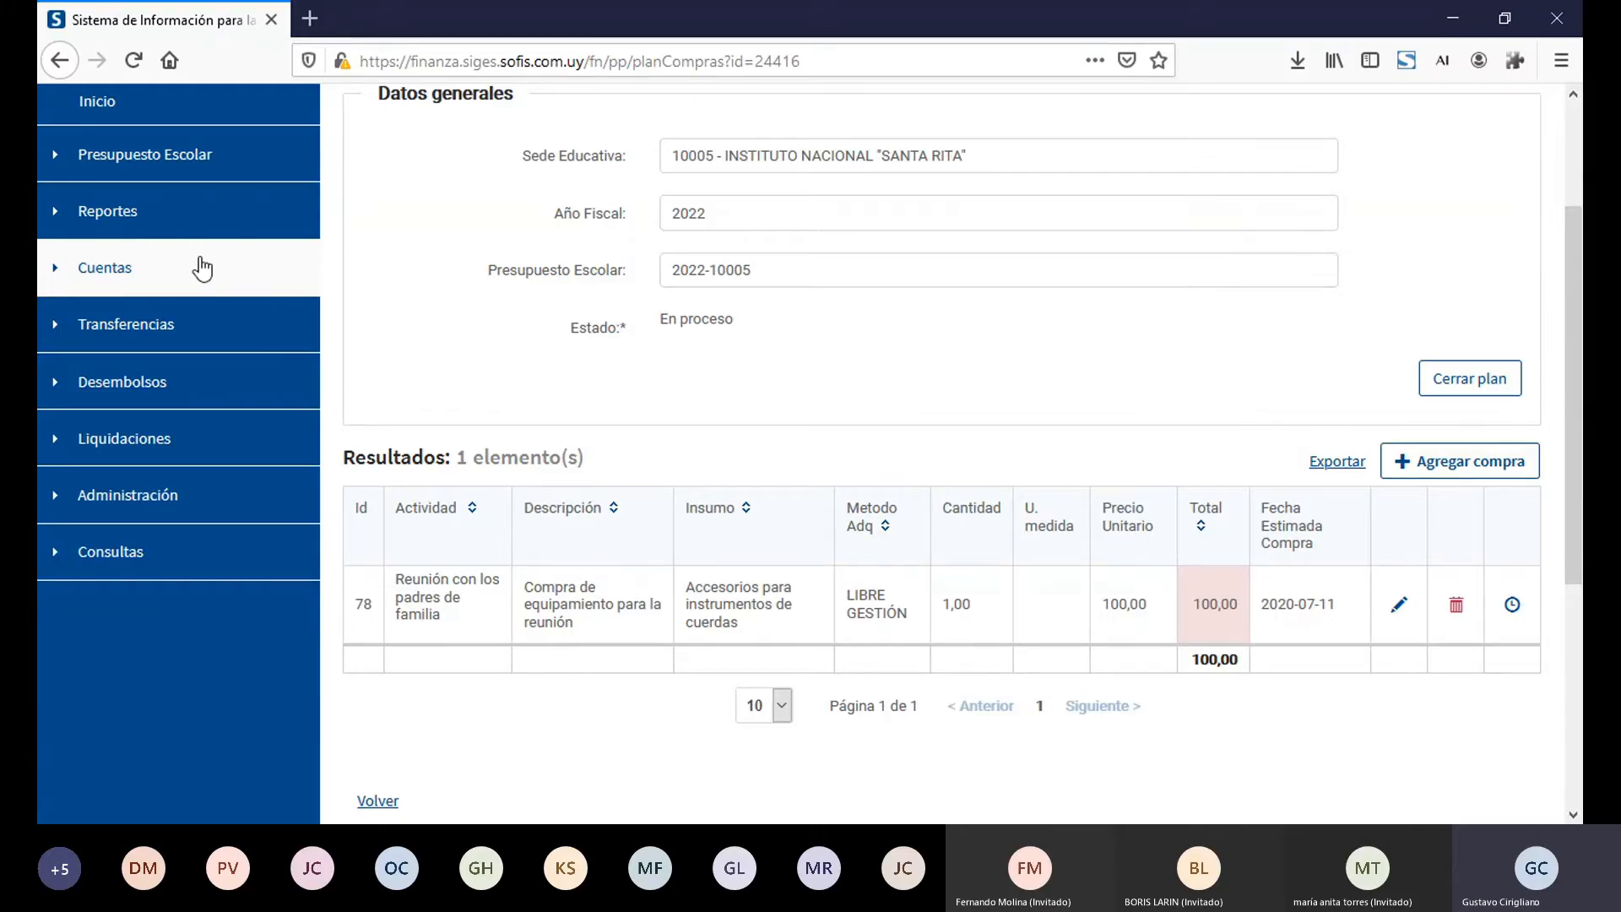
left_click(150, 268)
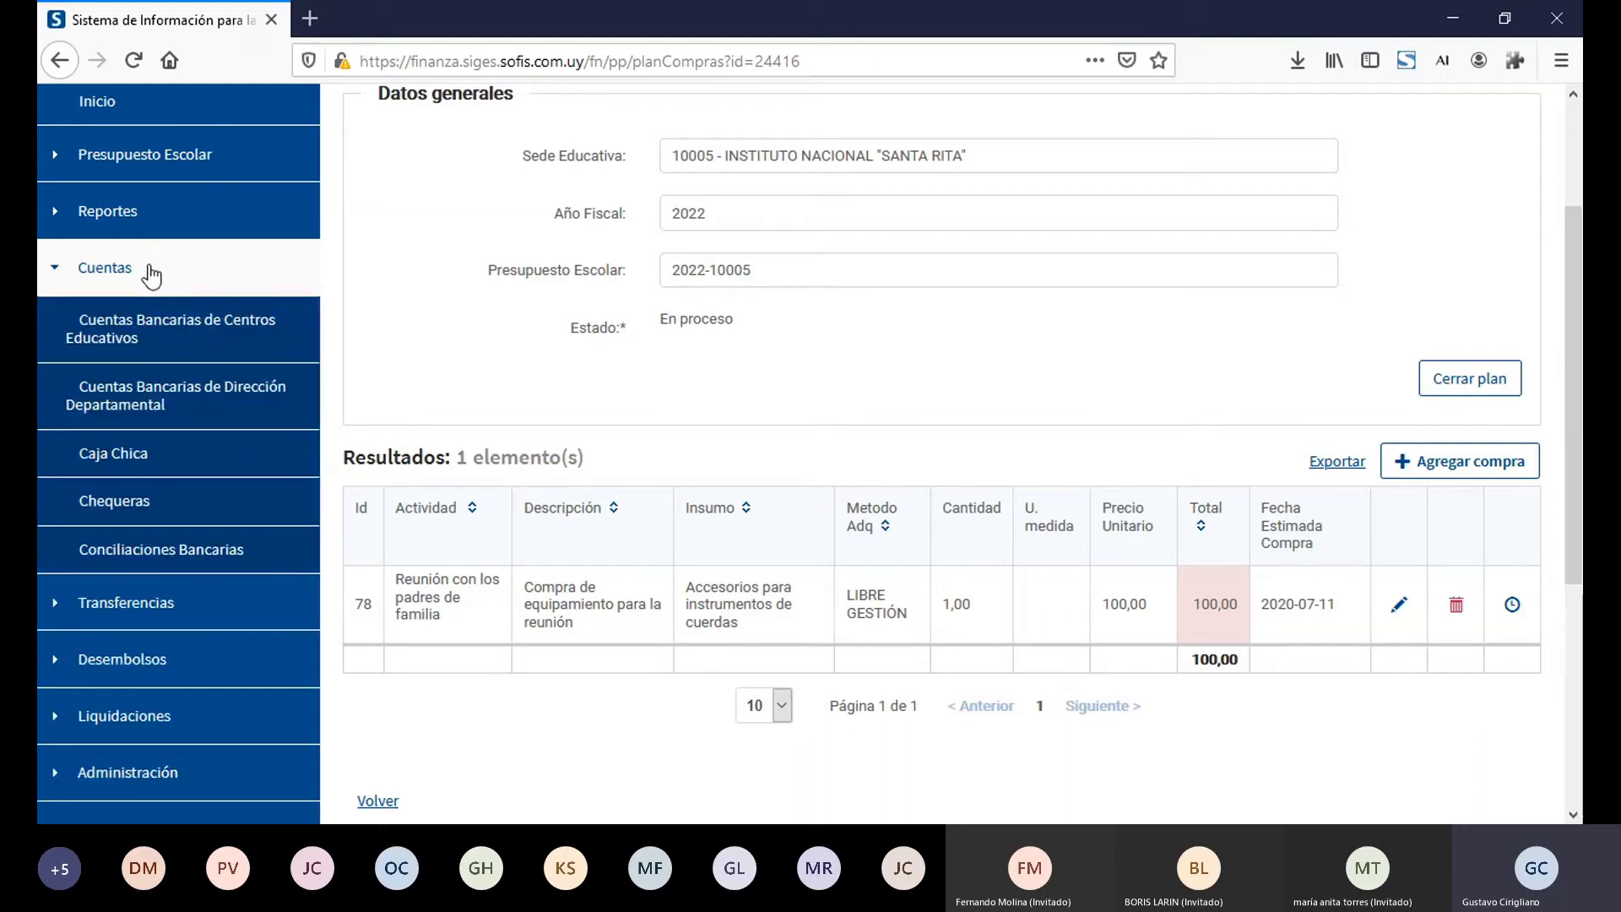
left_click(164, 341)
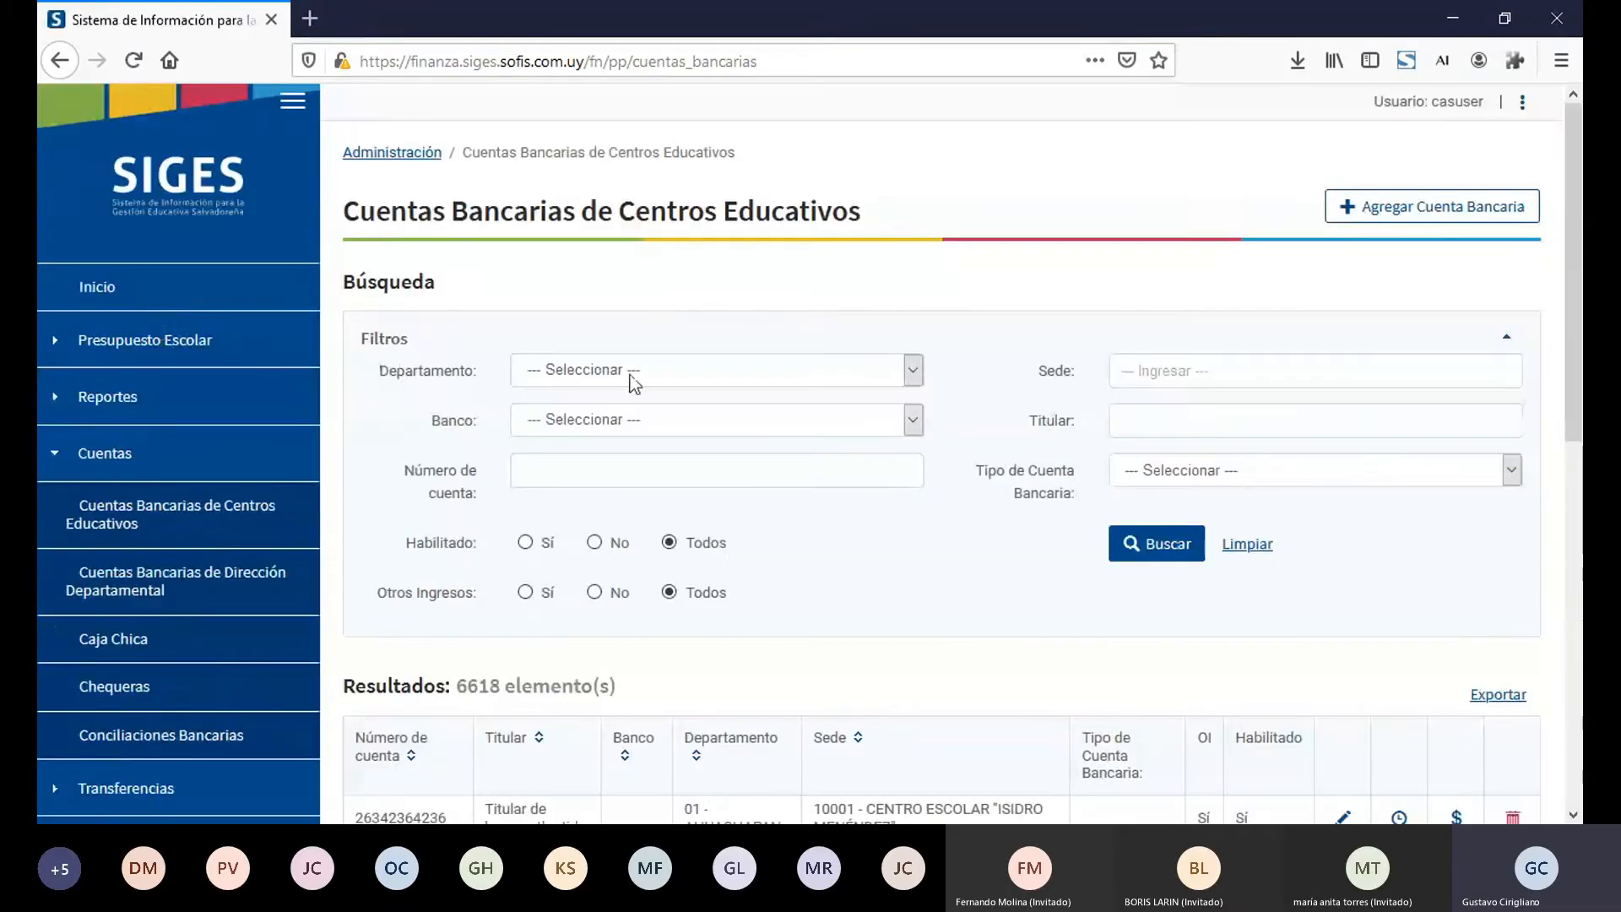
left_click(1171, 381)
type("10005")
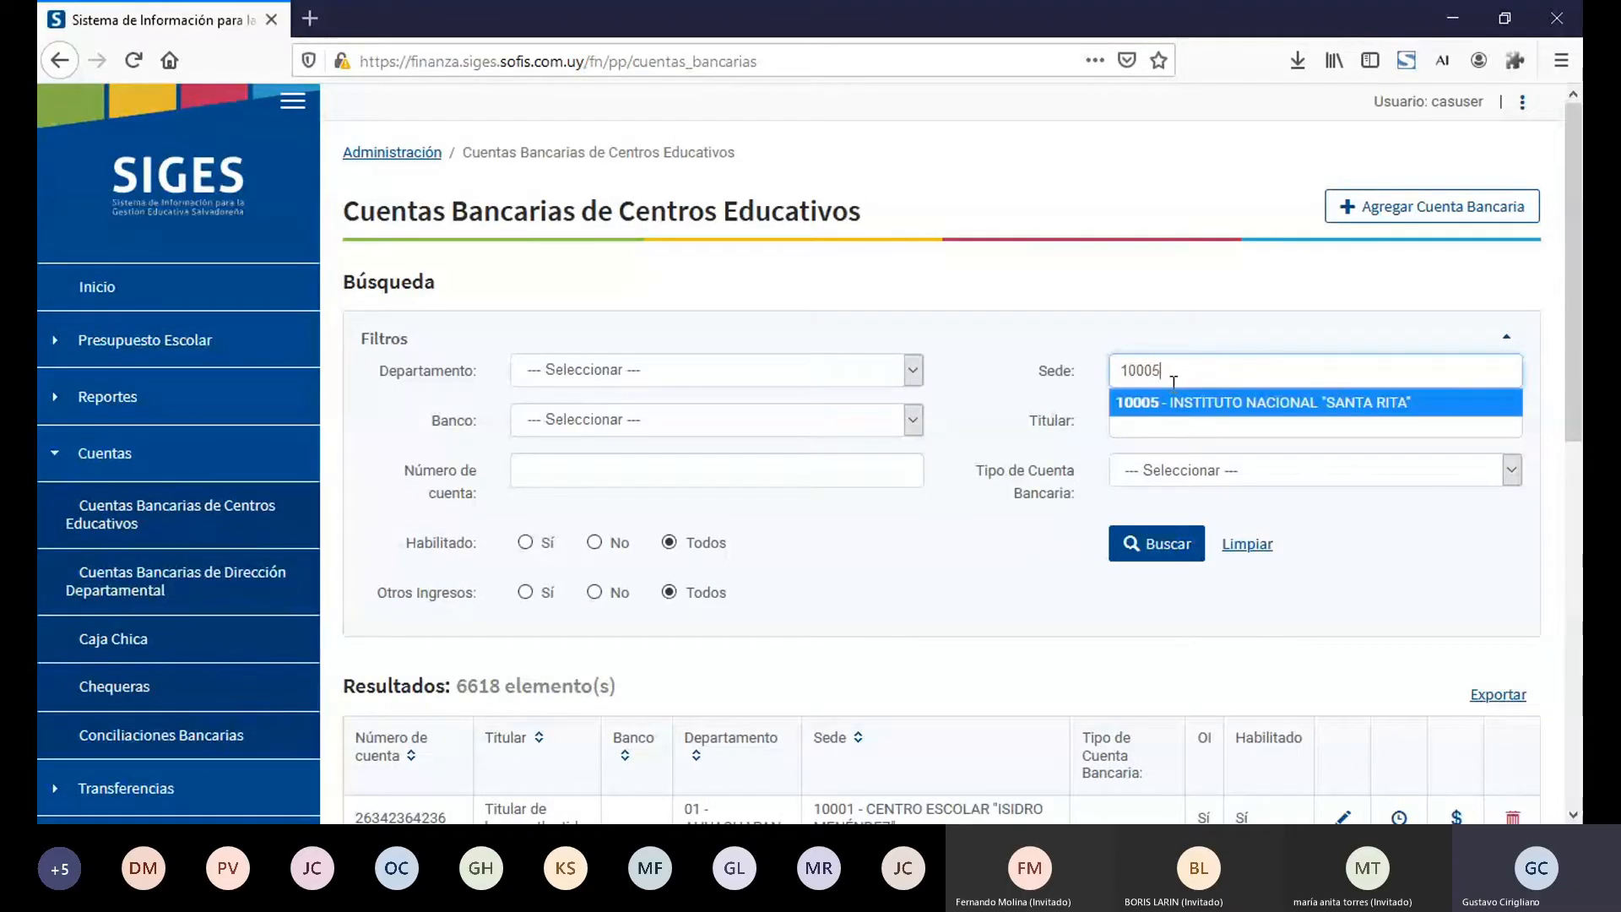
left_click(1179, 402)
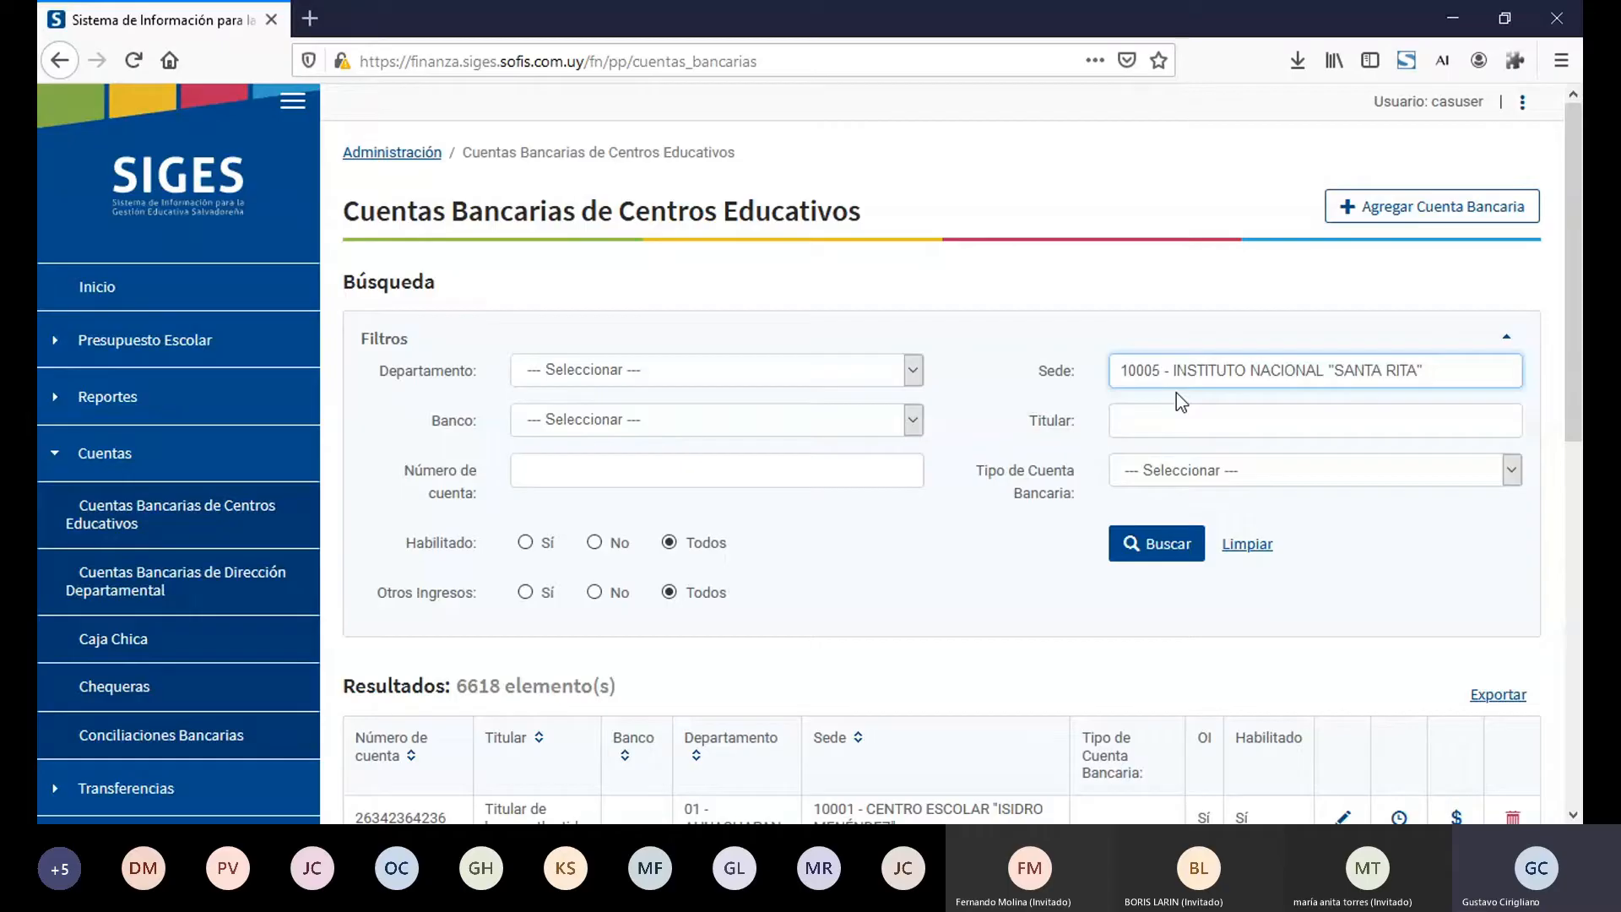
left_click(1156, 550)
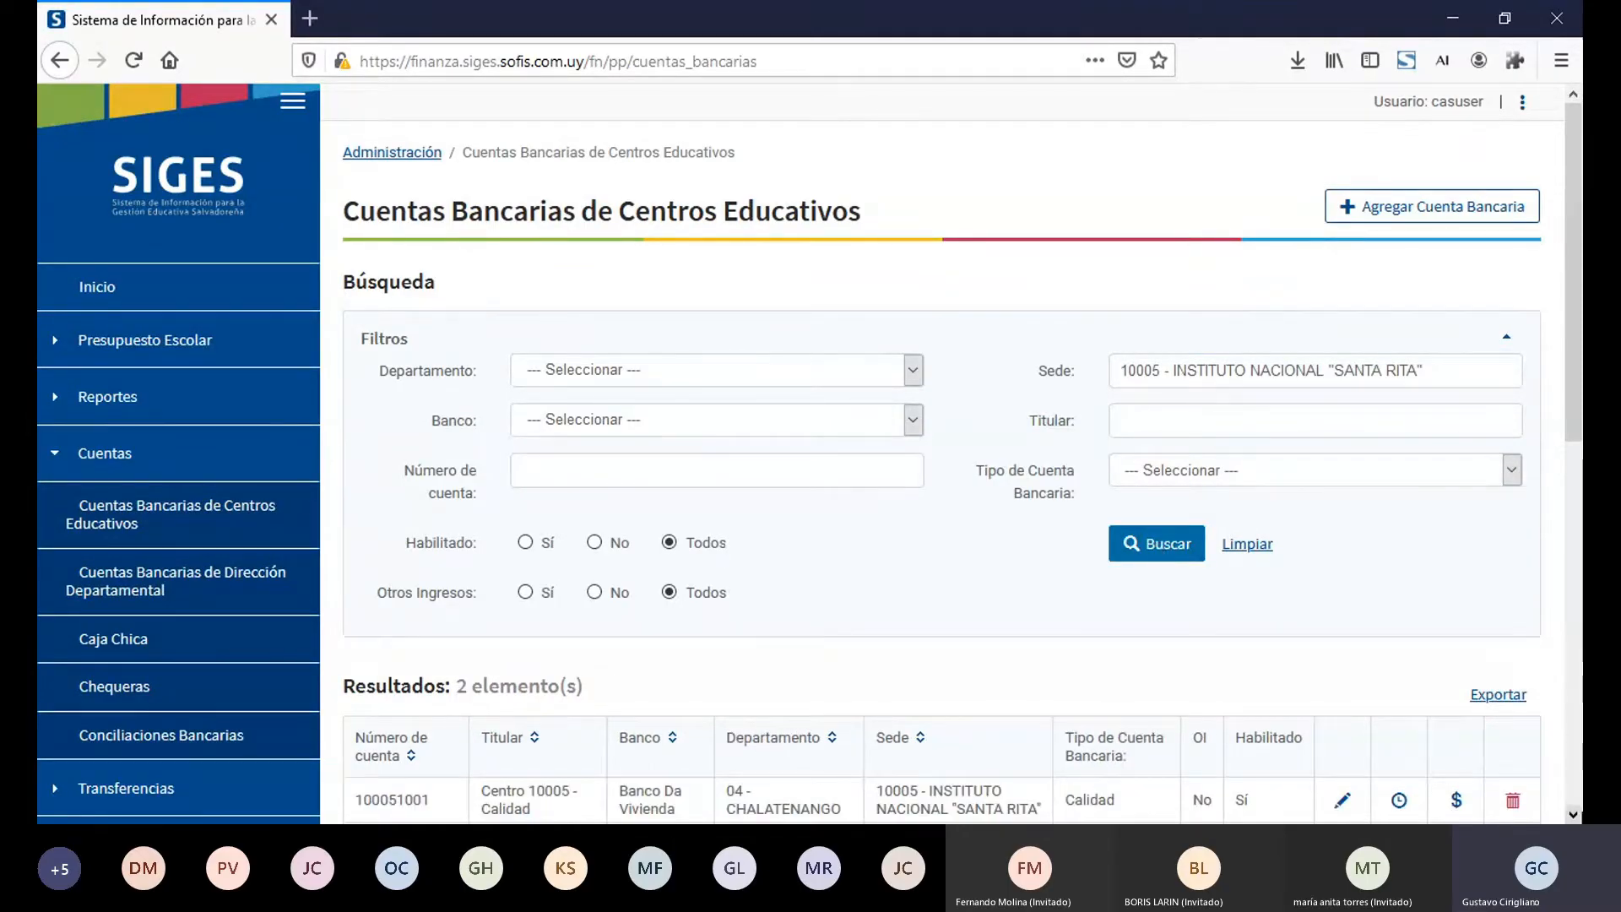
scroll(1576, 818, "down", 3)
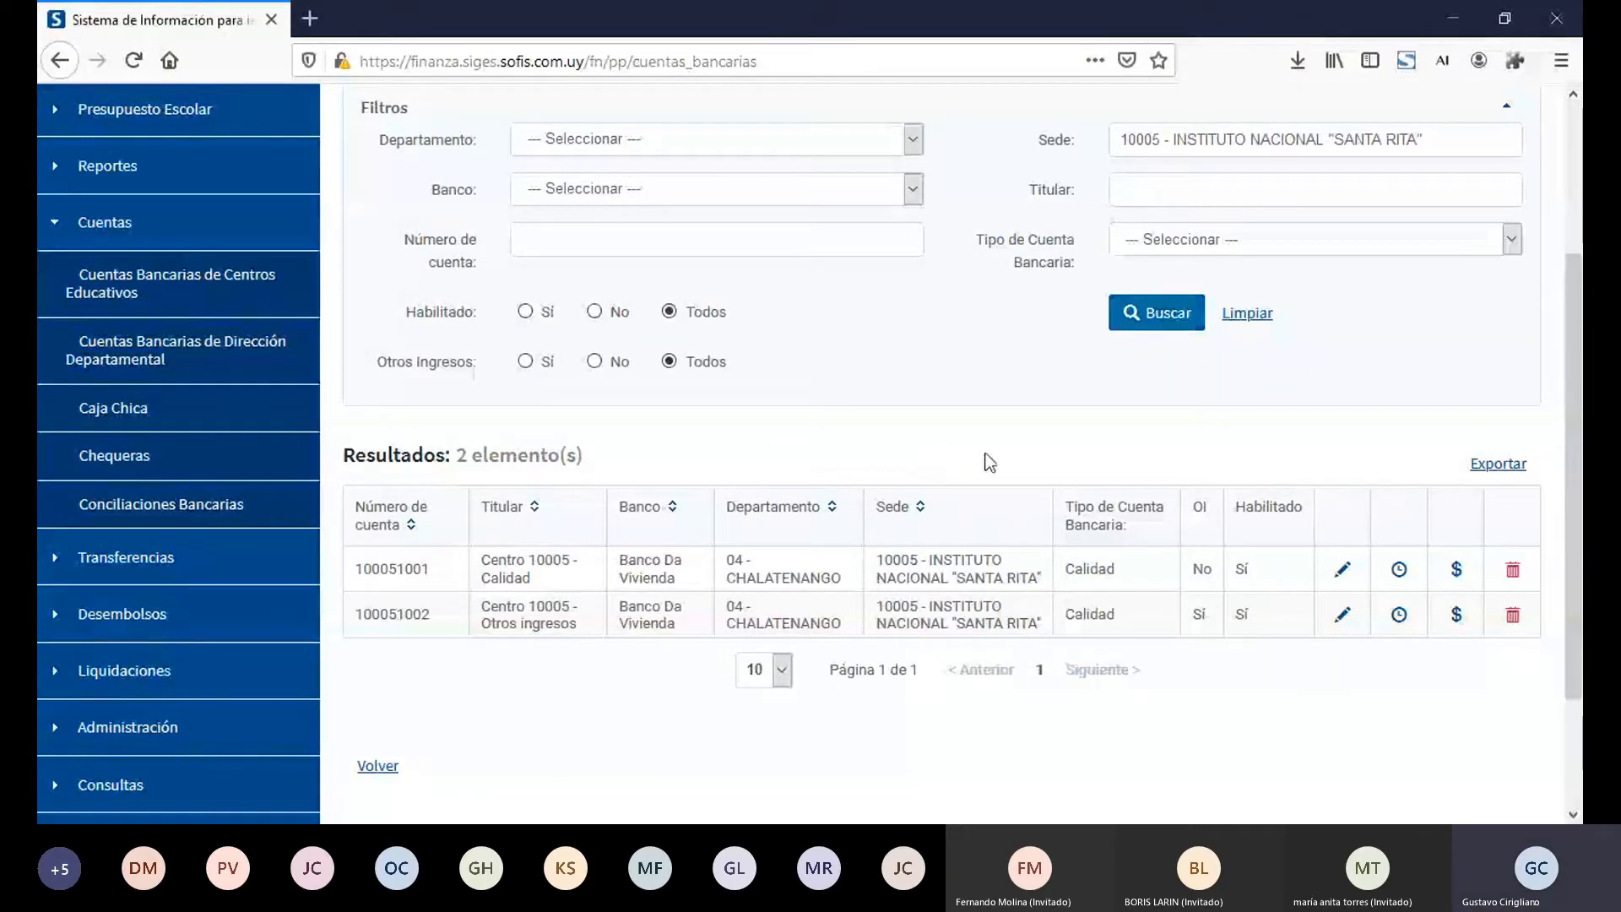
Step: Open the movements of the Centro 10005 - Calidad account, collapse the filters and navigation menu, and reduce the page zoom to 90%
left_click(1454, 574)
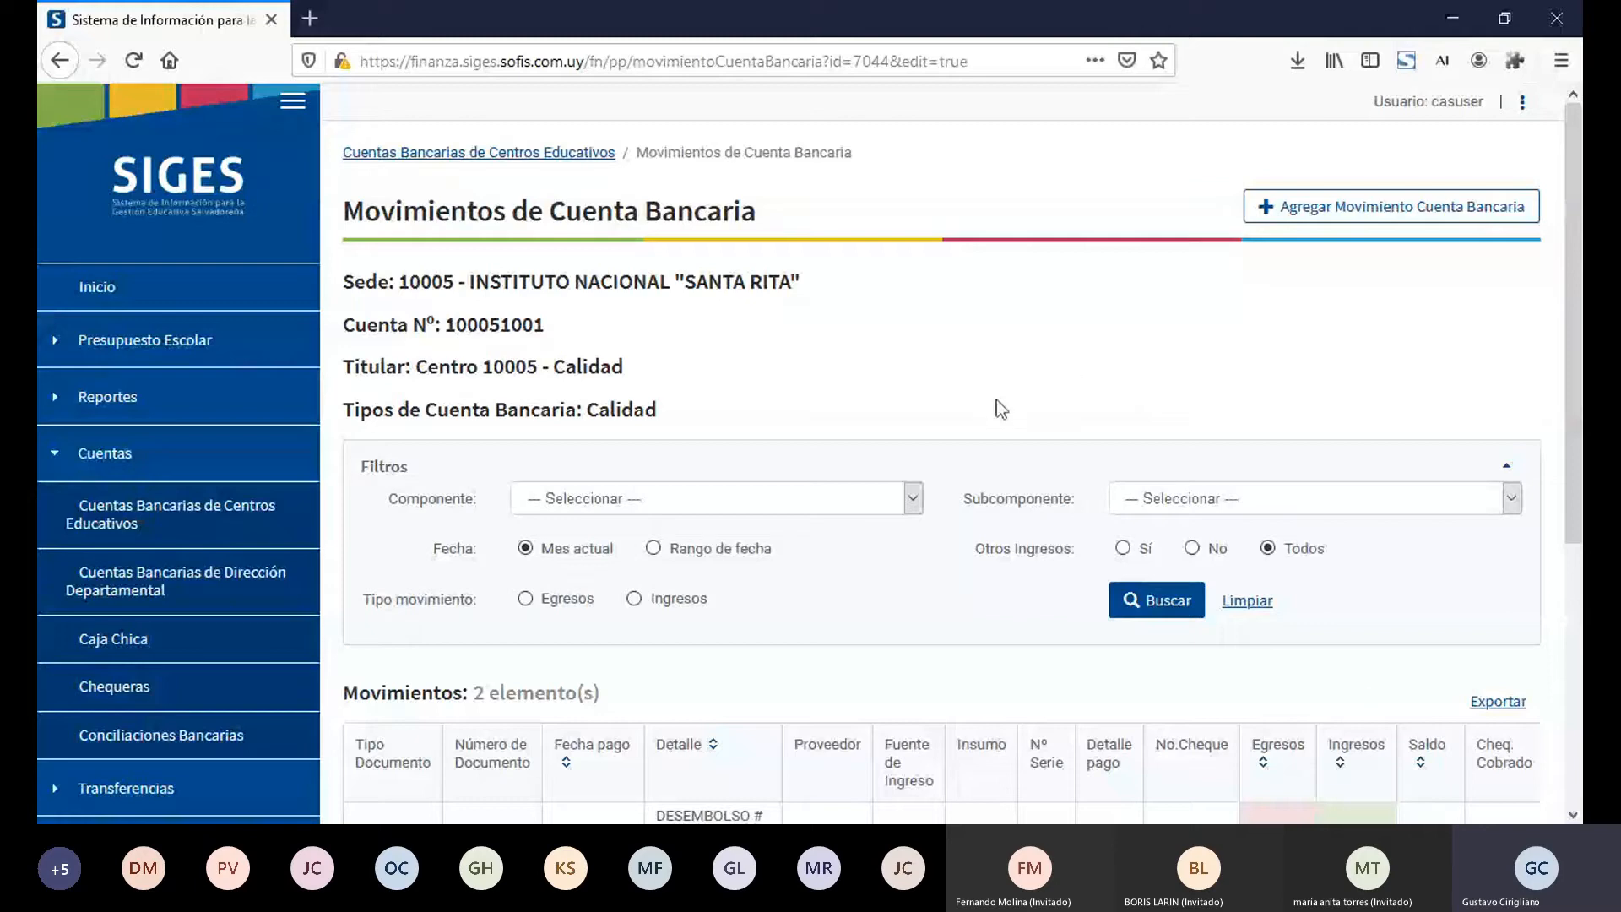
left_click(1510, 466)
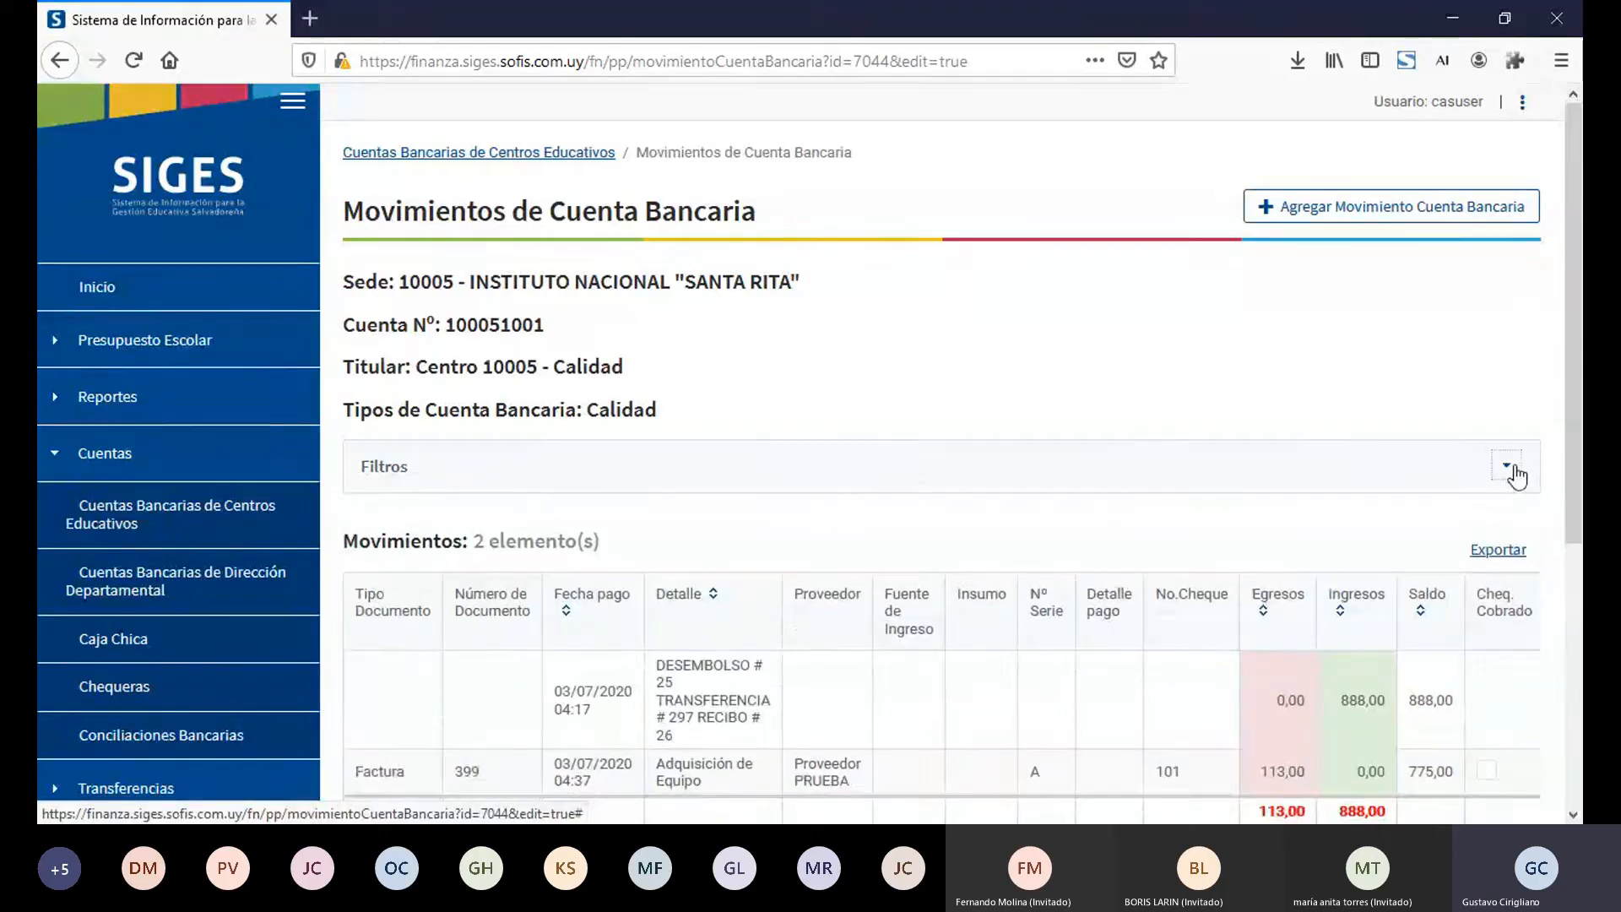
left_click(1574, 817)
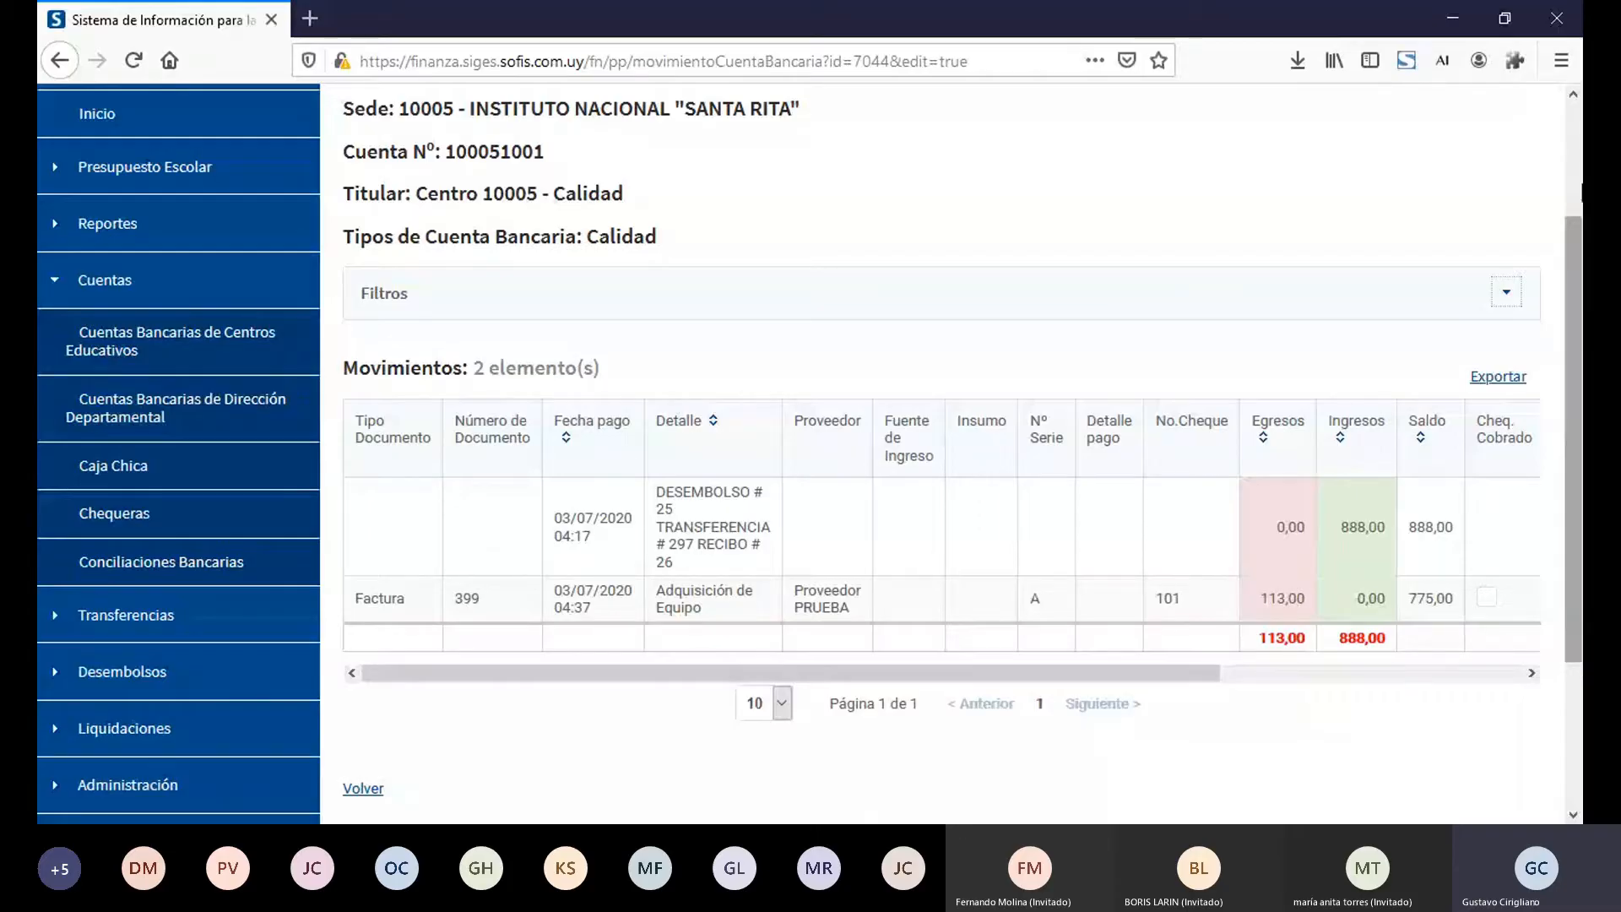
left_click(1573, 96)
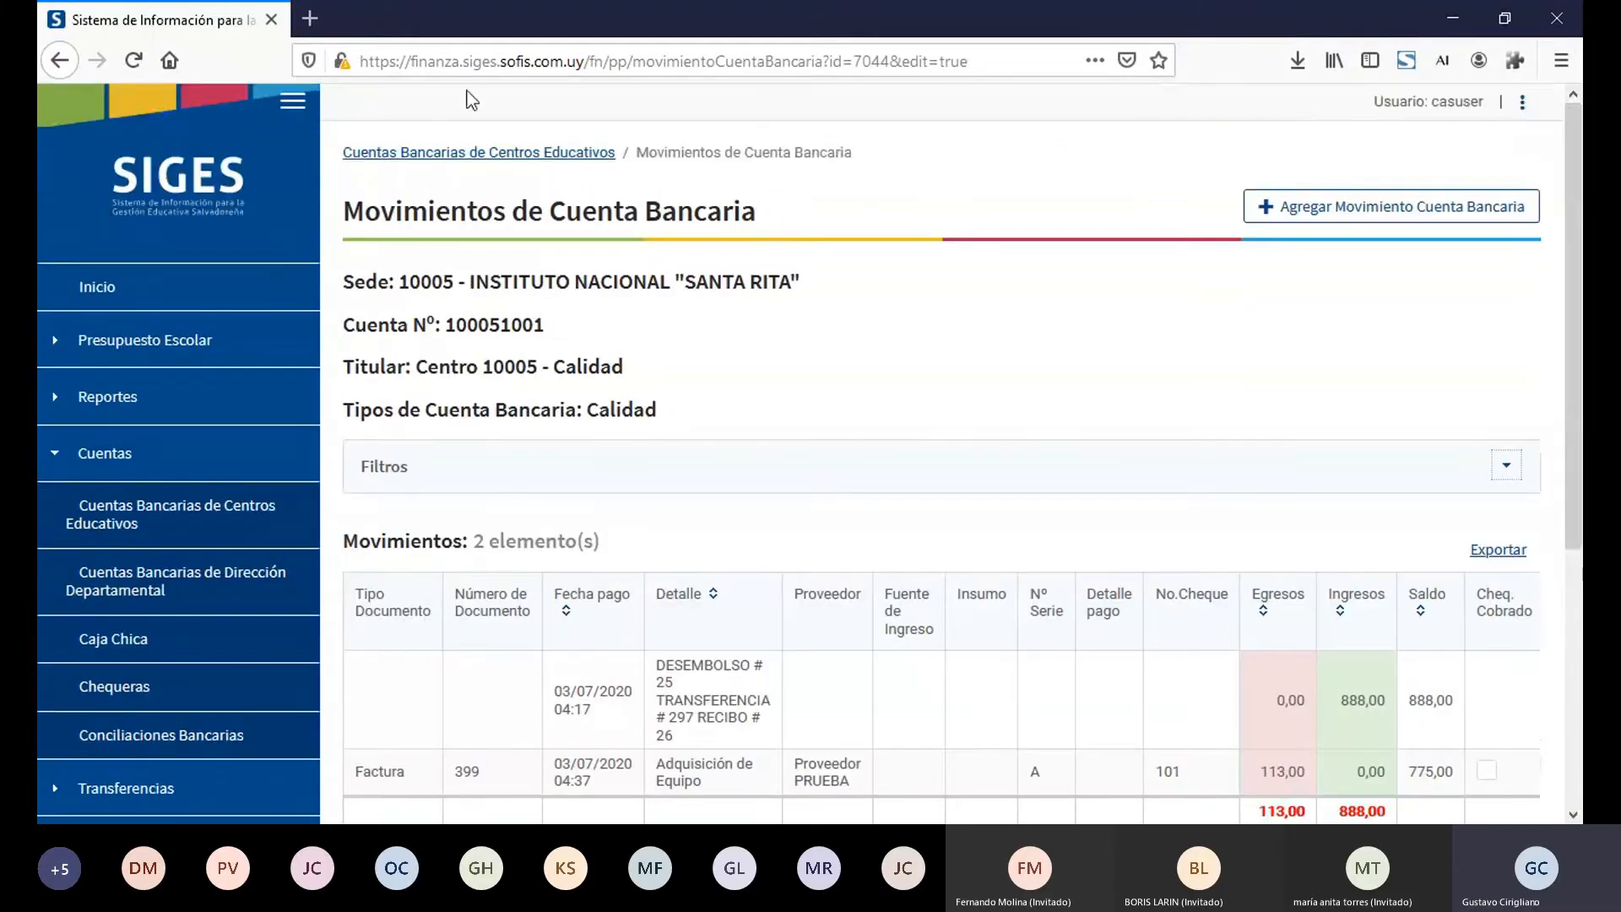
left_click(292, 101)
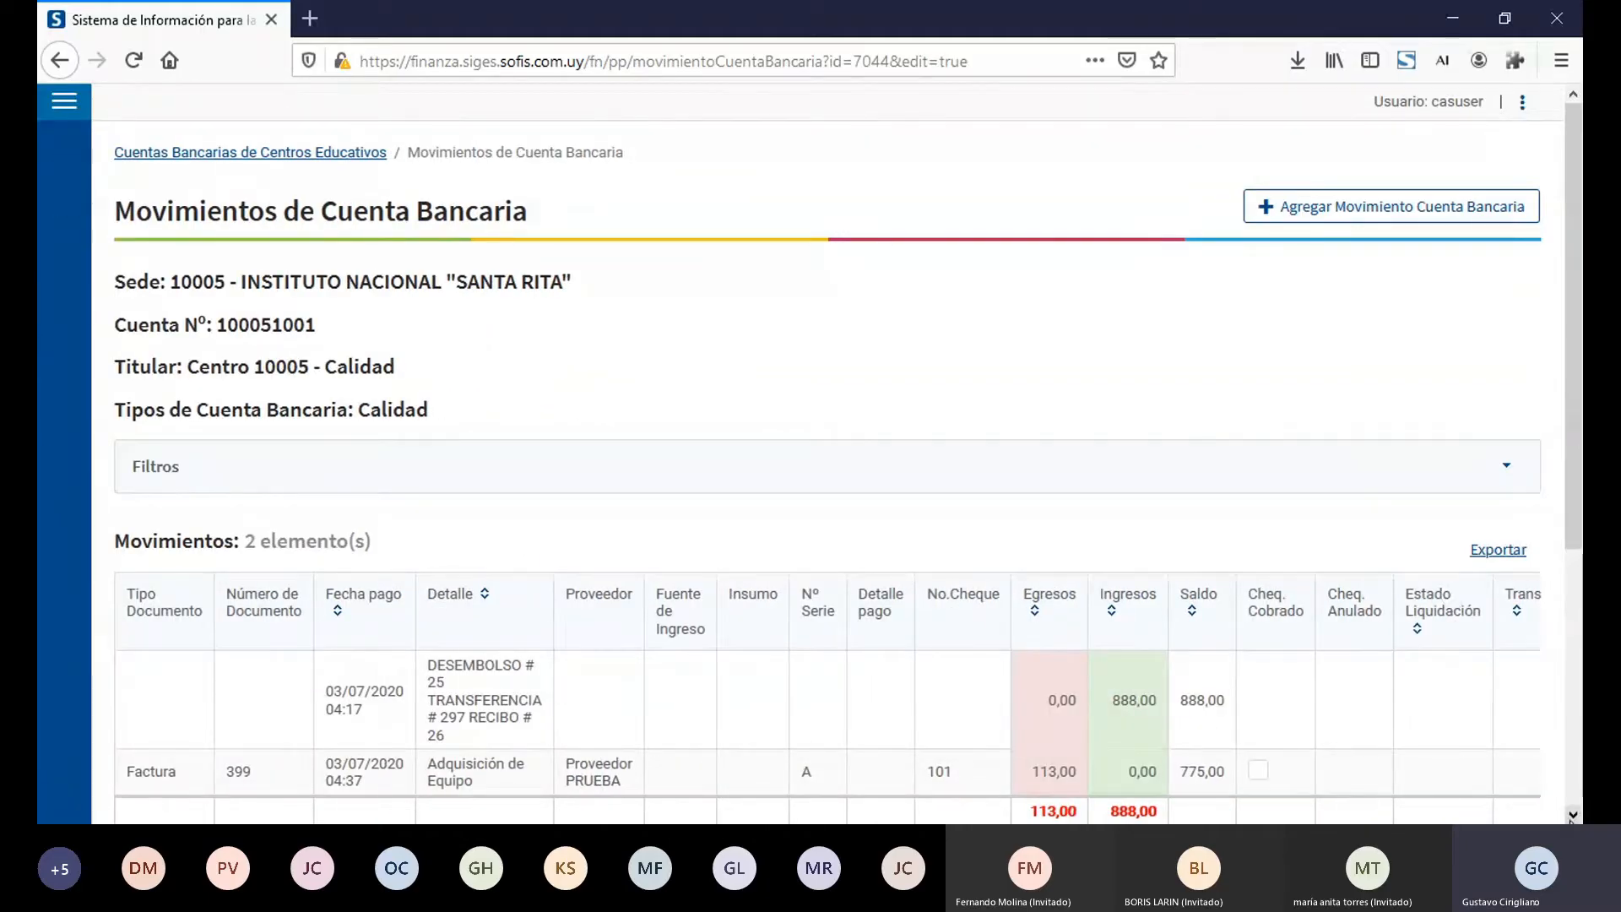
key("ctrl+minus")
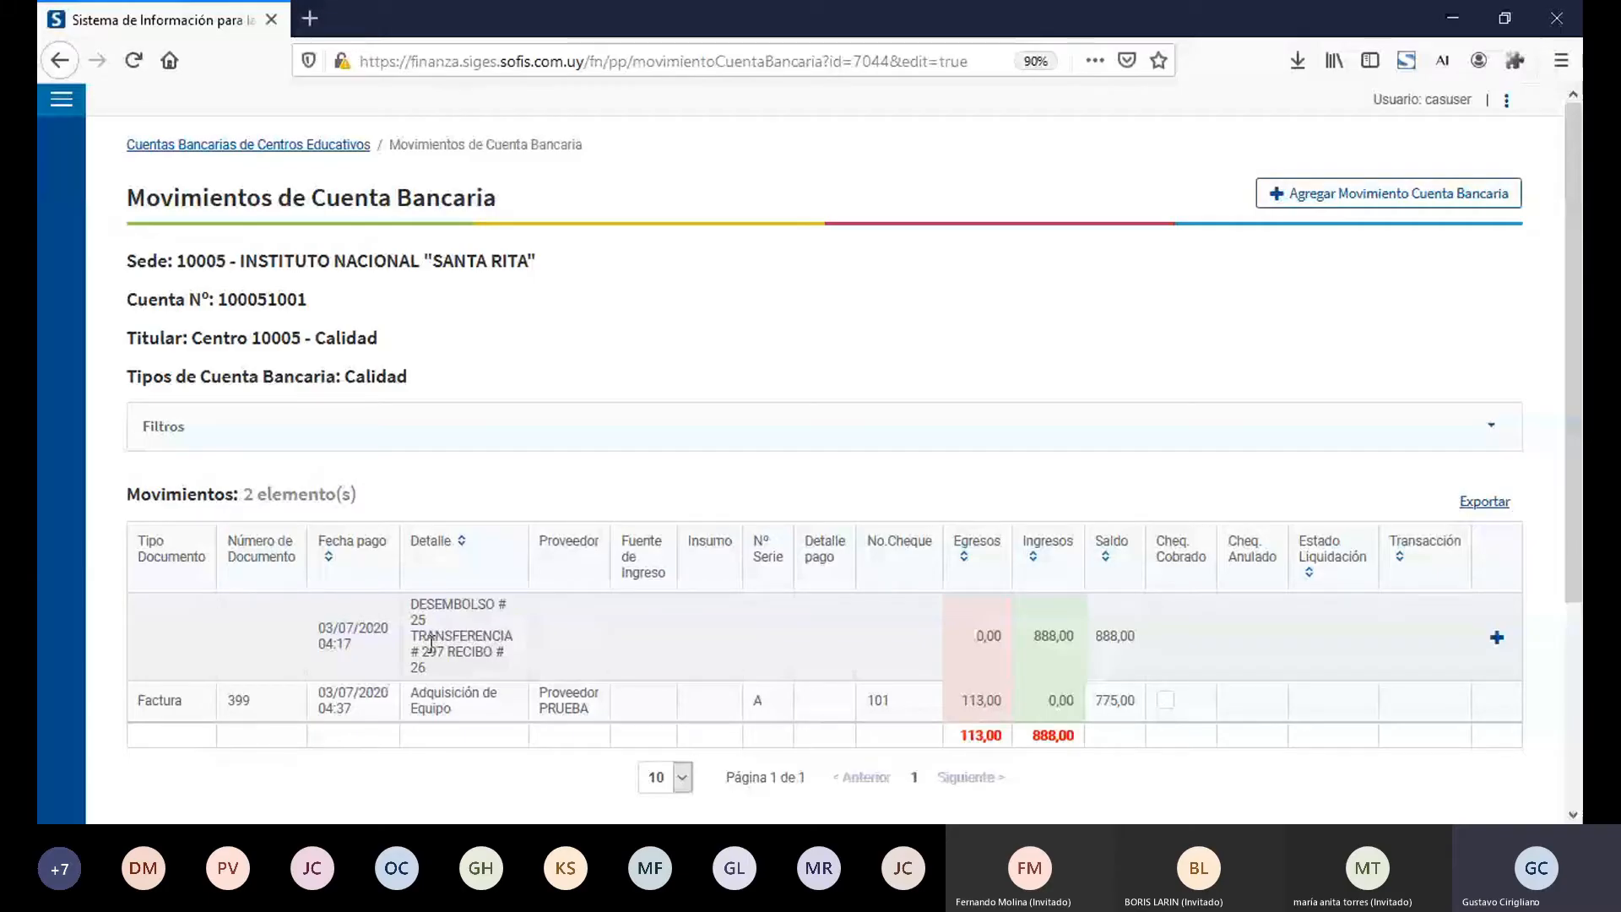
Step: Enter the bank transaction number for the DESEMBOLSO # 25 income movement and save it
left_click(1496, 638)
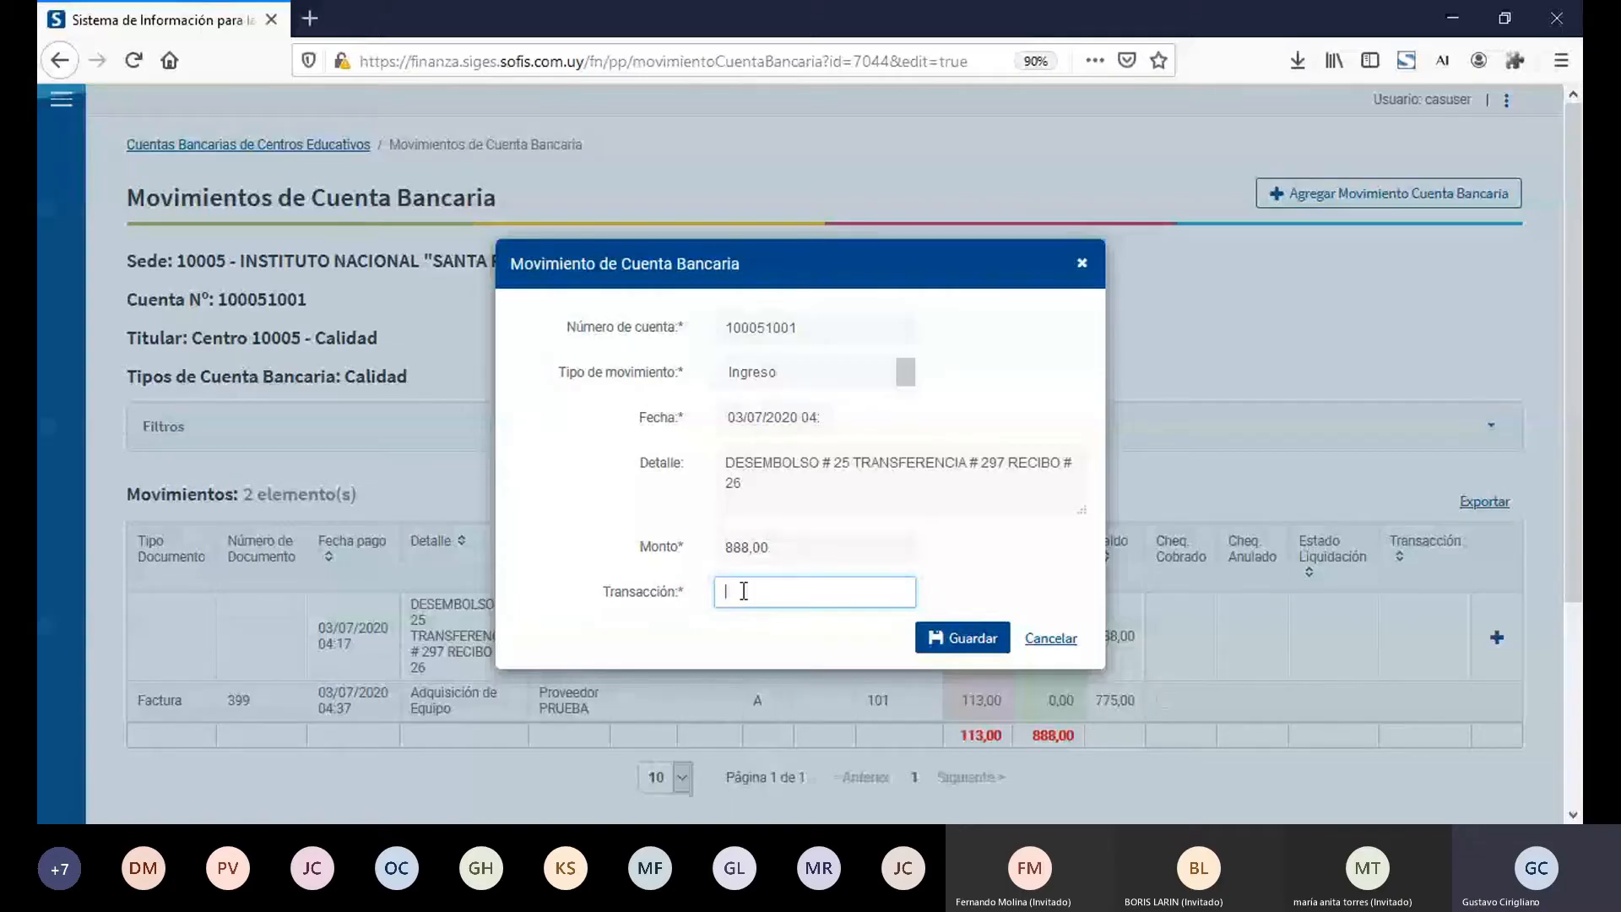
type("3838483")
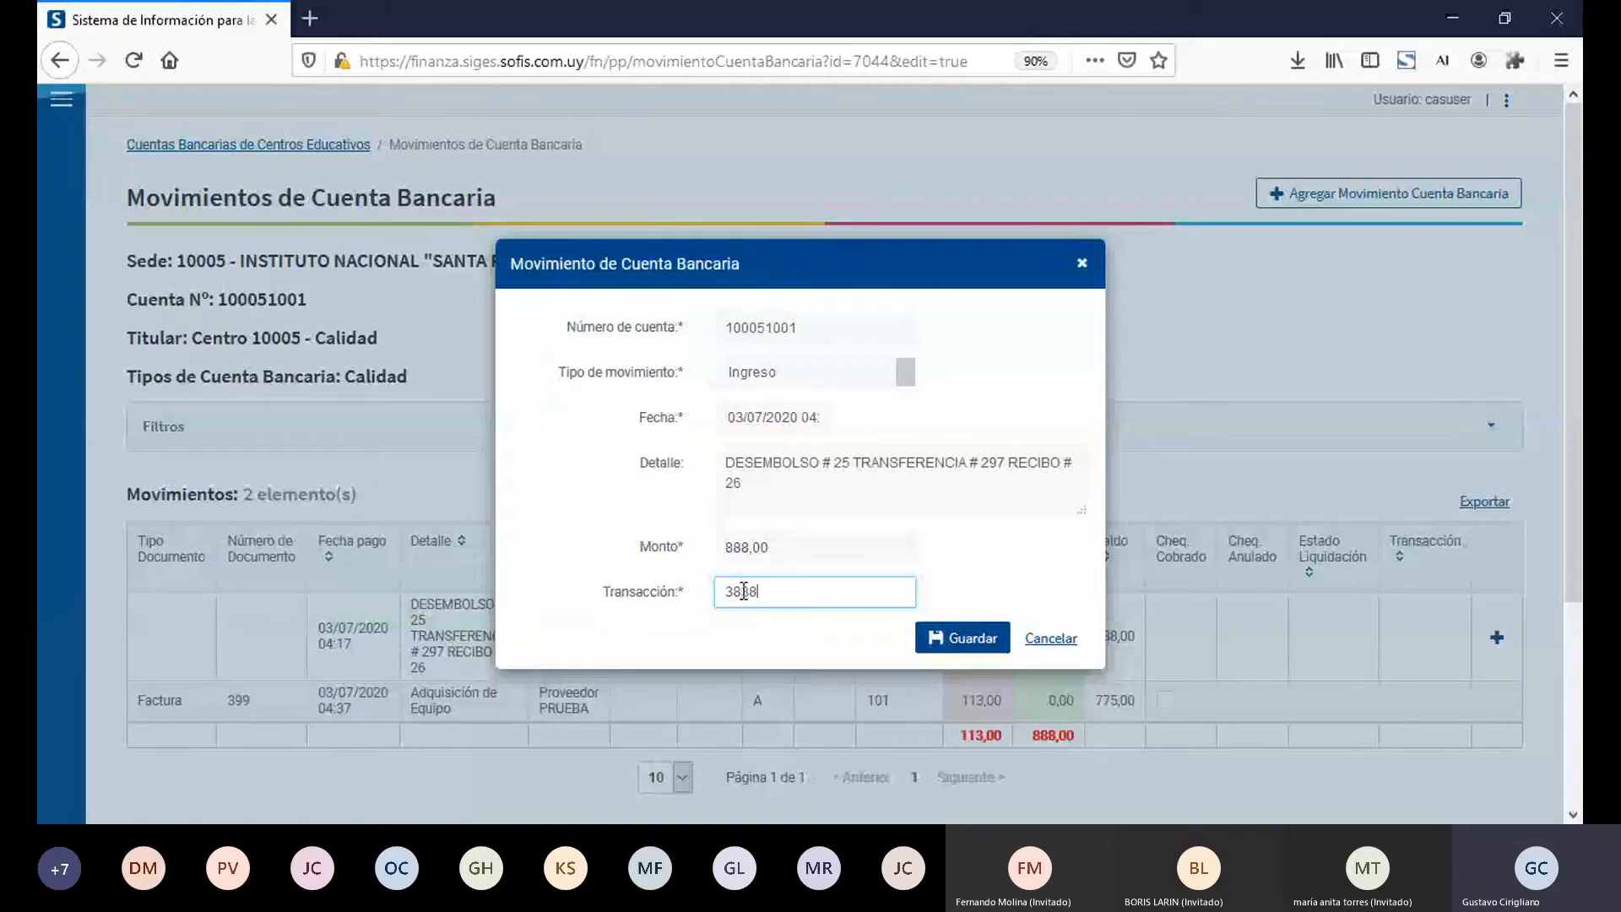
left_click(950, 651)
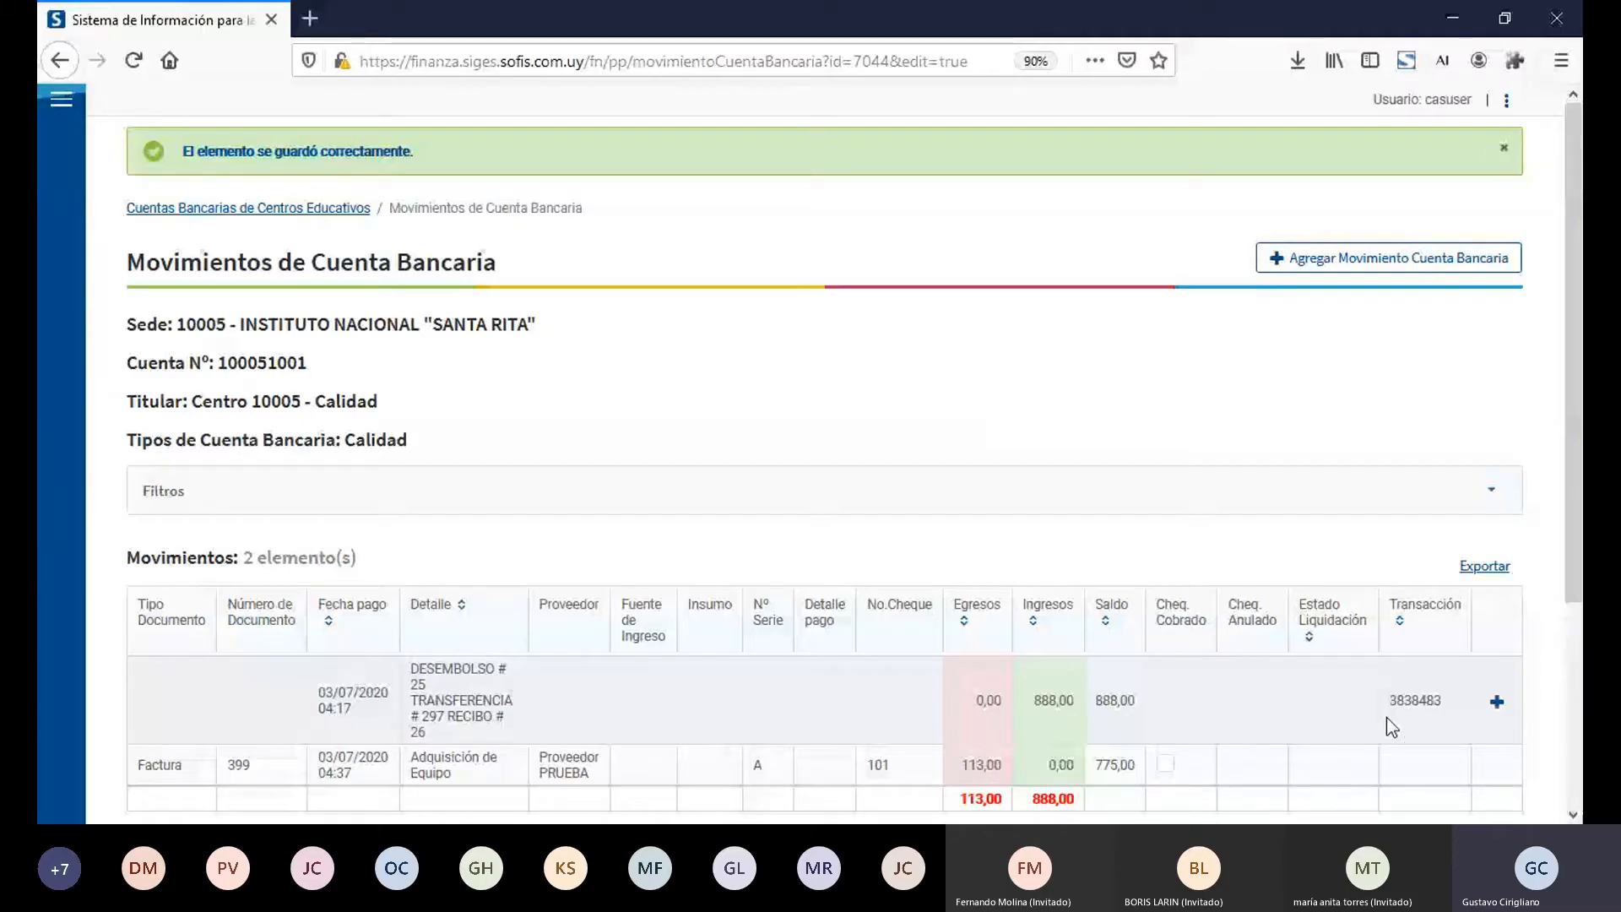
Step: Mark the cheque of the Adquisición de Equipo invoice movement as cashed (Cheq. Cobrado)
left_click(1572, 815)
left_click(1573, 815)
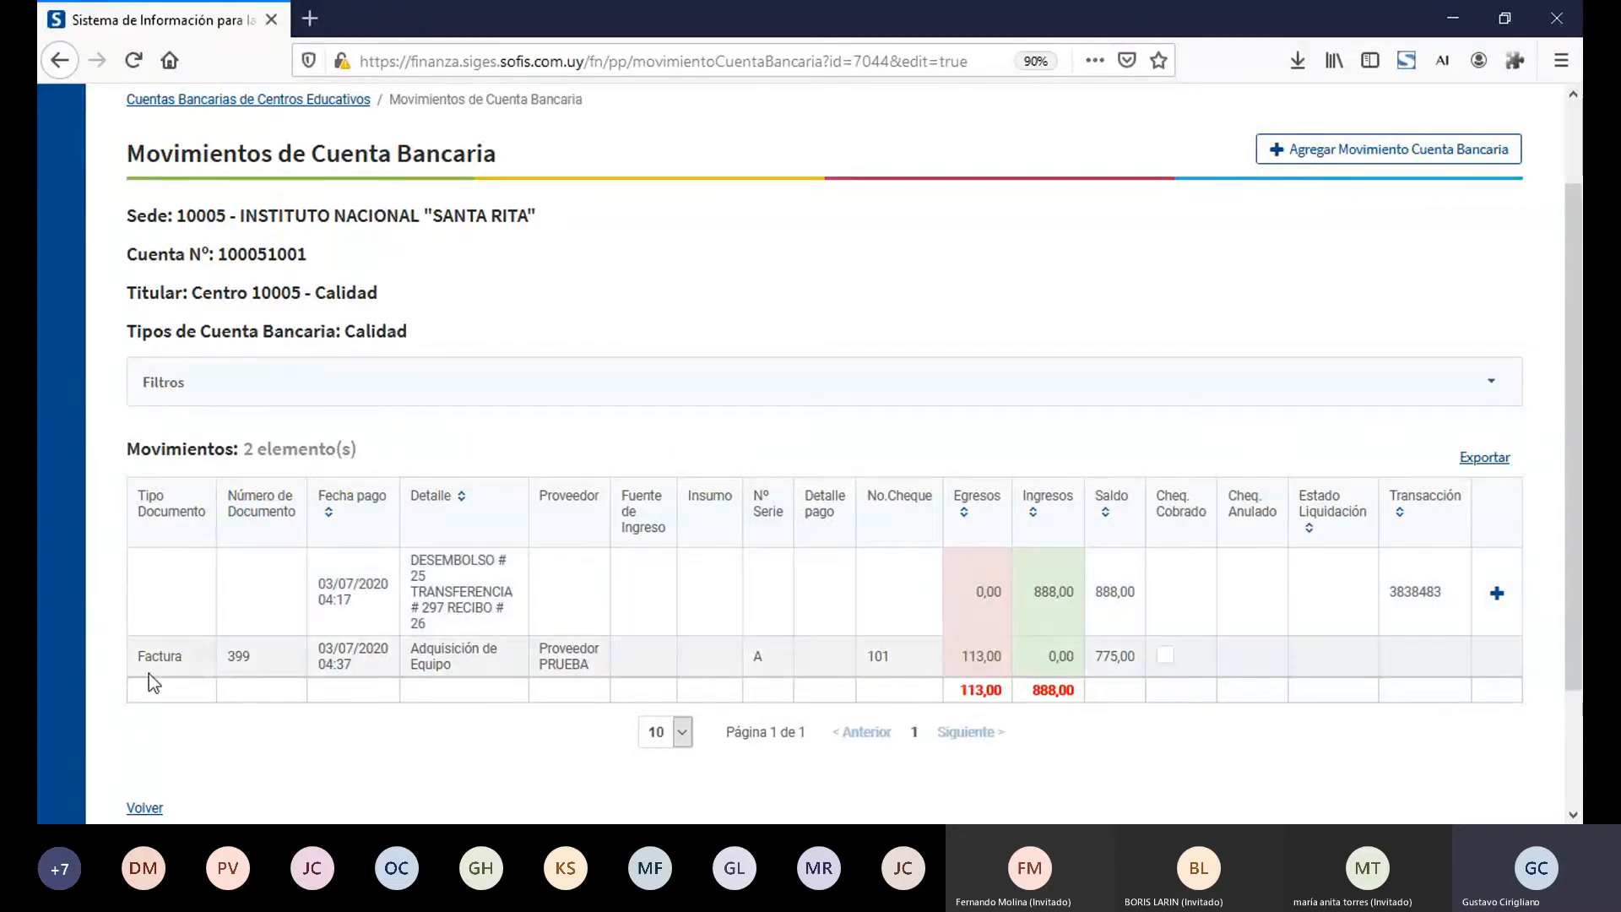
double_click(759, 658)
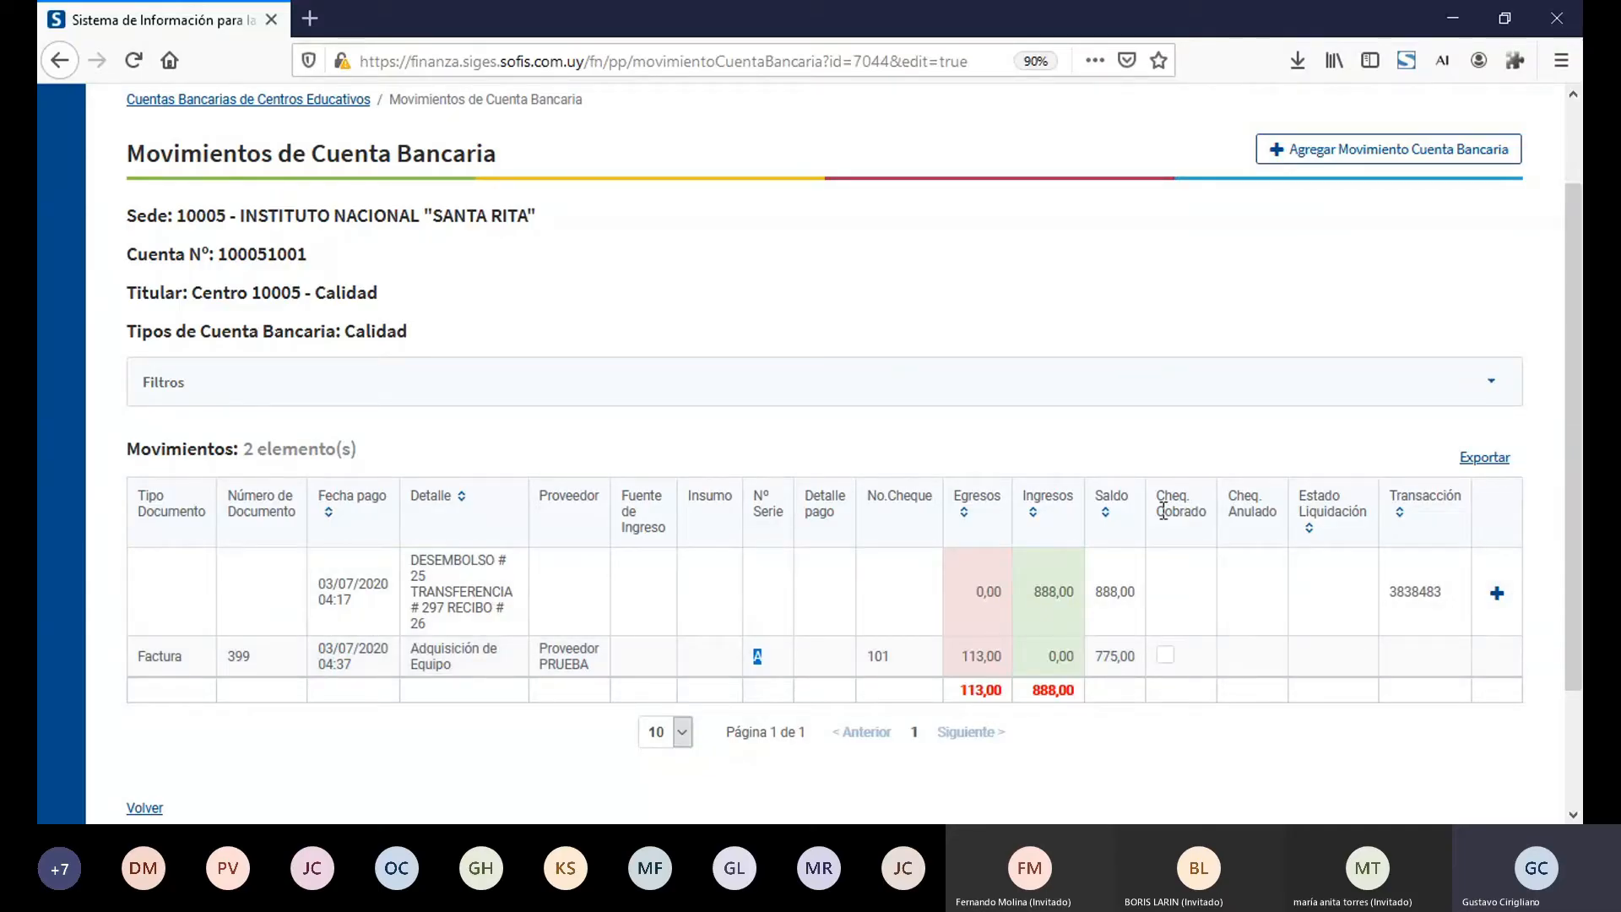
left_click(1166, 654)
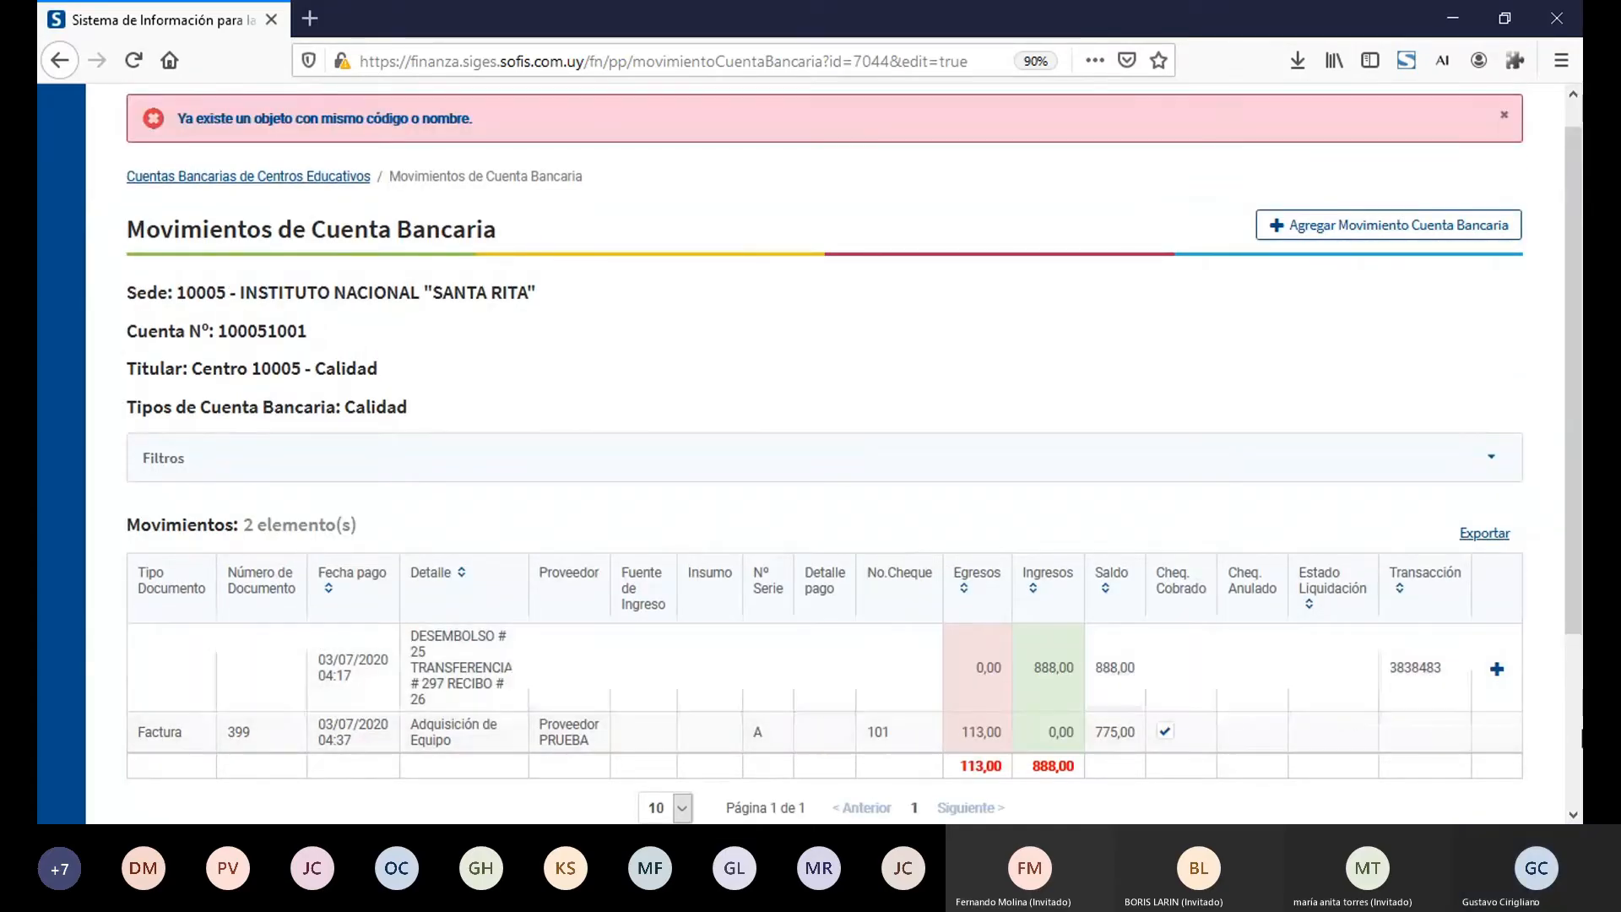
scroll(1240, 436, "down", 3)
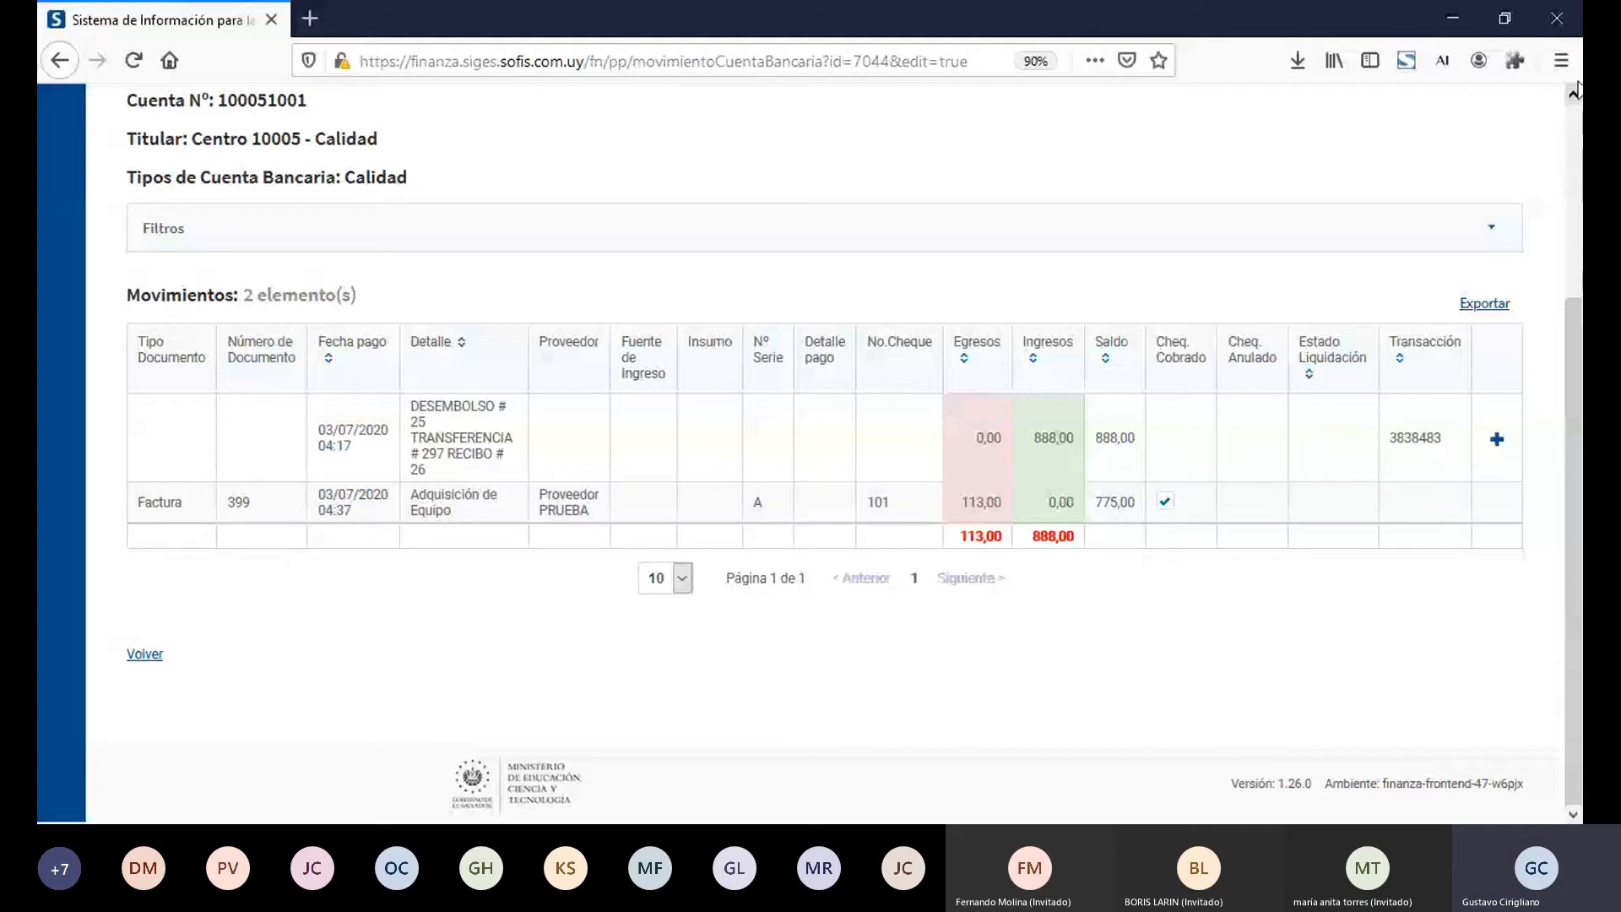
left_click(1576, 114)
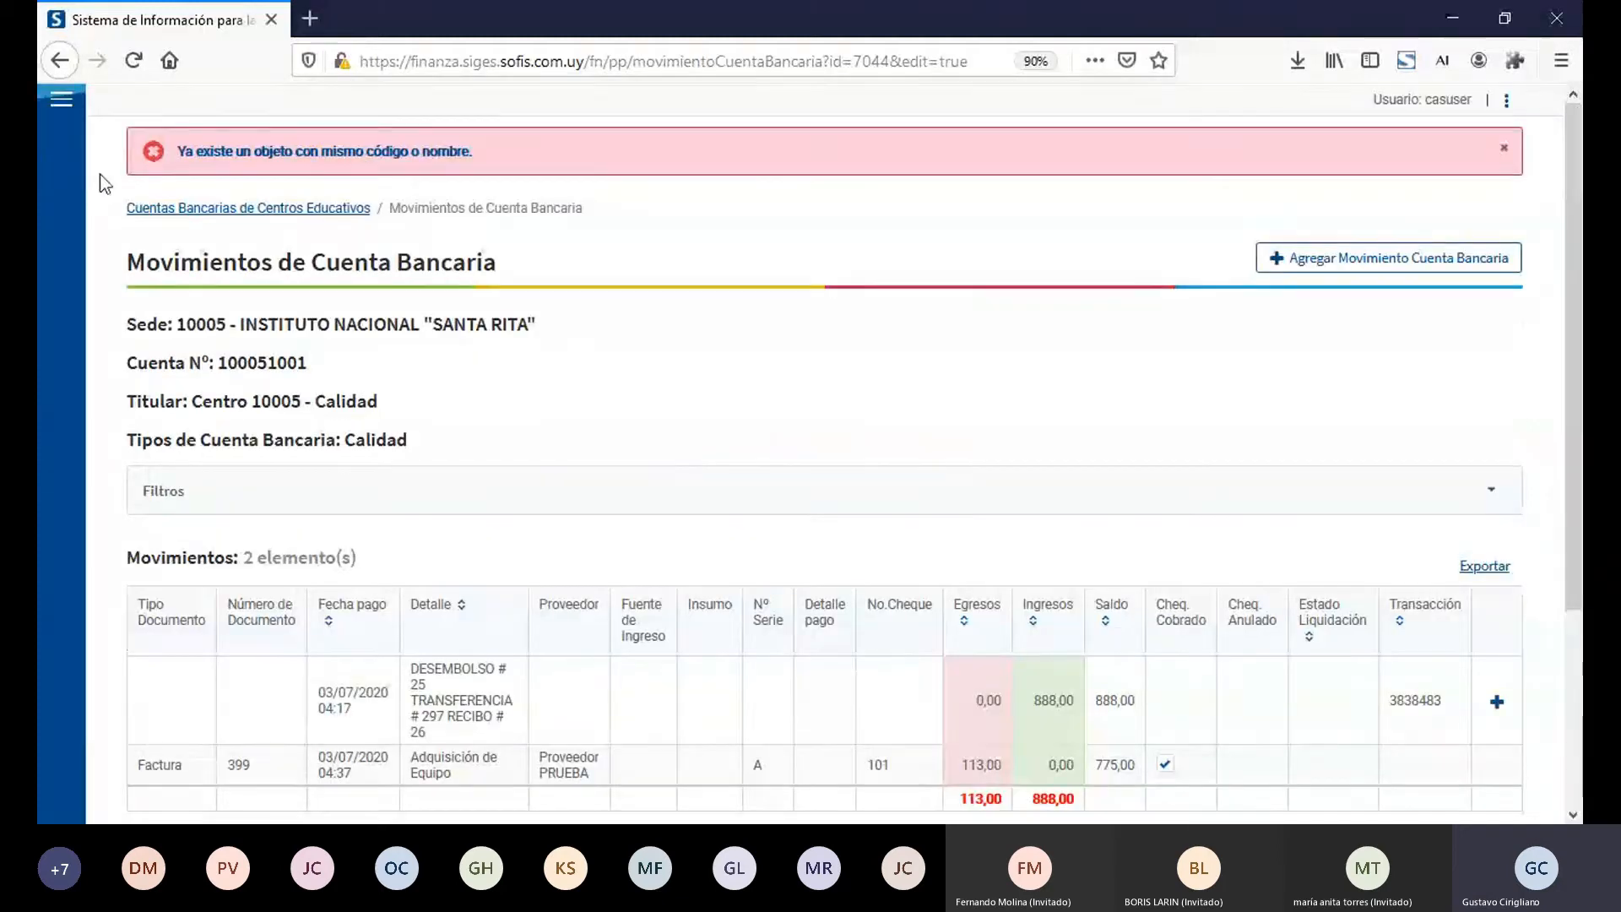
Step: Start a new chequera in the Chequeras section for sede 10005, using the Centro 10005 - Calidad bank account
left_click(59, 104)
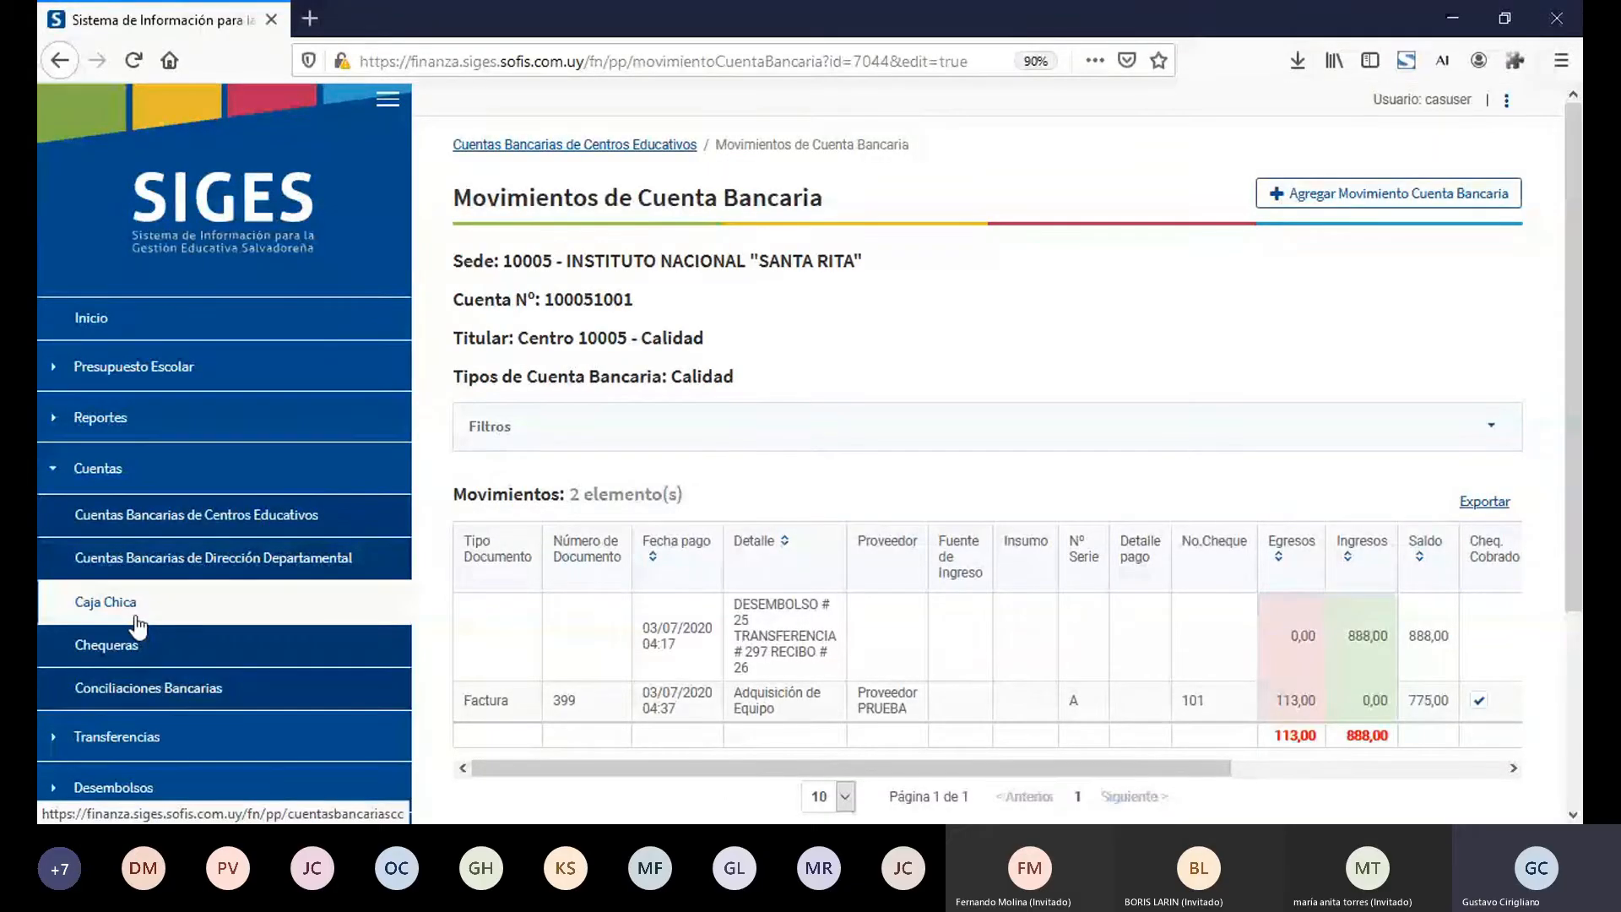
left_click(141, 655)
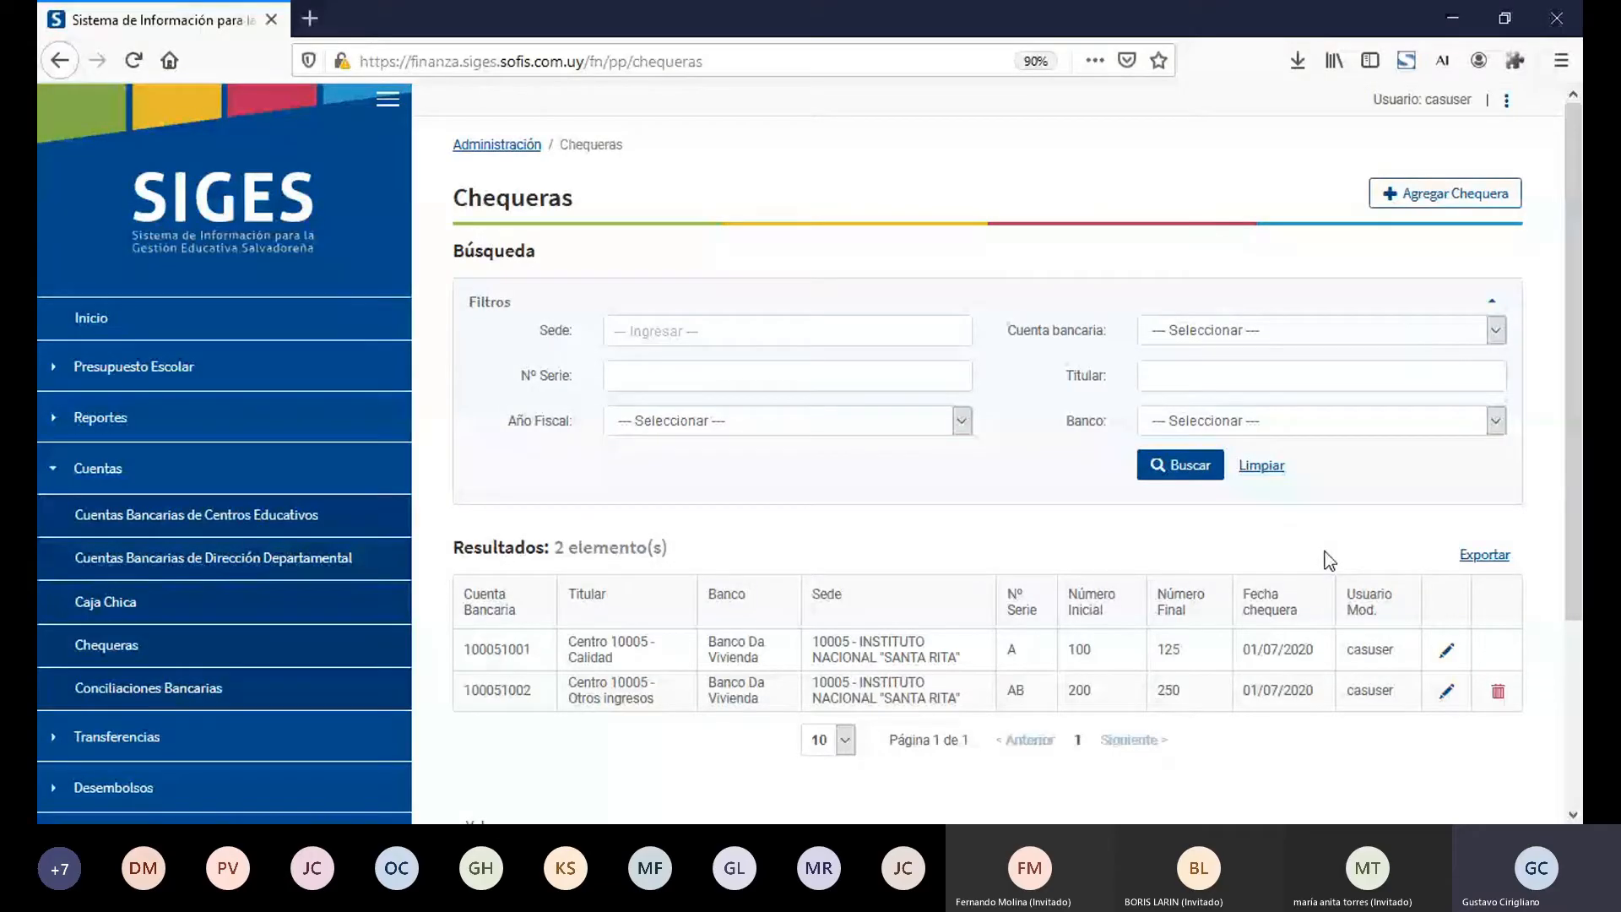
left_click(1409, 205)
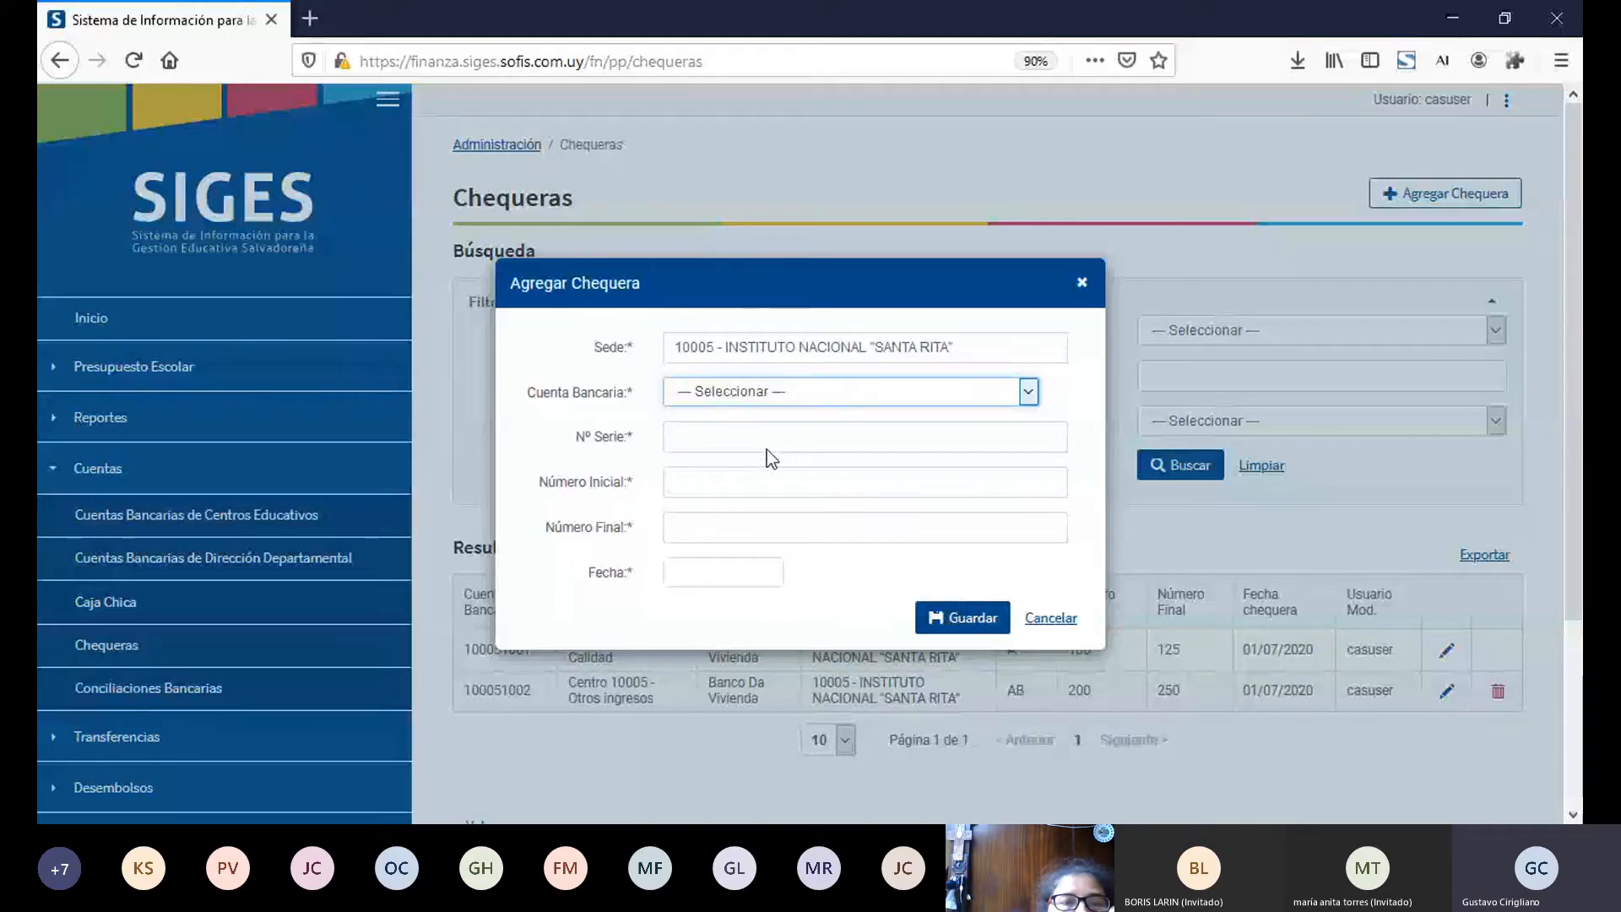
key("Down")
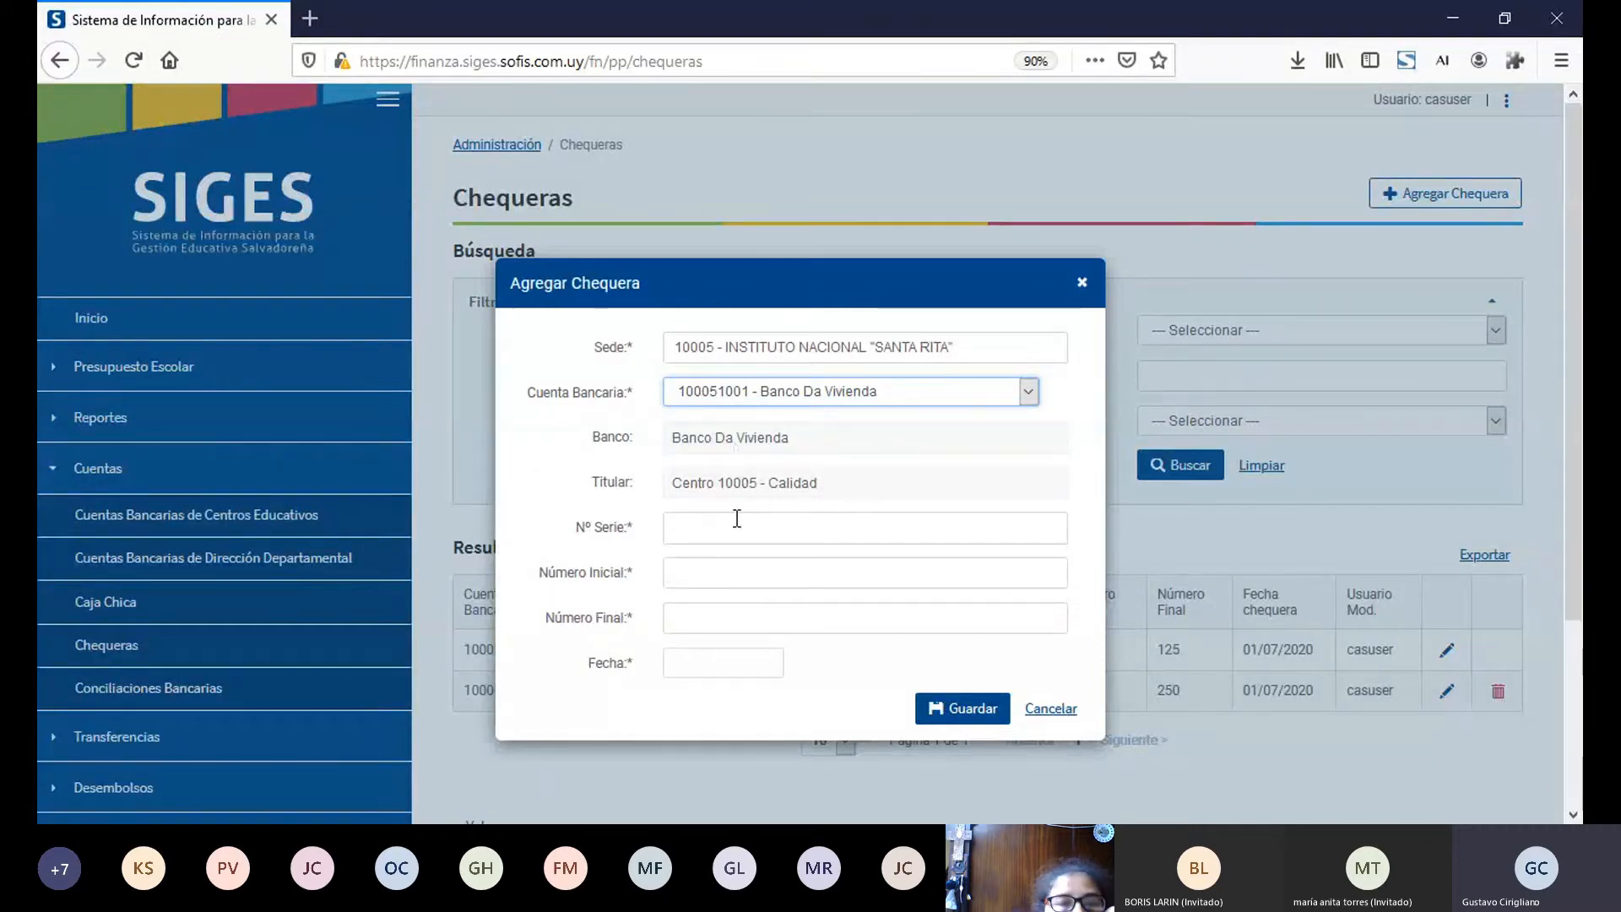
Step: Give the new chequera series B, initial number 100, final number 150 and date 01/07/2020, and save it
left_click(737, 519)
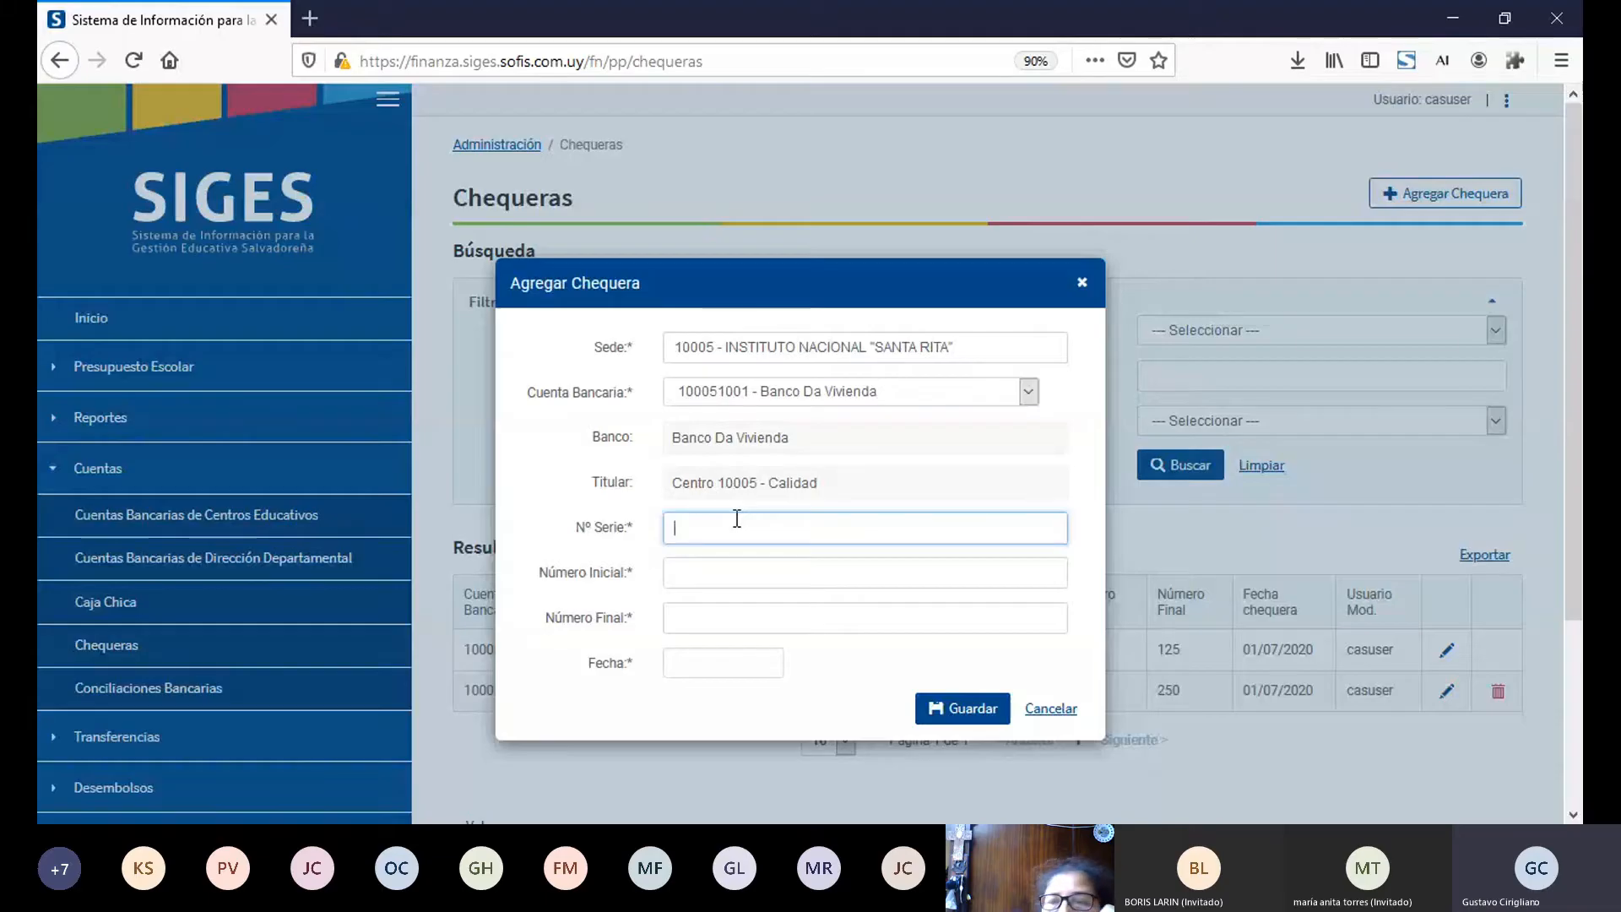
type("B")
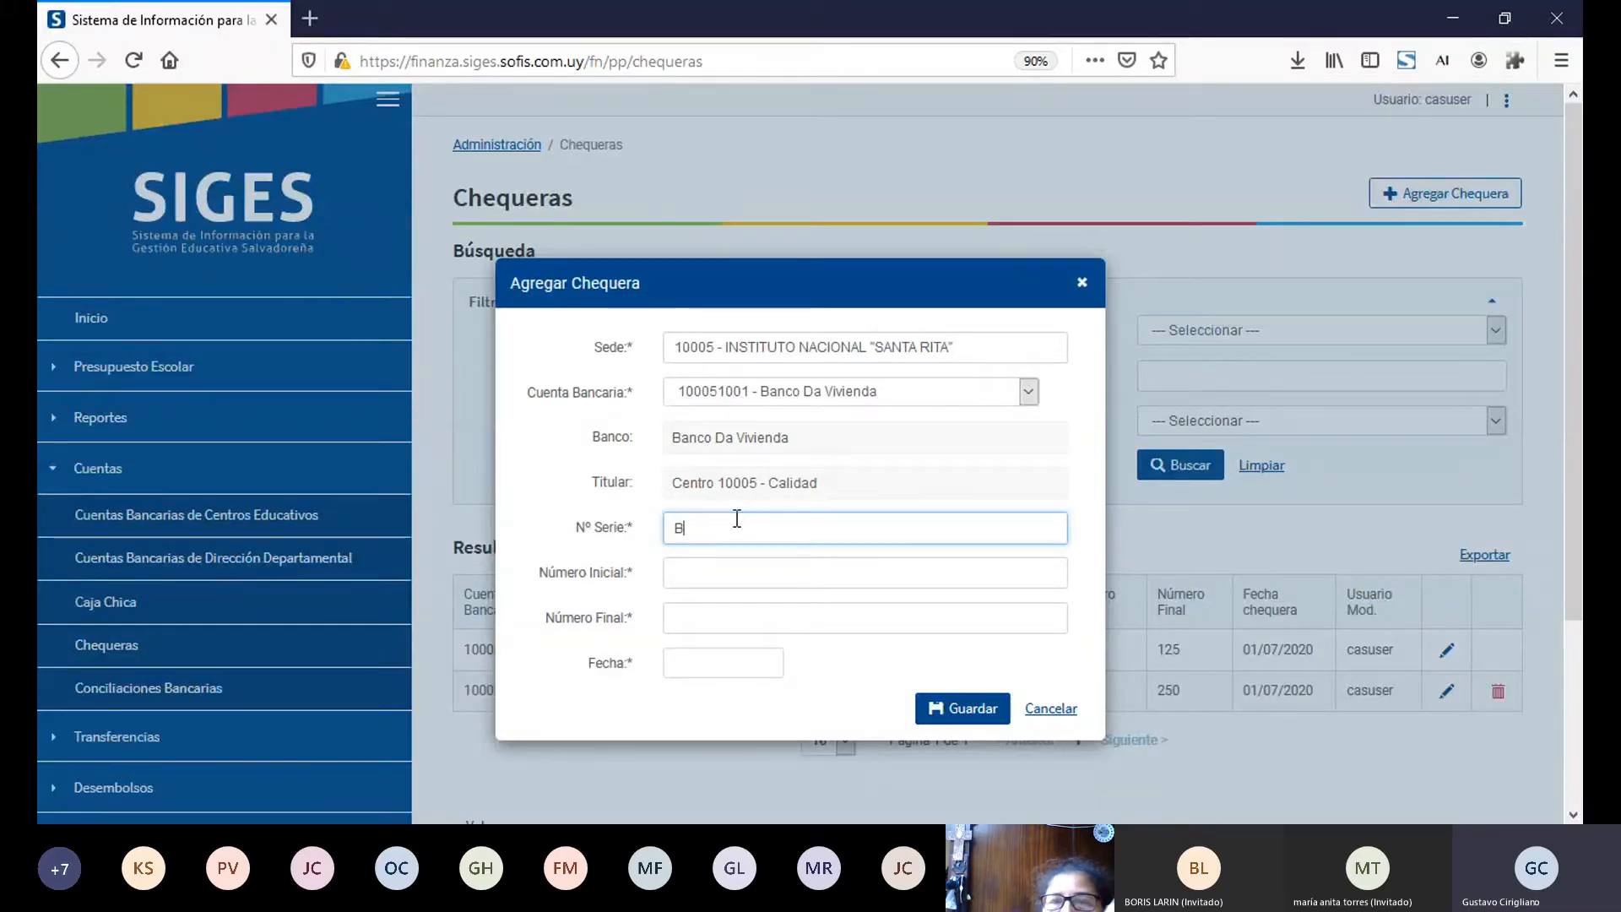
key("Tab")
type("100")
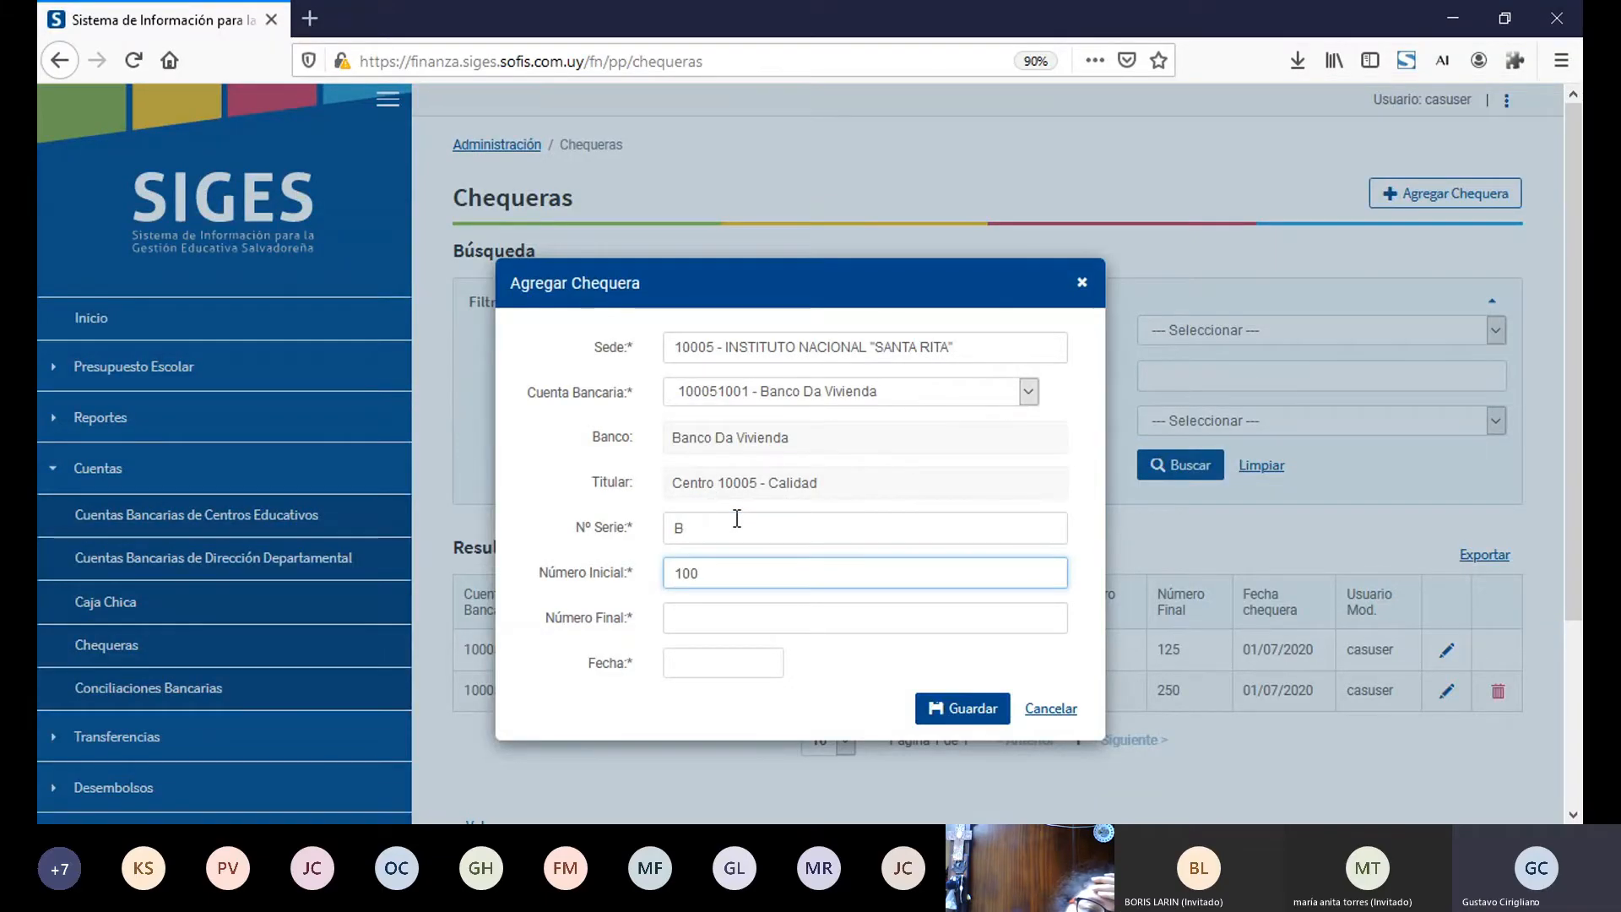
key("Tab")
type("150")
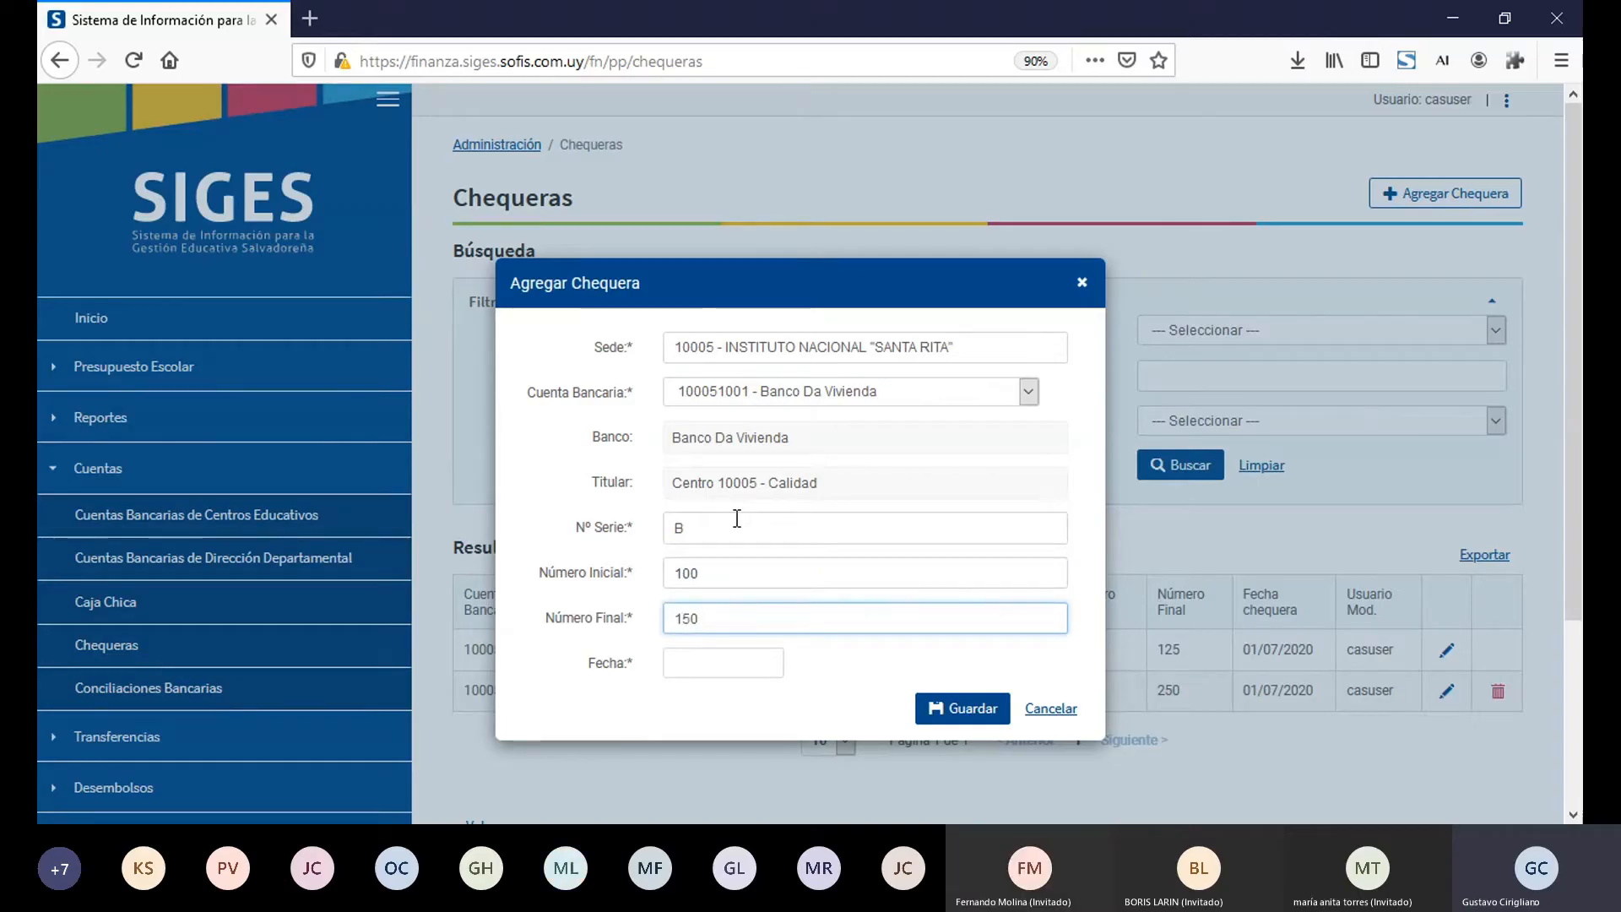
key("Tab")
left_click(744, 524)
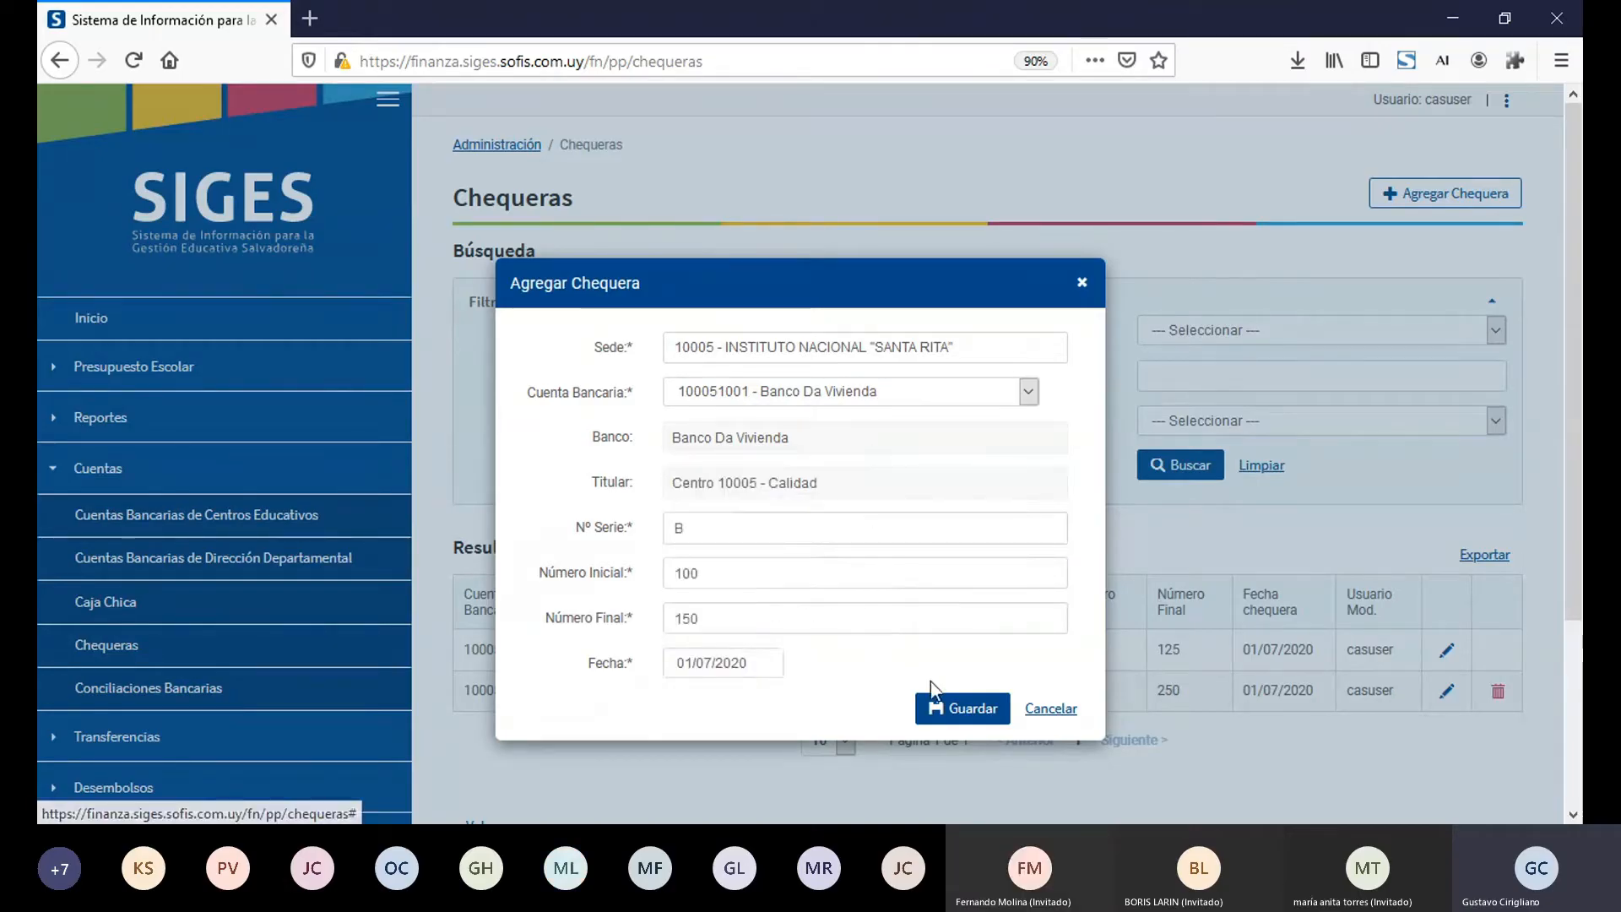
left_click(954, 706)
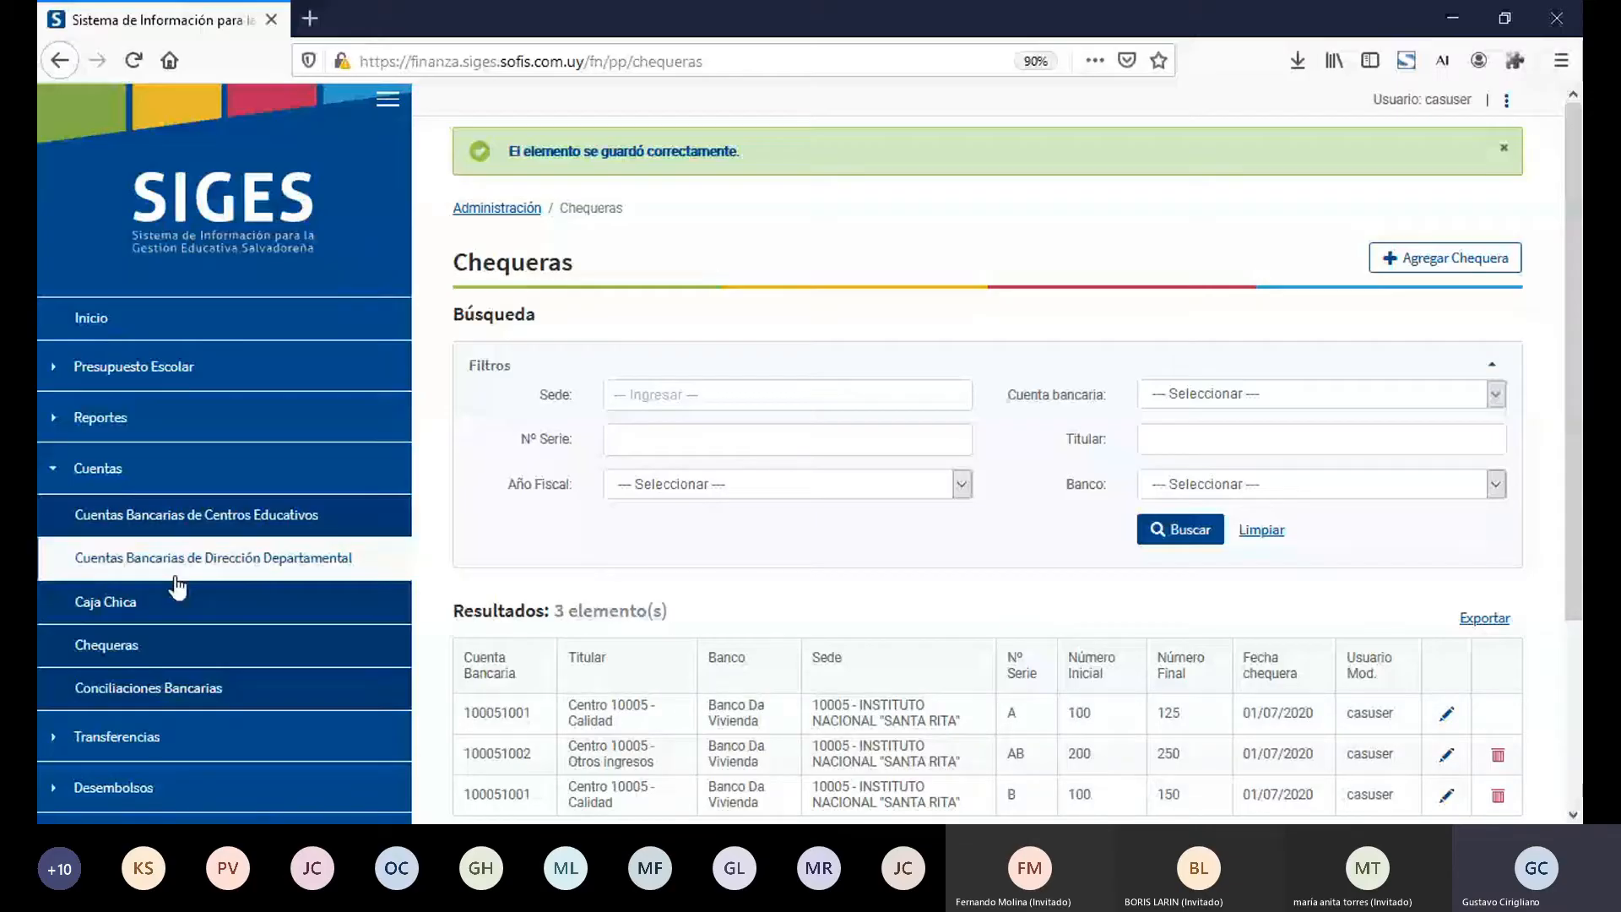
Step: Start a new Caja Chica in the Caja Chica section for Año Fiscal 2022 and sede 10005 - INSTITUTO NACIONAL "SANTA RITA"
left_click(185, 605)
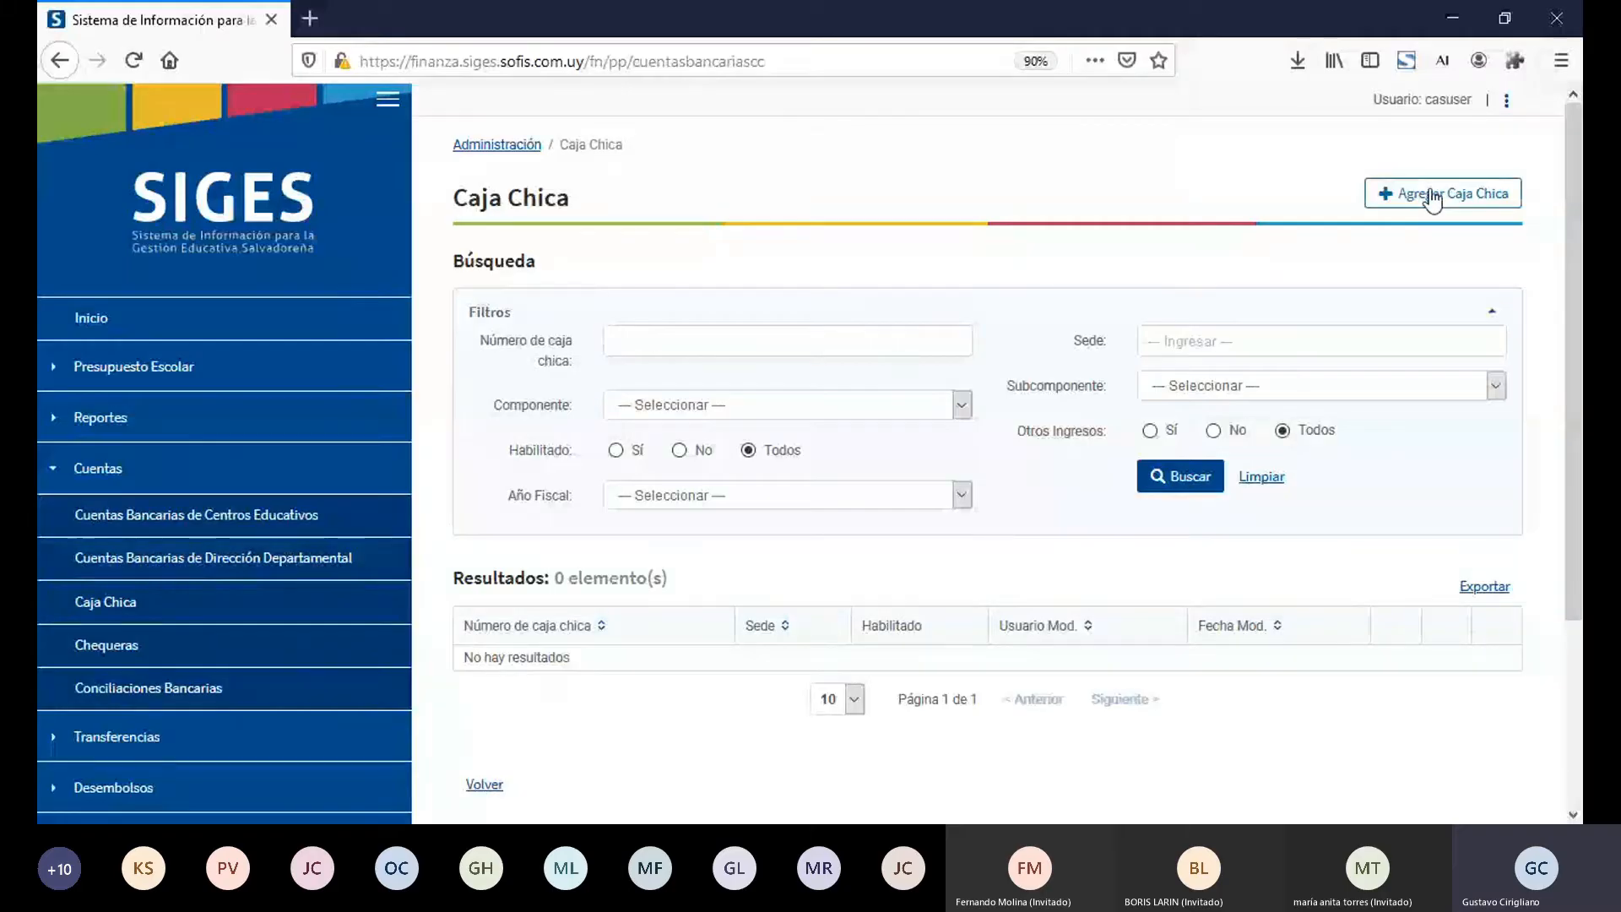
left_click(1433, 198)
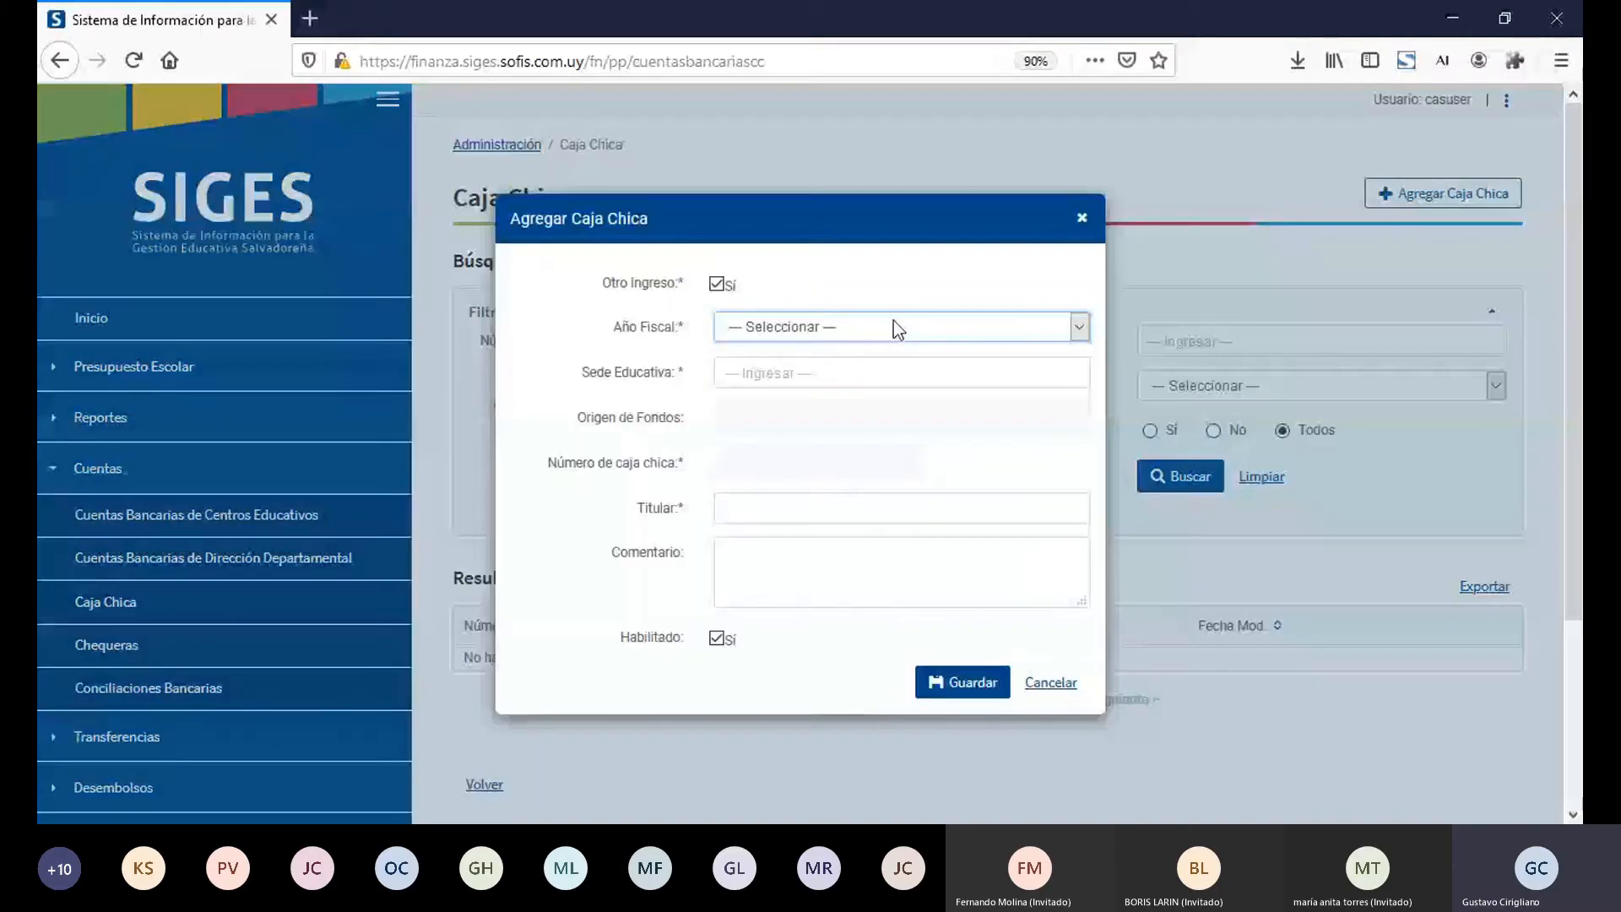
key("Down")
left_click(894, 374)
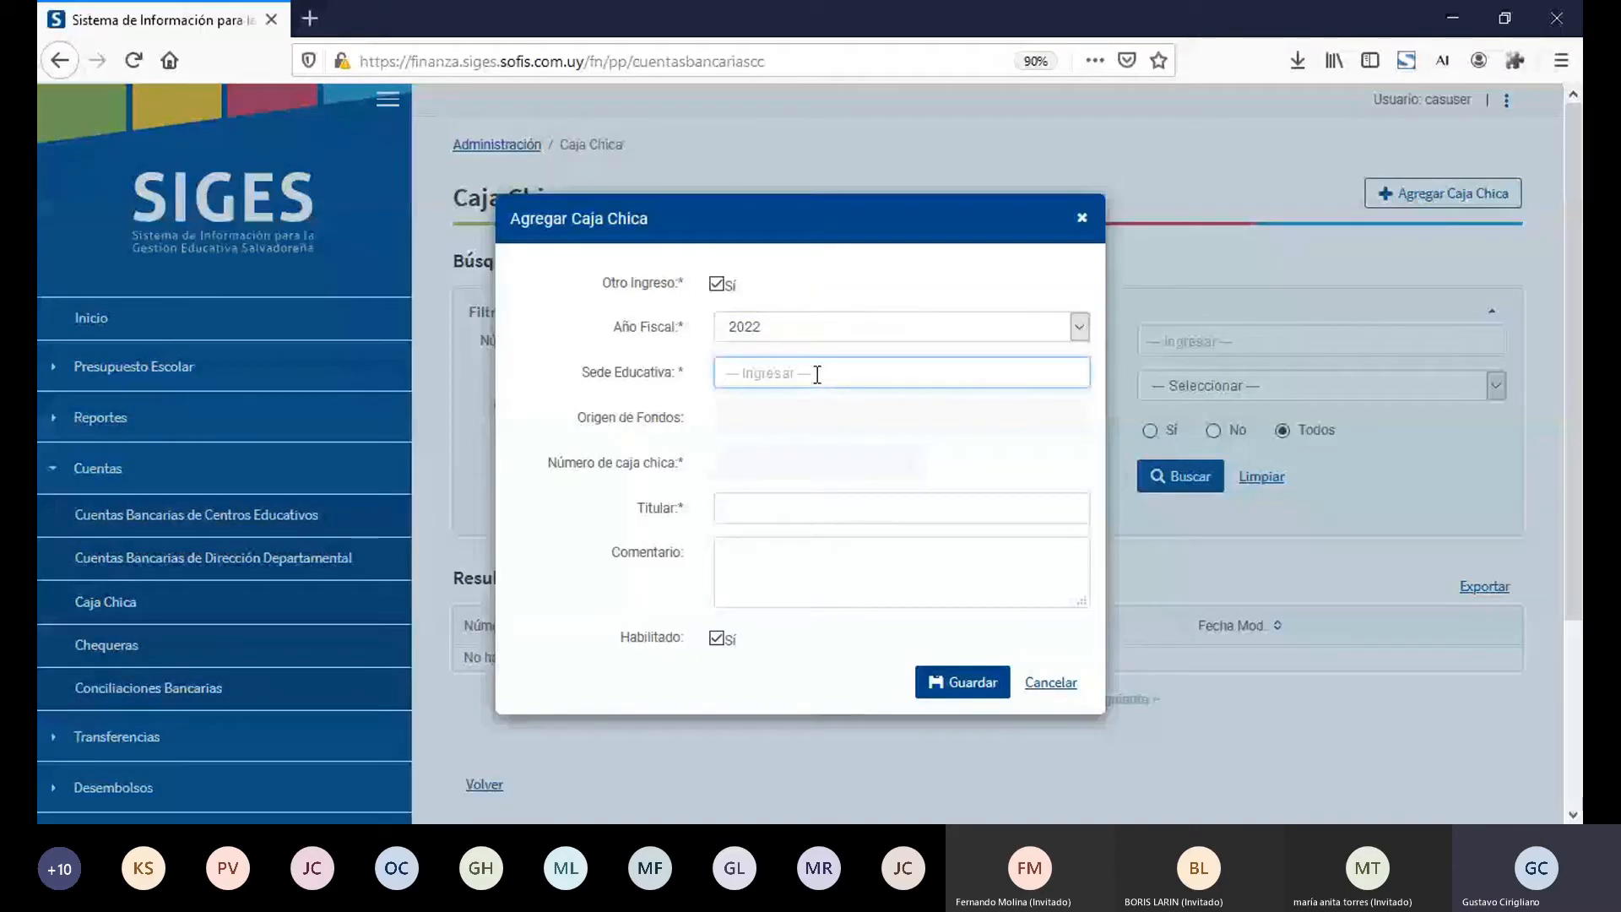
type("10005")
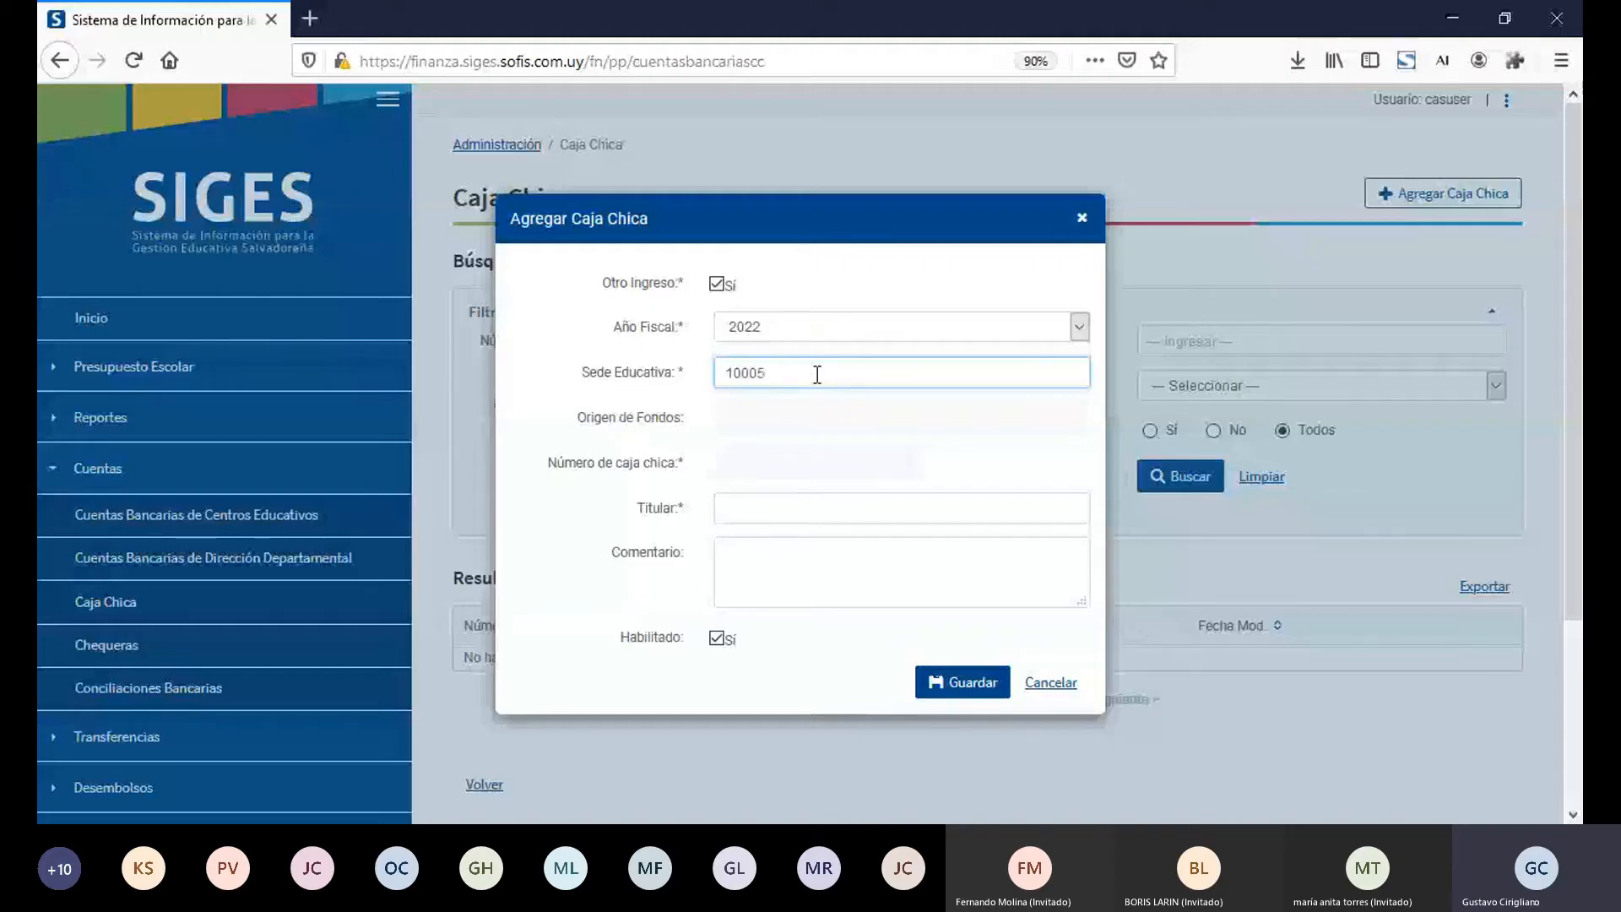
left_click(802, 400)
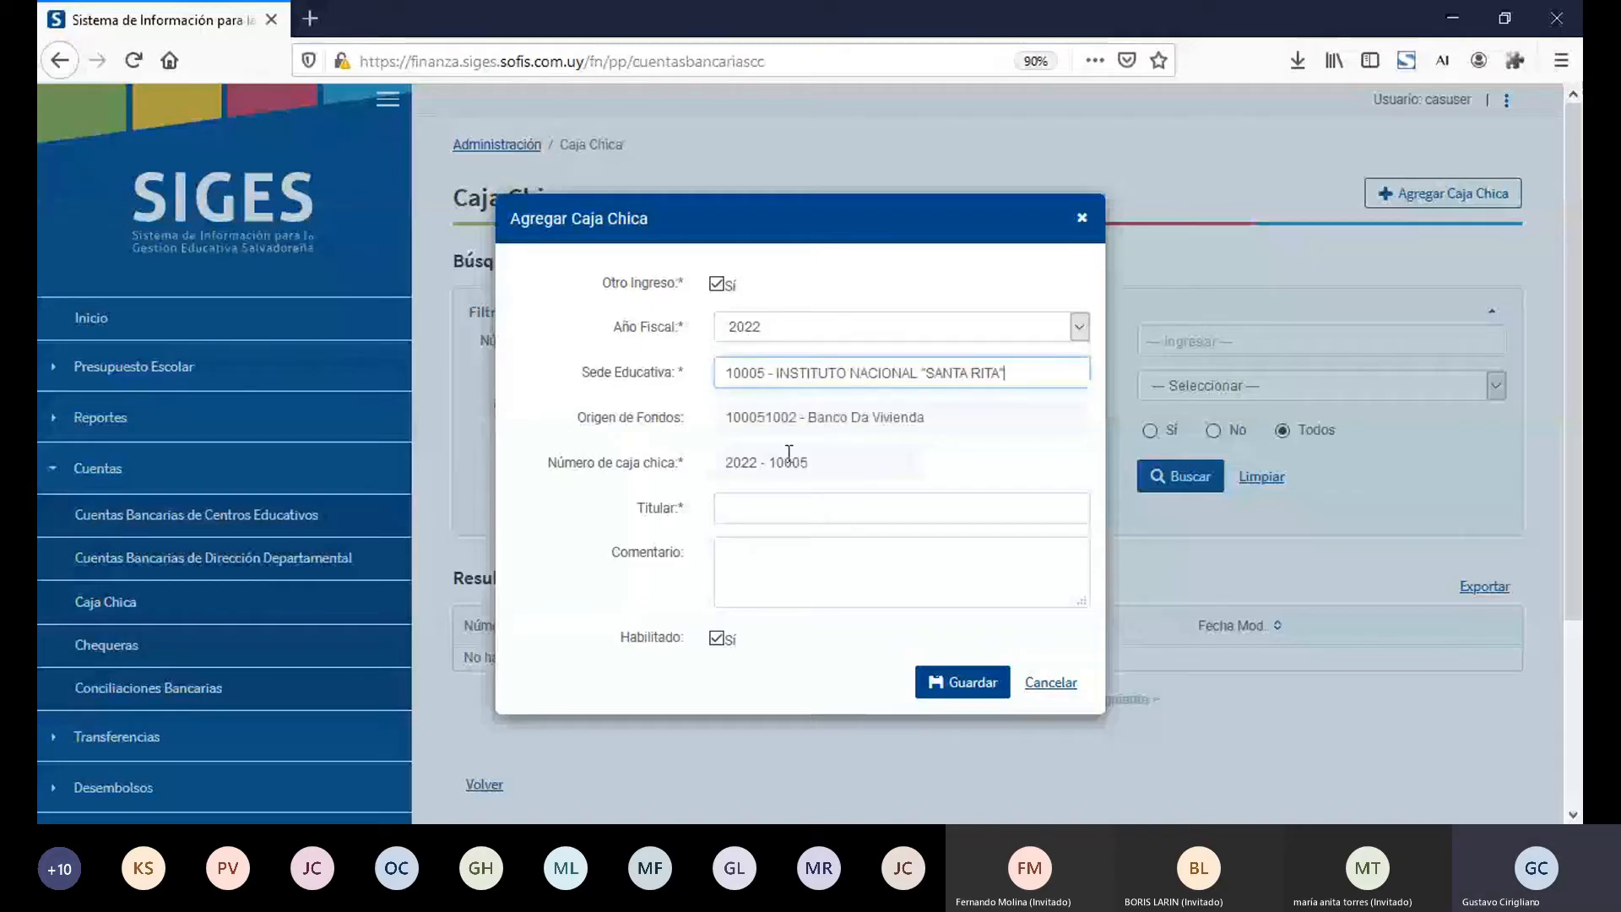
Step: Set the new Caja Chica's Titular to "Caja Chica para Otros Ingresos de Administración" and save it
left_click(780, 510)
type("Caj")
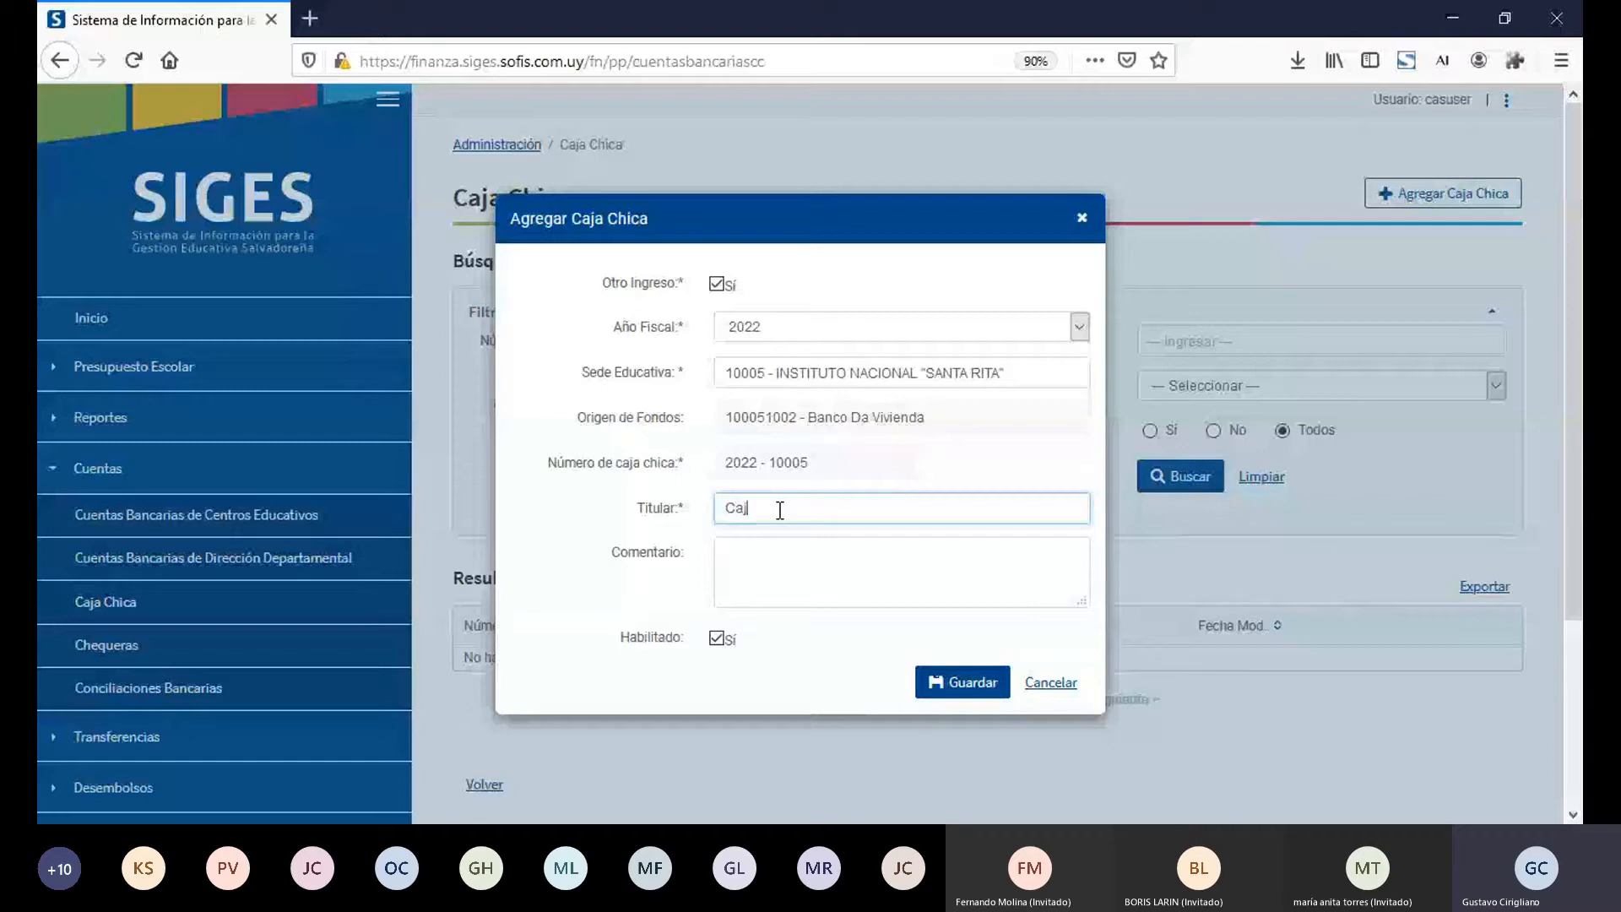
type("a Chica para O")
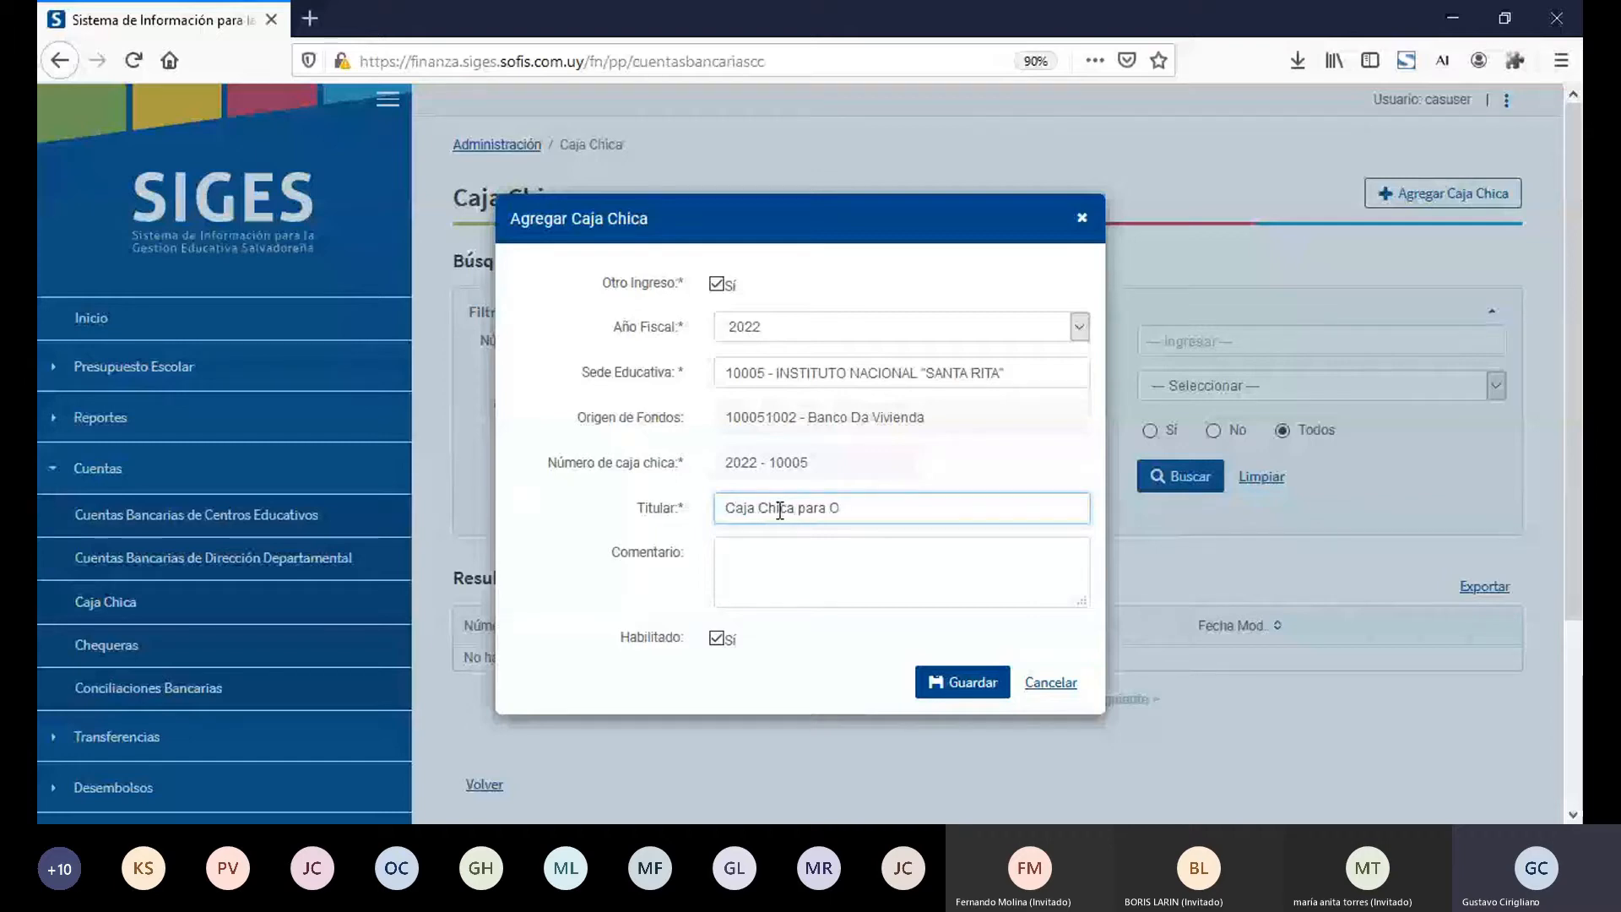
type("tros Ingresos de A")
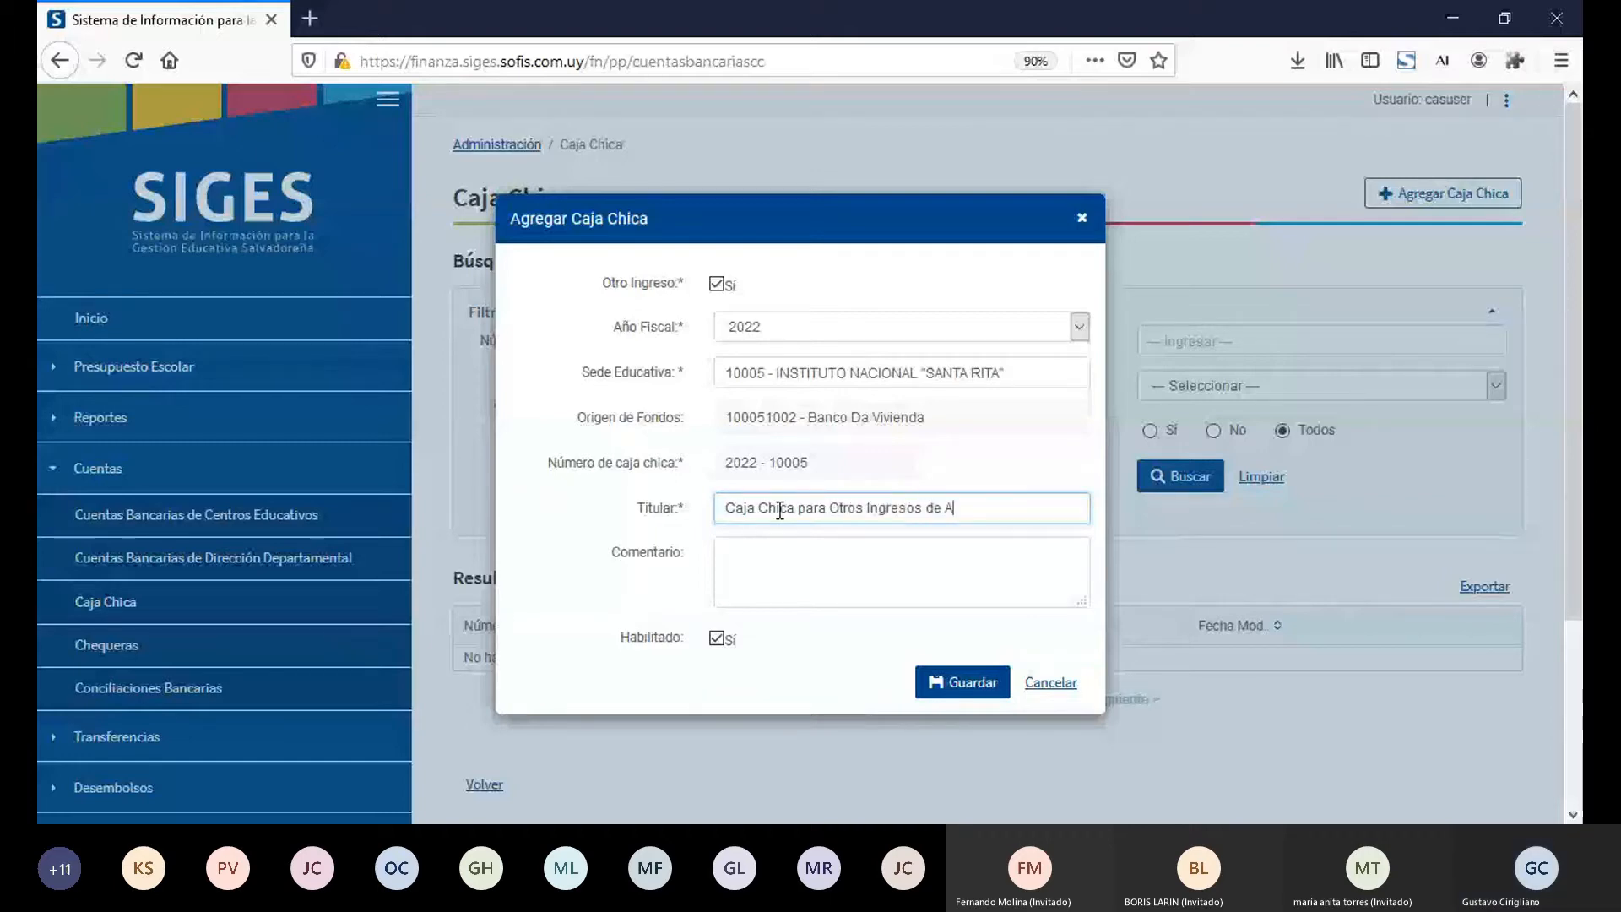
type("dministración")
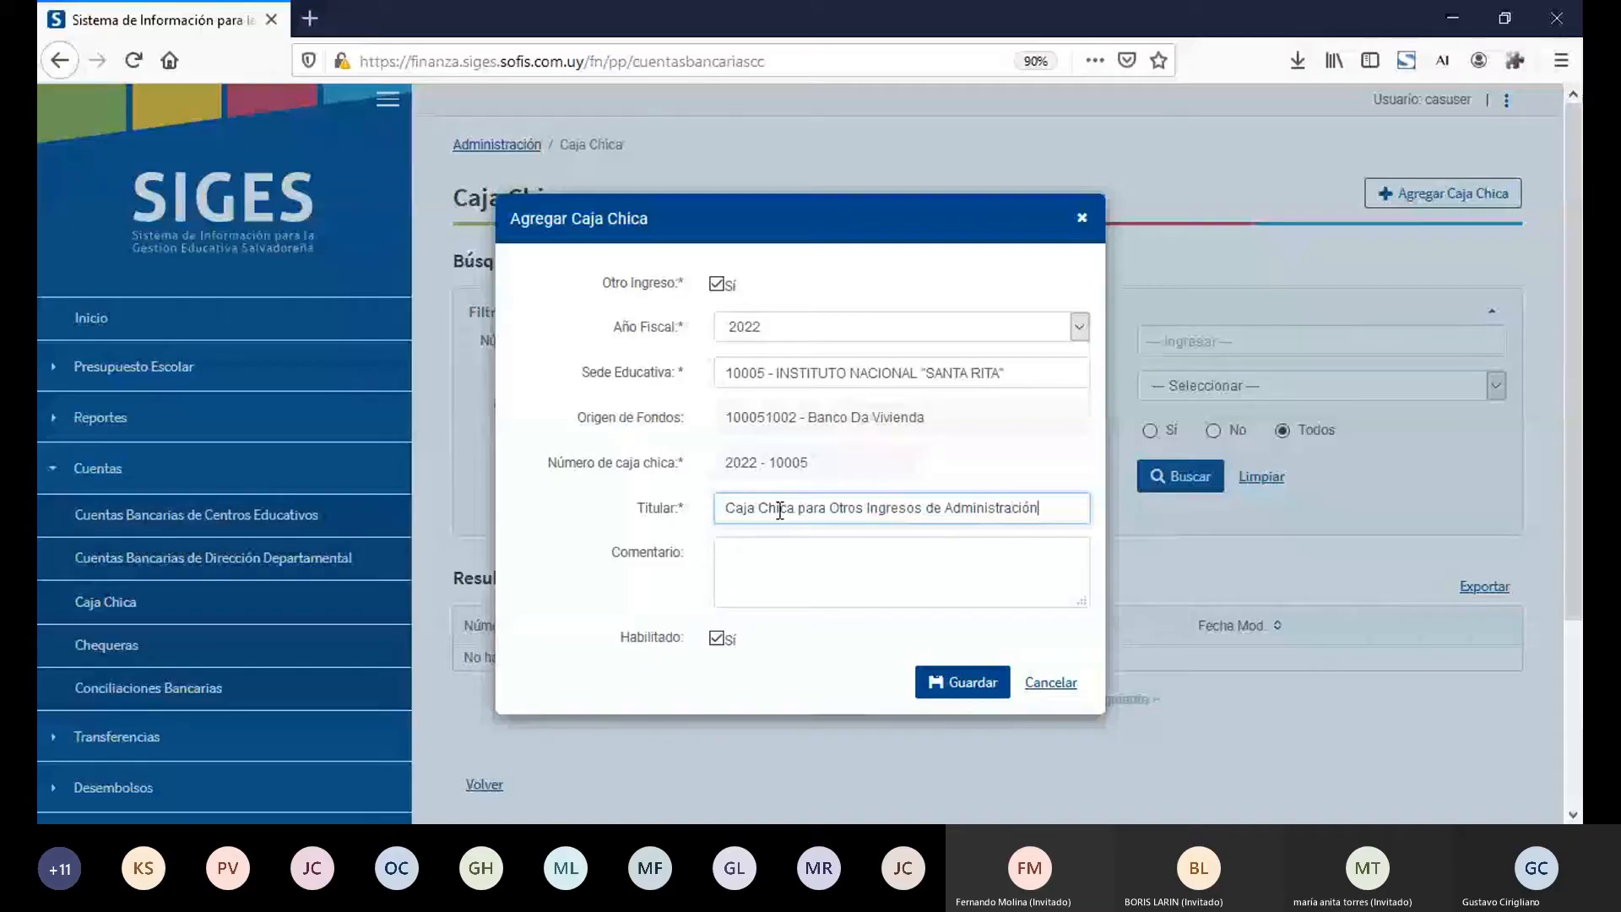
left_click(991, 690)
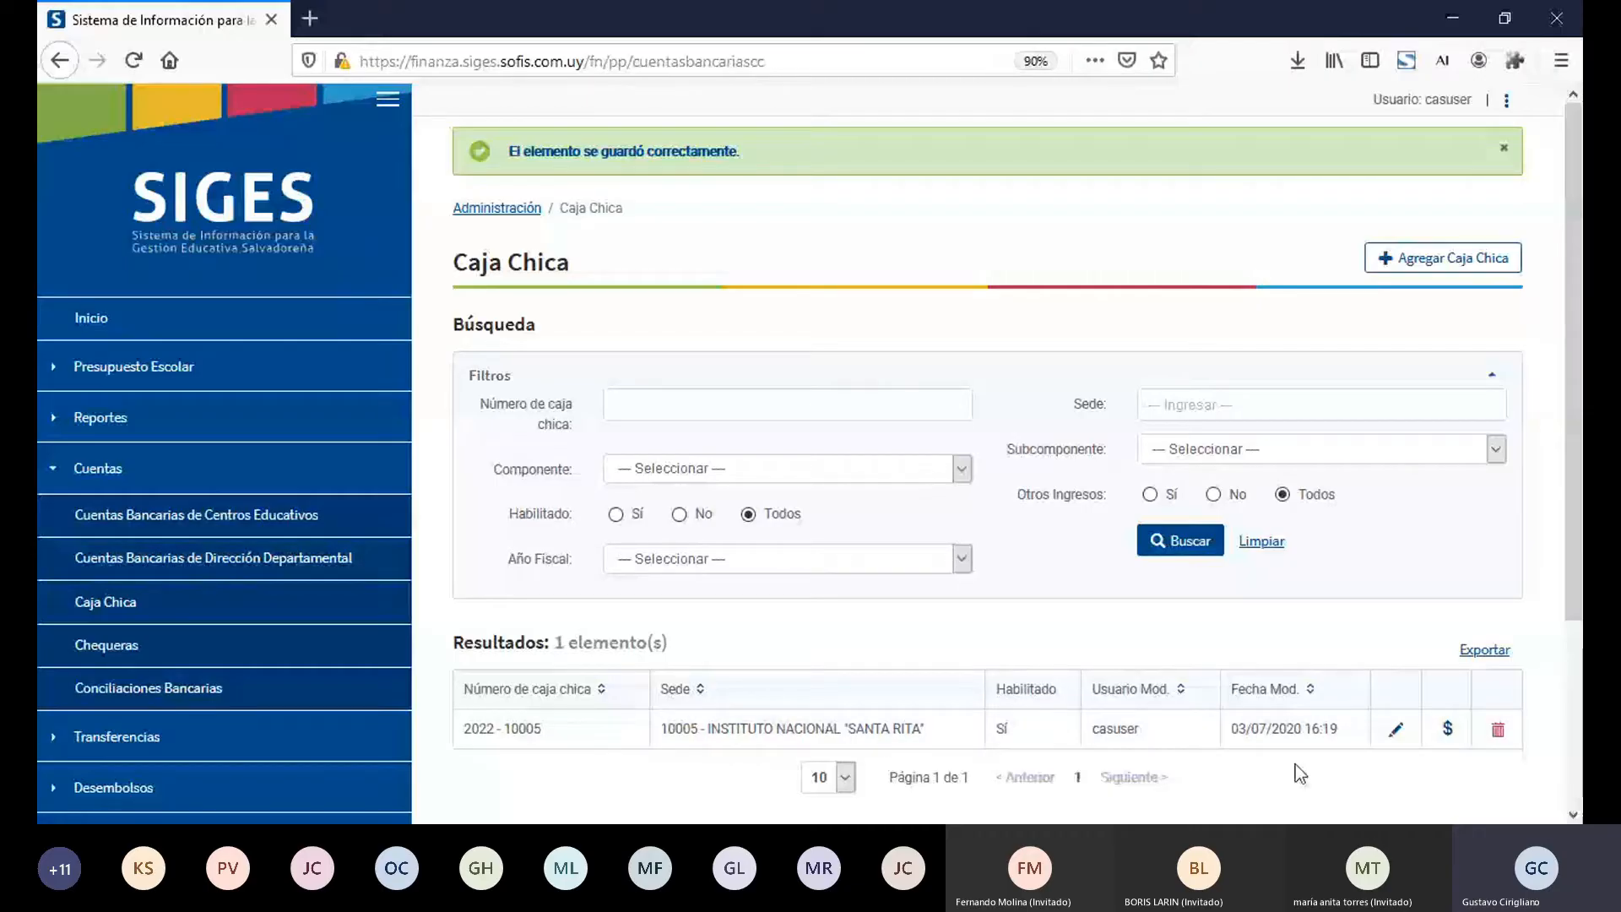
Step: Start an Egreso movement dated 03/07/2020 in the movements of Caja Chica 2022 - 10005
left_click(1449, 740)
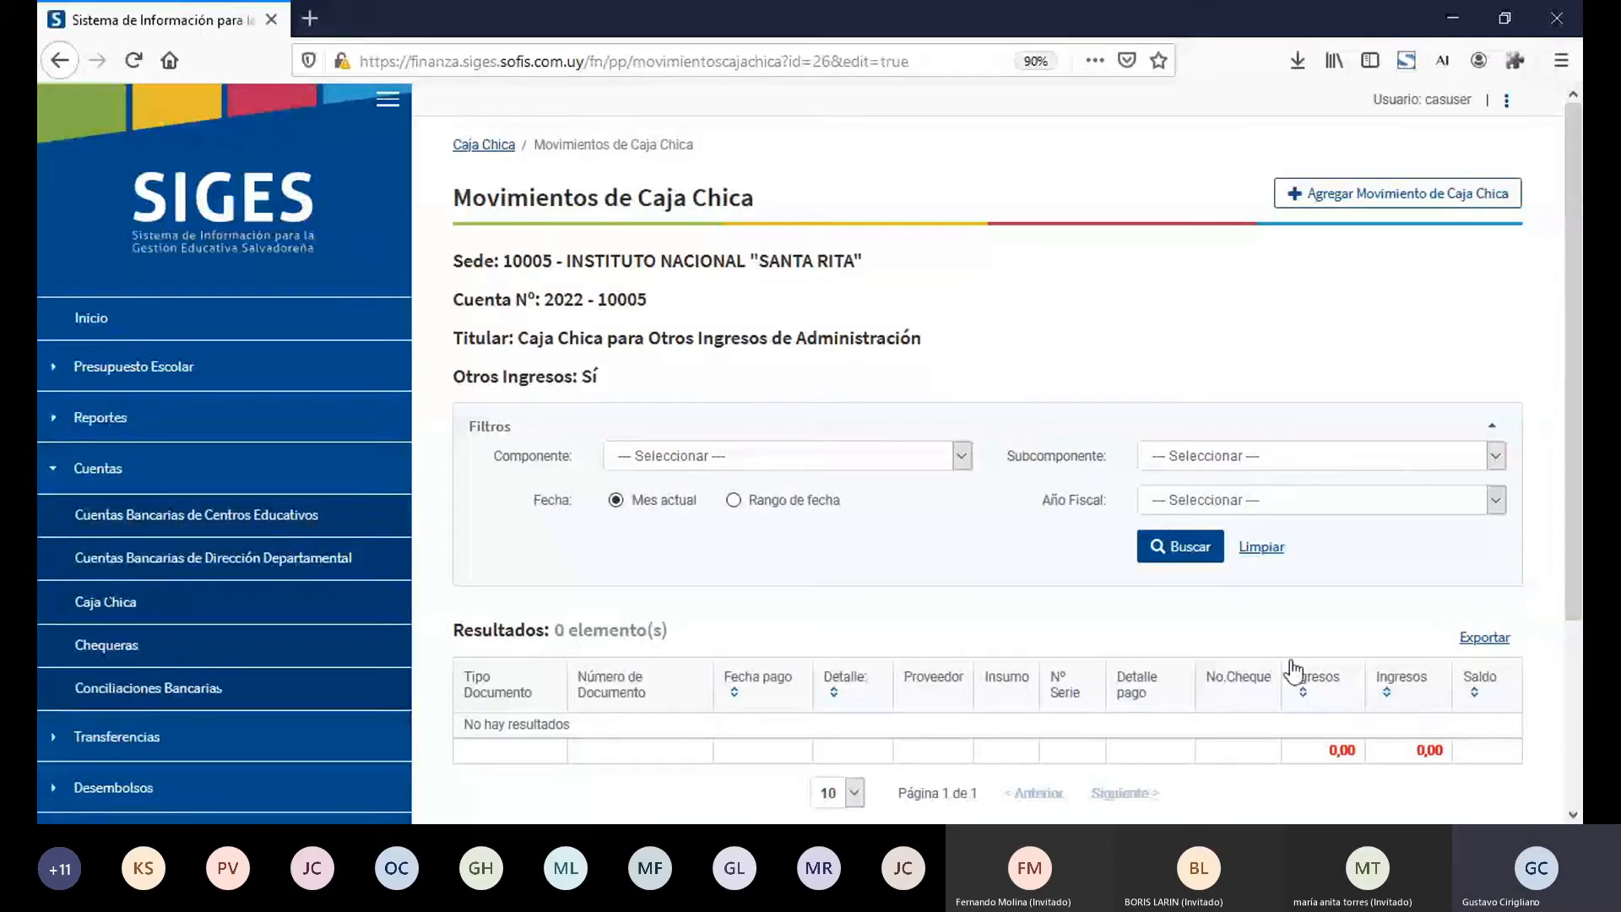
left_click(1360, 213)
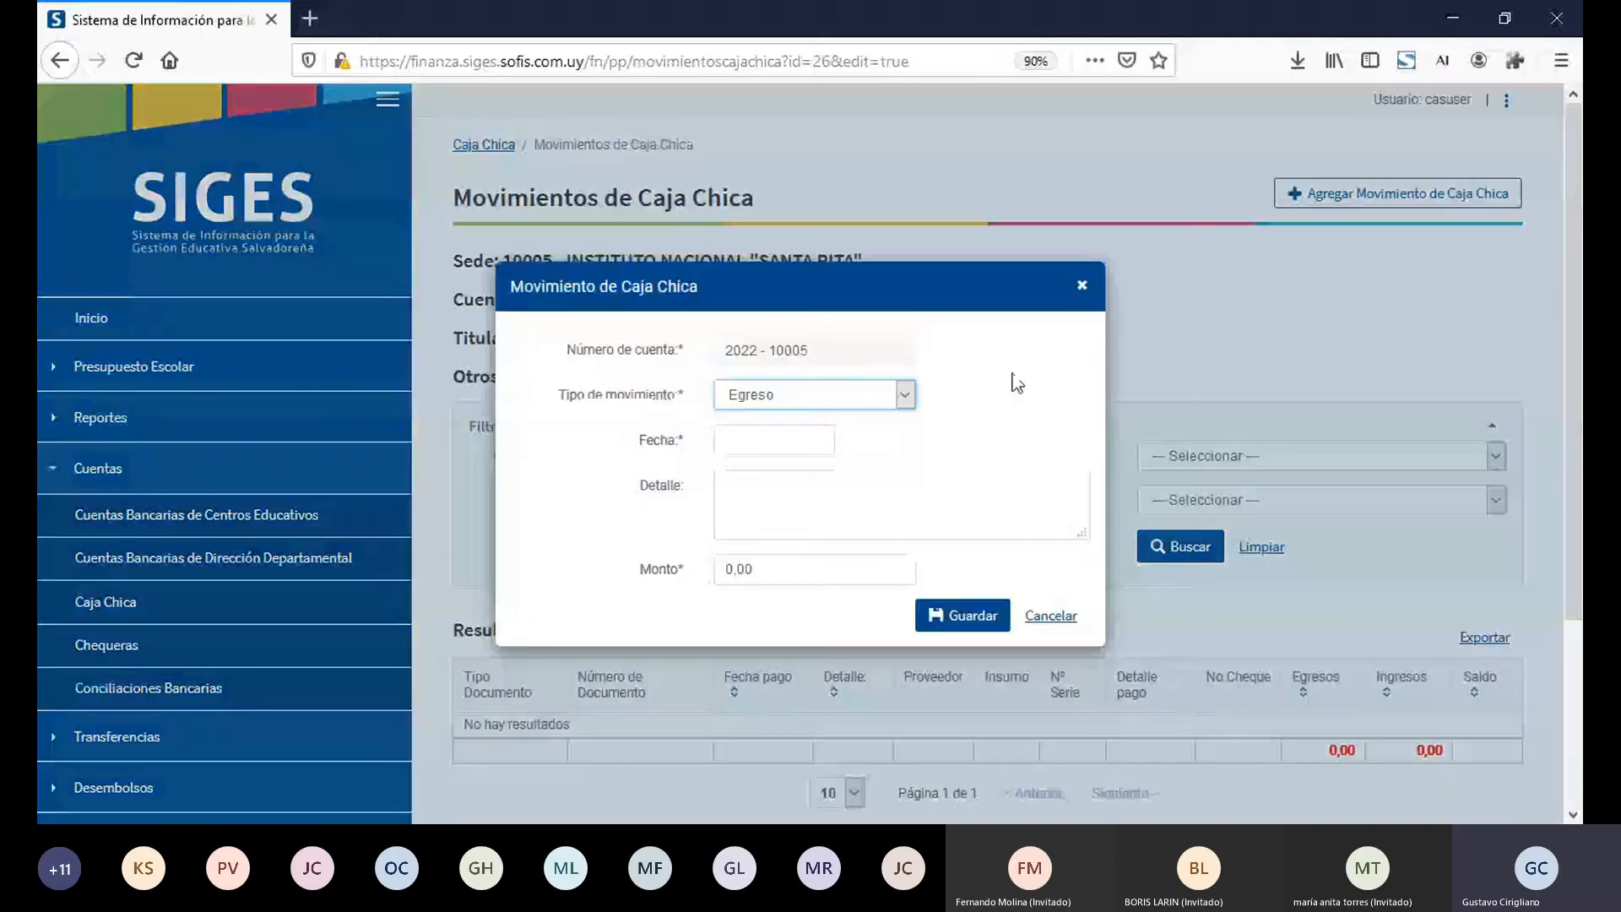
left_click(786, 440)
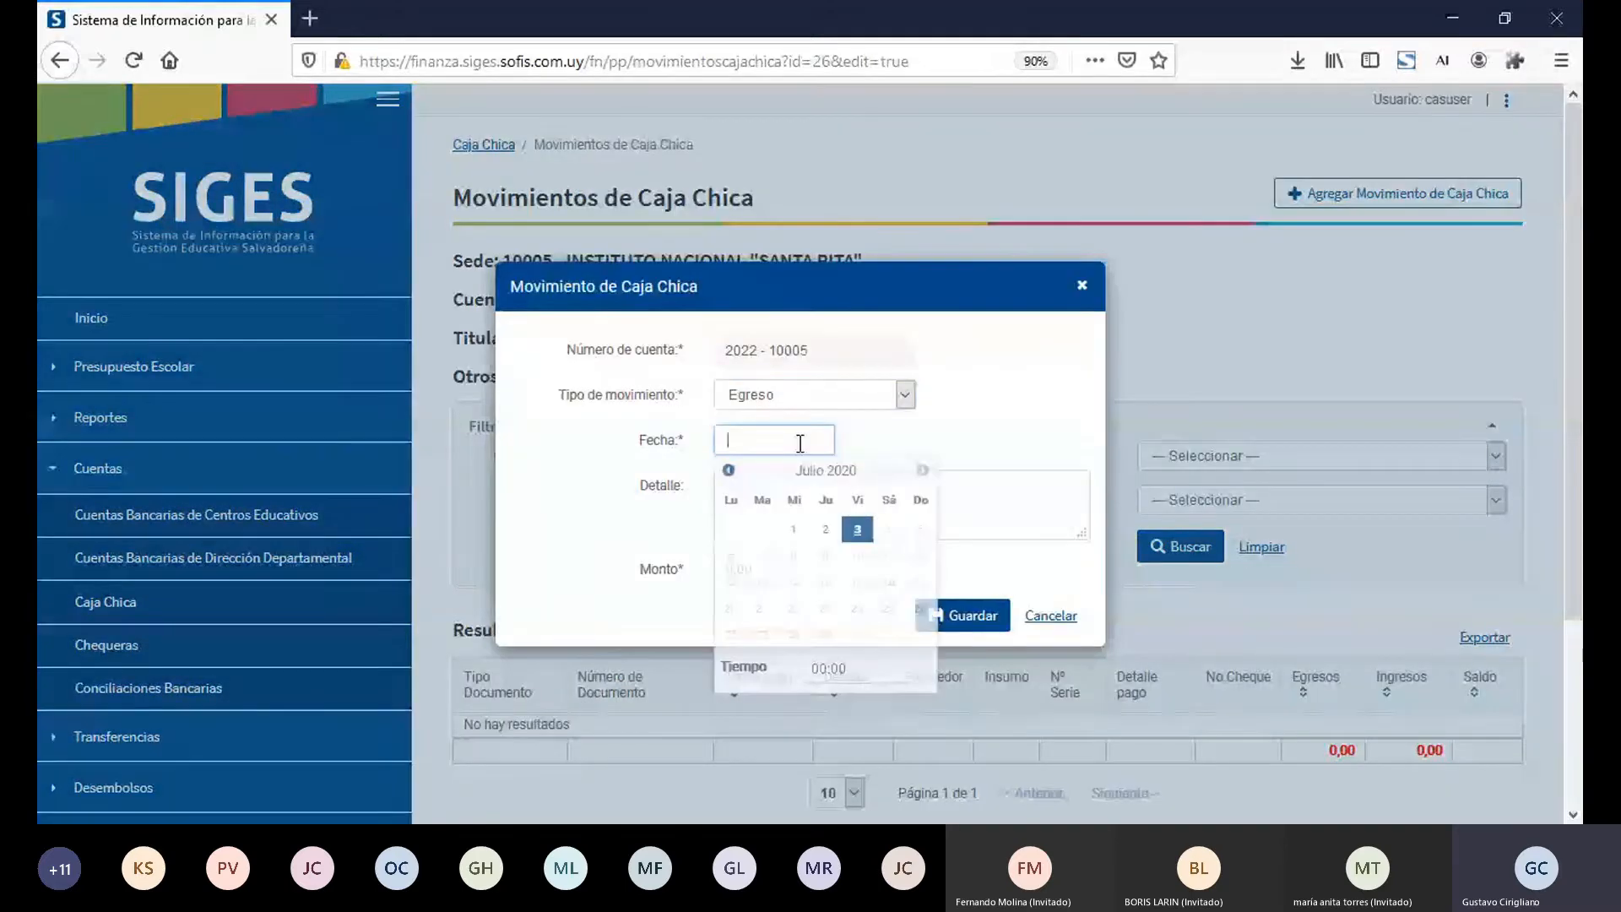
left_click(857, 529)
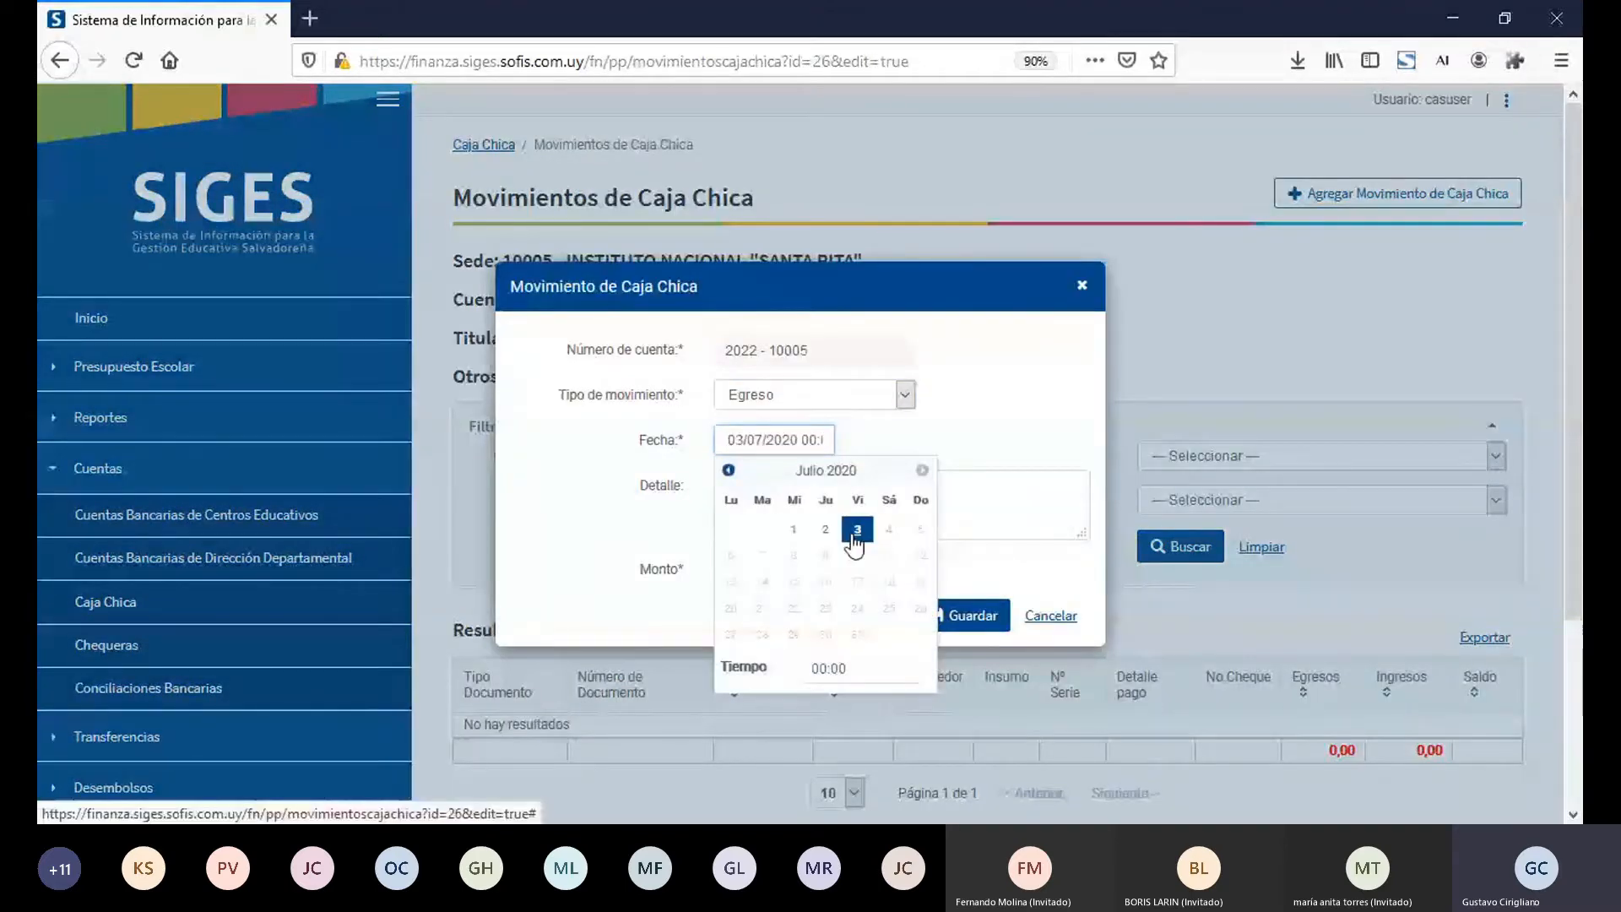
Step: Give the Egreso movement the detail "Pago 2 kilos de tomate" and an amount of 5, and save it
left_click(963, 496)
type("P")
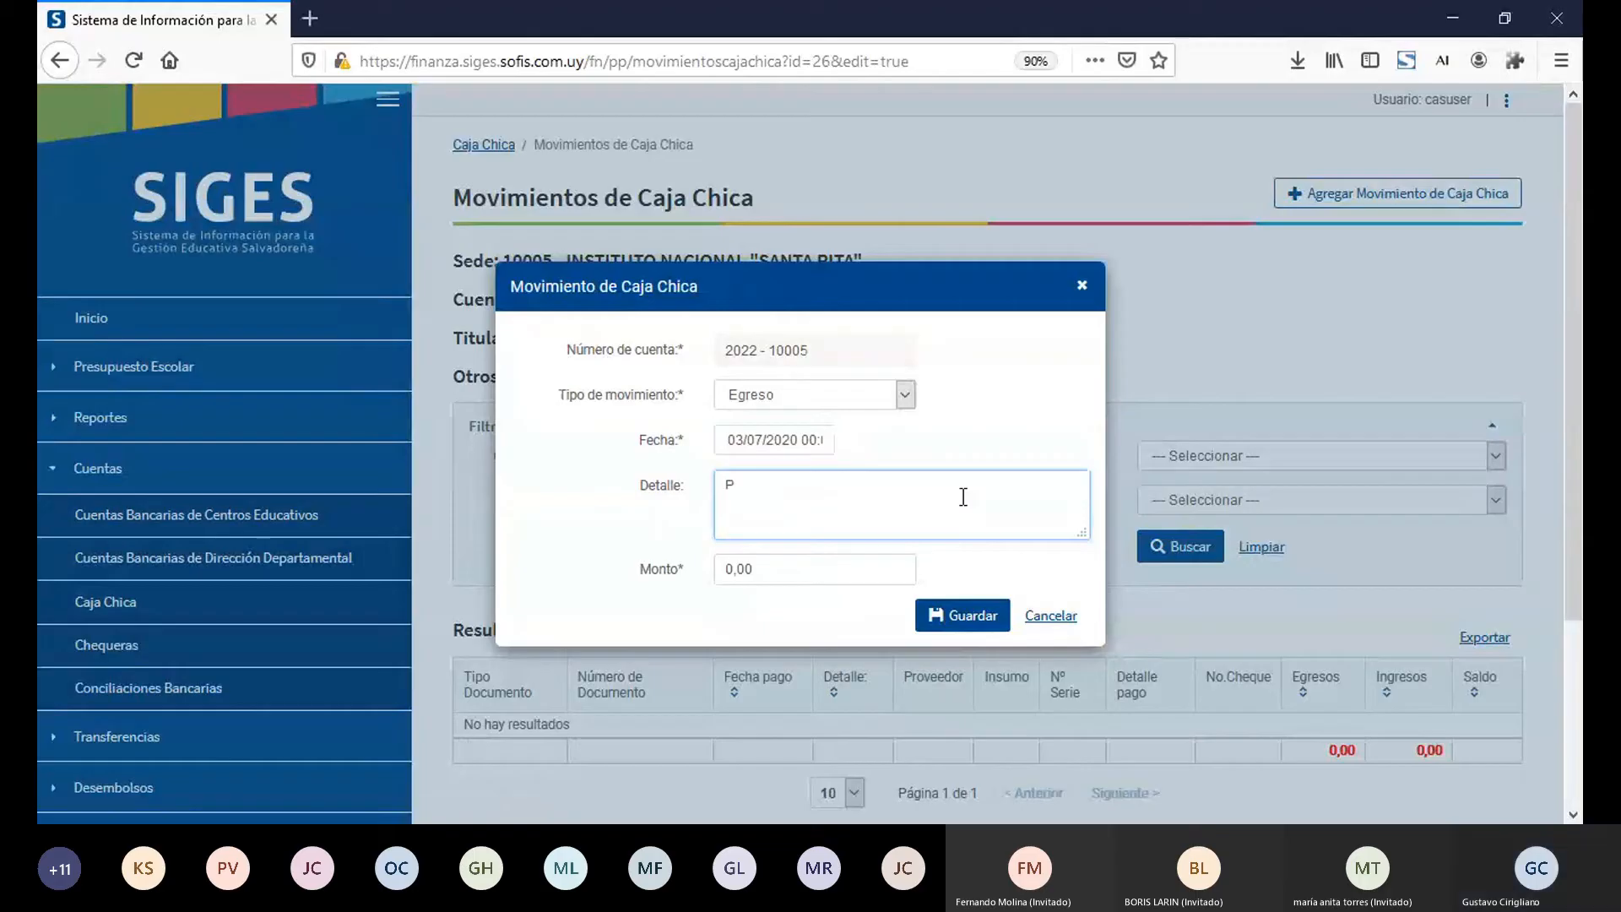
type("ago 2 kilos de tomae")
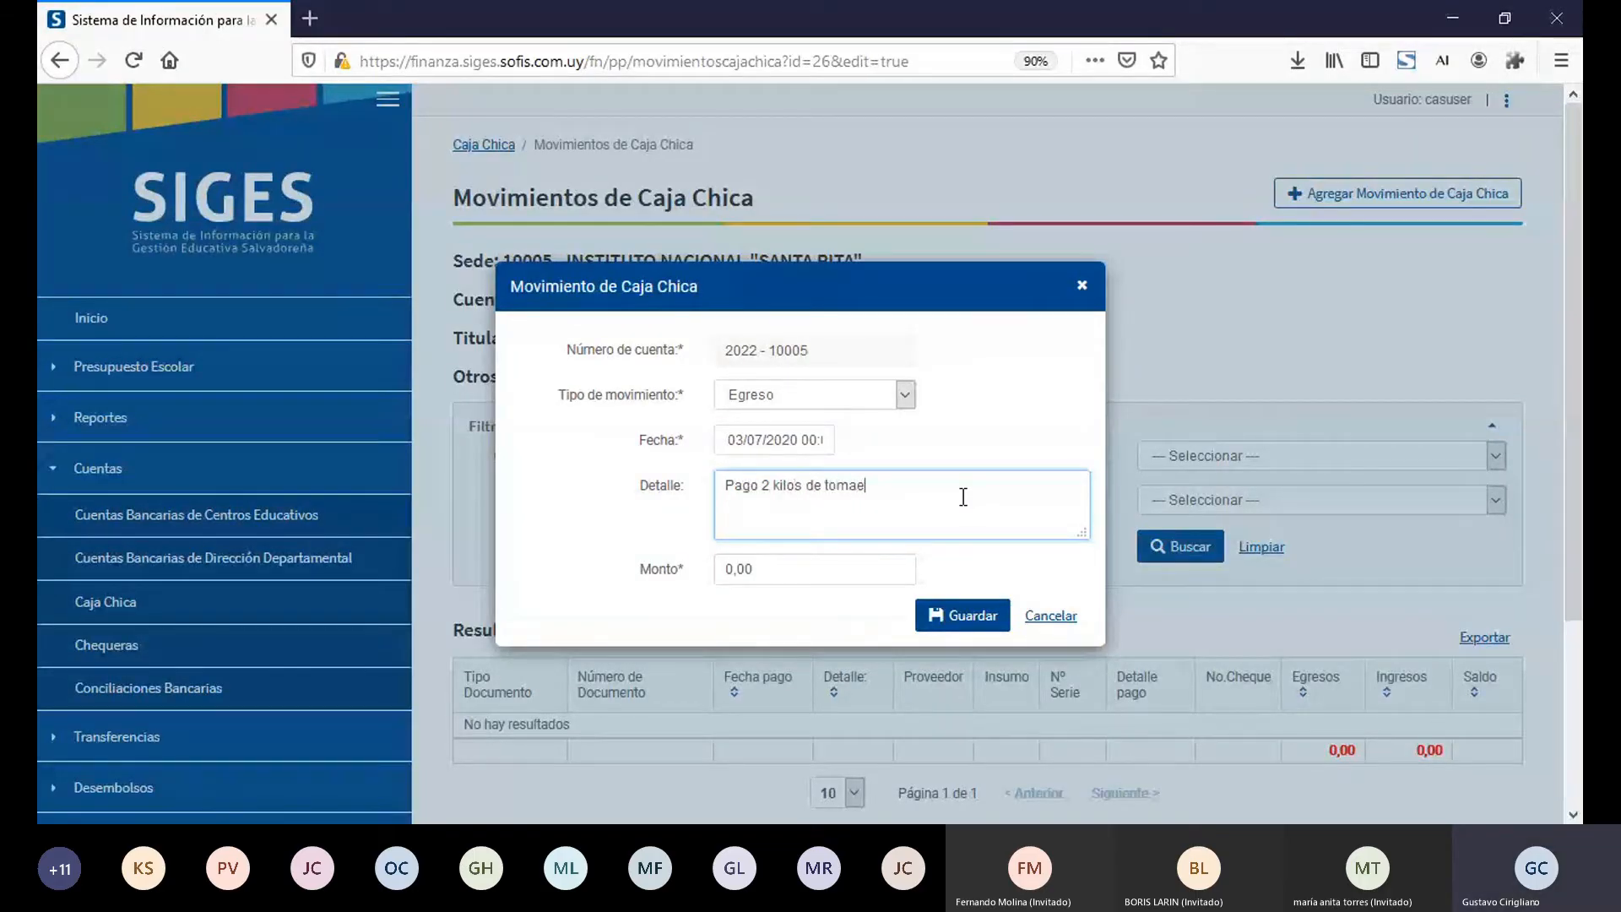
key("Tab")
left_click(963, 497)
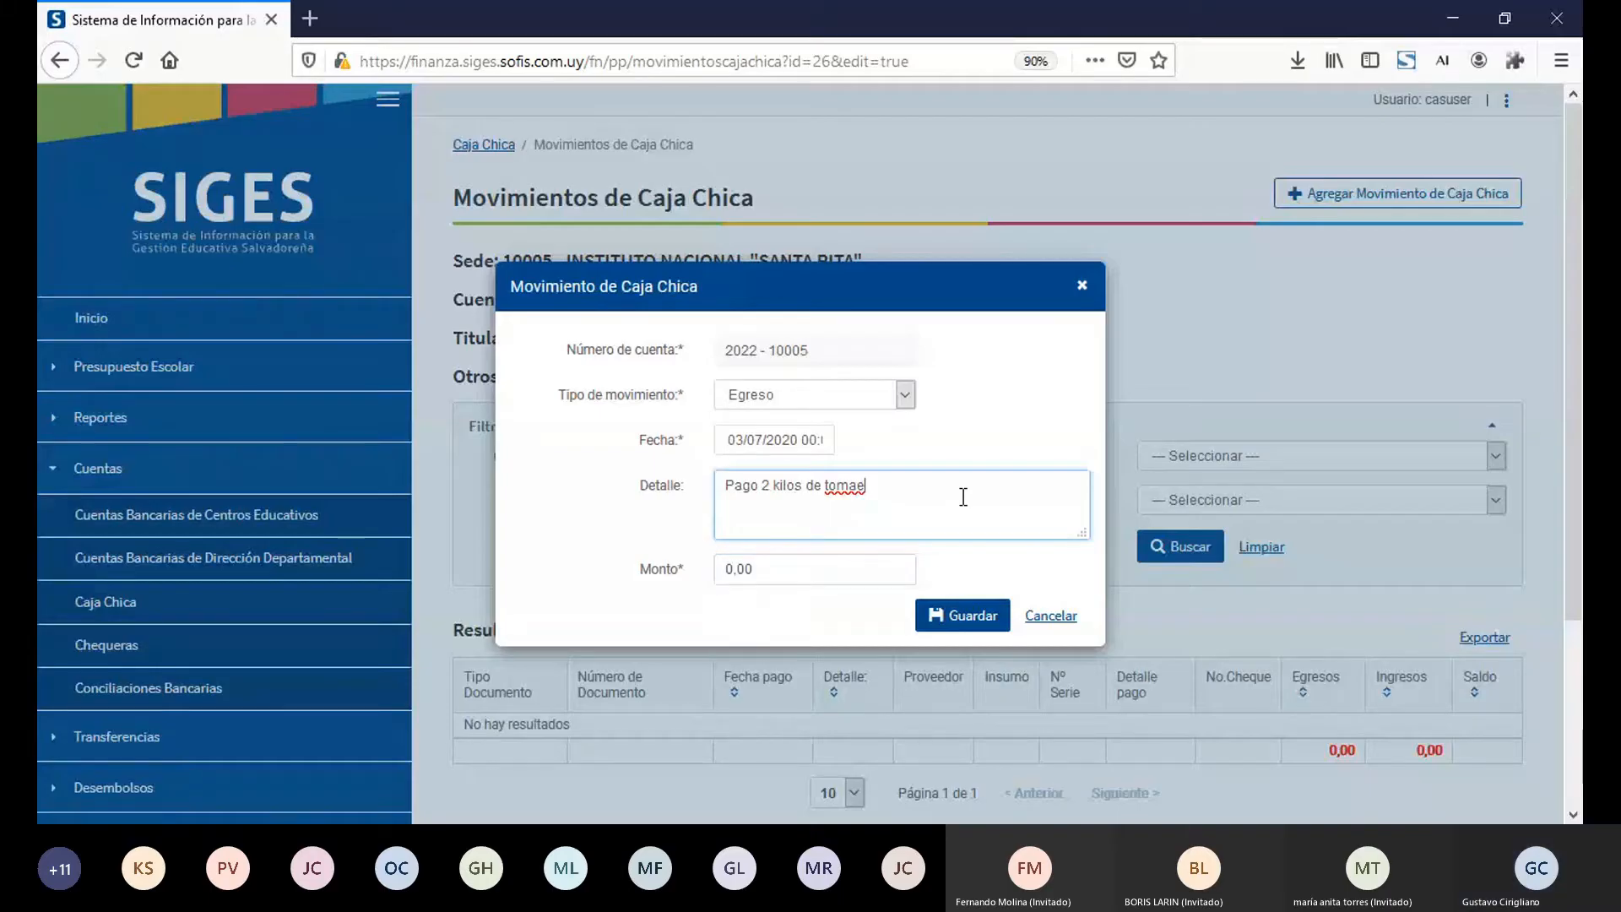
key("BackSpace")
type("te")
key("Tab")
type("5")
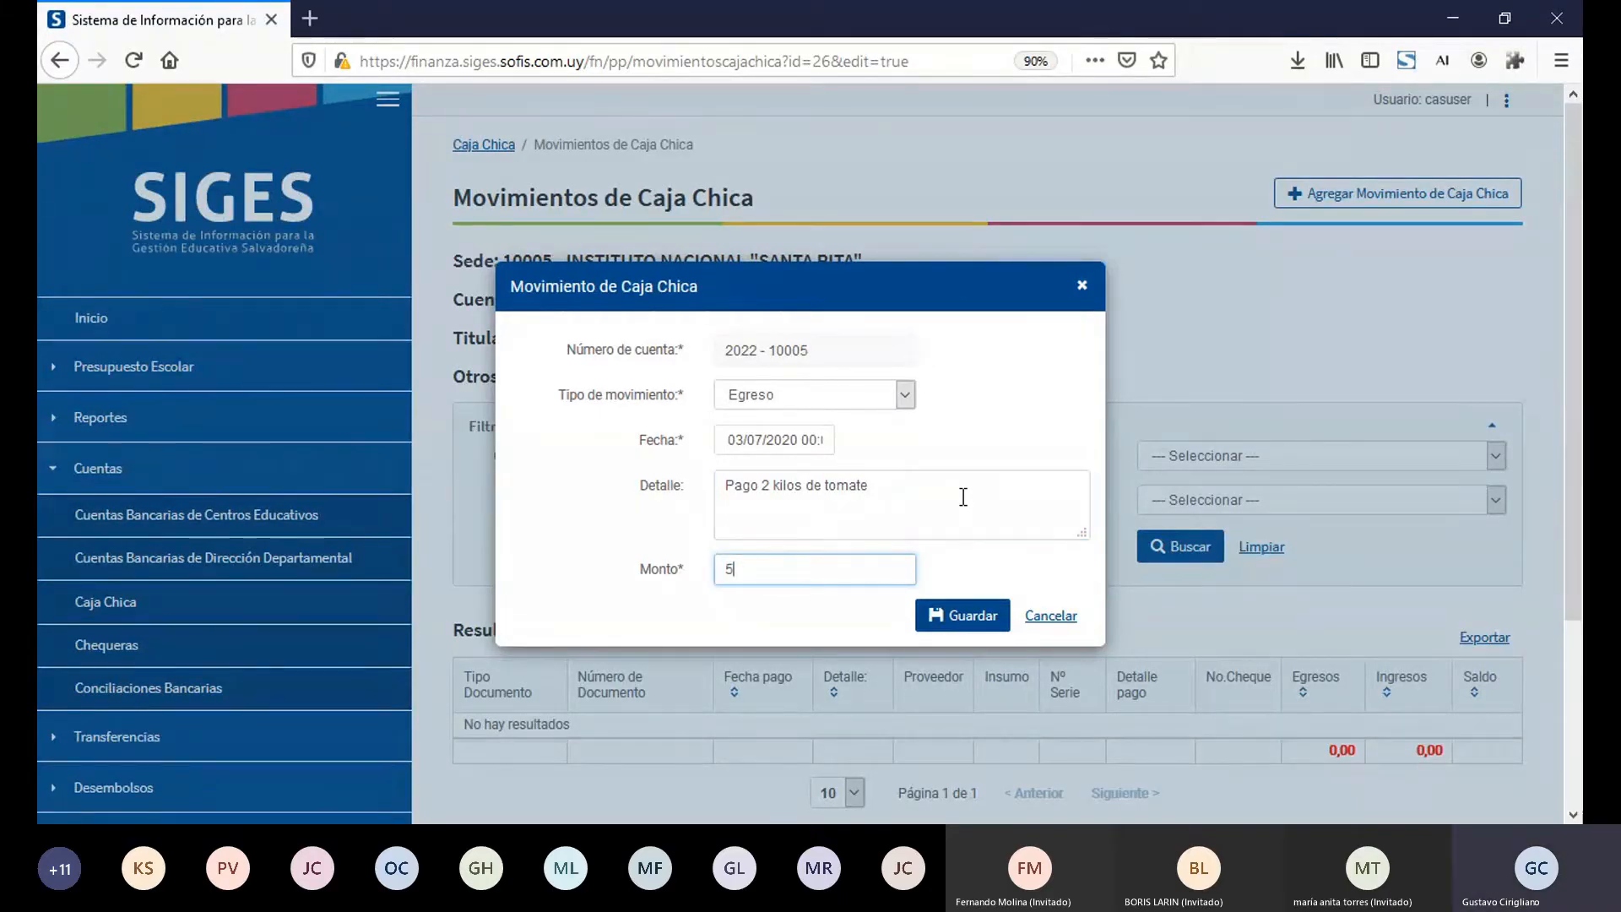
left_click(979, 619)
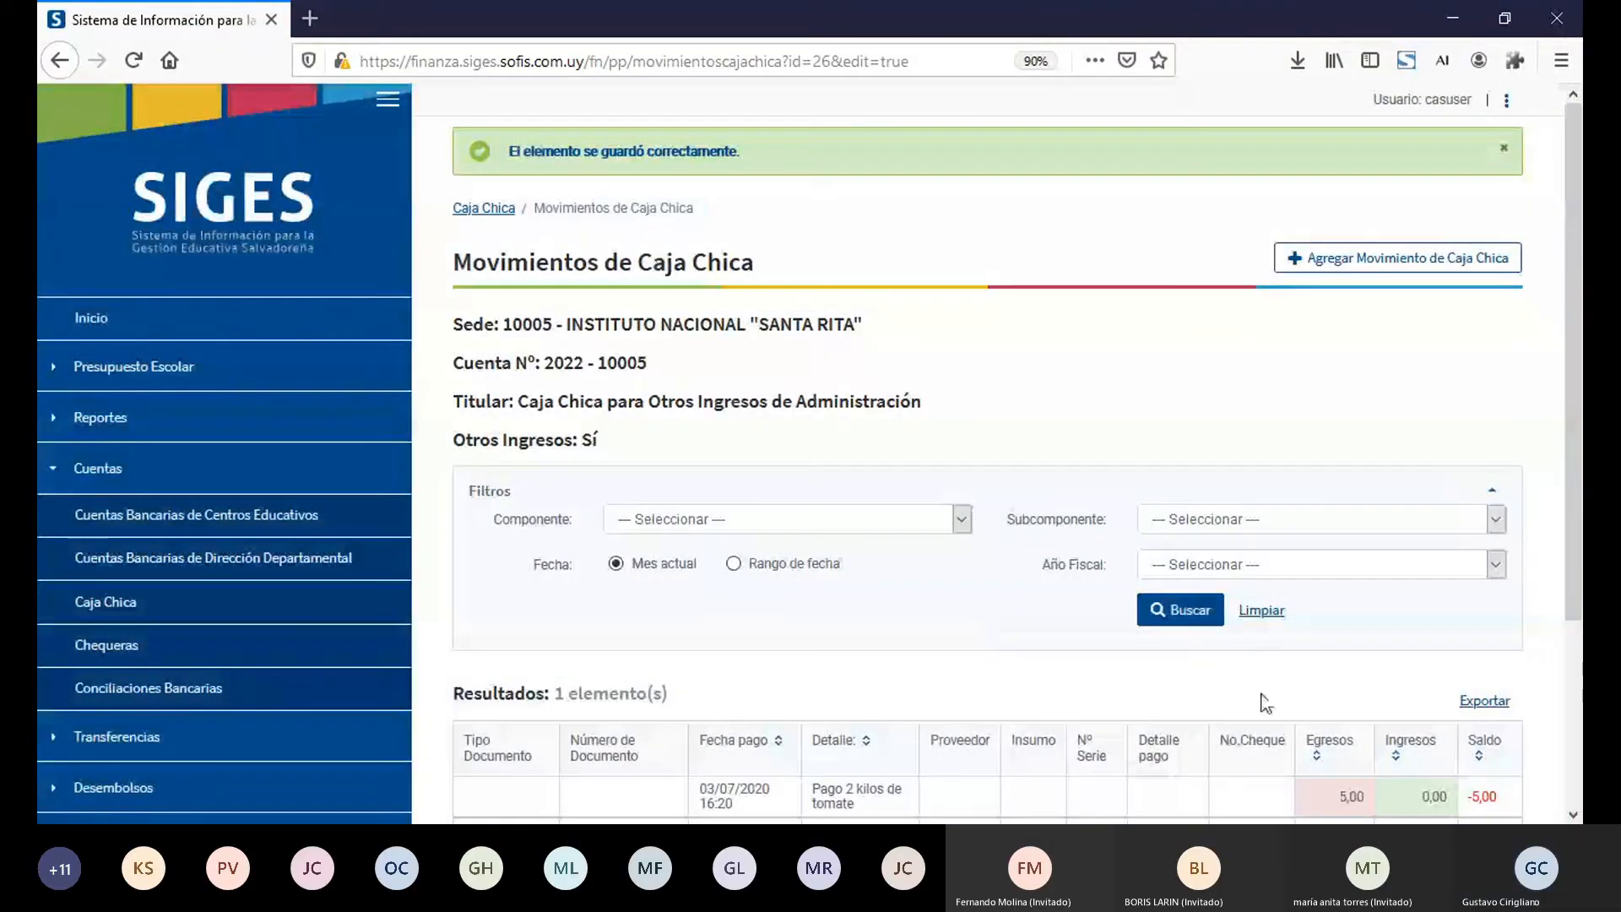
Step: Start another Caja Chica movement of type Ingreso dated 03/07/2020
left_click(1574, 815)
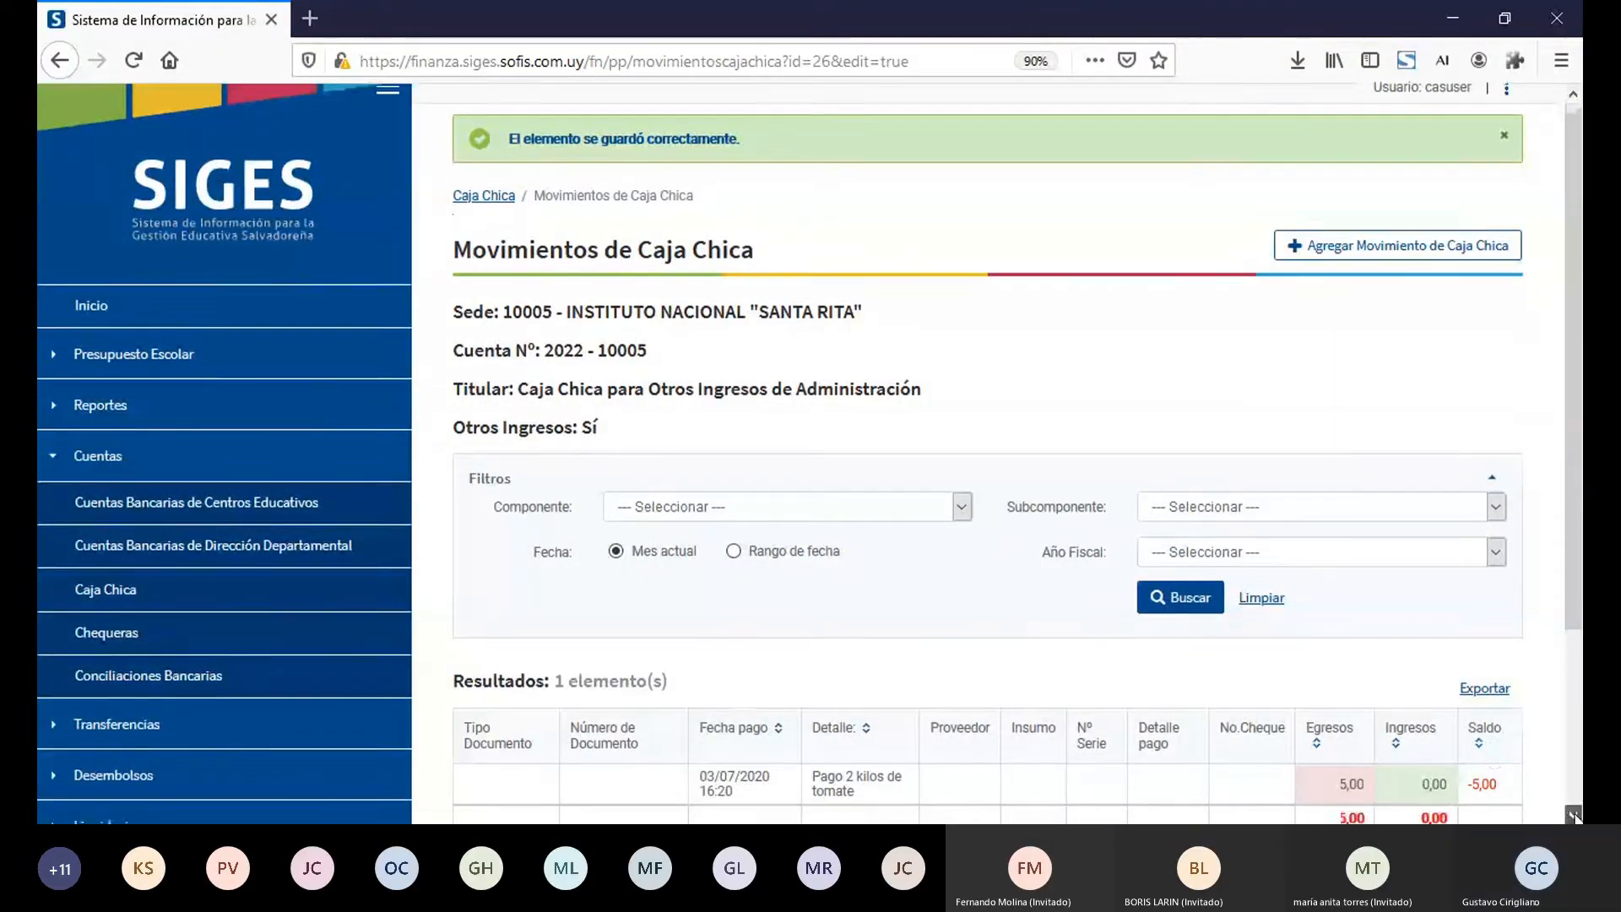
scroll(1574, 815, "down", 3)
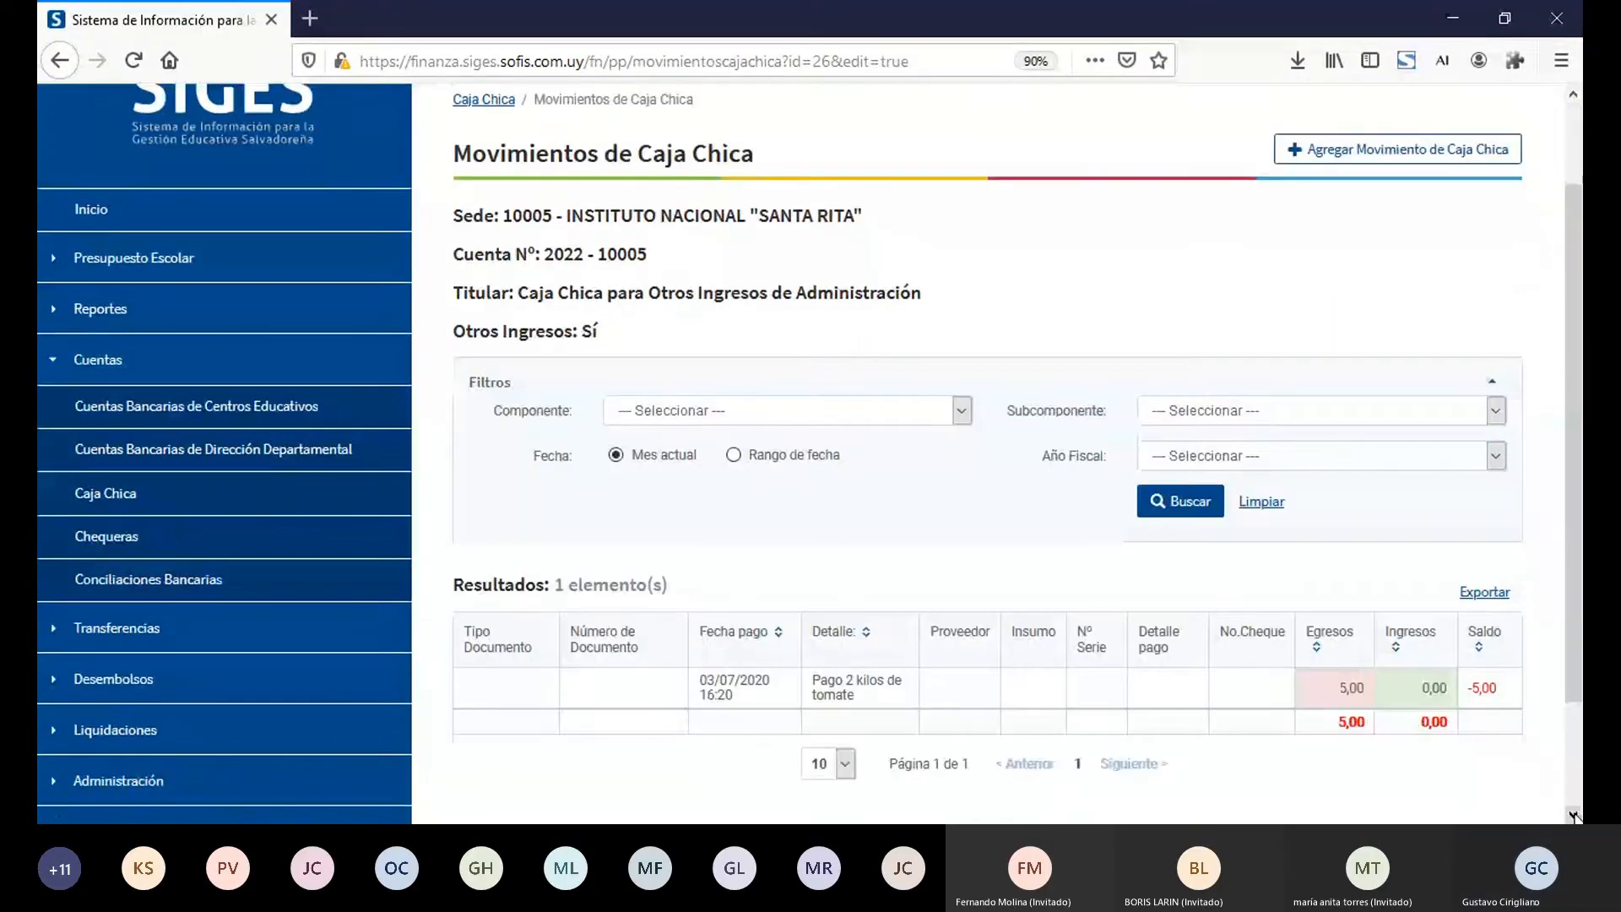
left_click(1348, 165)
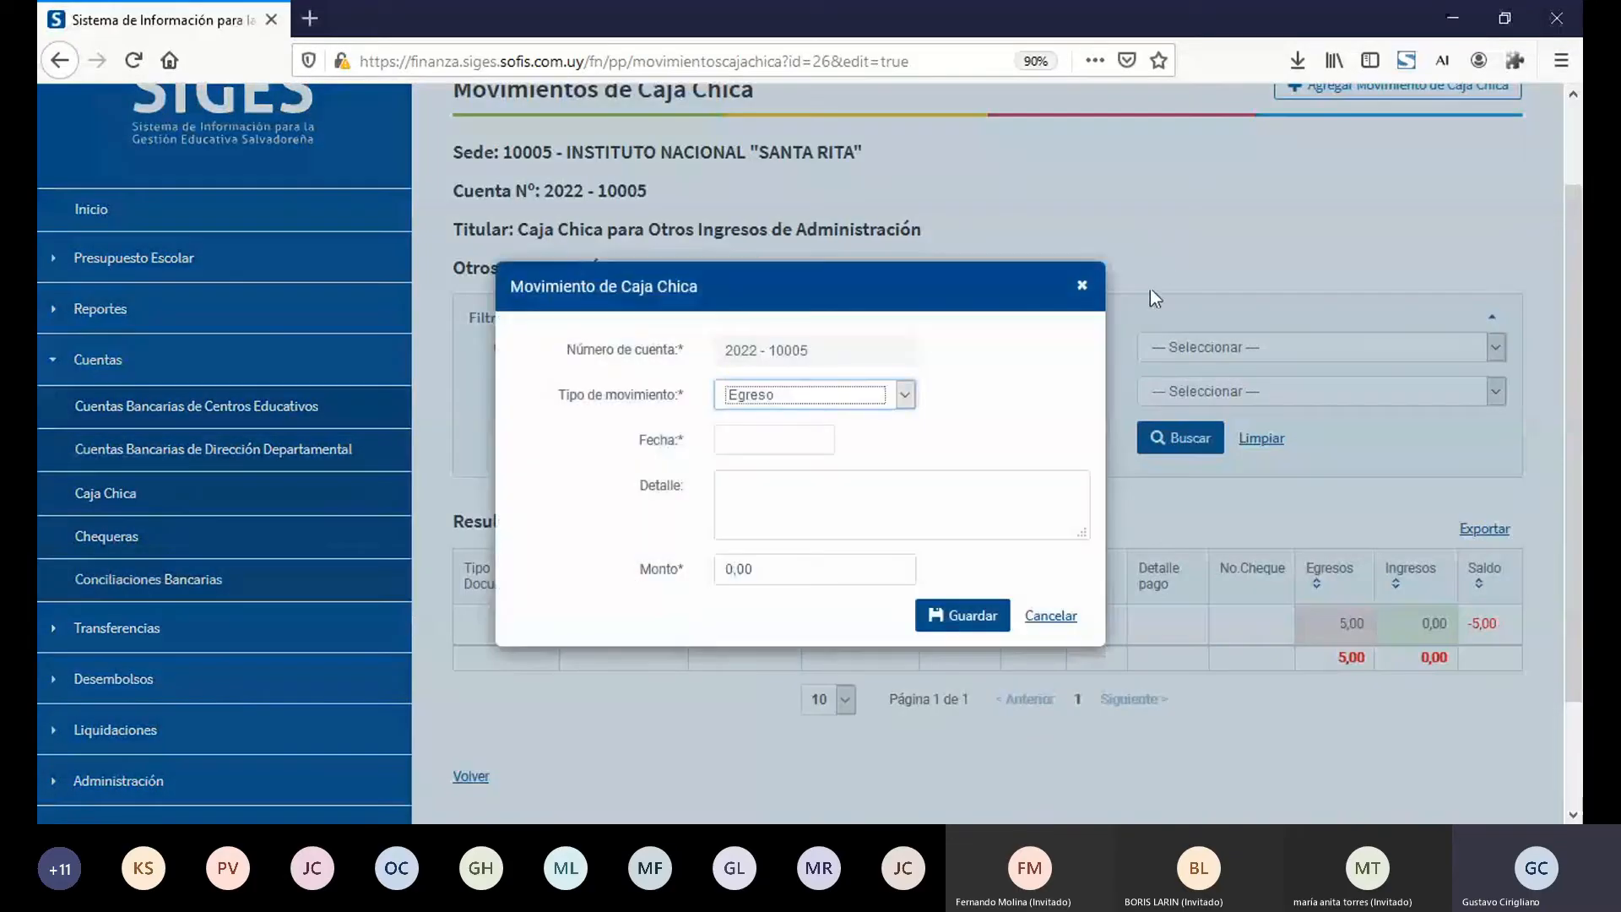
left_click(886, 440)
left_click(808, 443)
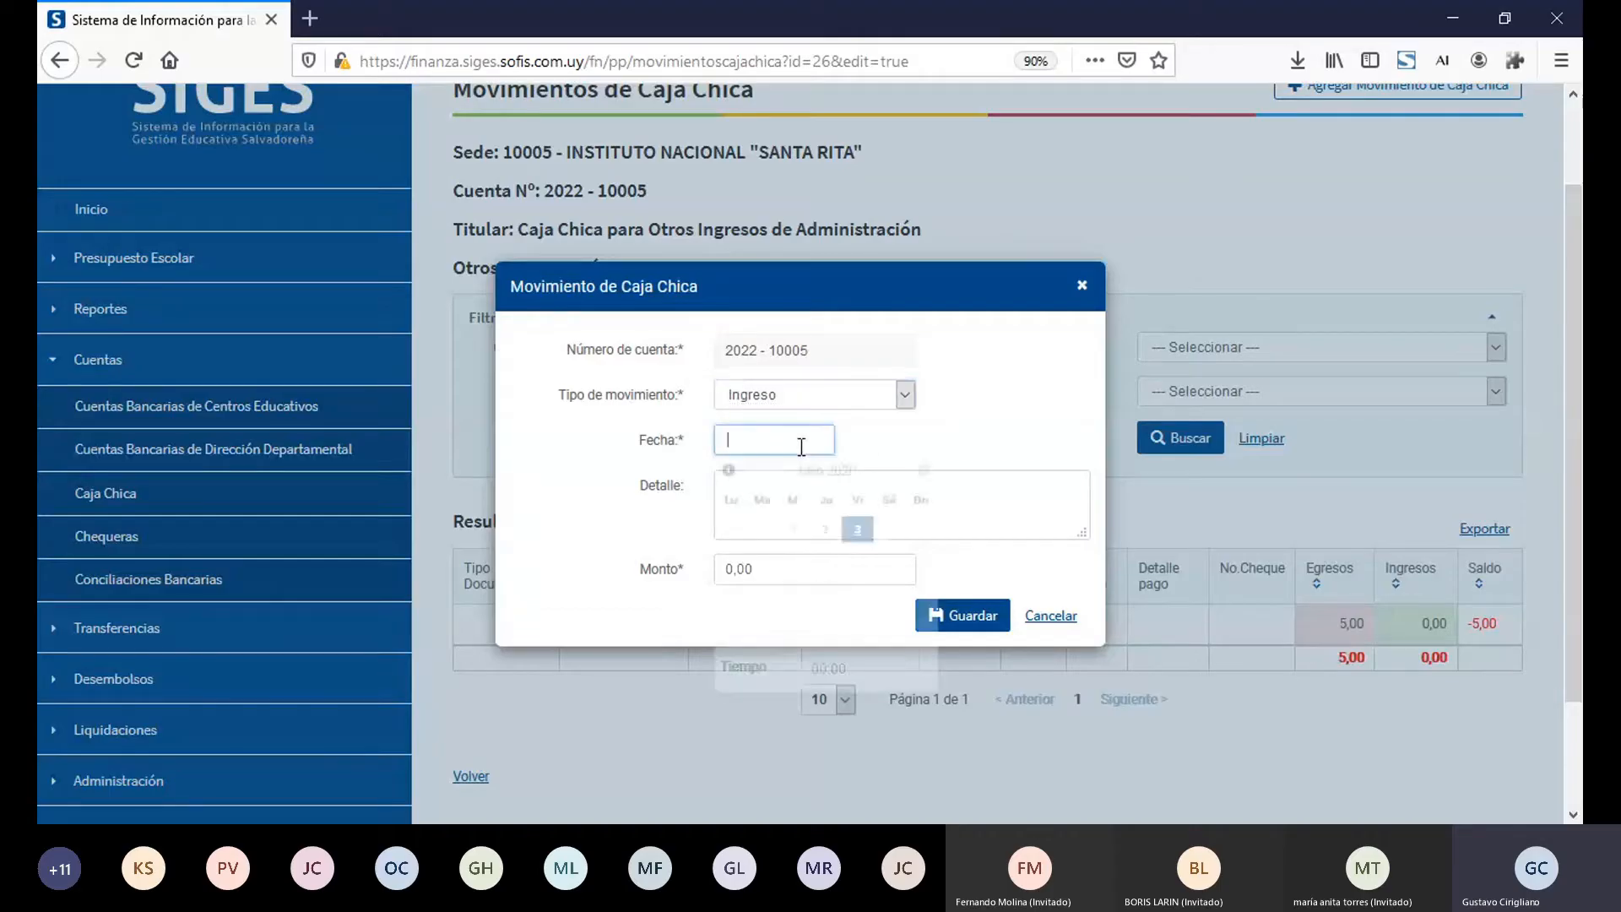
left_click(858, 532)
Step: Give the Ingreso movement the detail "Registro de un ingreso con el cheque A .101" and an amount of 25, and save it
left_click(983, 500)
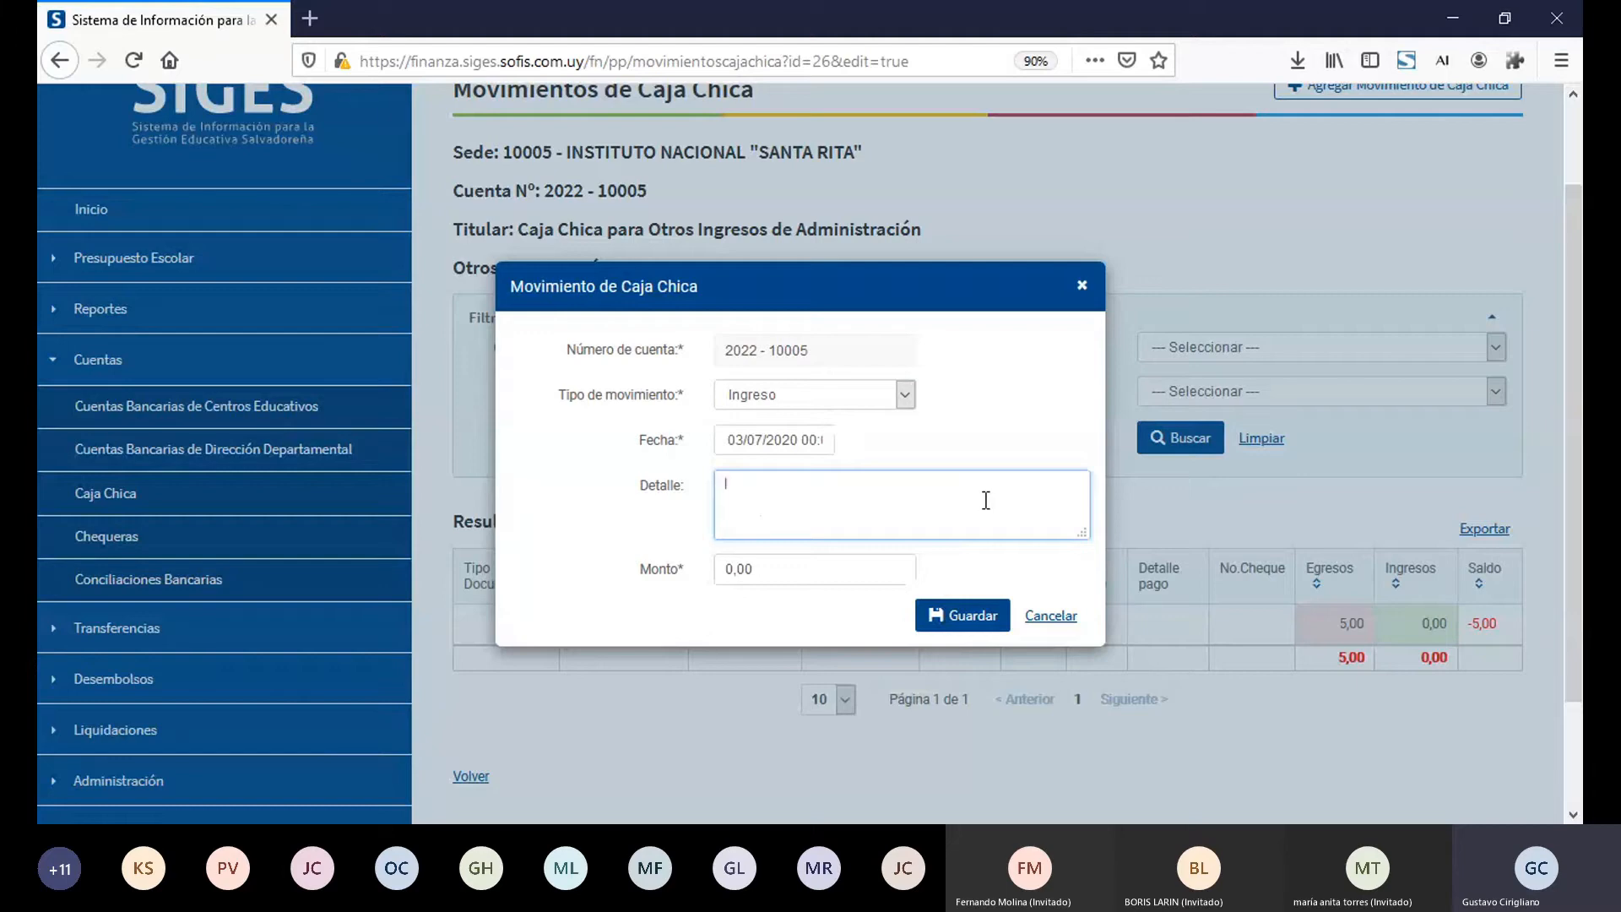
type("Registro de un ingreso con el chequ")
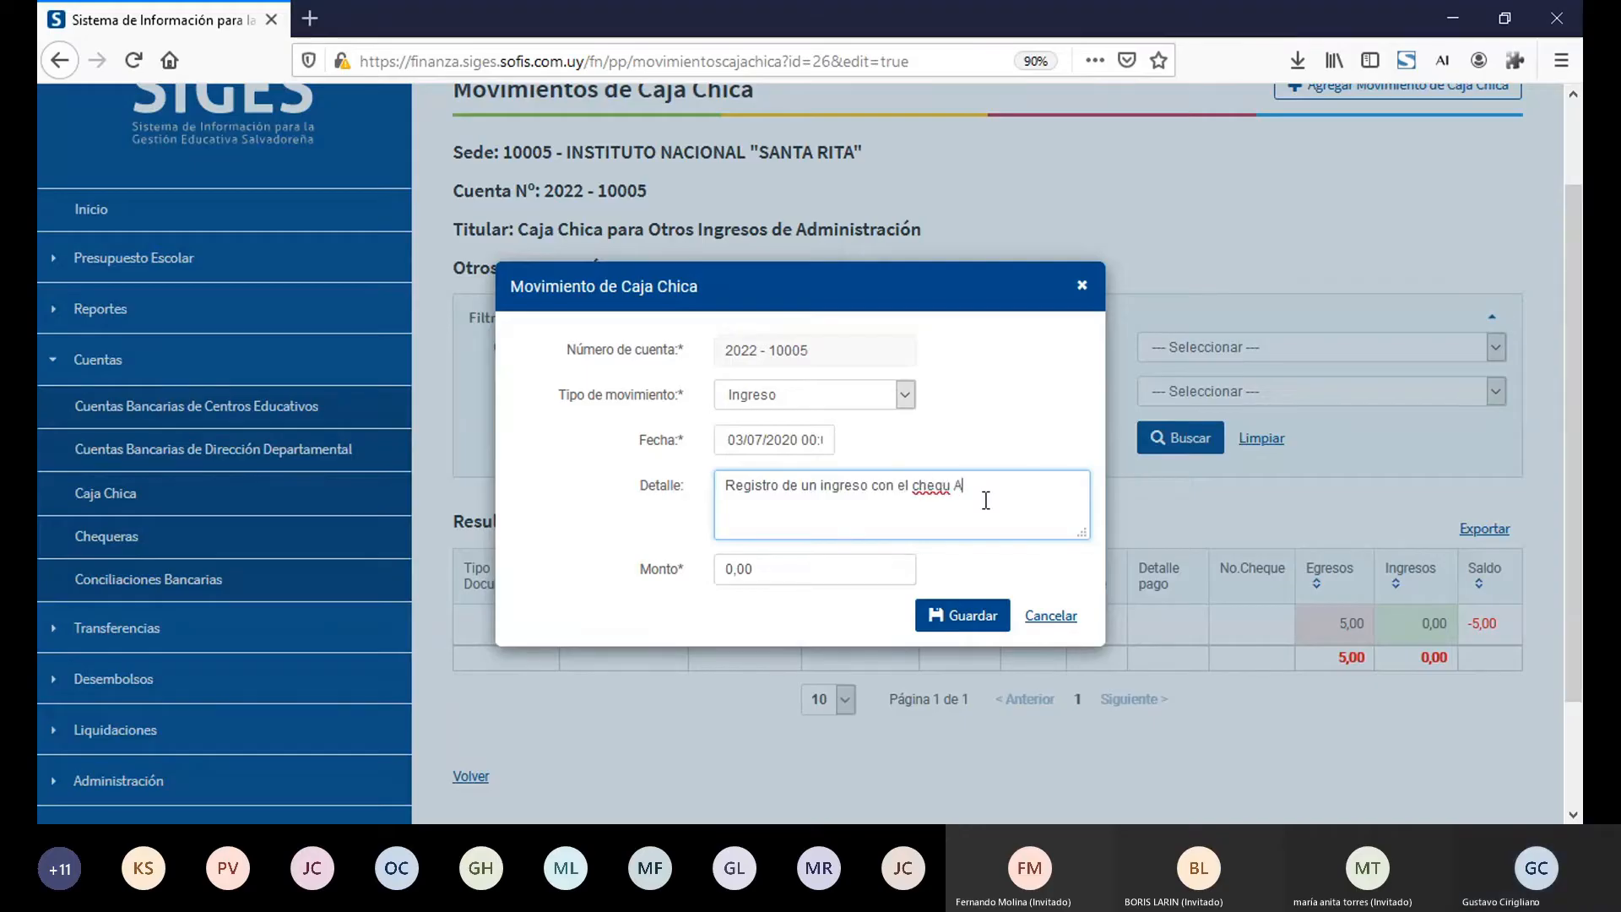
type("e A .101")
left_click(788, 583)
key("ctrl+a")
type("25")
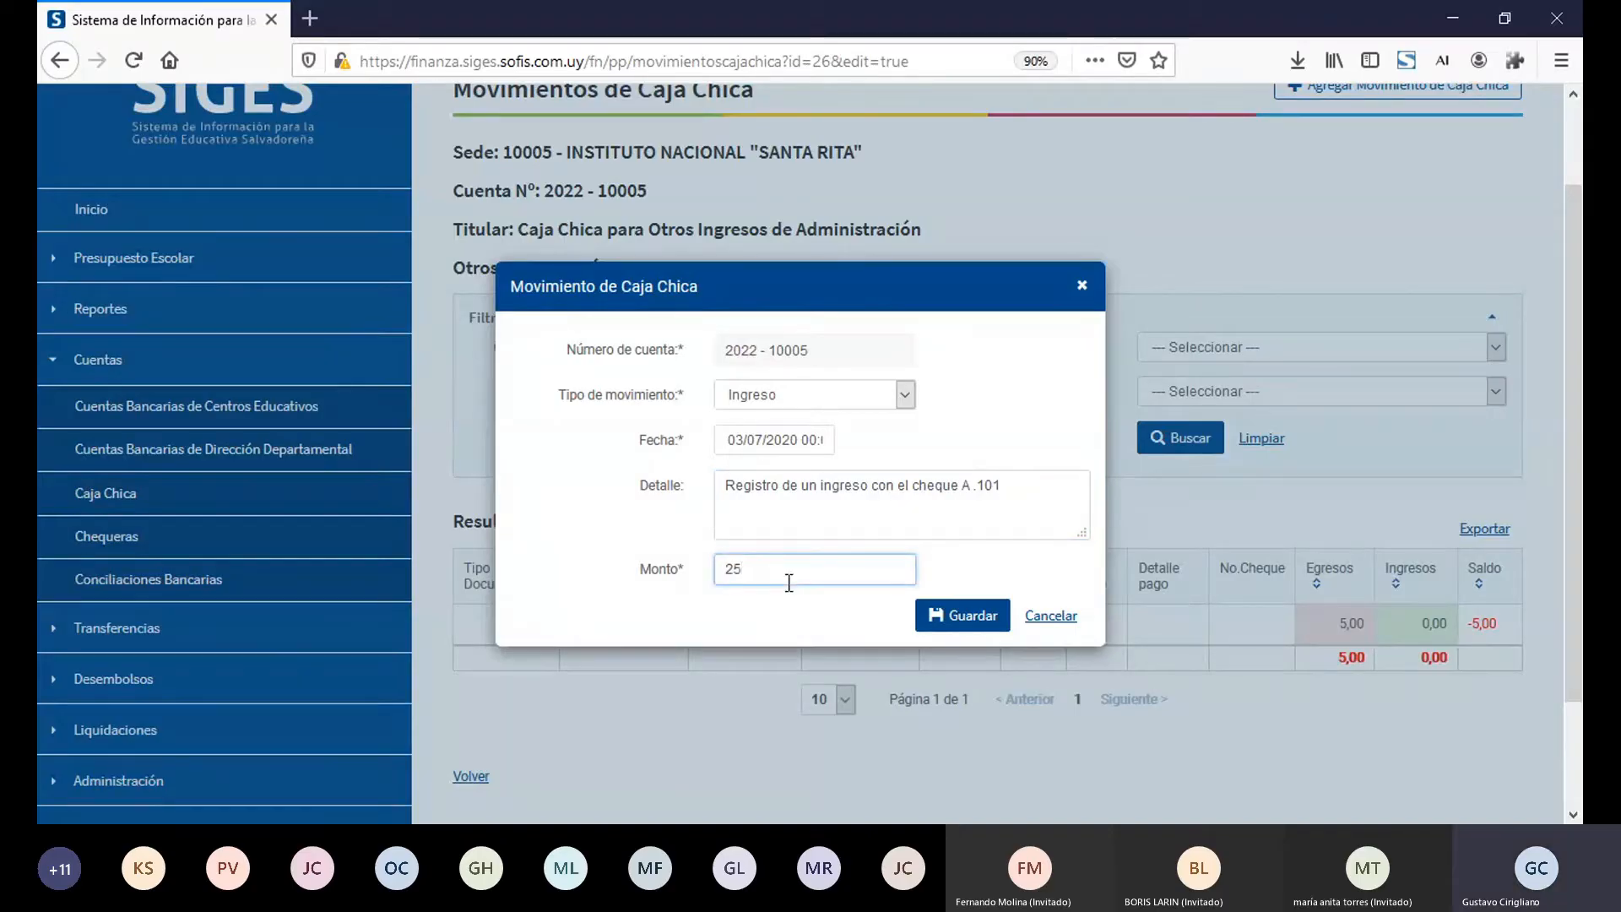
left_click(938, 616)
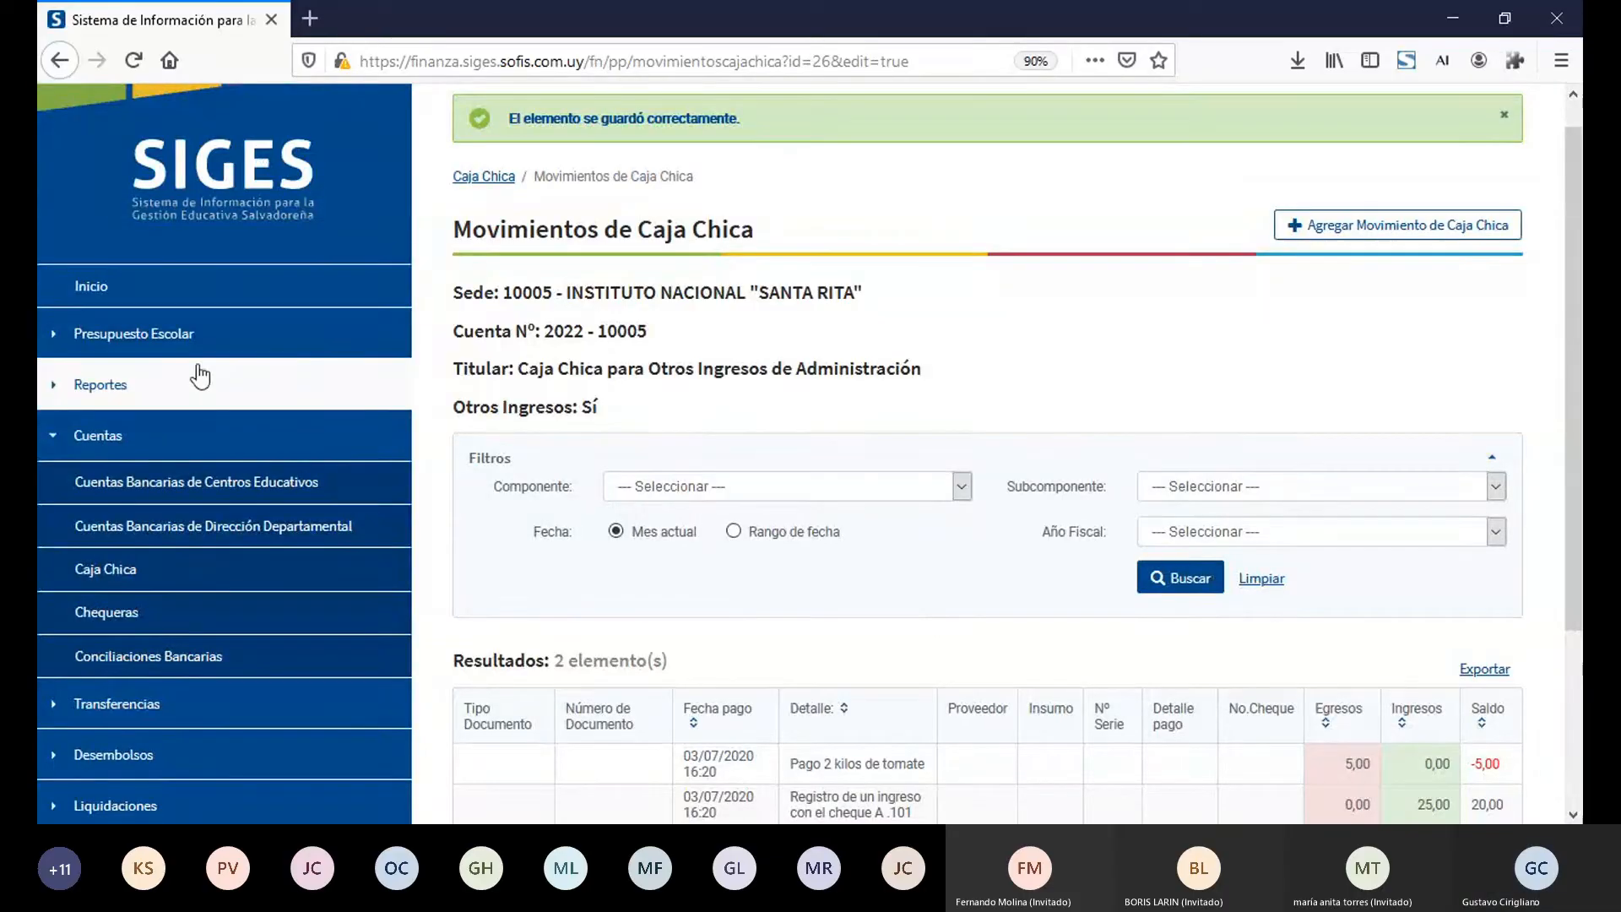
Step: Go to Facturas, recibos y planillas under Presupuesto Escolar and start a new document
left_click(157, 434)
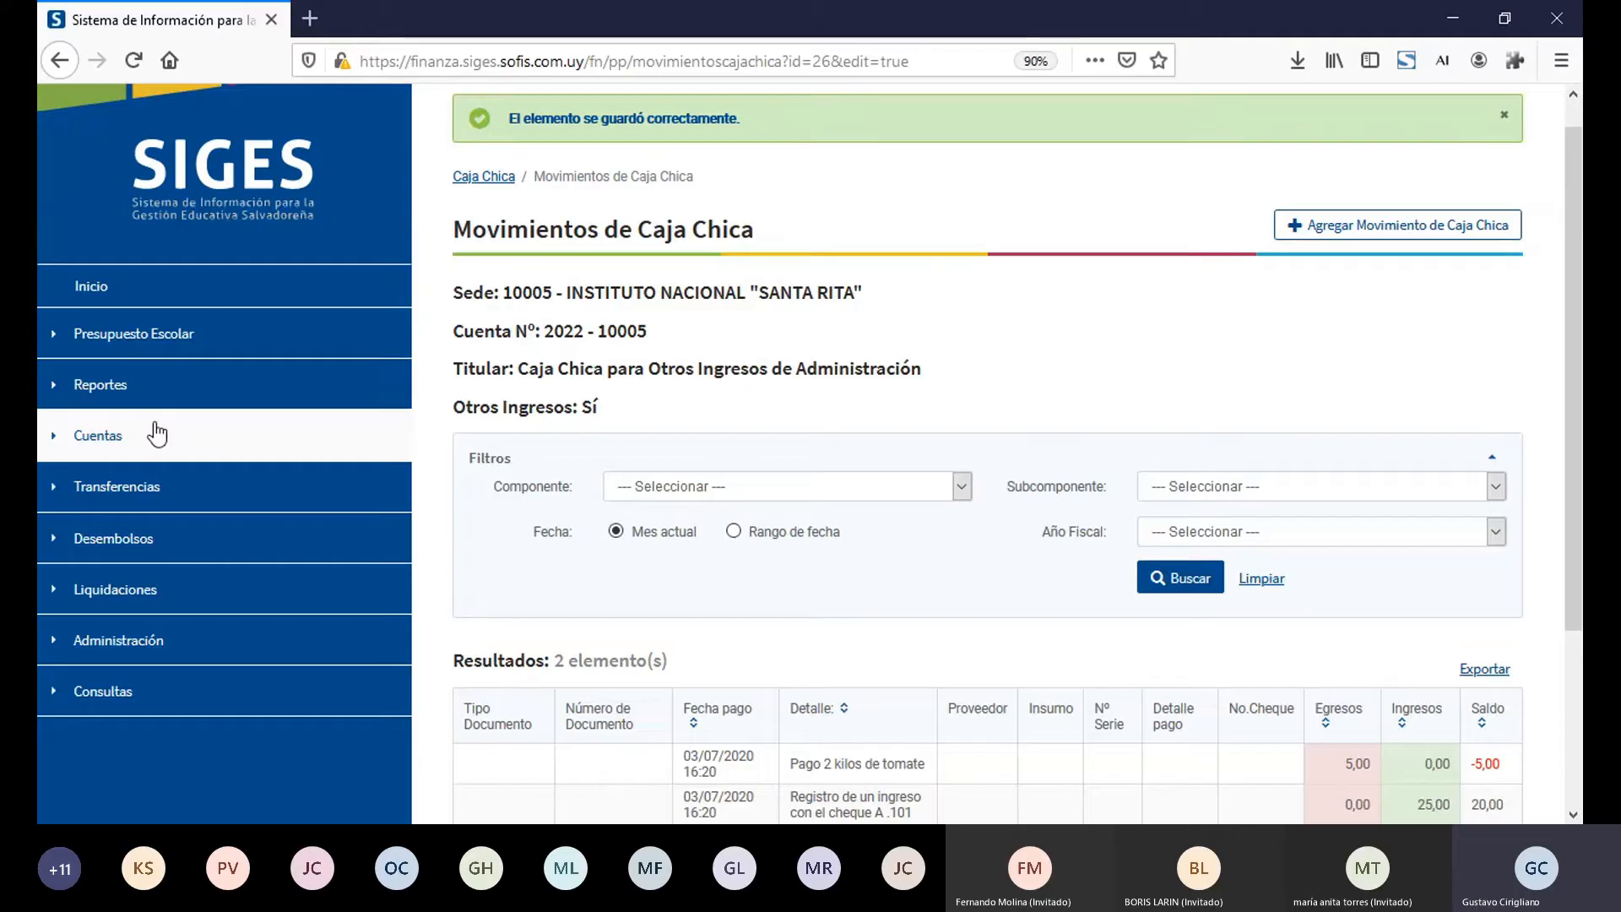
left_click(217, 339)
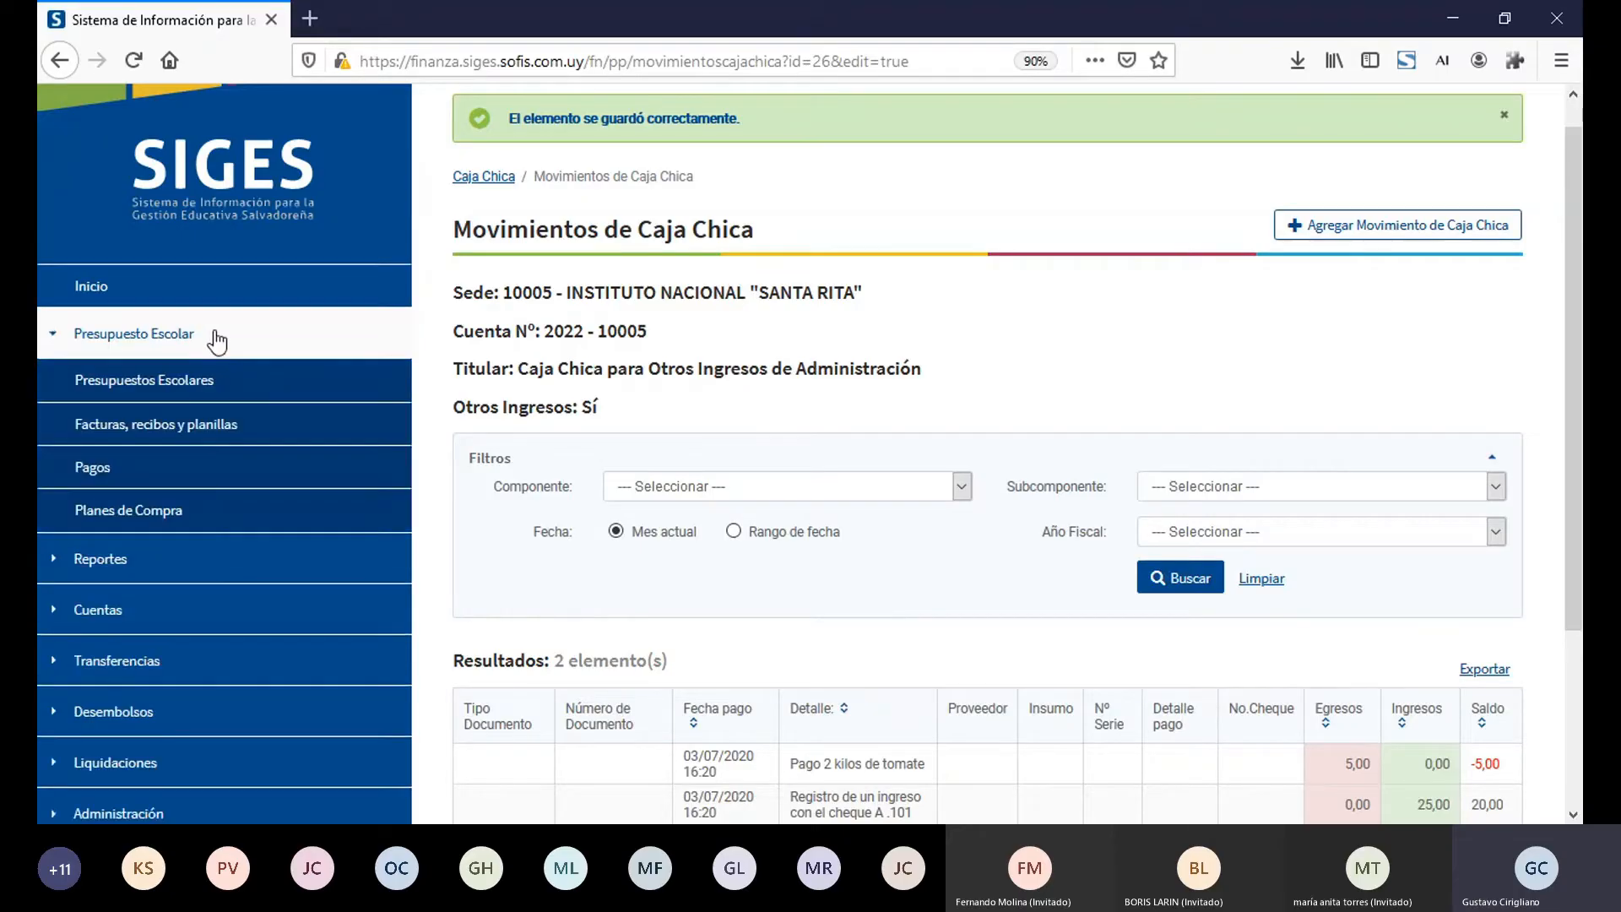
left_click(218, 432)
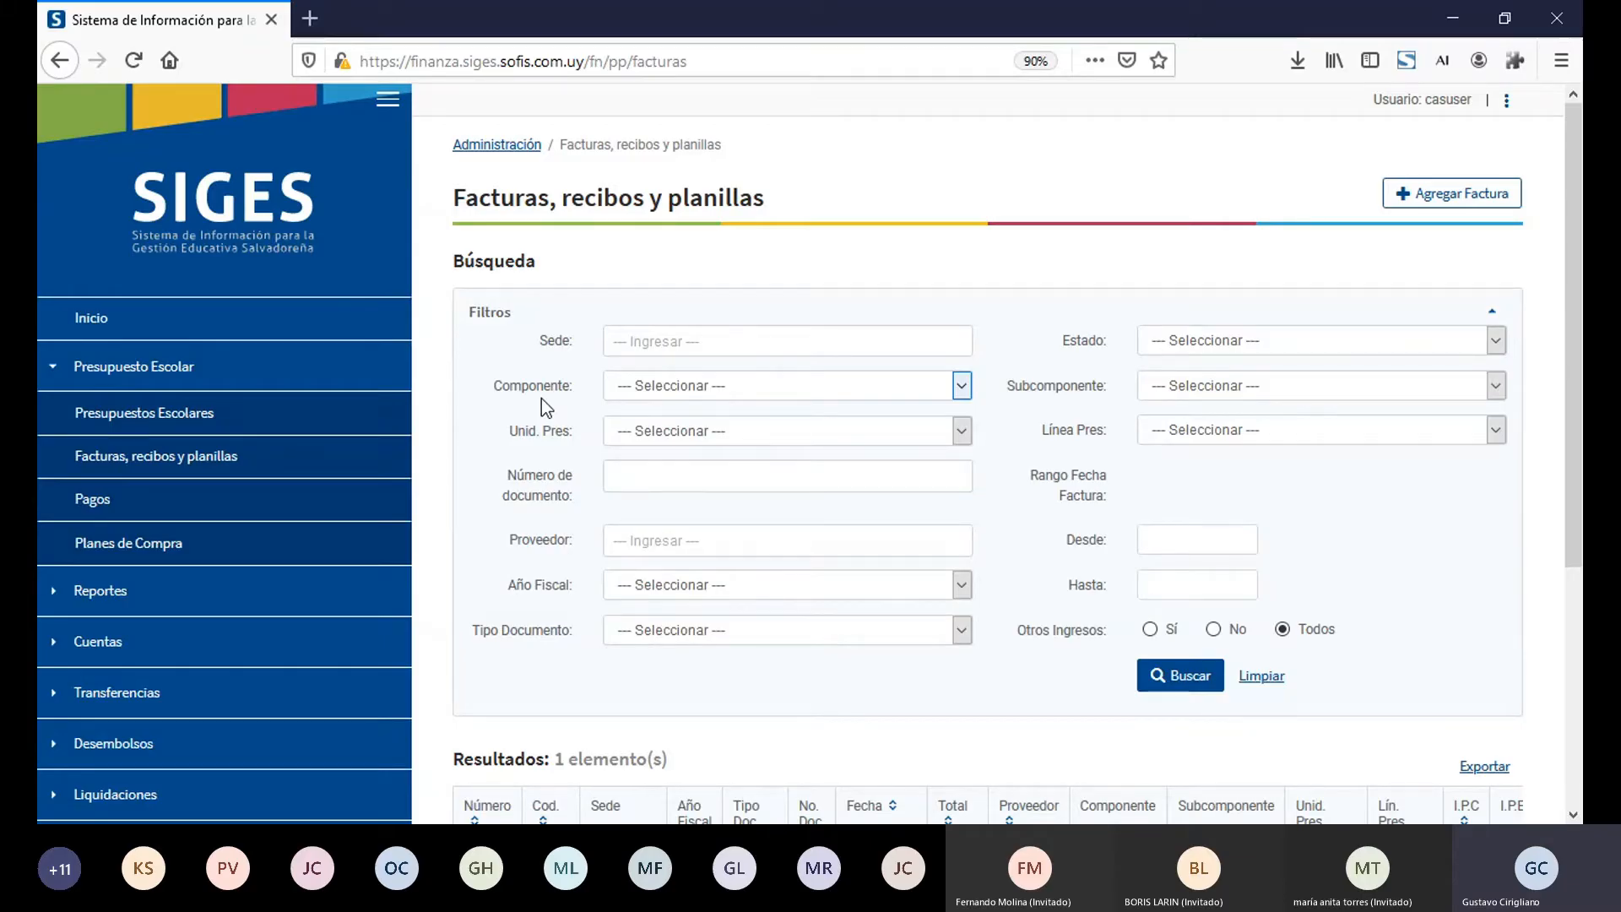
left_click(1456, 199)
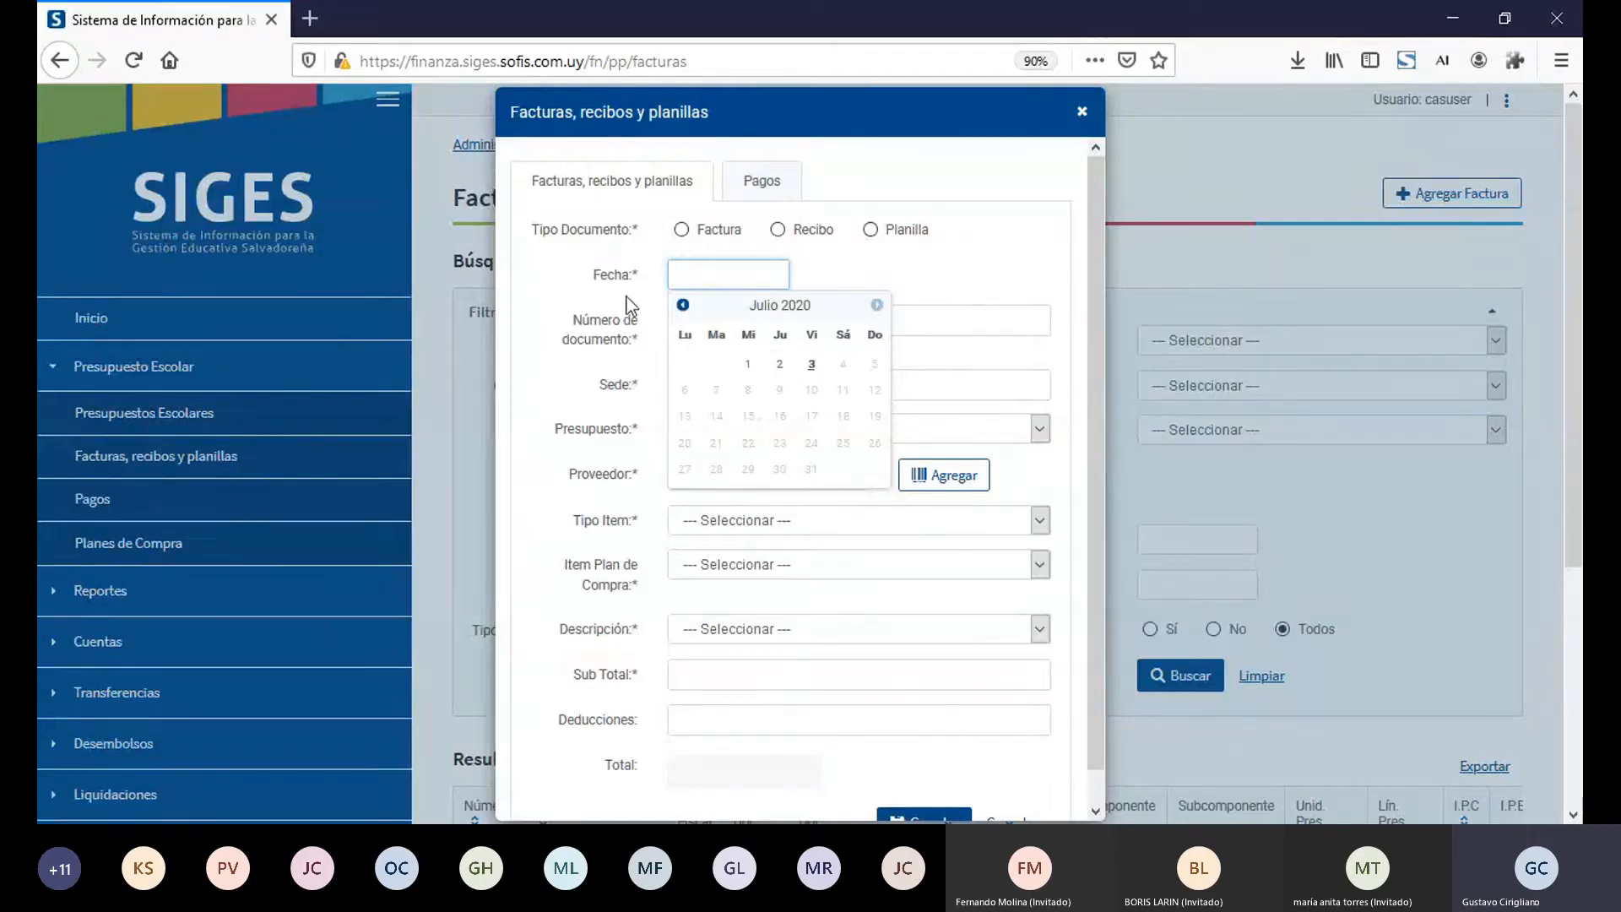
left_click(913, 266)
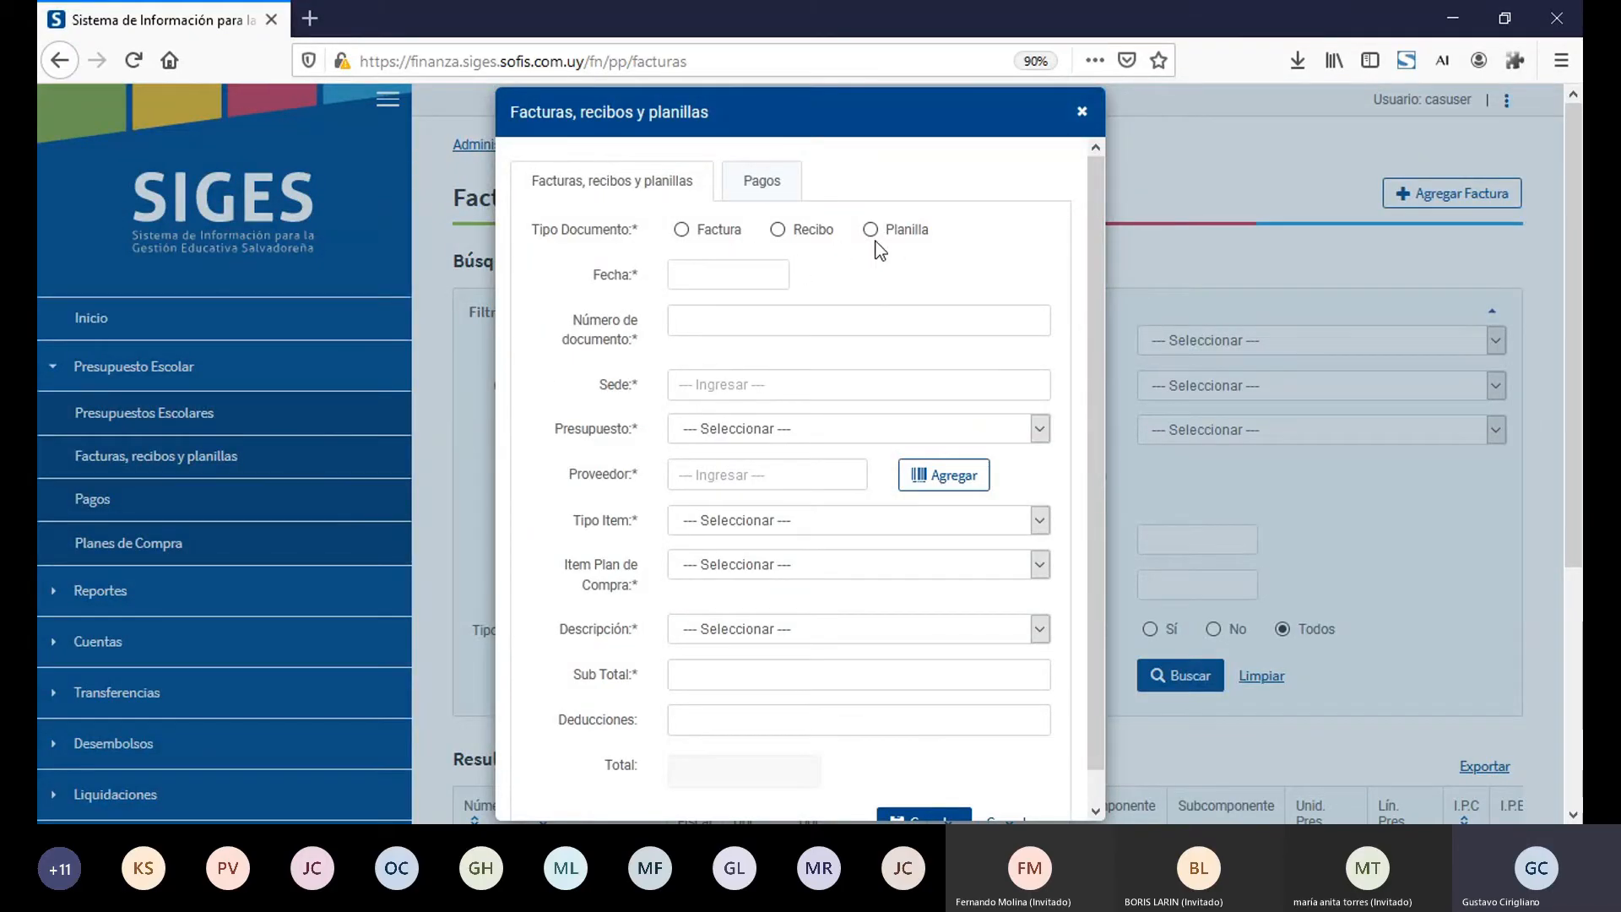
Step: Set the new document's type to Factura, its date to 03/07/2020 and its document number to 450
left_click(682, 231)
left_click(683, 268)
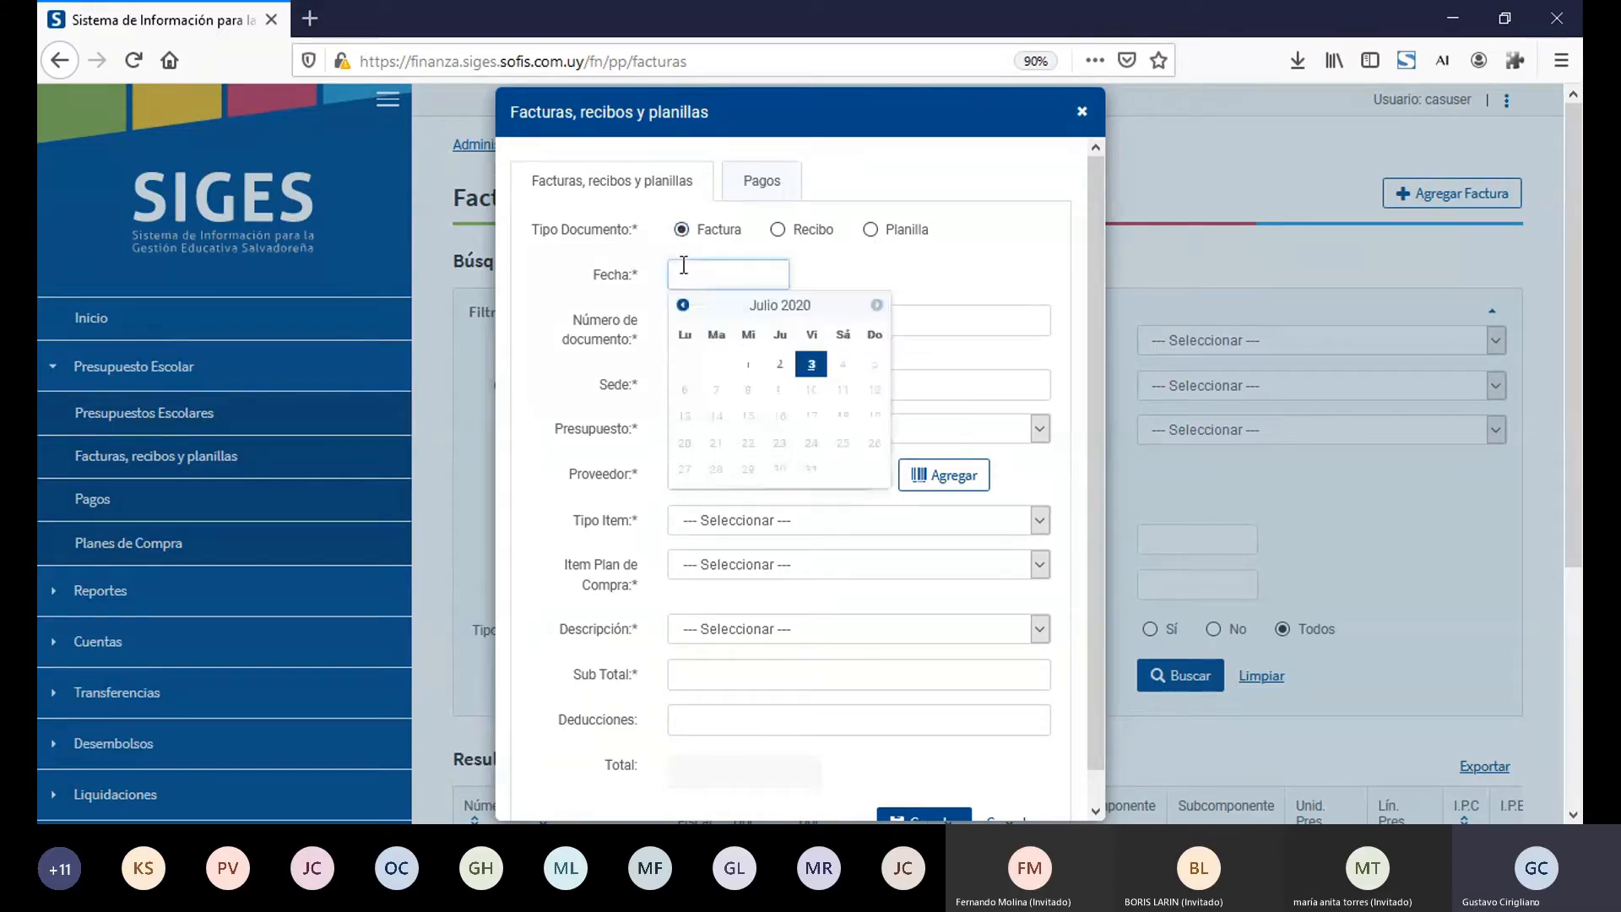
left_click(811, 366)
left_click(870, 328)
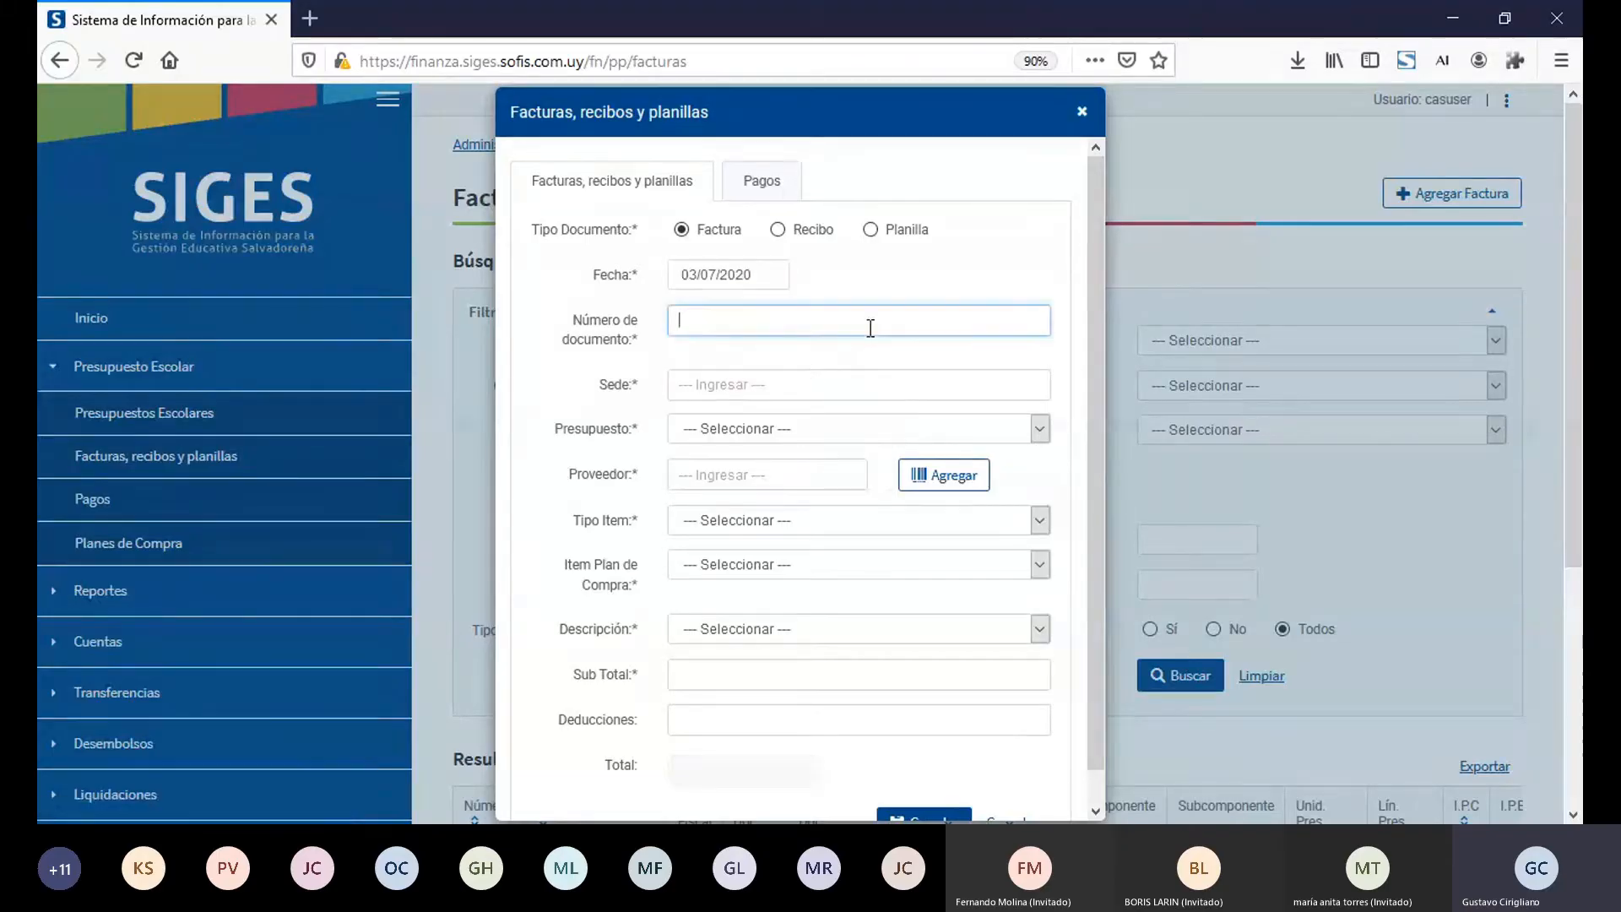
type("450")
key("Tab")
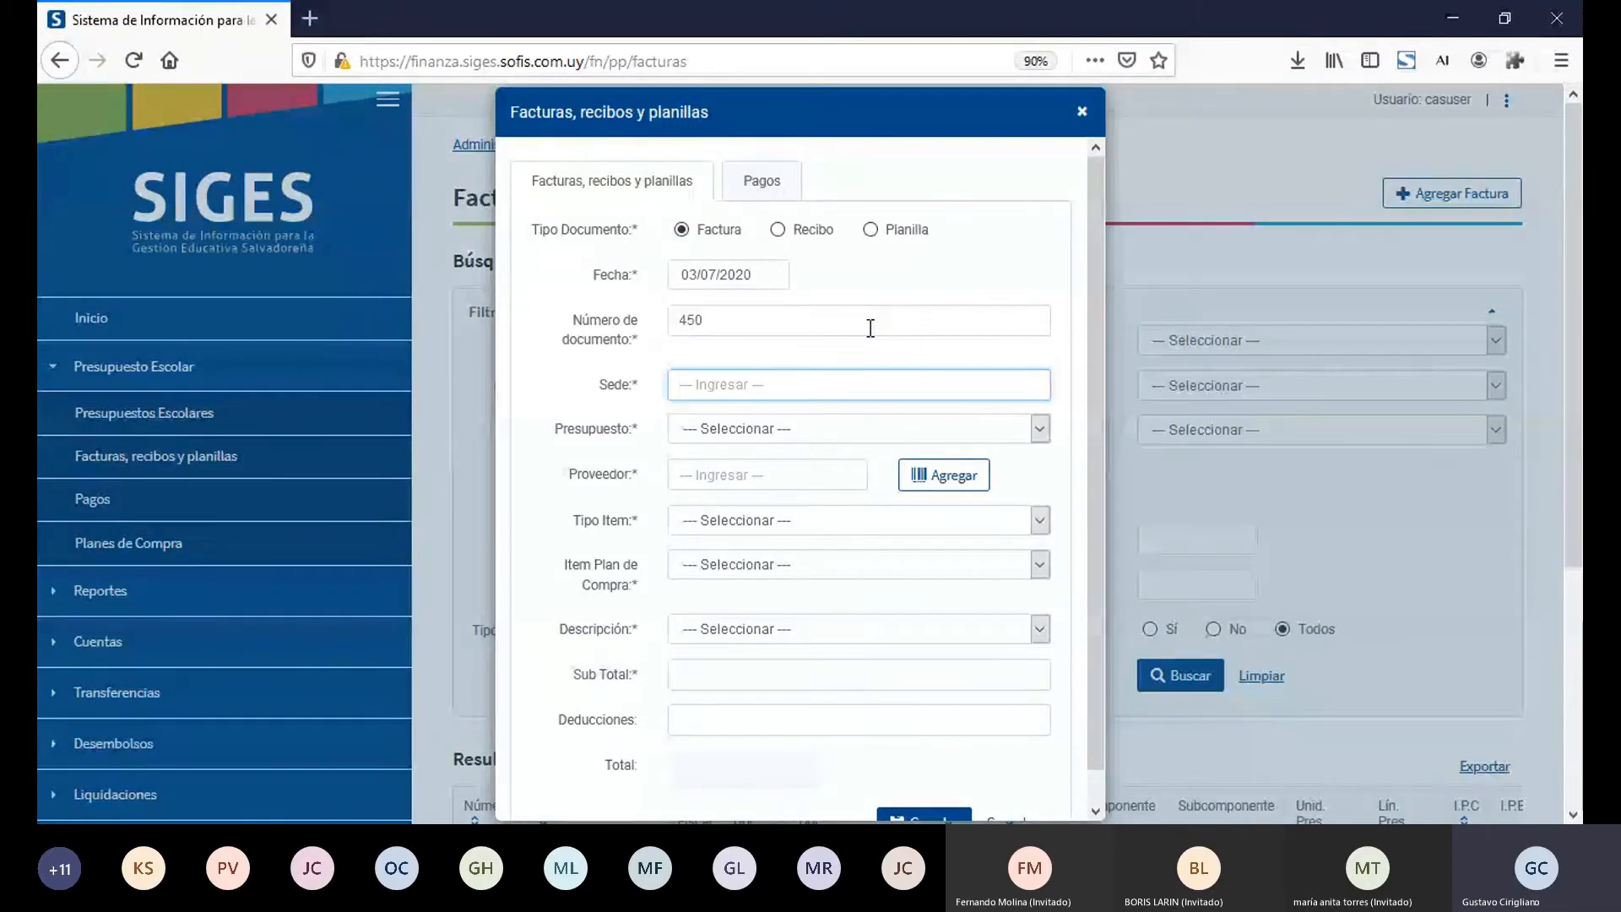
Step: Assign the factura to Sede 10005 - INSTITUTO NACIONAL "SANTA RITA" and to Presupuesto 24416 - 2022-10005
type("10005")
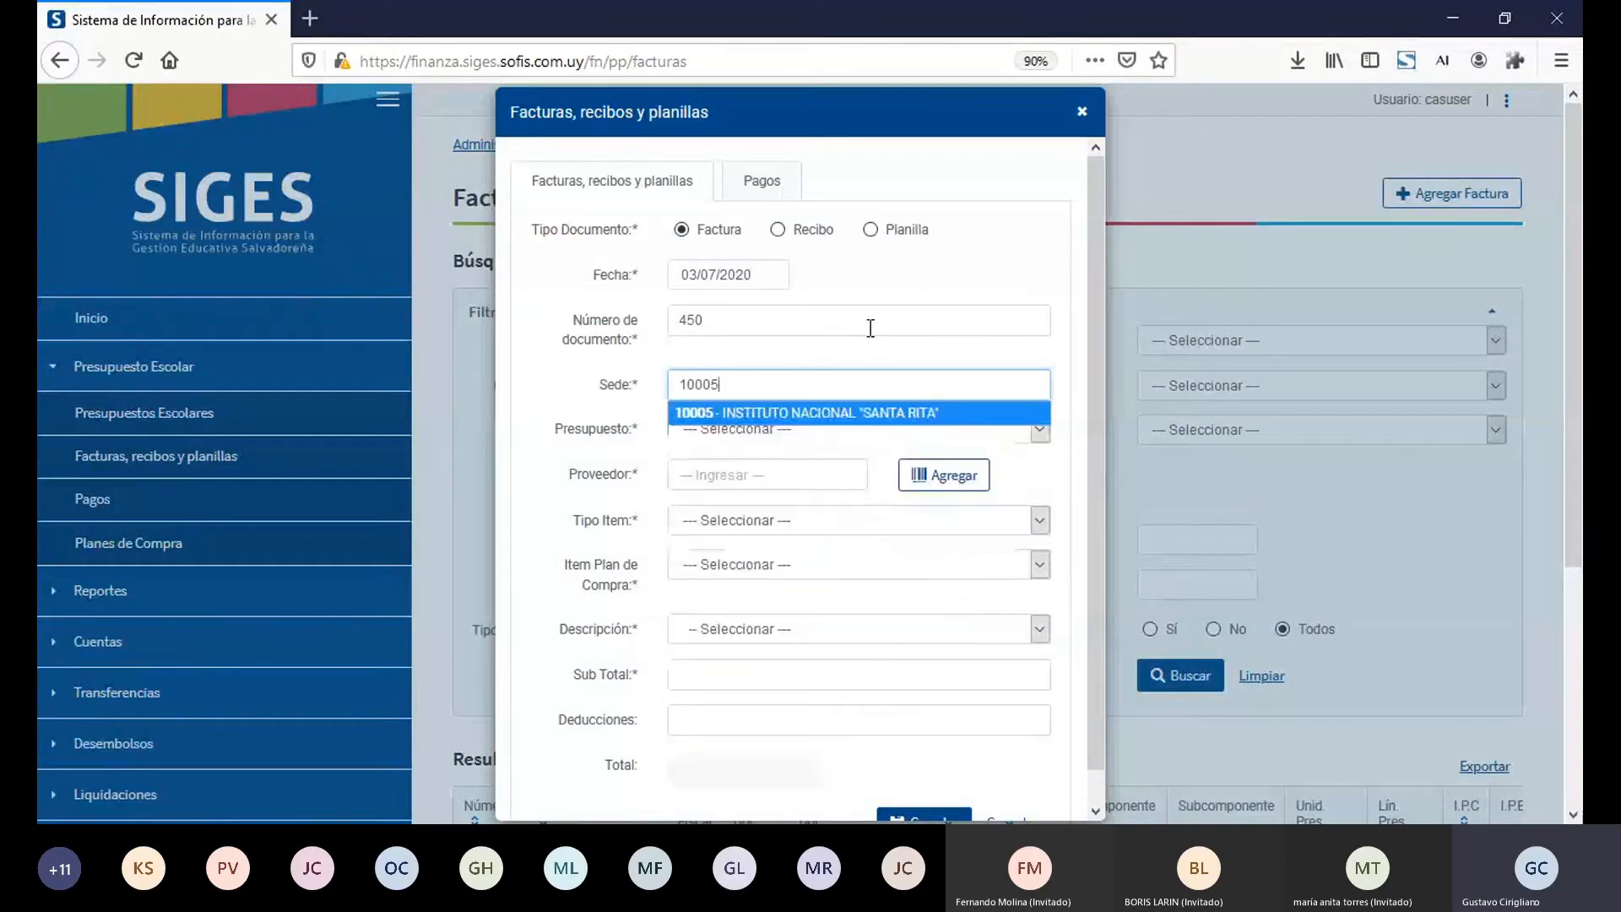
left_click(859, 414)
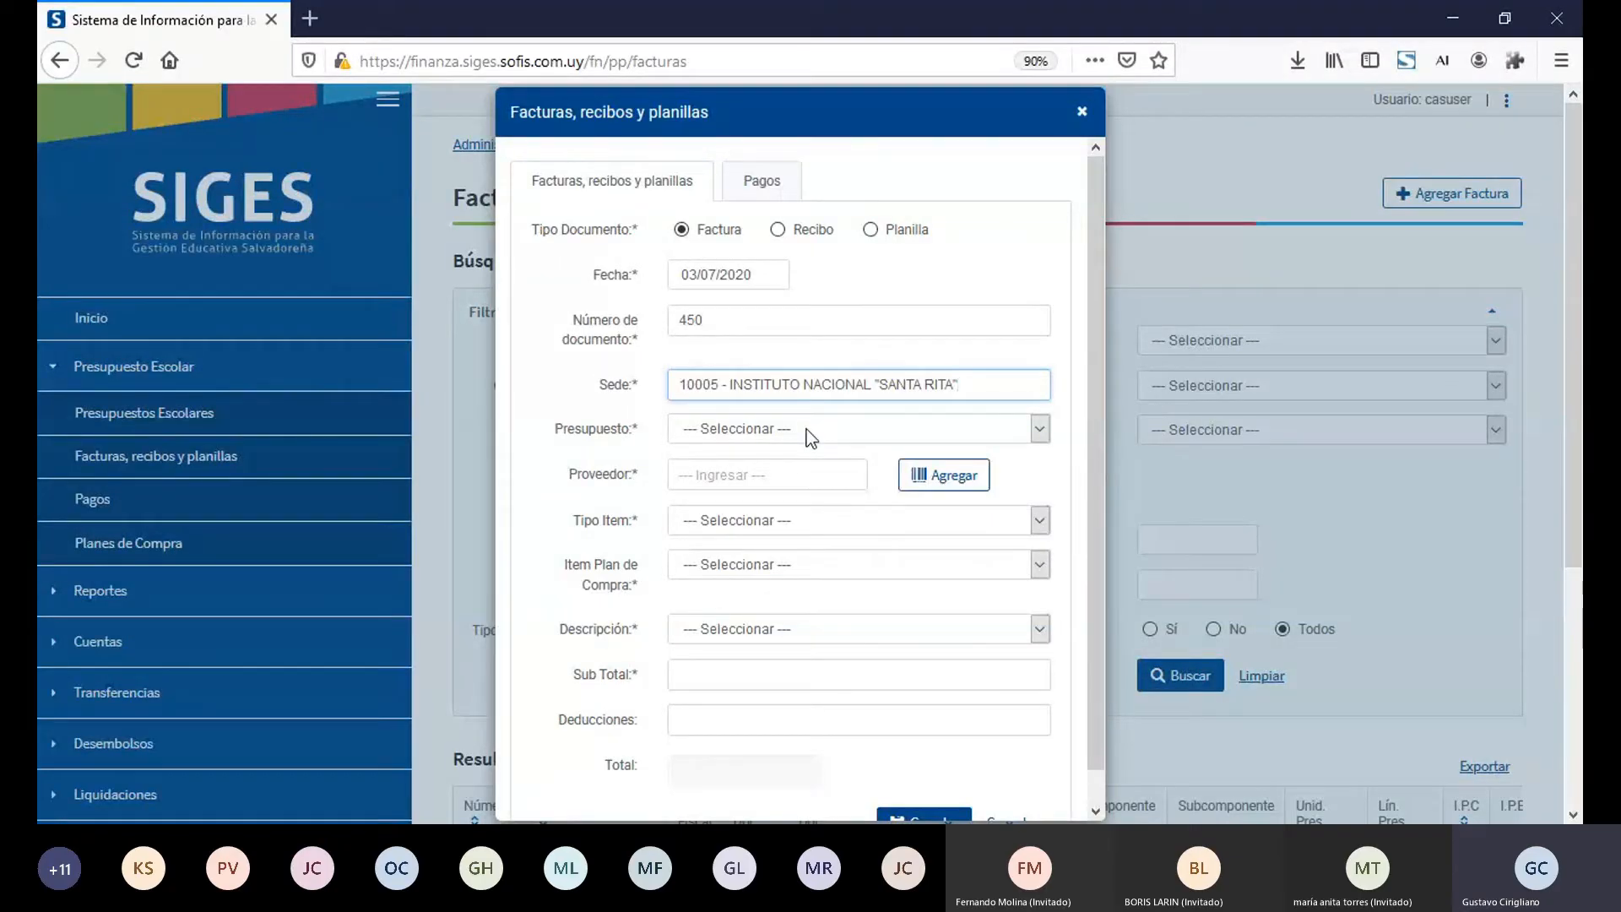
key("Tab")
key("Down")
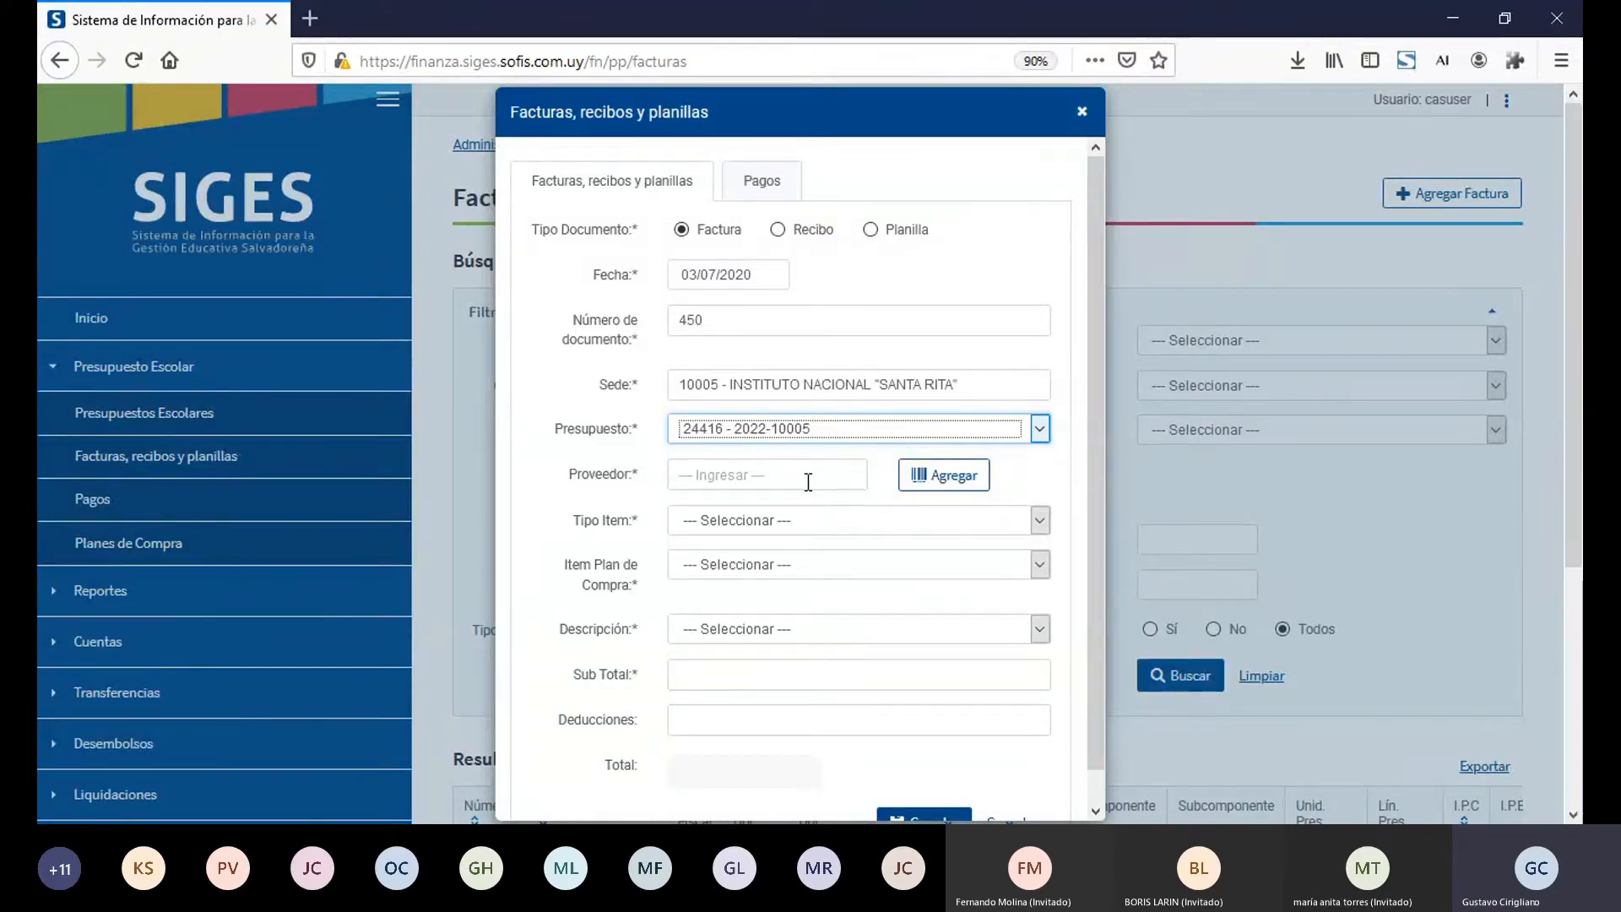
Step: Search for and choose Construcción S.A de C.V as the factura's Proveedor
left_click(808, 482)
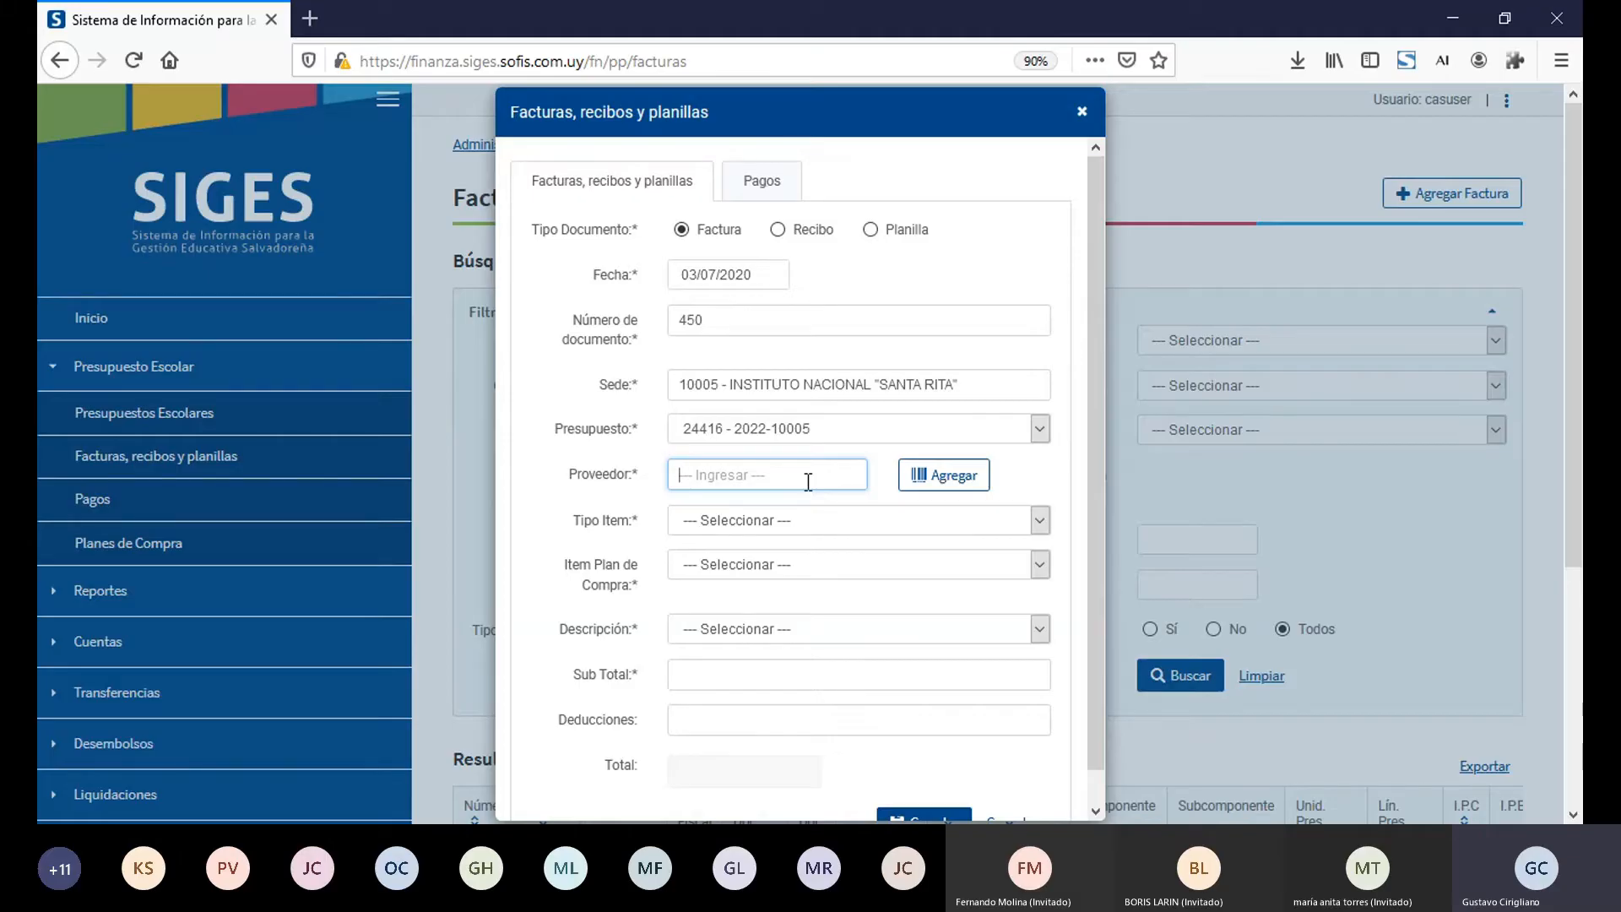
type("o")
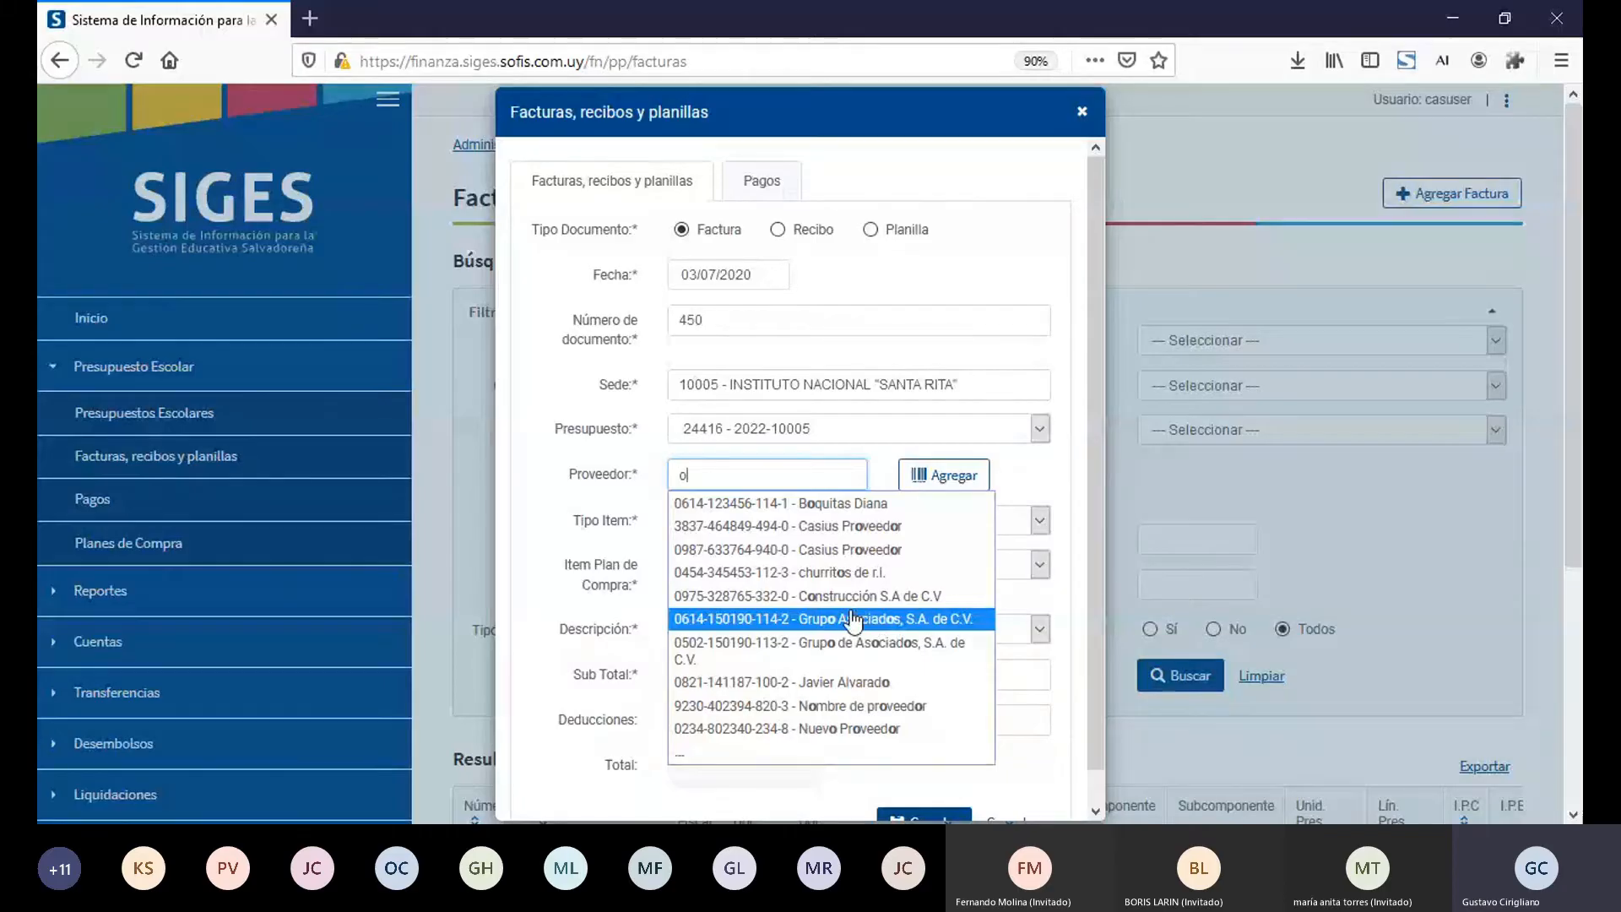
key("BackSpace")
type("Constru")
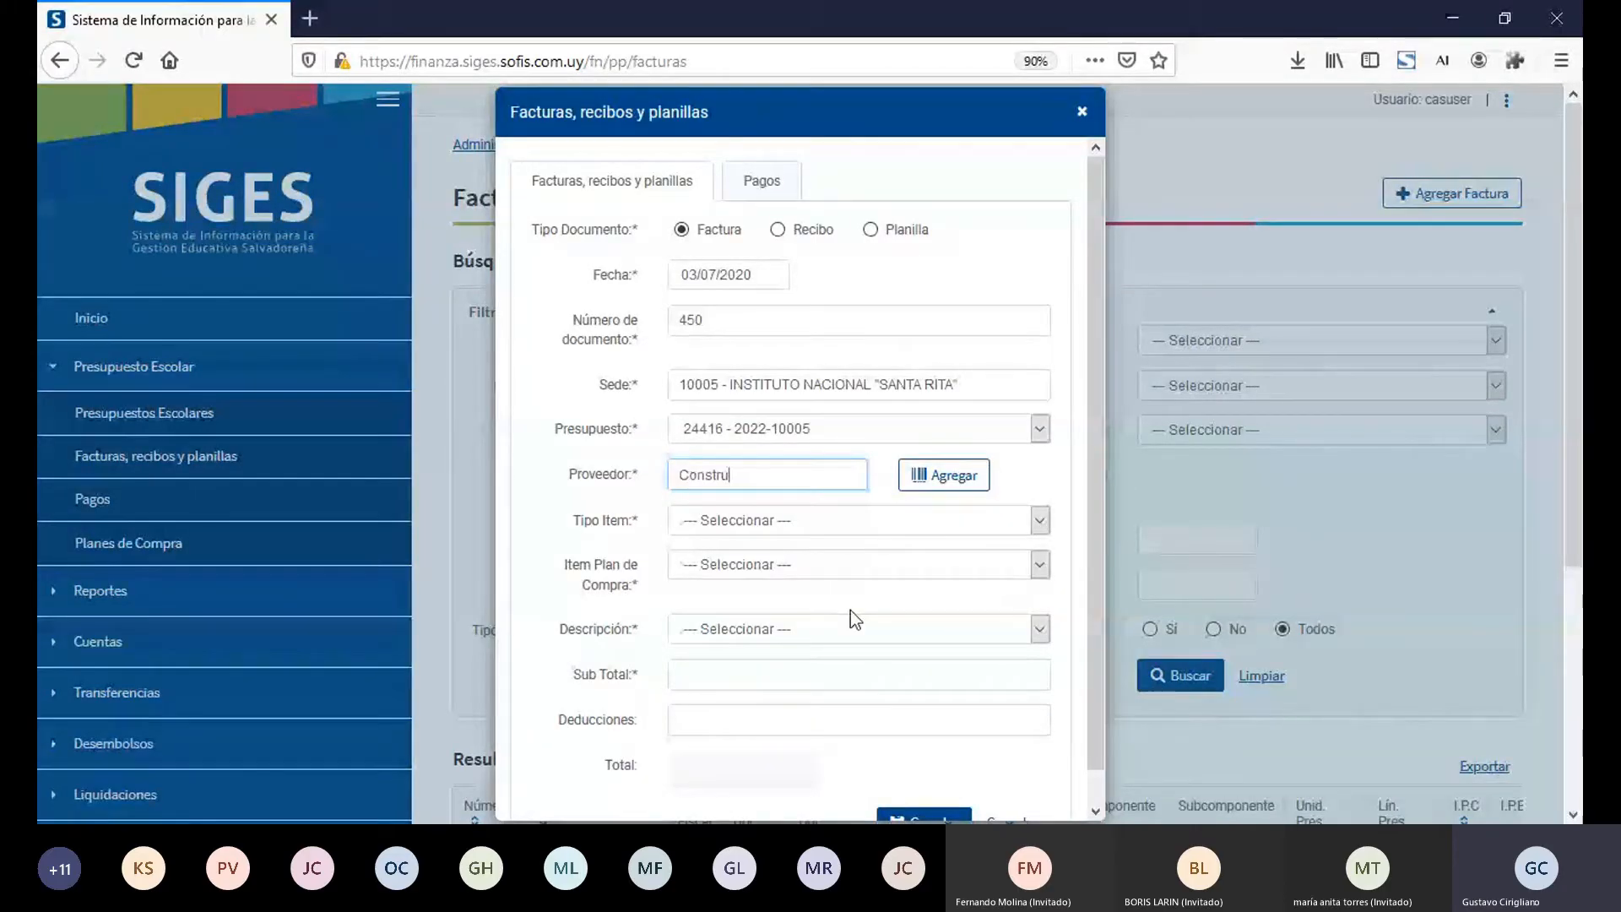
type("cc")
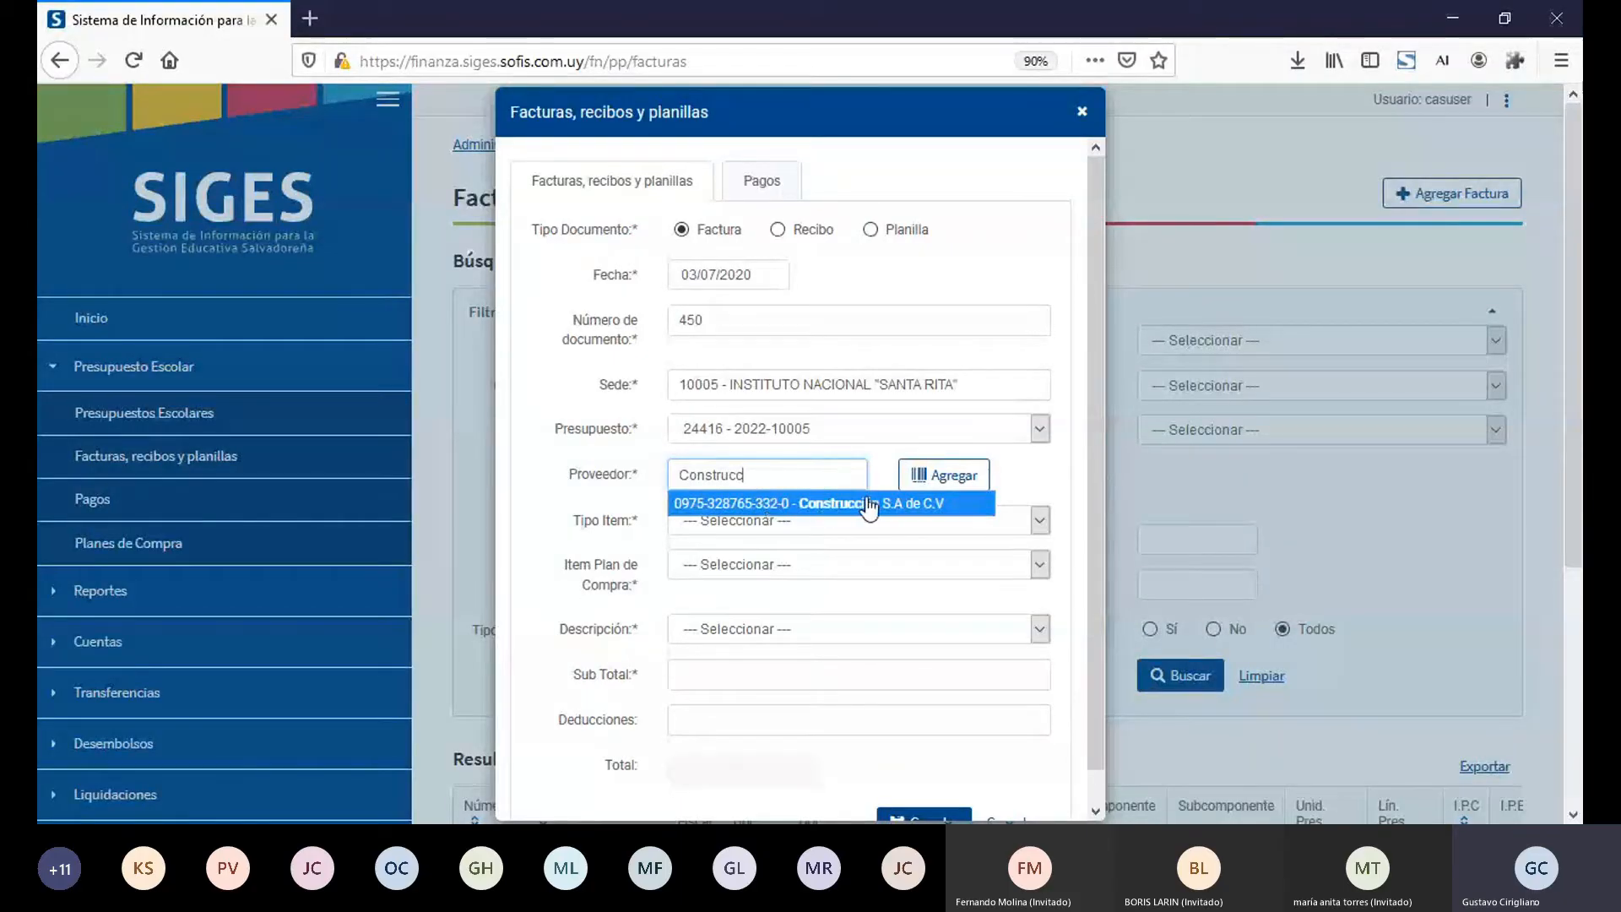
left_click(754, 505)
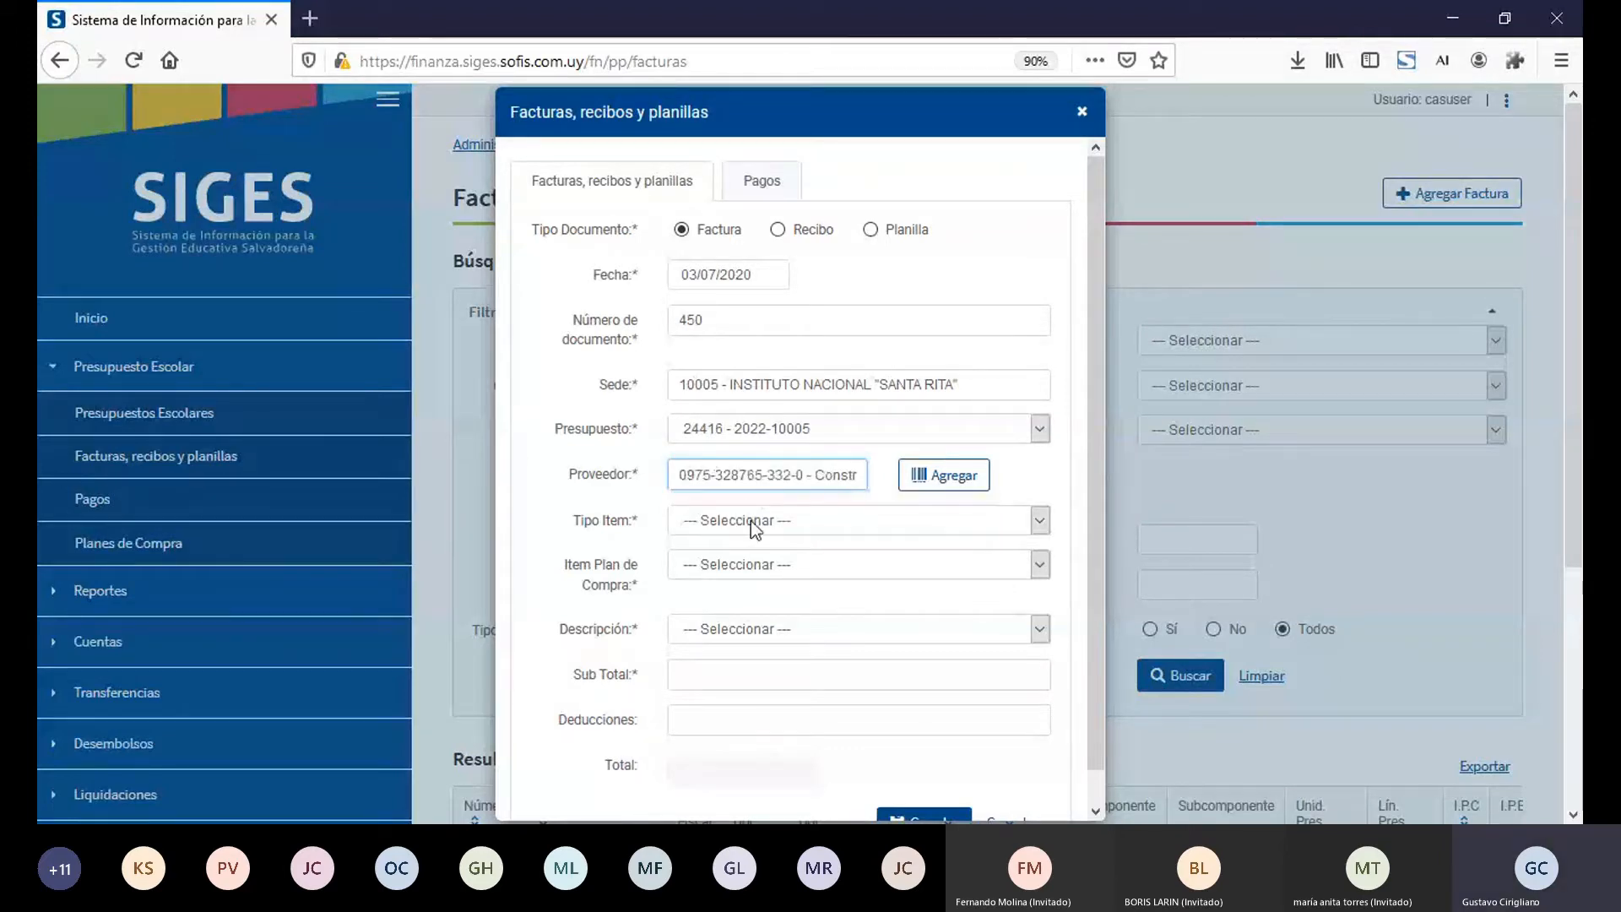
Step: Set Tipo Item to "Movimiento del Presupuesto sin Plan de Compras" and Descripción to "Alimentacion para la reunión"
left_click(752, 521)
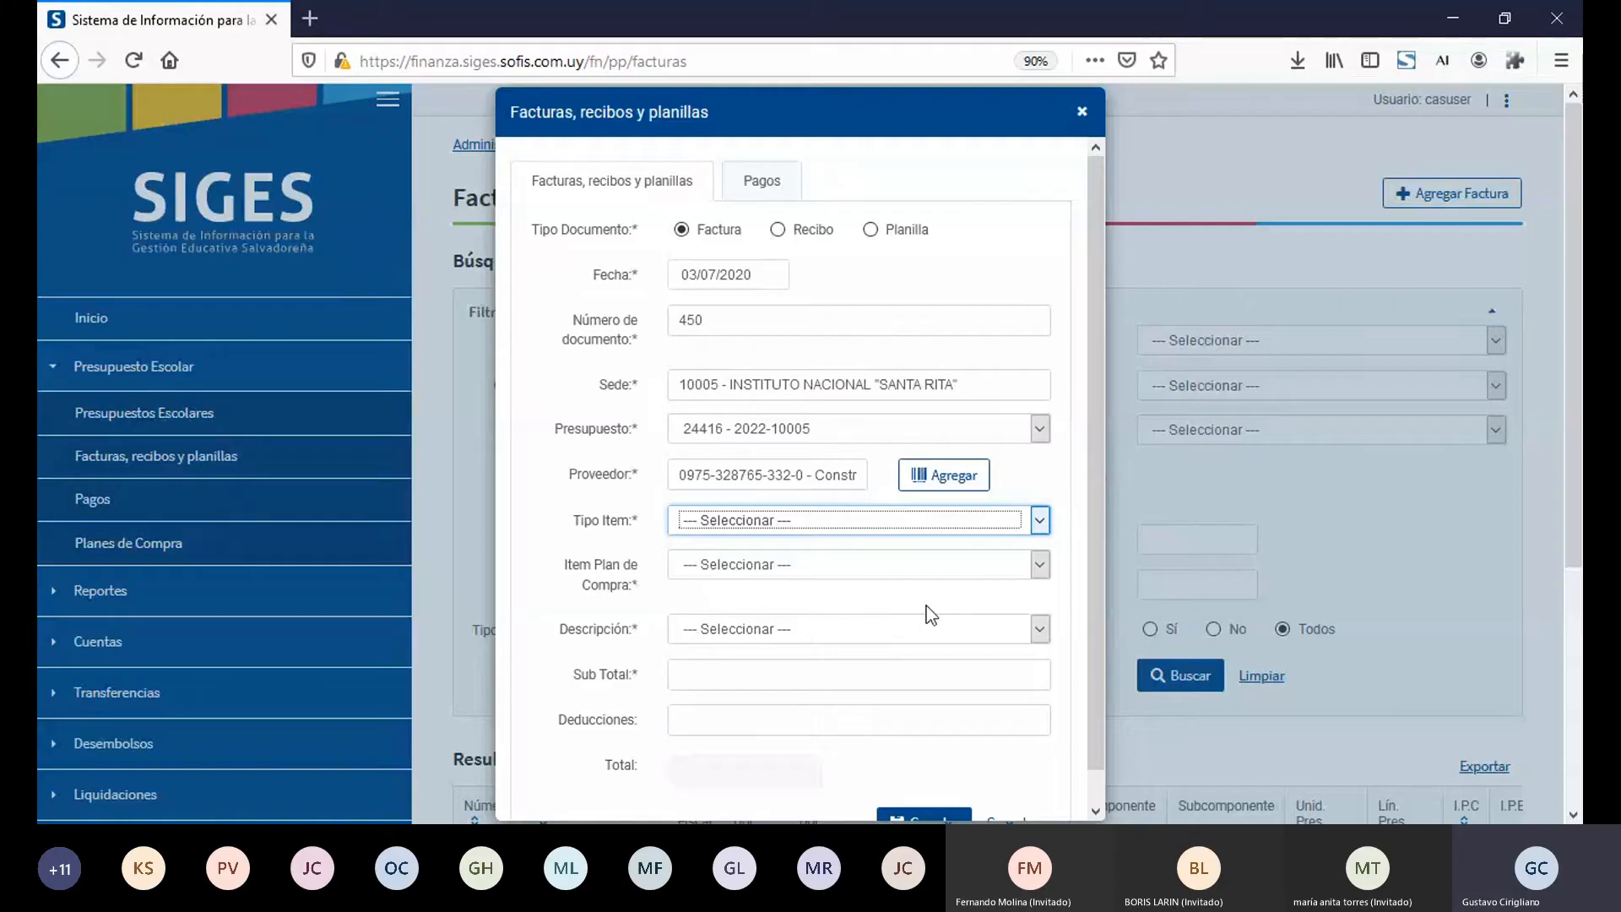
key("Down")
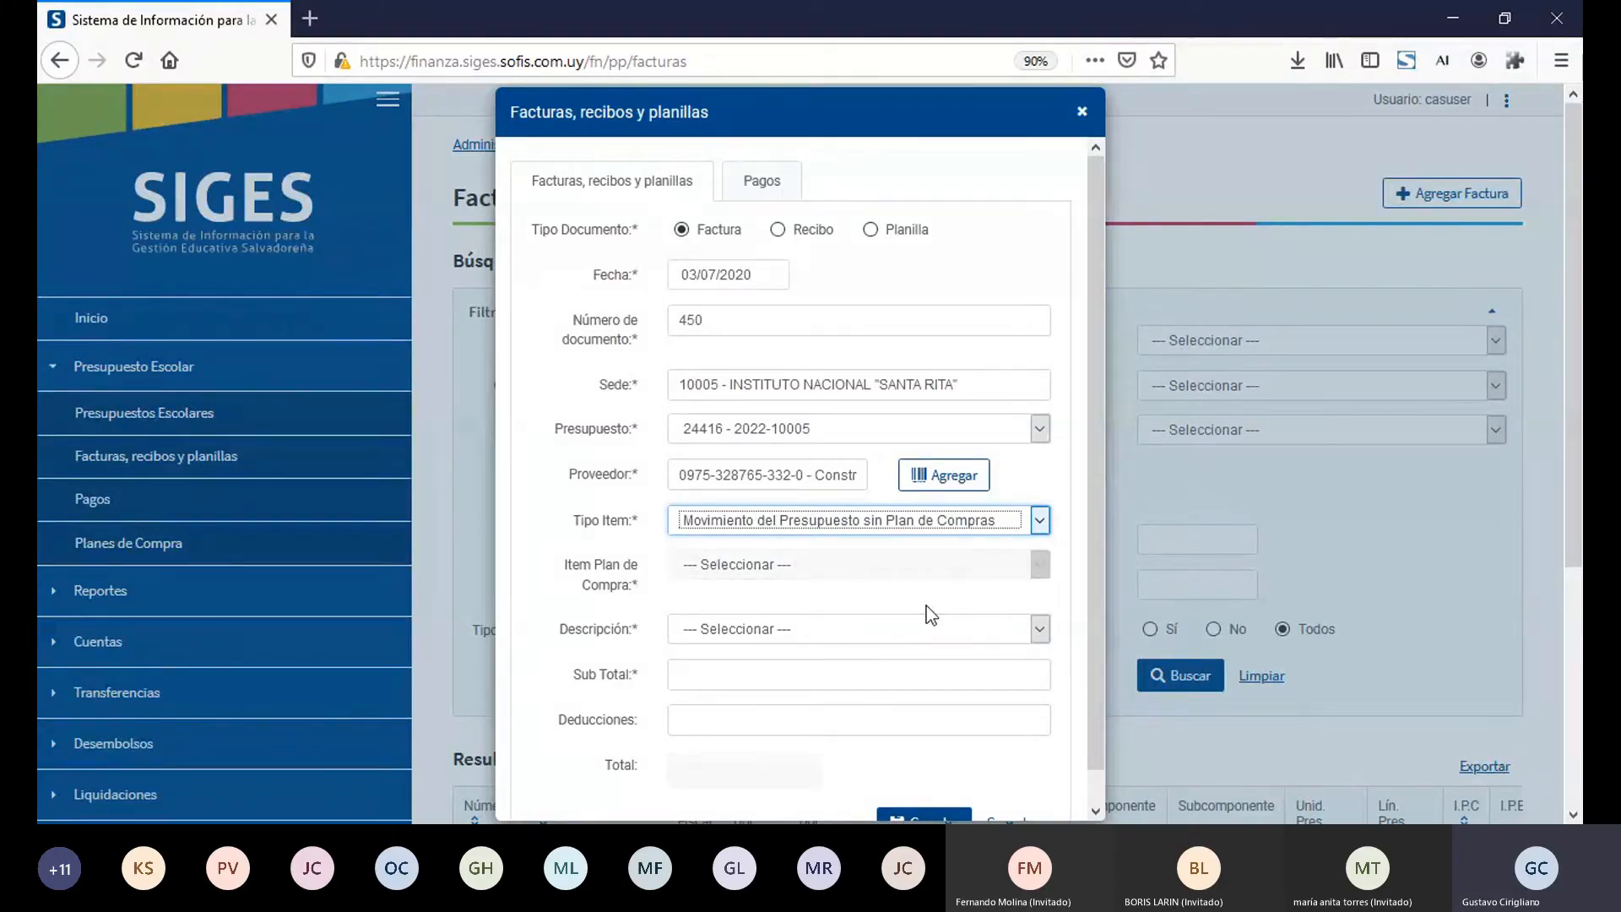
key("Tab")
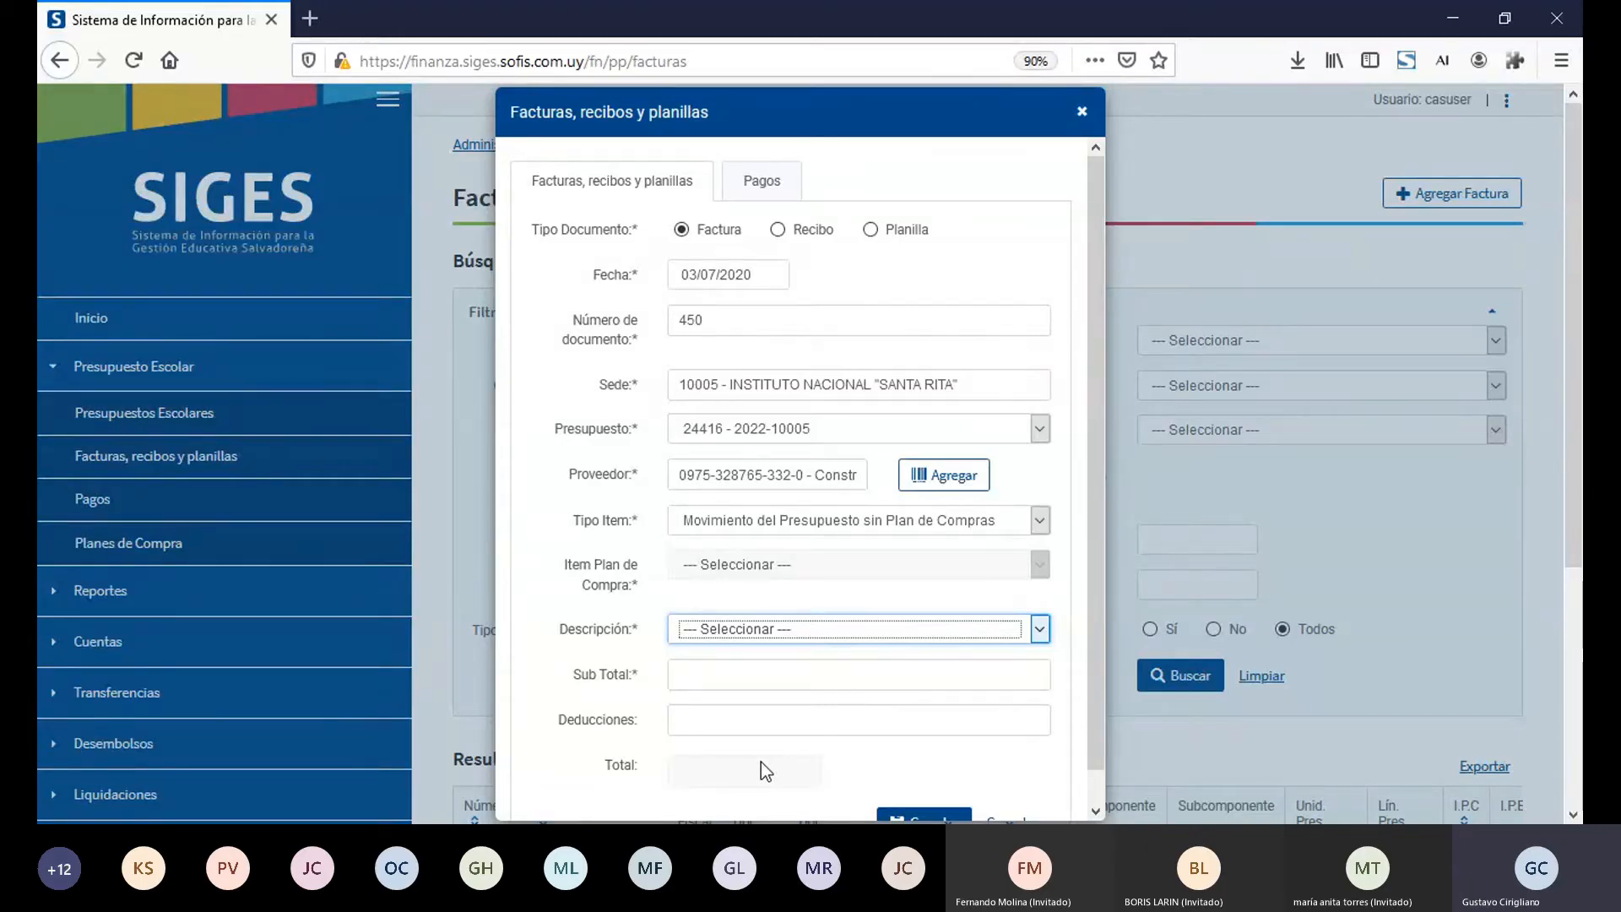
key("Down")
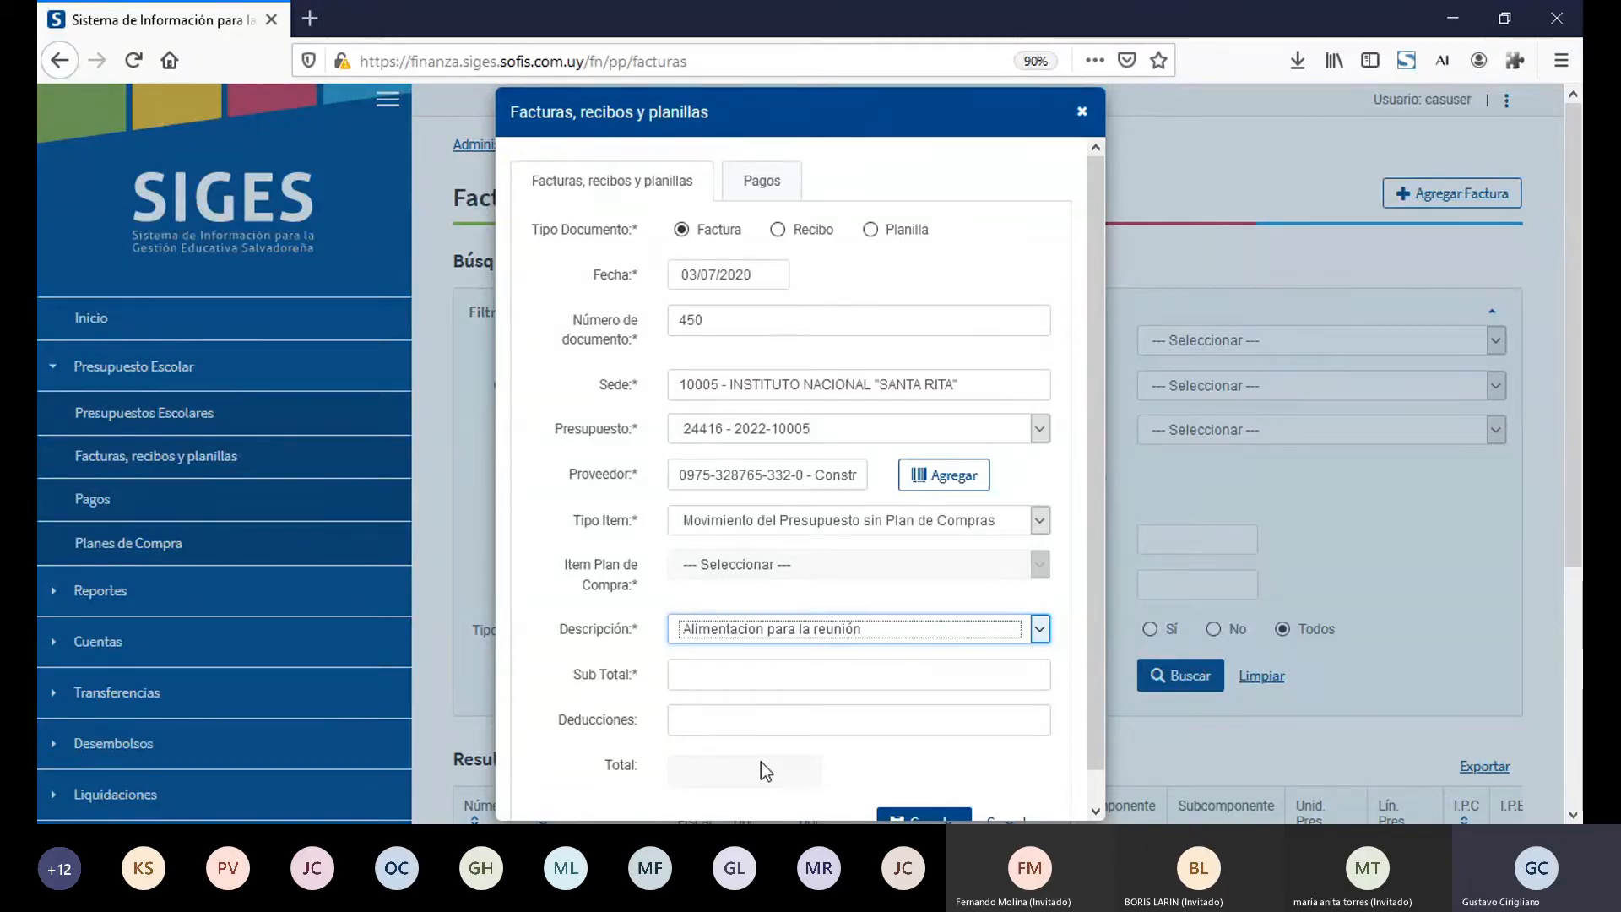
Step: Enter a Sub Total of 100,00 and Deducciones of 13 for the factura, and save it
left_click(713, 678)
type("100,00")
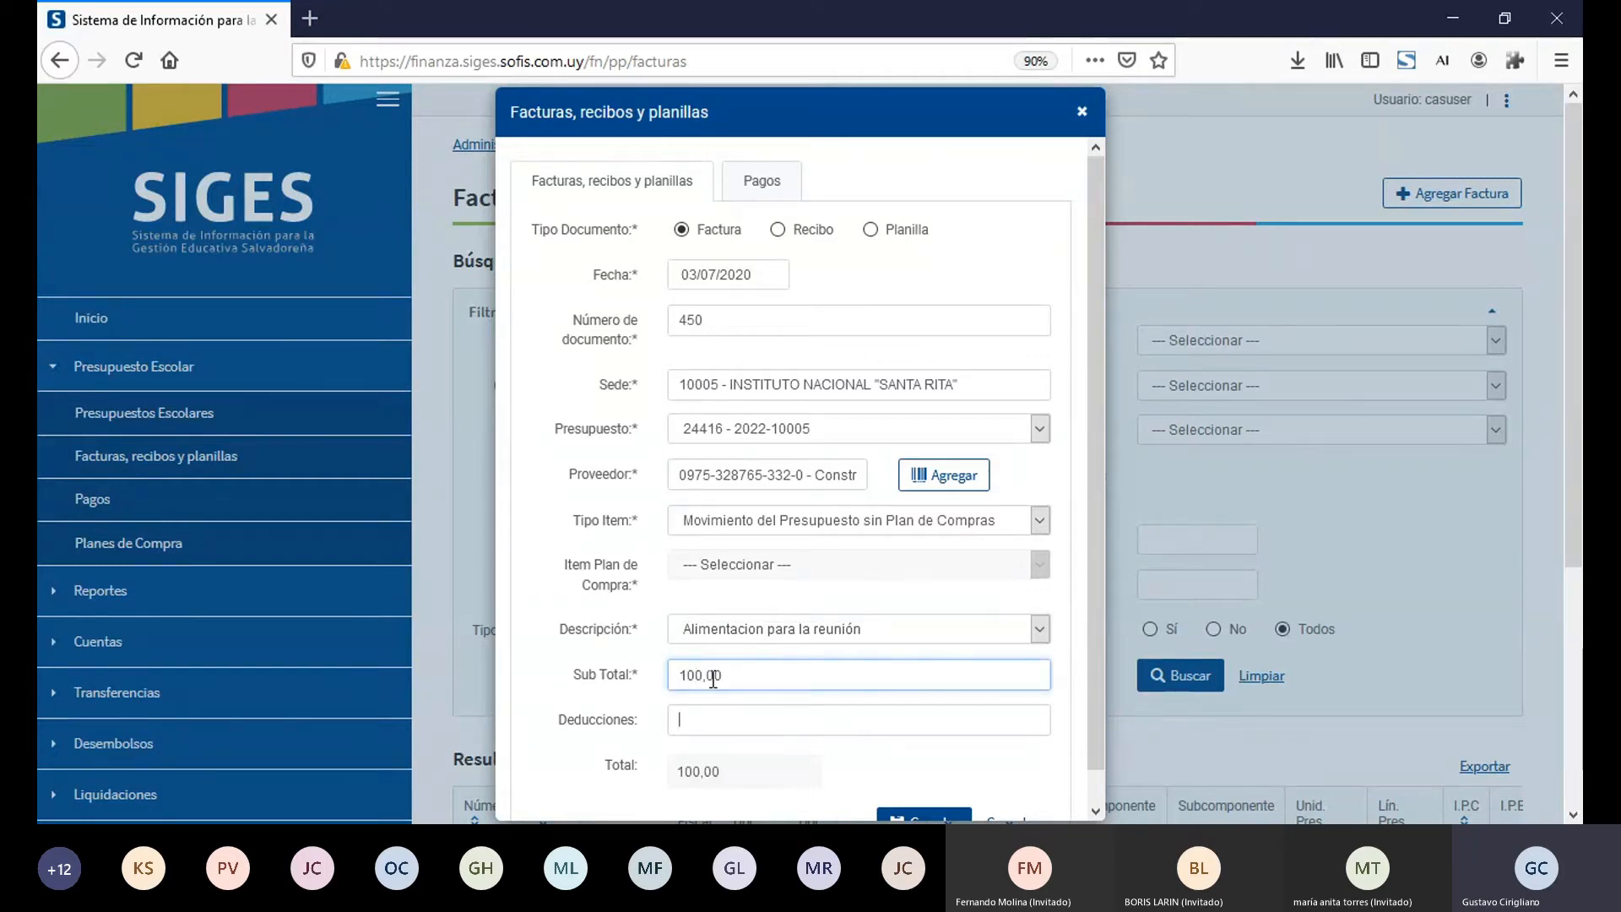
key("Tab")
type("13")
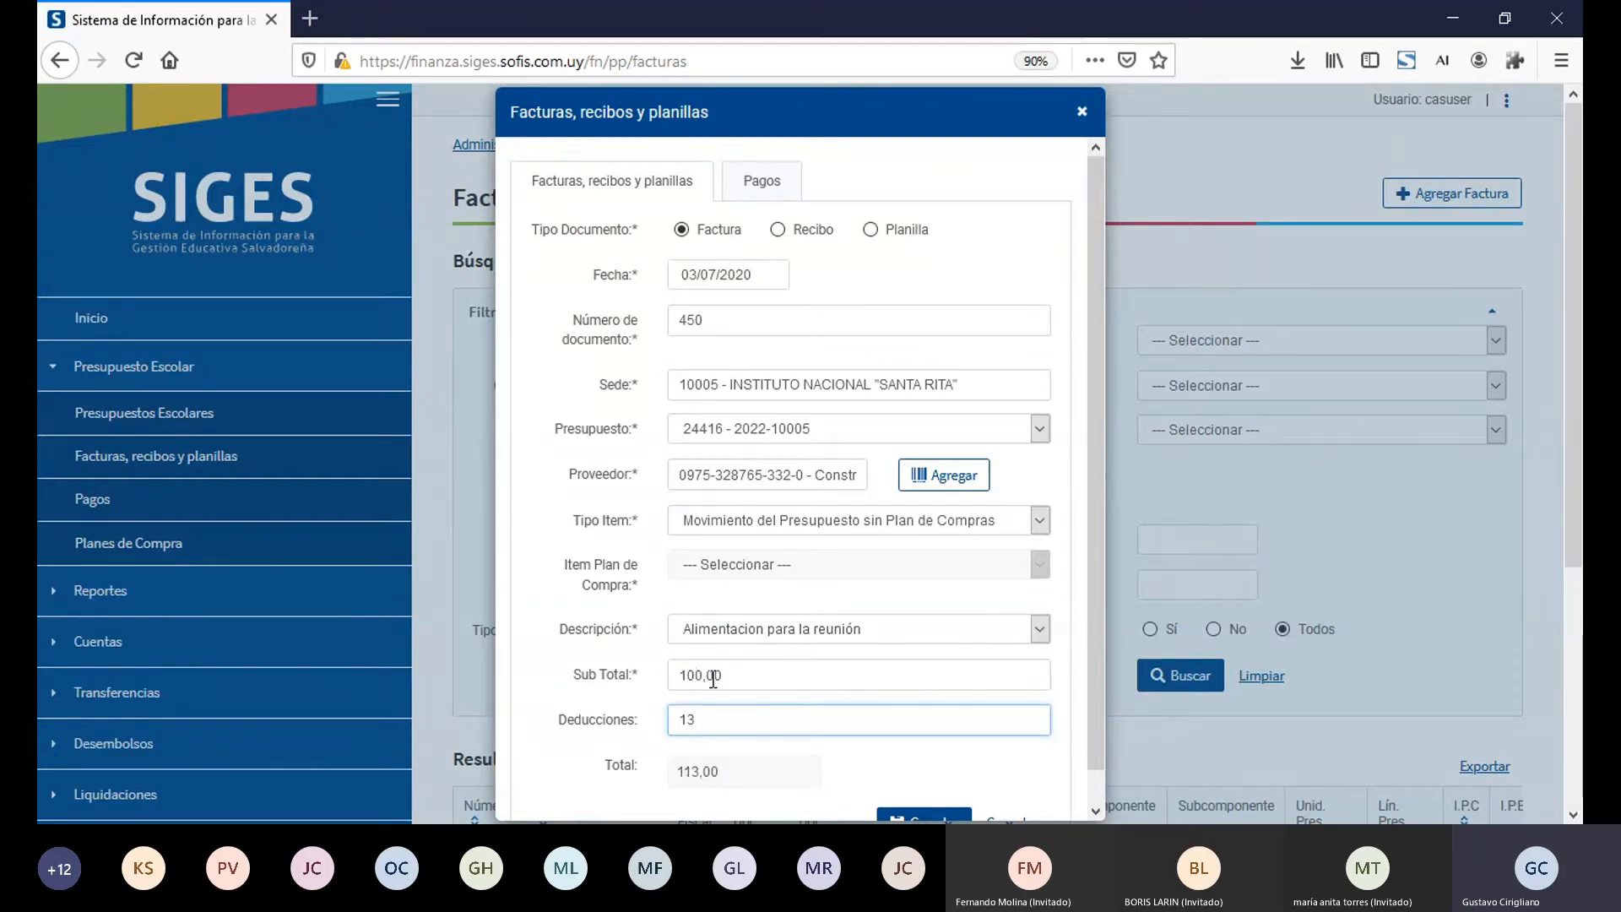
left_click(896, 818)
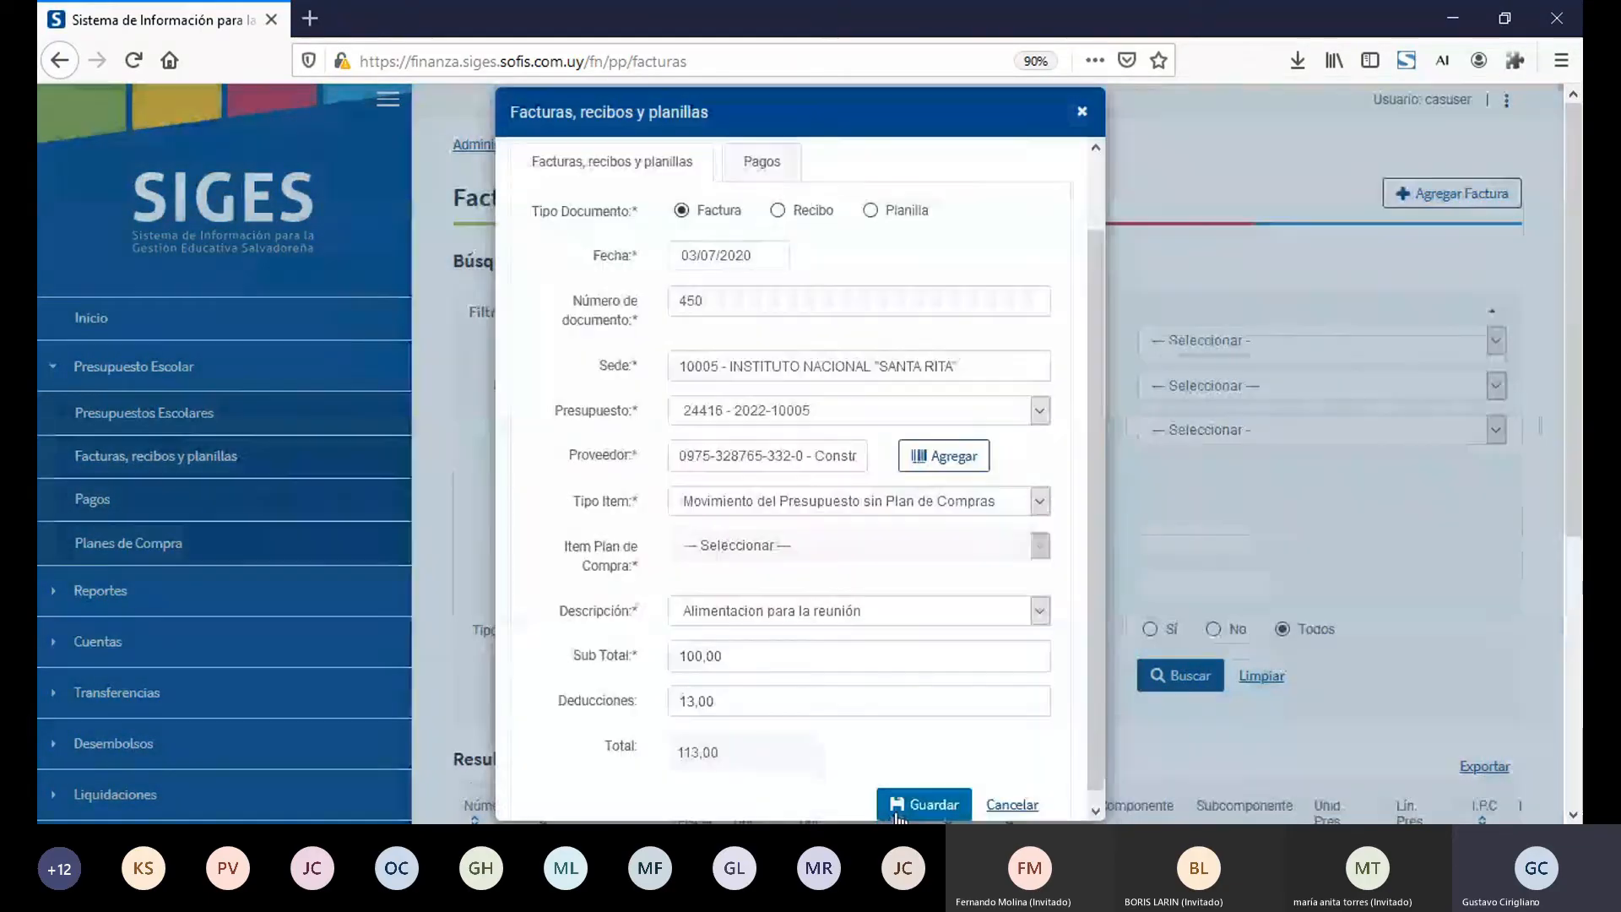
Step: Go to the payment data of factura 450 and set its Modo de pago to Cheque
left_click(770, 165)
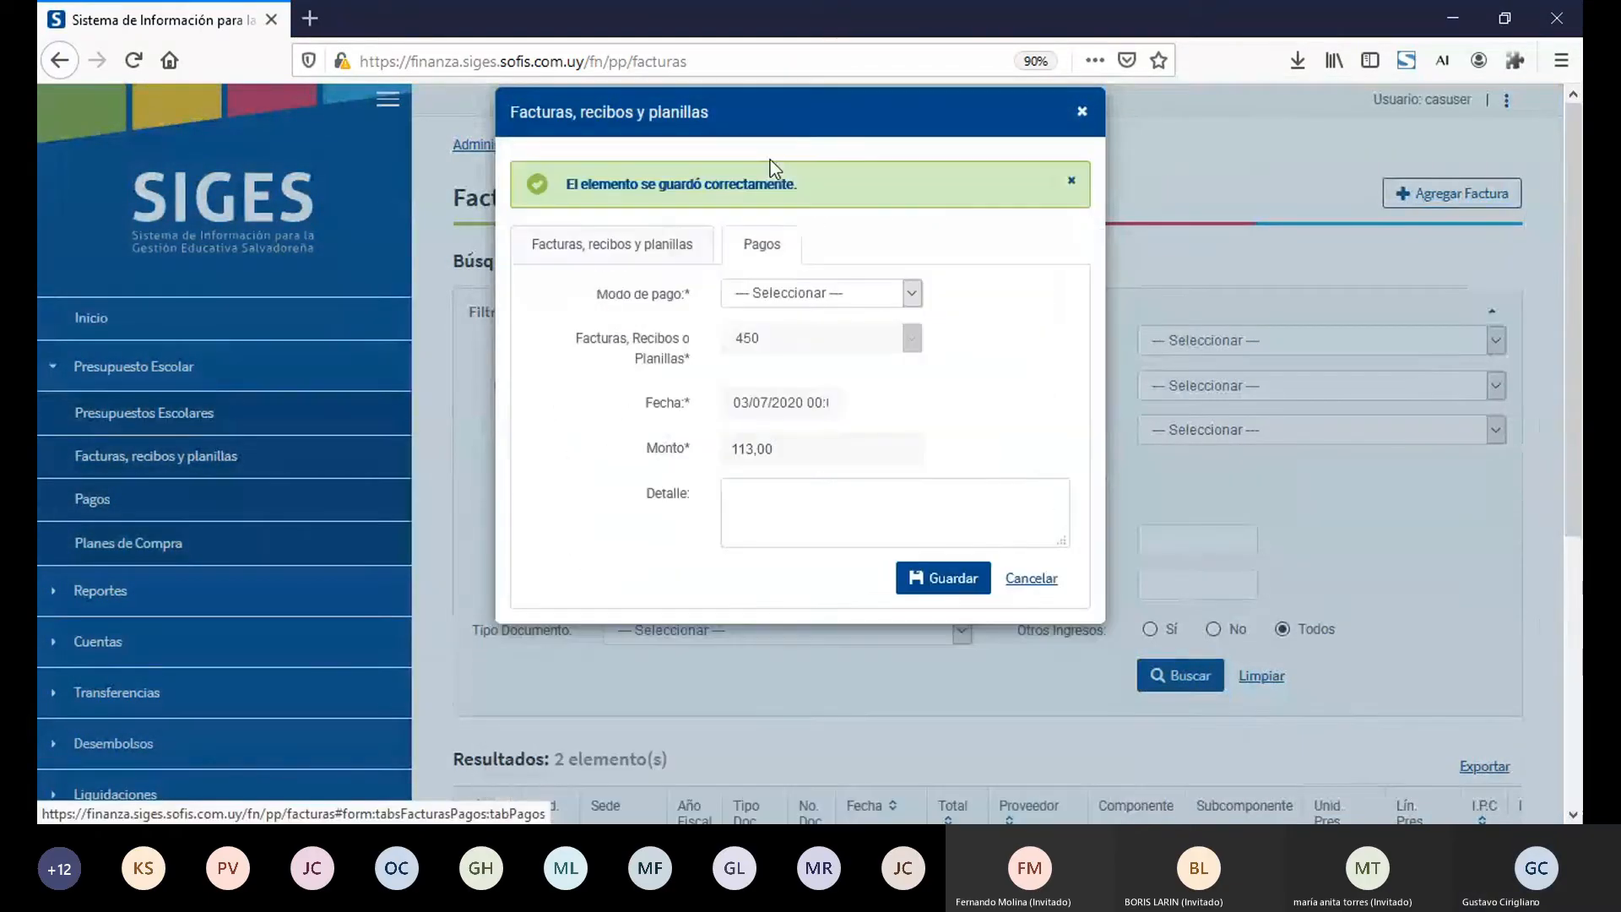
left_click(775, 293)
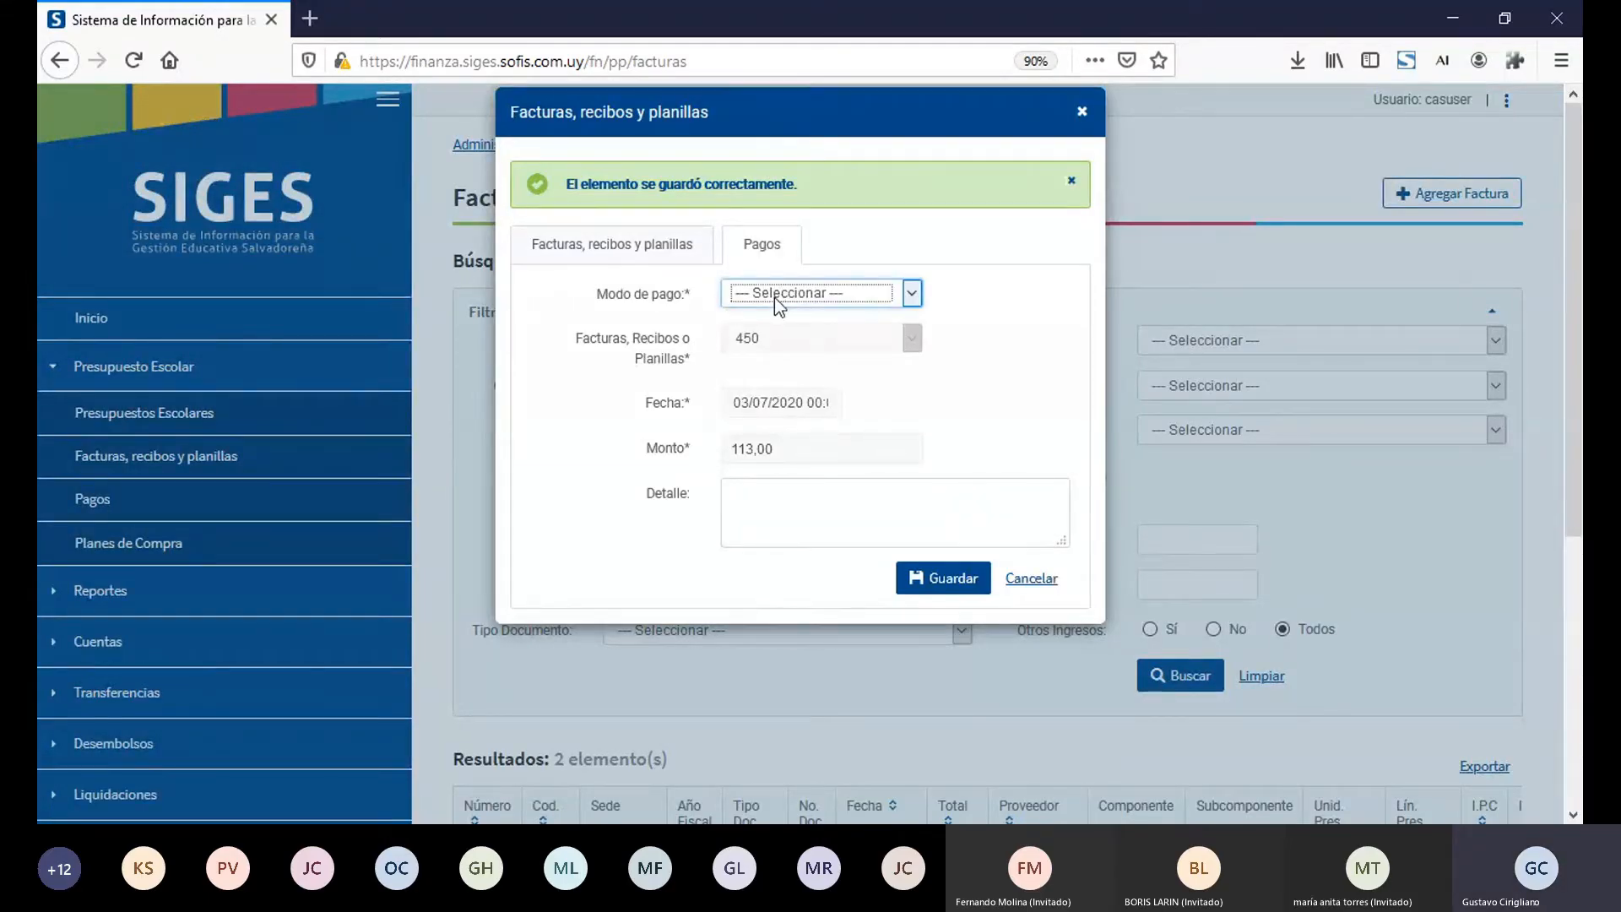
left_click(782, 355)
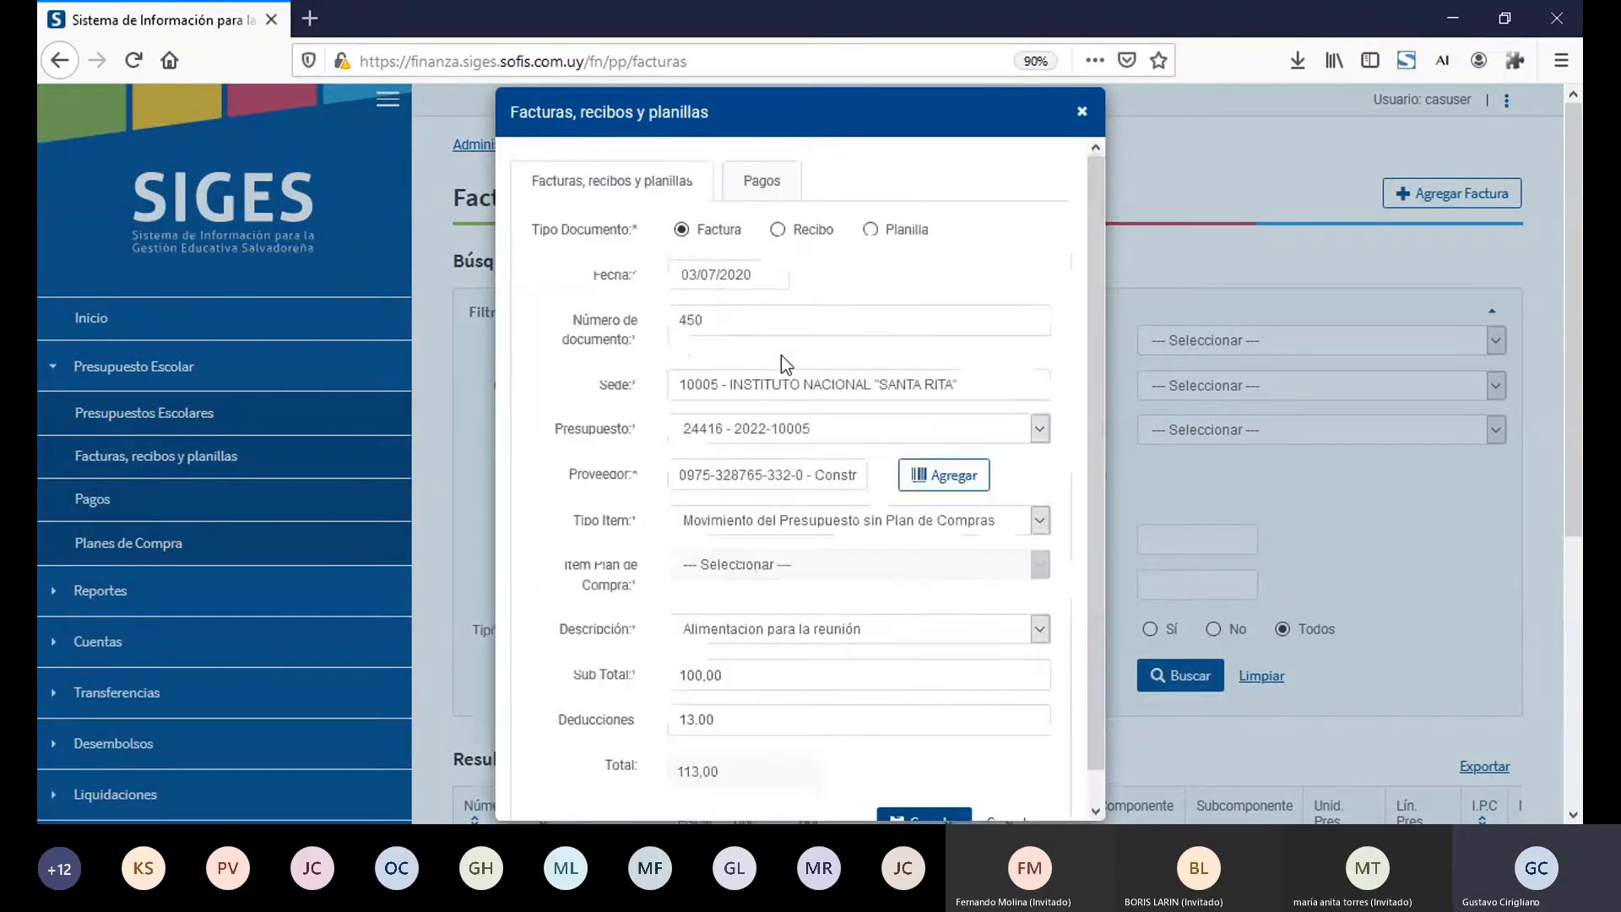
left_click(757, 183)
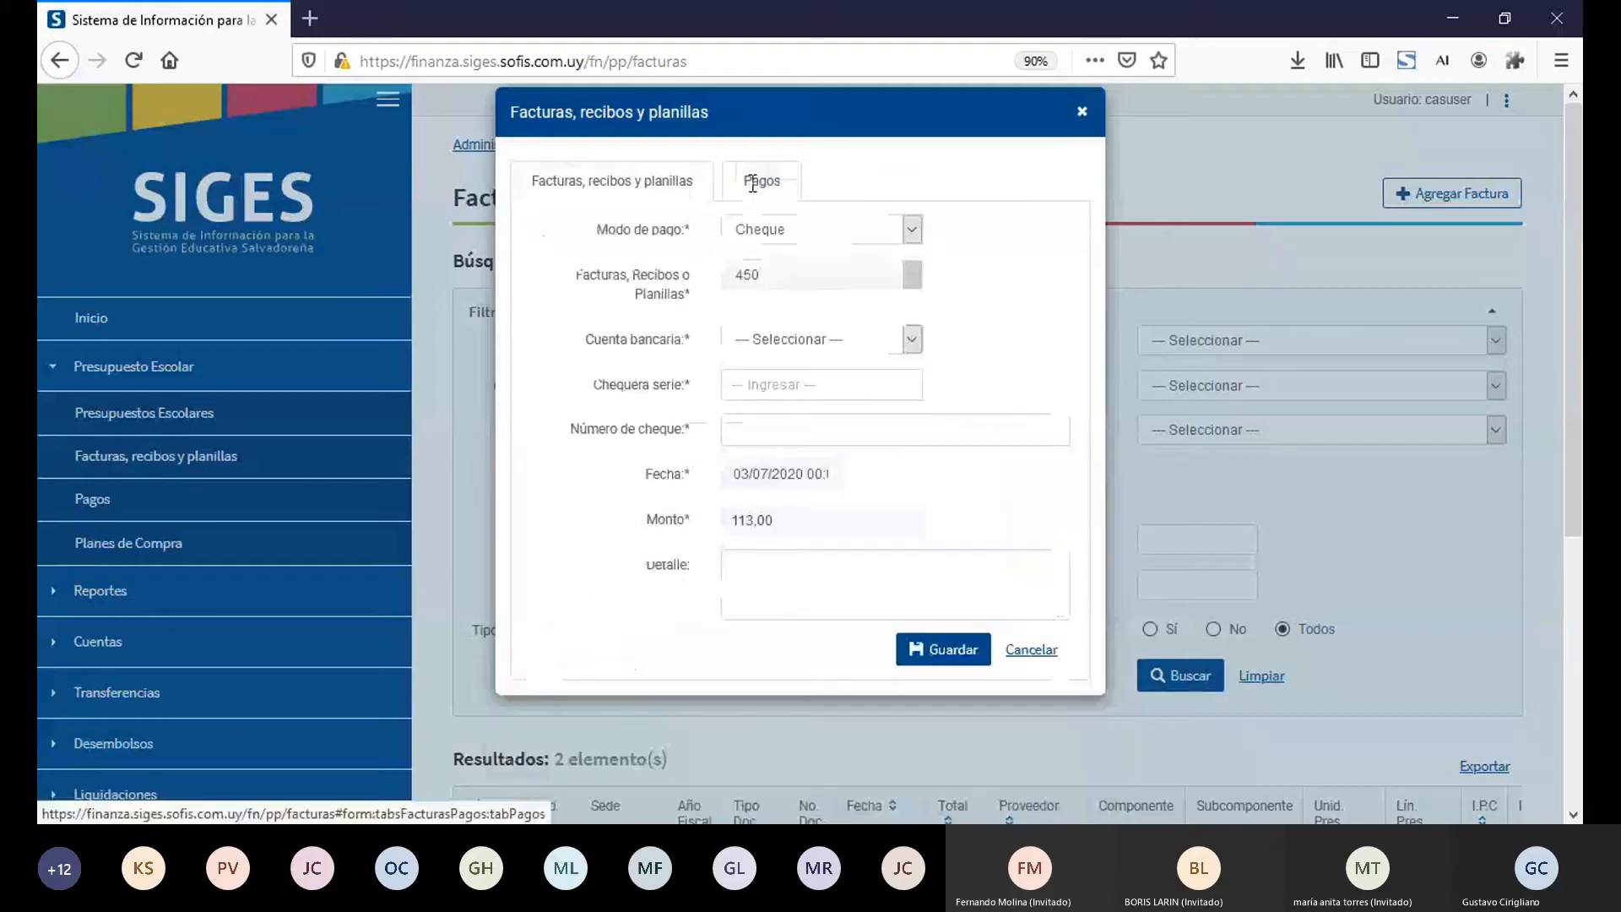
Step: Choose the school's first bank account for the payment, with Chequera serie A and Número de cheque 110
left_click(785, 341)
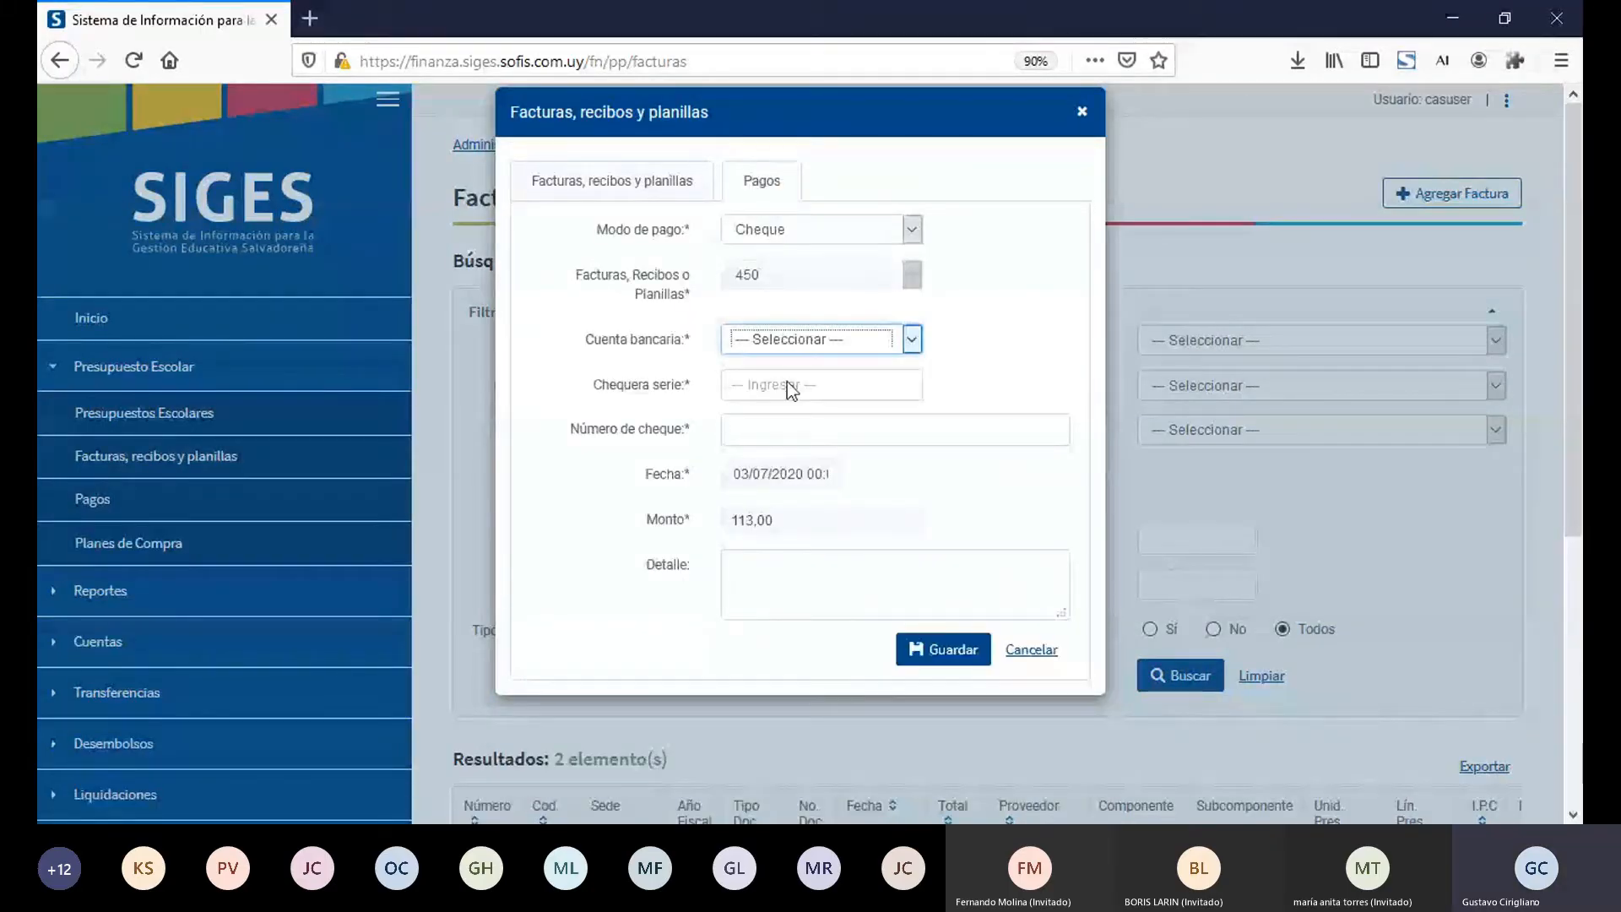
key("Down")
left_click(813, 389)
type("A")
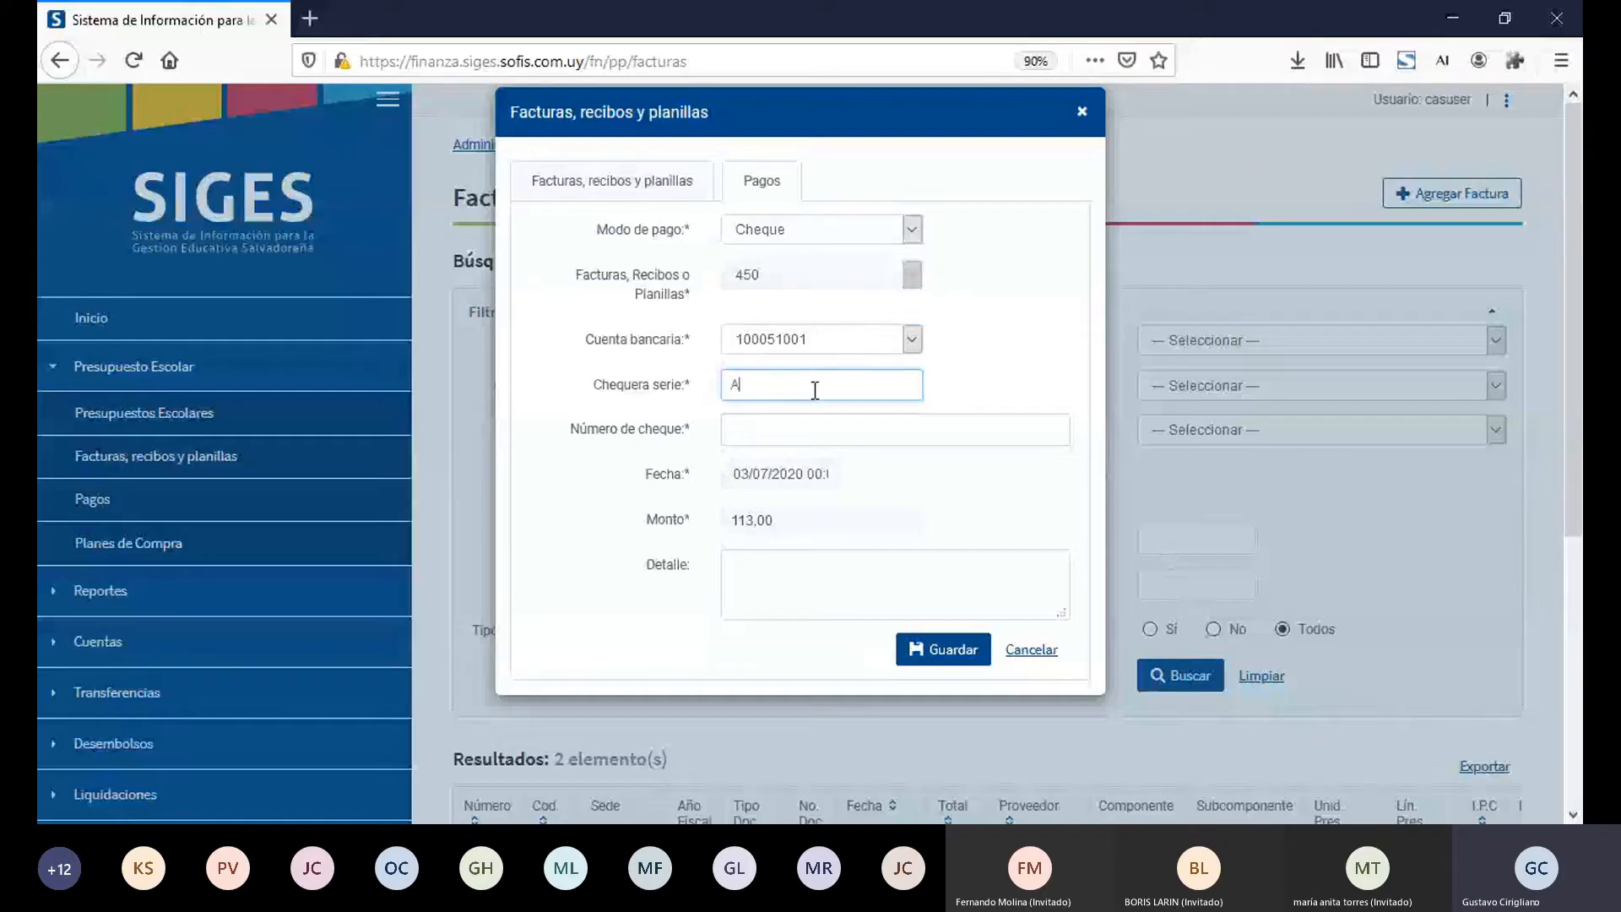
left_click(815, 413)
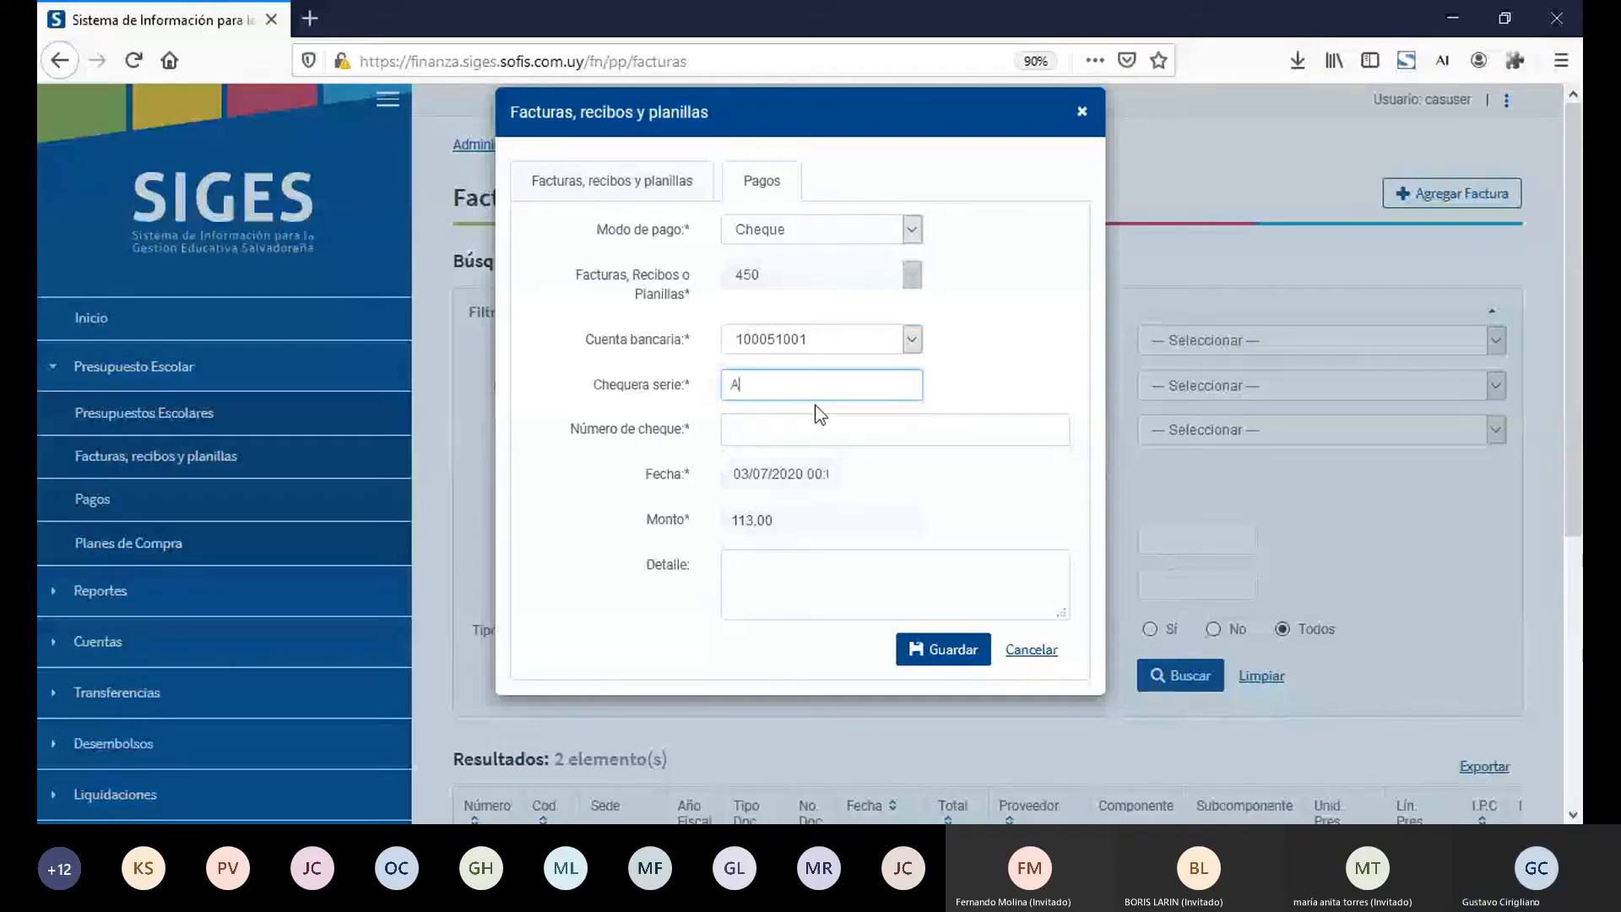
type("110")
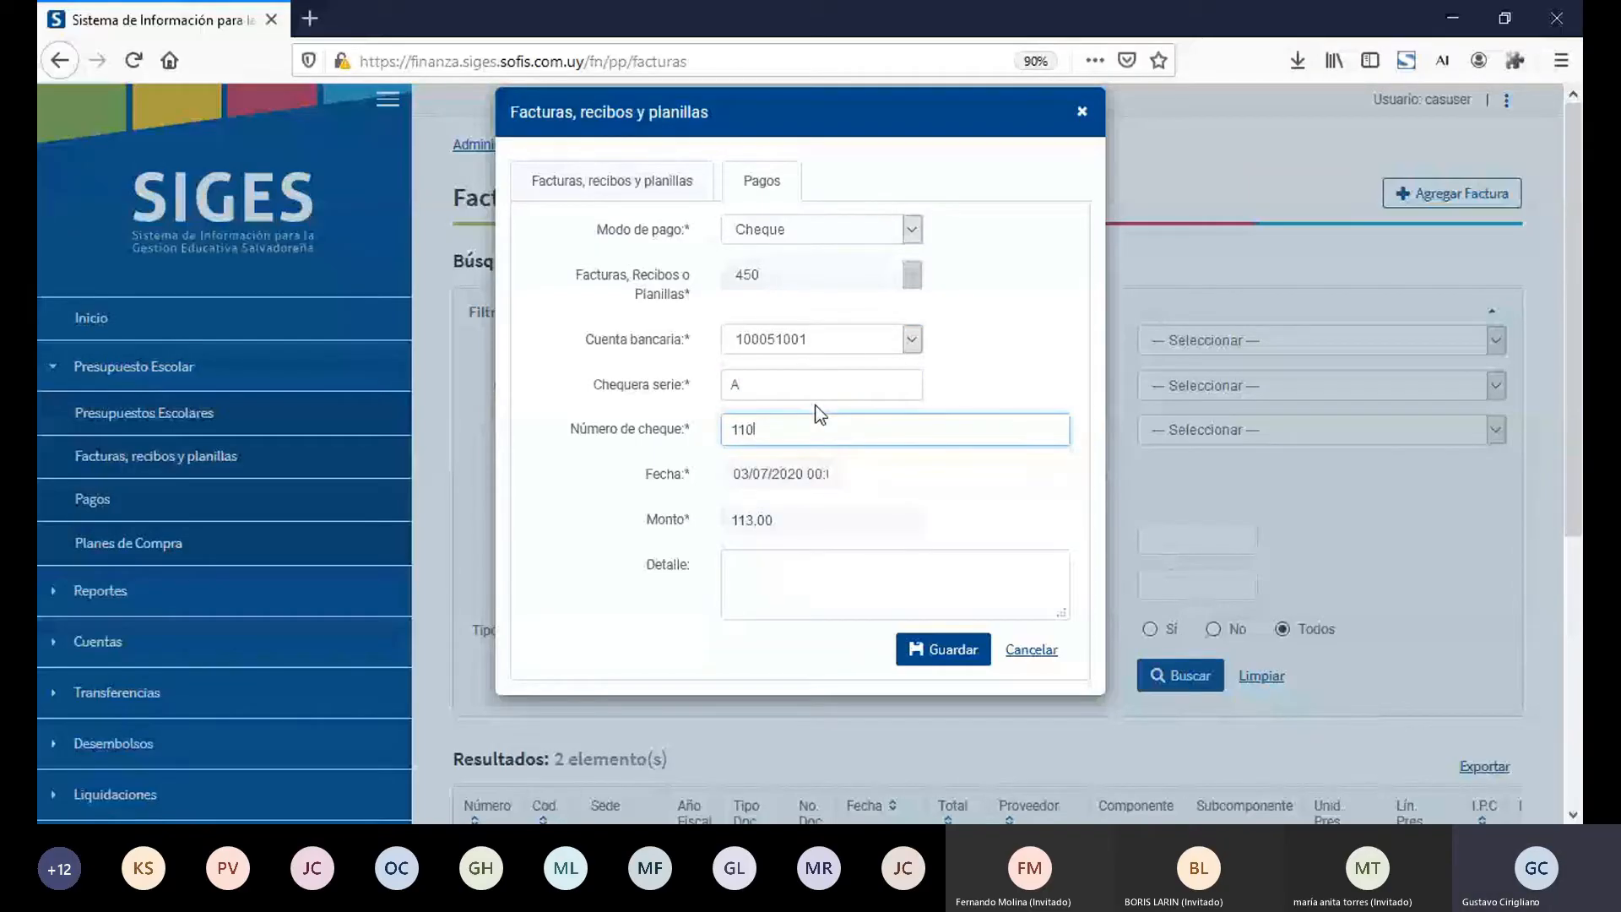
Step: Add the payment detail "Pago del total de la factura.", save the payment and check factura 450 in the results list
left_click(804, 570)
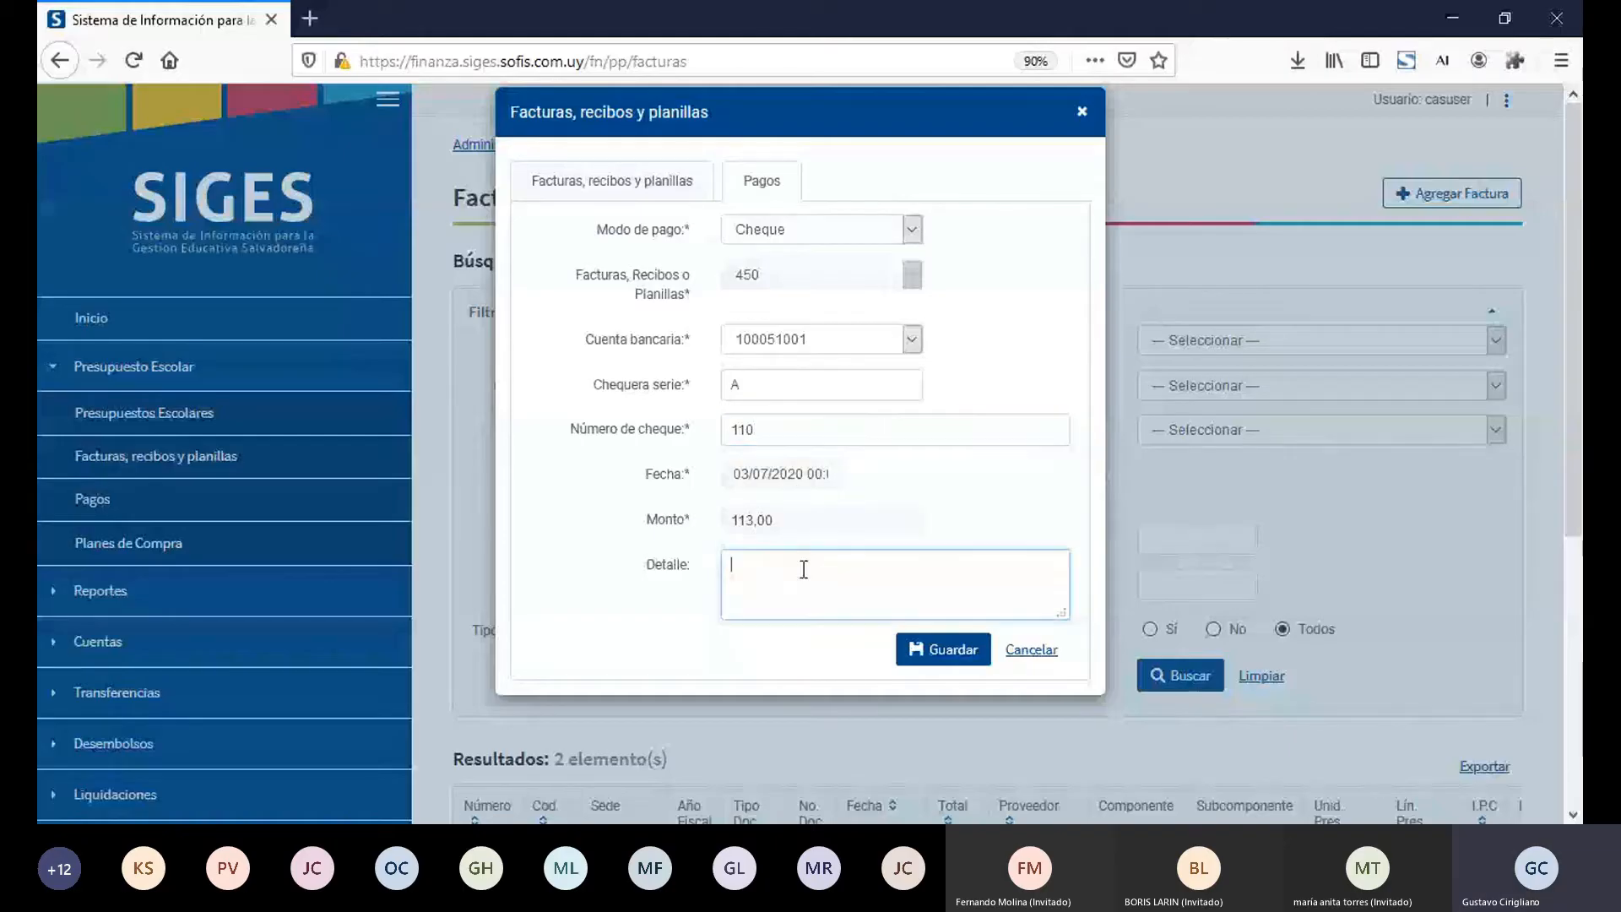
type("Pago del total de la f")
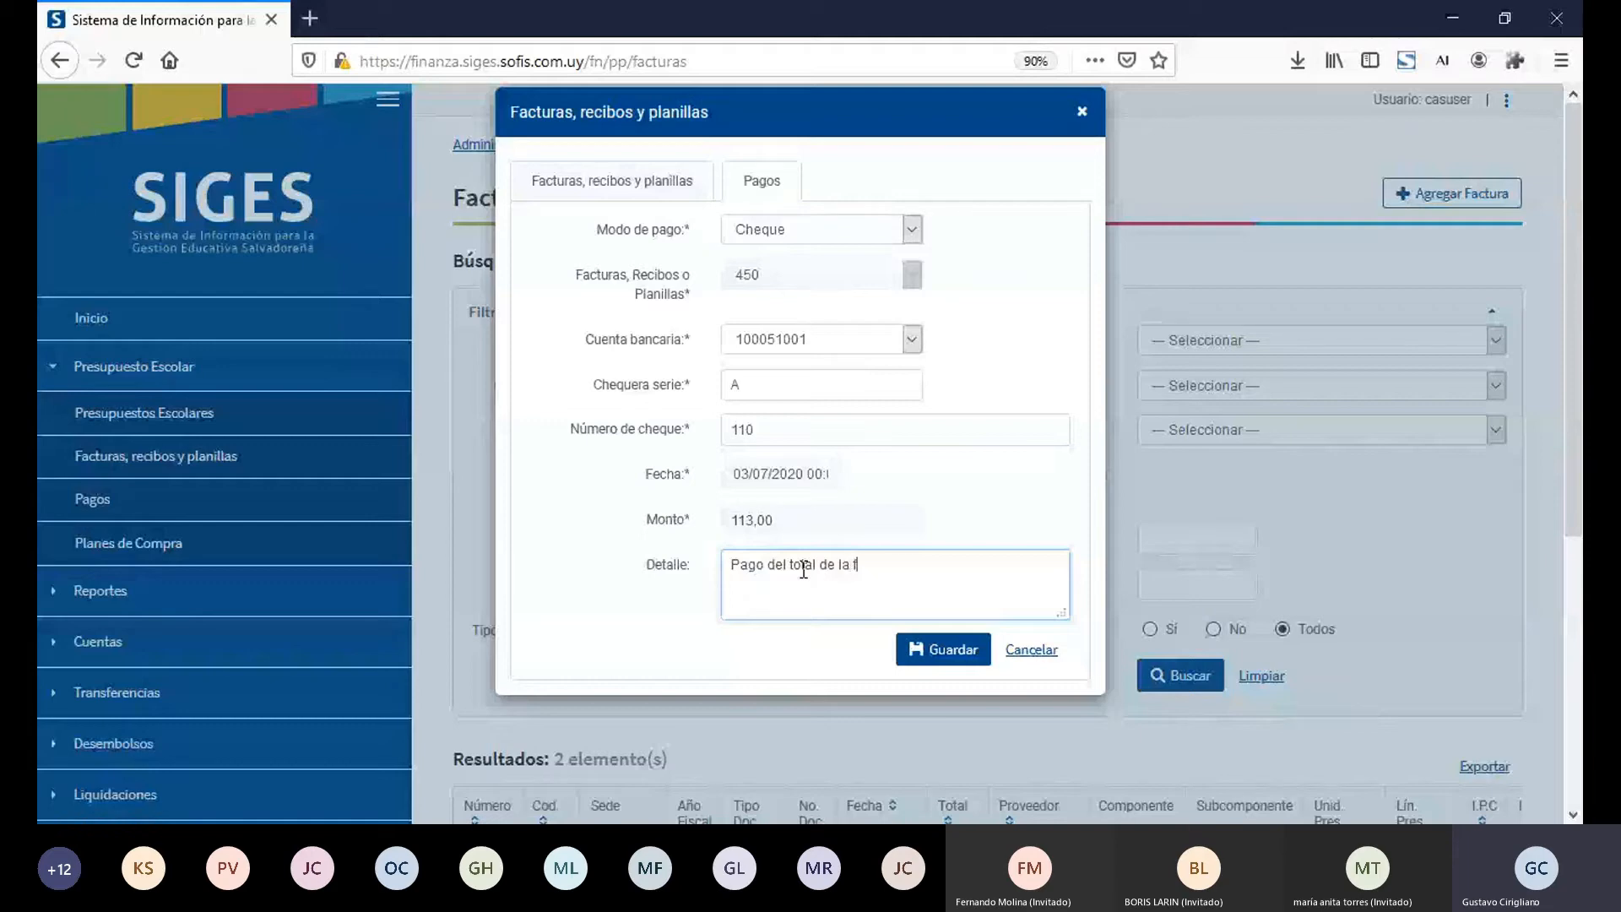
type("actura.")
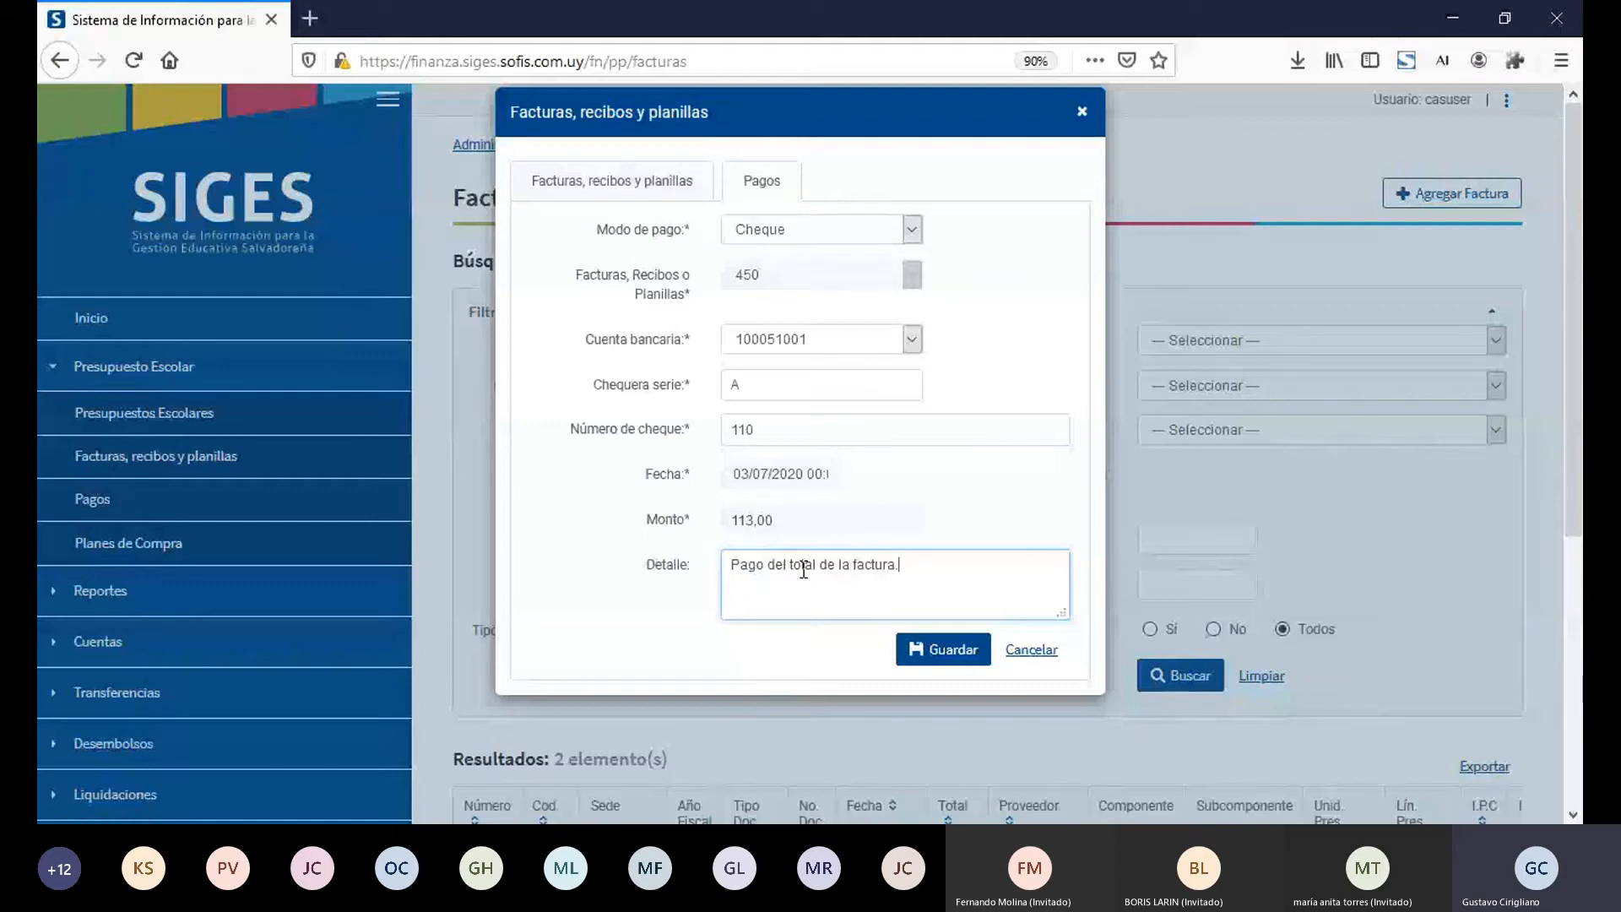
left_click(940, 650)
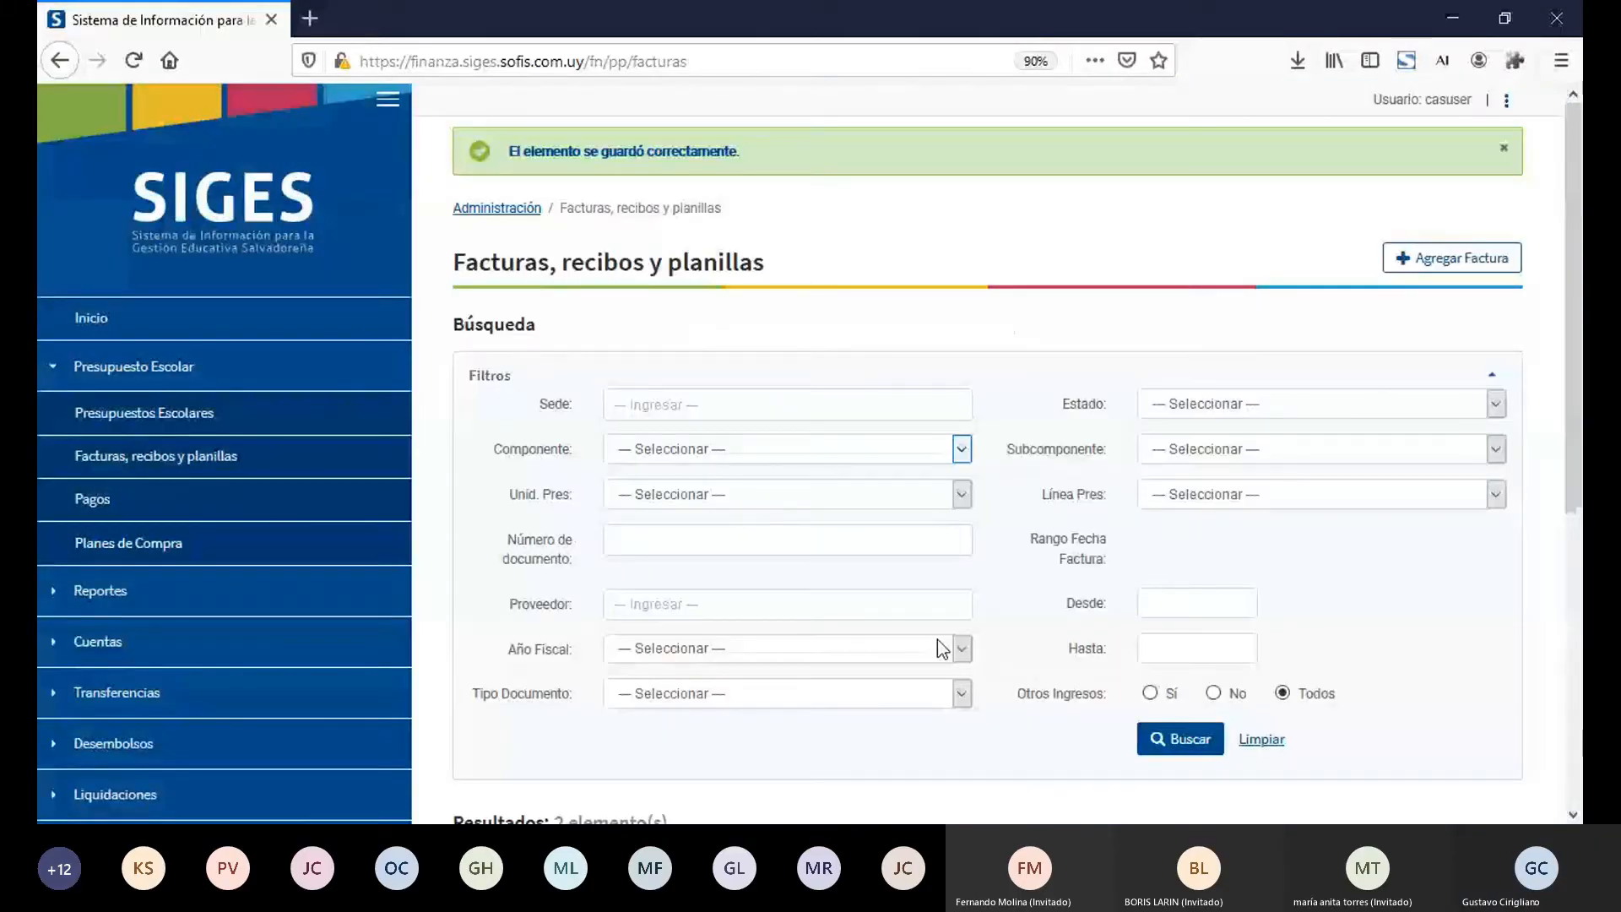
left_click_drag(1574, 426, 1580, 726)
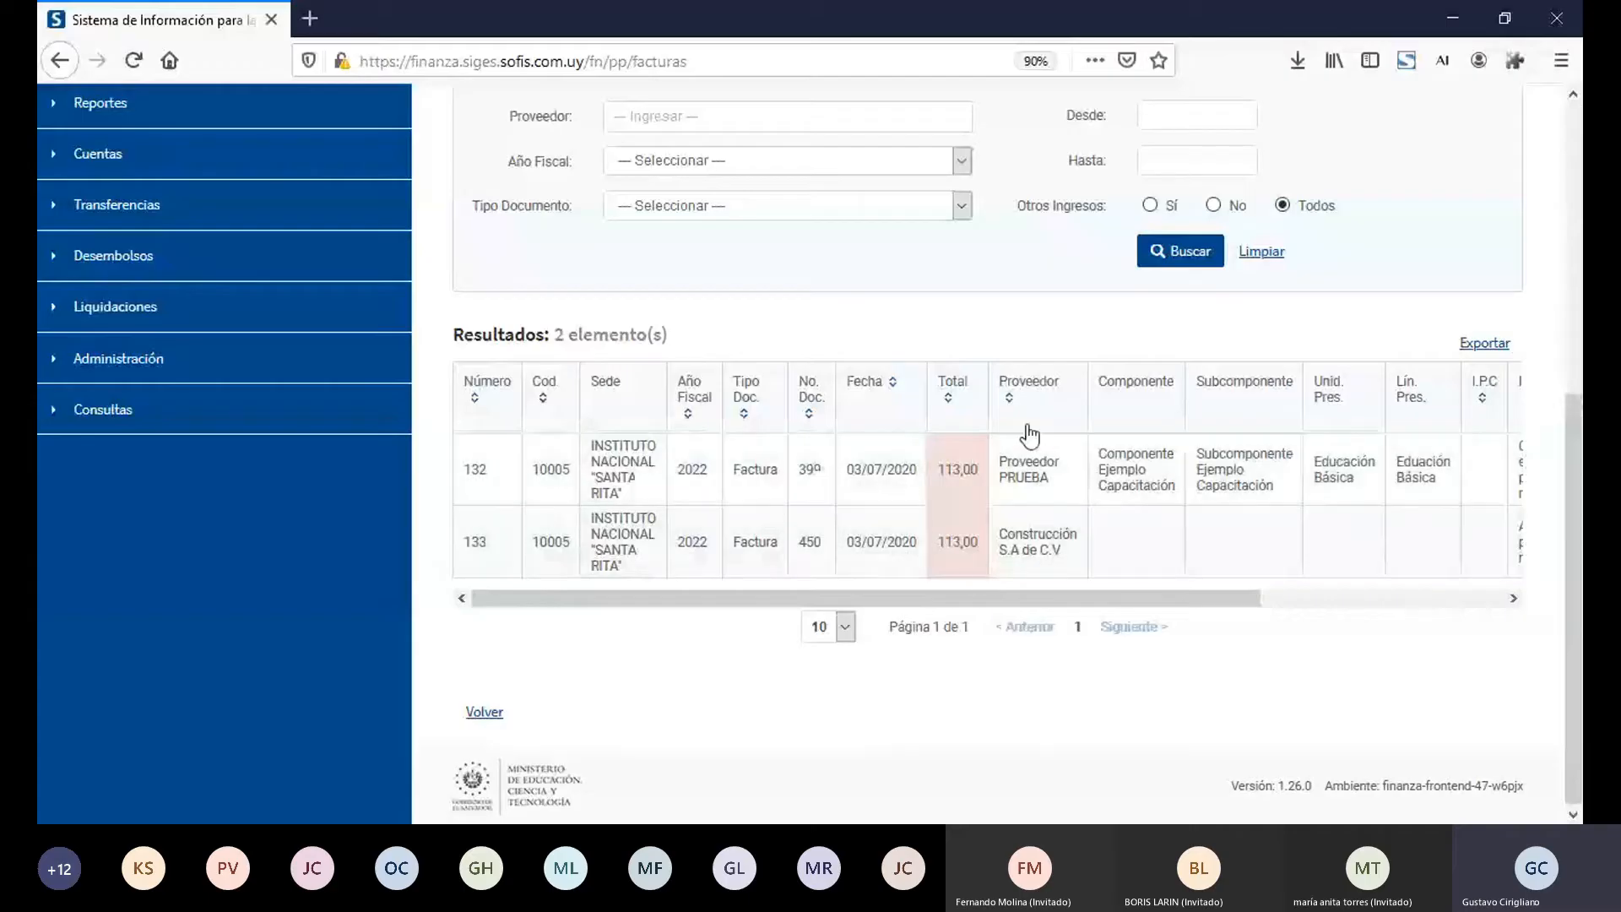
Step: Go to Cuentas Bancarias de Centros Educativos under Cuentas and filter the accounts by Sede 10005 - INSTITUTO NACIONAL "SANTA RITA"
left_click(129, 159)
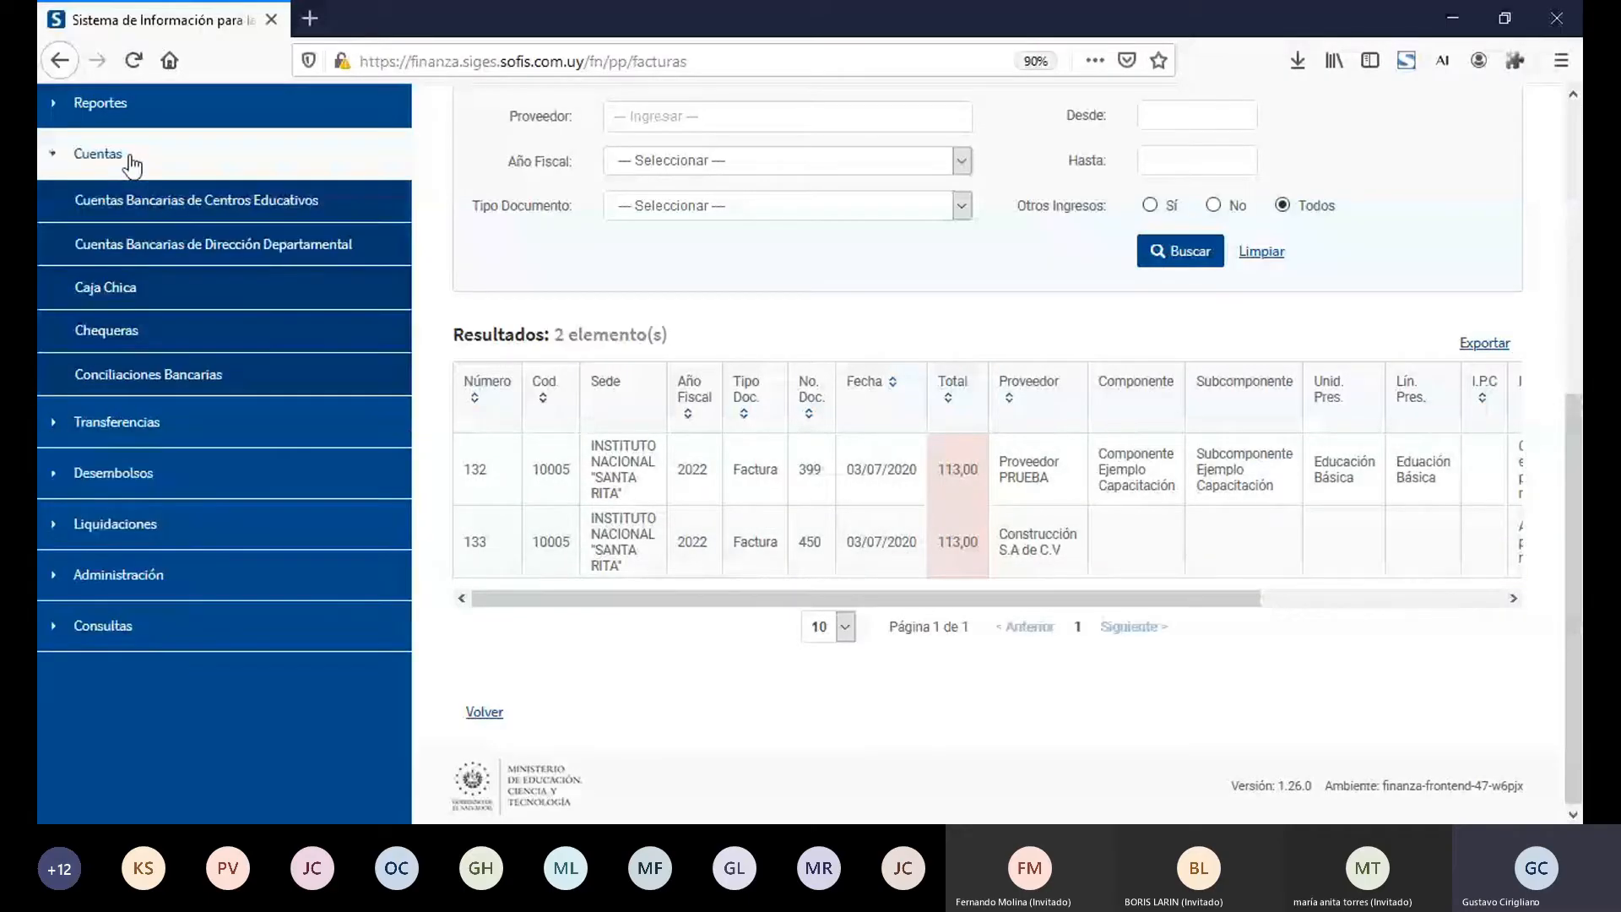
left_click(135, 201)
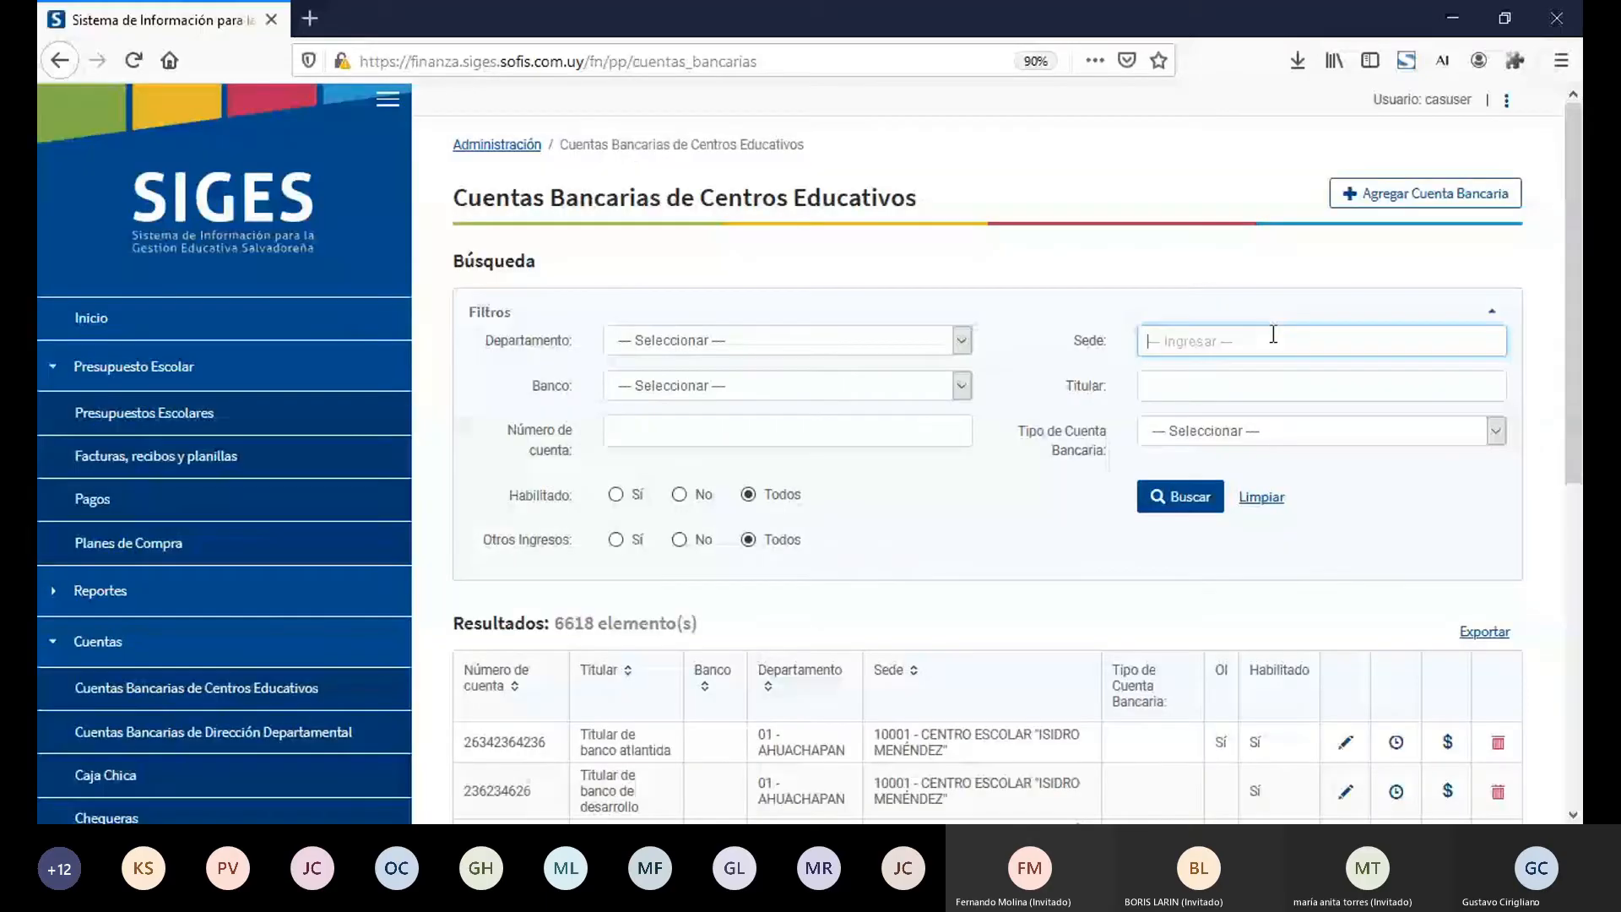
left_click(1274, 338)
type("10005")
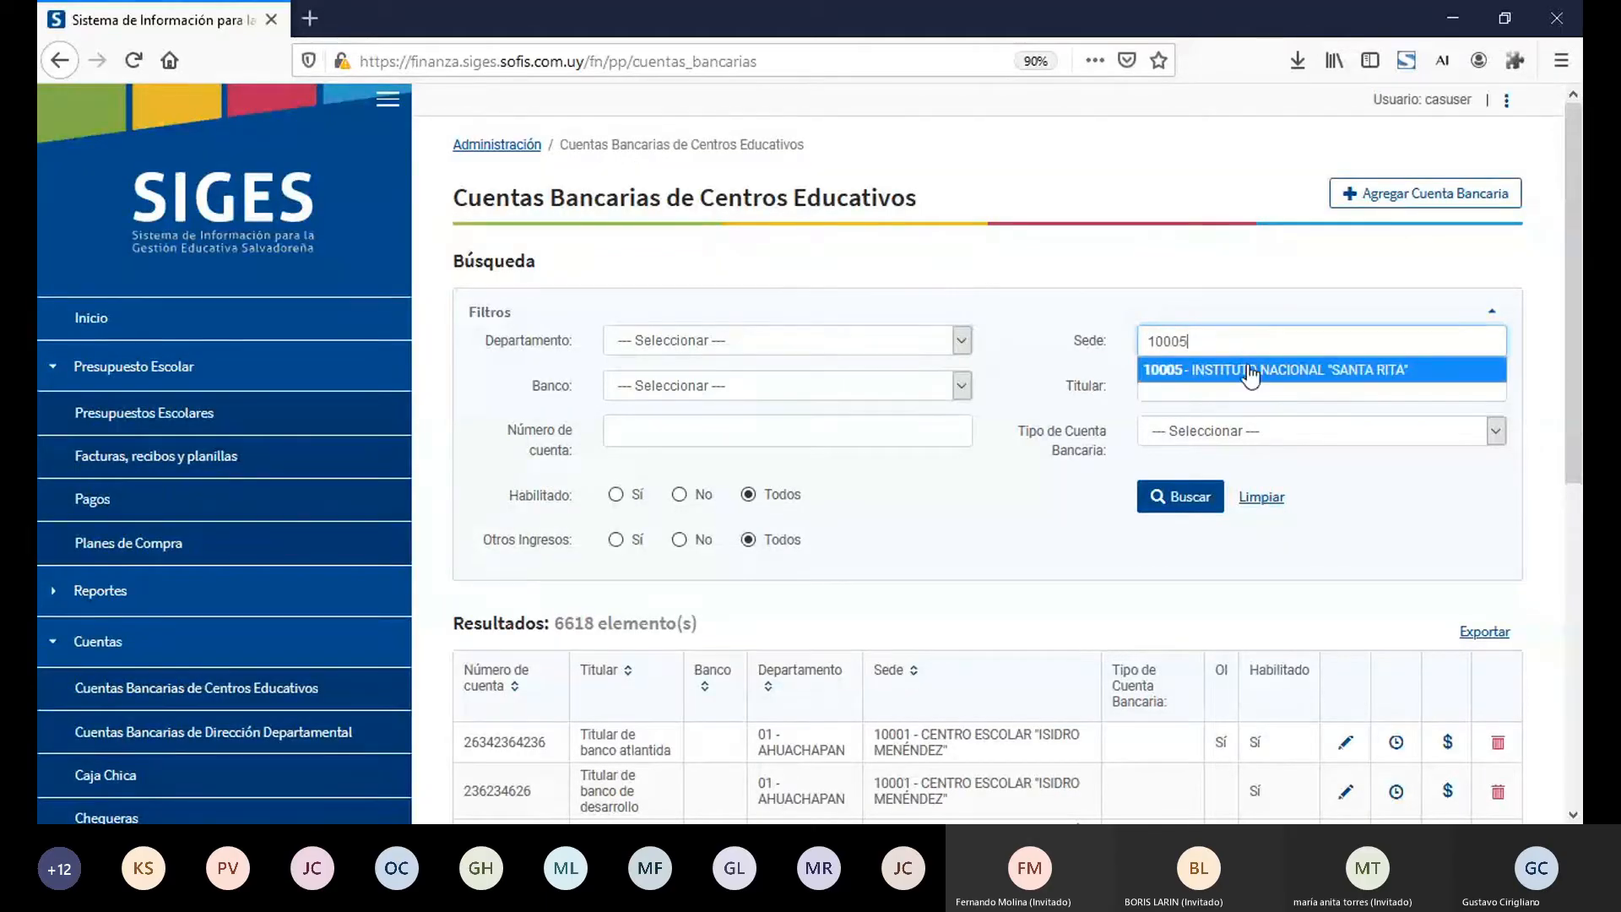
left_click(1251, 372)
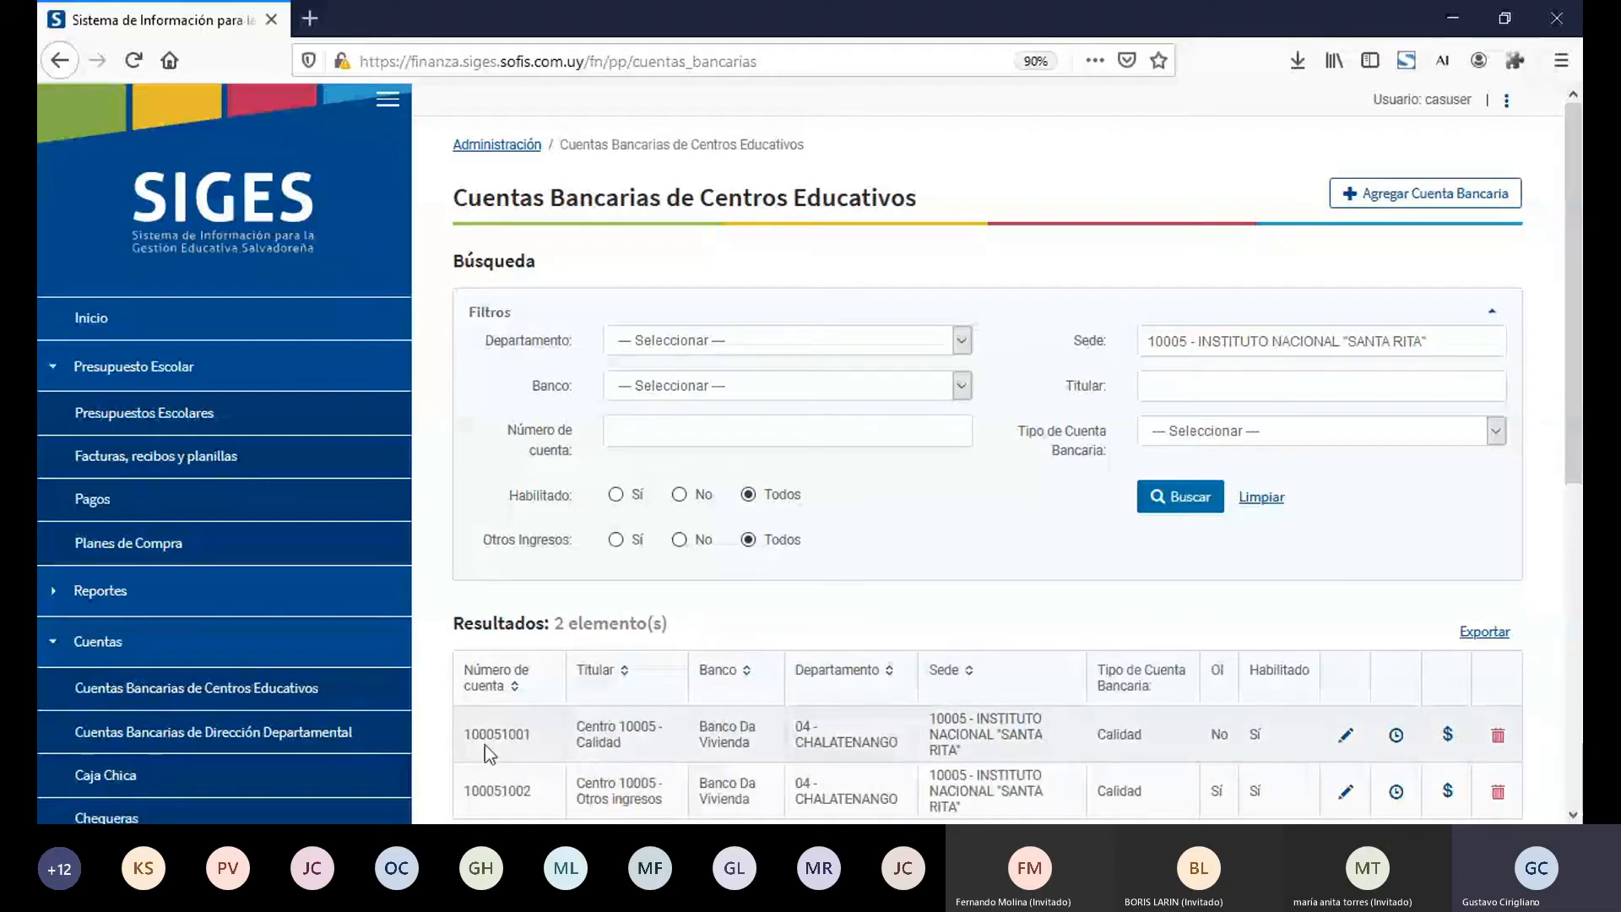
Step: Open the movements of the "Centro 10005 - Calidad" bank account and examine the entry for factura 450
left_click(1448, 735)
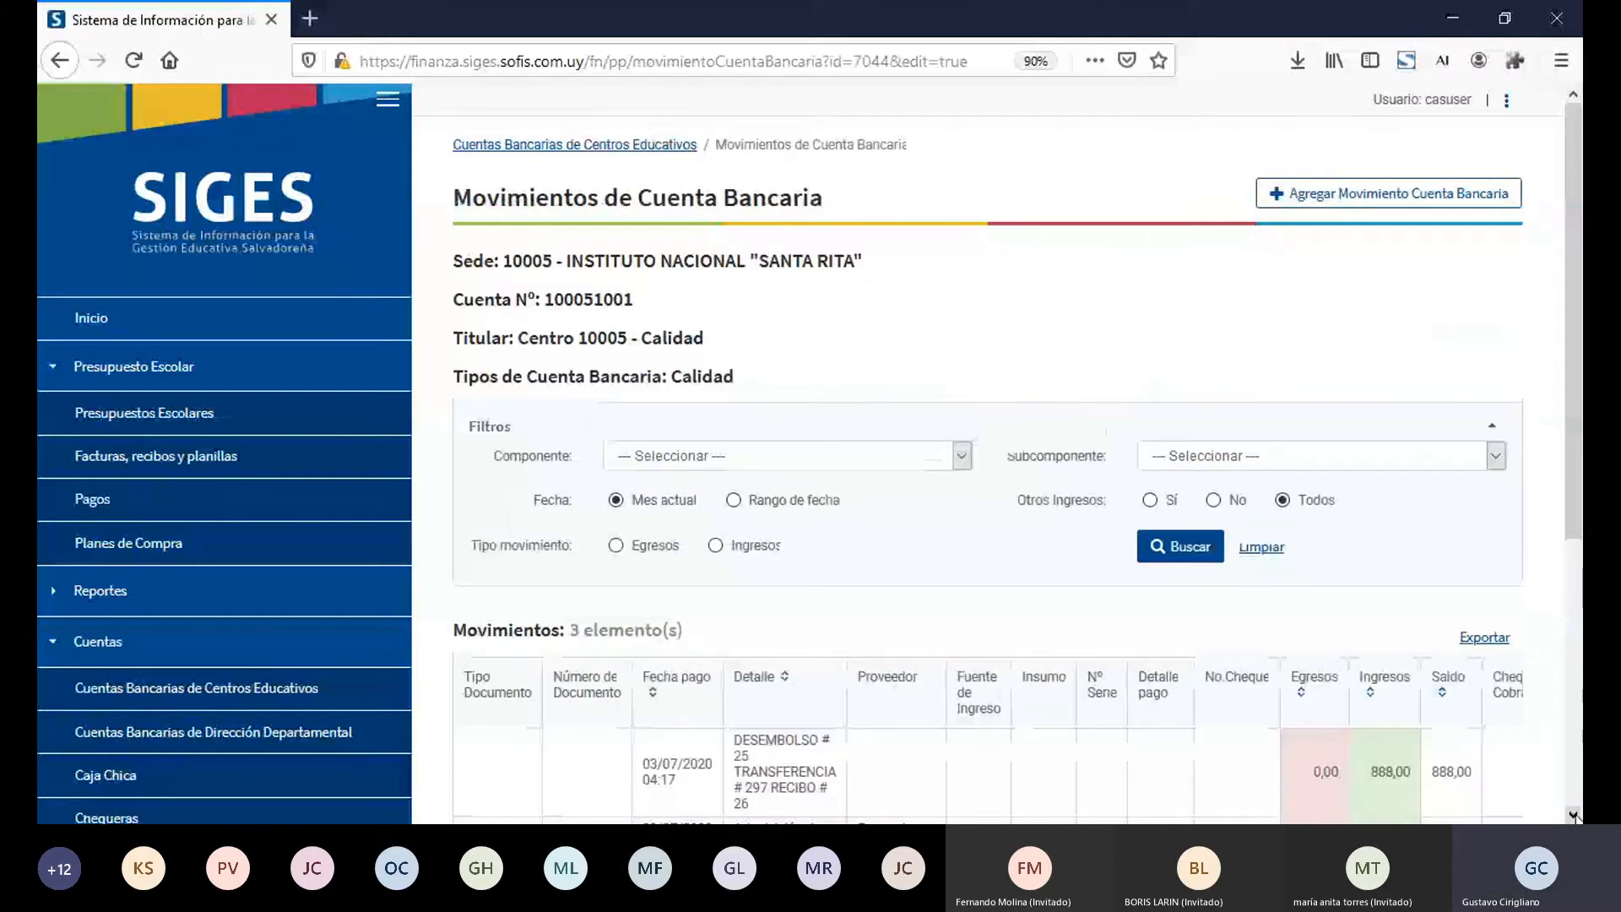
scroll(1575, 815, "down", 4)
scroll(1575, 815, "down", 1)
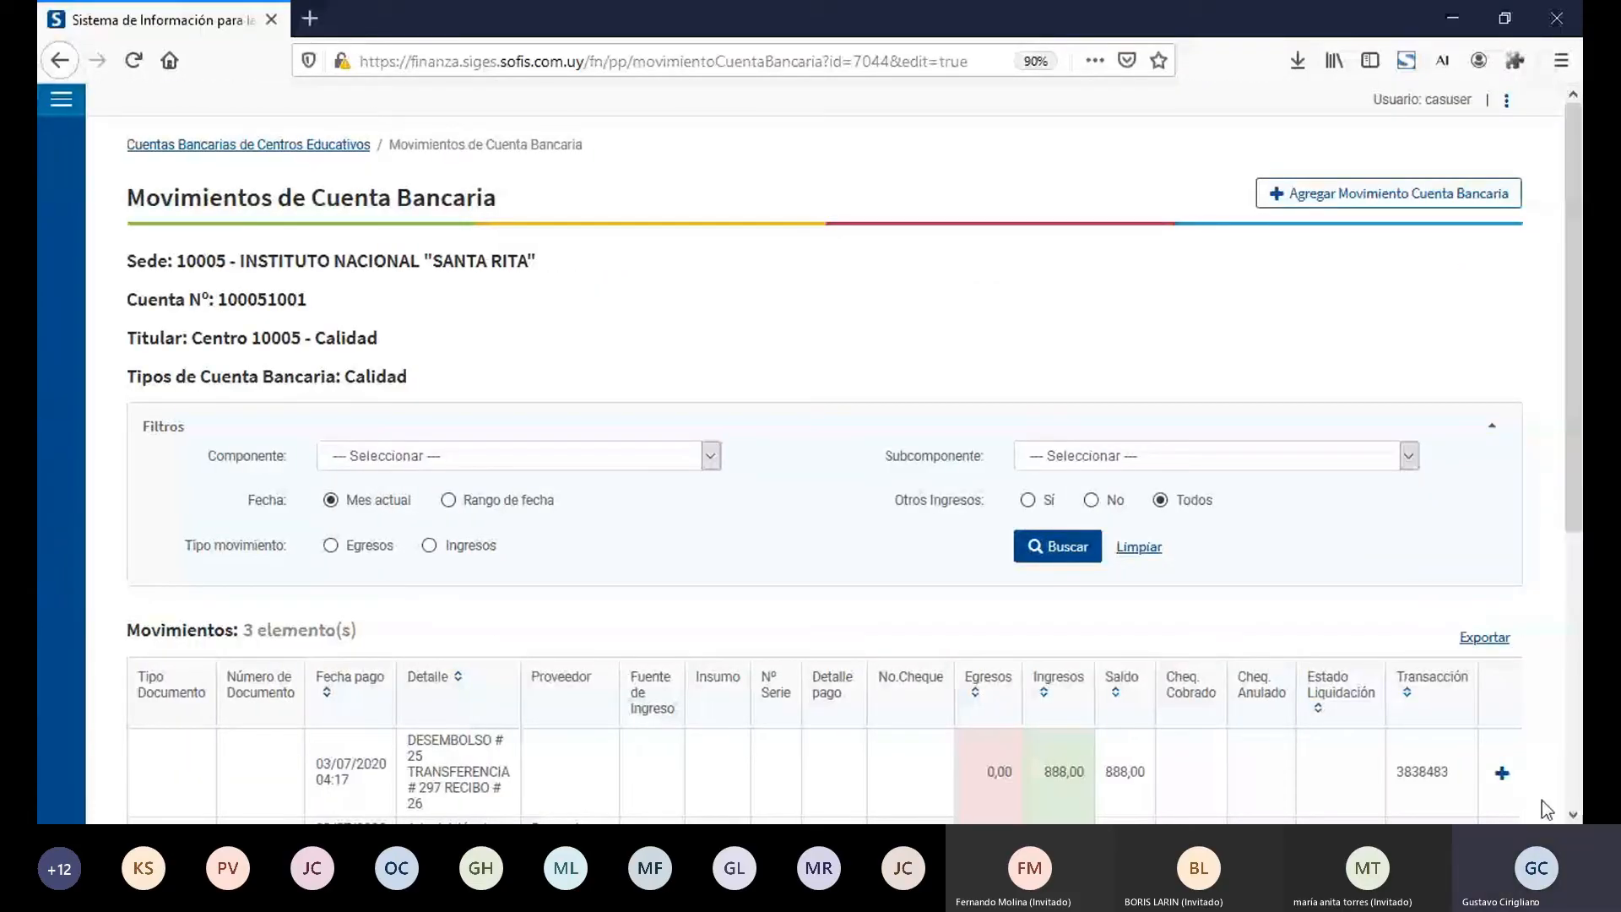
left_click(1573, 815)
scroll(437, 540, "down", 3)
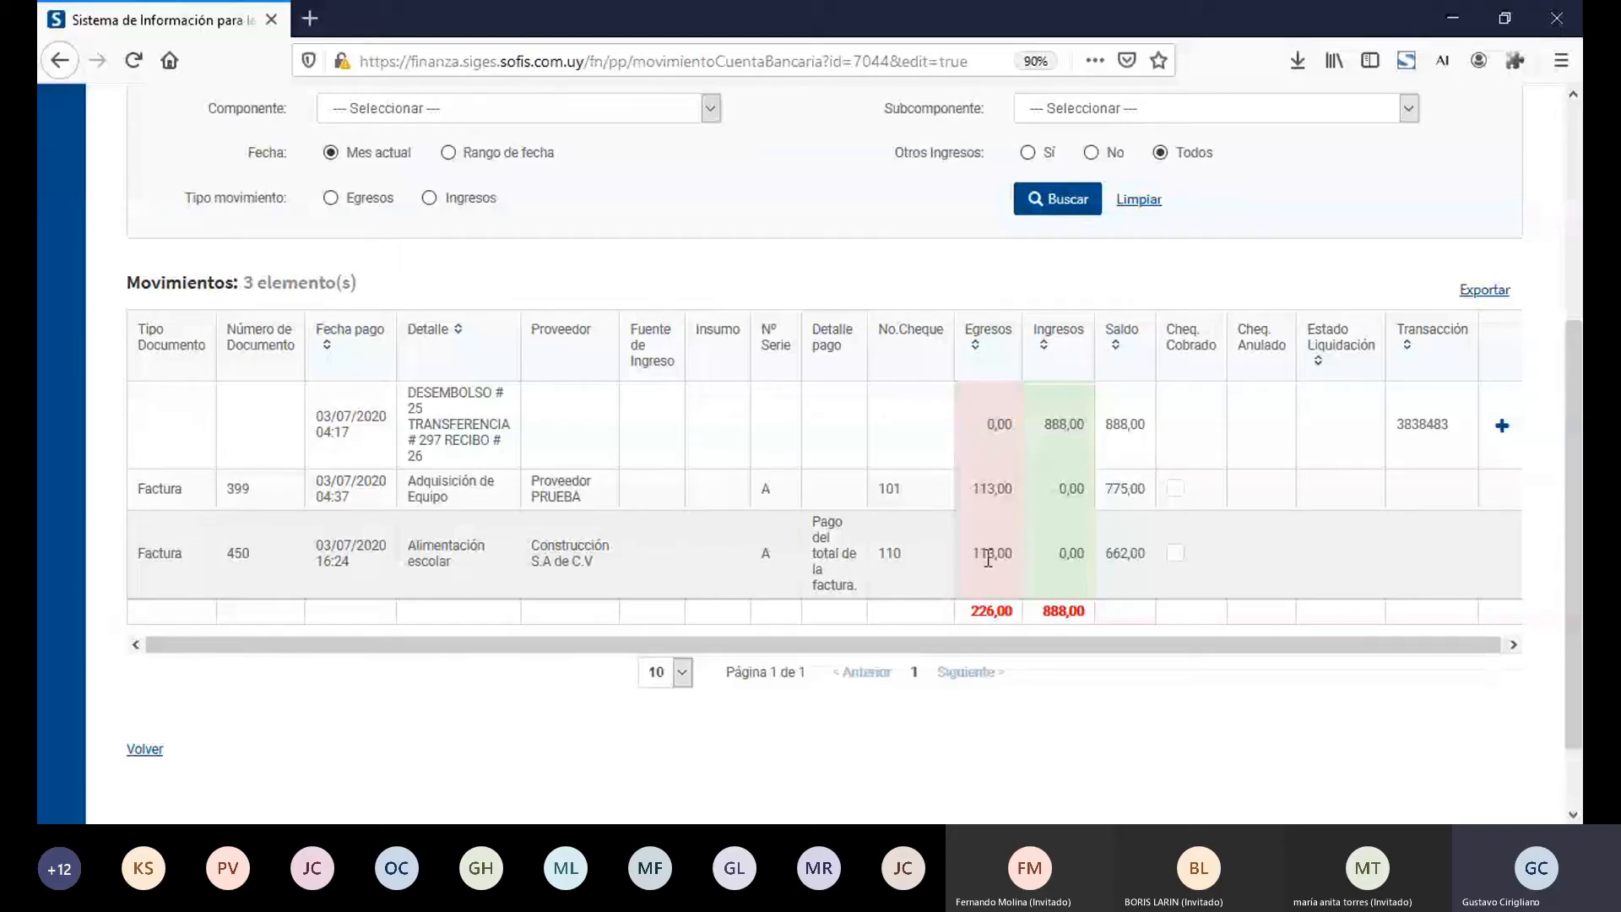
Step: Check the cheque number and document number of the factura 450 entry in the account's movements
double_click(887, 556)
double_click(244, 555)
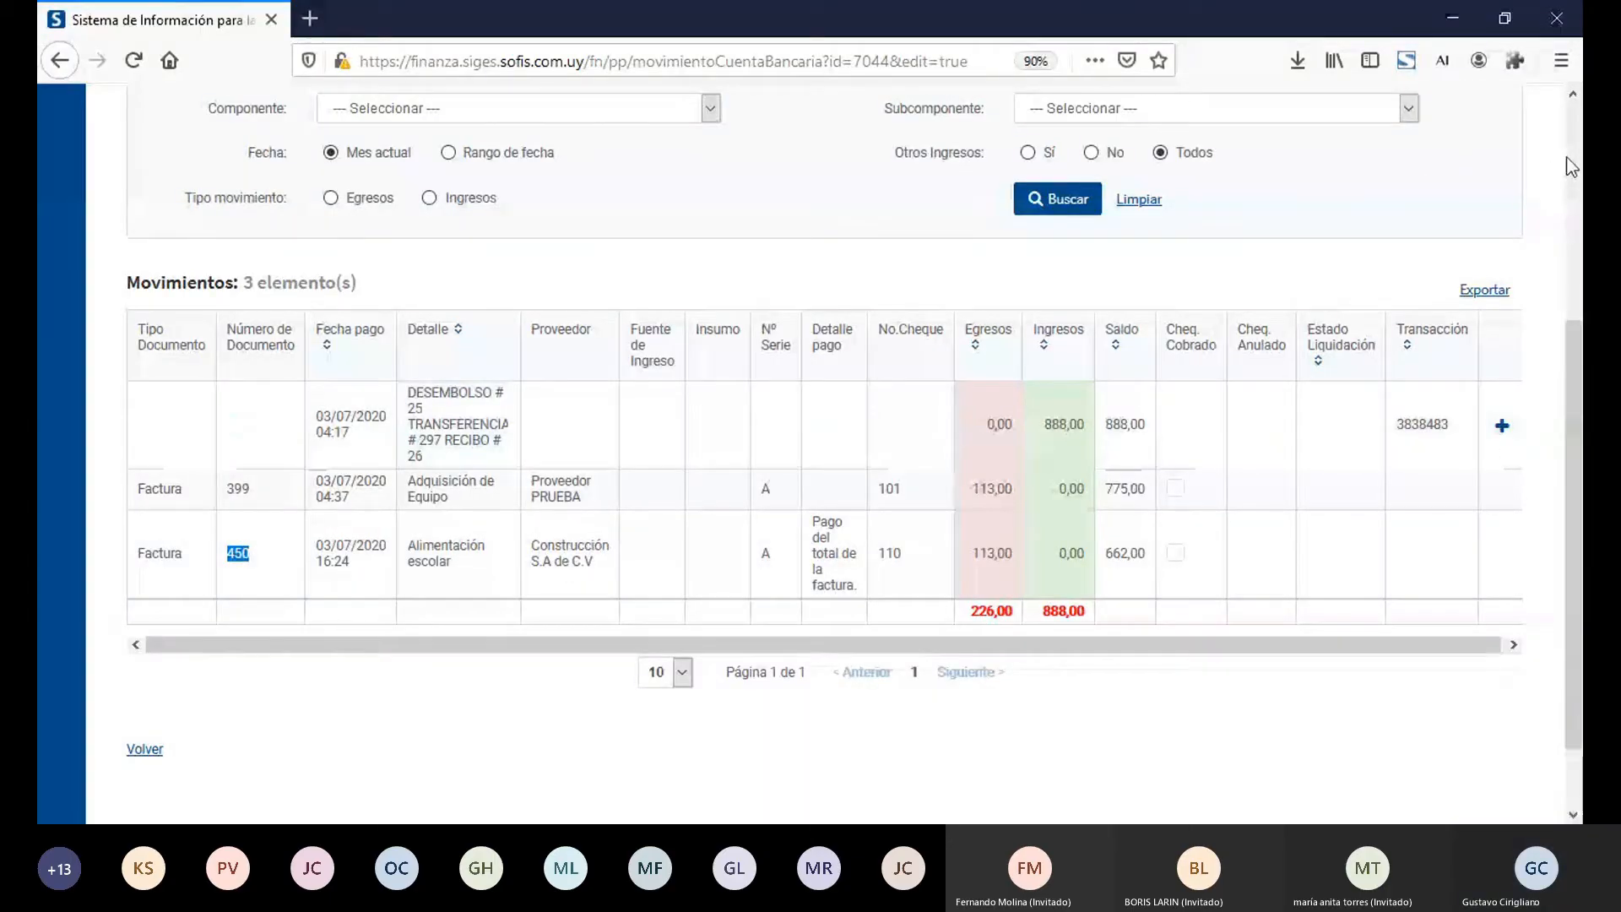
scroll(1569, 161, "up", 4)
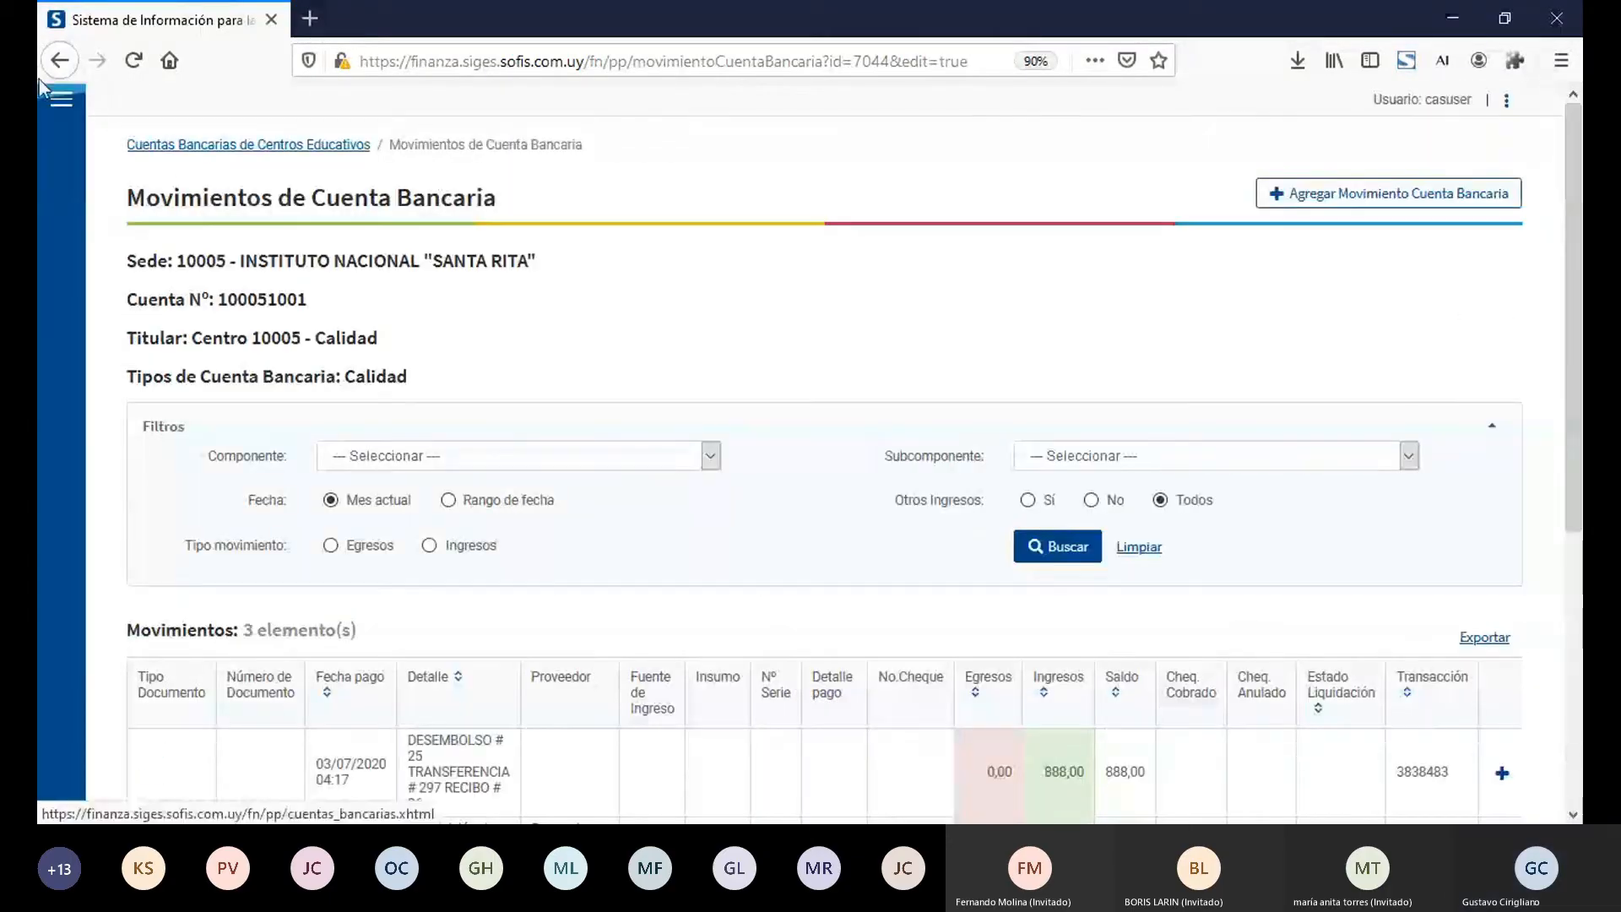
Step: Go to Facturas, recibos y planillas and start a new Recibo dated 03/07/2020
left_click(59, 98)
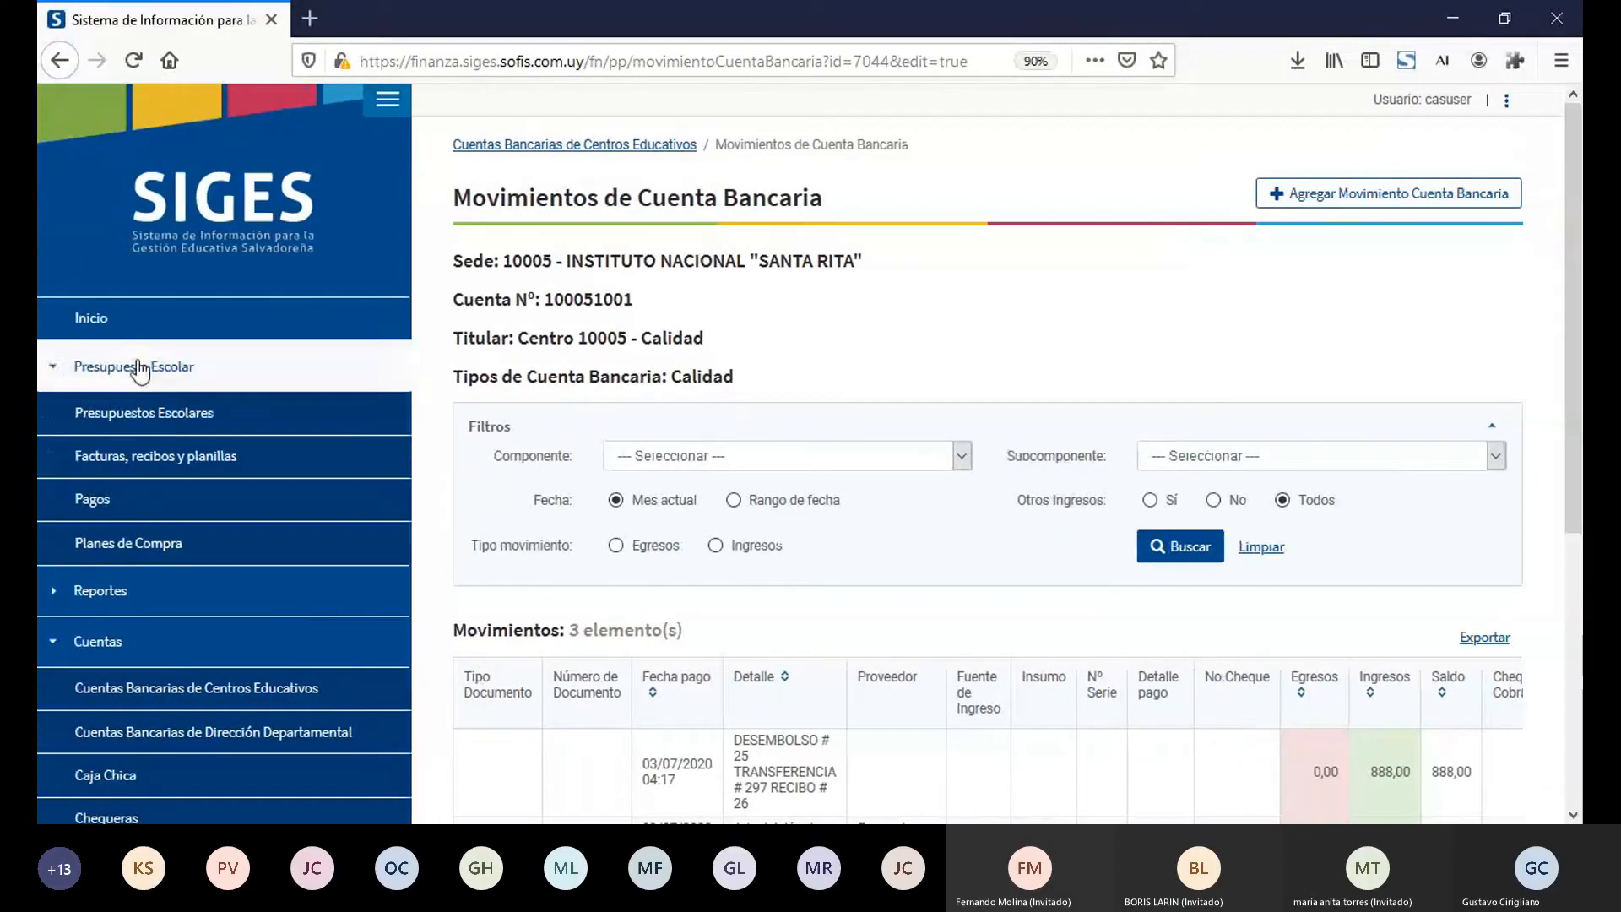
left_click(165, 414)
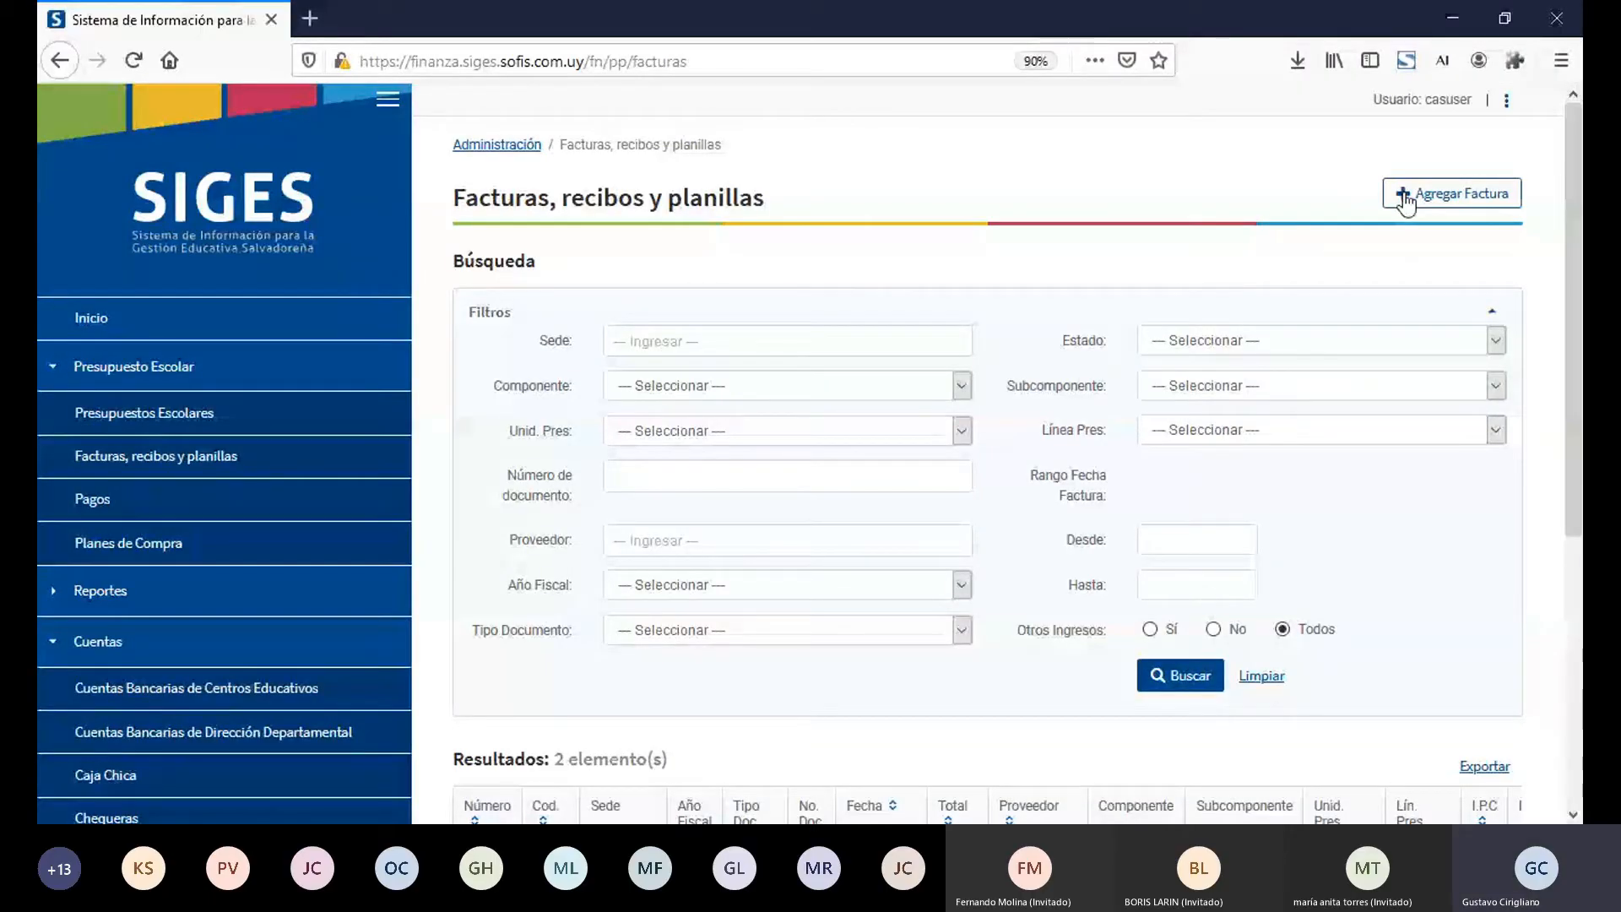
left_click(1405, 203)
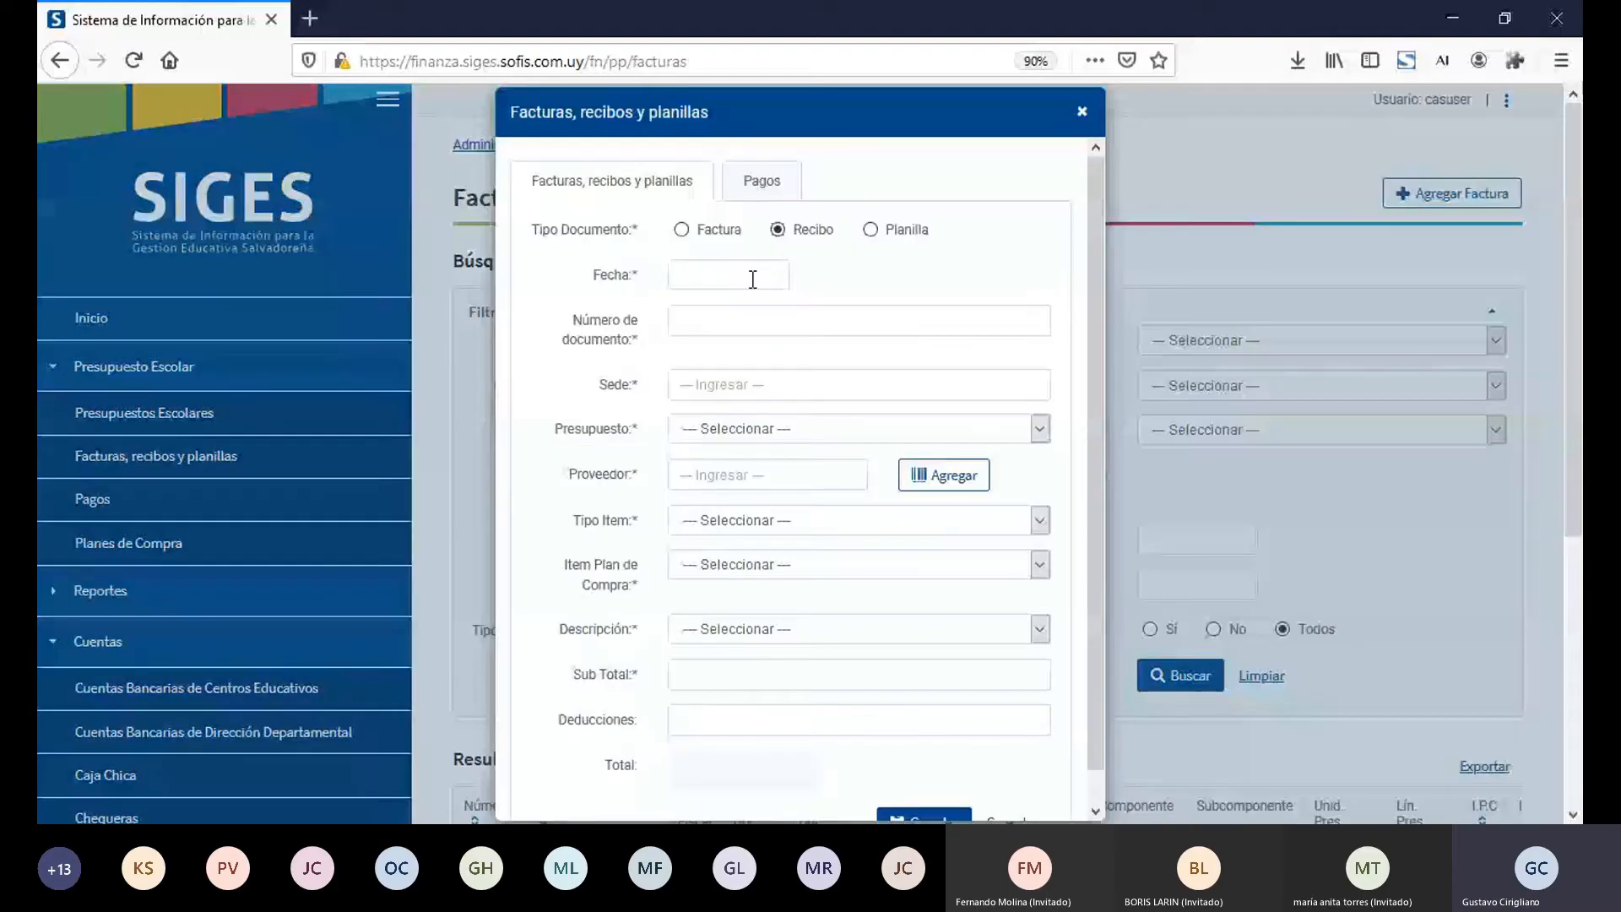
left_click(752, 279)
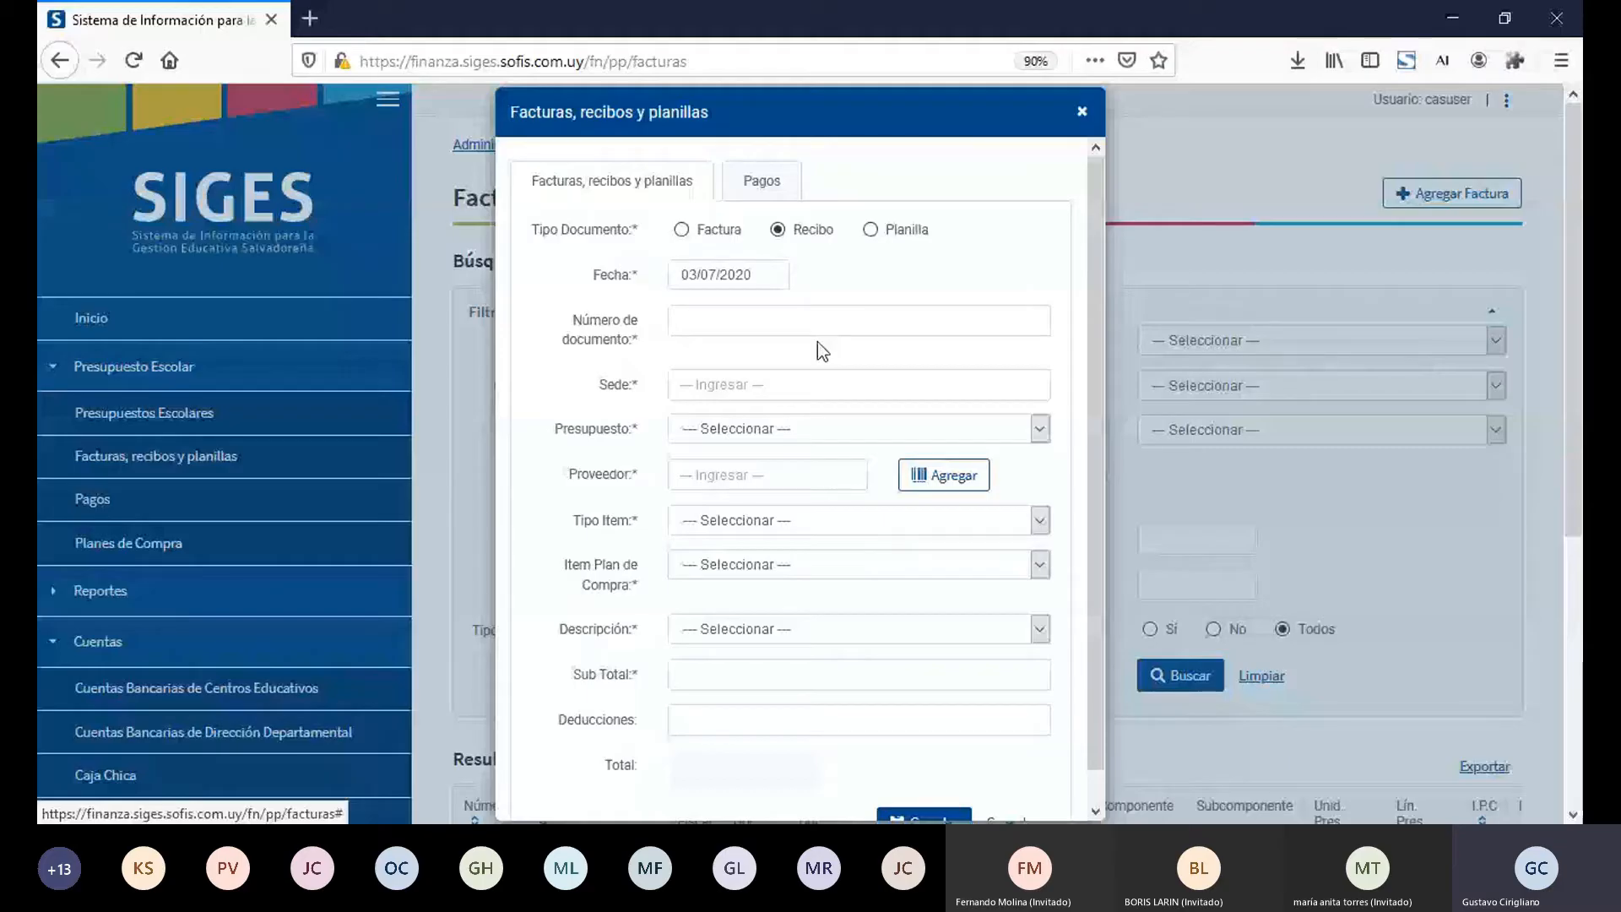
Step: Set Número de documento to 45, Sede to 10005 - INSTITUTO NACIONAL "SANTA RITA" and Presupuesto to 24416 - 2022-10005
left_click(831, 330)
type("45")
key("Tab")
type("10005")
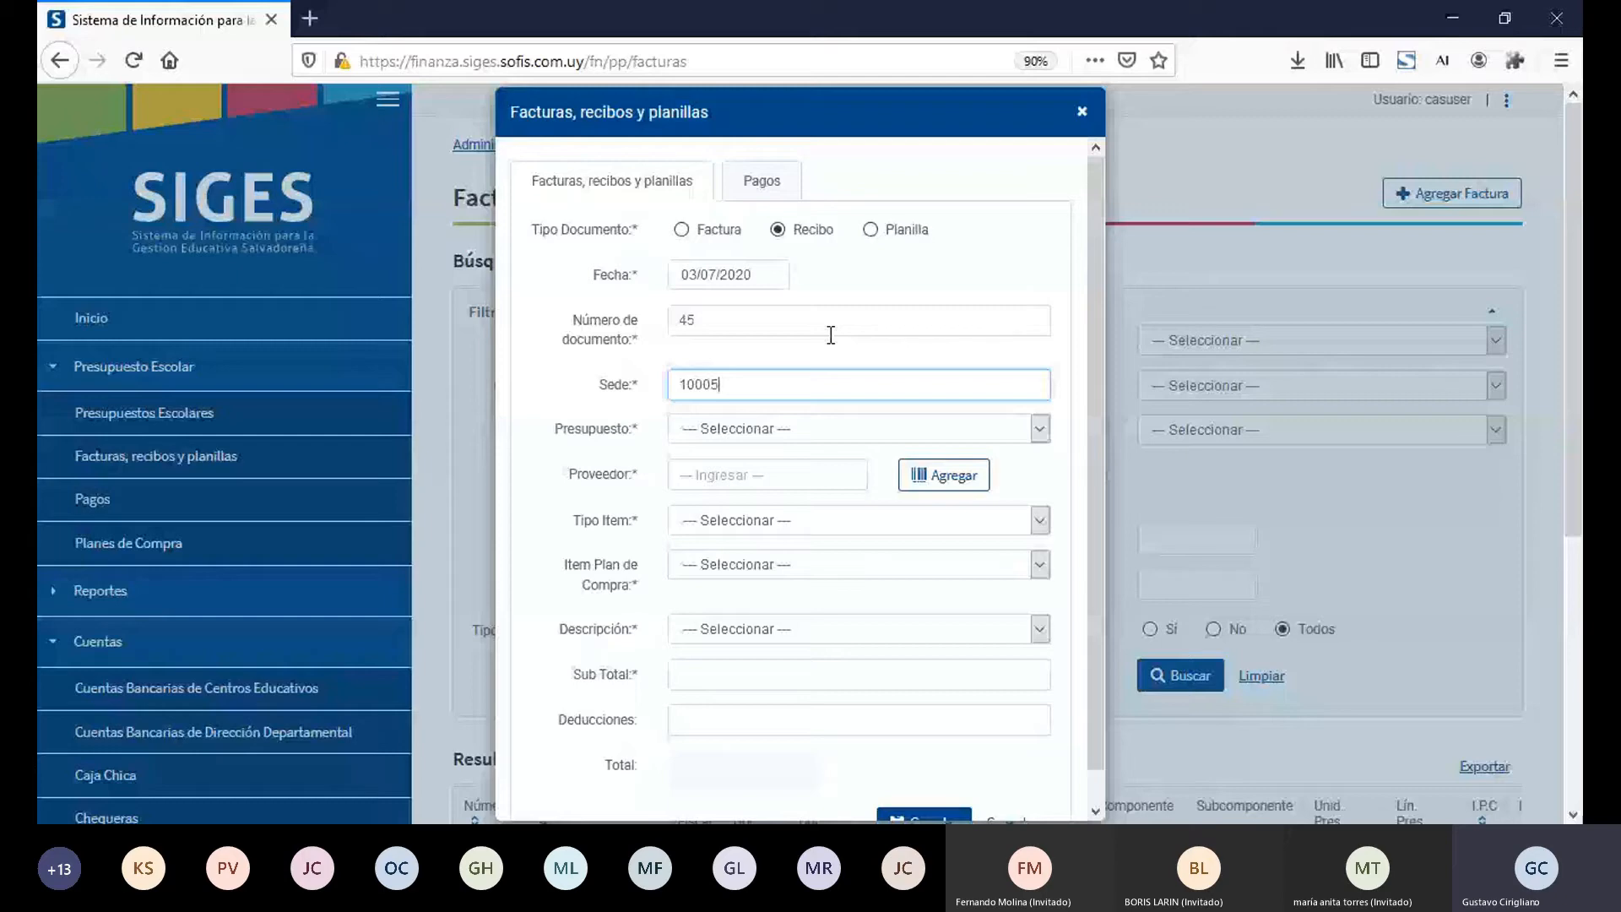
key("Tab")
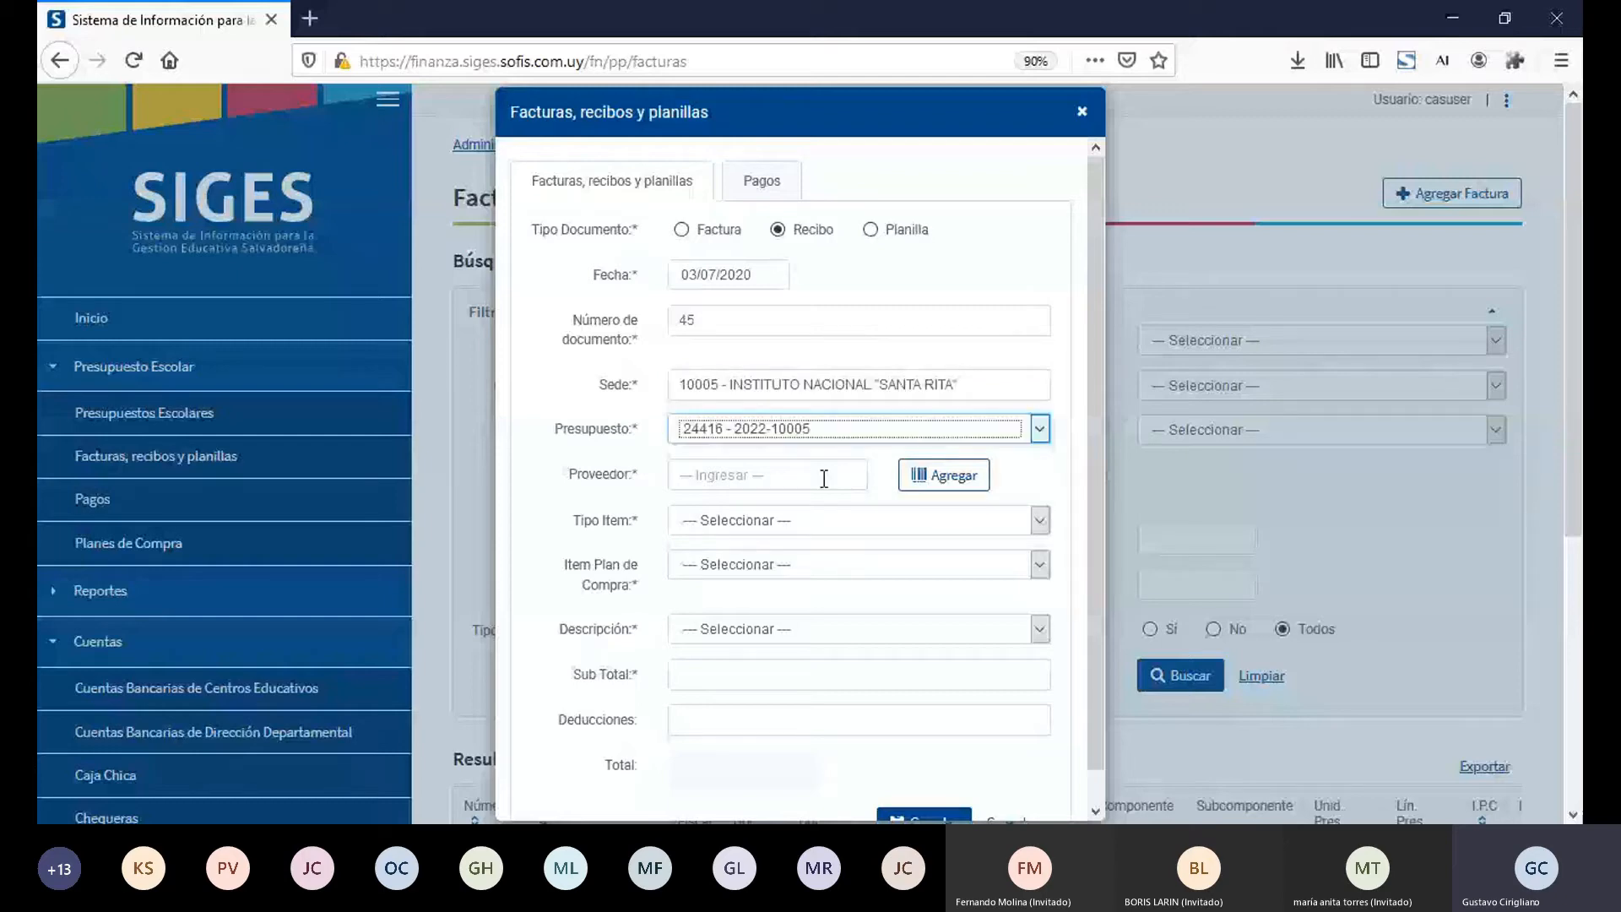
Step: Try to find the supplier by name in the recibo's Proveedor field
left_click(824, 479)
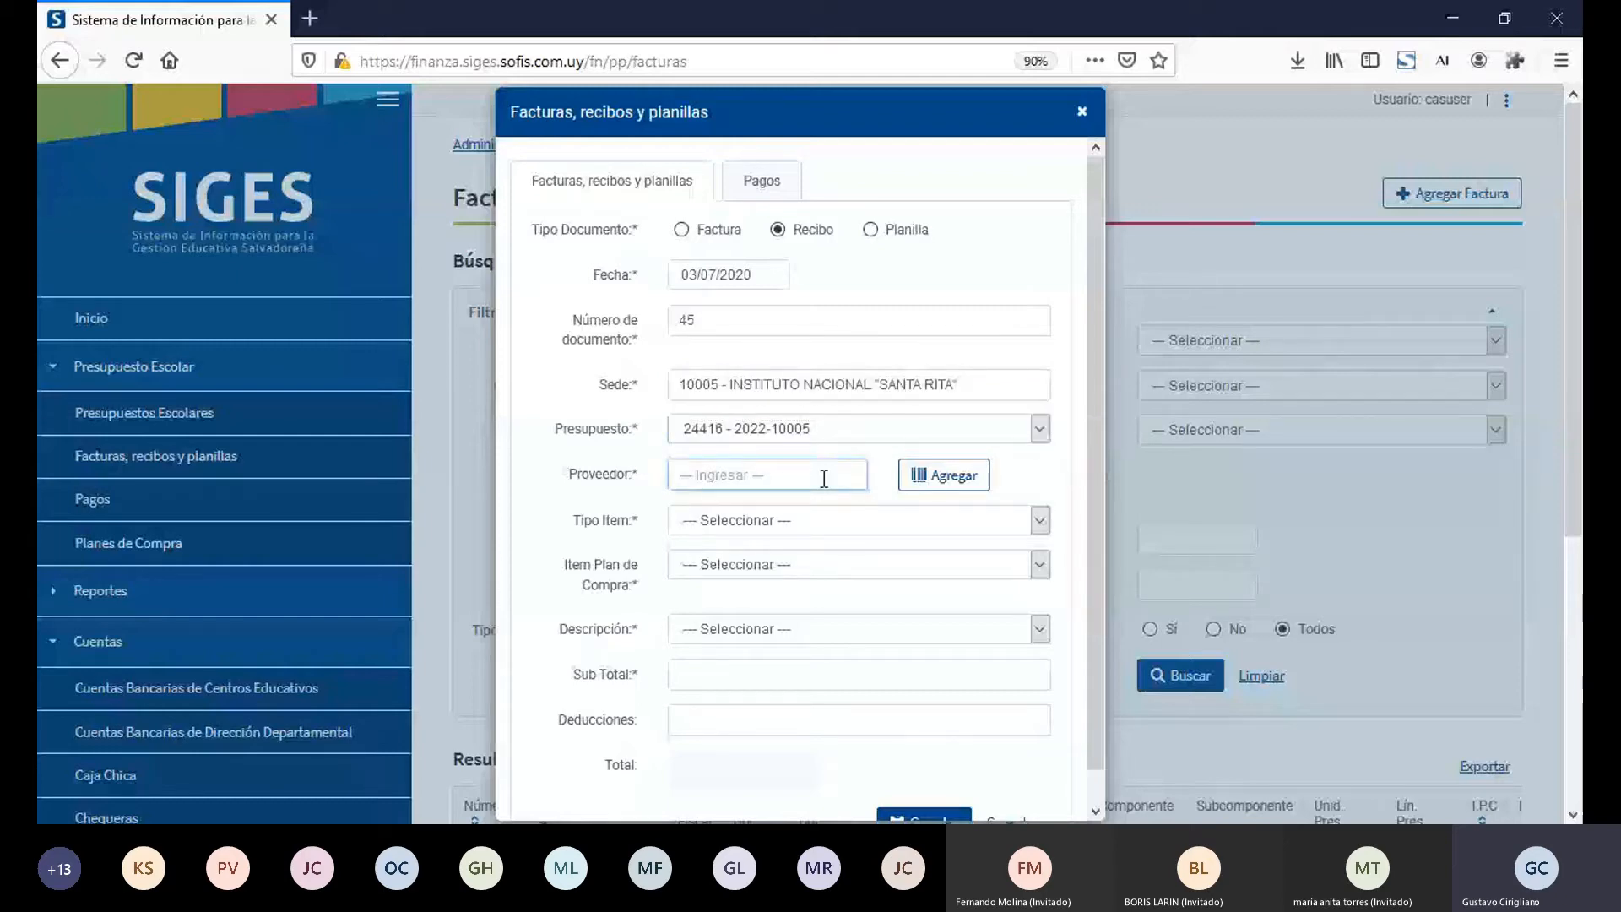
type("MINED")
key("ctrl+a")
type("Doña Rosa")
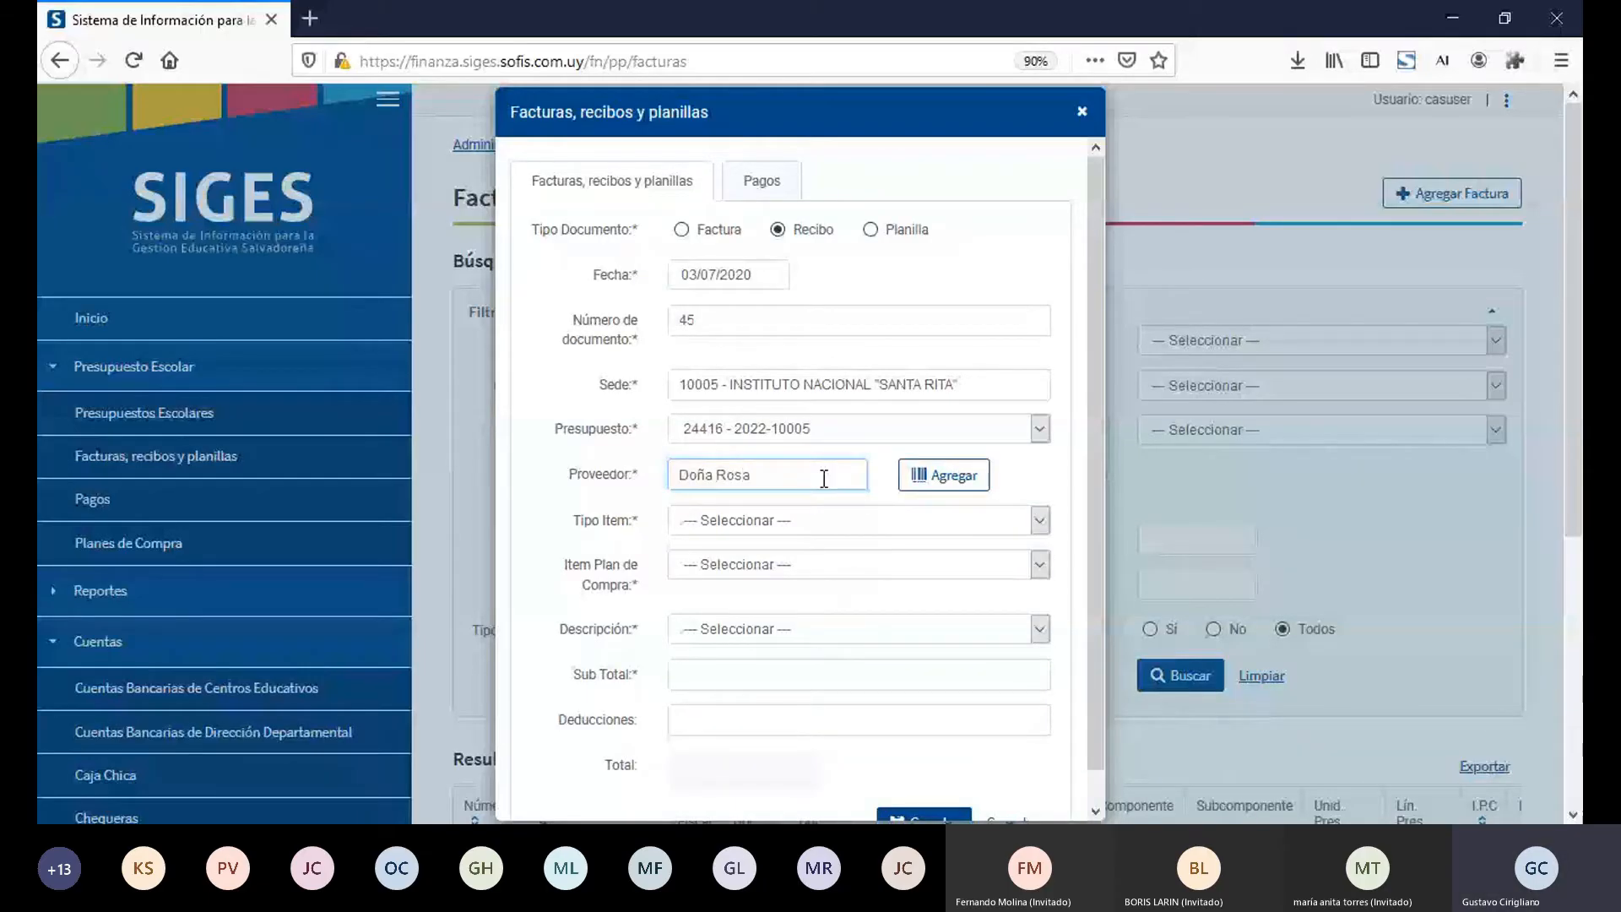
key("BackSpace")
key("ctrl+a")
key("BackSpace")
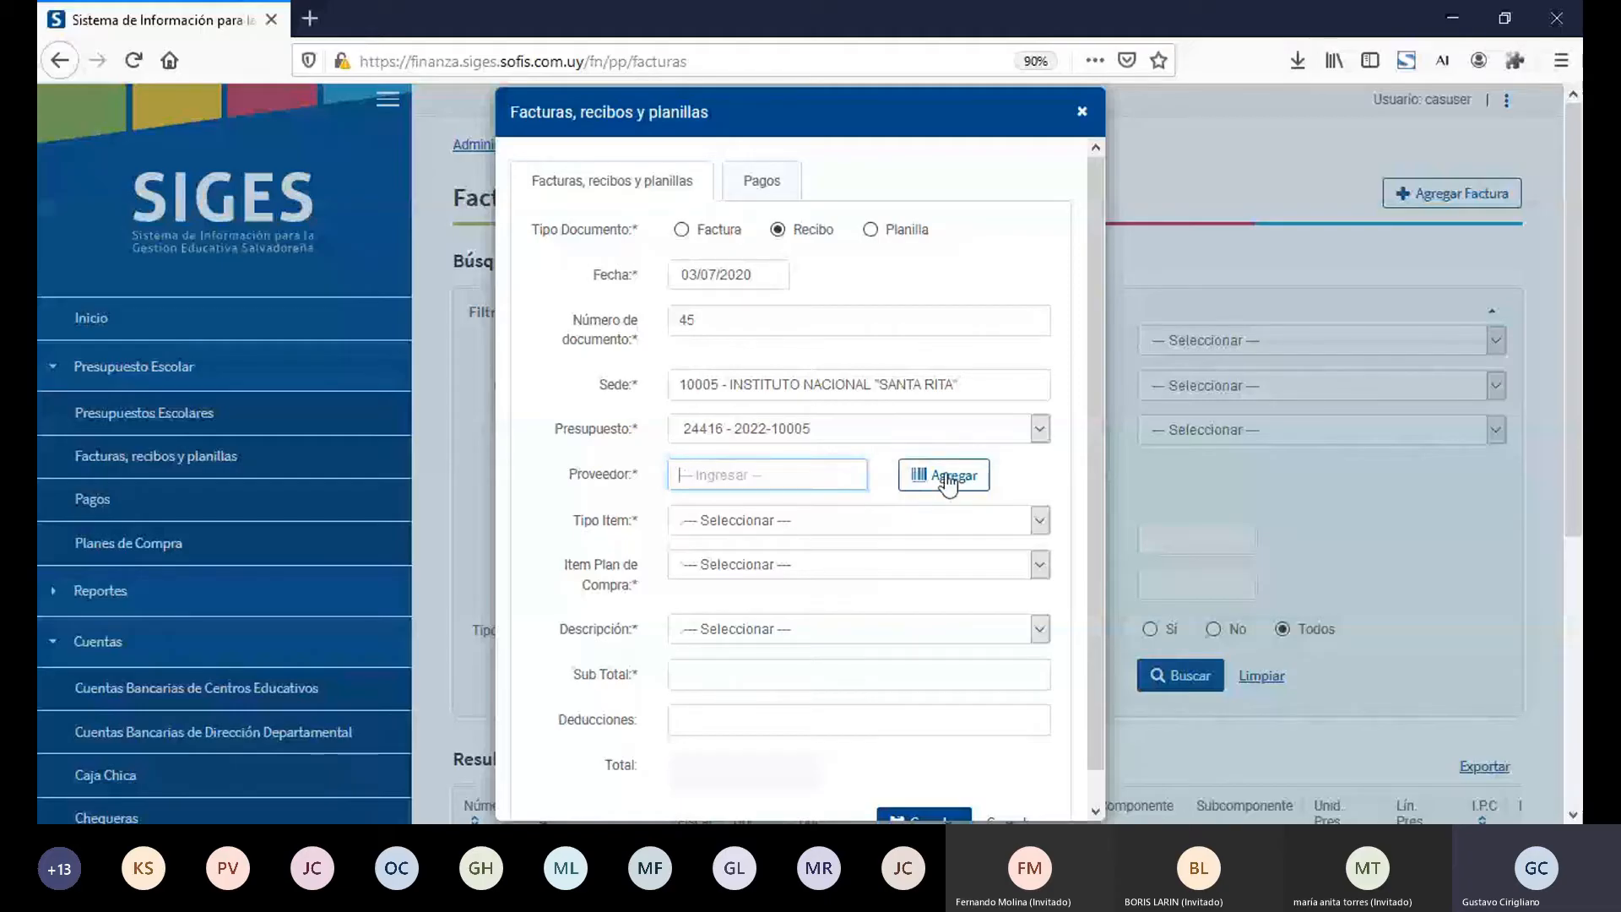
Step: Start adding a new Proveedor from the recibo and enter the supplier's name and NIT
left_click(947, 478)
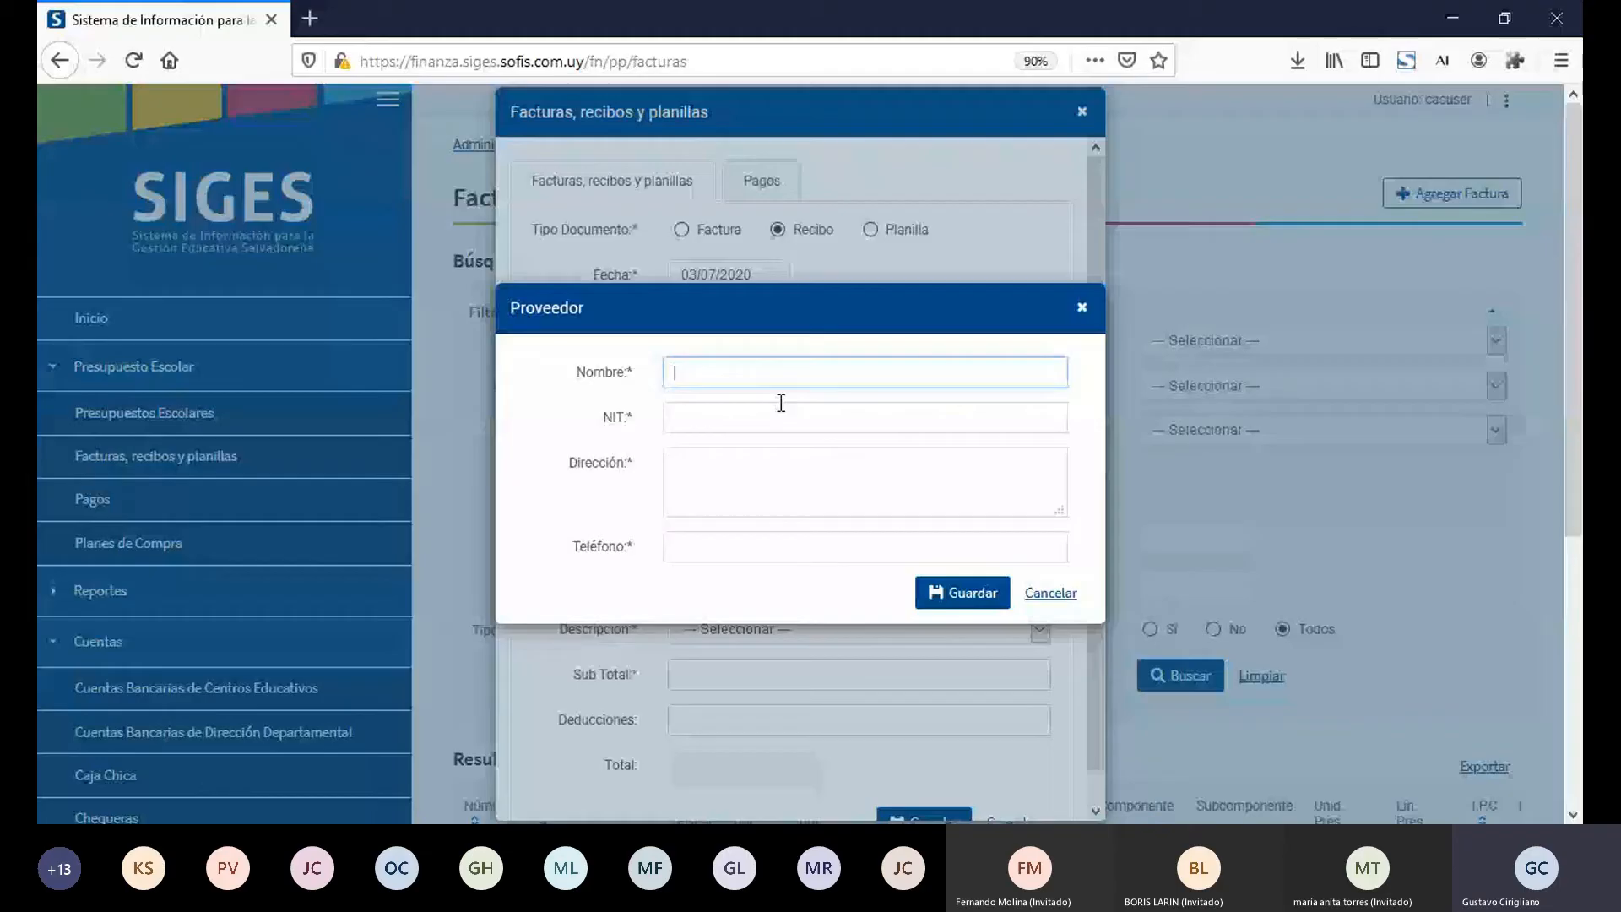
type("Doña Rosa XX")
key("Tab")
type("1231-2312")
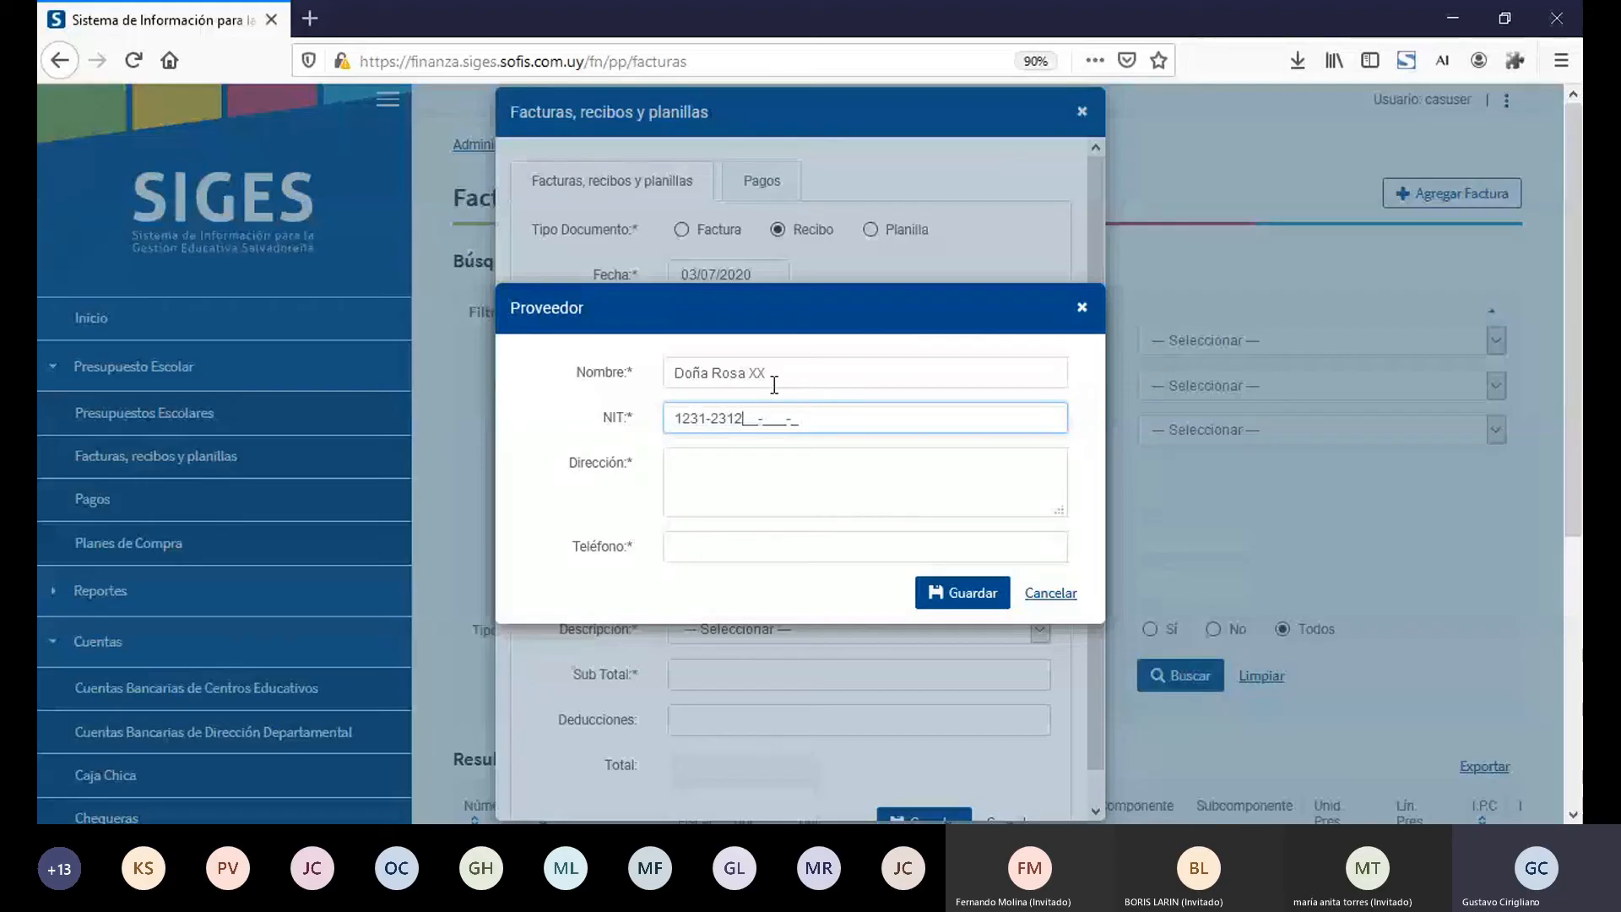
type("31-231-2")
key("Tab")
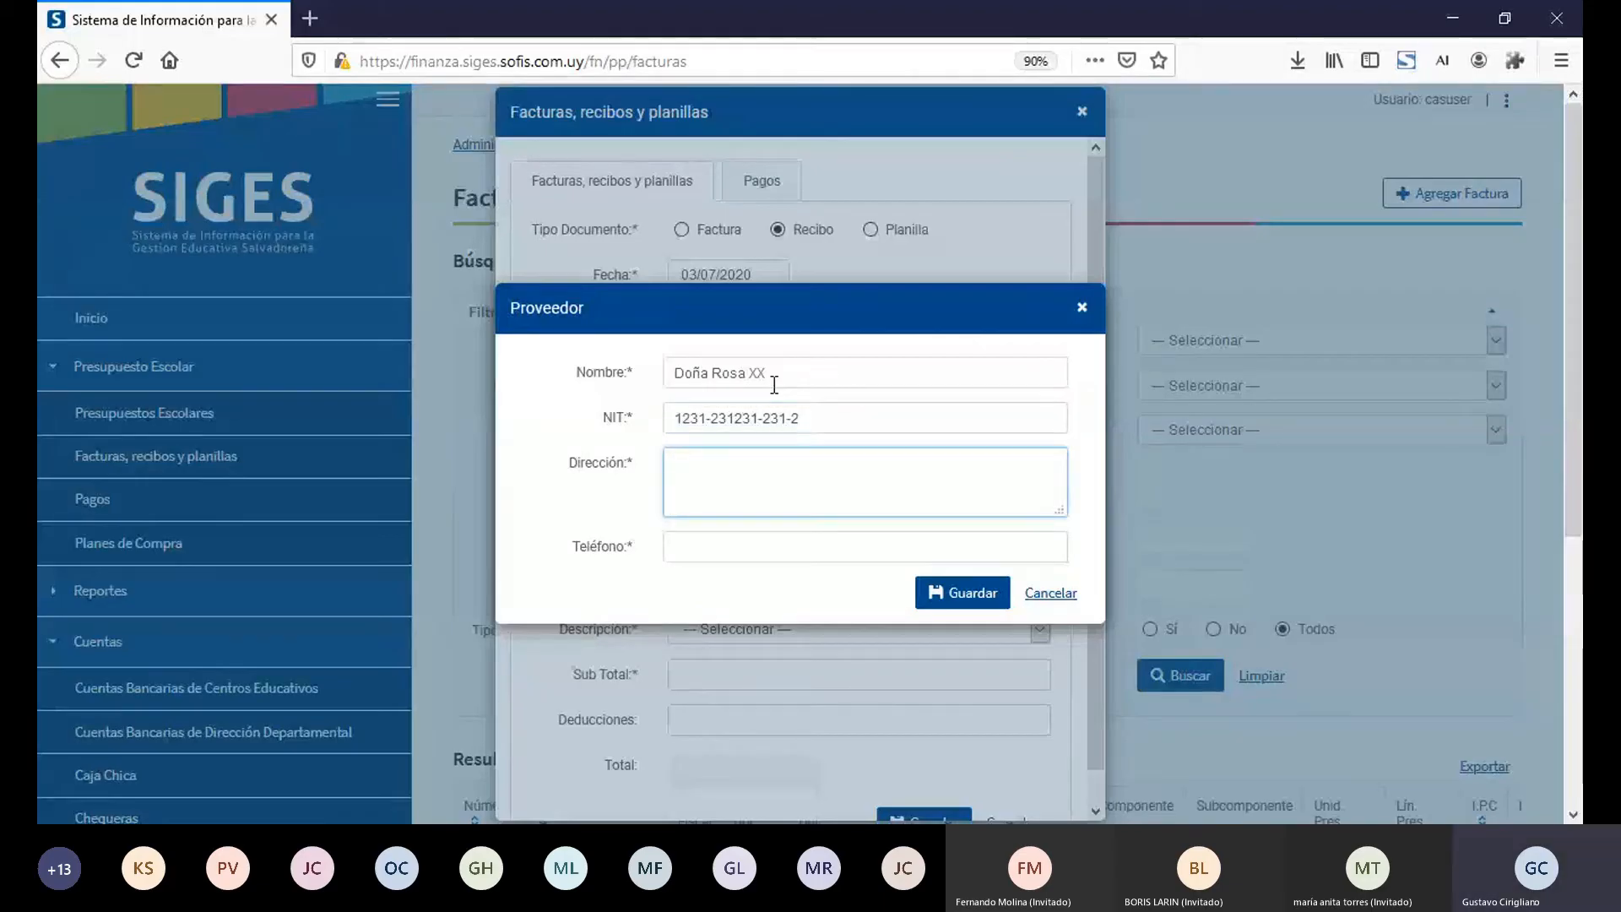
Step: Enter the new supplier's Dirección and Teléfono and save the supplier
type("Av")
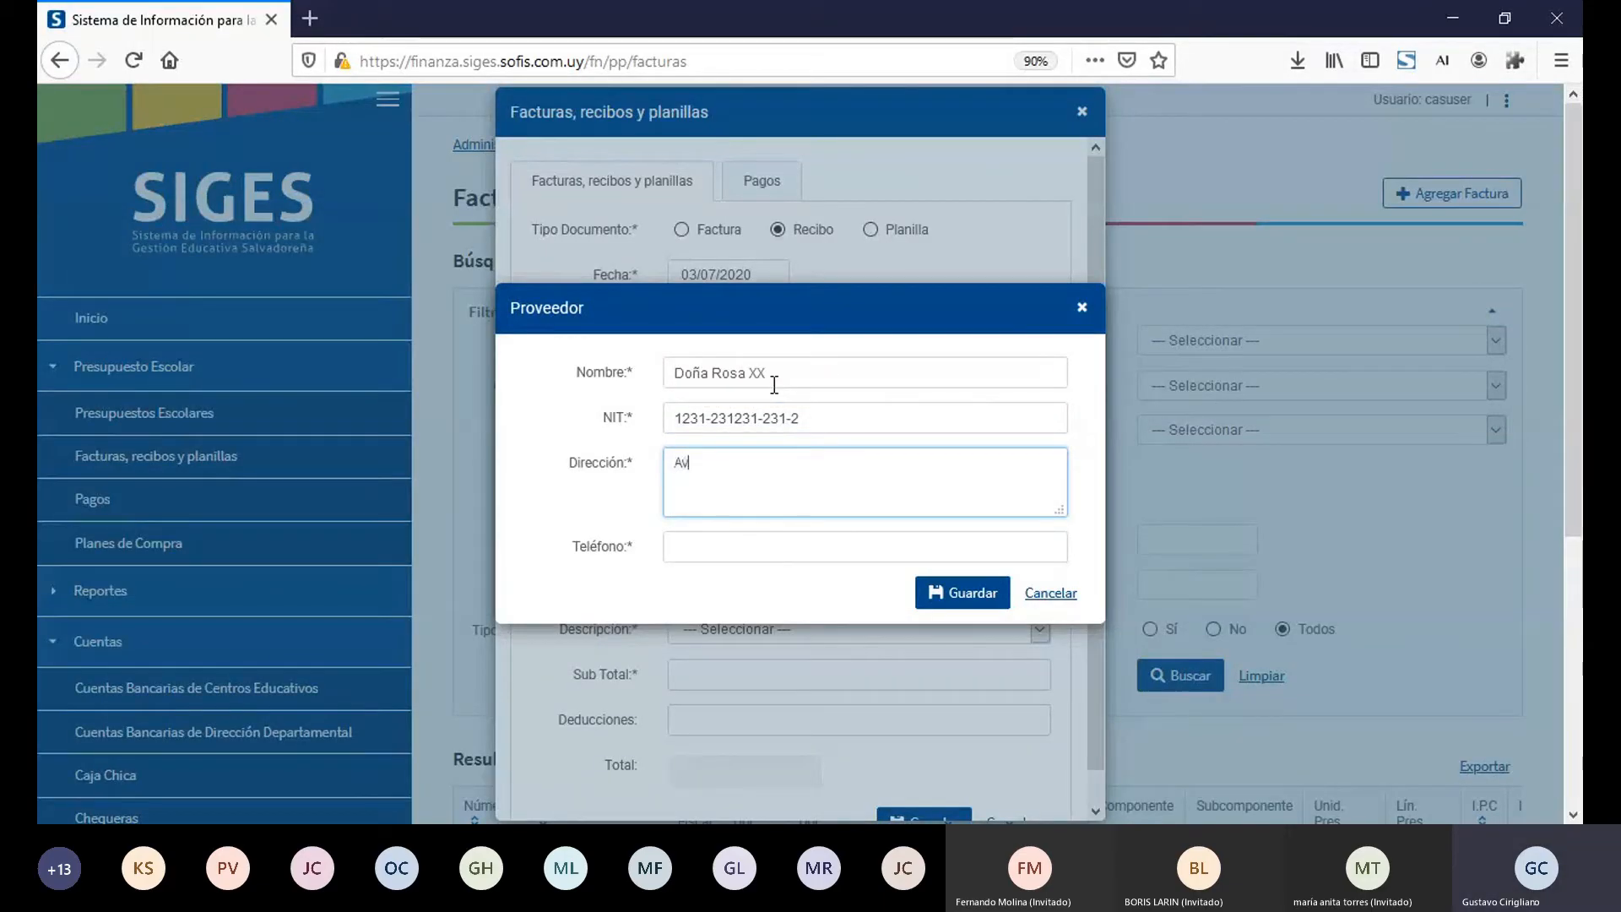
type("da. Doña Rosa,")
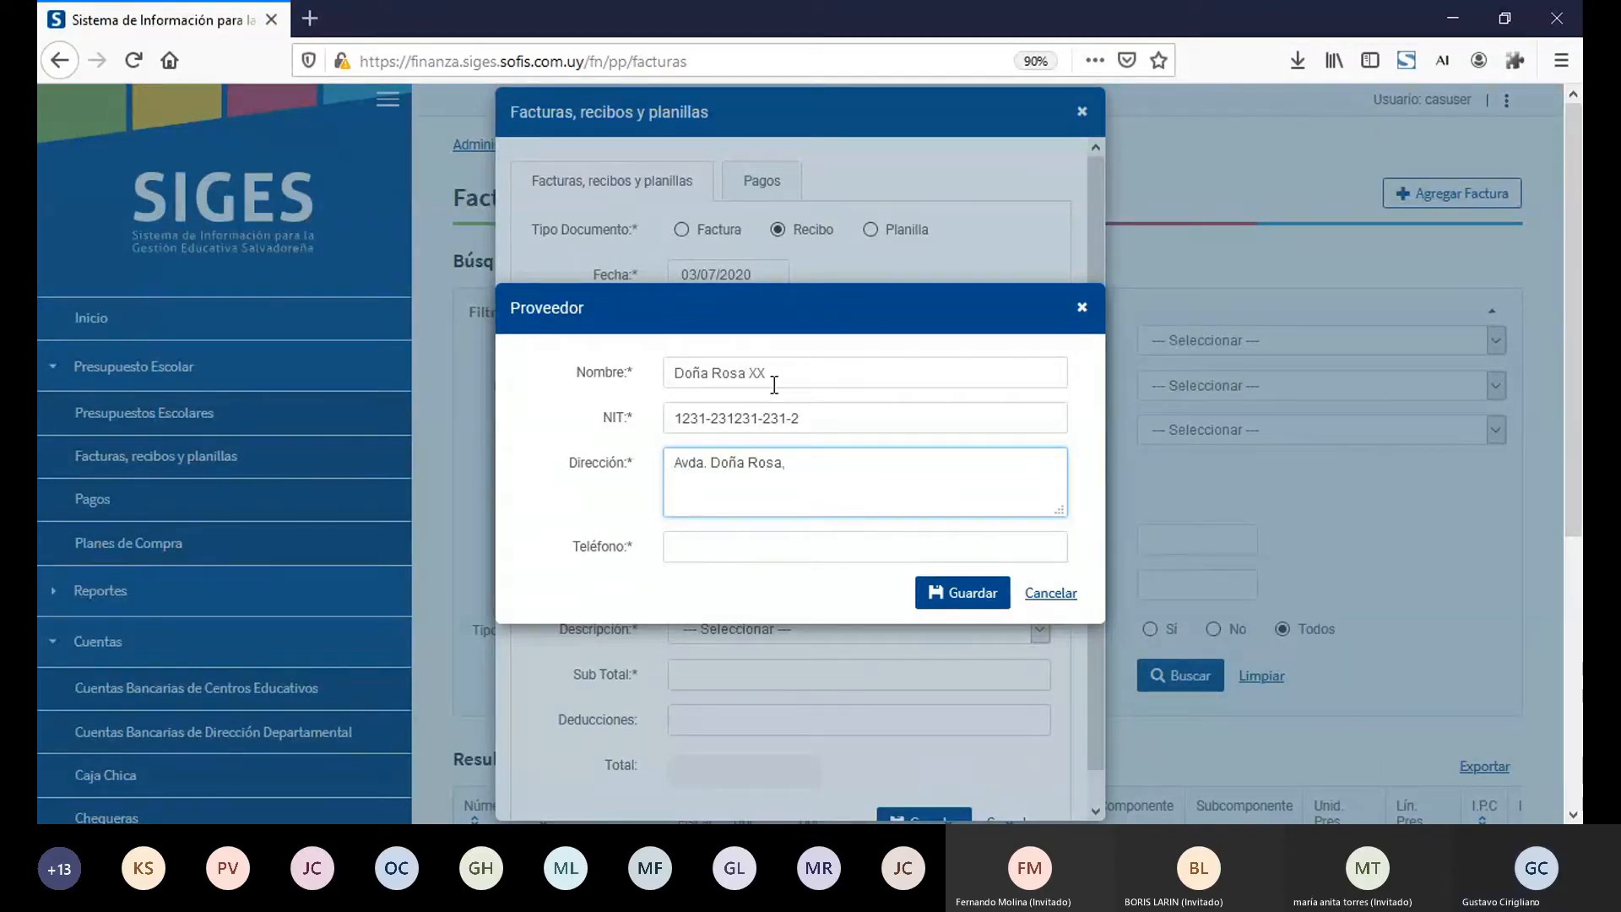
key("Tab")
type("93203902")
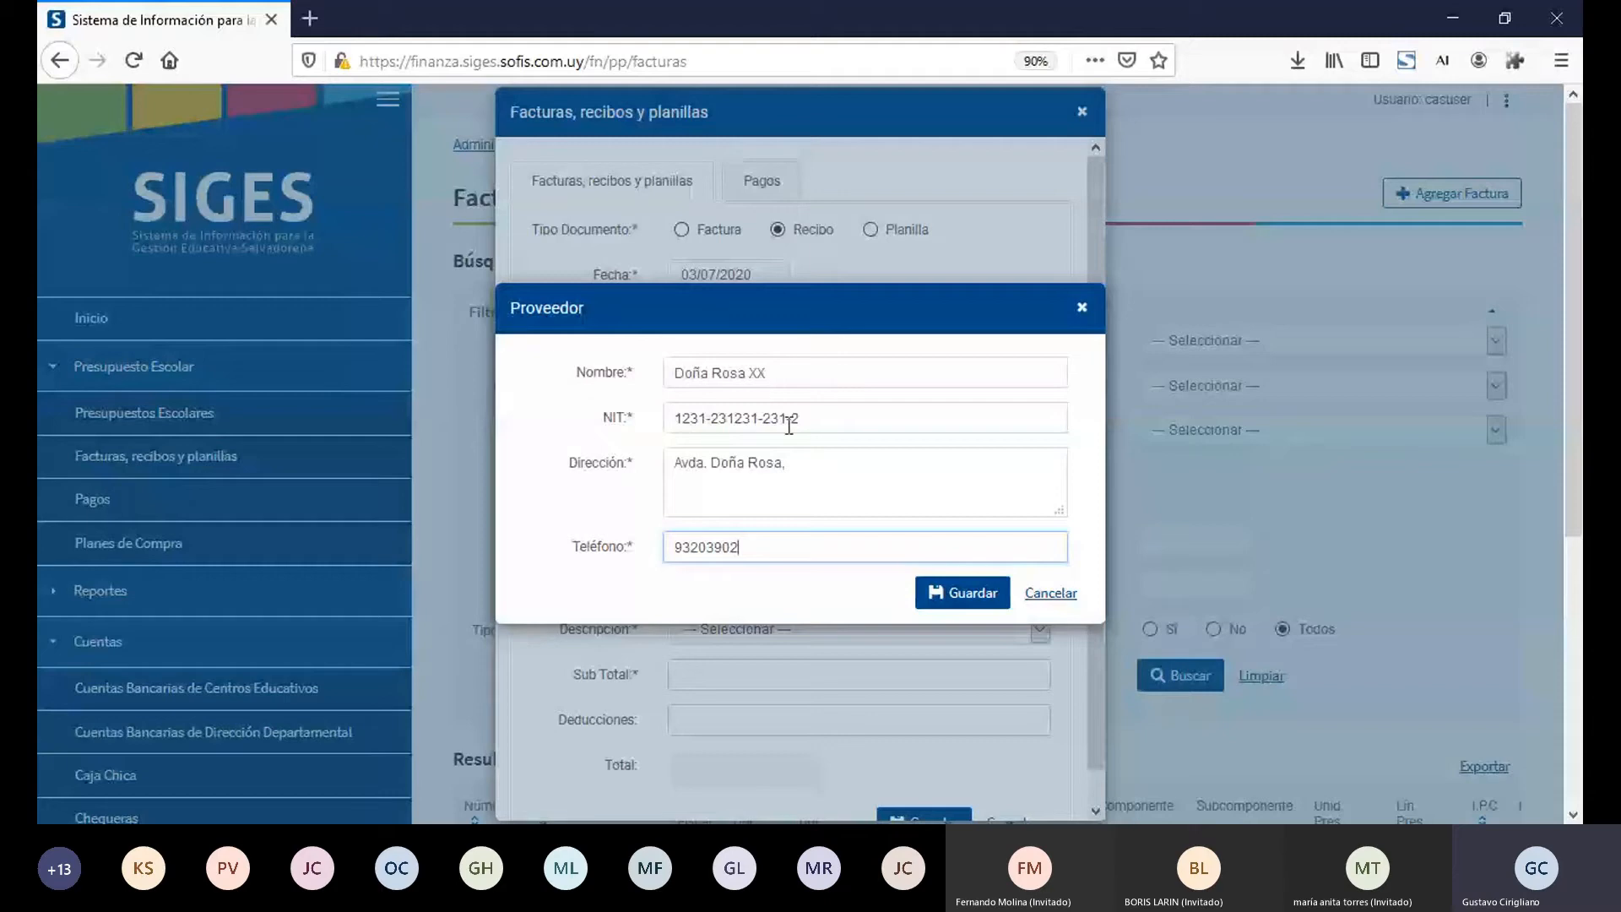
left_click(974, 600)
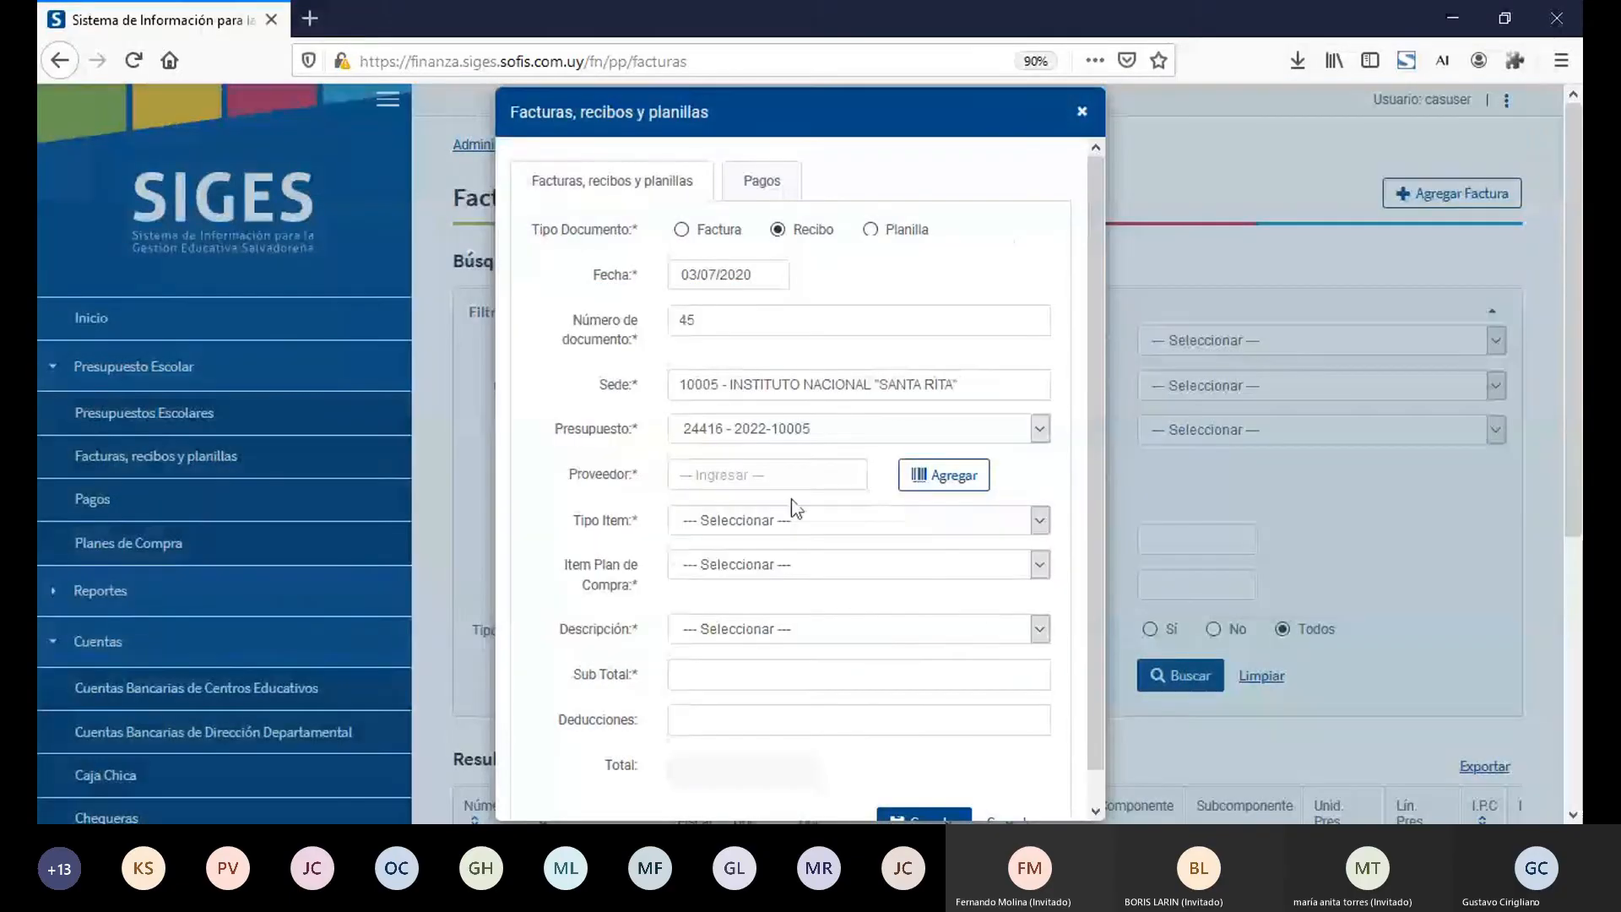
Step: Choose the newly registered supplier as the recibo's Proveedor
left_click(788, 490)
type("Doña Rosa")
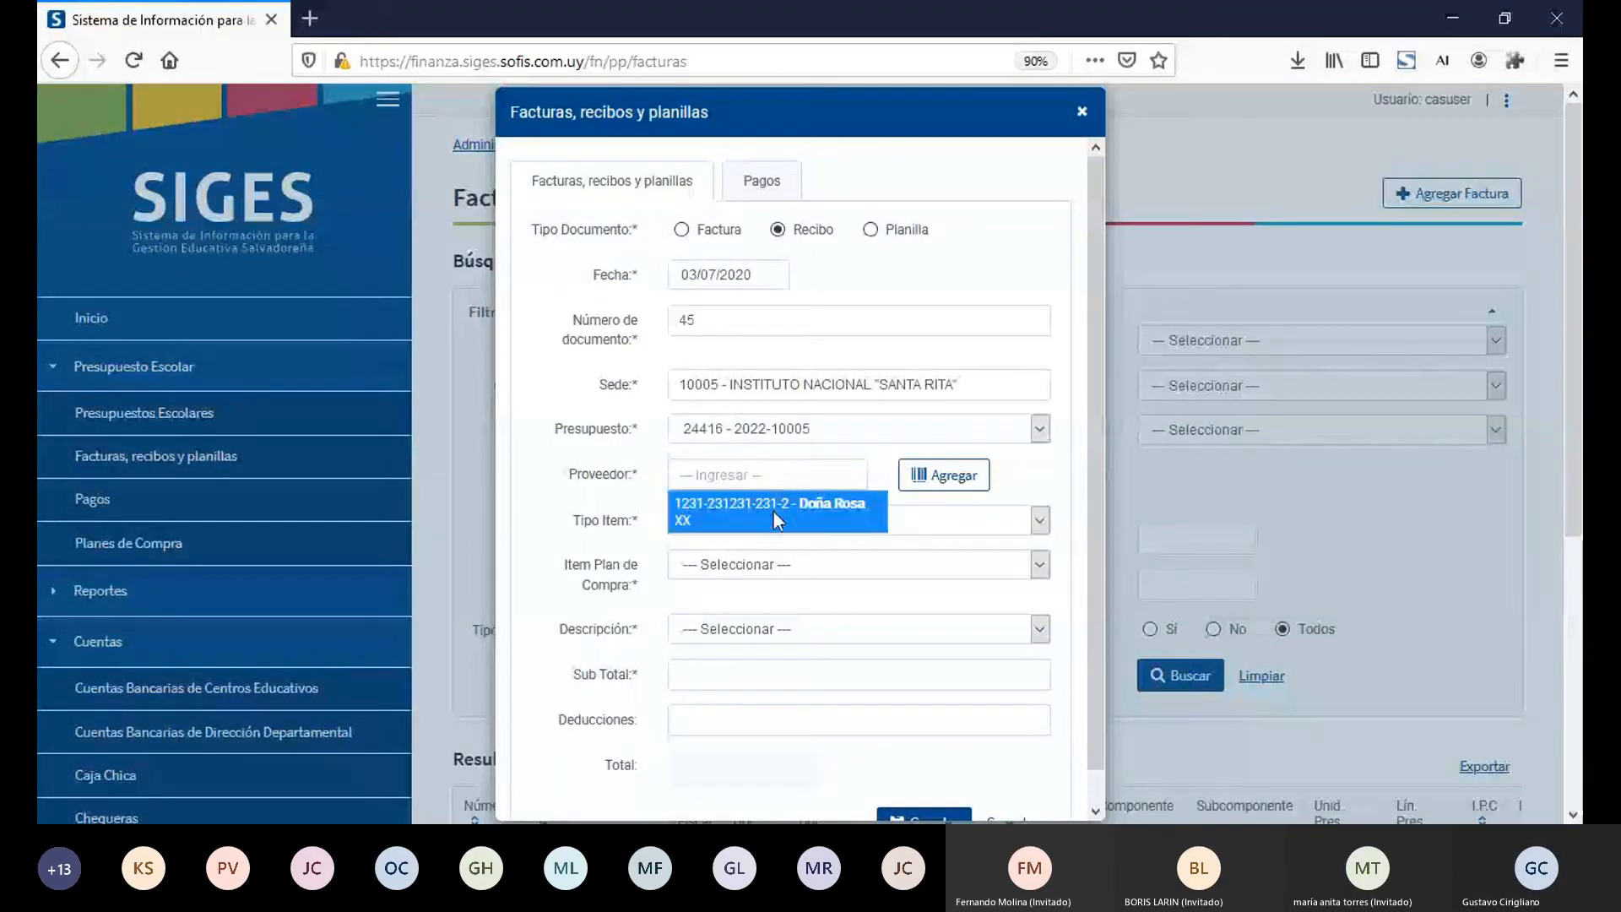
left_click(774, 512)
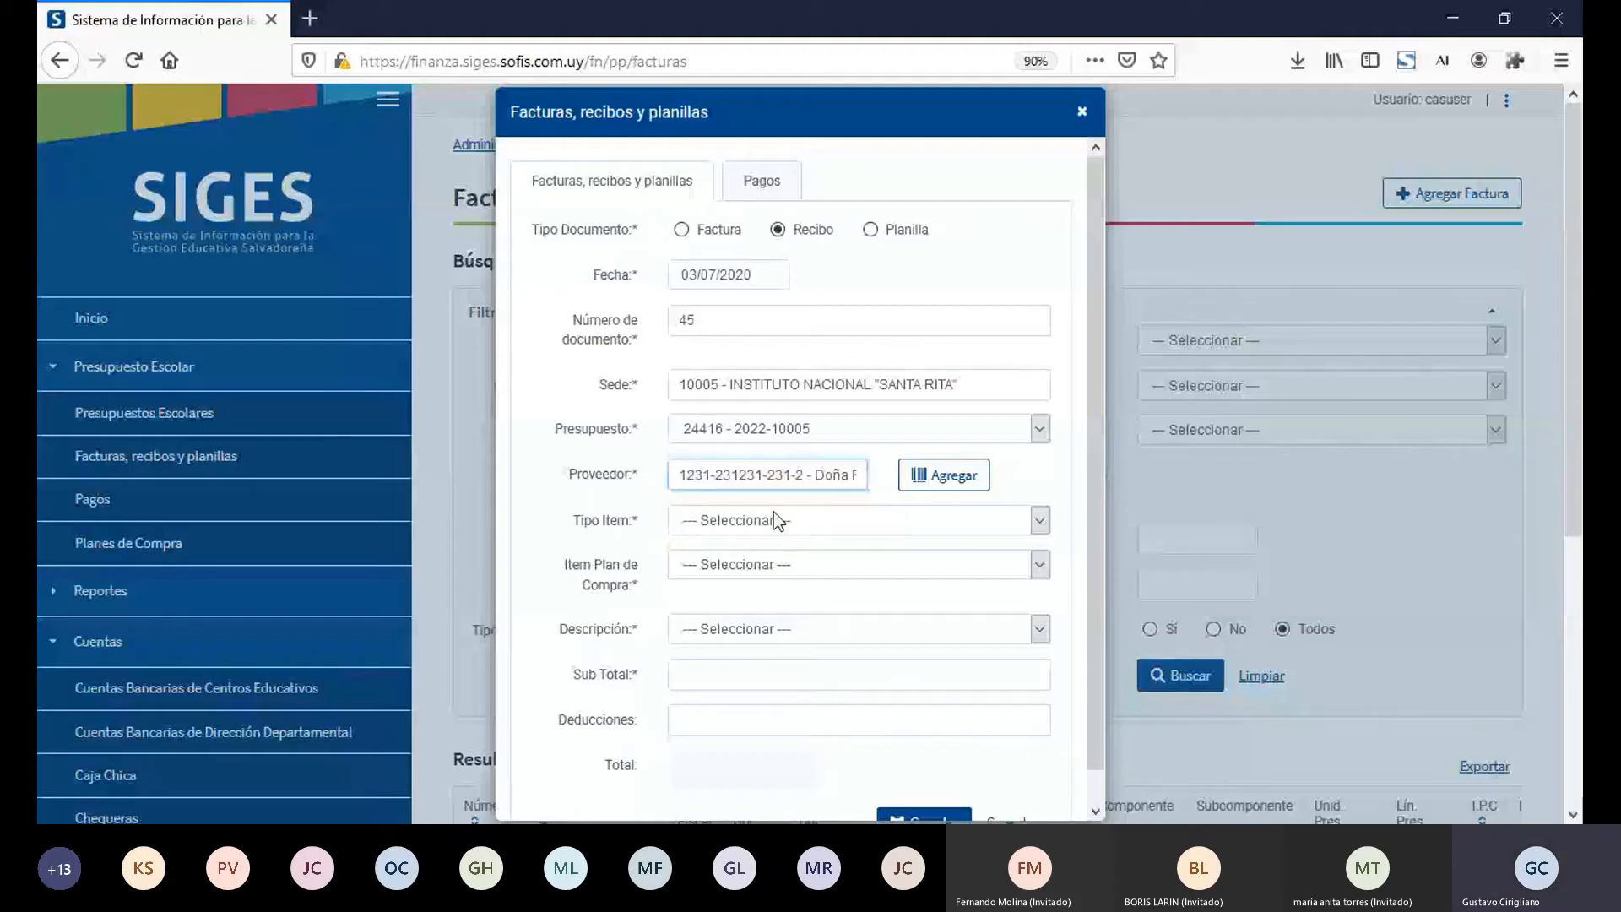
Step: Set Tipo Item to Movimiento del Presupuesto sin Plan de Compras and Descripción to Mobiliario para el evento
left_click(777, 520)
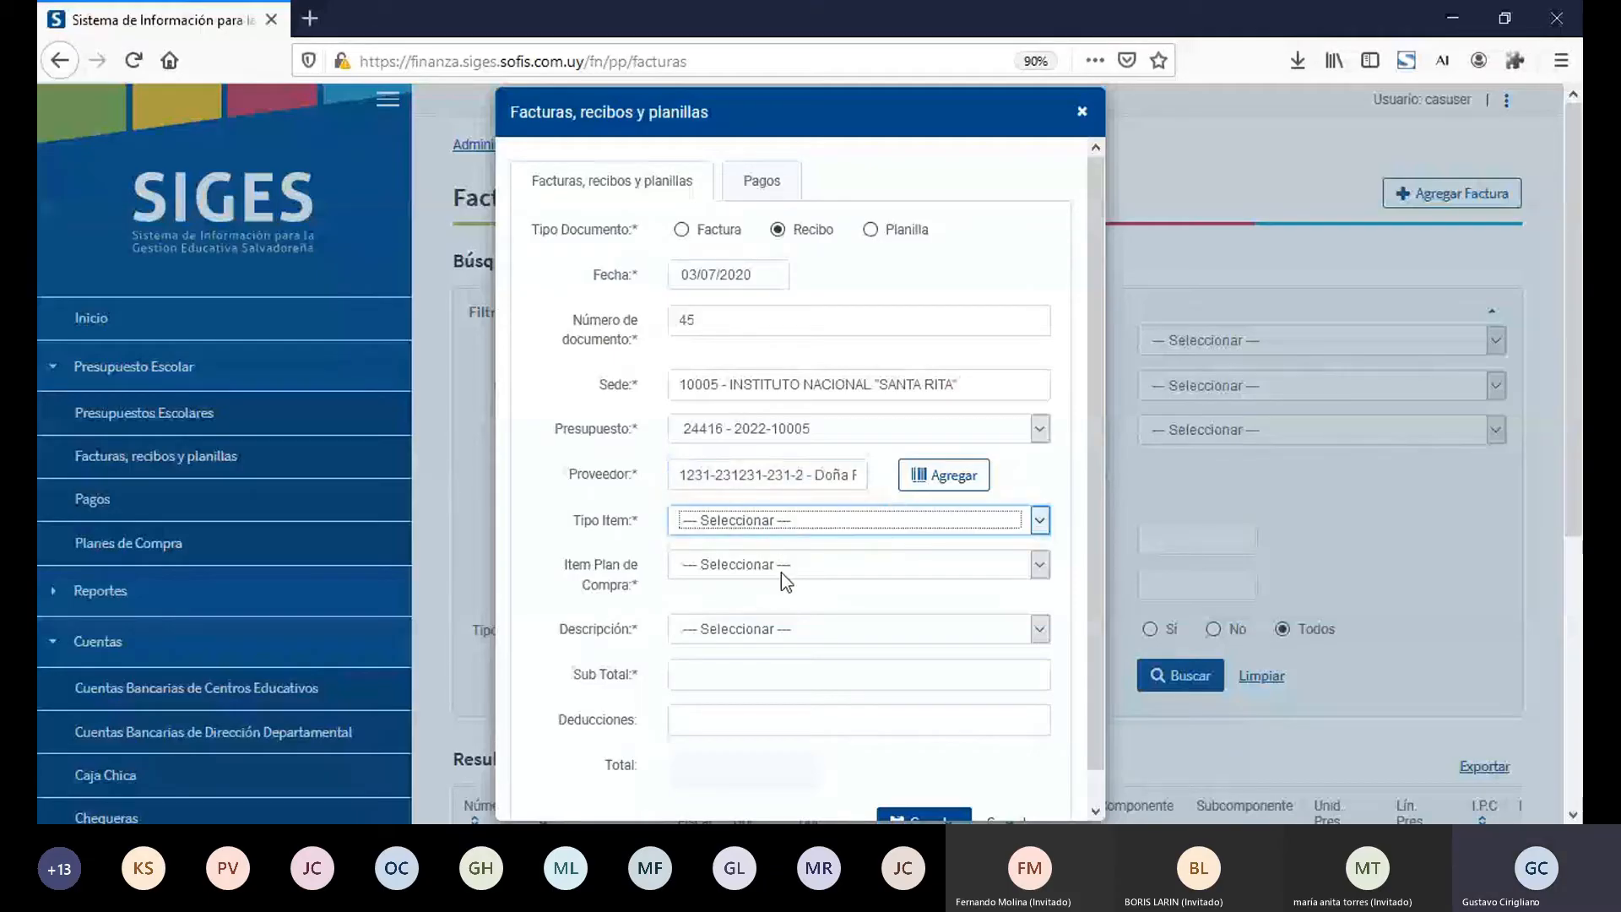
key("Down")
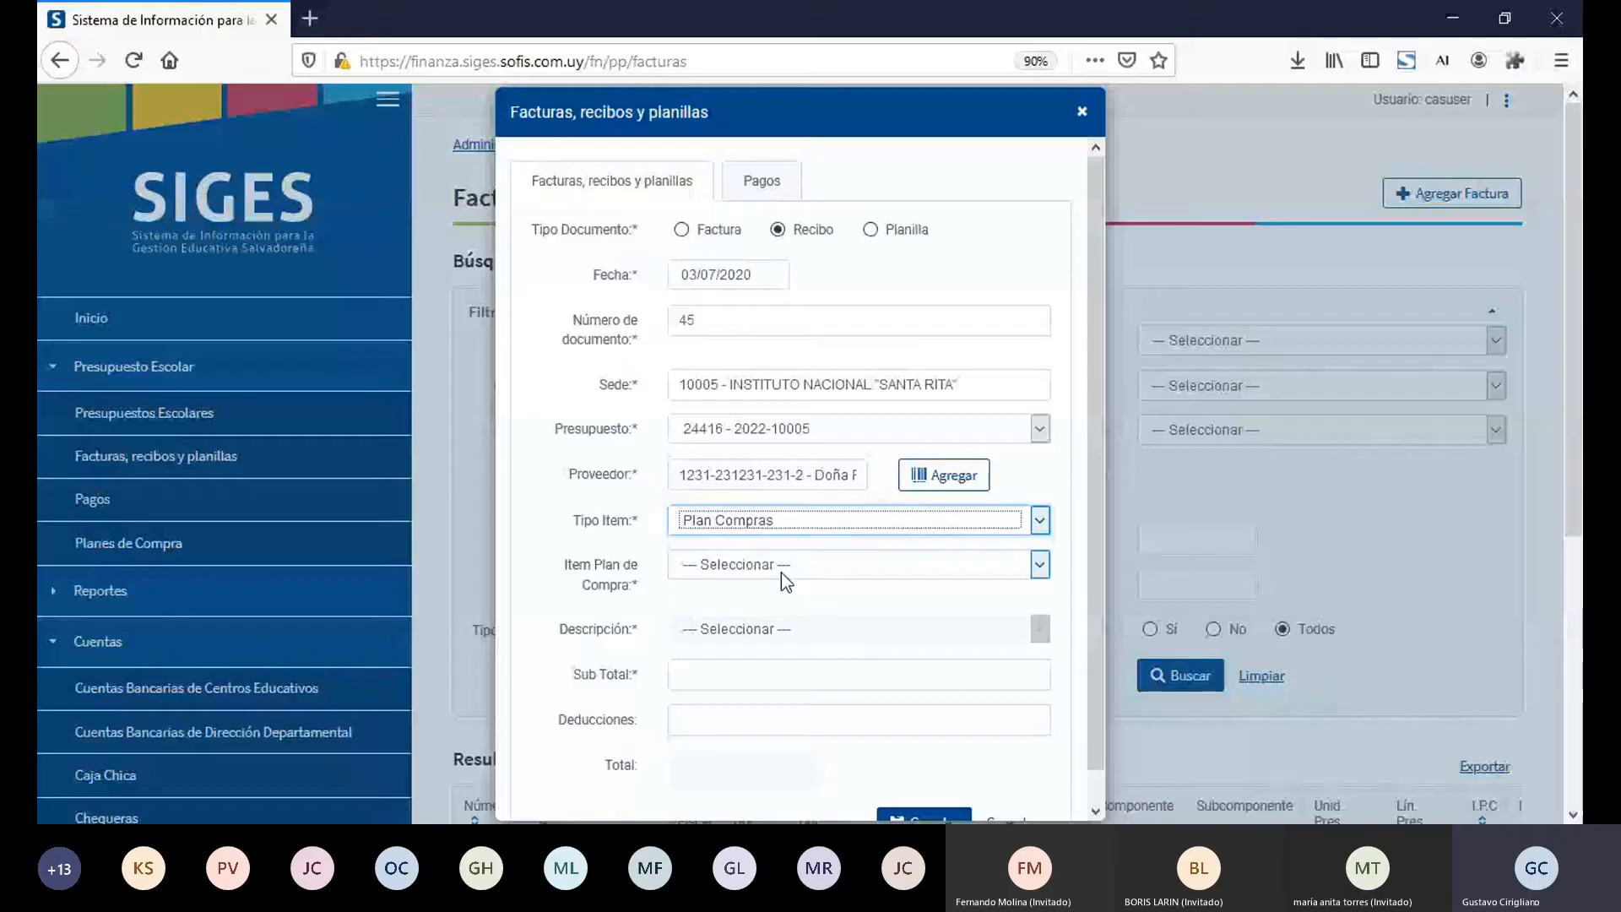
key("Tab")
left_click(868, 525)
left_click(866, 595)
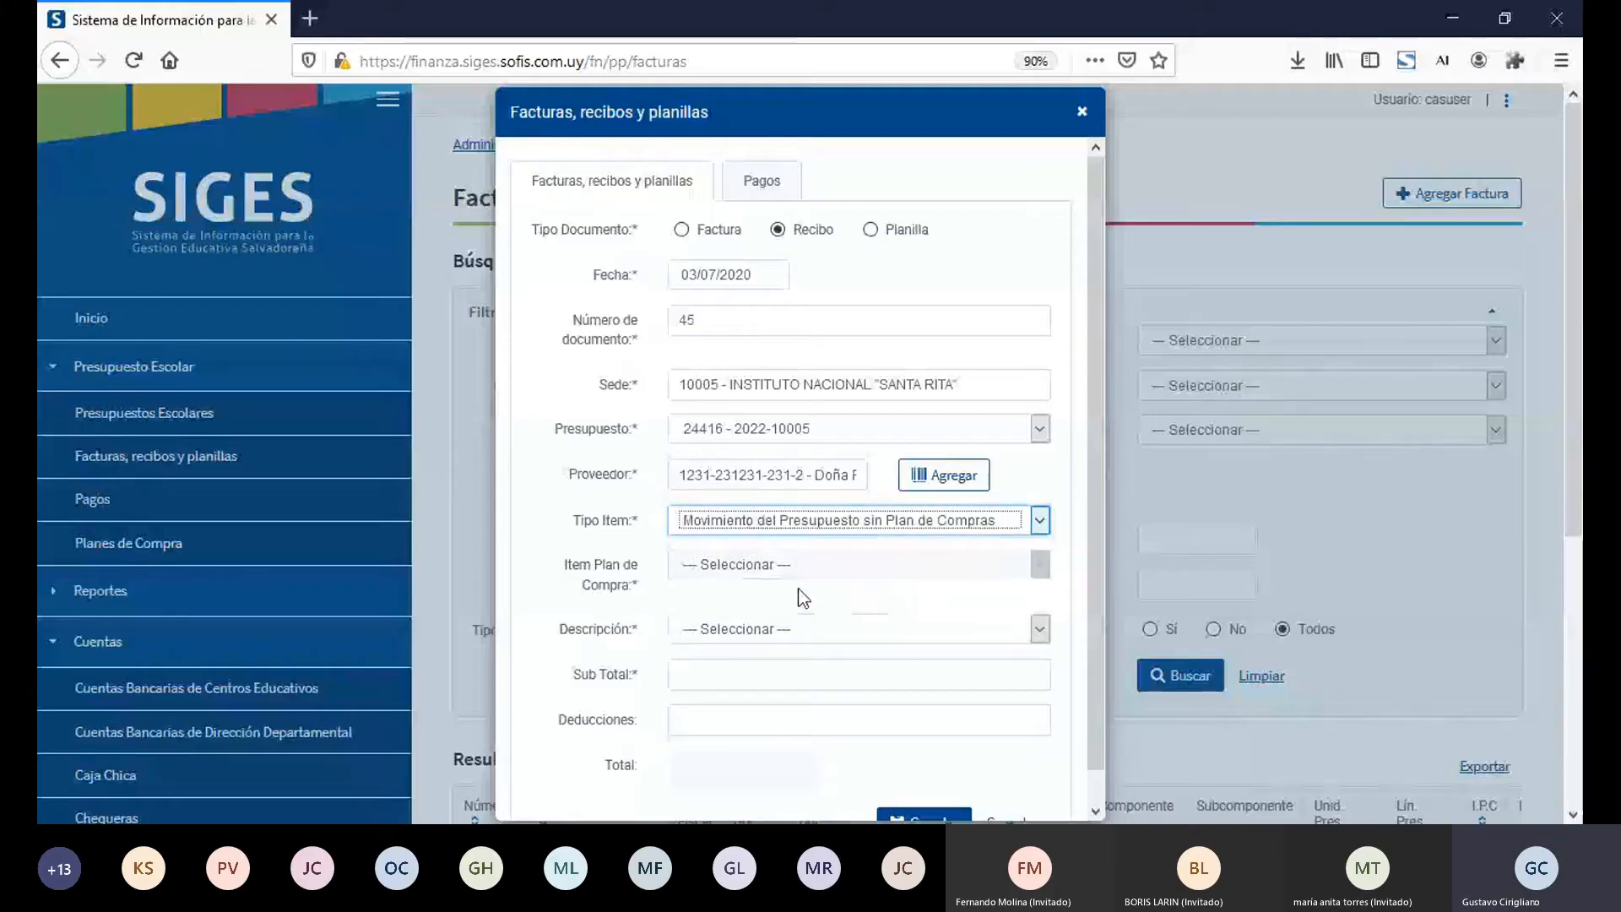
key("Tab")
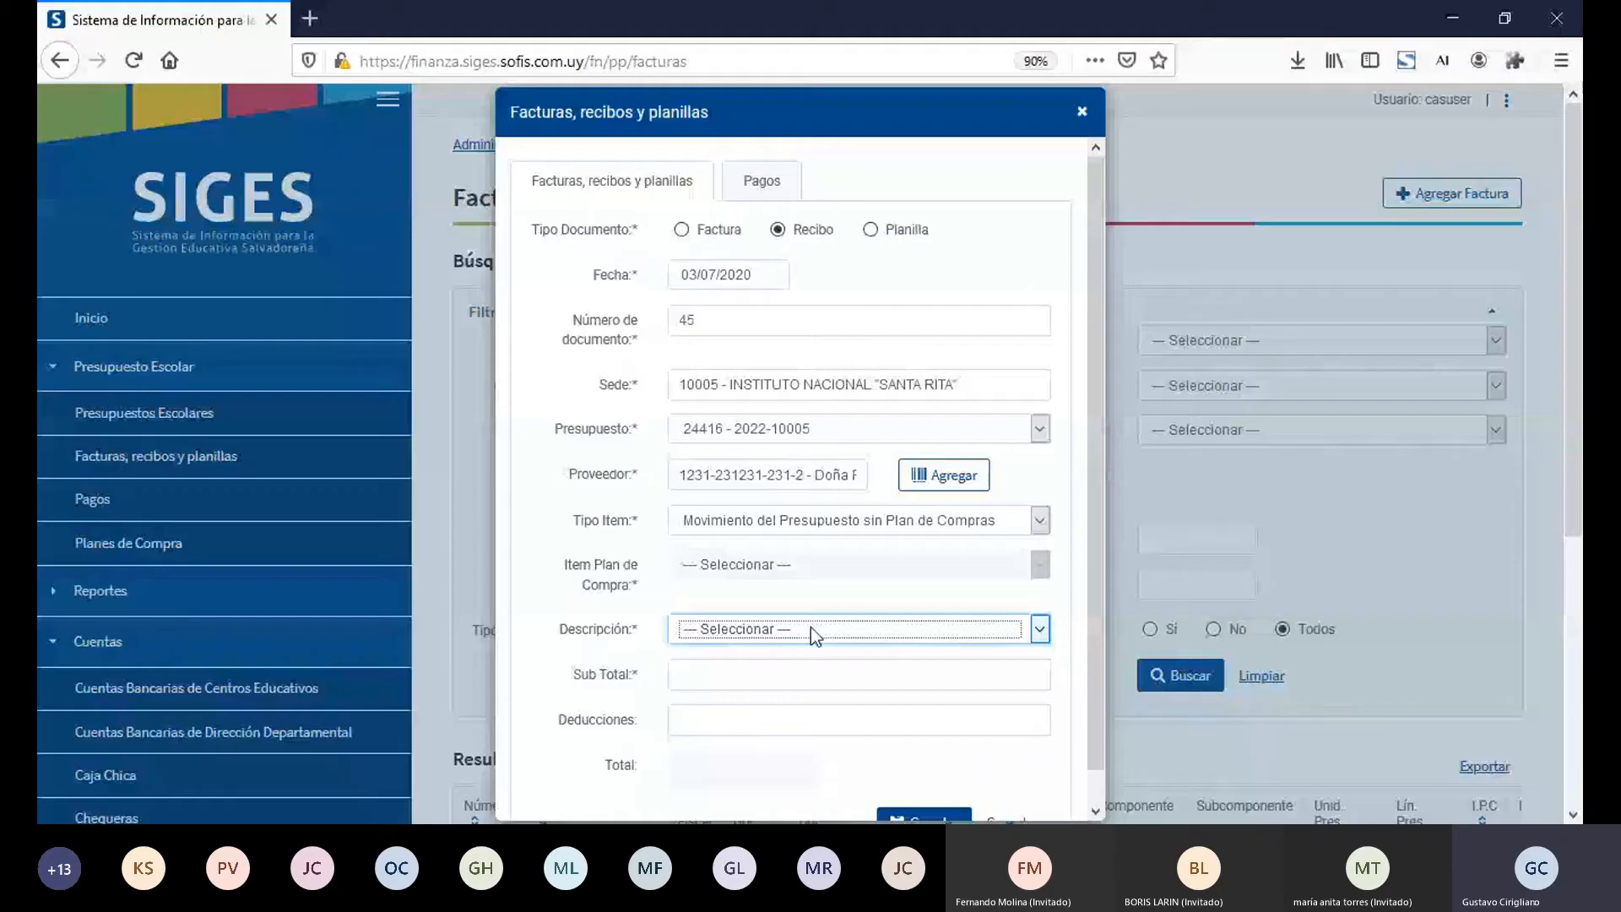
key("Down")
Step: Enter a Sub Total of 10,00 and Deducciones of 2,50, and save the recibo
left_click(839, 682)
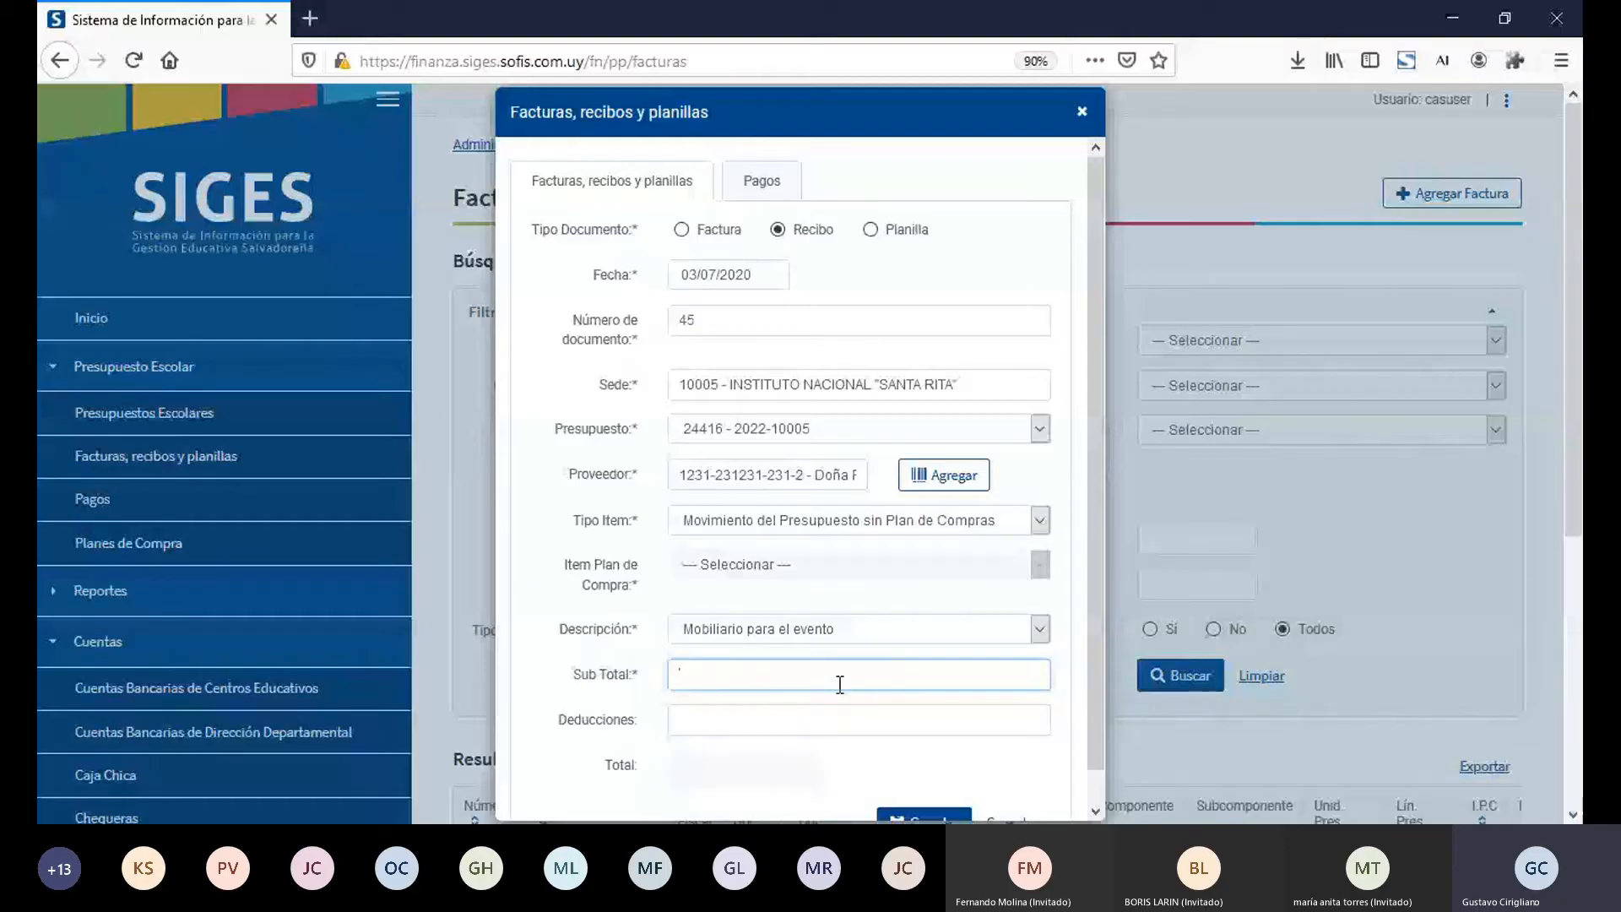
type("10")
key("Tab")
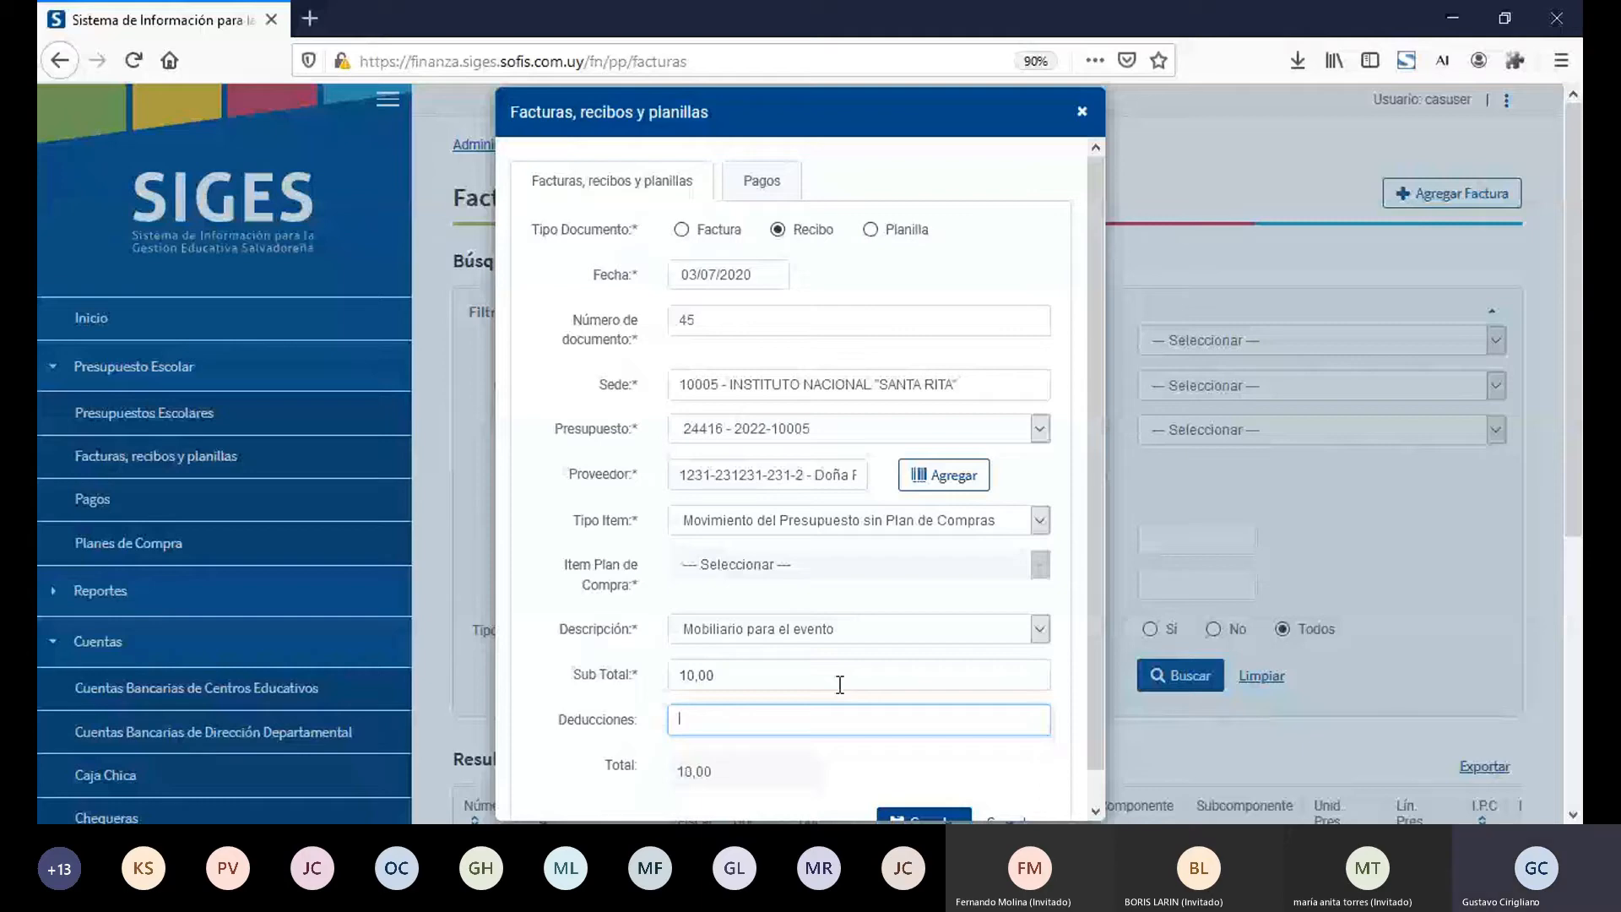
type("250")
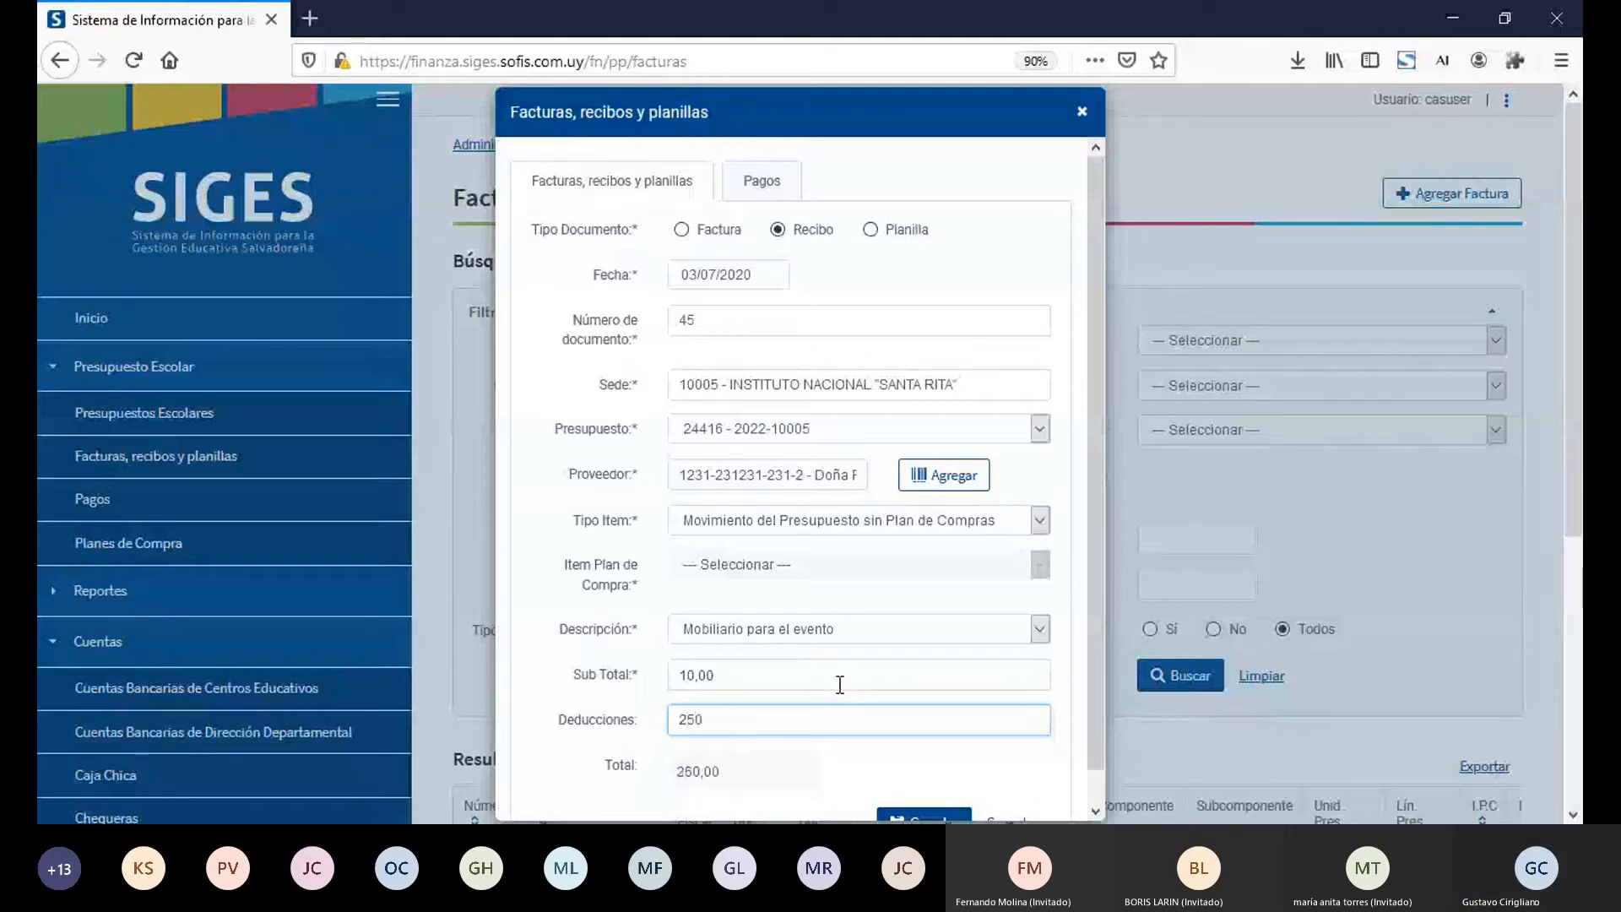
key("BackSpace")
key("BackSpace")
type(",50")
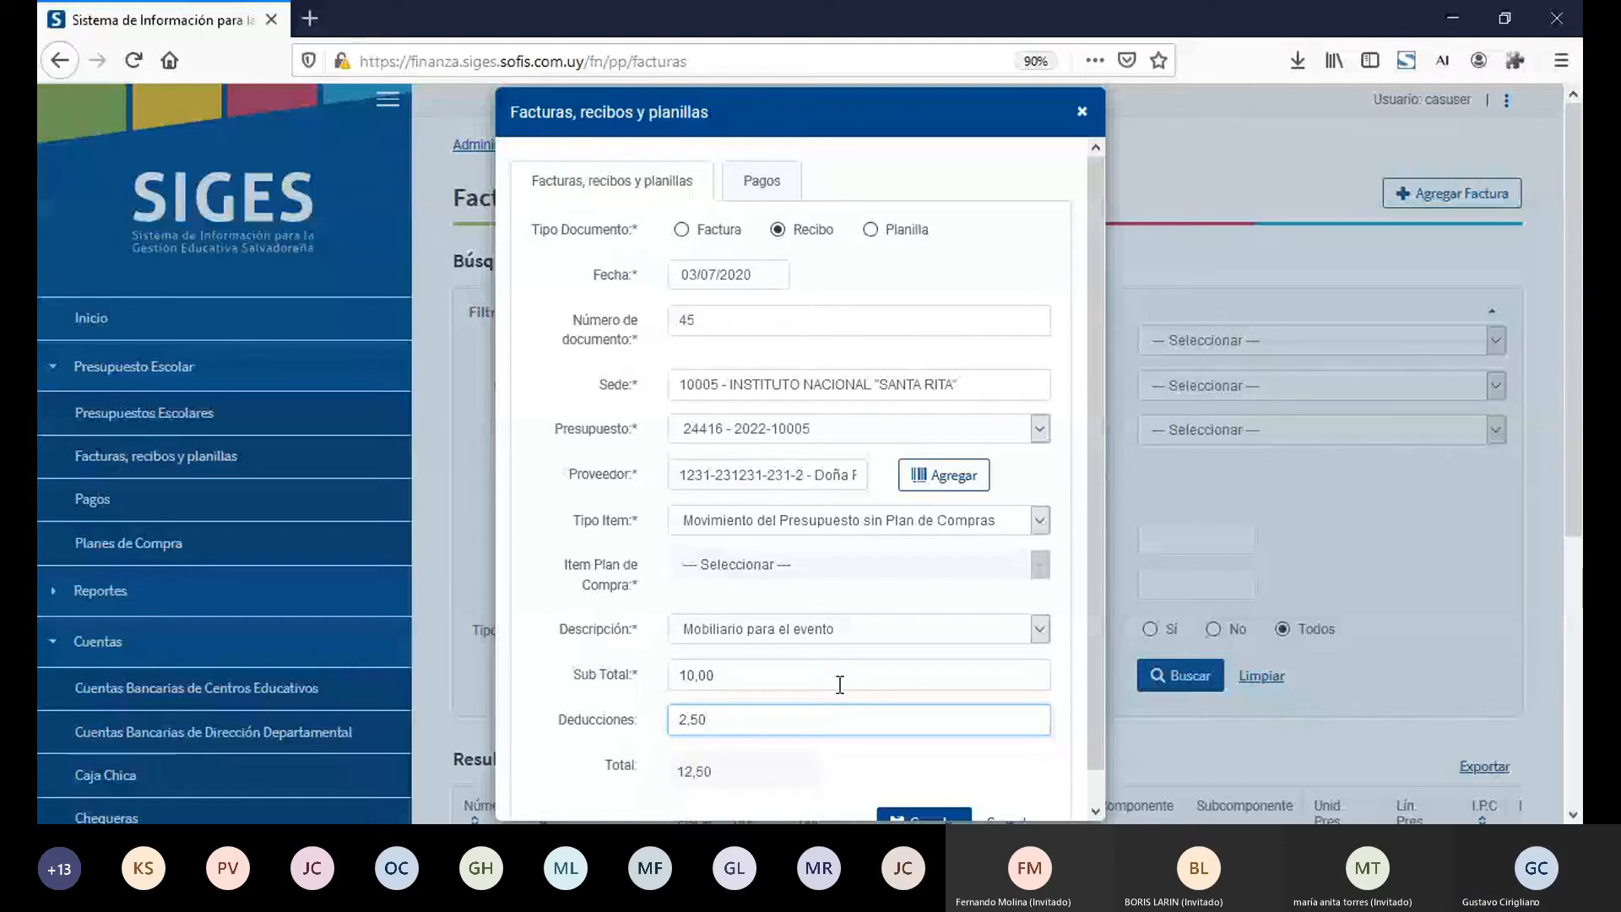
left_click(902, 817)
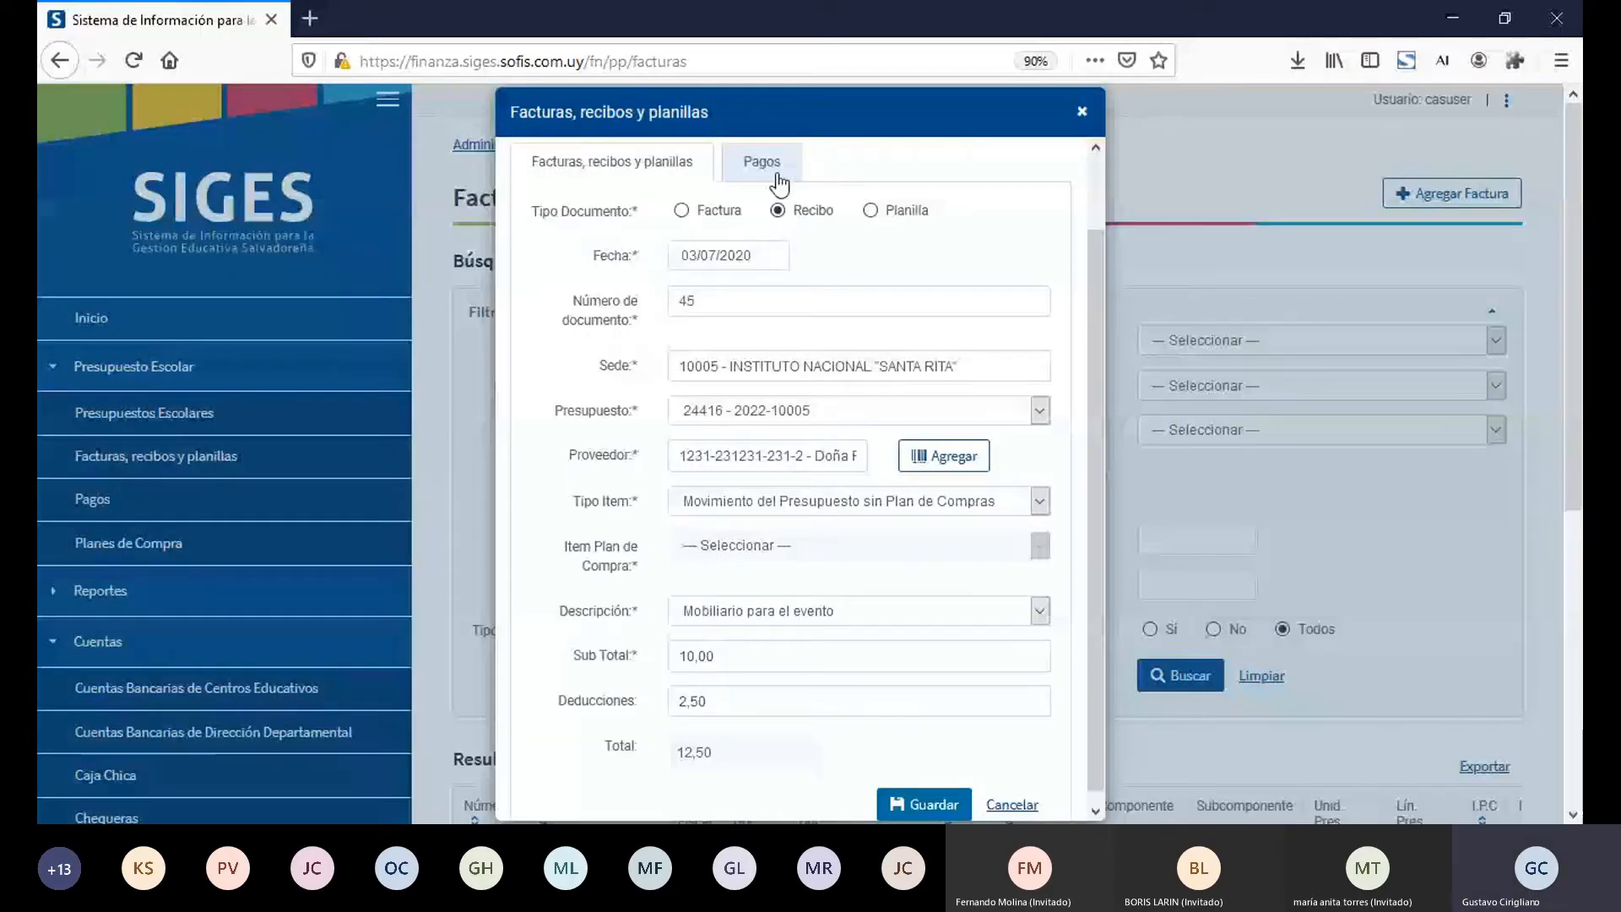
Step: Try to set up the payment of recibo 45 with Modo de pago Efectivo
left_click(774, 180)
left_click(778, 296)
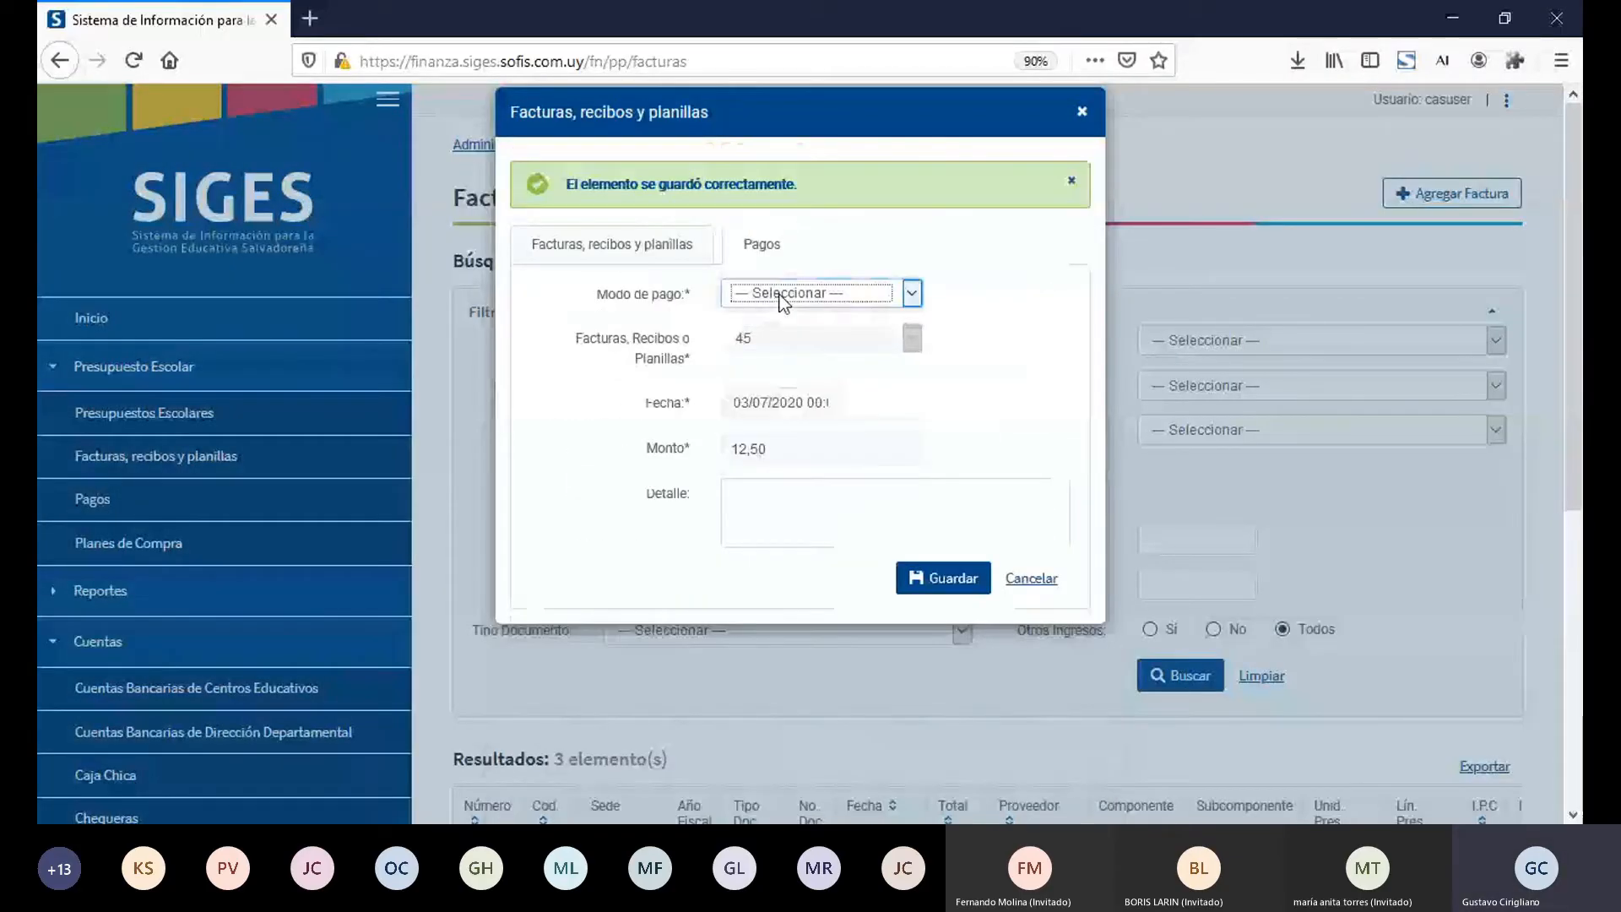
left_click(797, 369)
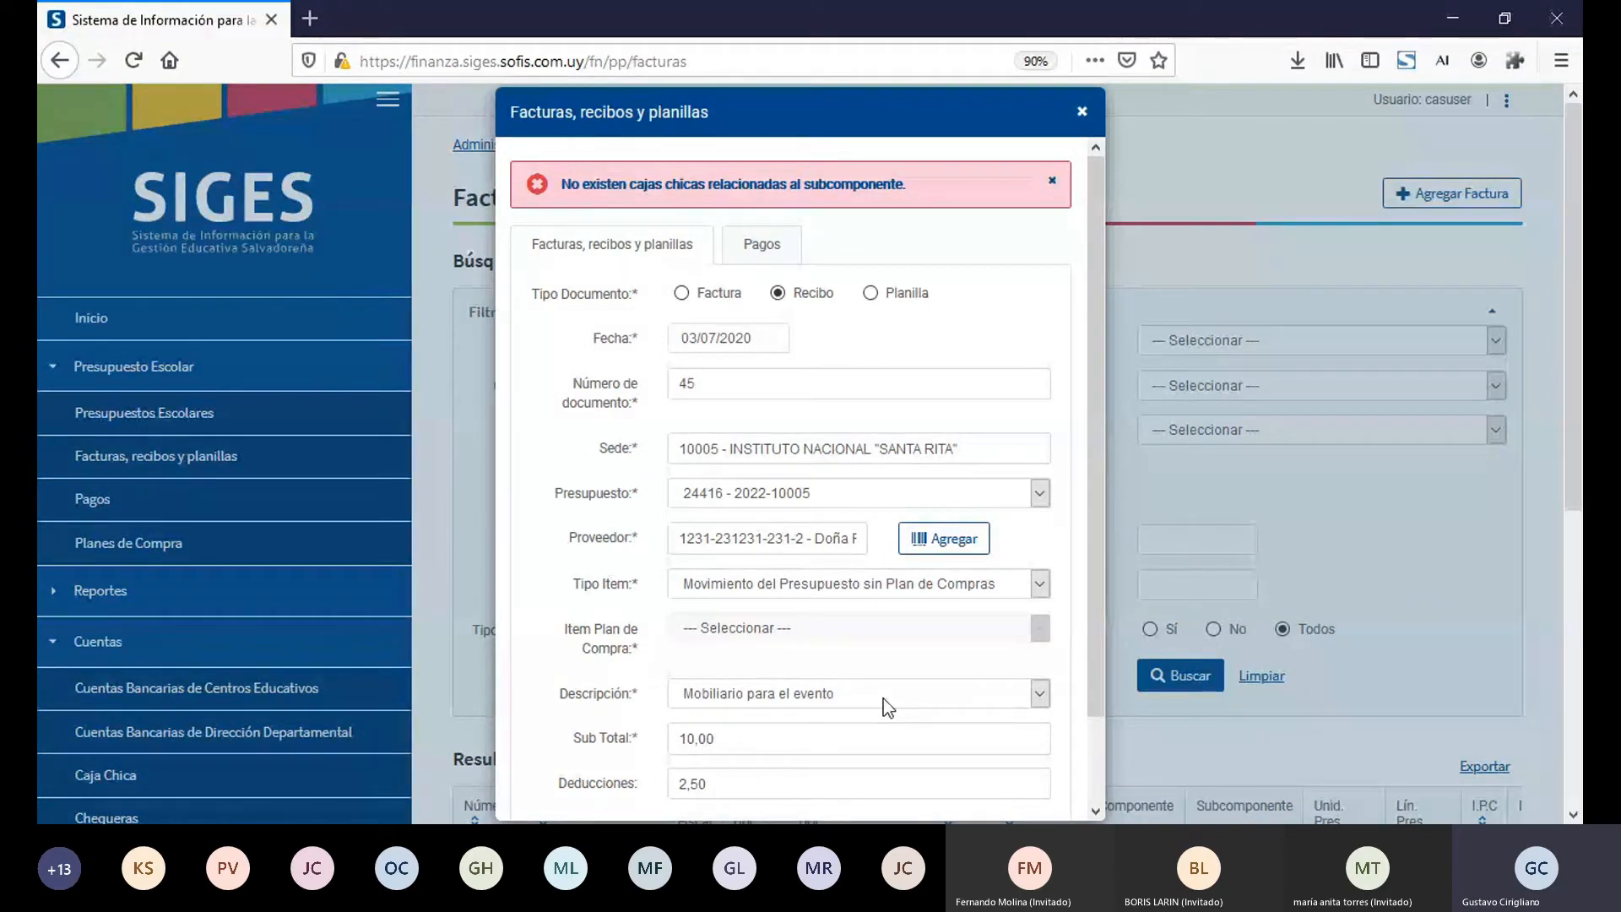
Step: Return to the payment of recibo 45 and set Modo de pago to Cheque
left_click(777, 242)
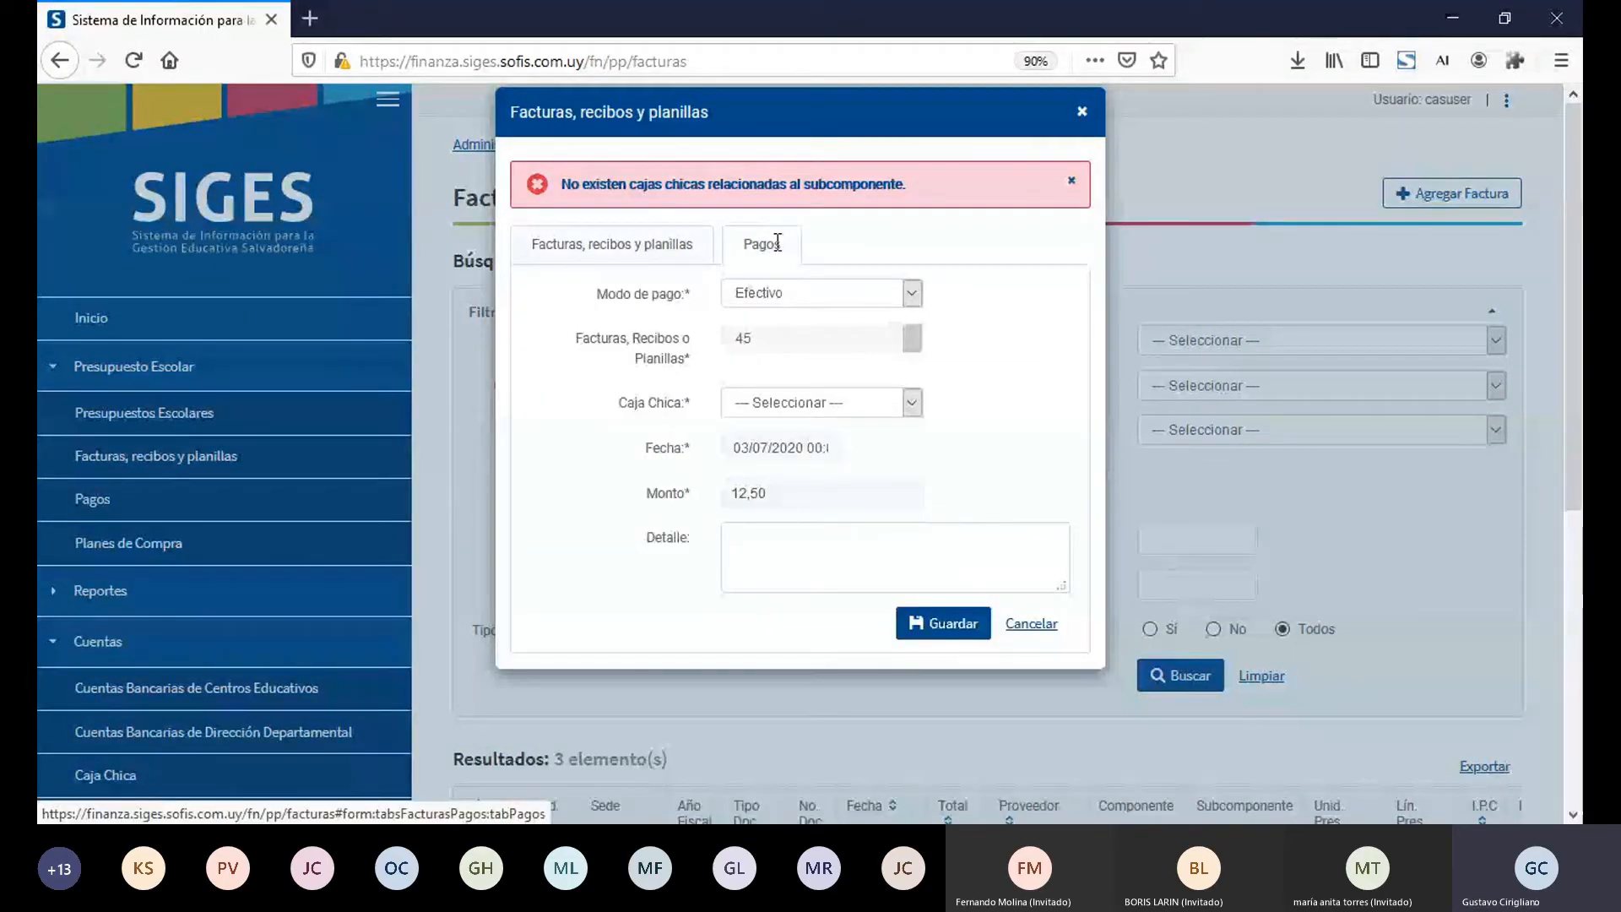
left_click(782, 295)
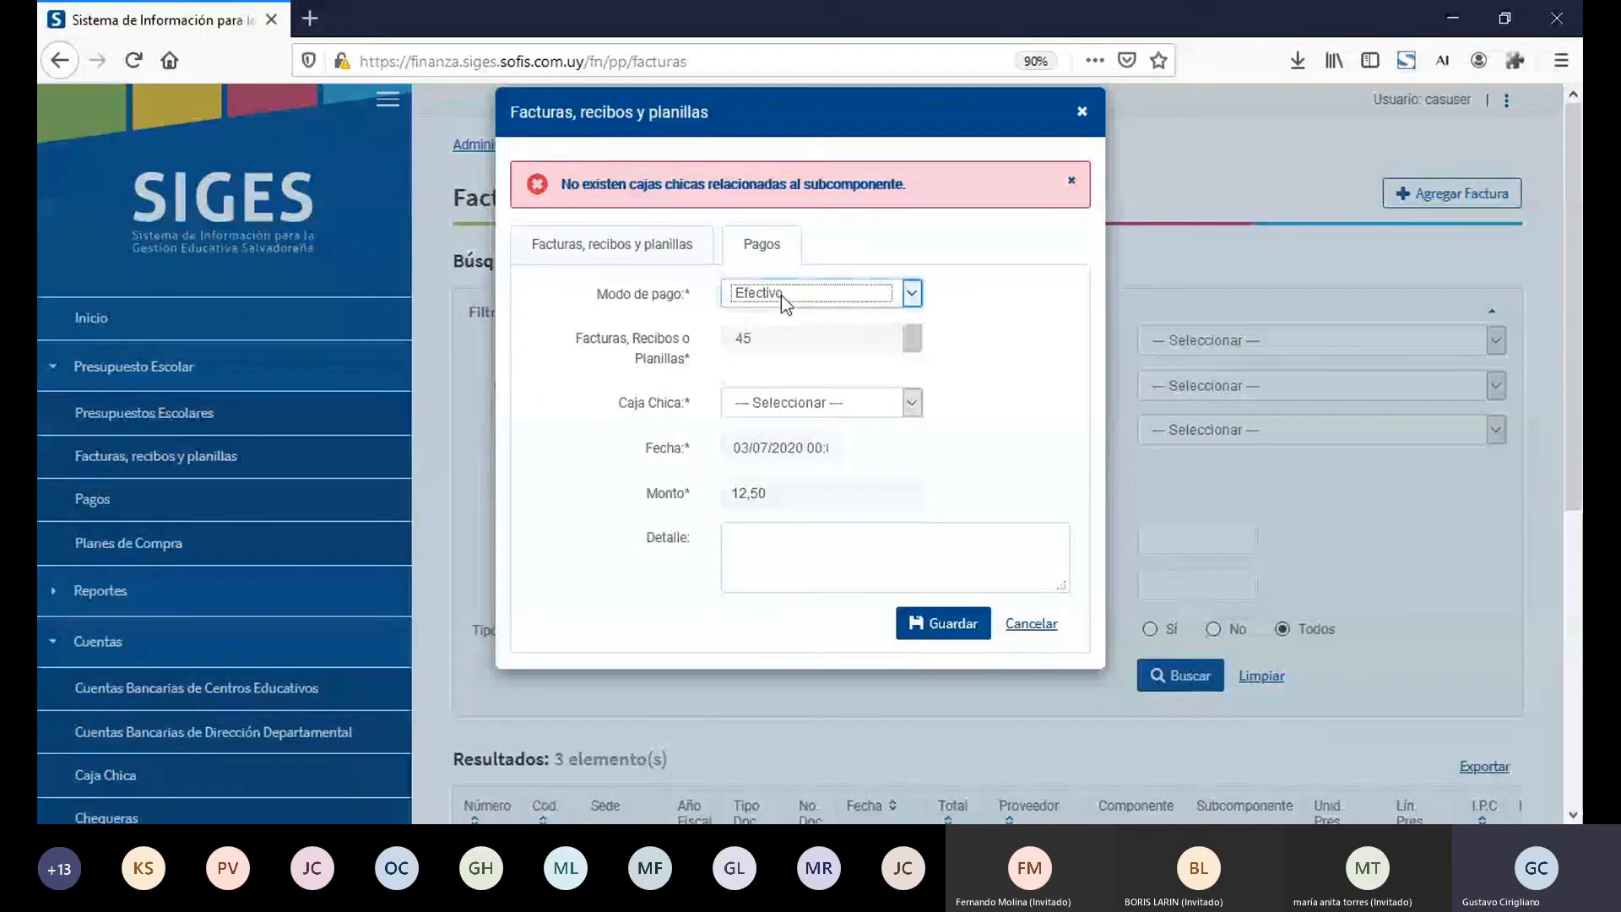
left_click(790, 353)
left_click(782, 187)
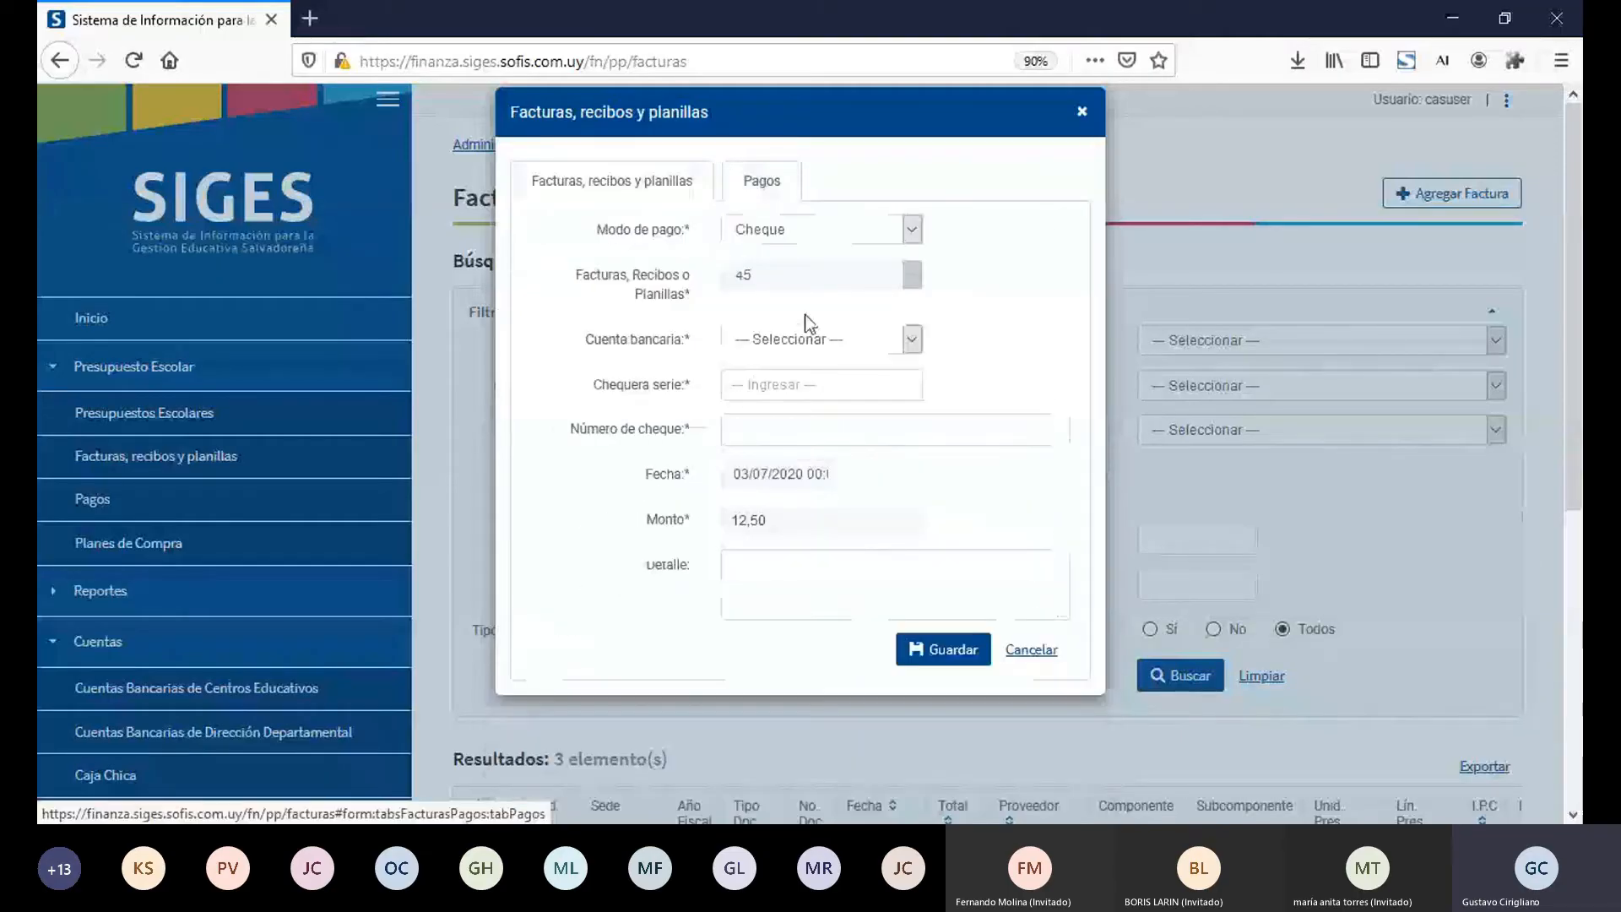
Step: Choose the school's Otros ingresos bank account and Chequera serie AB for the payment of recibo 45
left_click(808, 335)
left_click(824, 432)
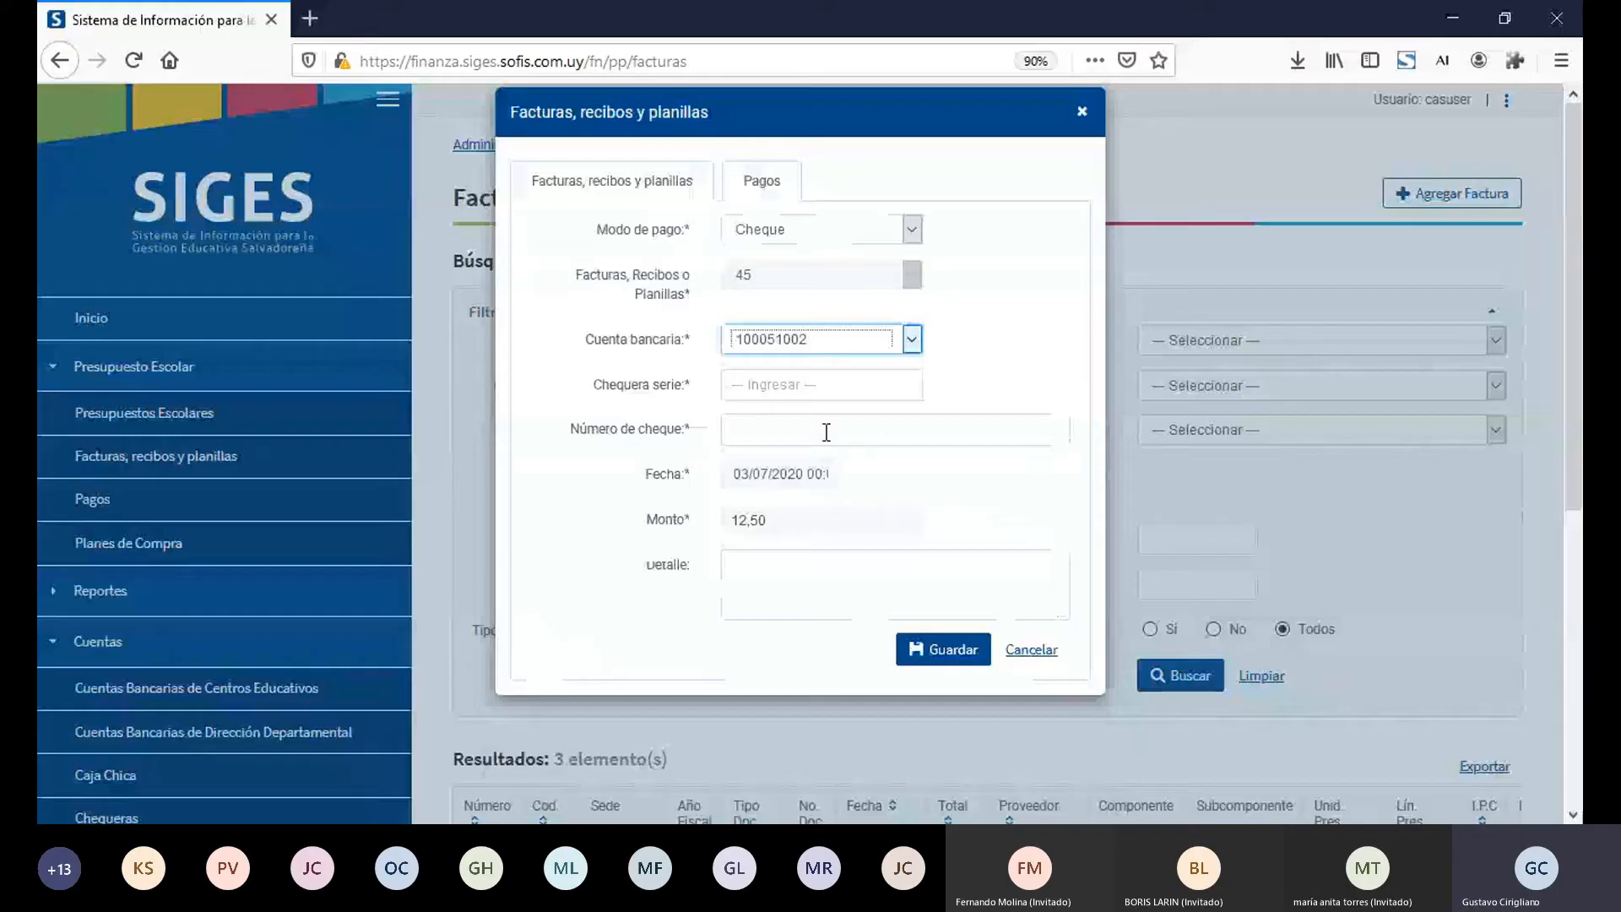
left_click(797, 388)
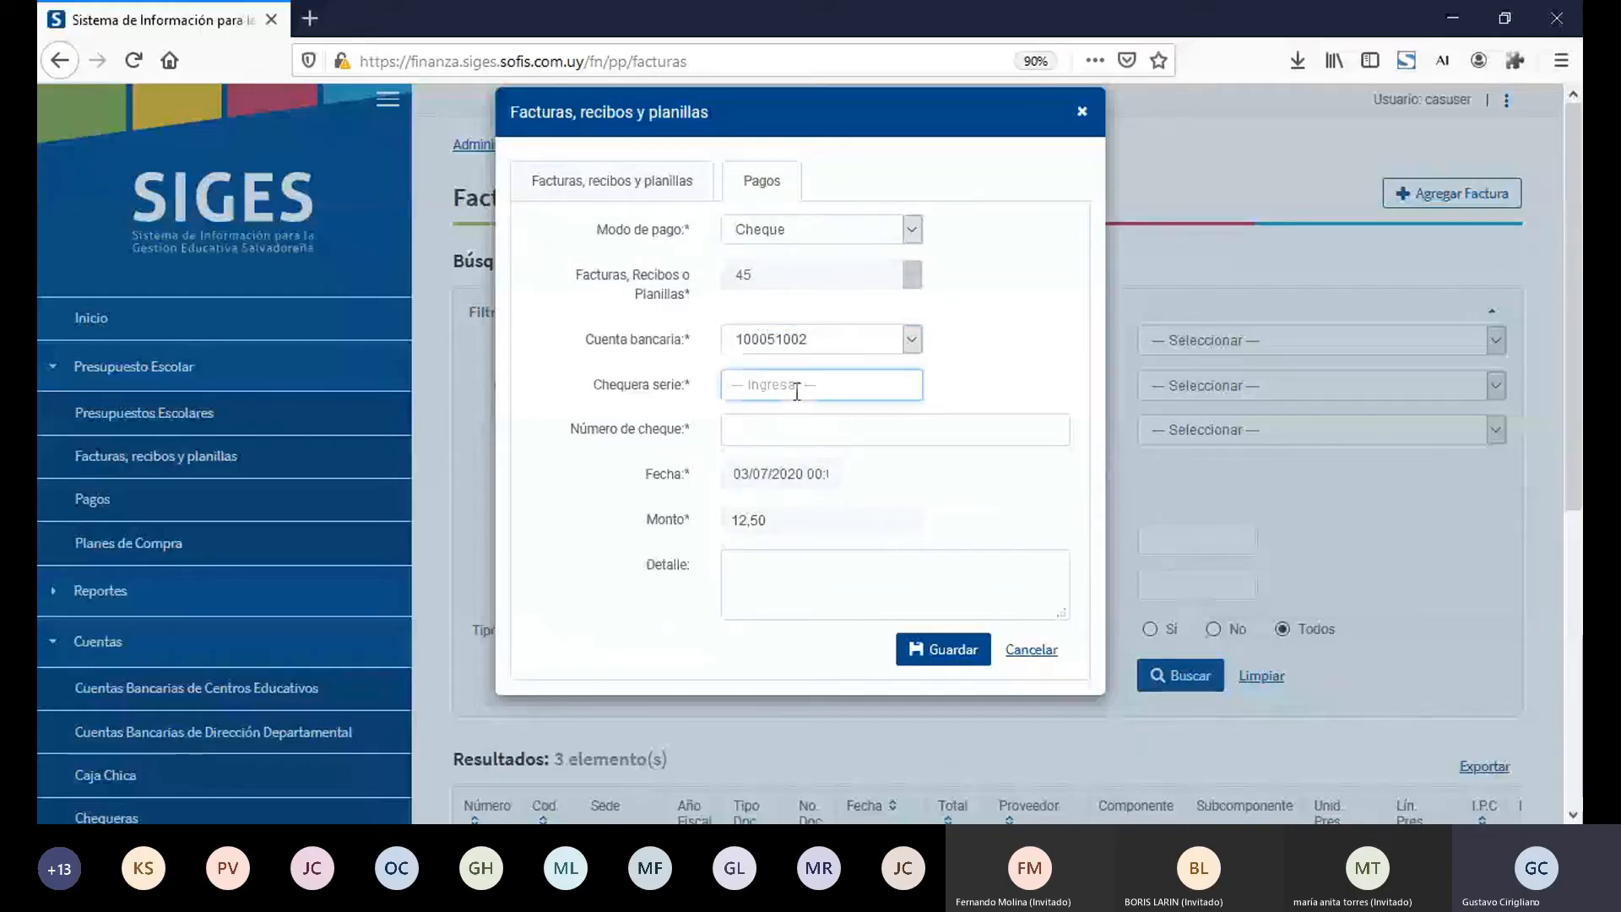
type("B")
key("BackSpace")
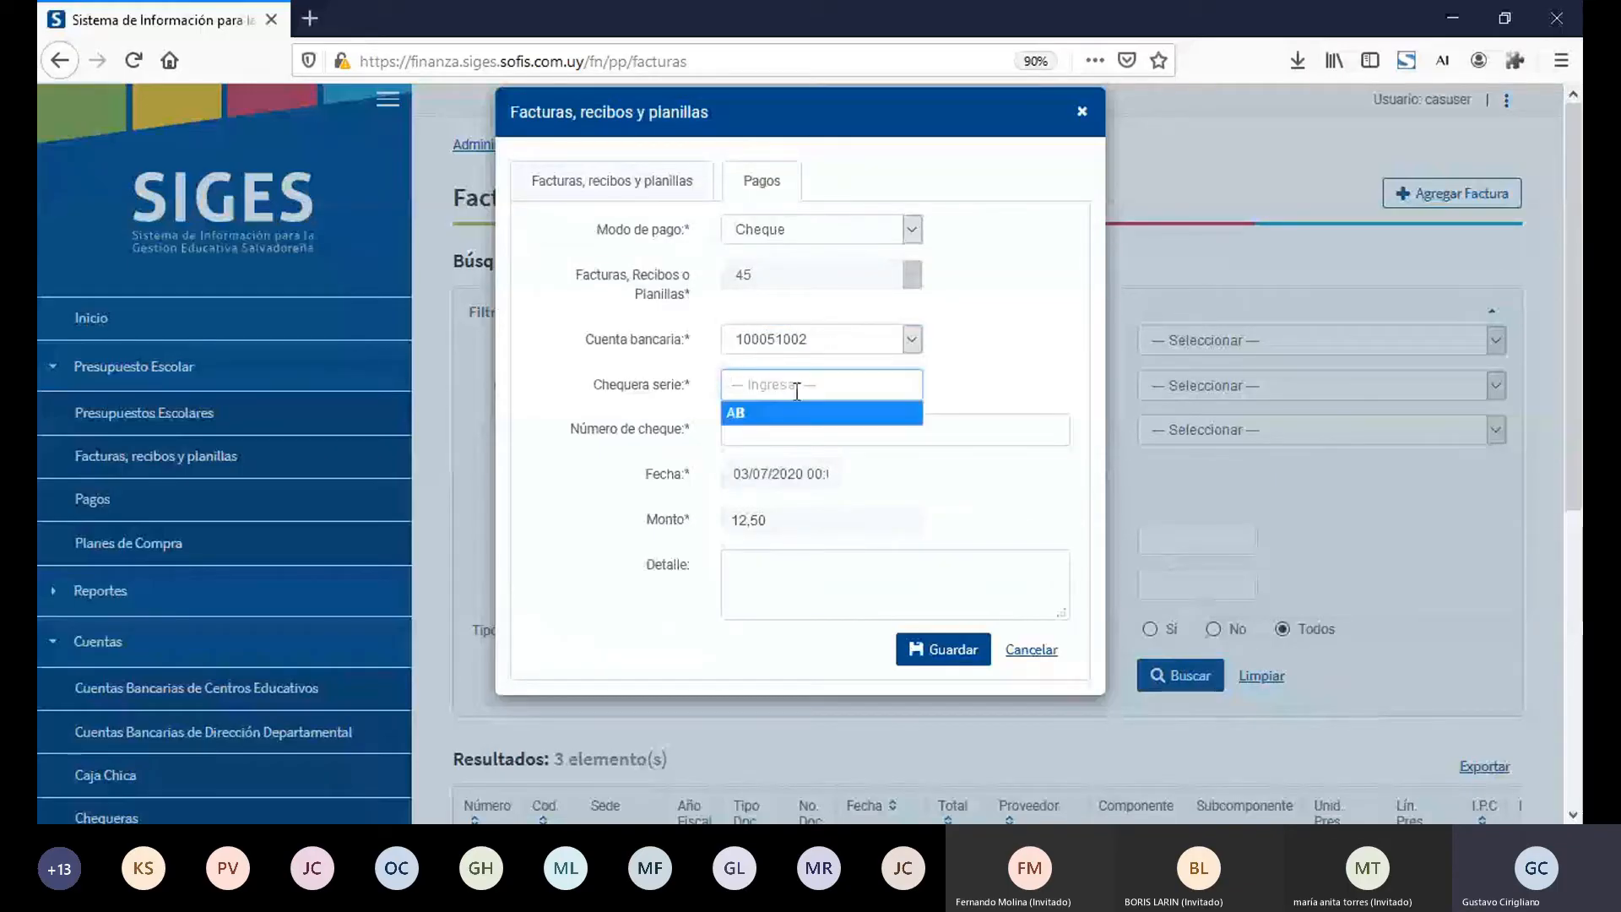
type("AB")
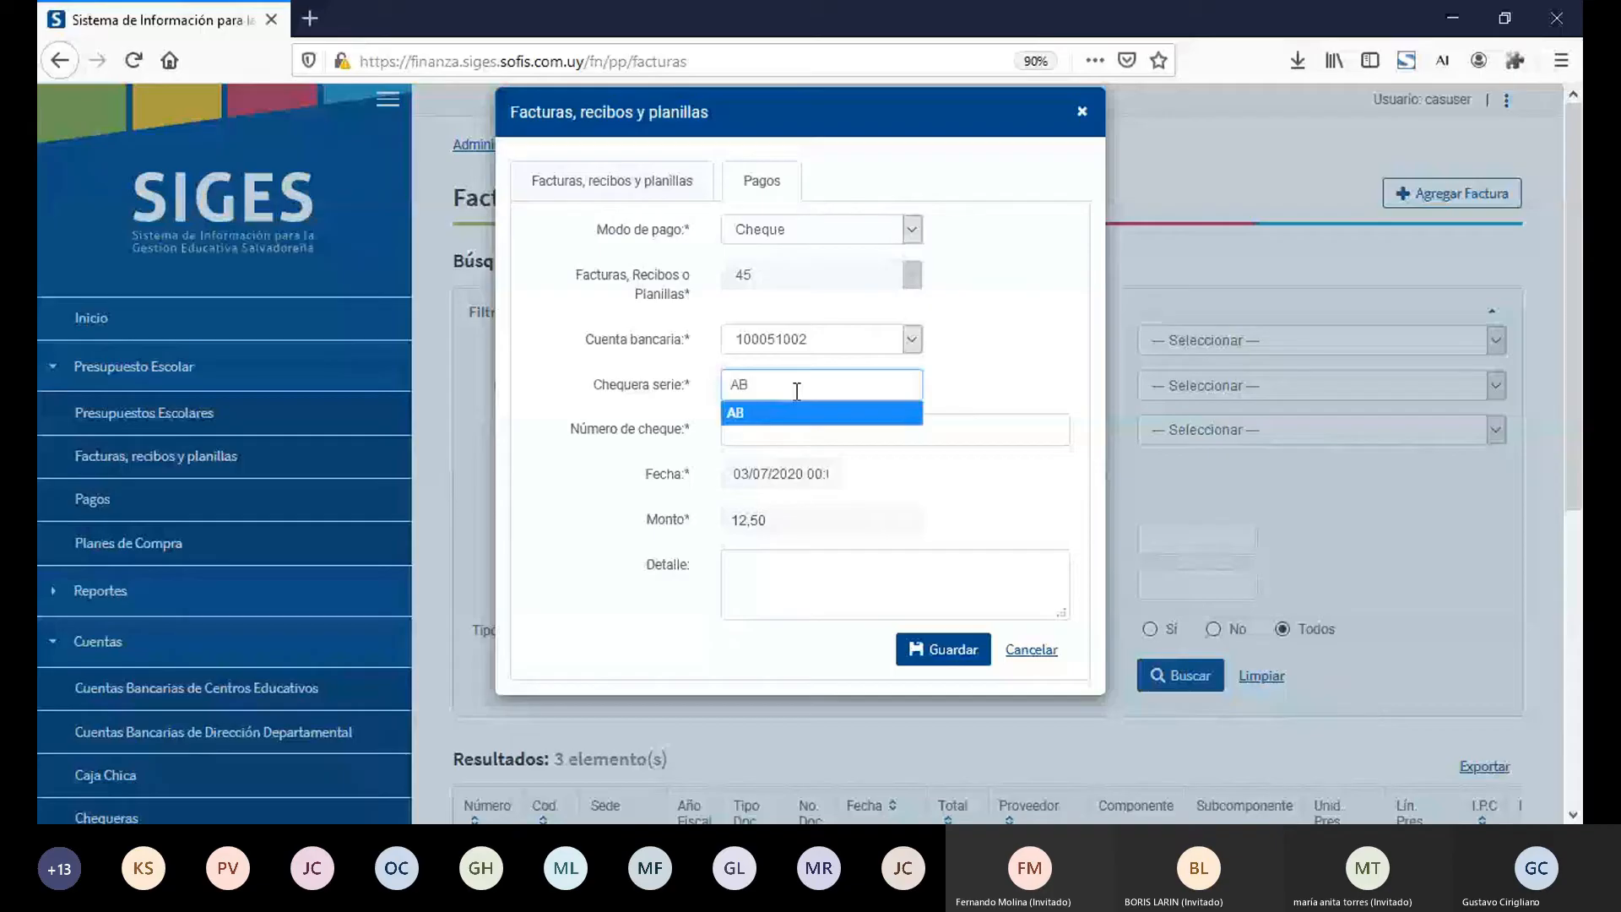
left_click(804, 414)
Step: Try to save the payment of recibo 45 with Número de cheque 20000
left_click(784, 436)
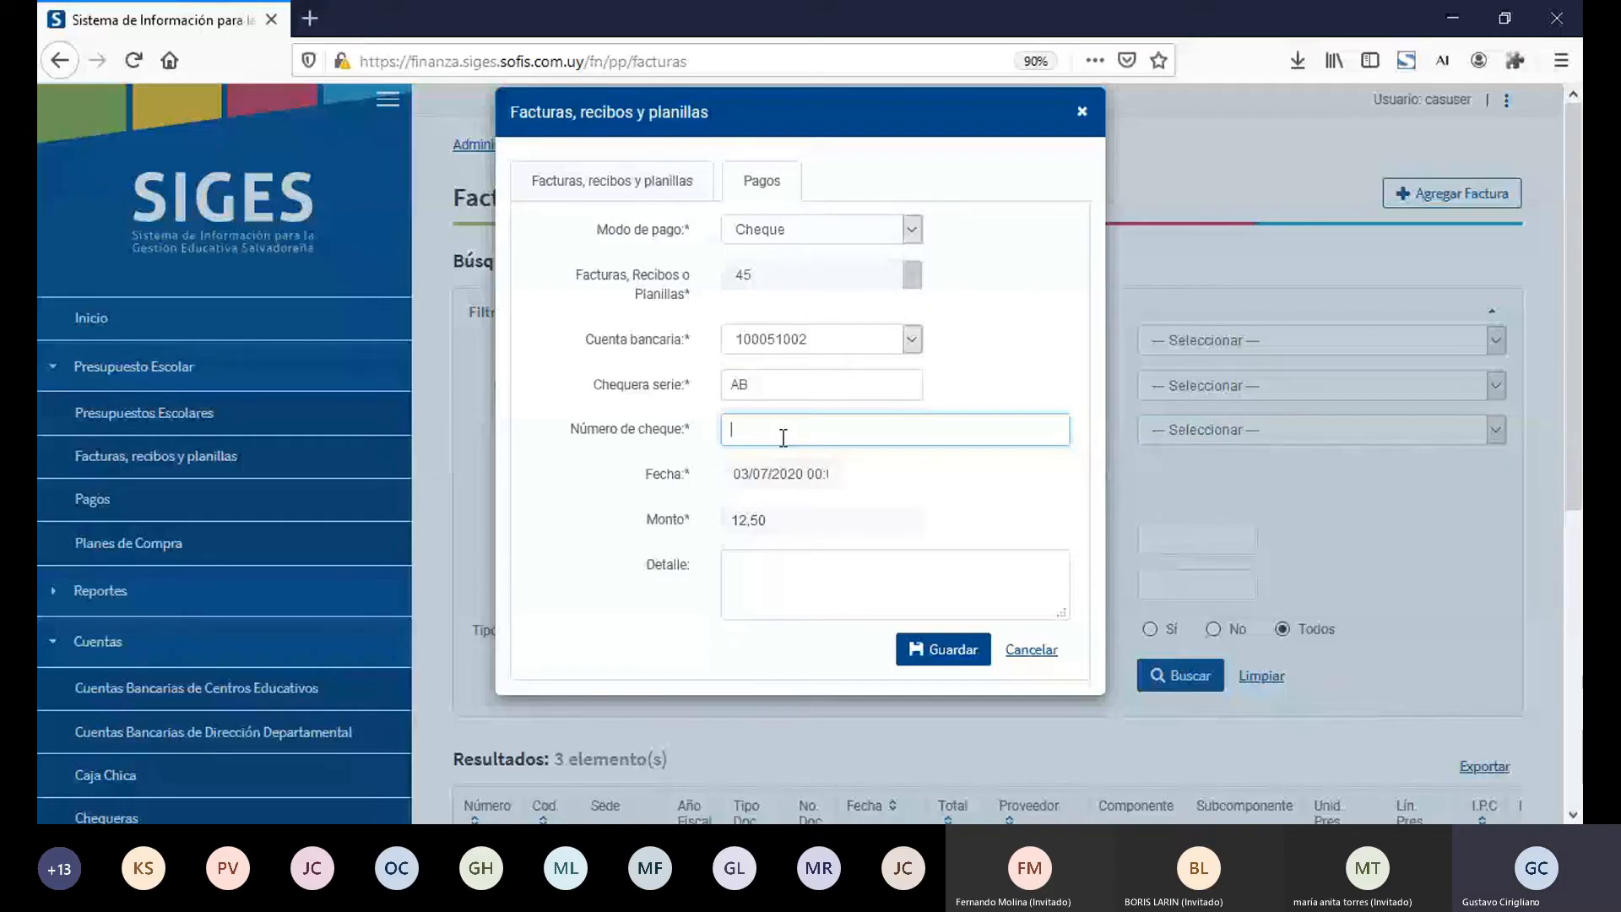
type("205")
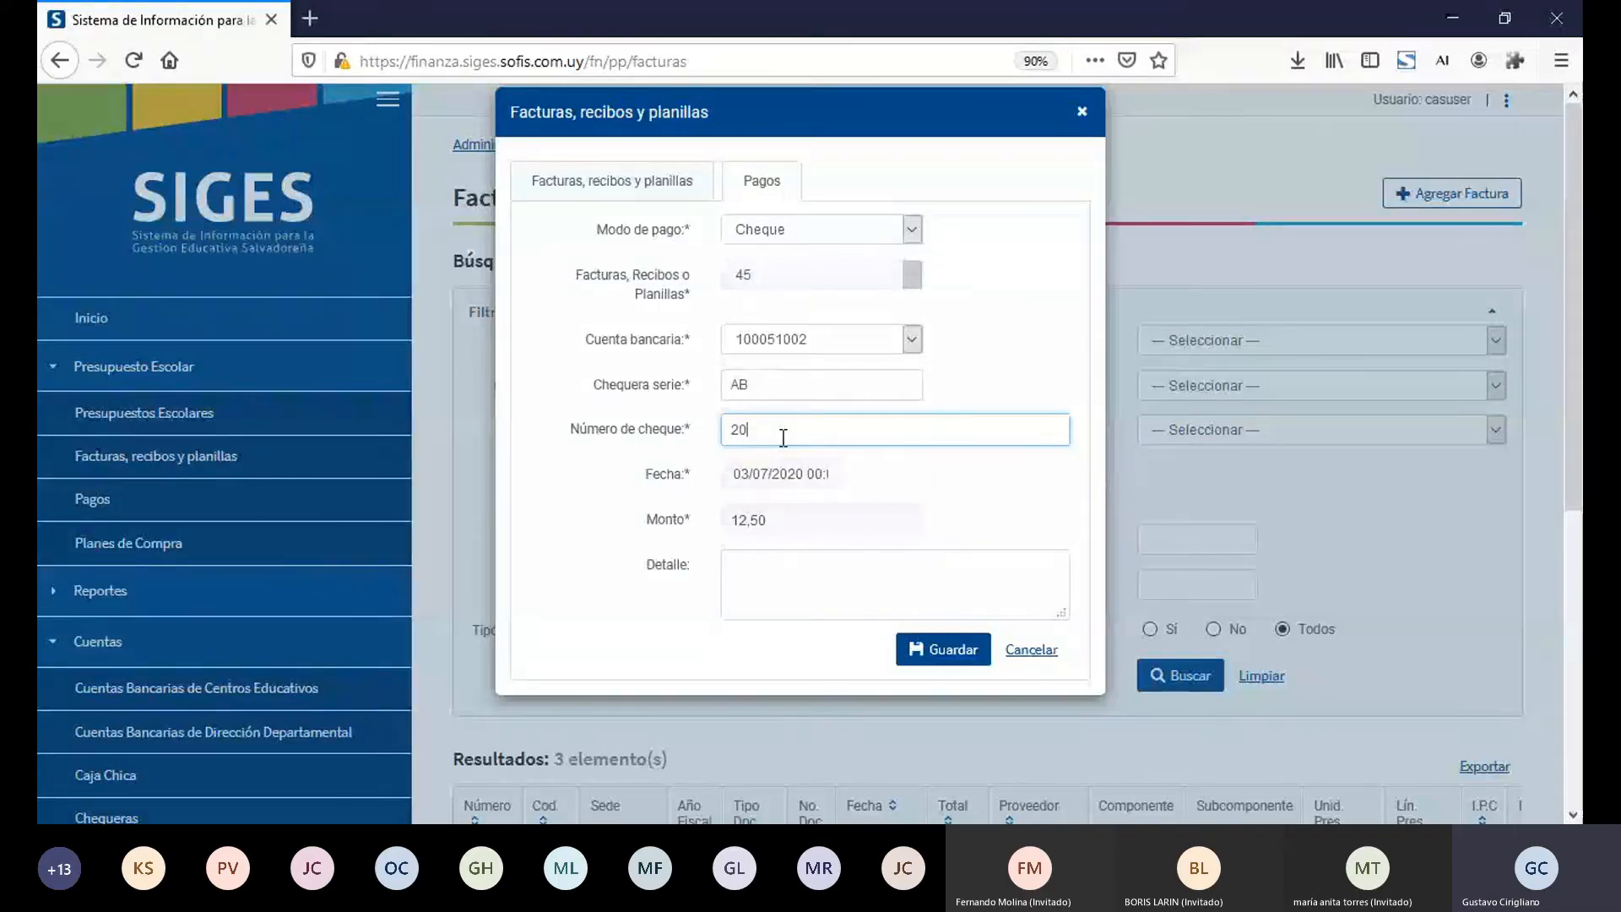
key("BackSpace")
key("BackSpace")
key("BackSpace")
type("20000")
left_click(933, 655)
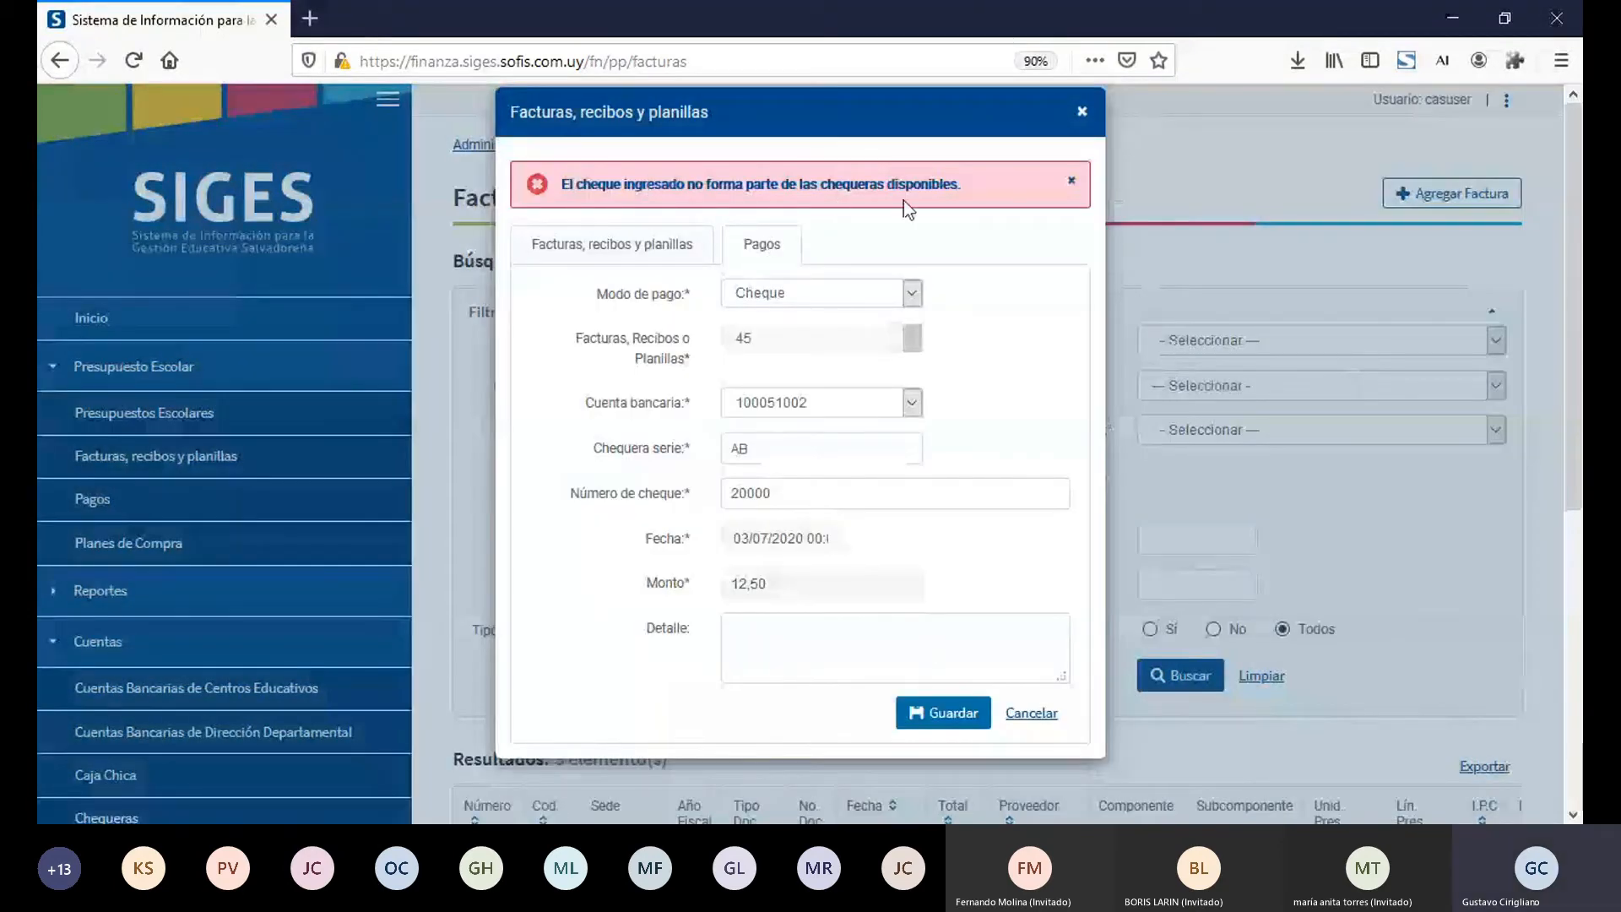
Step: Change the Número de cheque to 201 and save the payment of recibo 45
left_click(763, 490)
double_click(762, 492)
type("201")
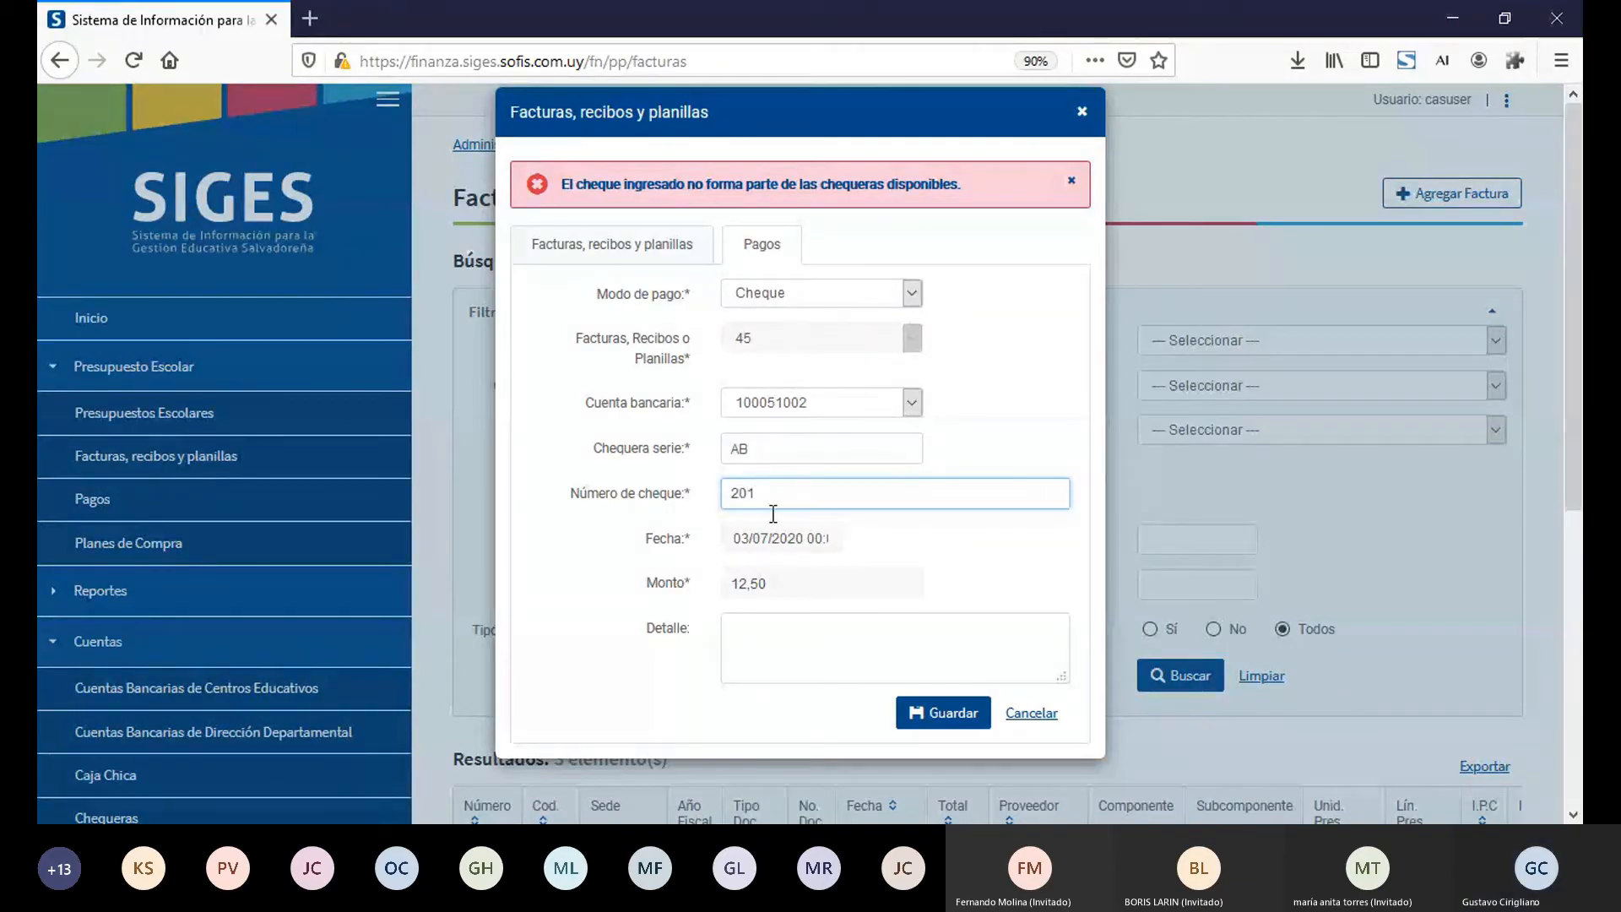
left_click(924, 715)
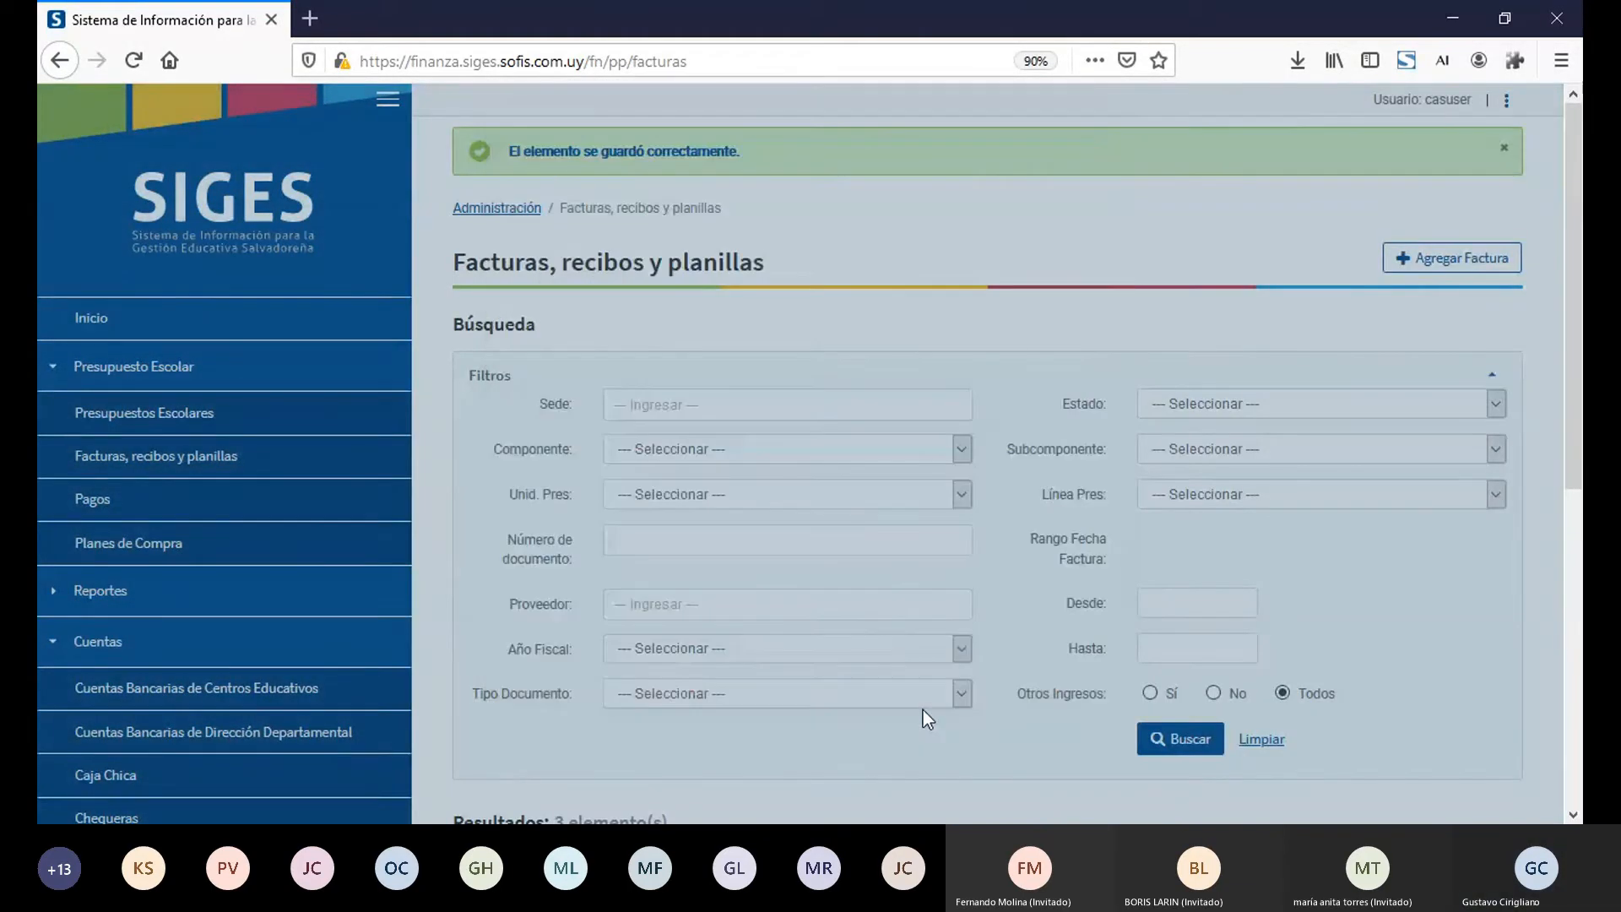
scroll(1580, 708, "down", 7)
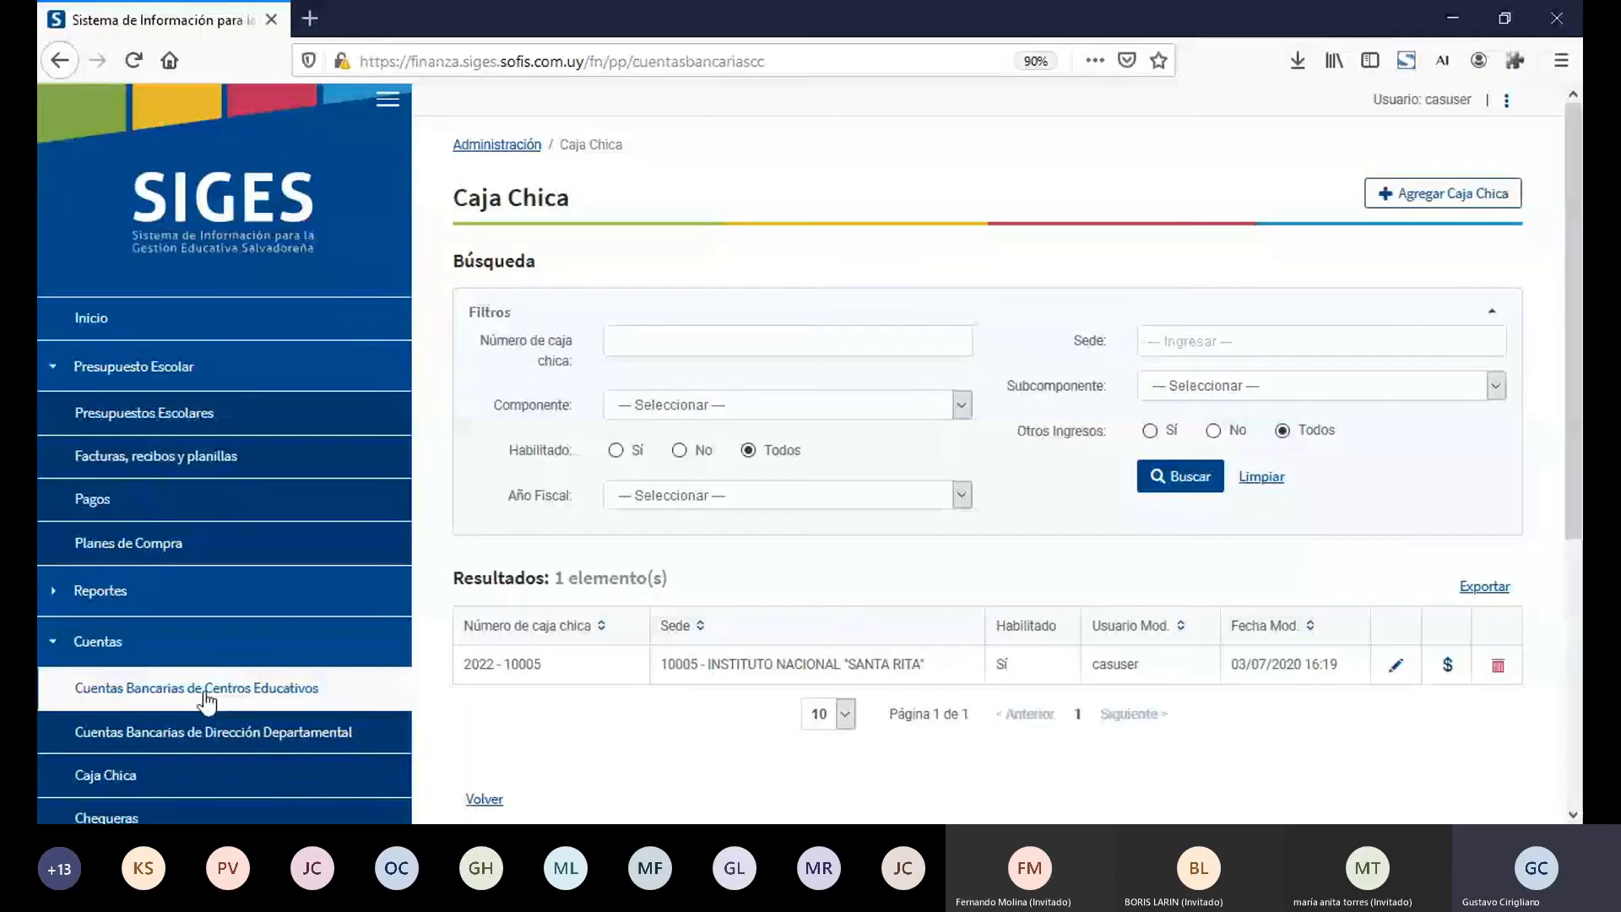
Step: Filter the Cuentas Bancarias de Centros Educativos by Sede 10005 - Instituto Nacional "Santa Rita" and open the movements of its Otros ingresos account
left_click(206, 692)
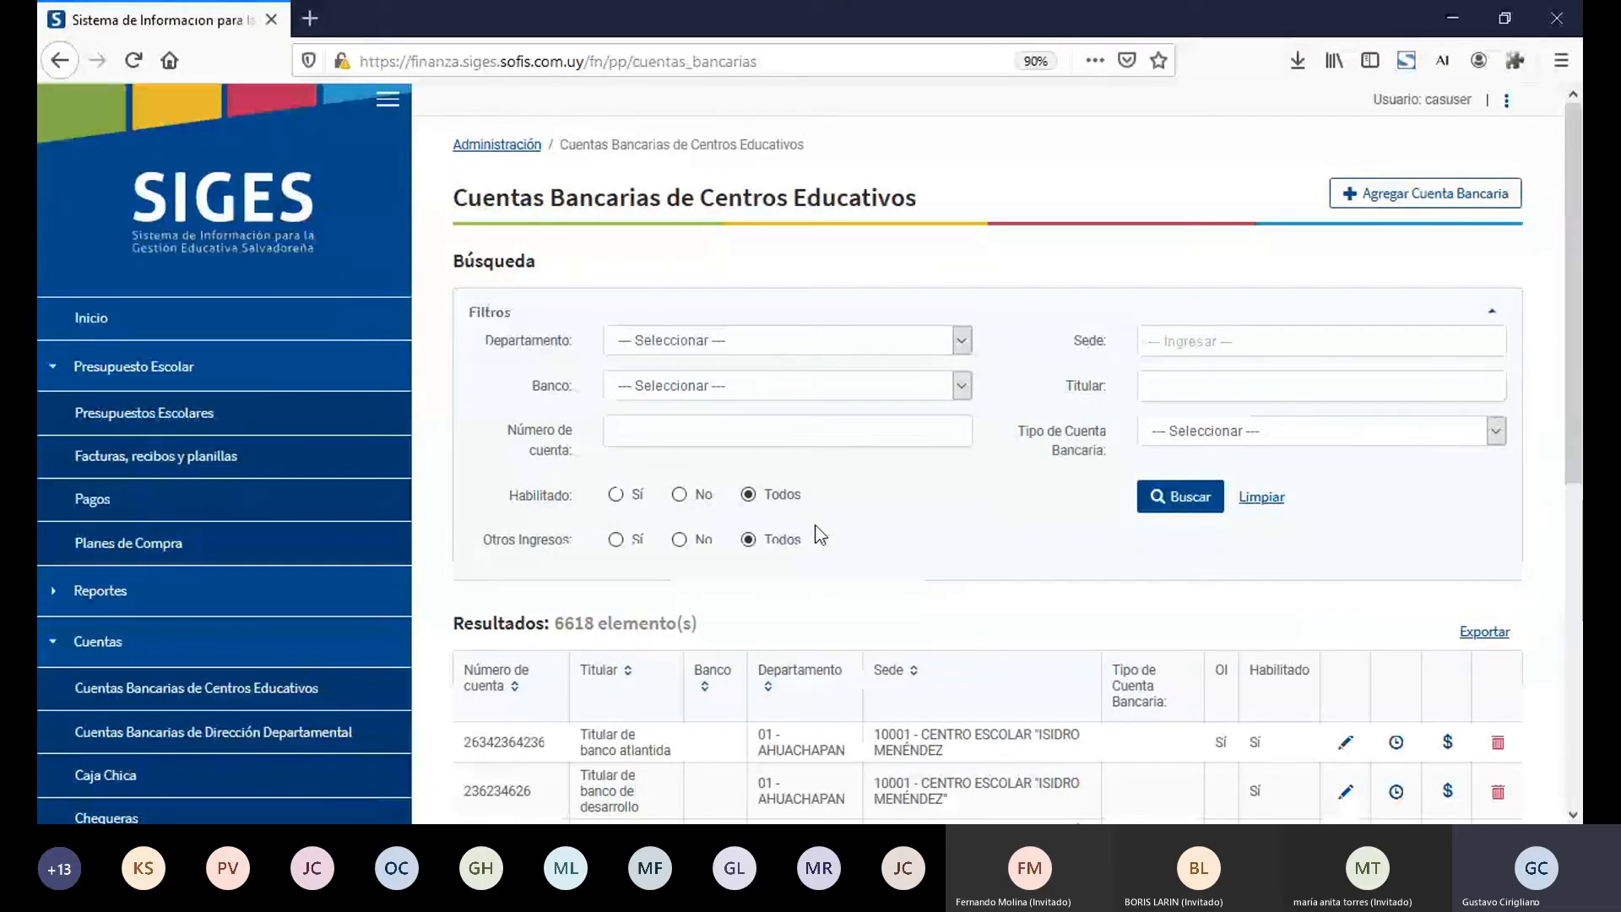
left_click(1400, 353)
type("10005")
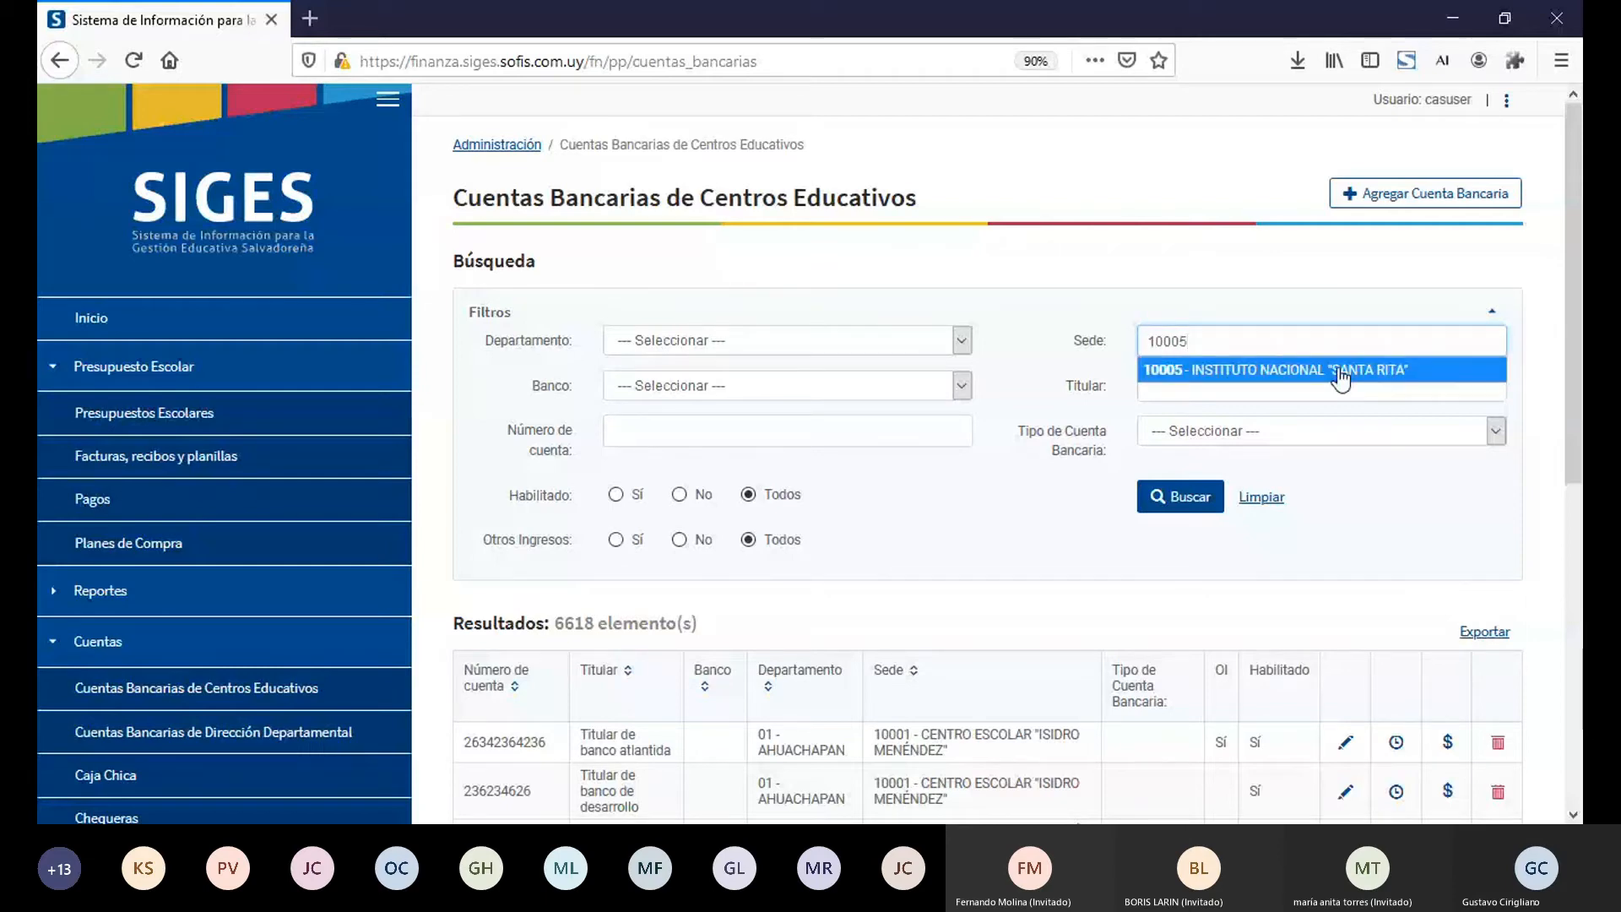
left_click(1351, 369)
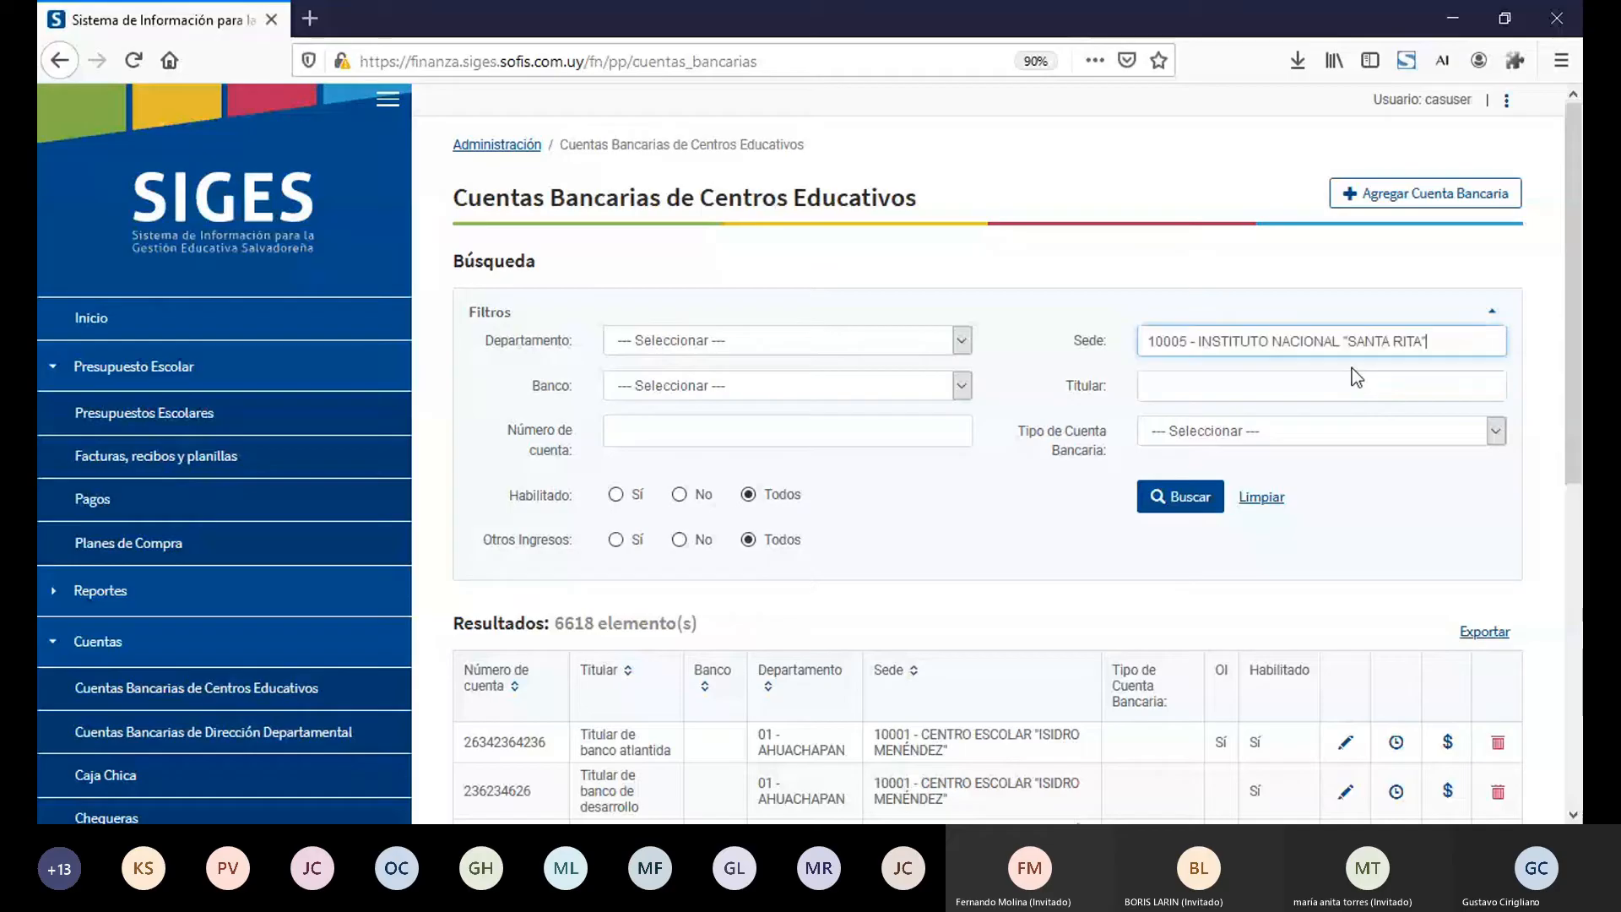
left_click(1179, 505)
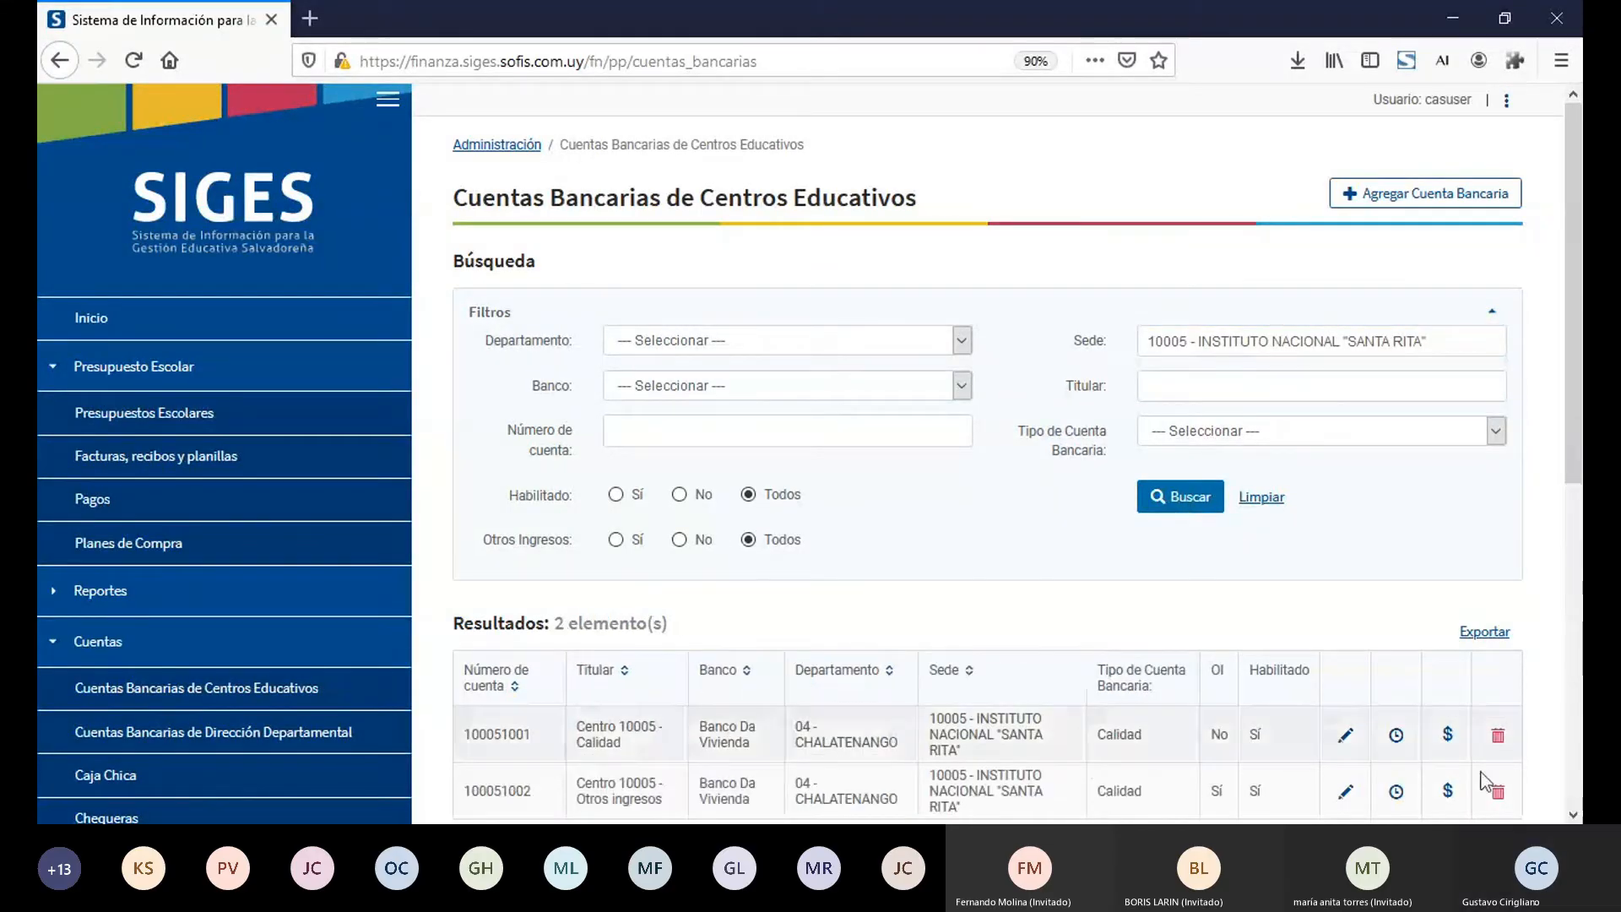
left_click(1447, 800)
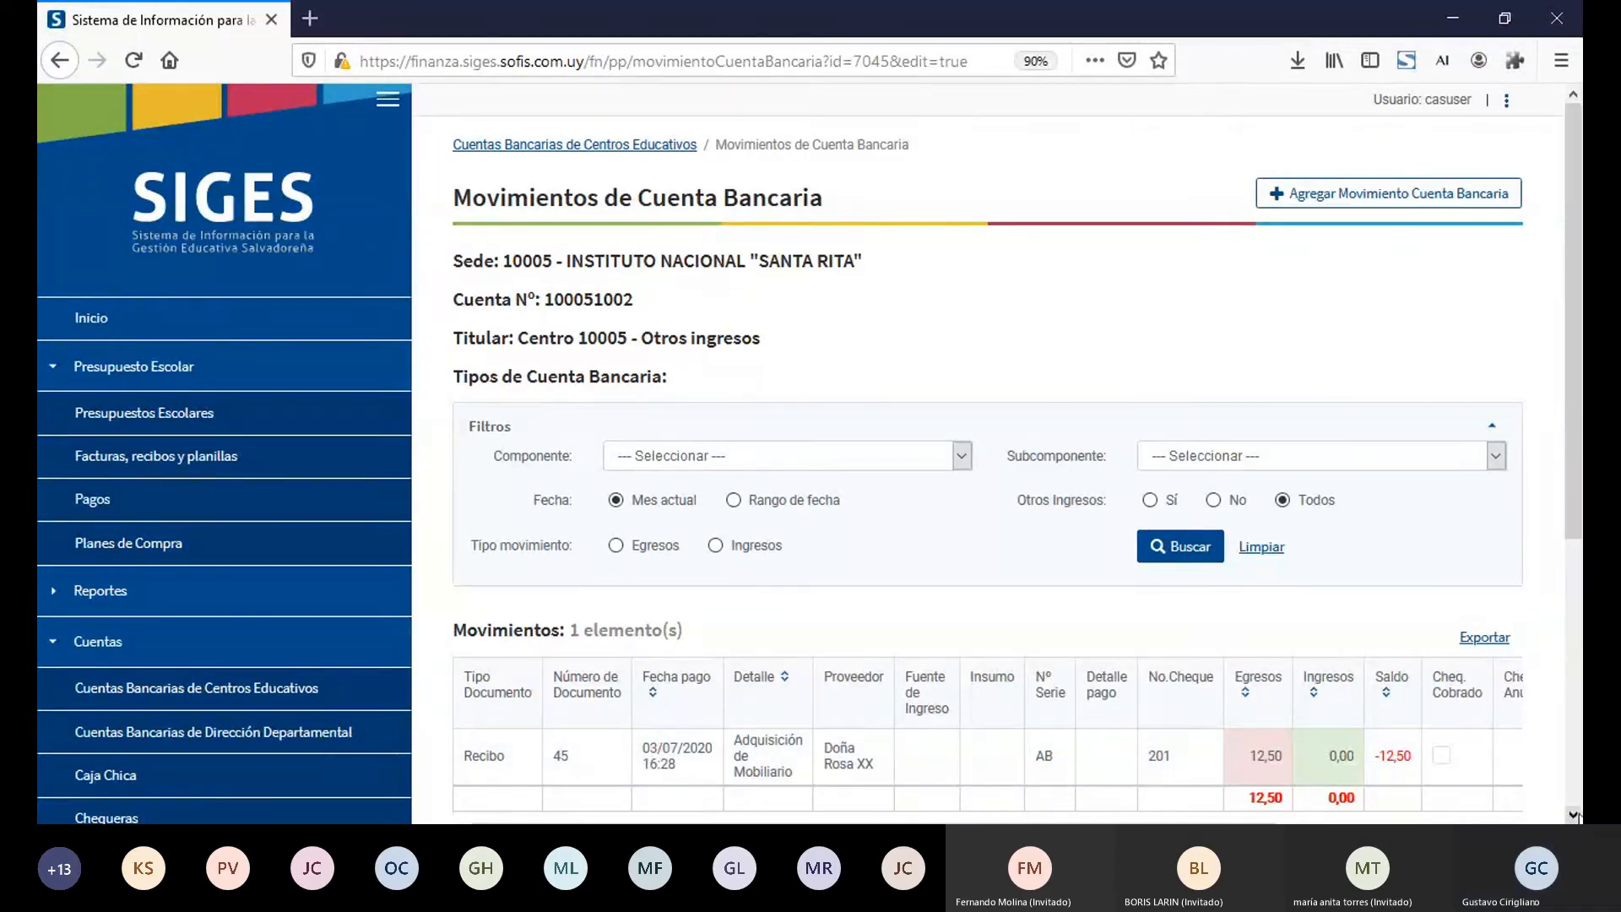
scroll(809, 451, "down", 2)
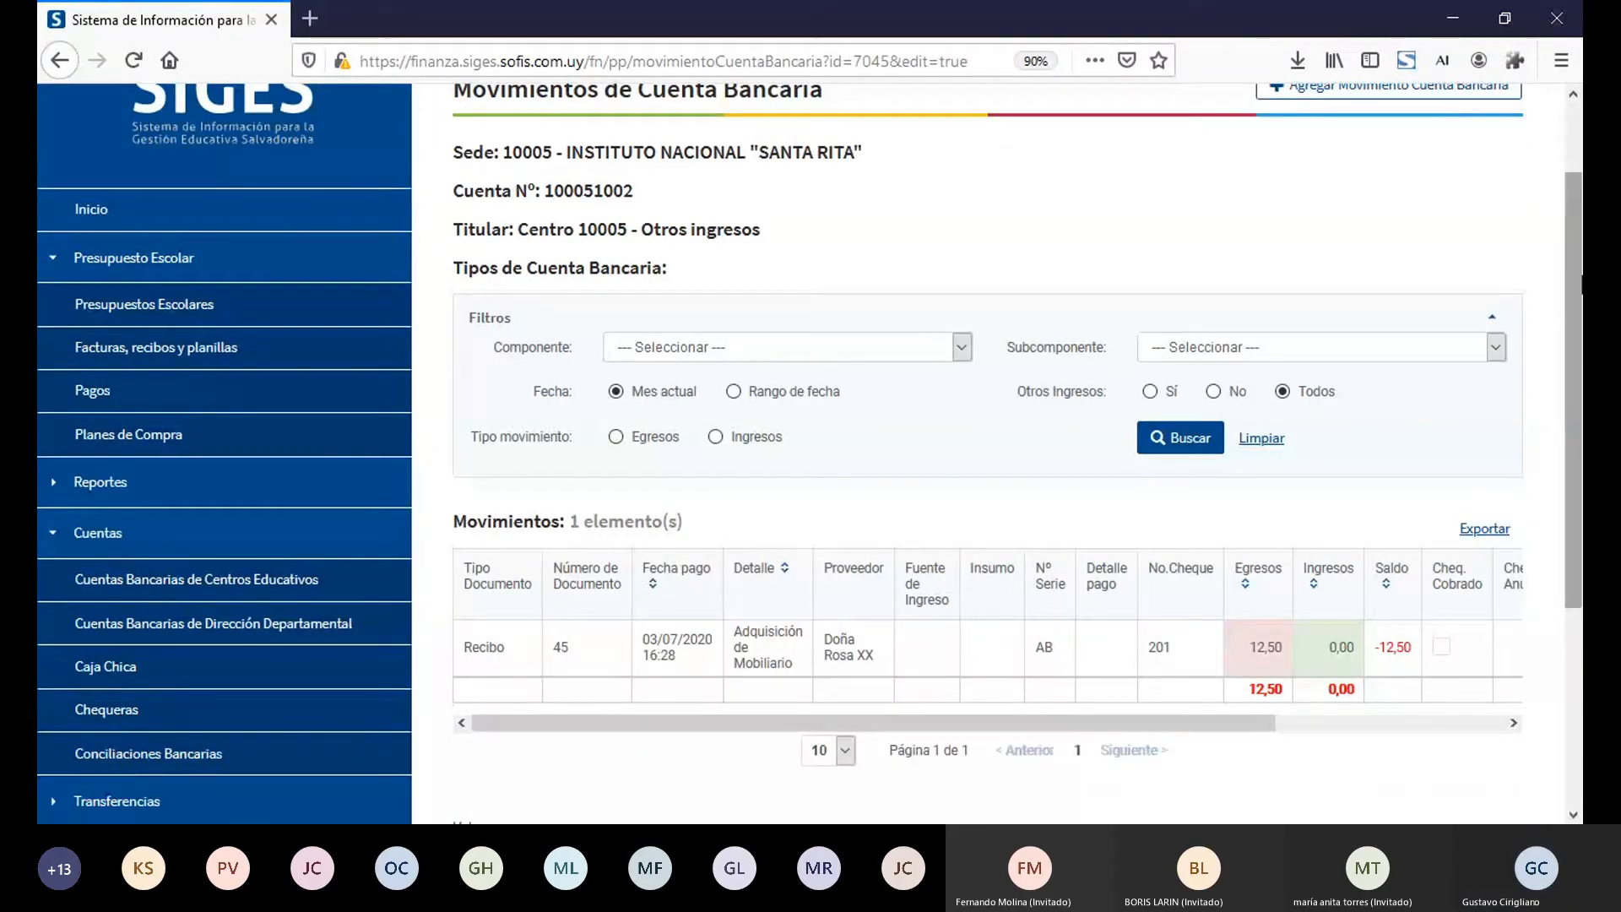
scroll(1417, 176, "up", 1)
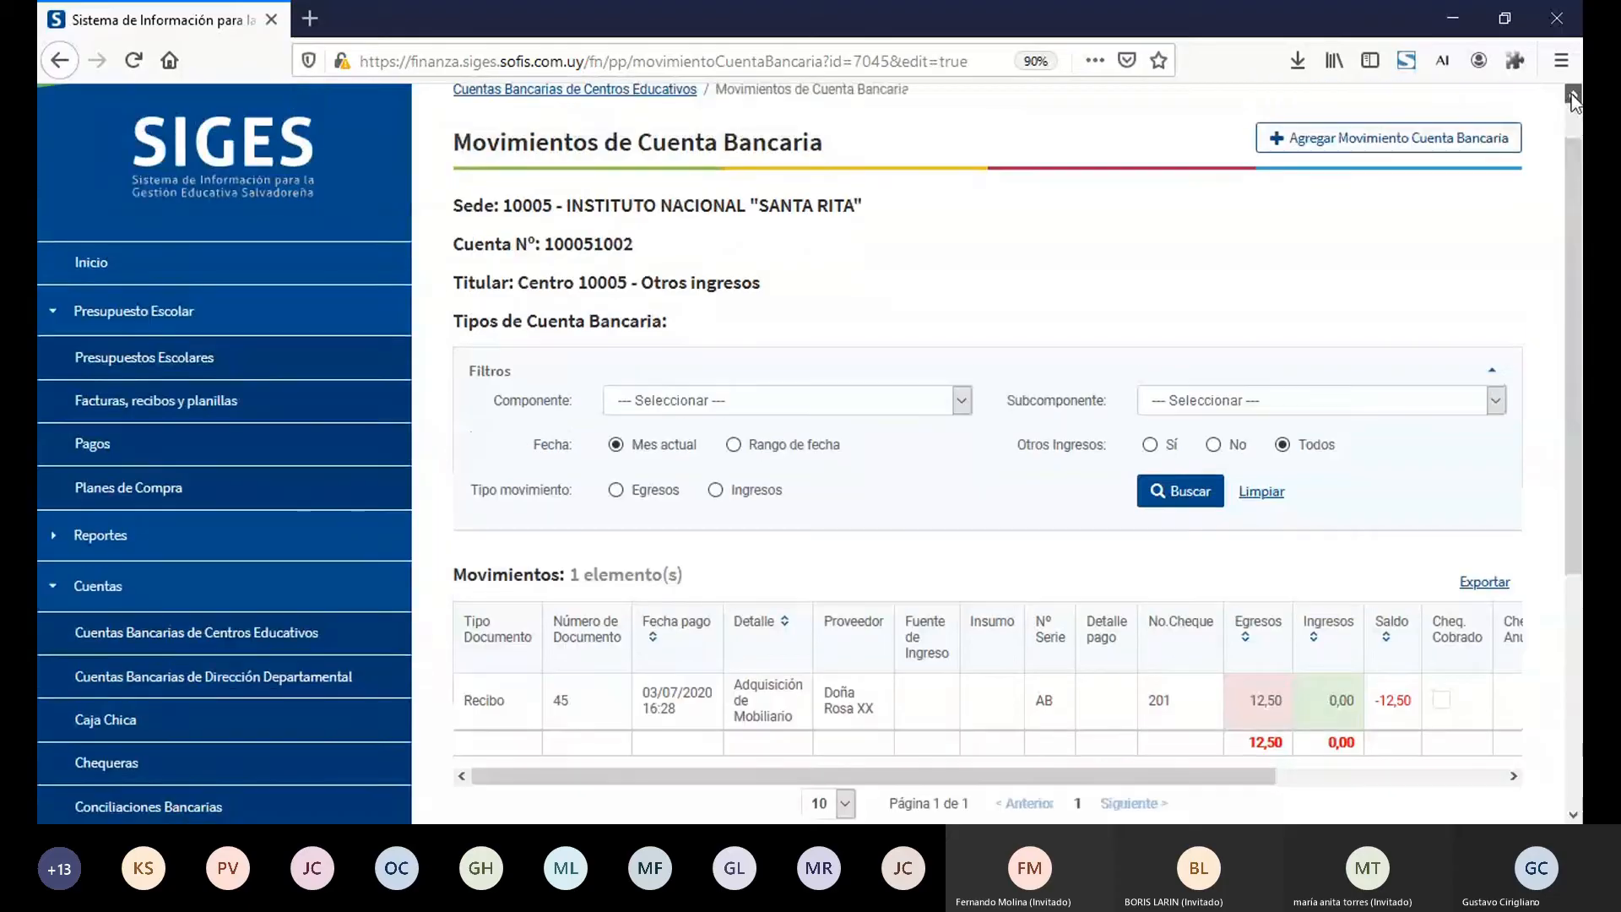
Step: Start a new account movement of type Ingreso with Fuente de Ingreso 4-Ingreso por cafetín, dated 01/07/2020
left_click(1440, 138)
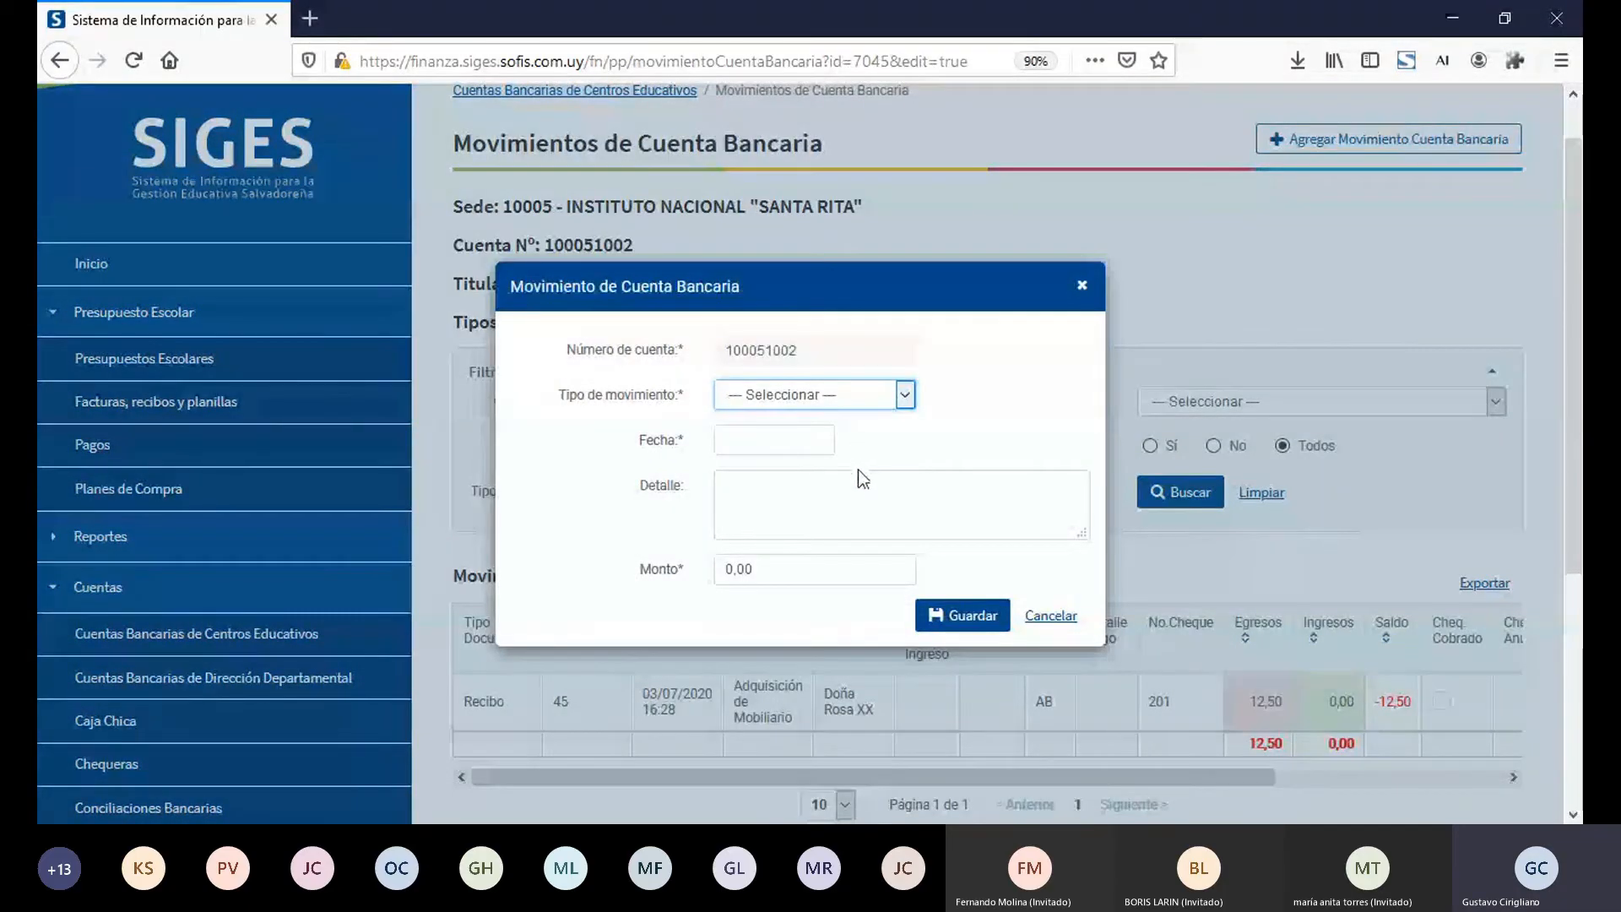
key("Down")
left_click(783, 434)
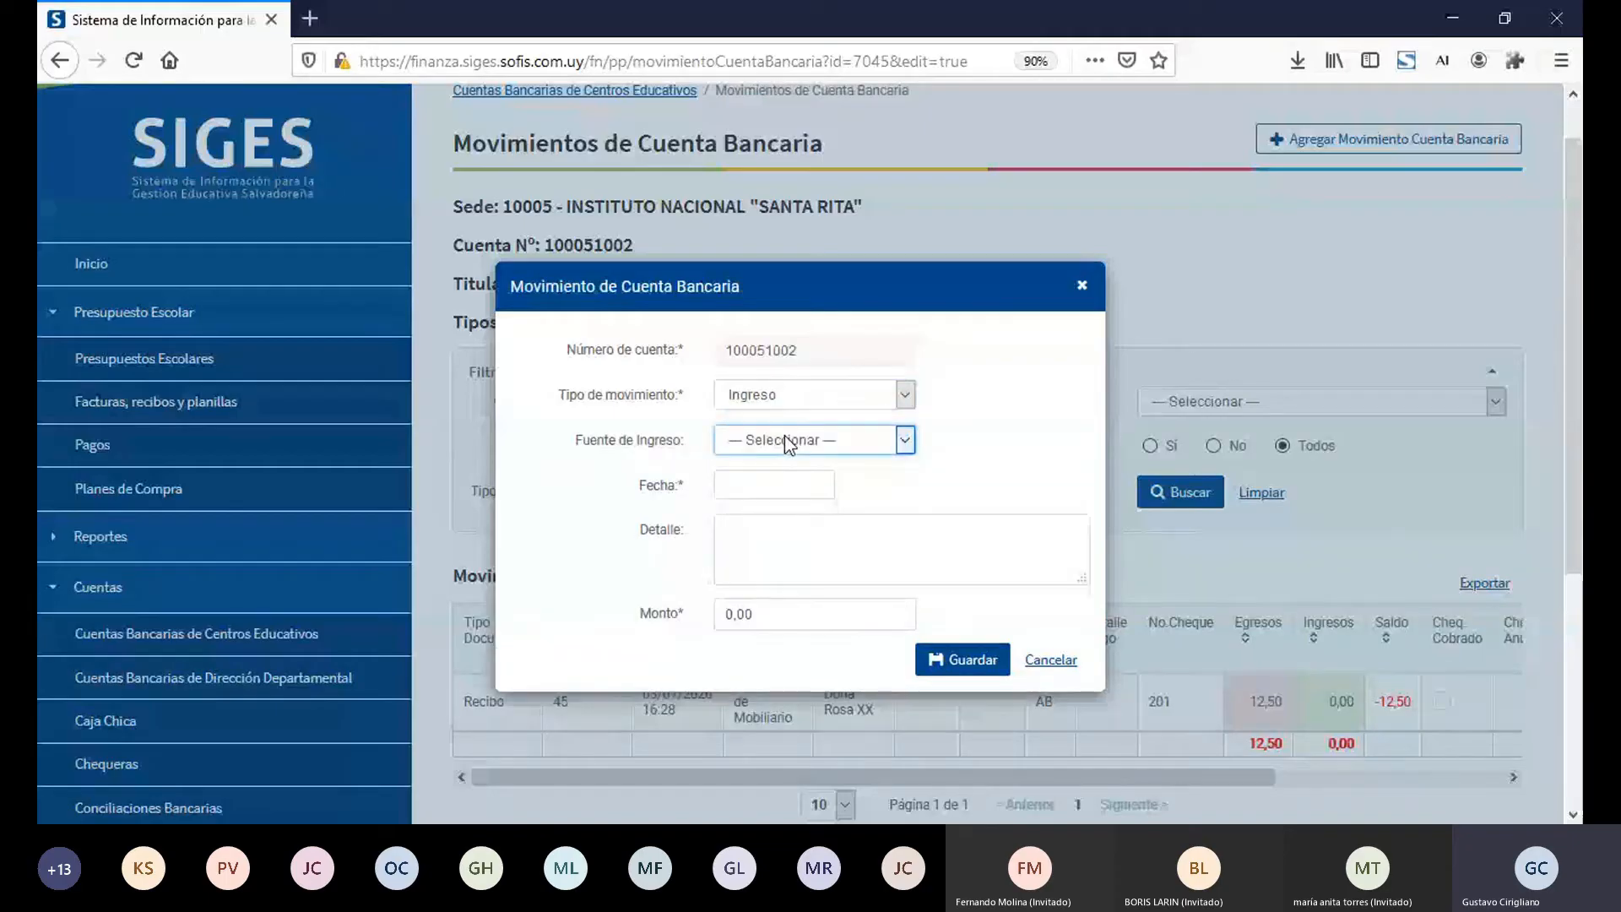
left_click(791, 500)
left_click(769, 486)
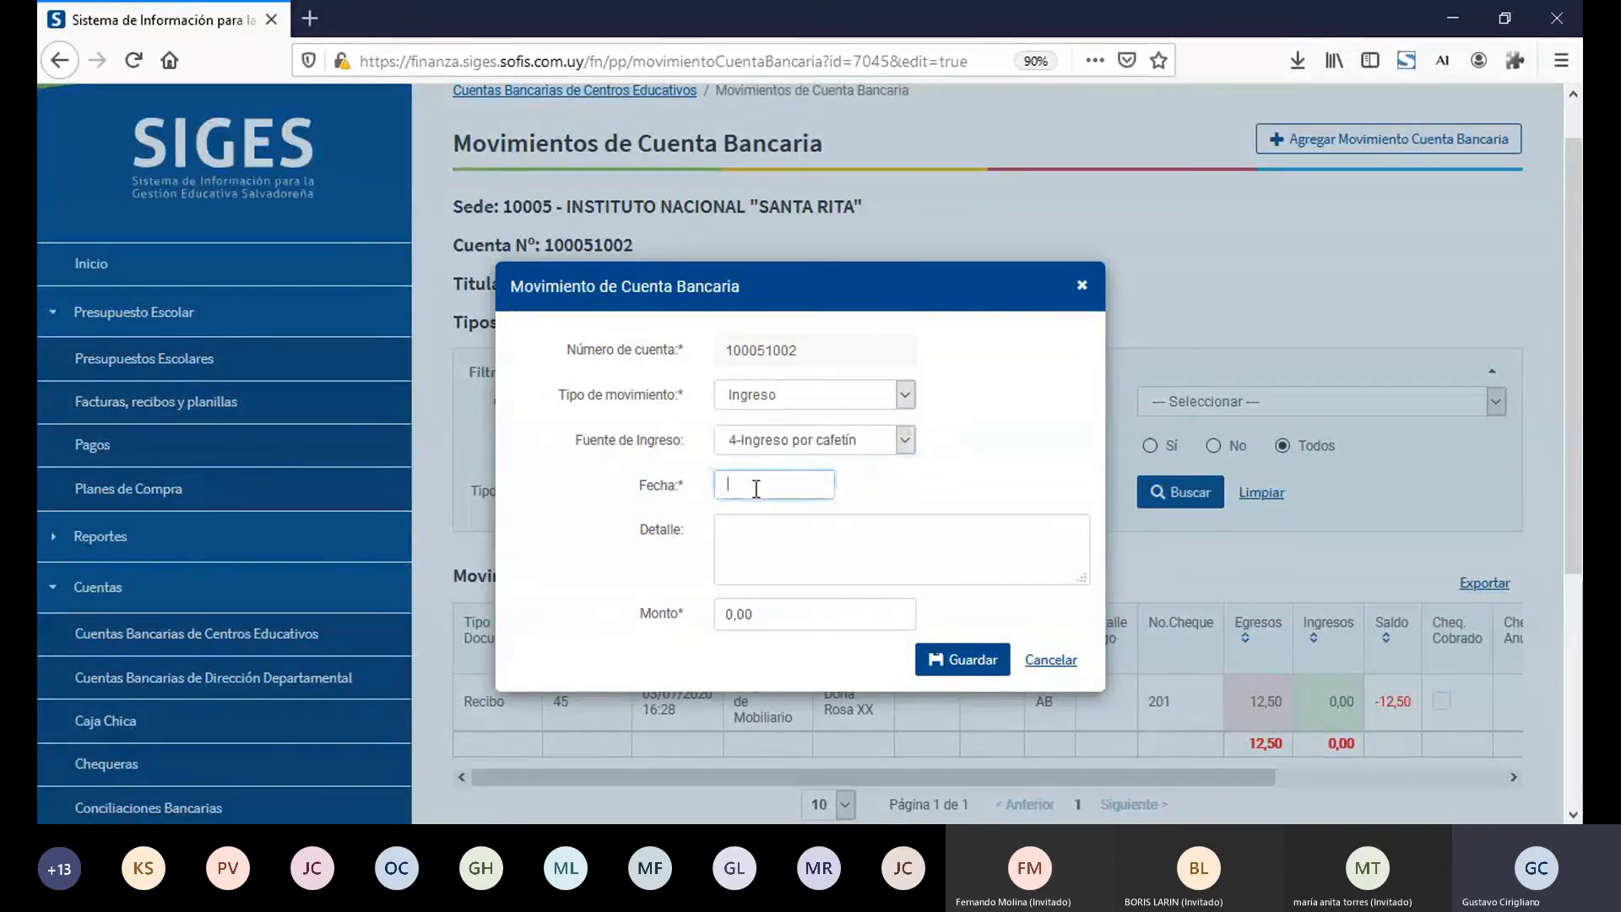
left_click(796, 582)
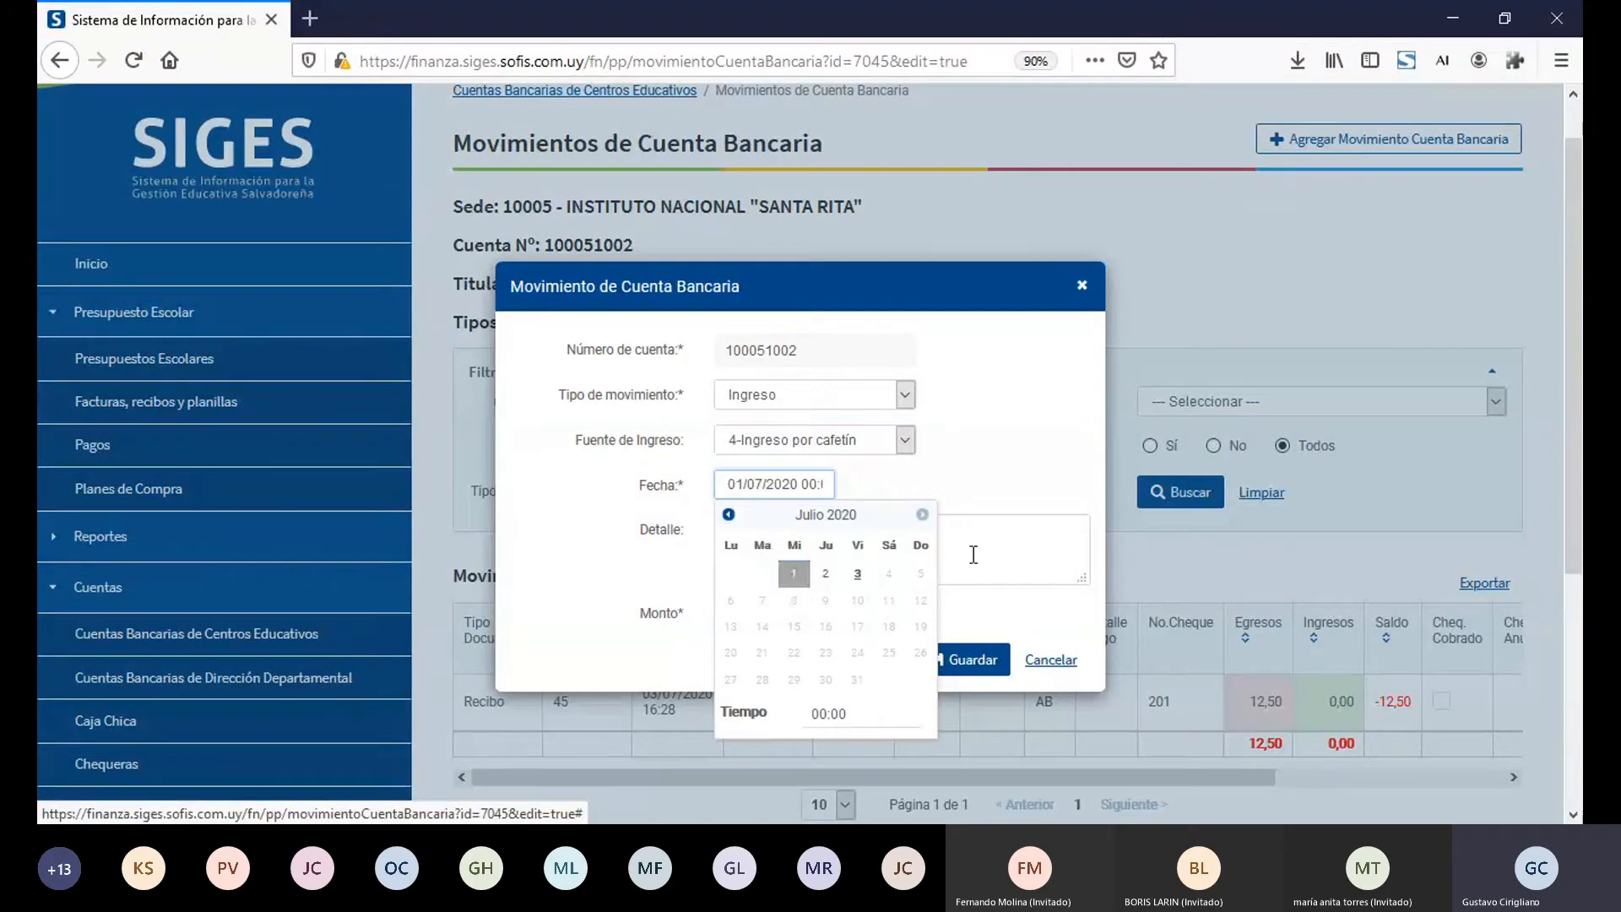
Step: Enter the Detalle "50 cafés vendidos" and a Monto of 50, and save the movement
left_click(998, 557)
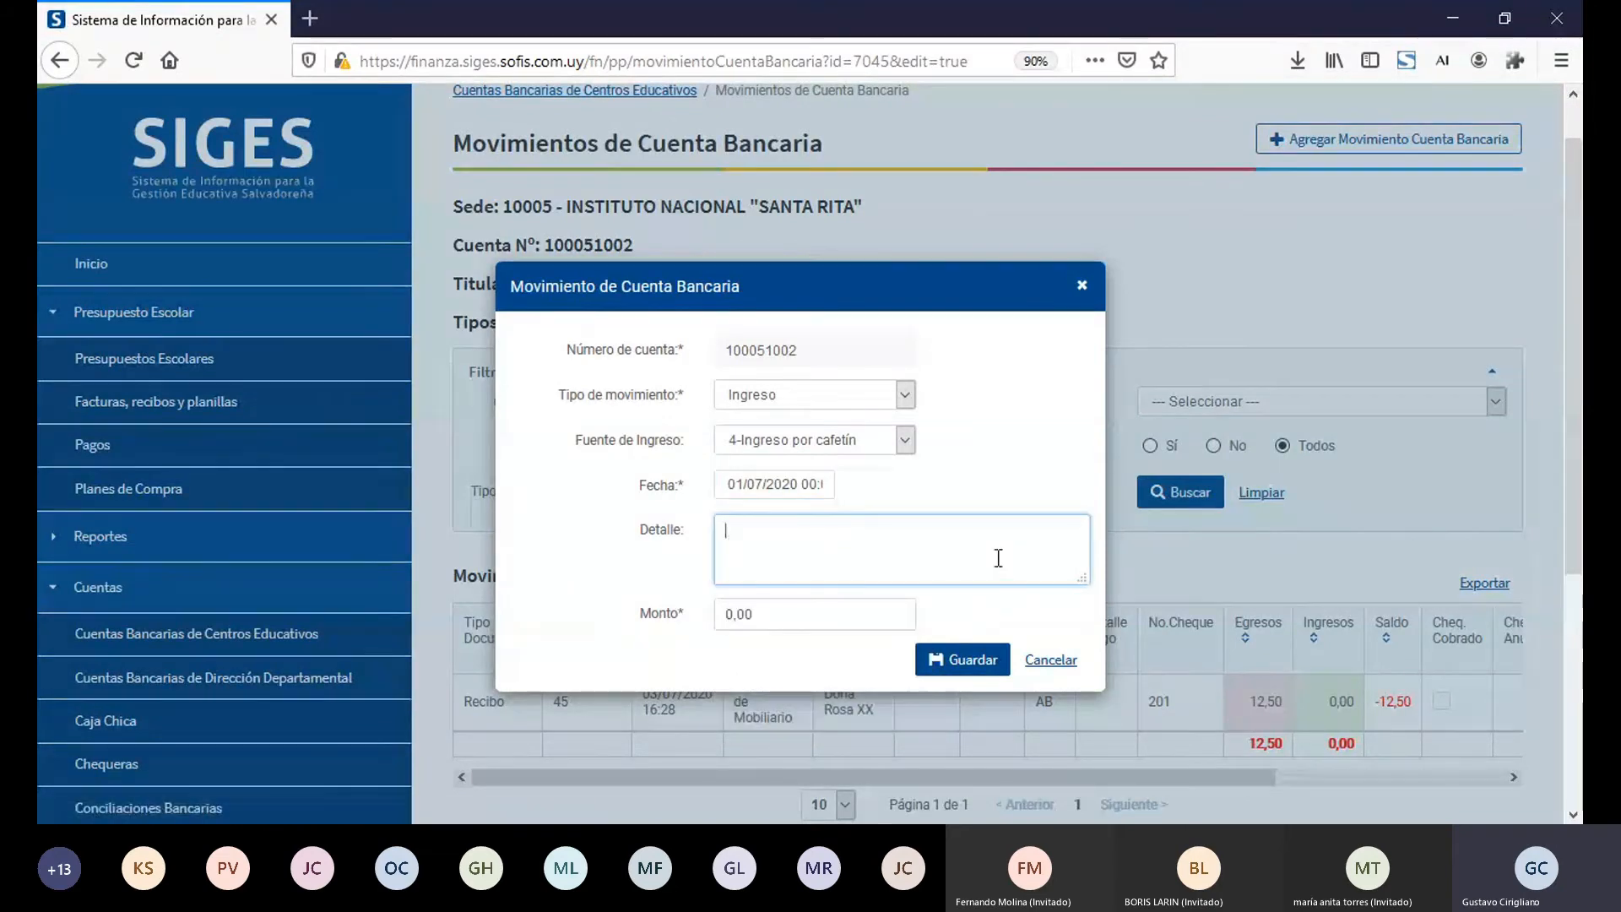
type("50 cafés vendidos")
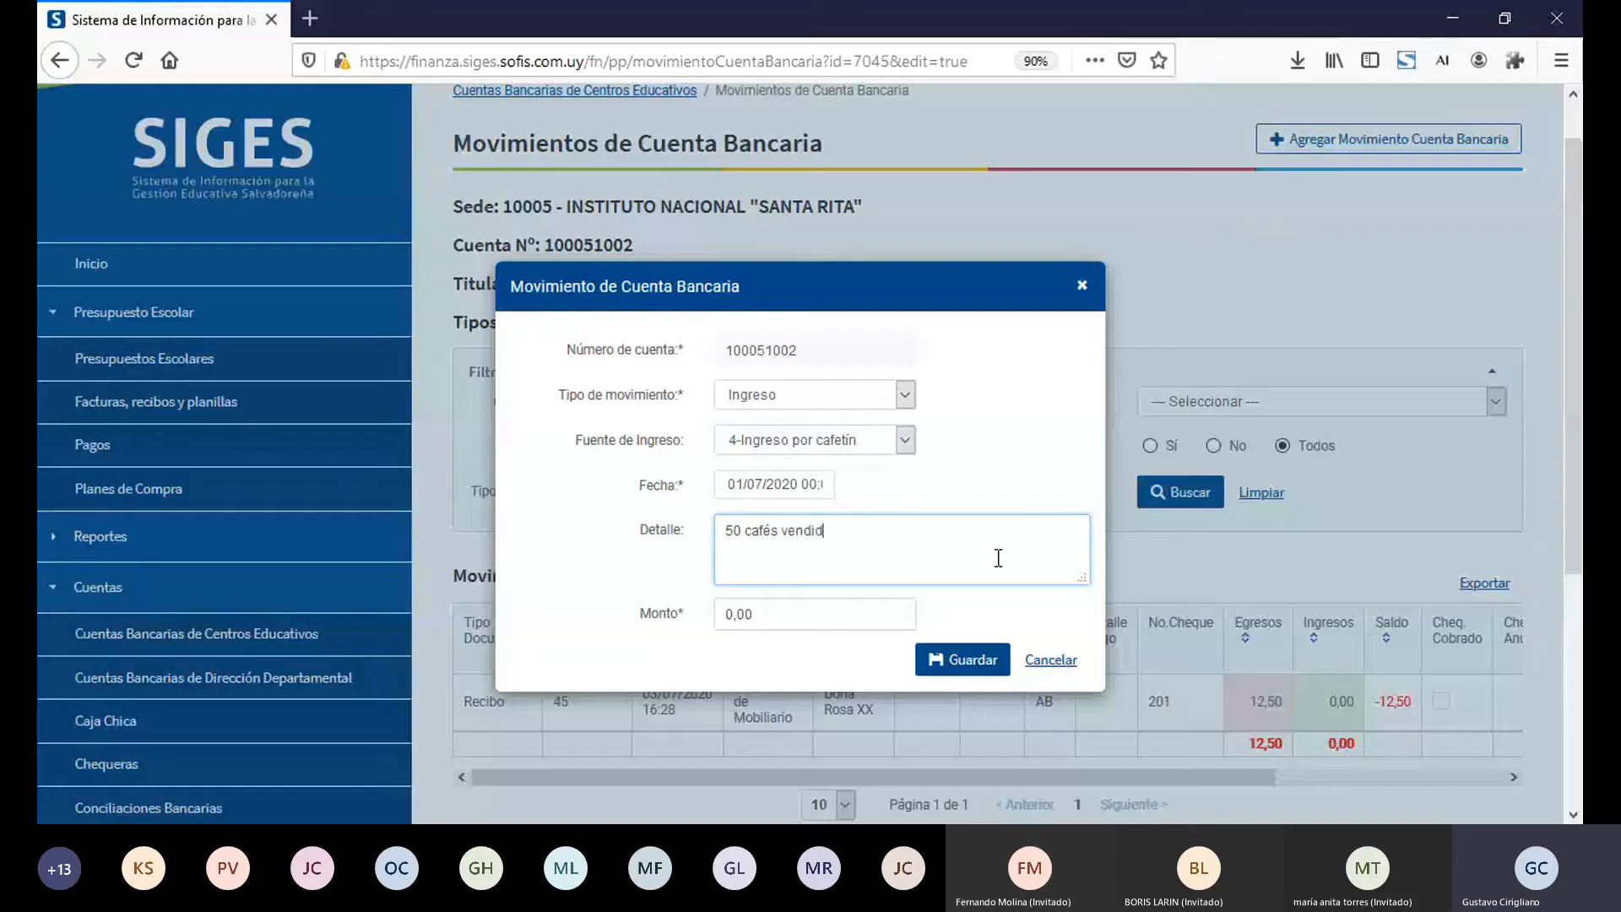
left_click(847, 617)
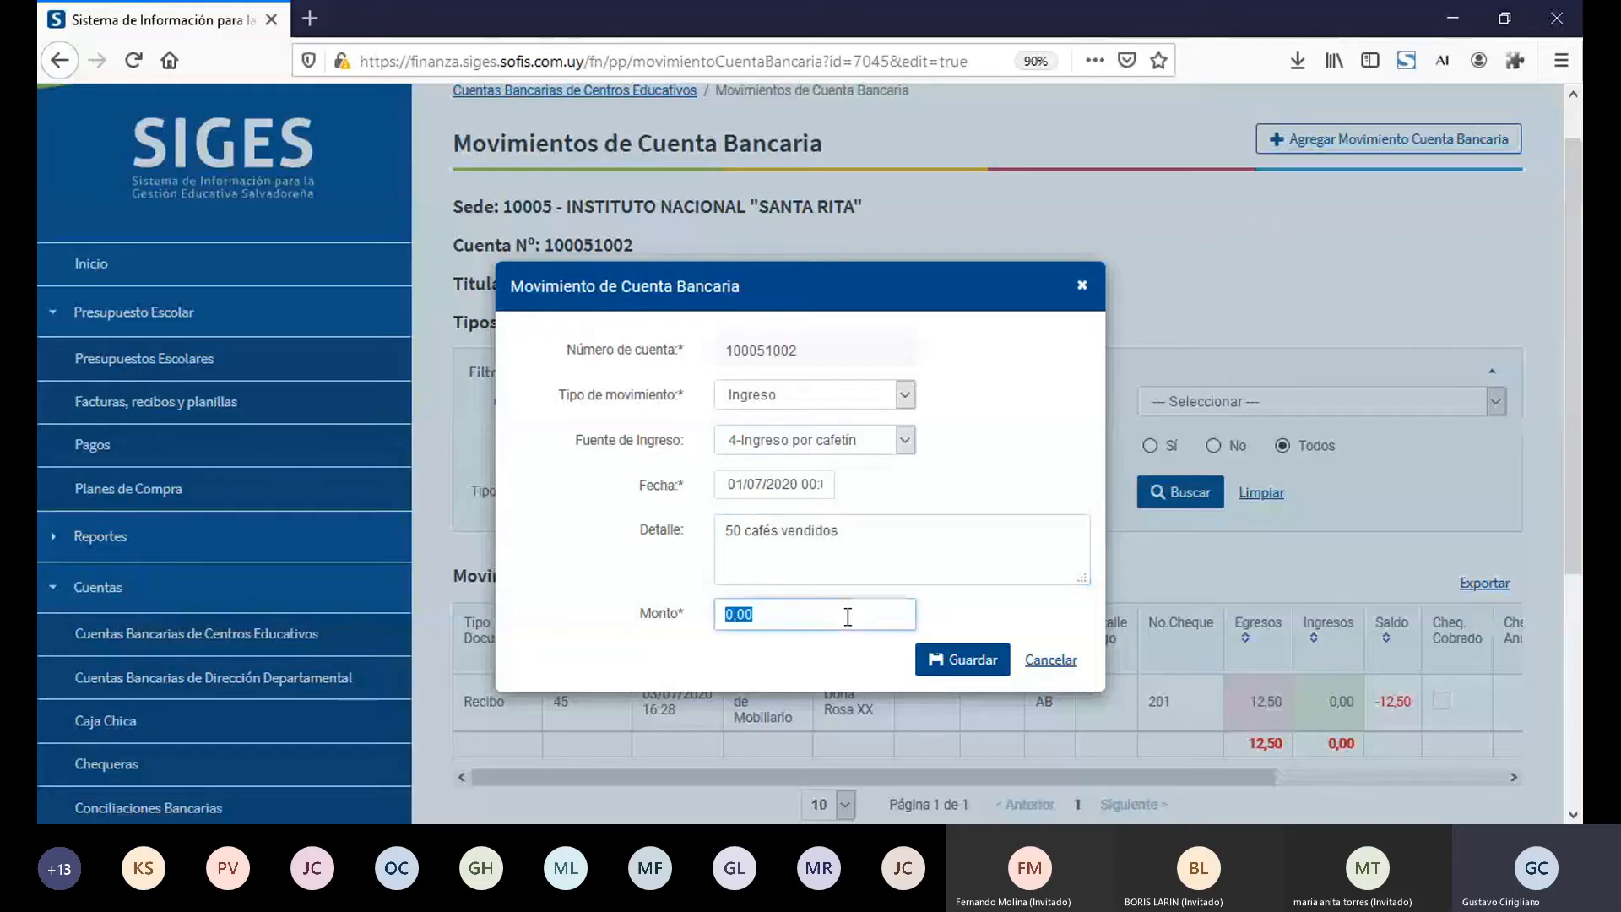
type("50")
left_click(987, 663)
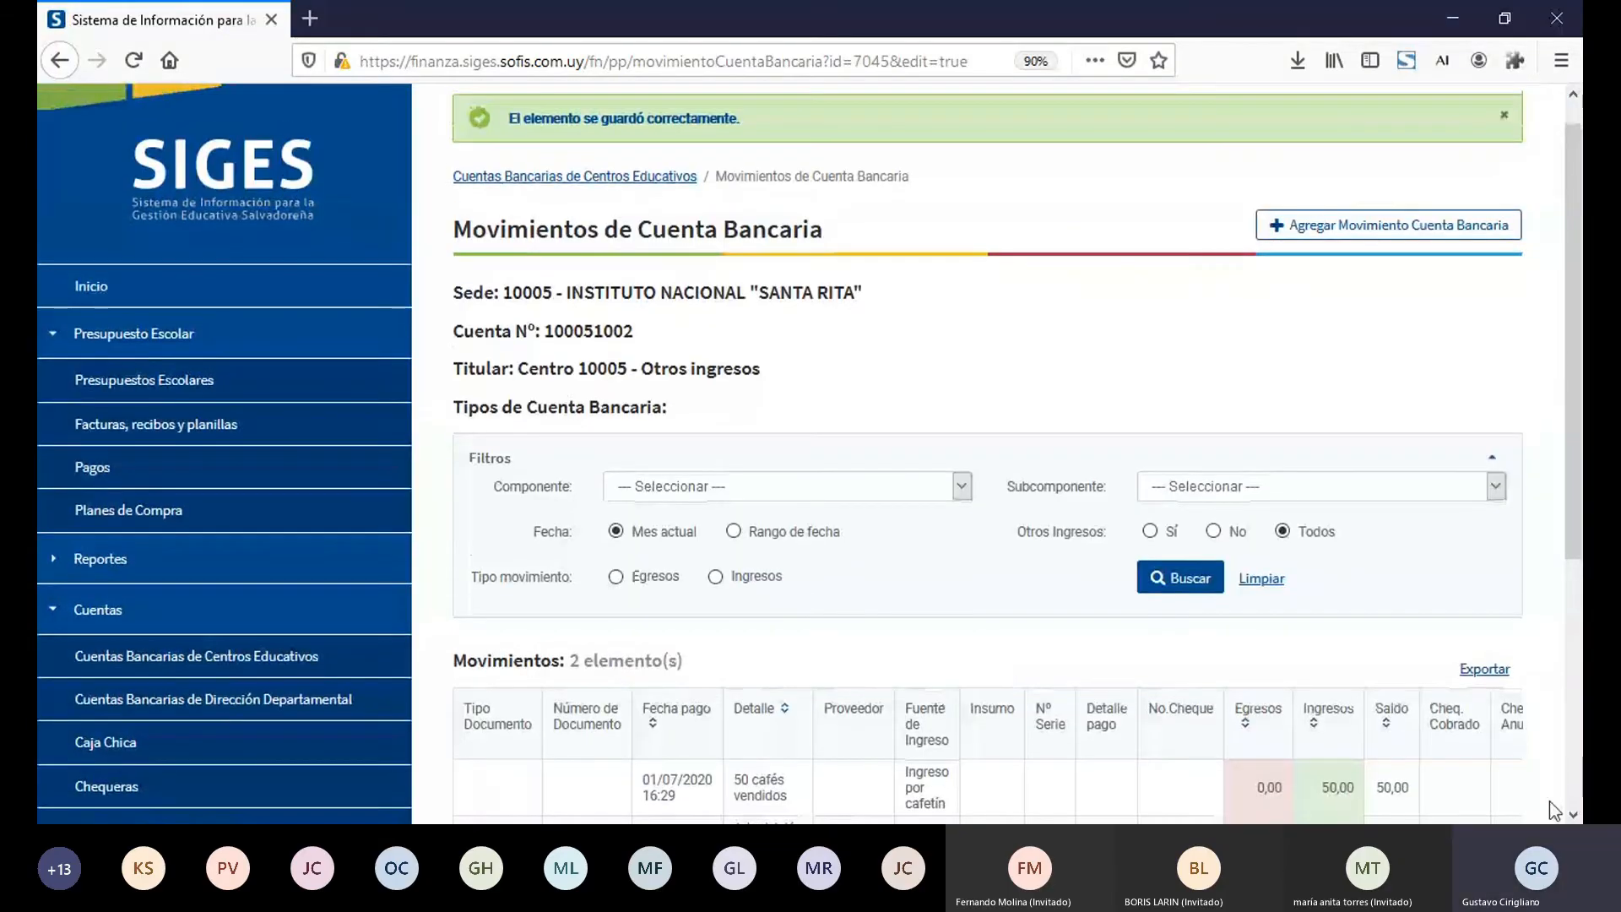
Step: Examine the egresos, ingresos, saldo and cheque number of the account's cafetín income and recibo 45 rows
scroll(1571, 816, "down", 4)
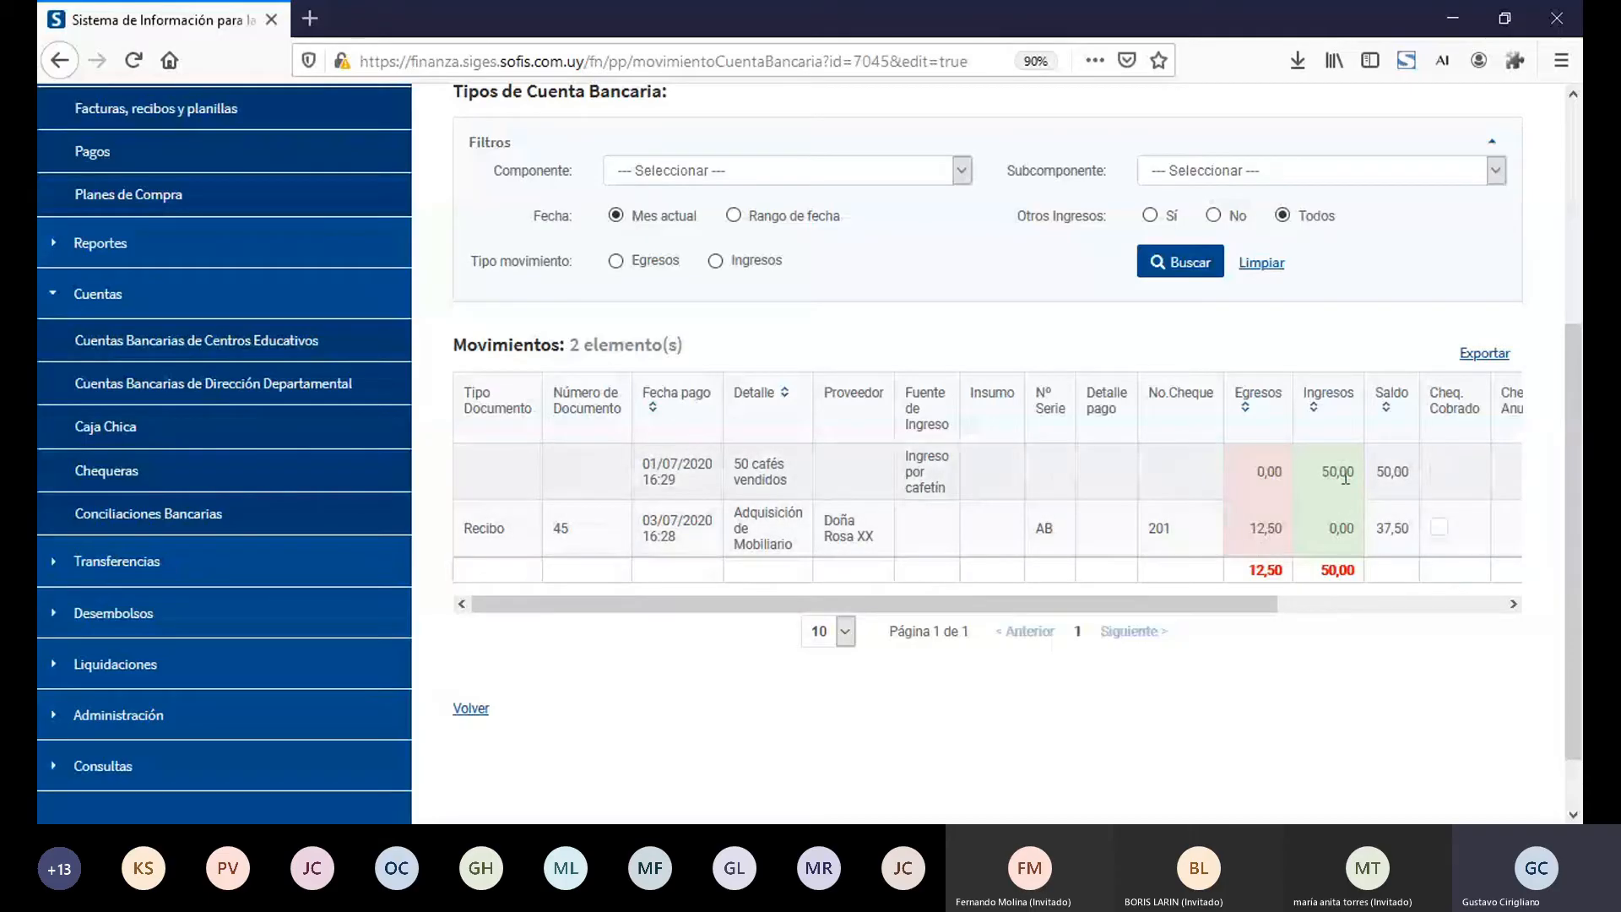
left_click_drag(1375, 471, 1415, 479)
double_click(1258, 531)
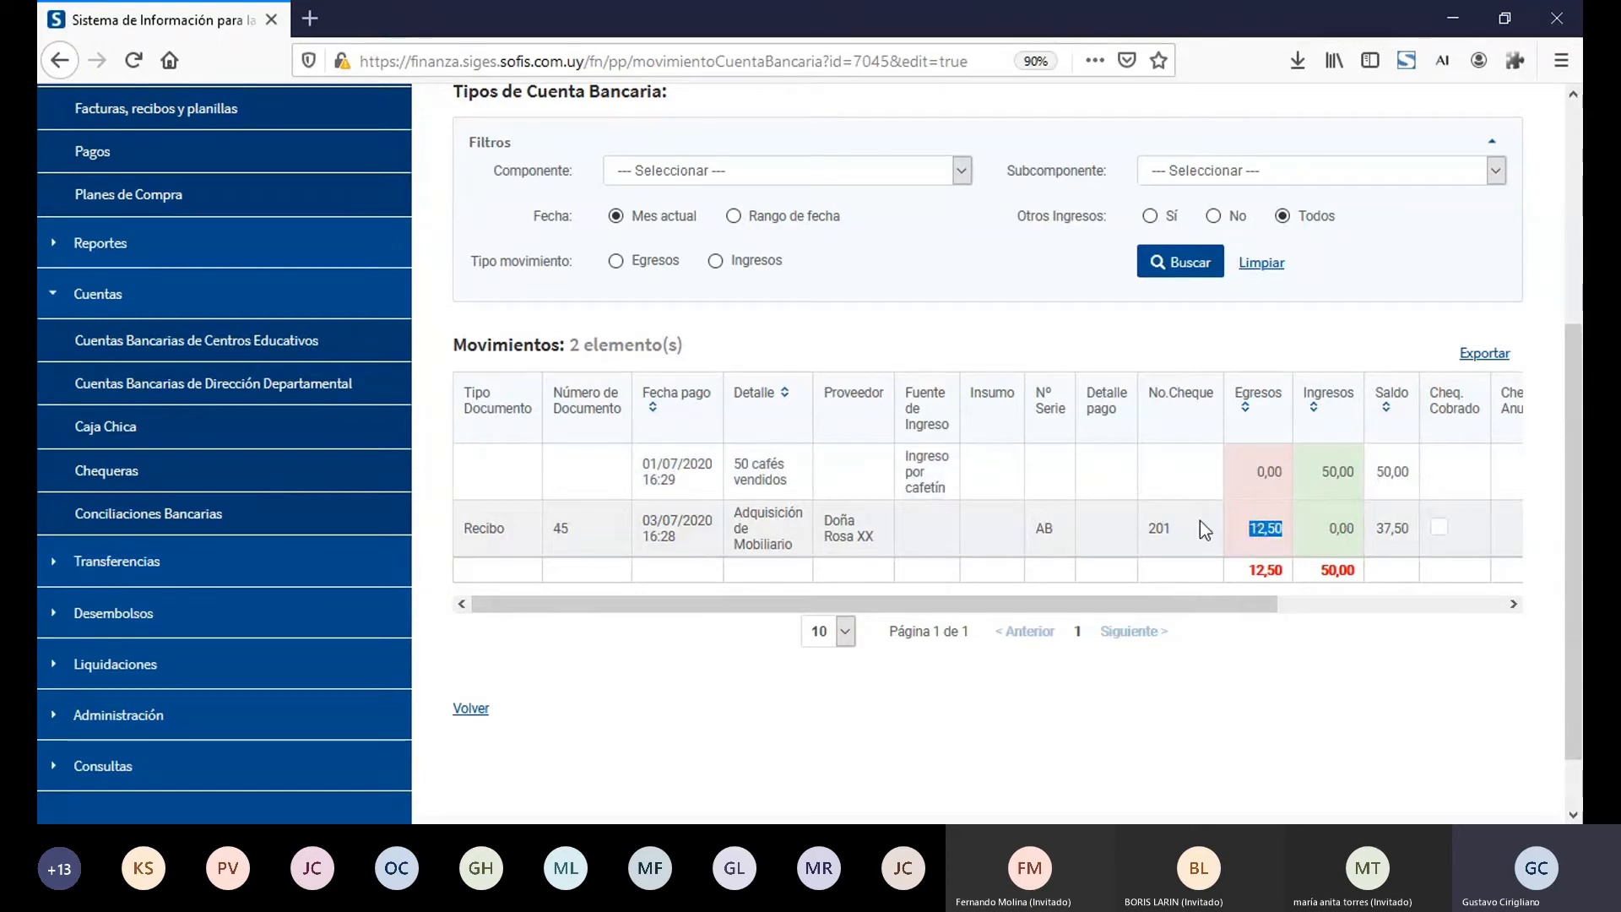
double_click(1157, 529)
double_click(1385, 529)
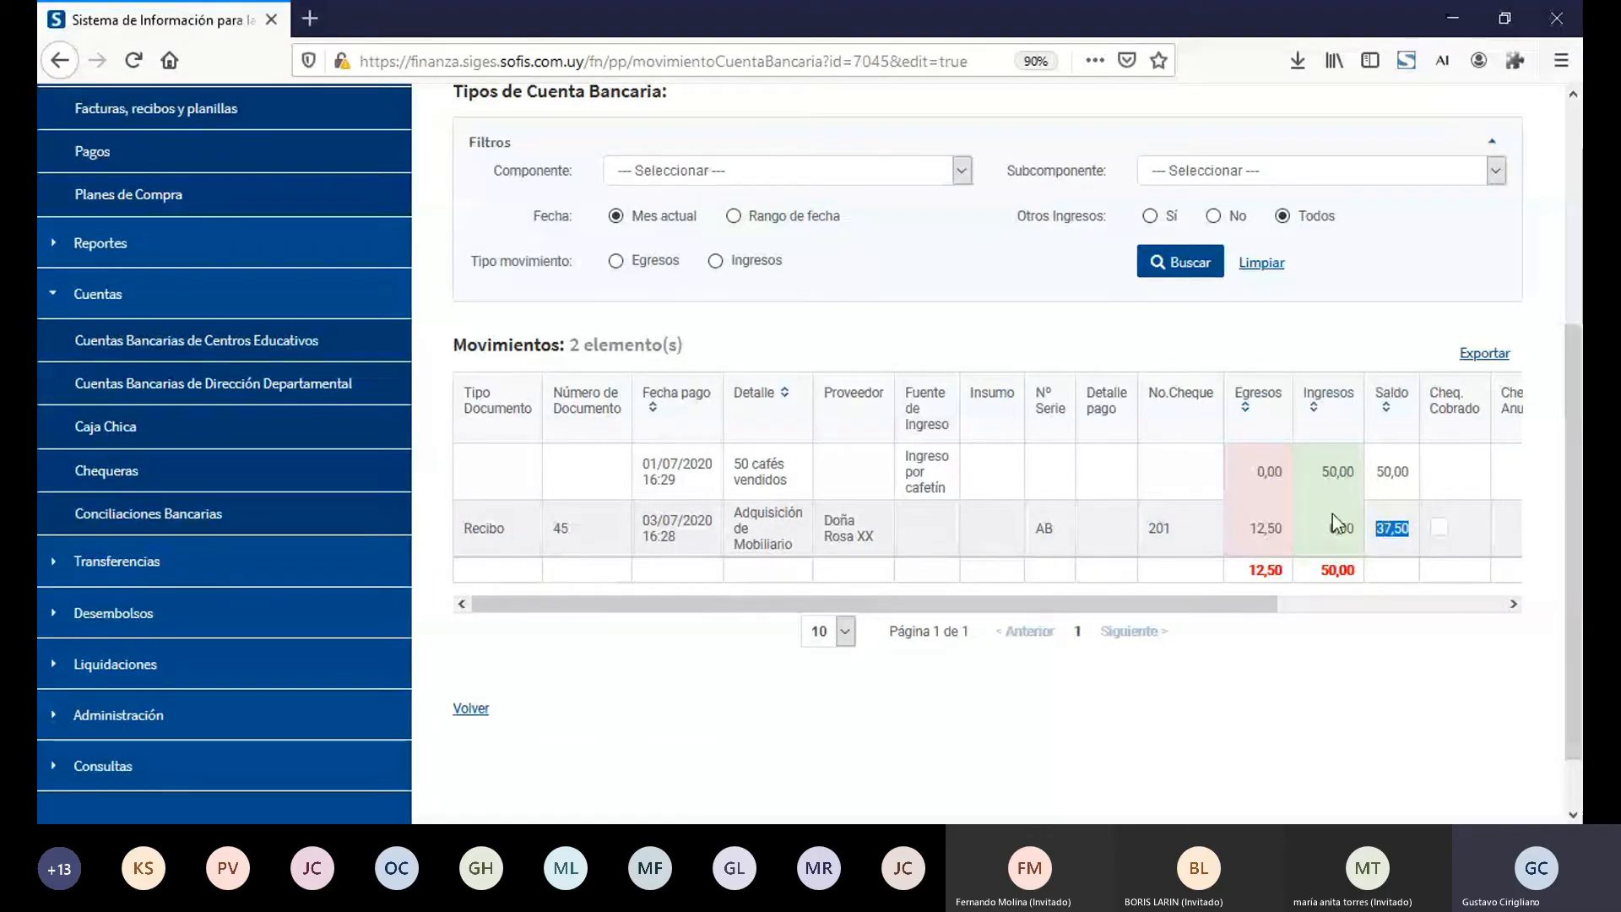
double_click(1331, 473)
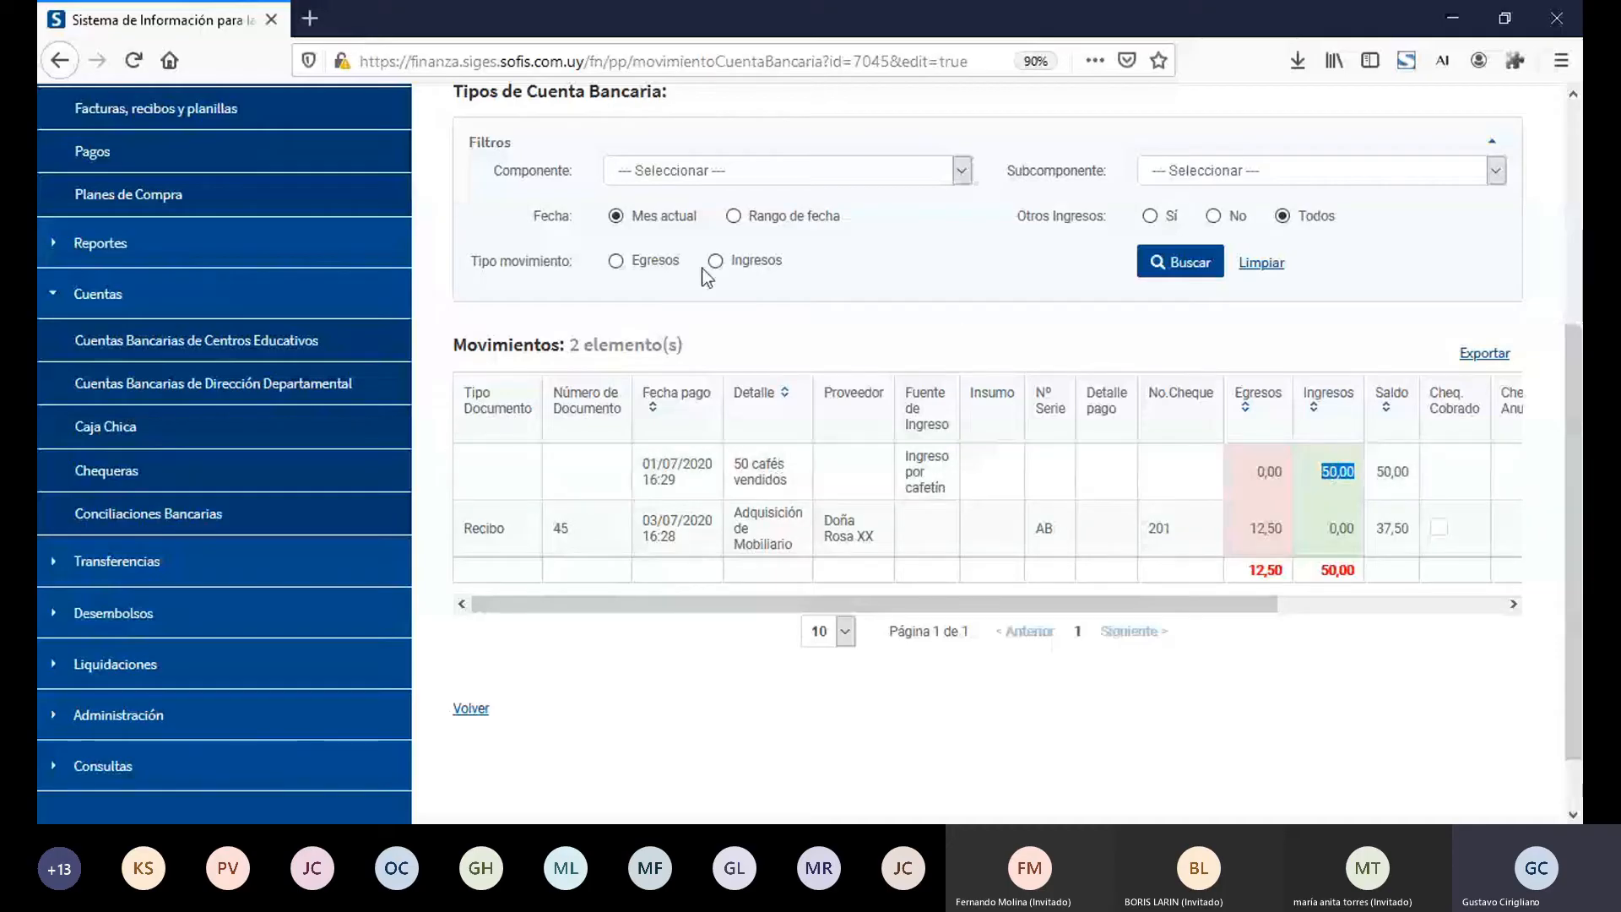
Step: Compare the Rango de fecha and Mes actual filter options, and view the remaining columns of the movements table
left_click(733, 217)
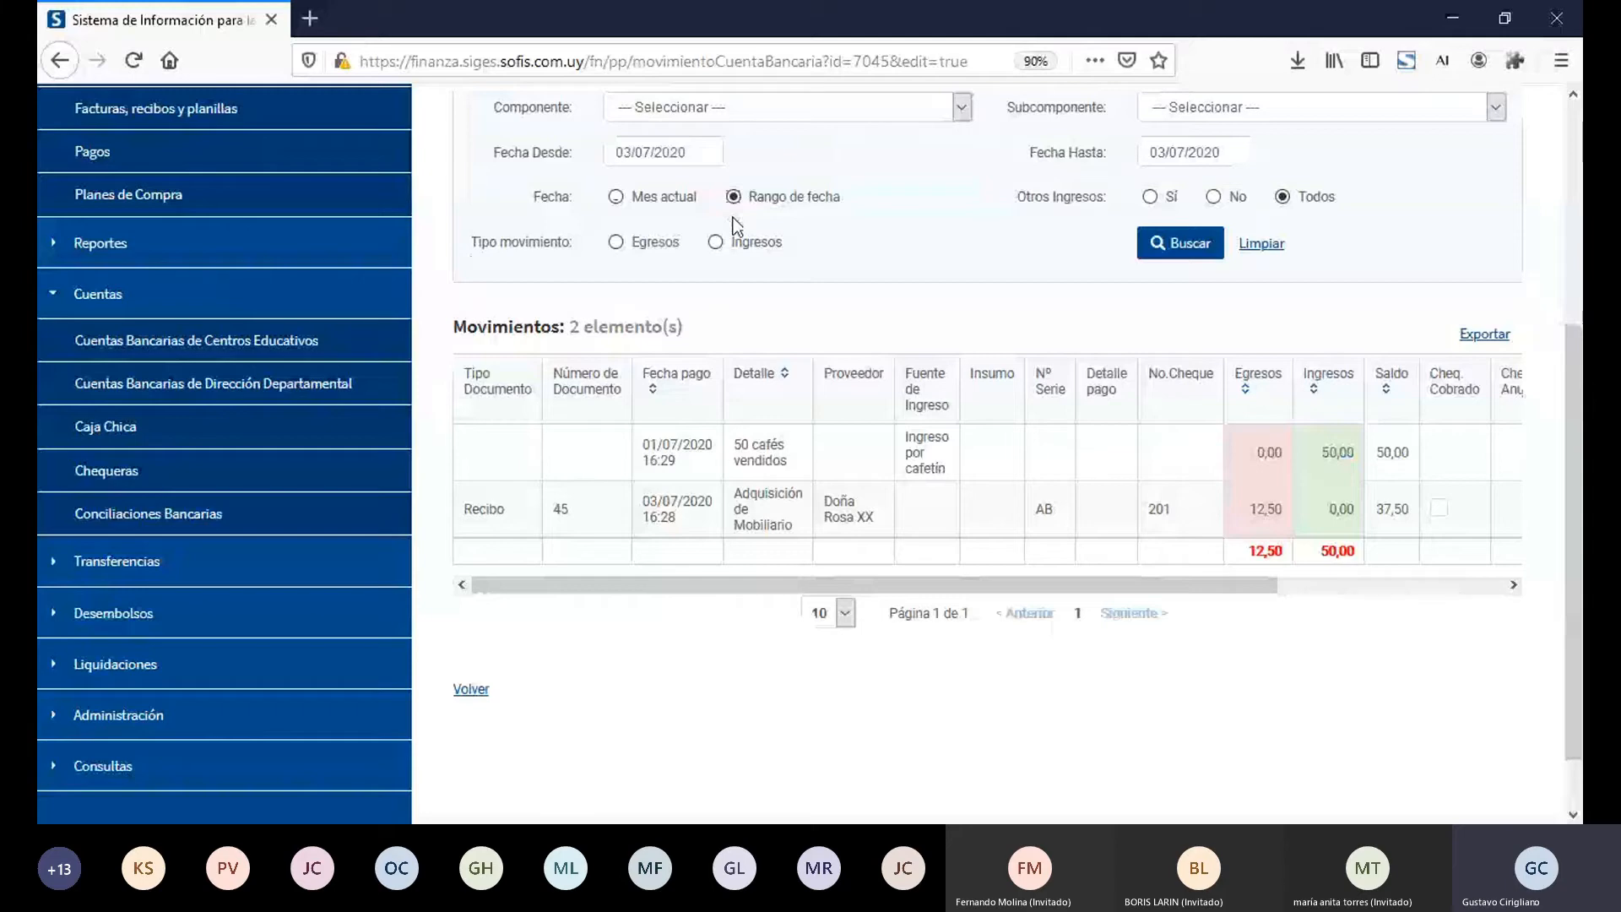
left_click(615, 196)
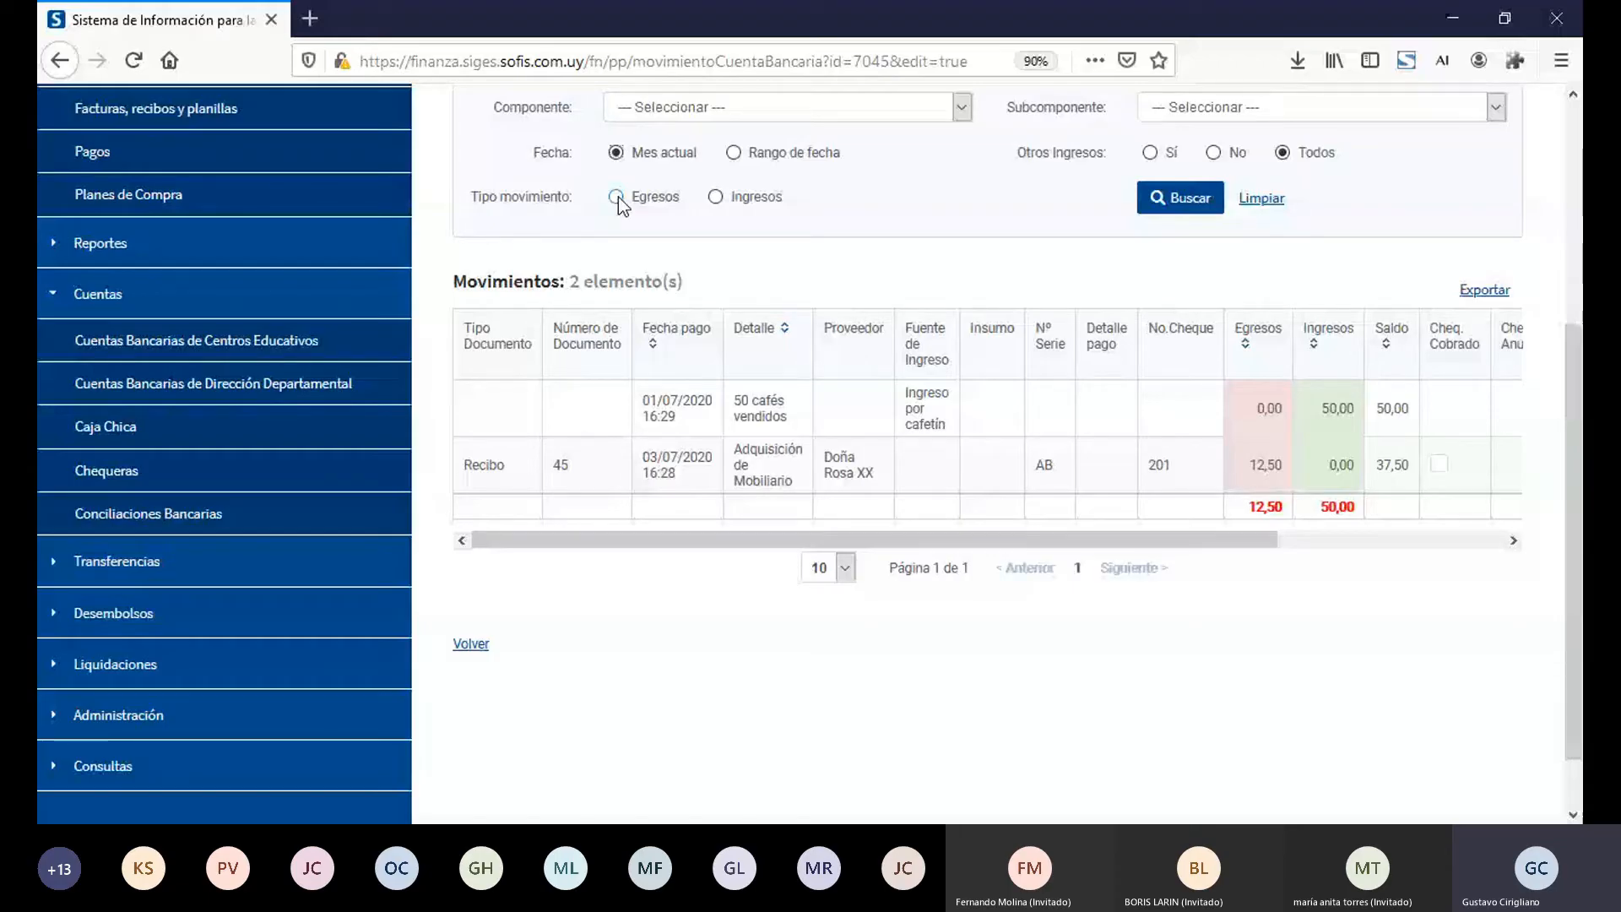
left_click(735, 152)
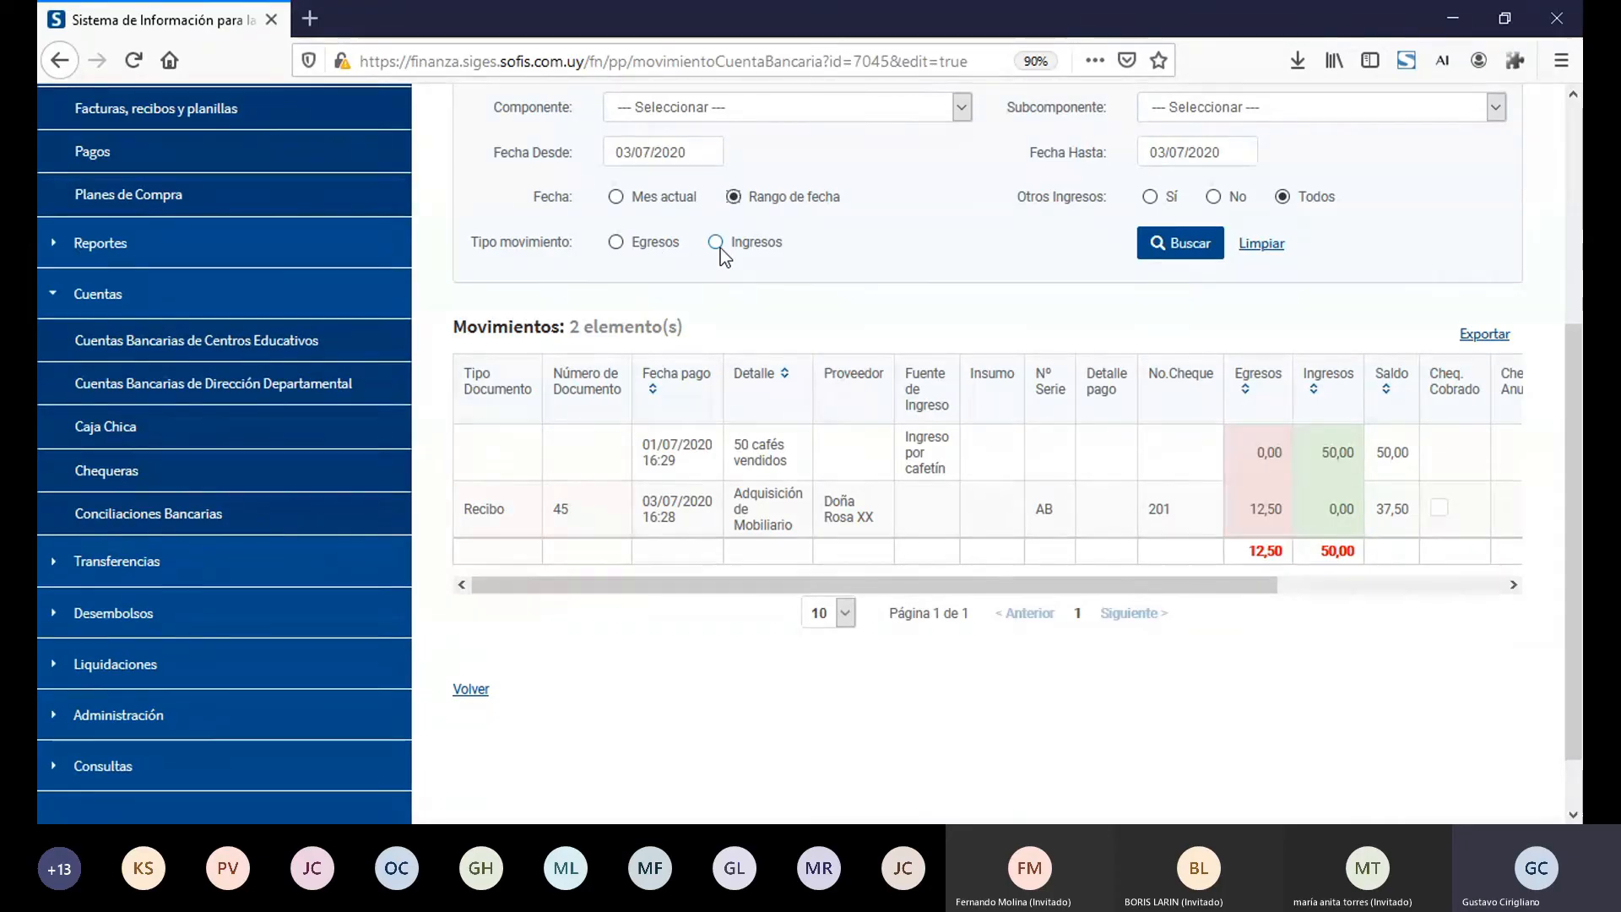
left_click(615, 197)
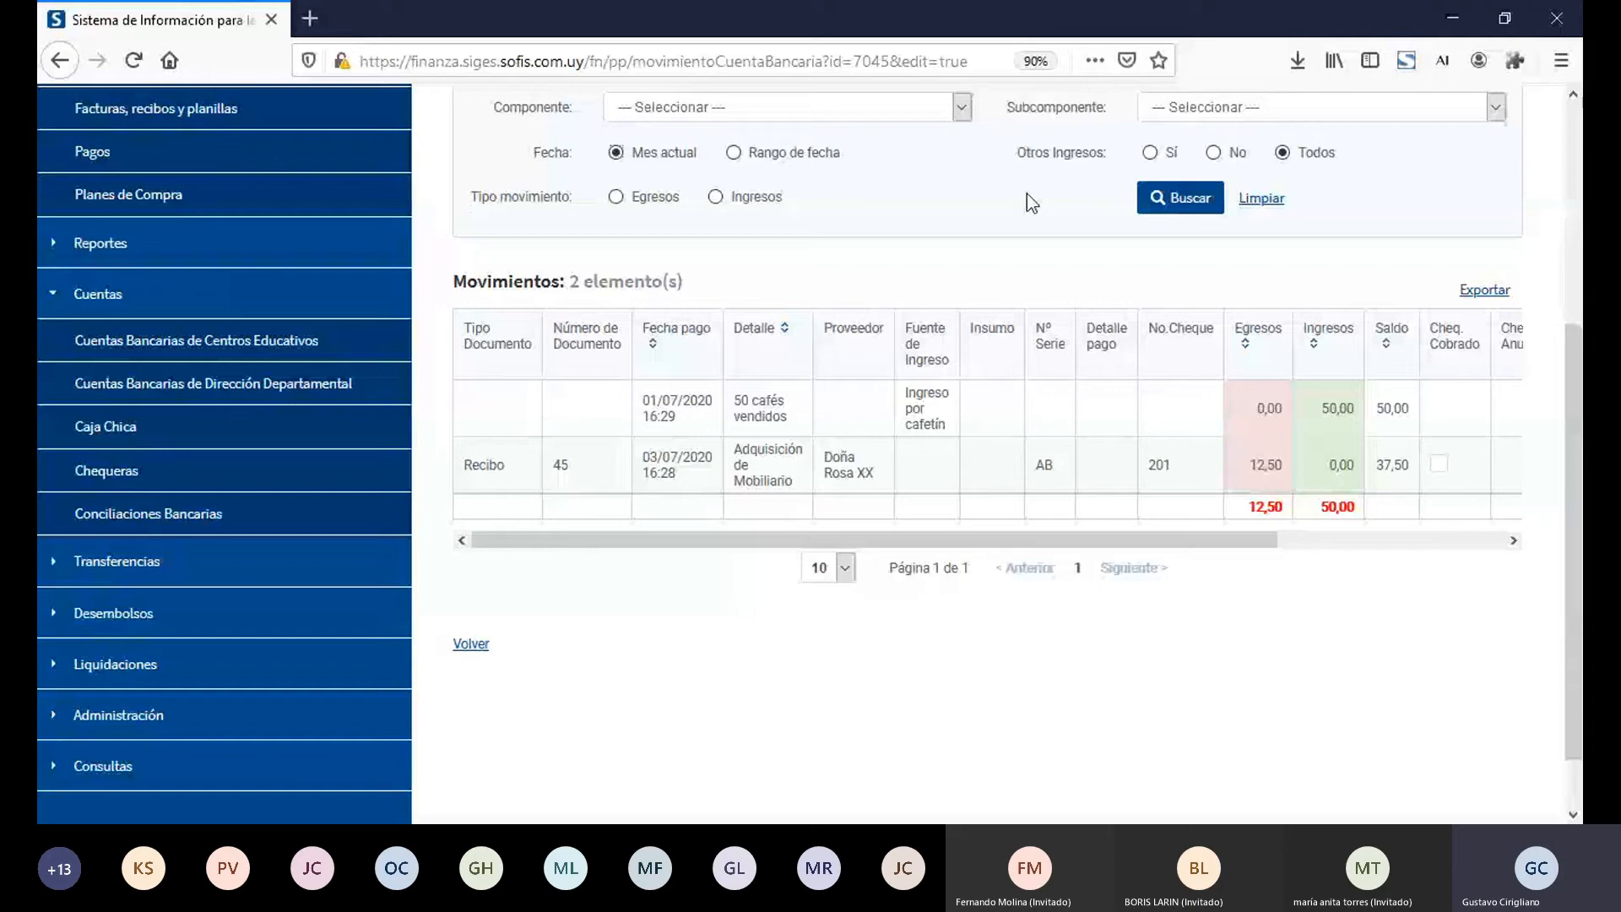
left_click(1447, 540)
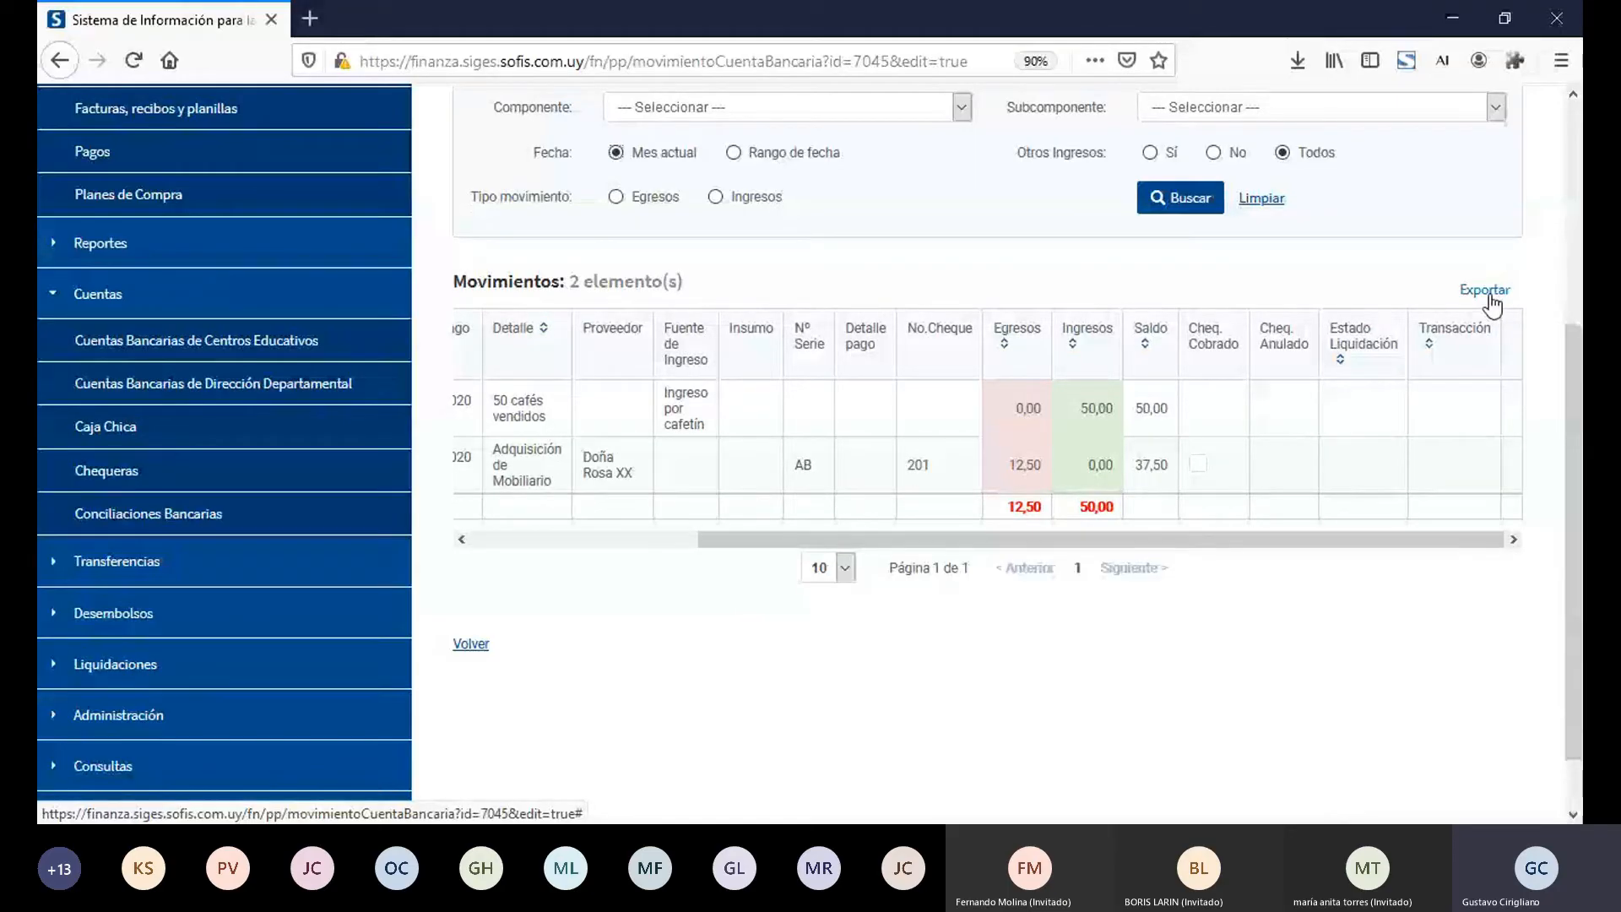
Step: View the Caja Chica movements of Instituto Nacional "Santa Rita" and the list of Presupuestos Escolares
left_click(237, 427)
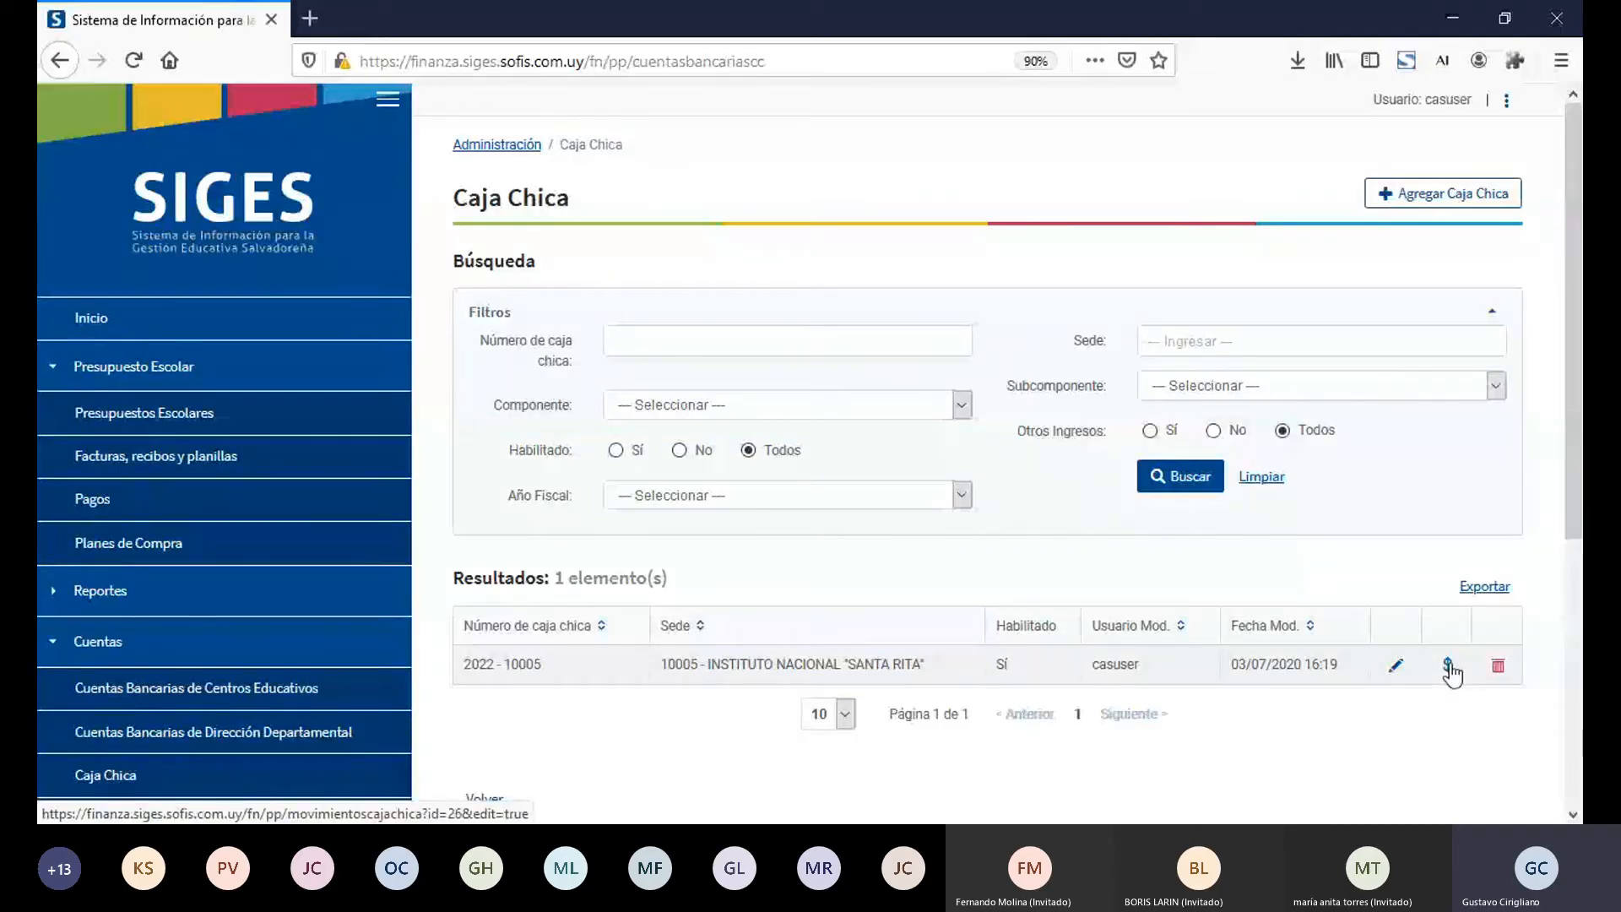
left_click(1449, 668)
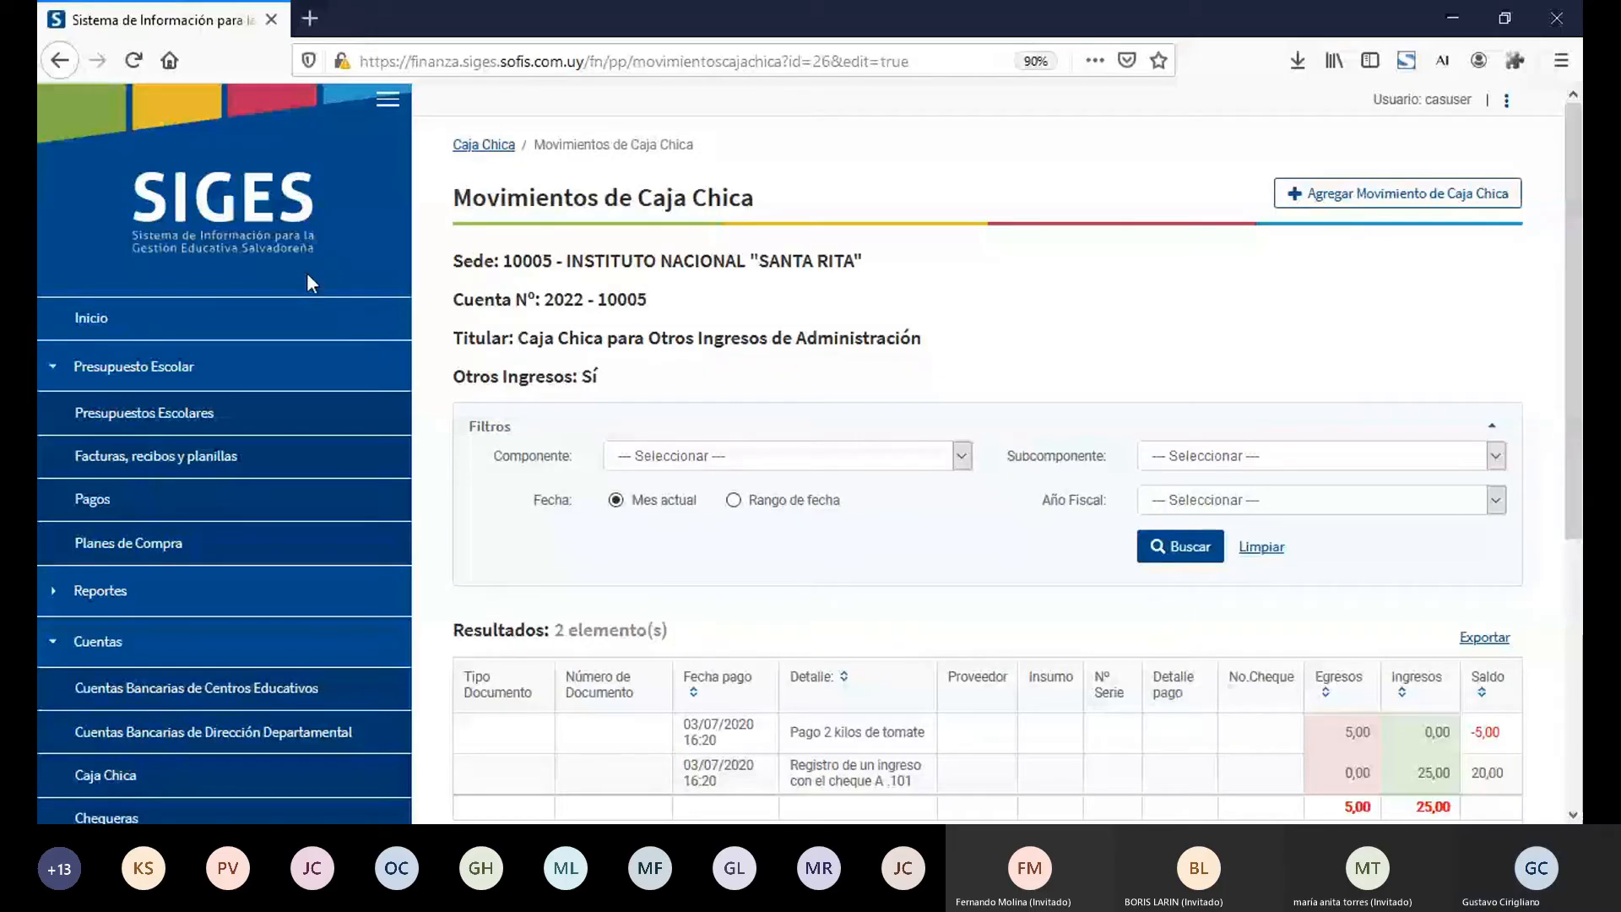
left_click(287, 413)
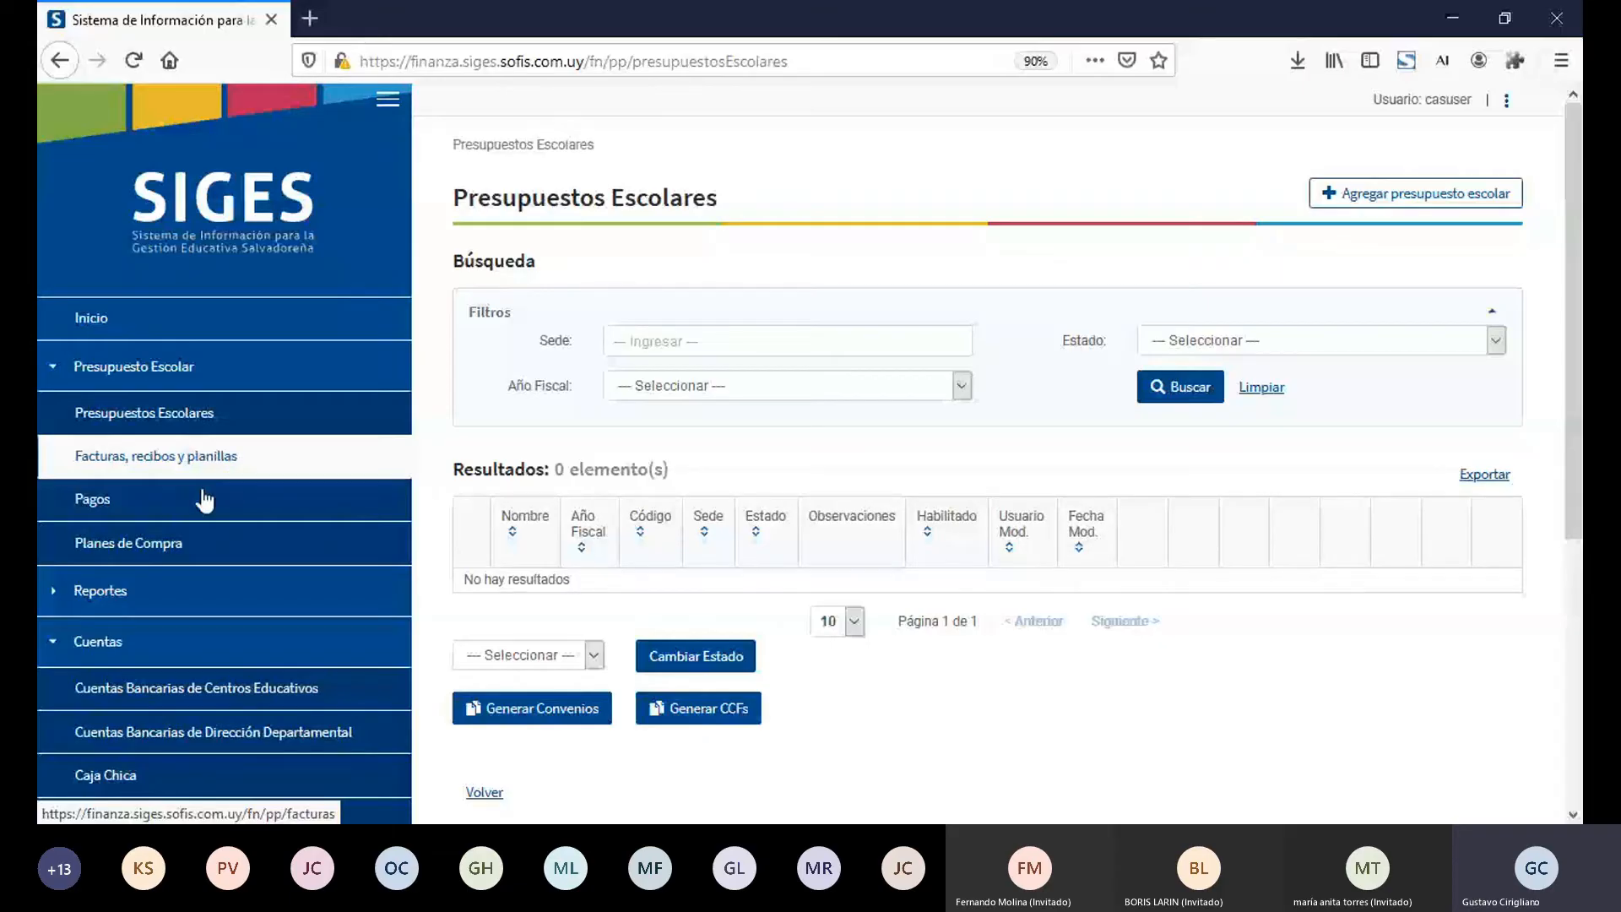
Step: Start a new document of type Factura in Facturas, recibos y planillas, dated 03/07/2020
left_click(253, 463)
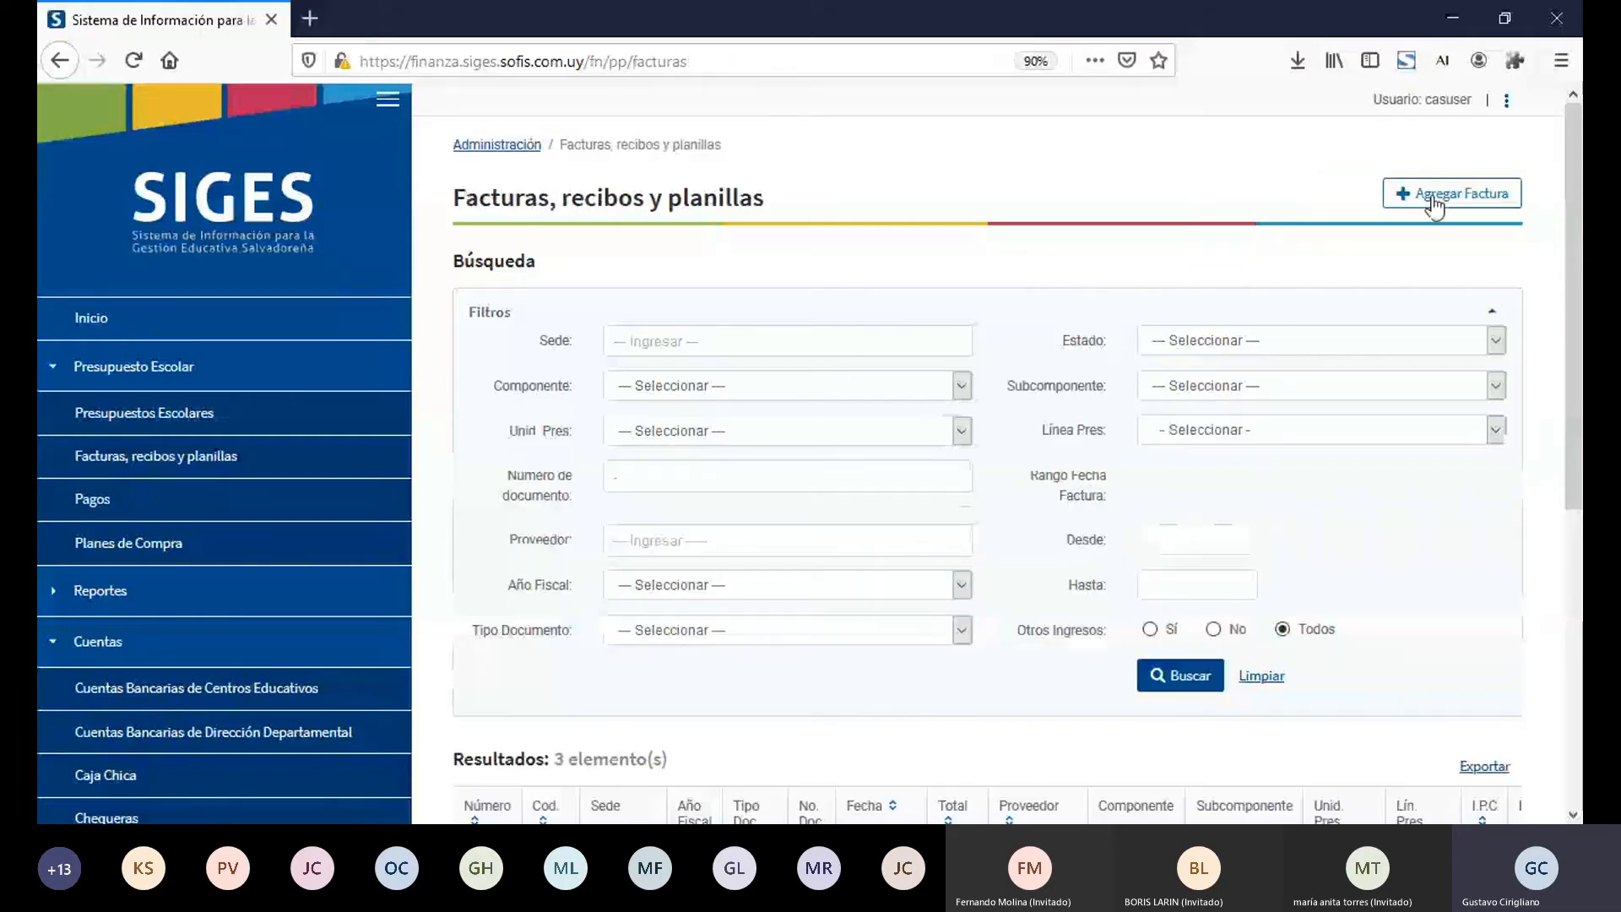
left_click(1433, 205)
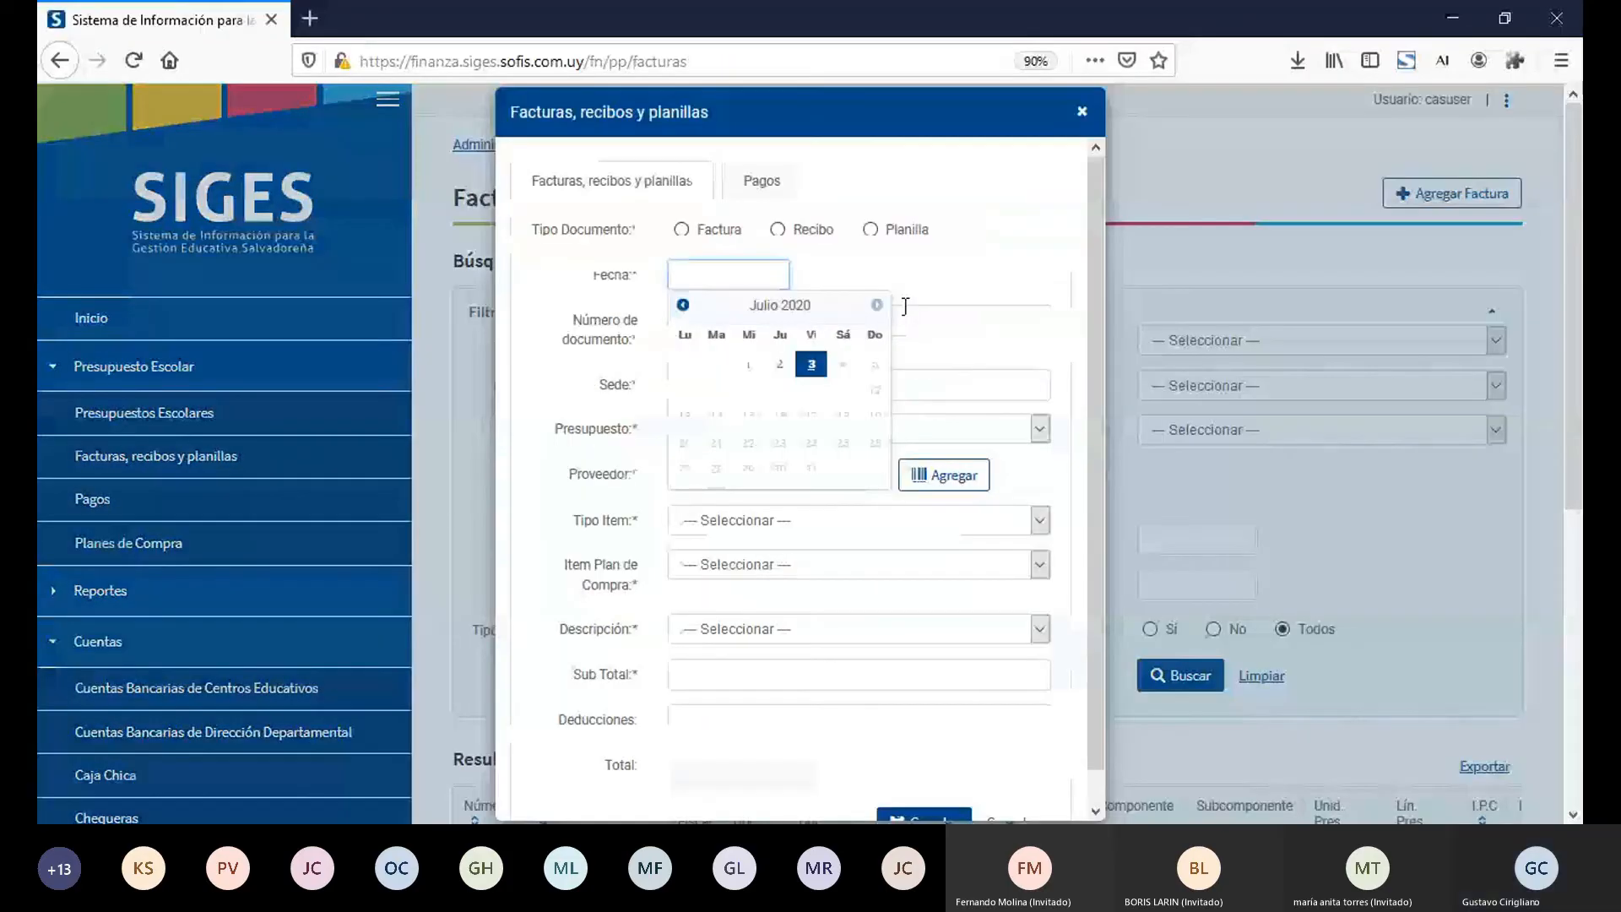
left_click(682, 229)
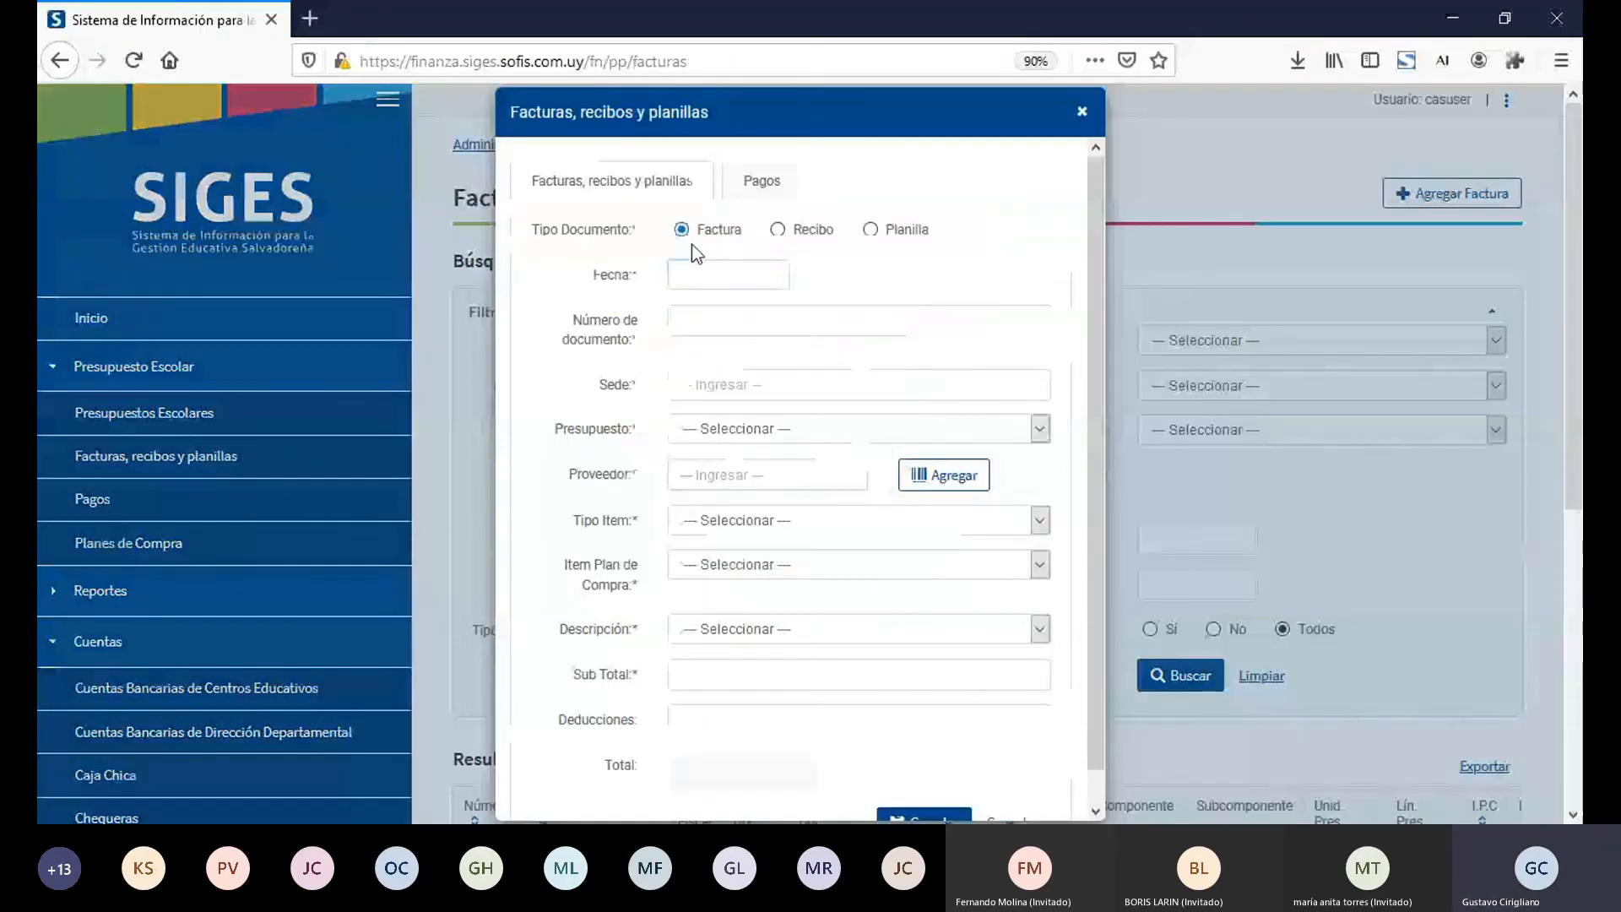
left_click(718, 288)
left_click(815, 365)
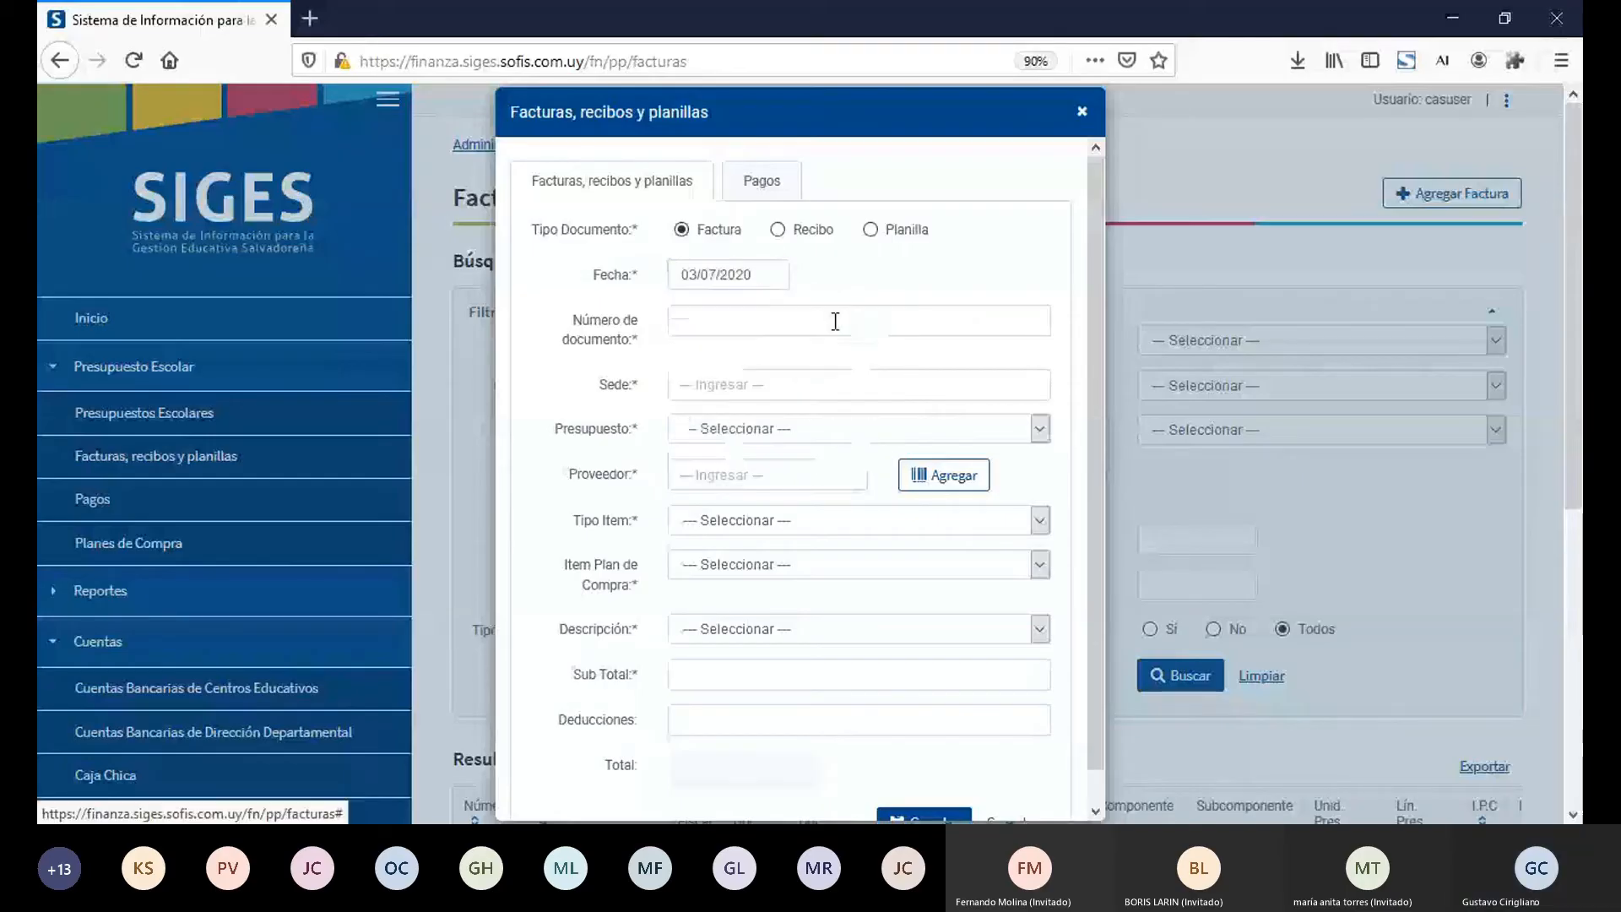
Step: Enter the factura's document number 93939 and choose the Sede 10005 - INSTITUTO NACIONAL "SANTA RITA"
left_click(881, 319)
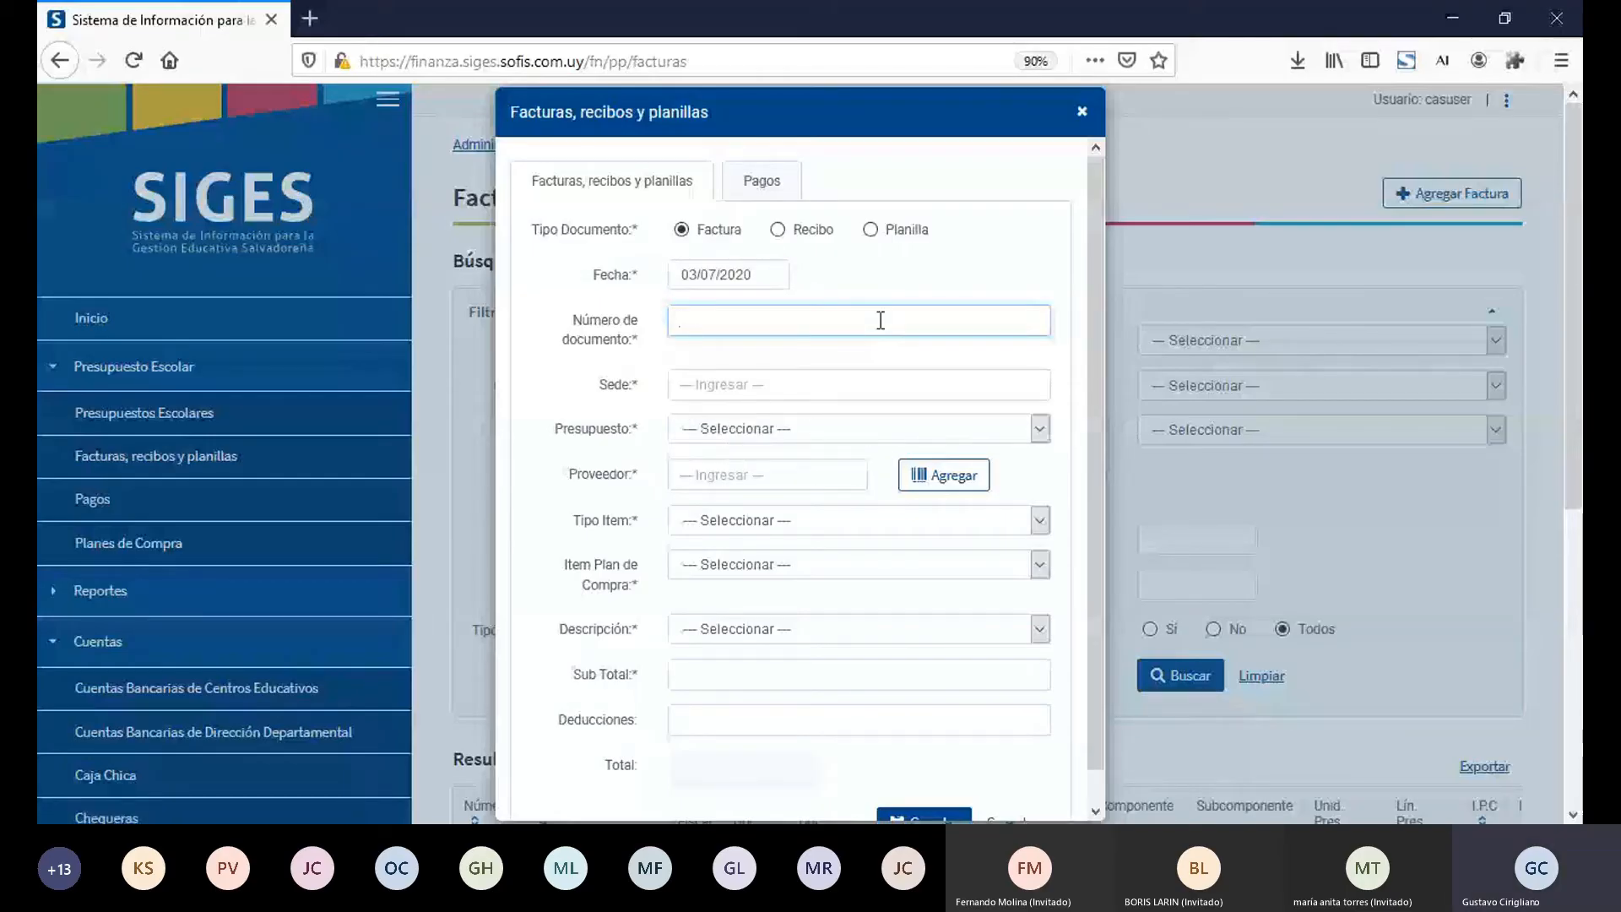
type("93939")
key("Tab")
type("10")
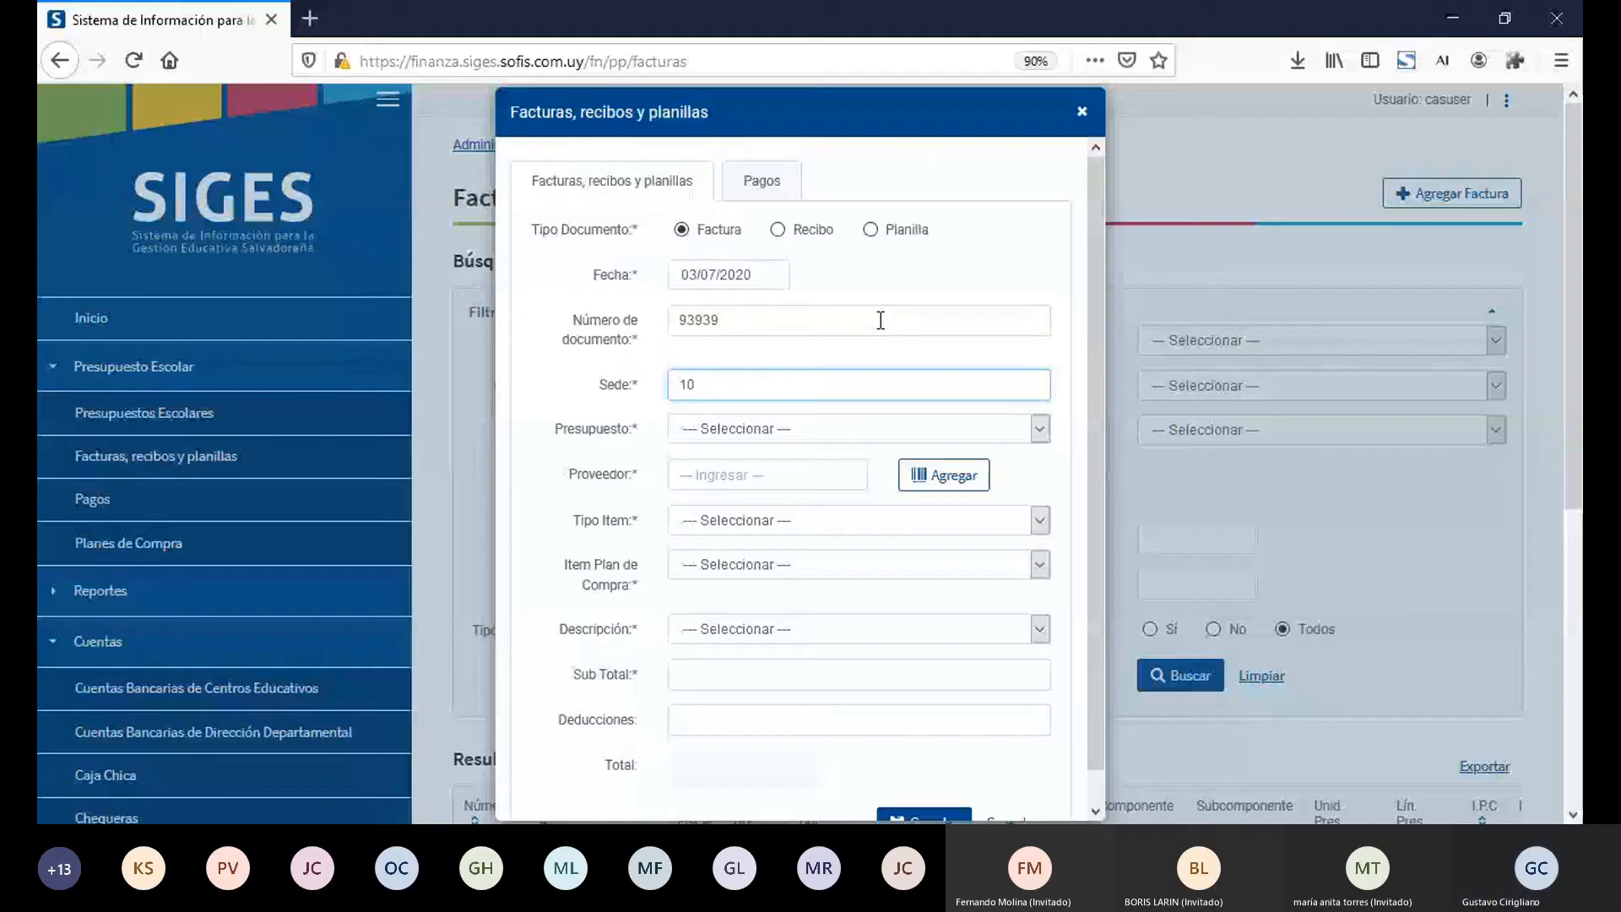
type("005")
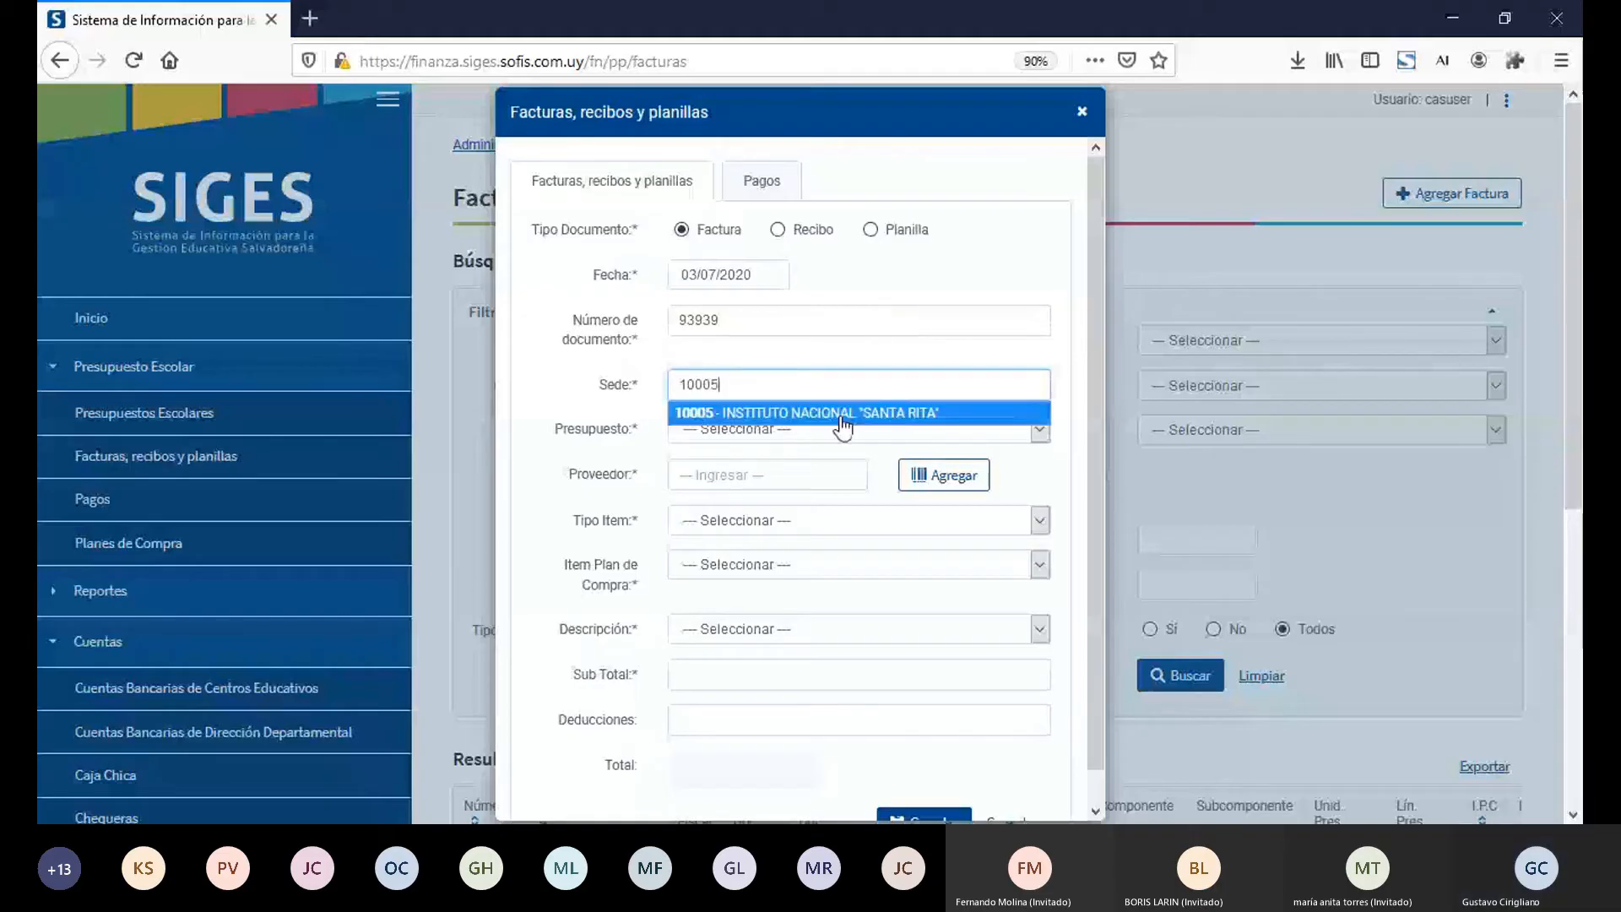
left_click(841, 418)
Step: Set the factura's Presupuesto to 24416 - 2022-10005, Proveedor to Proveedor 4 and Tipo Item to Movimiento del Presupuesto sin Plan de Compras
left_click(842, 419)
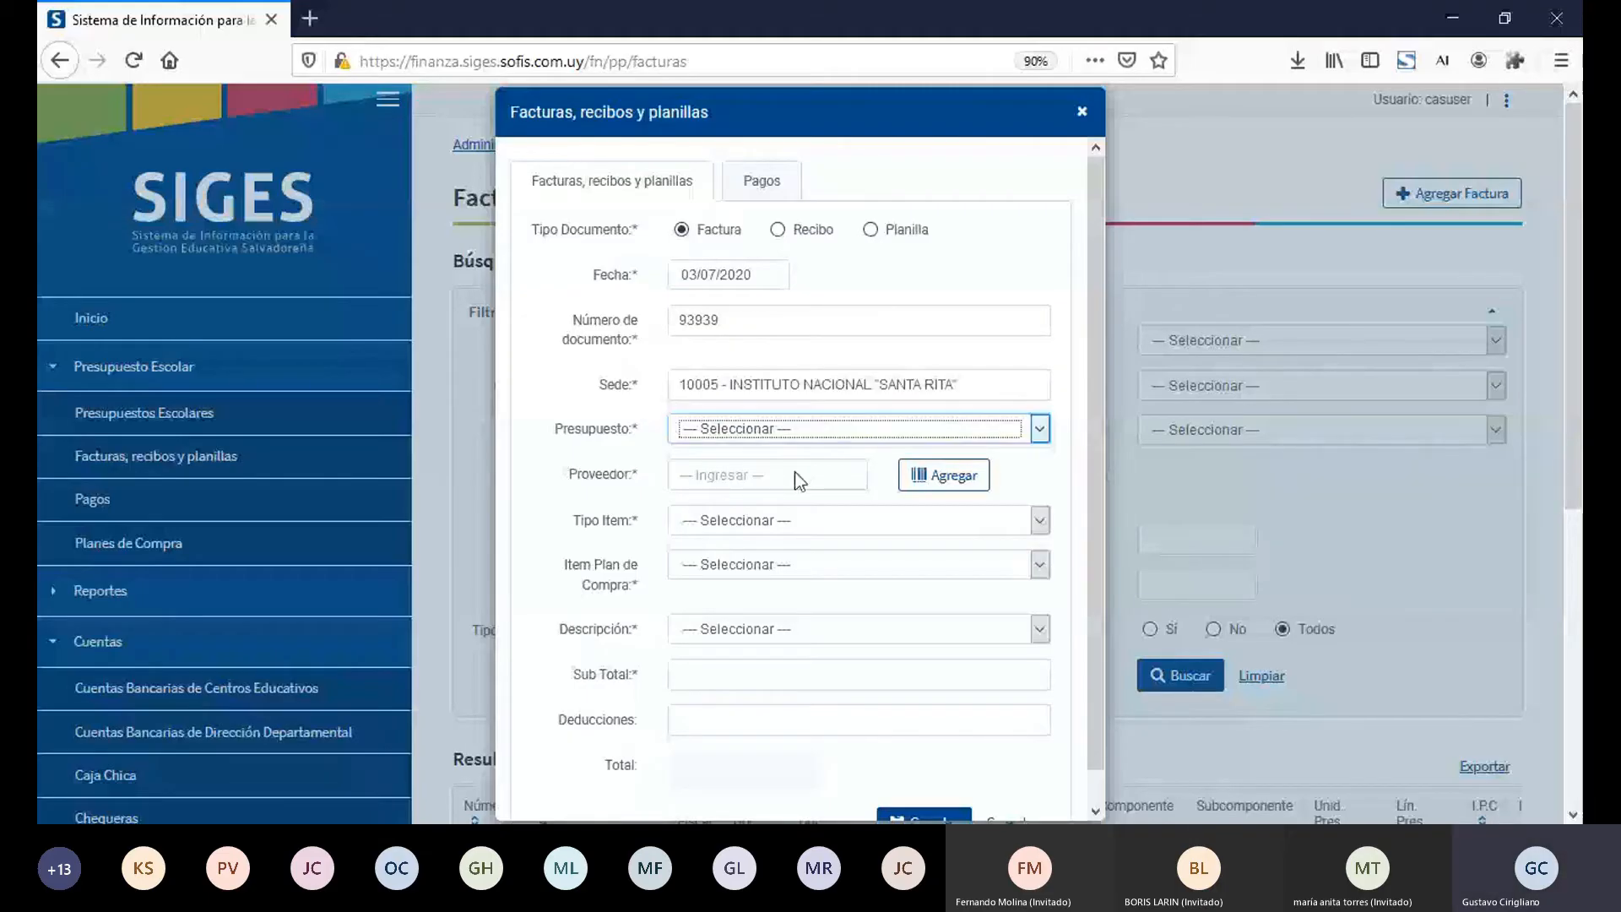
left_click(794, 476)
type("Provee")
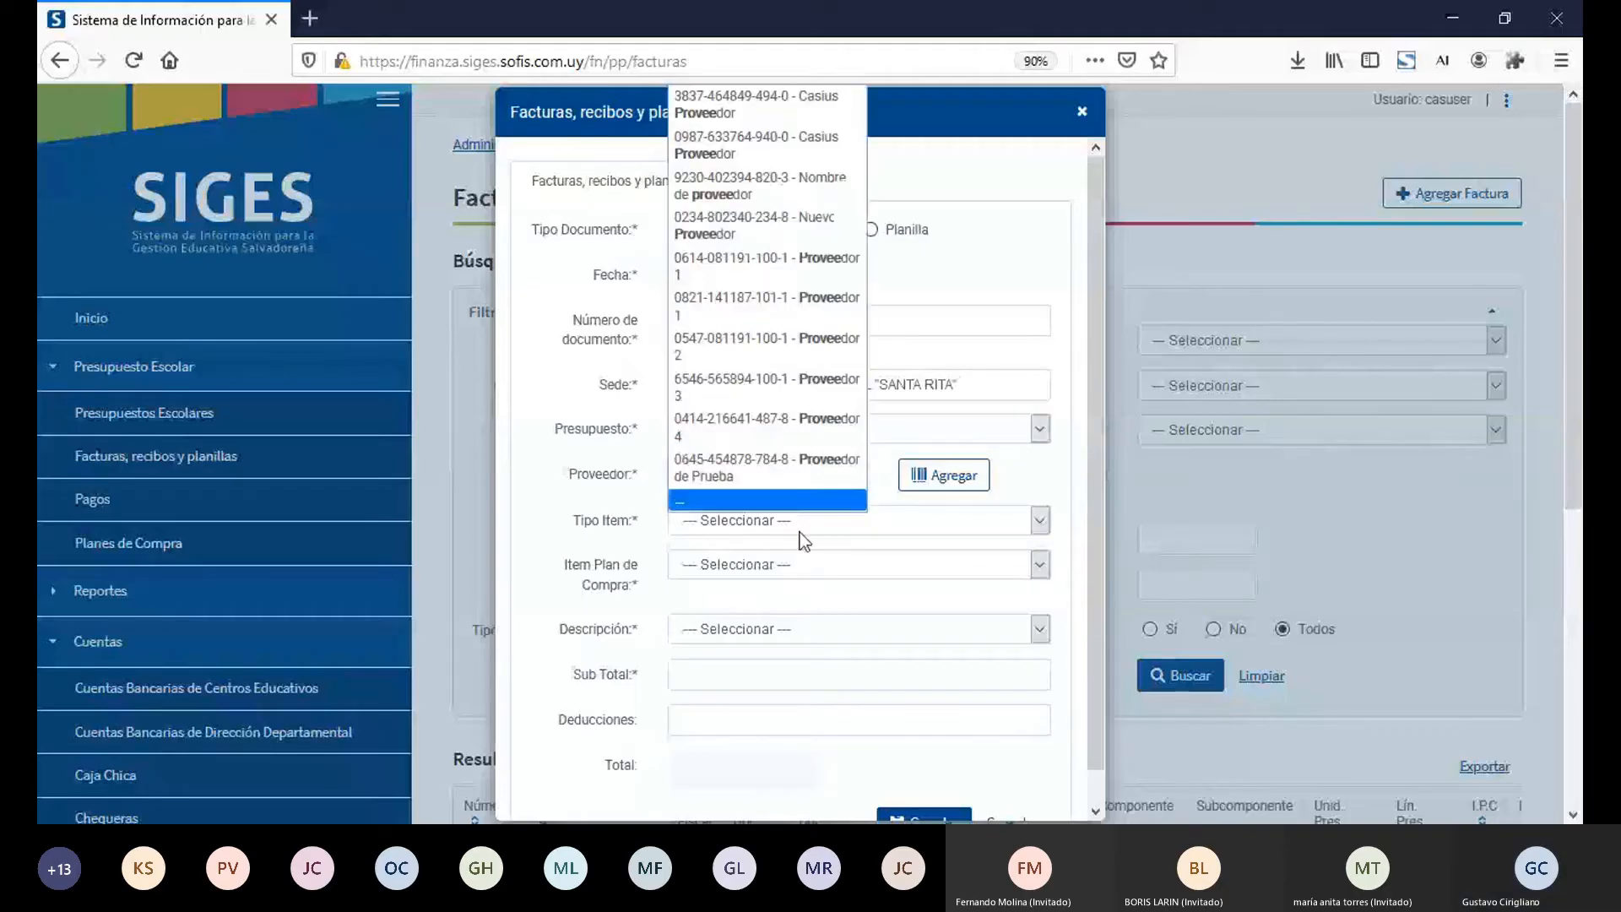
left_click(816, 424)
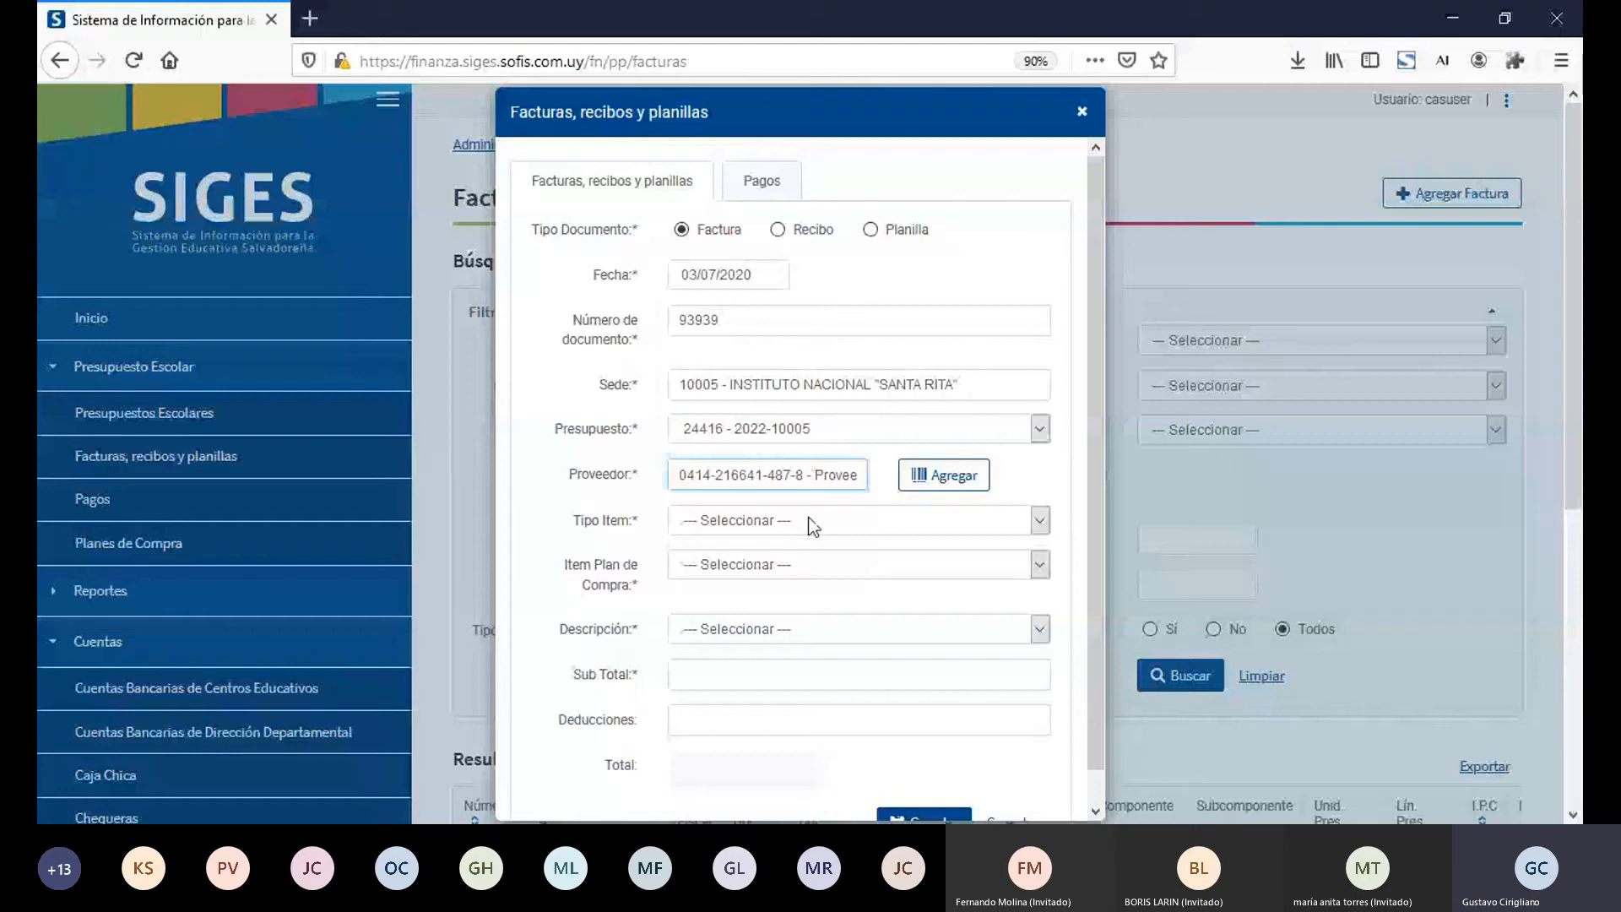
key("Down")
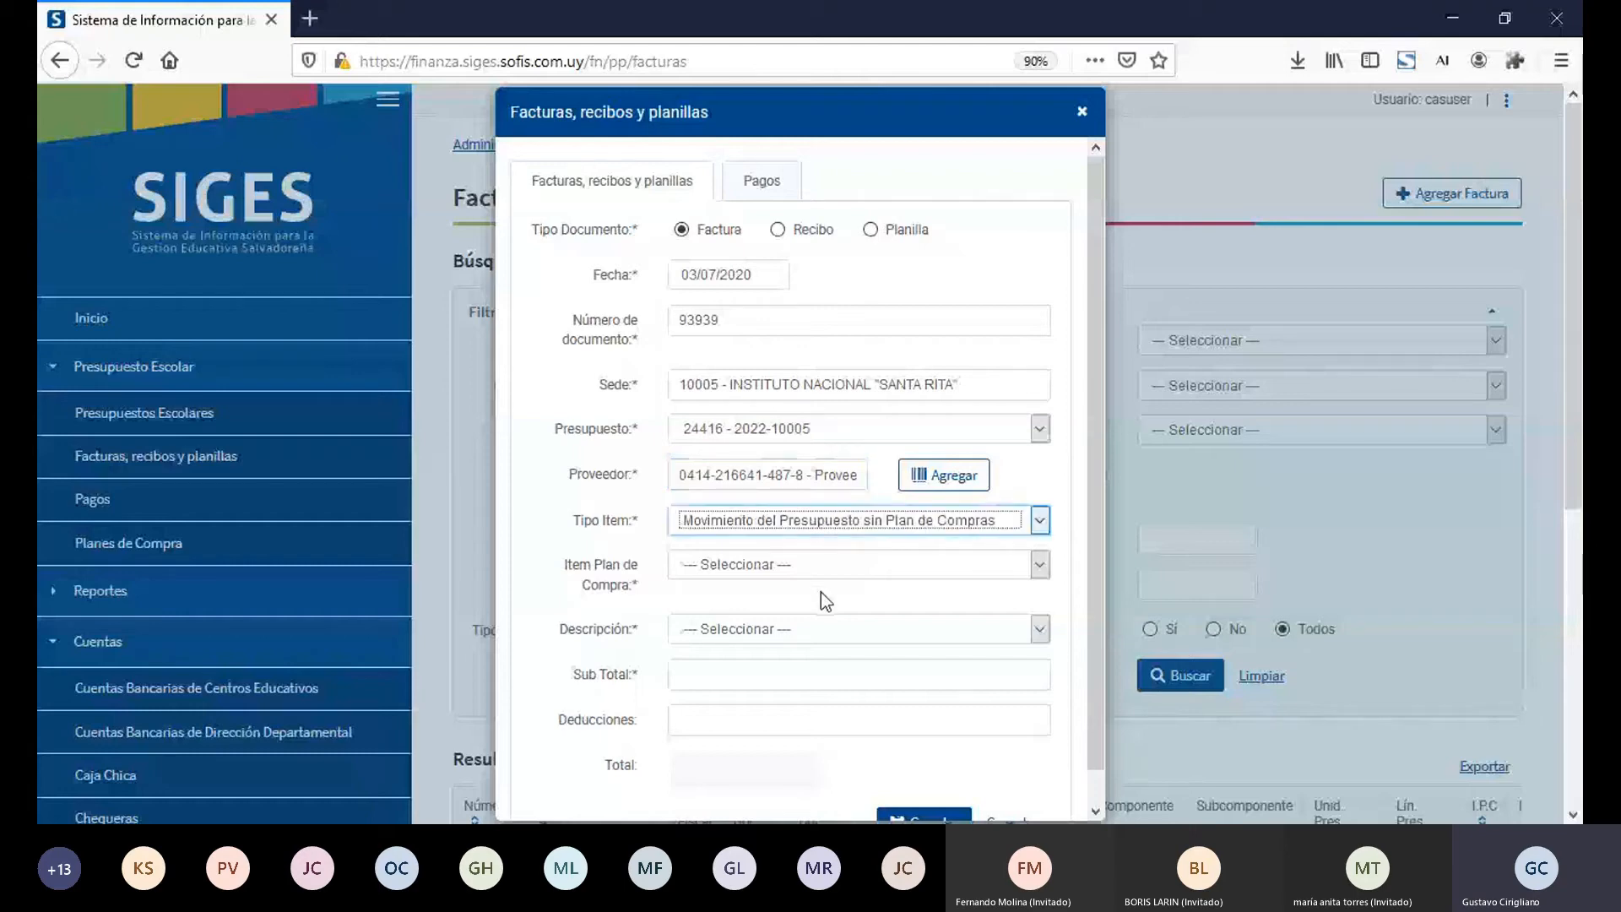
key("Tab")
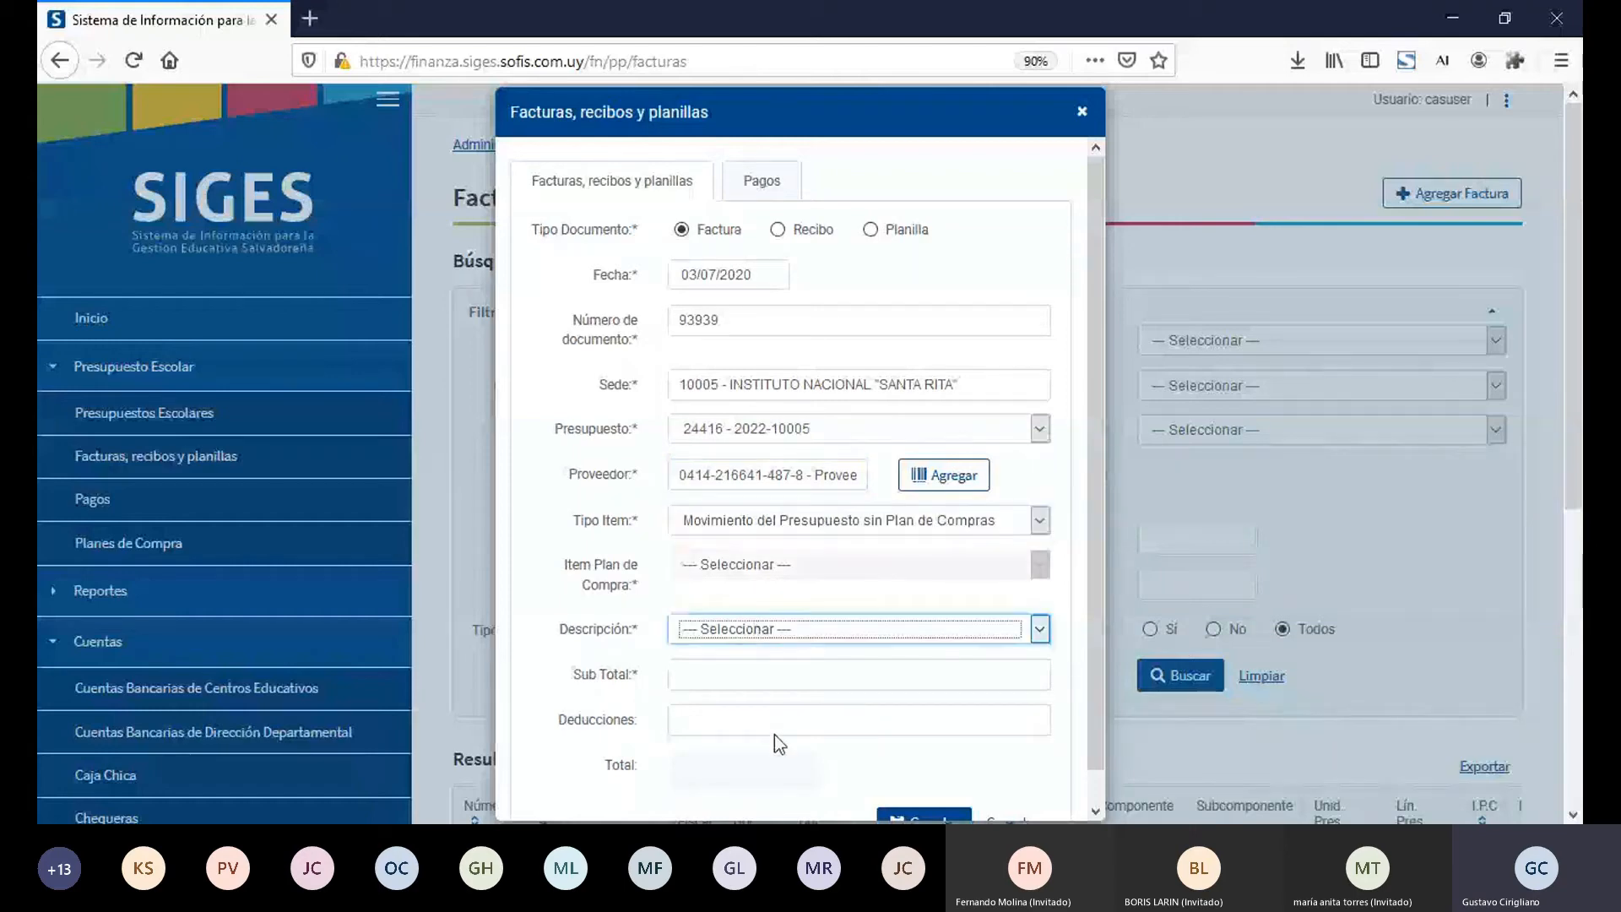
Step: Set the Descripción to Alquiler de equipamiento, Sub Total 100 and Deducciones 13, and save and close the factura
key("Down")
key("Tab")
type("100")
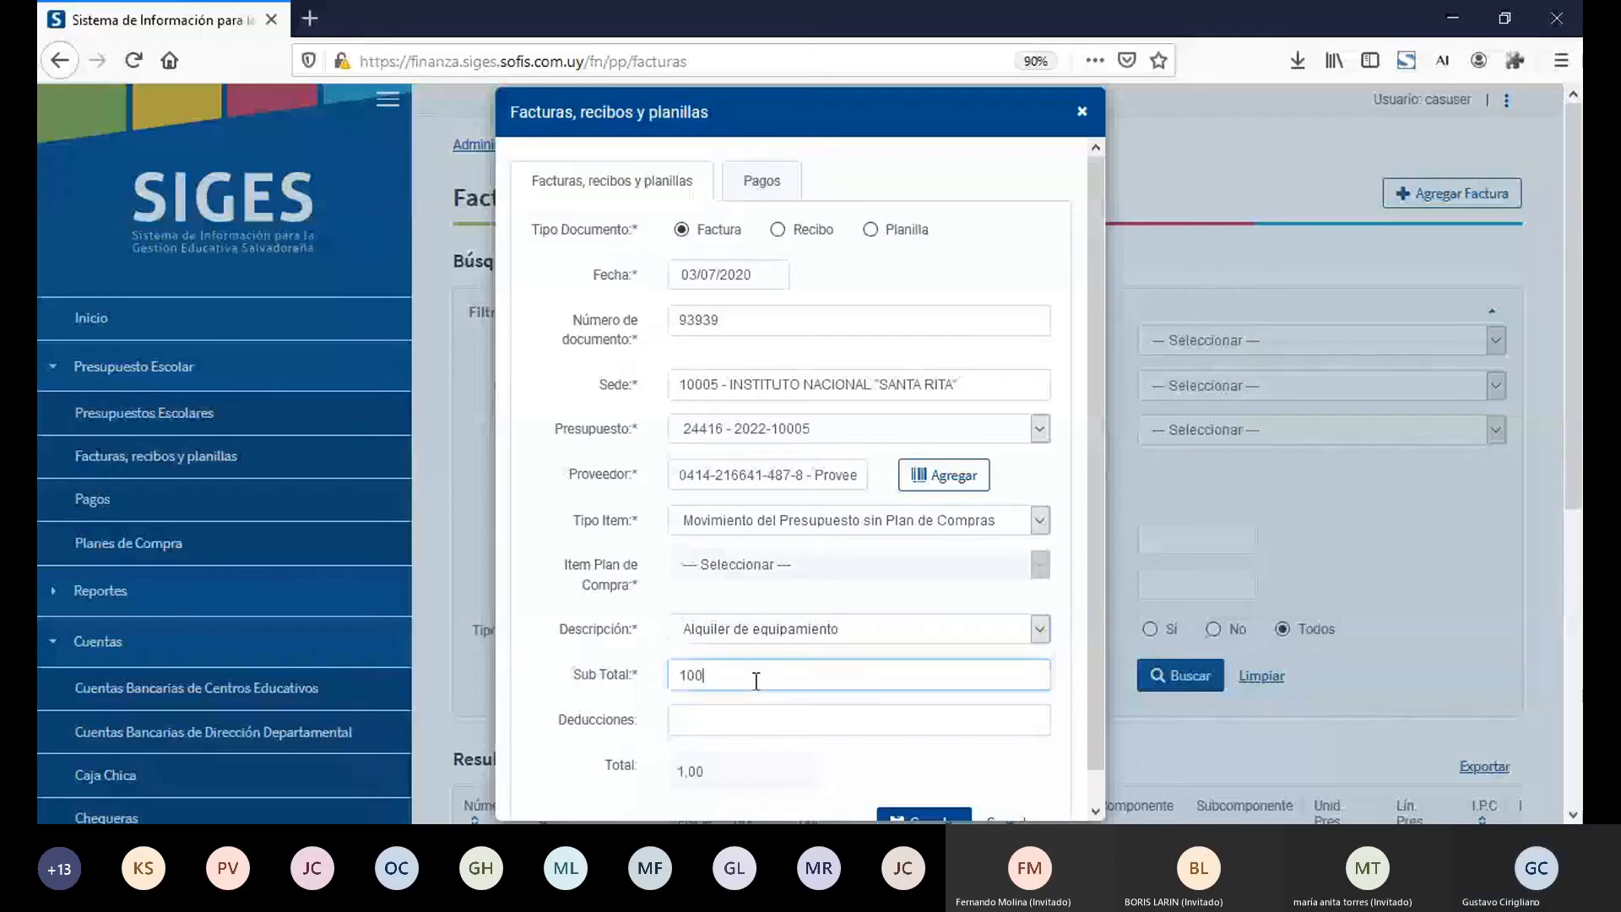
key("Tab")
type("13")
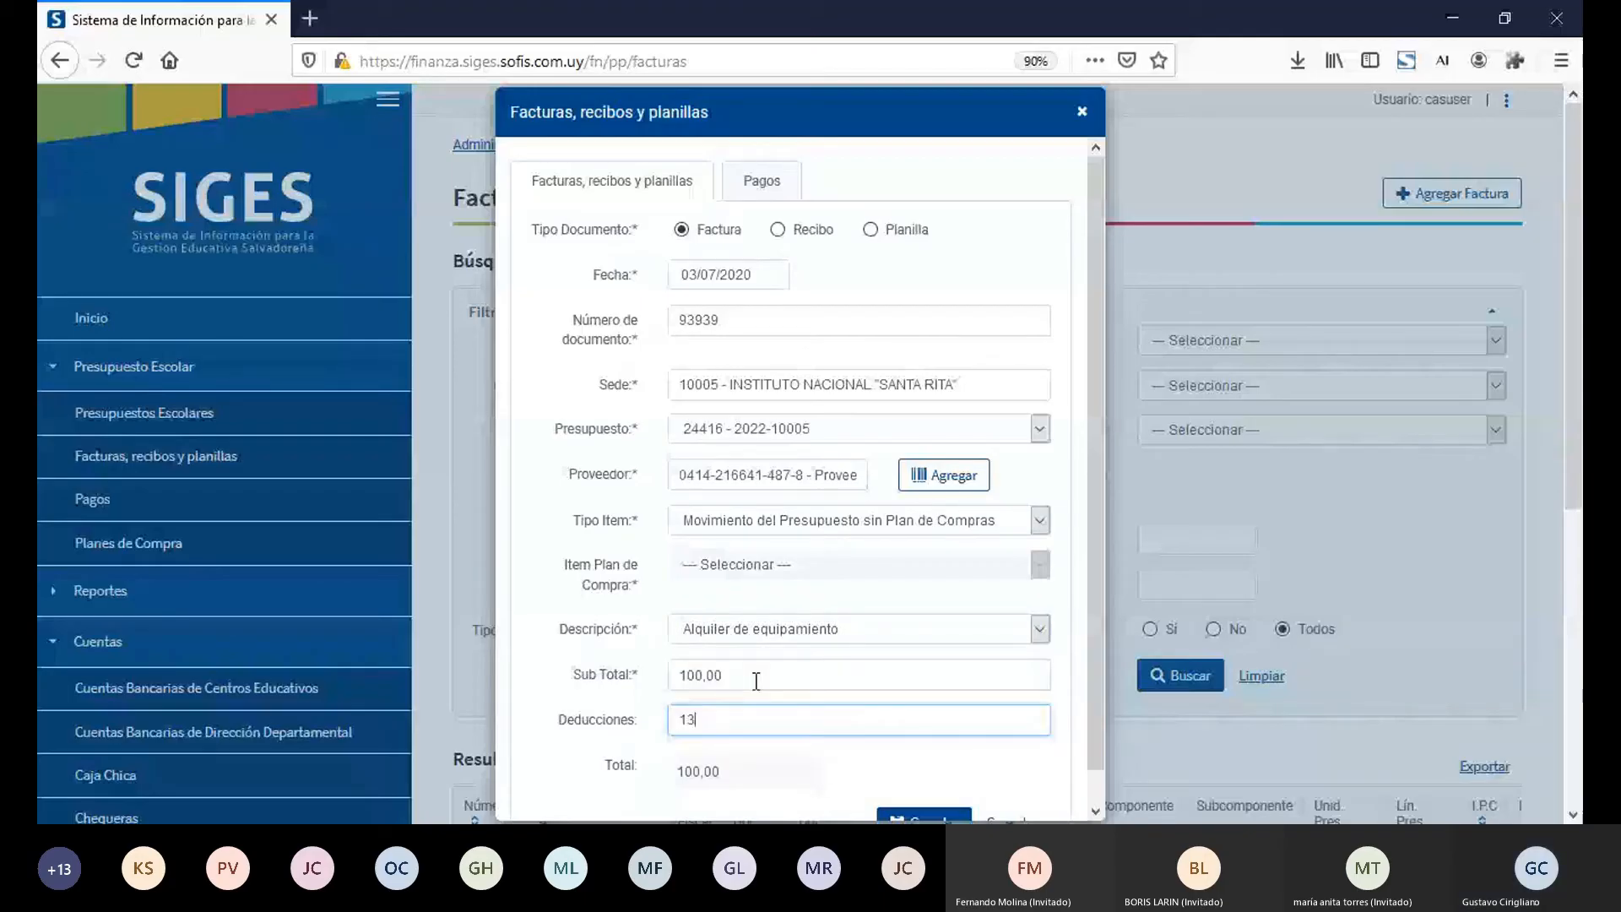
key("Tab")
left_click(910, 818)
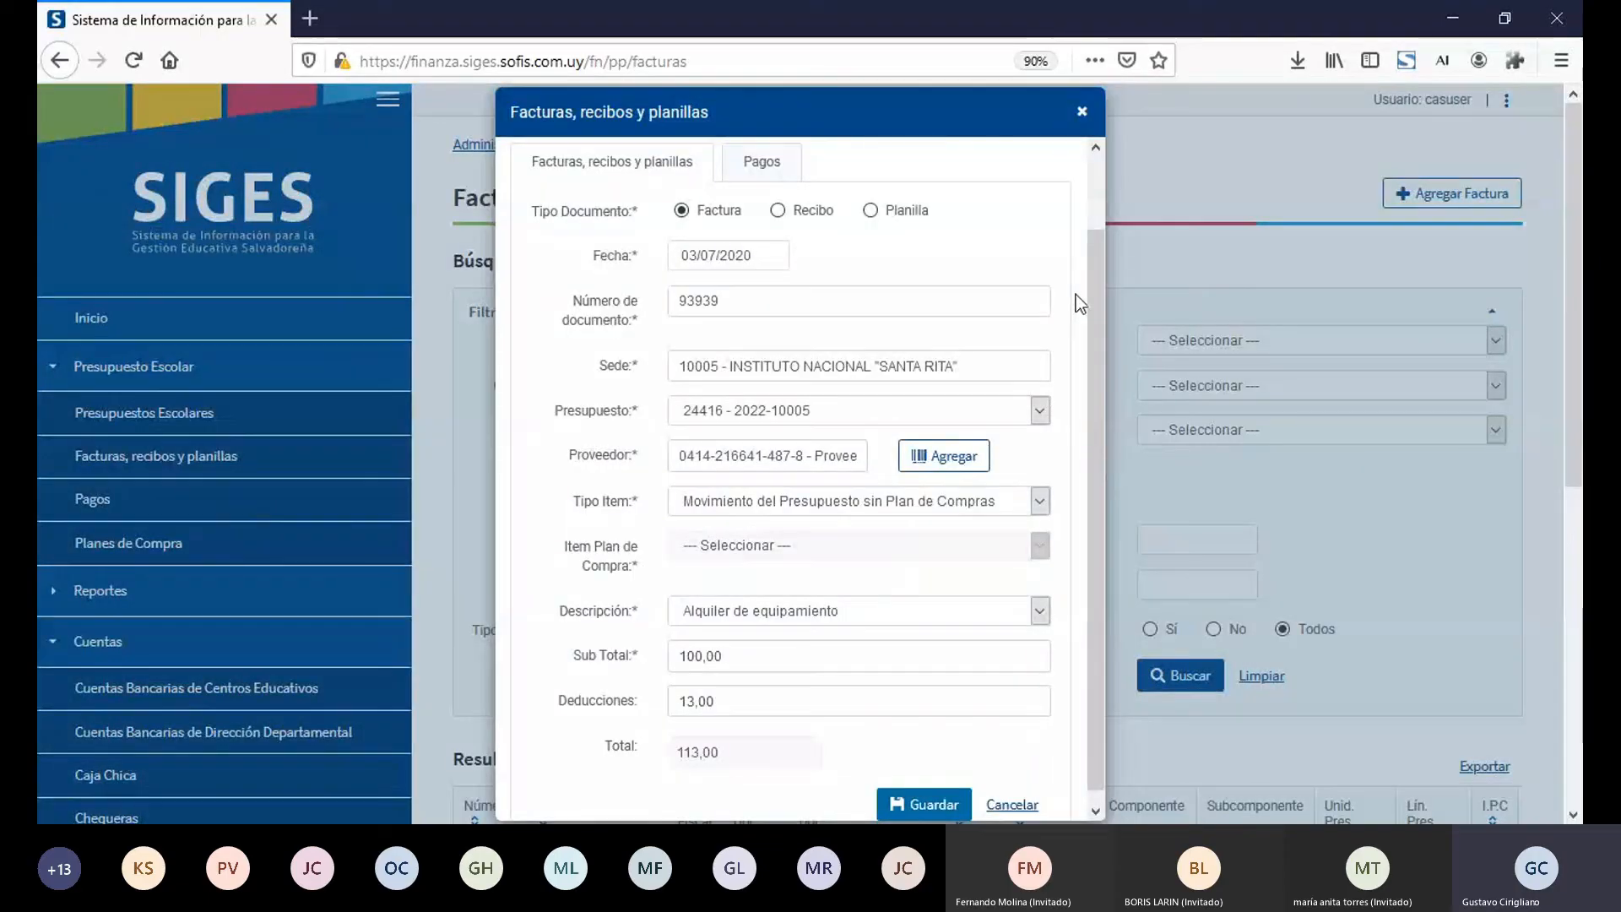
left_click(1101, 172)
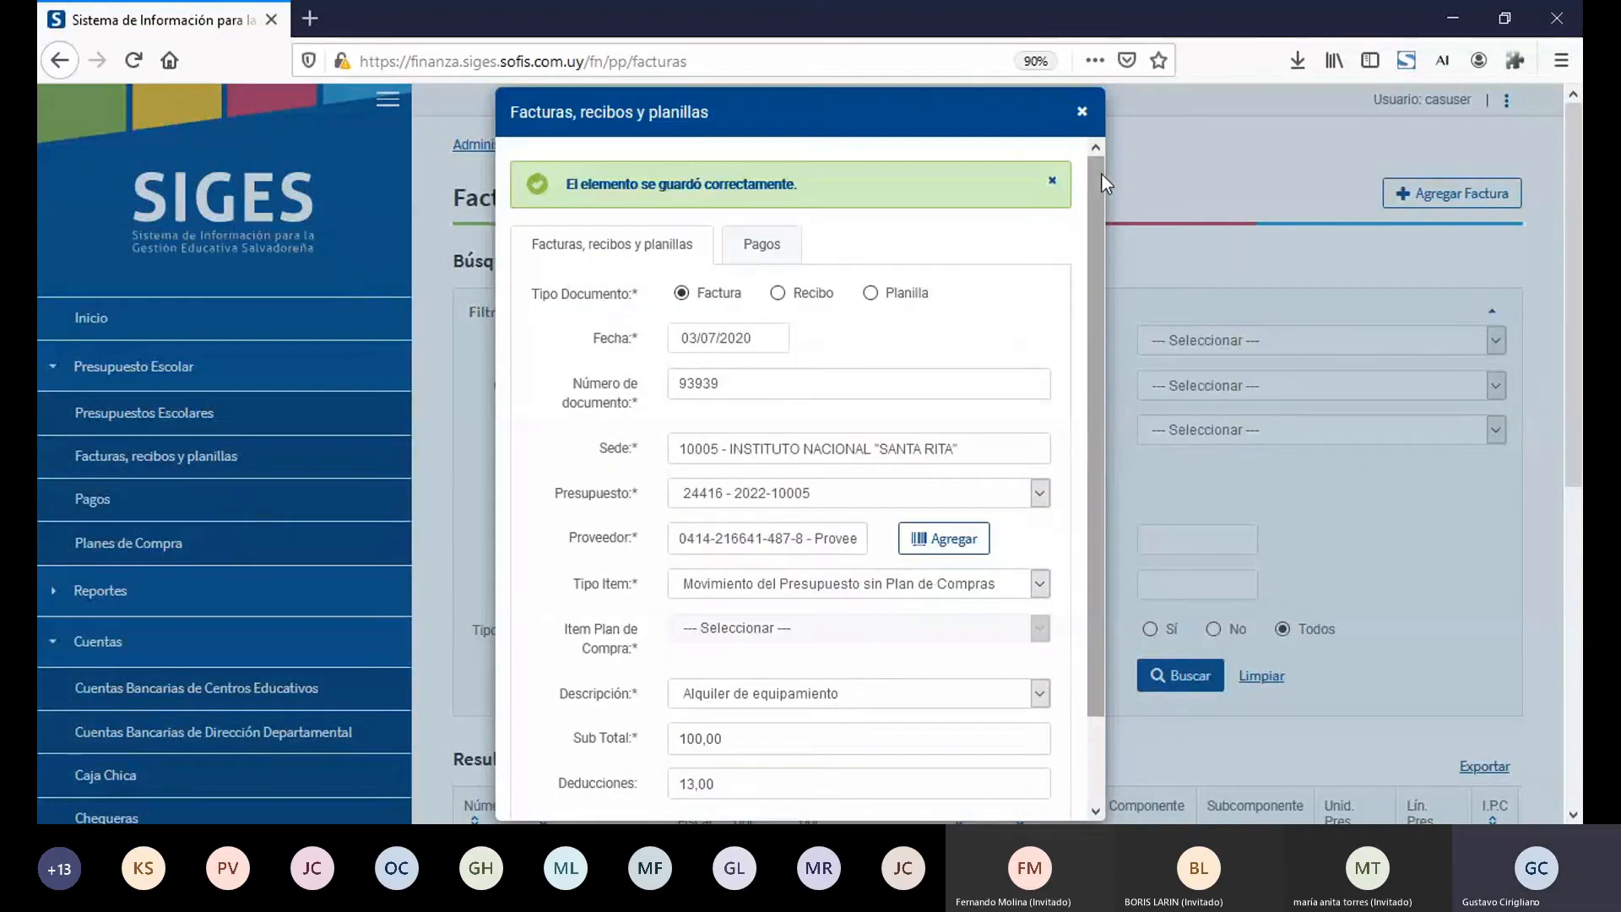
left_click(1082, 114)
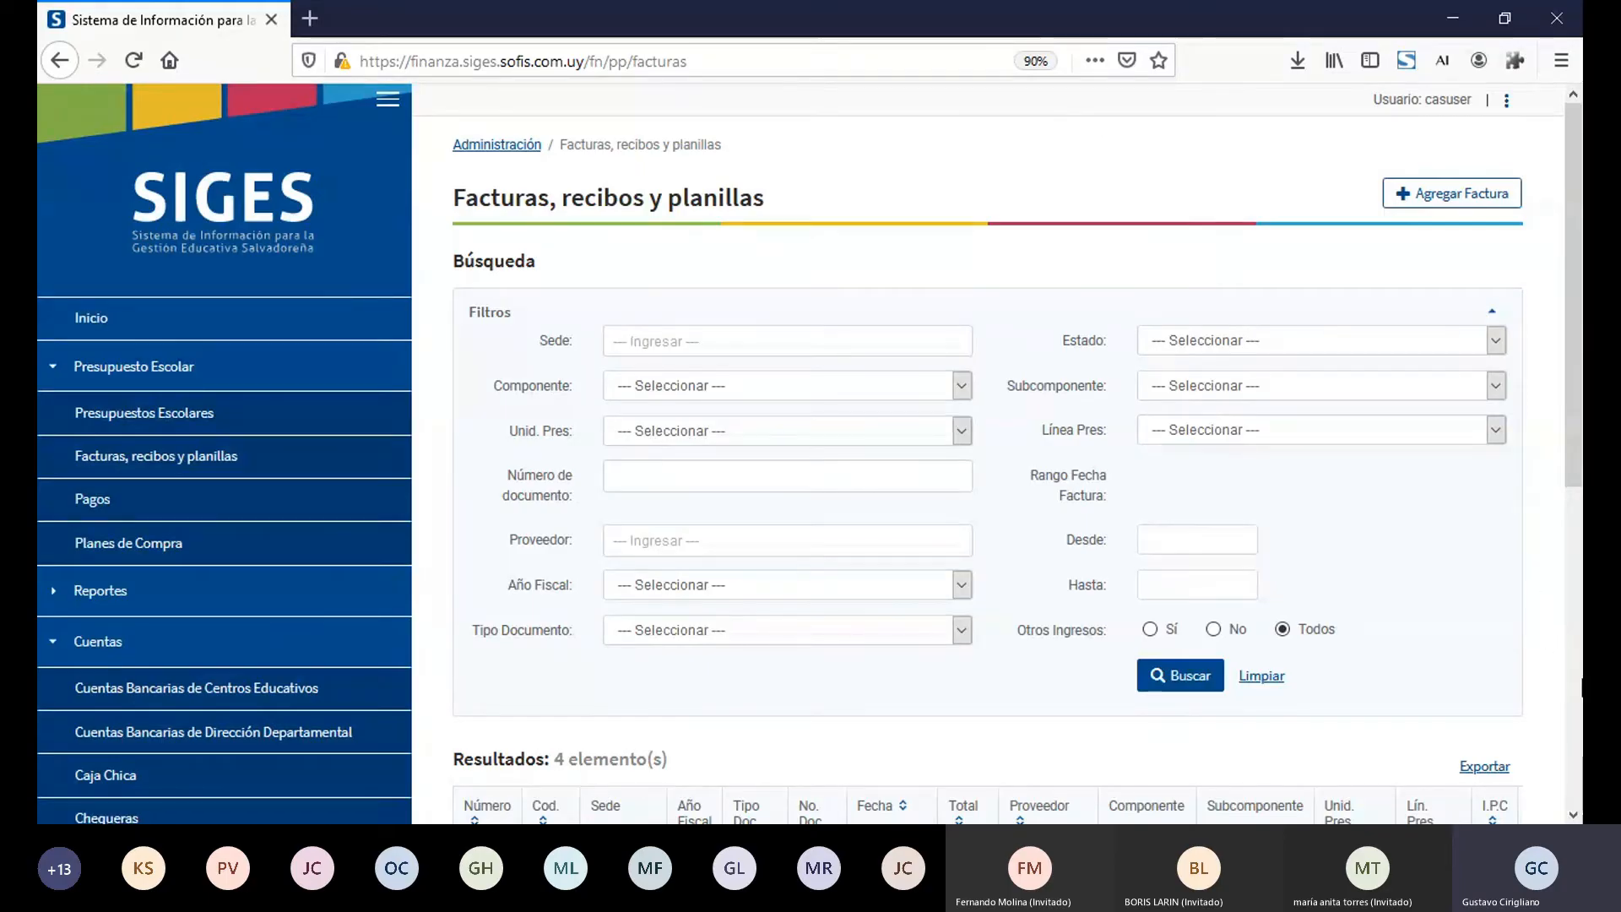
Step: Compare the Estado of factura 93939 with that of the other documents in the results table
scroll(1436, 574, "down", 5)
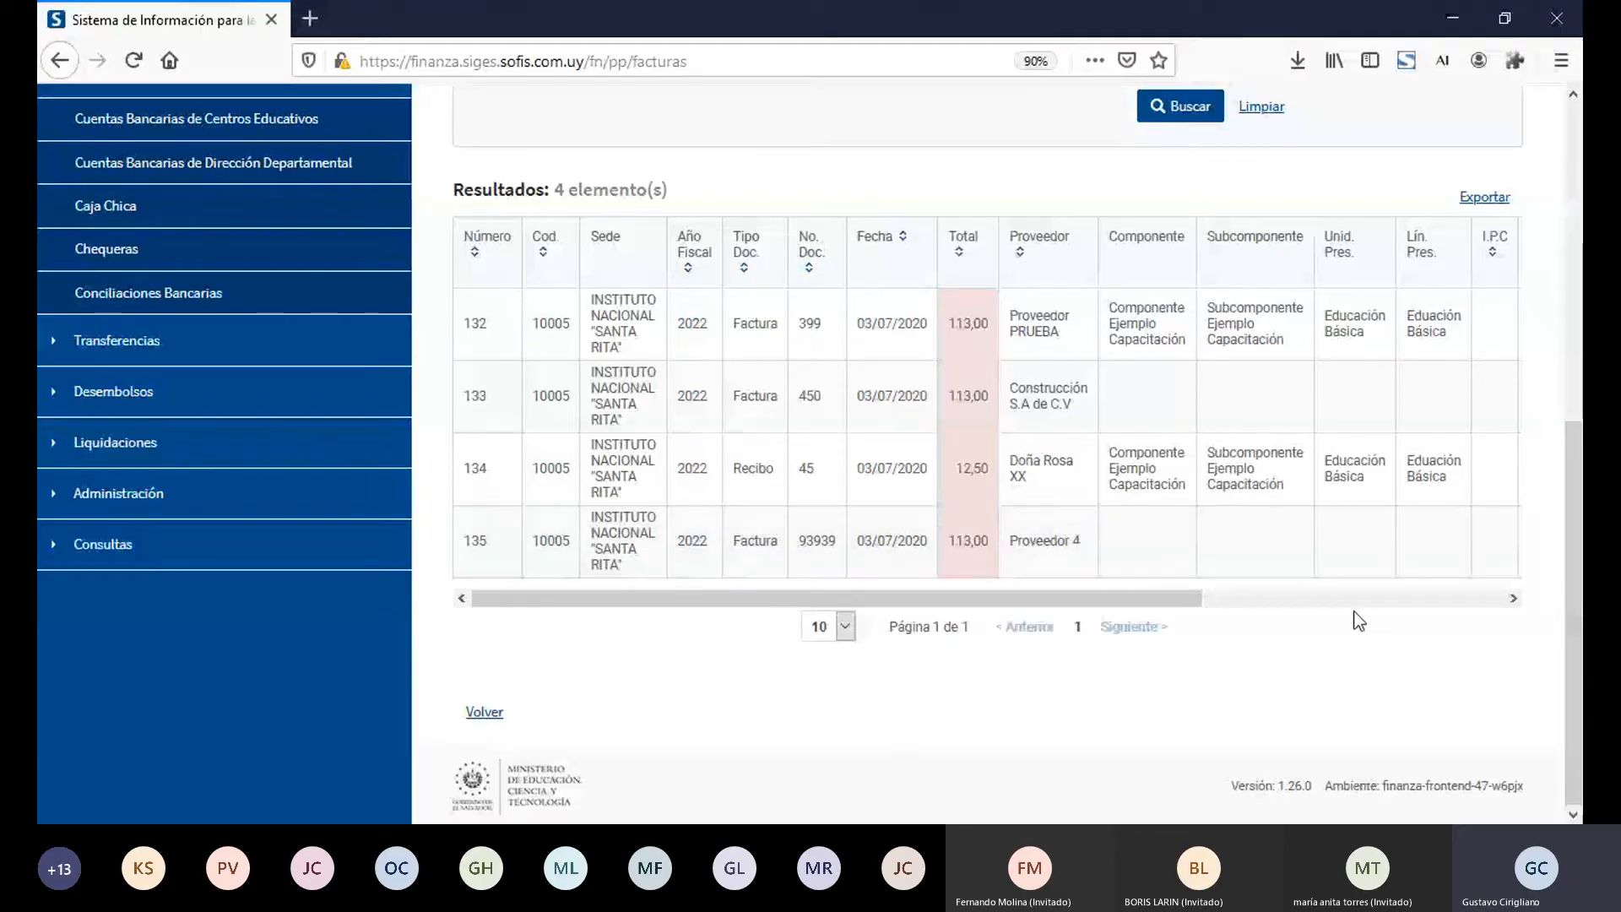
left_click(1380, 599)
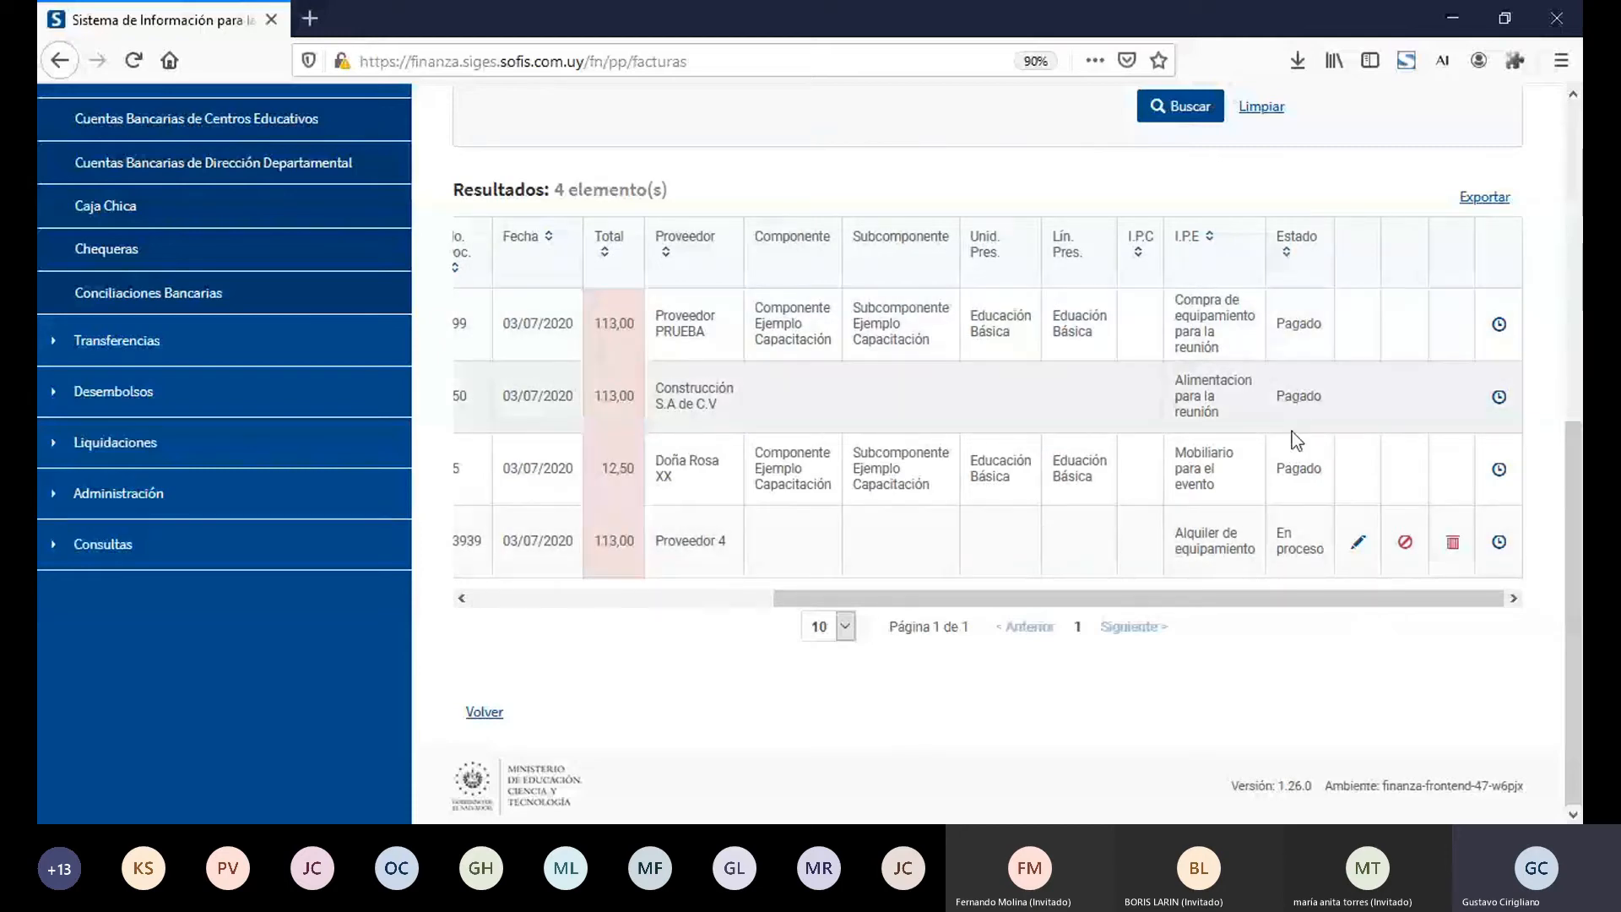
triple_click(1280, 542)
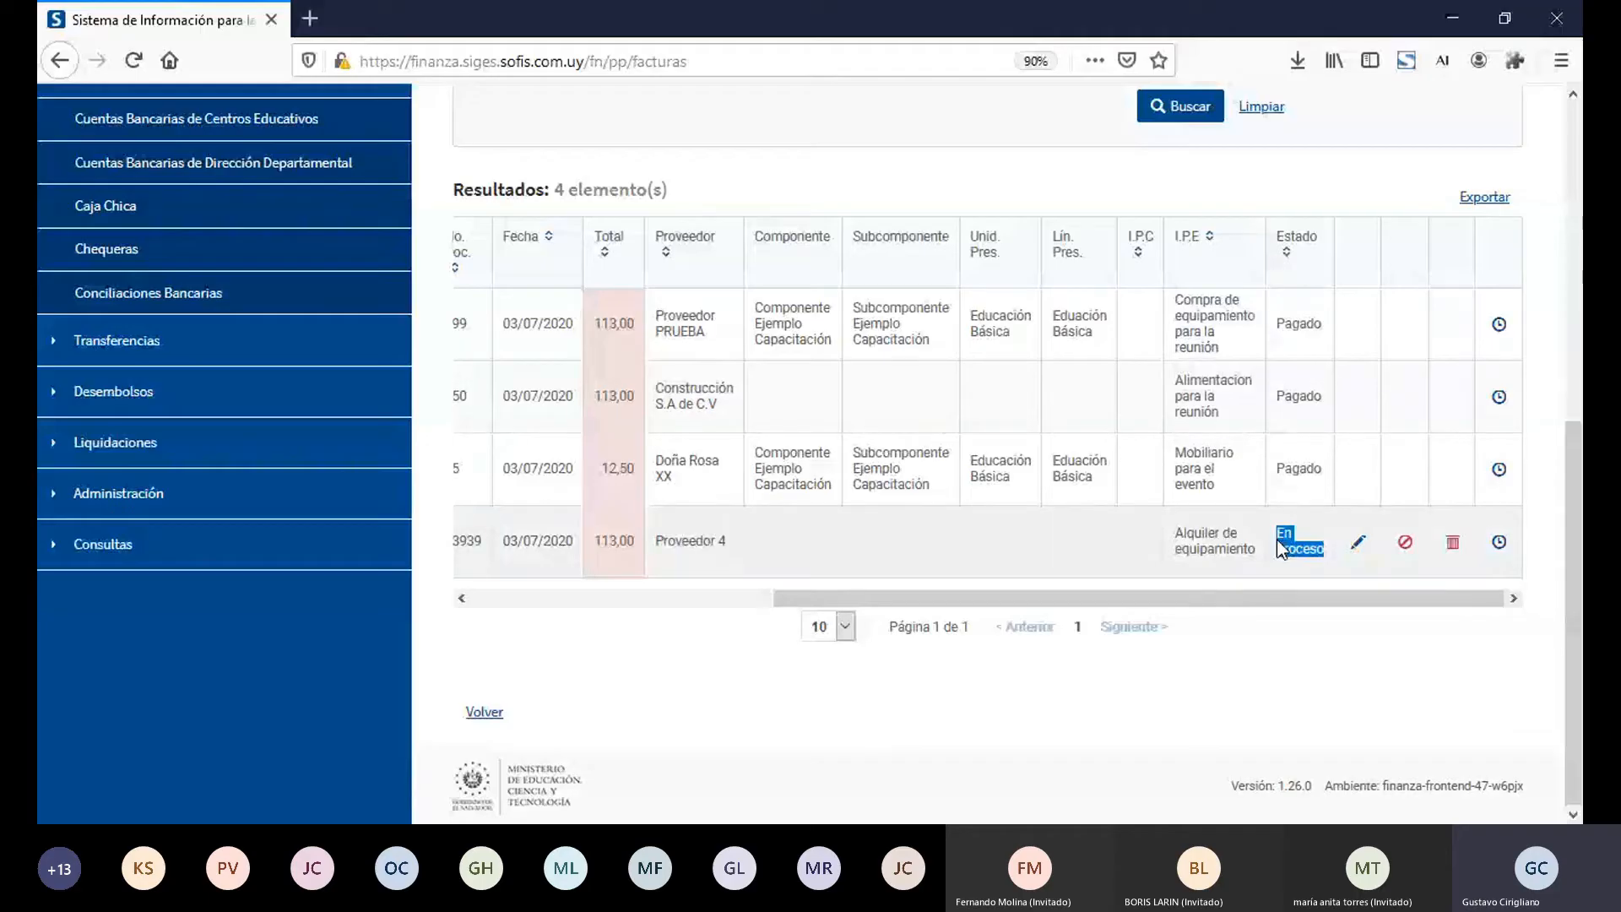
left_click(1282, 544)
Step: Open the list of registered Pagos and view its results
left_click(1576, 122)
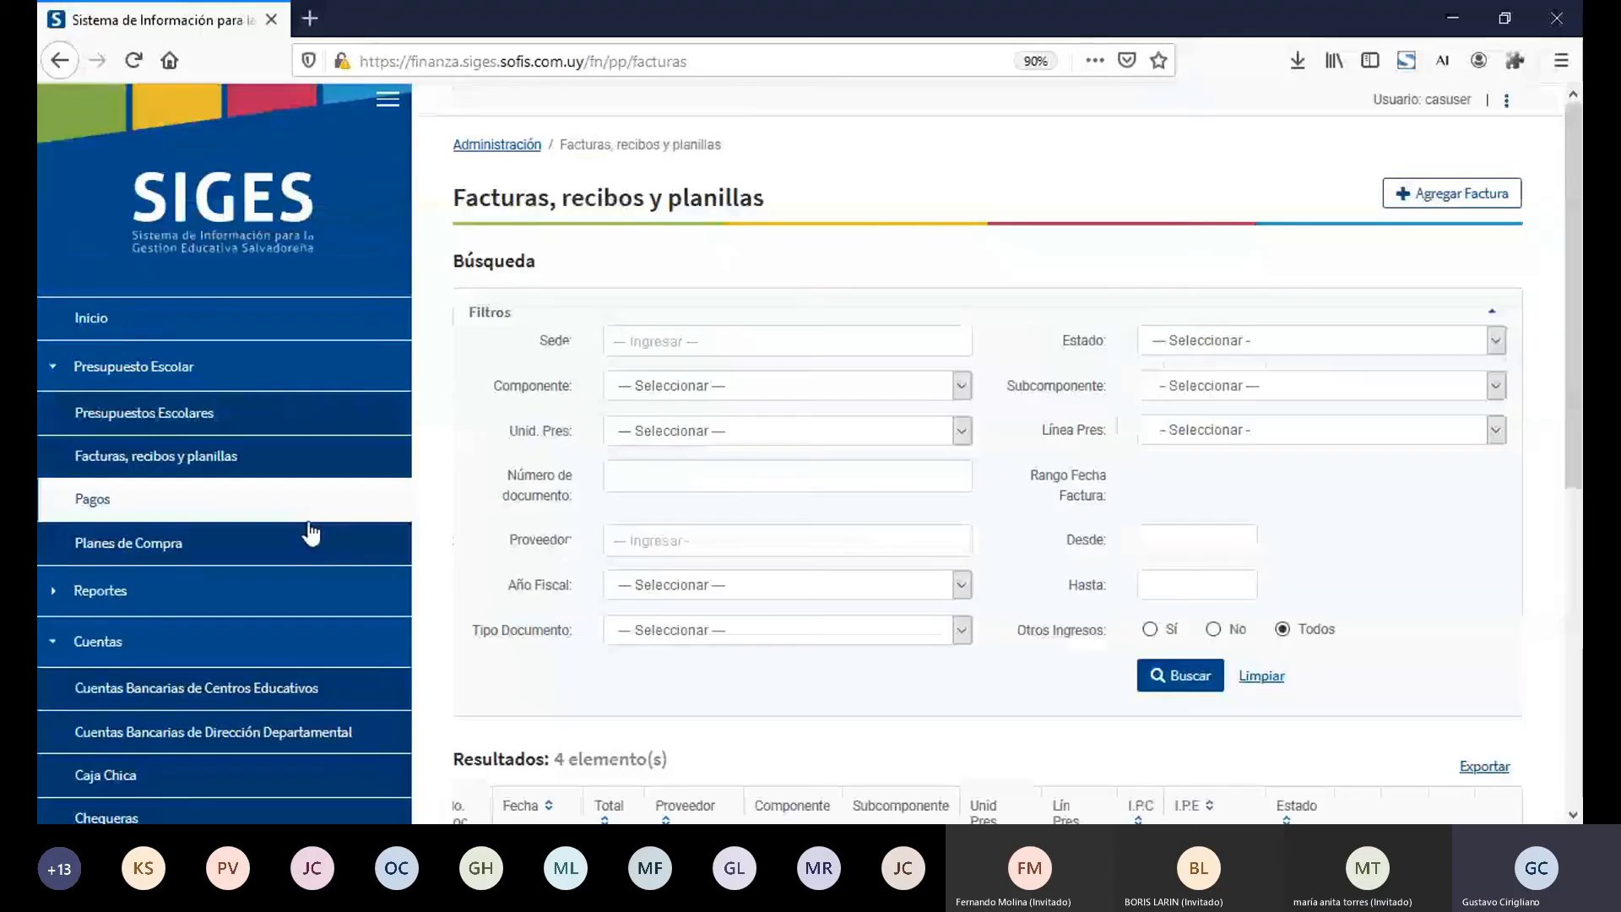
left_click(193, 507)
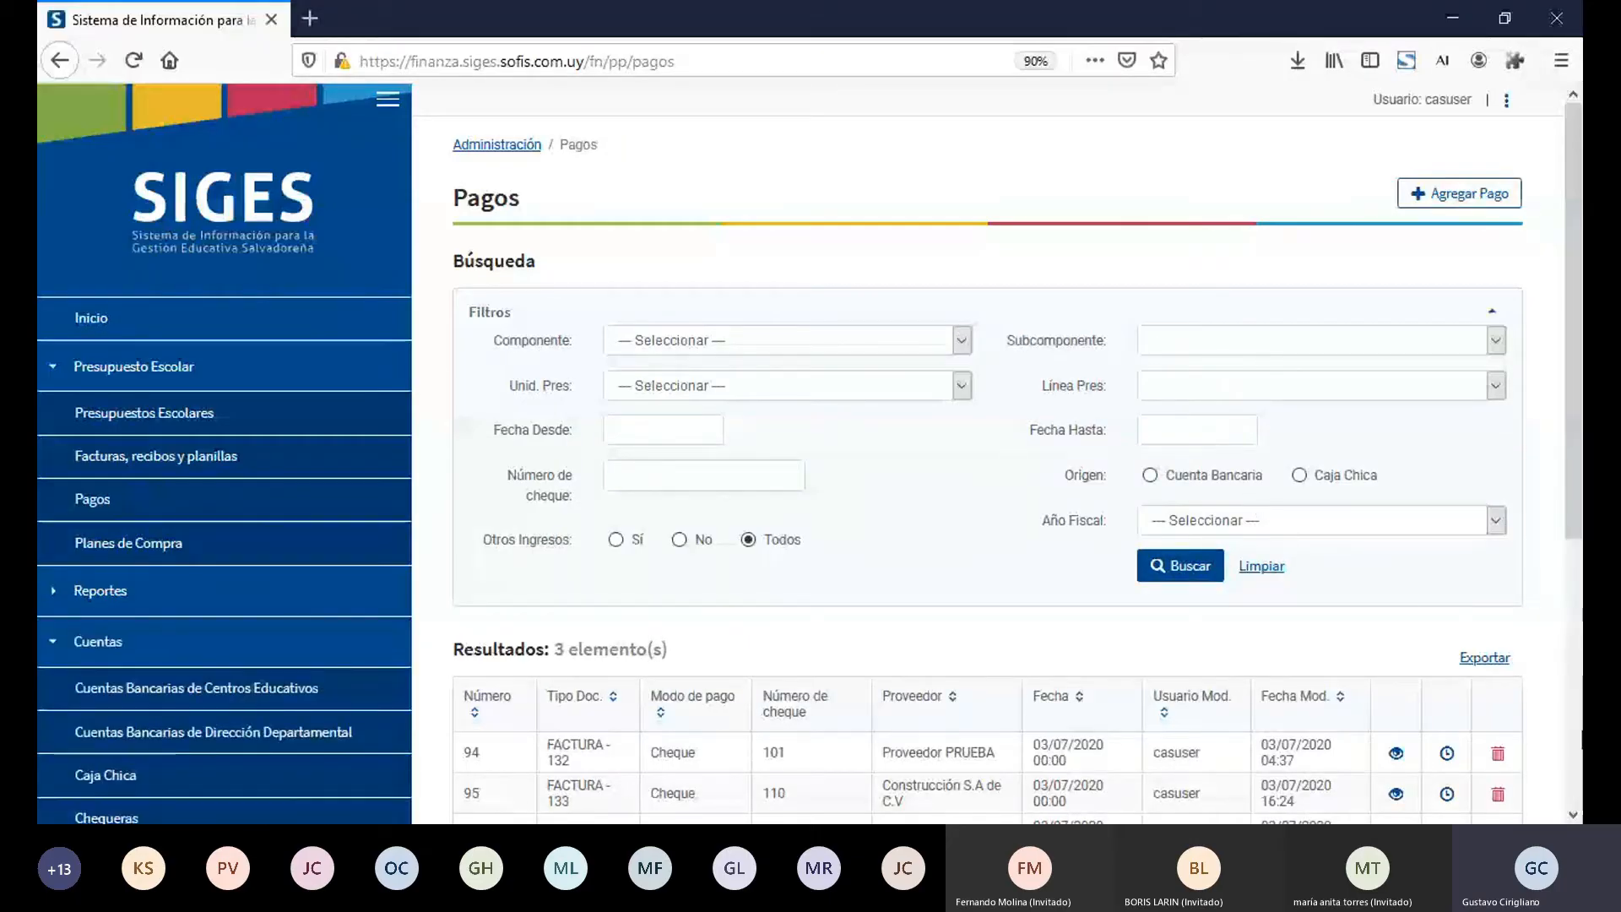
left_click(1575, 816)
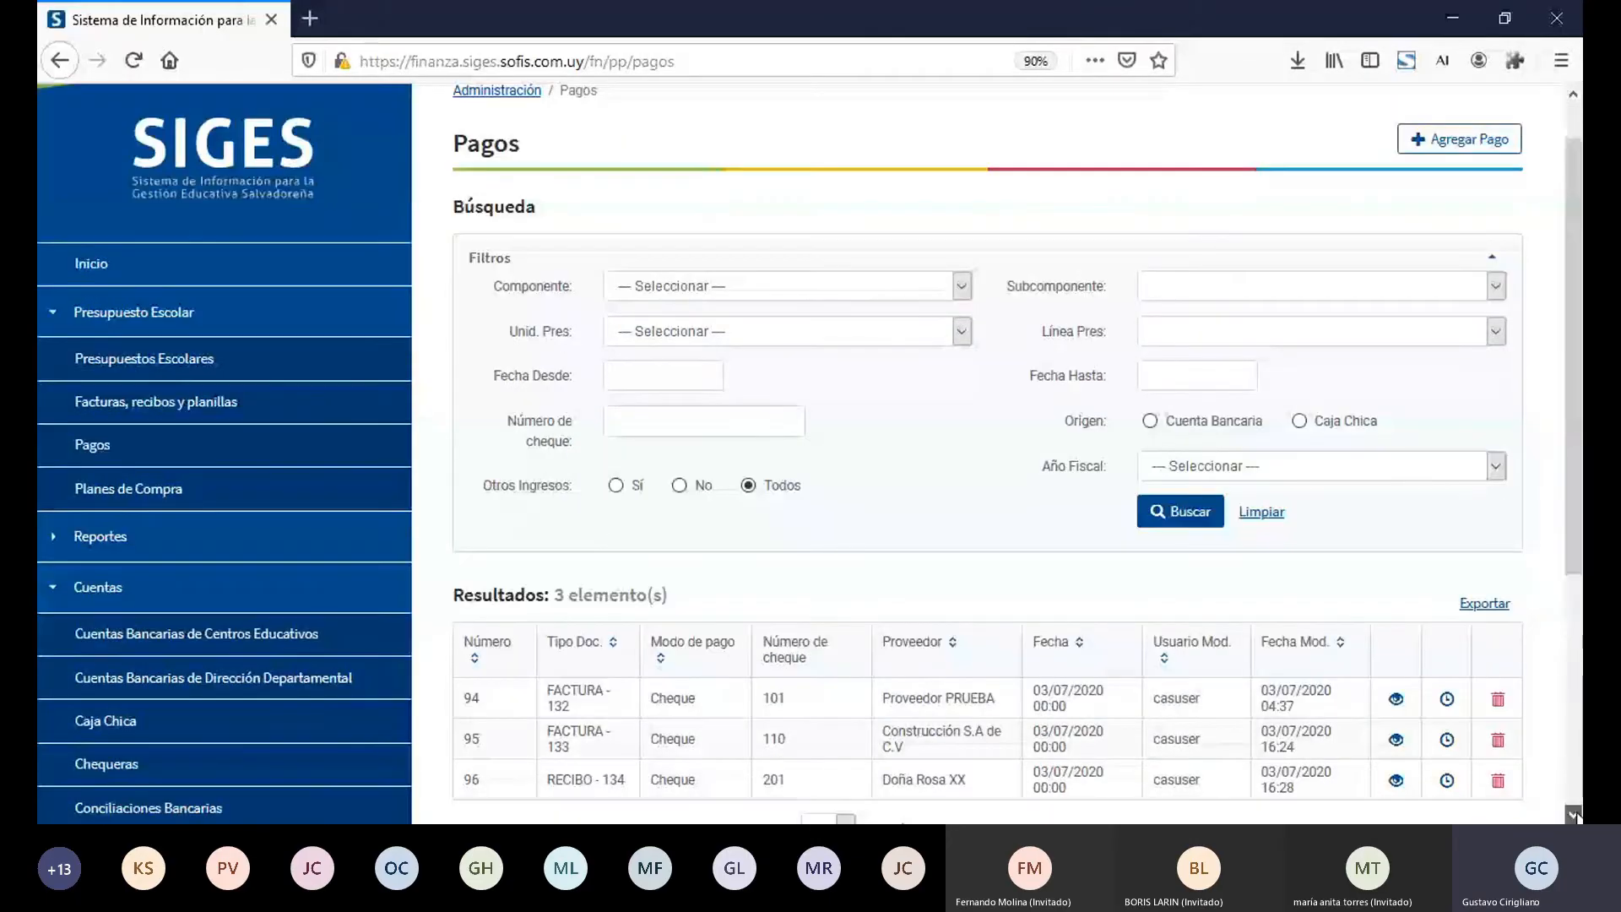
scroll(1312, 537, "down", 5)
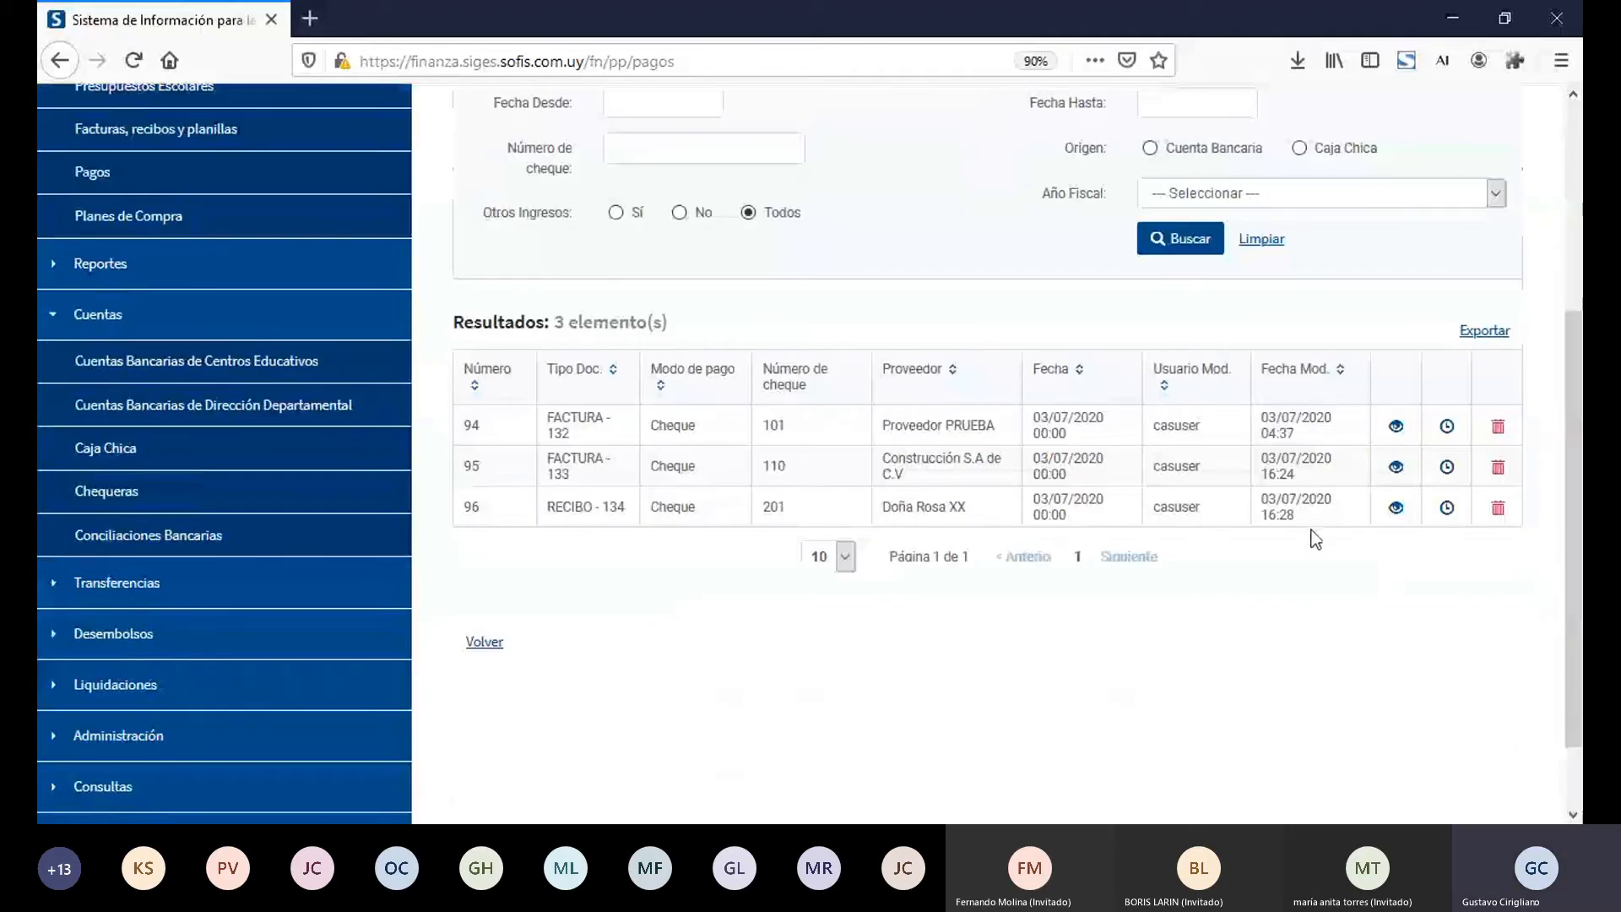
Step: Delete the pago for RECIBO - 134, giving the reason "Eliminación para mostrar cómo se elimina un pago."
left_click(1500, 514)
left_click(877, 437)
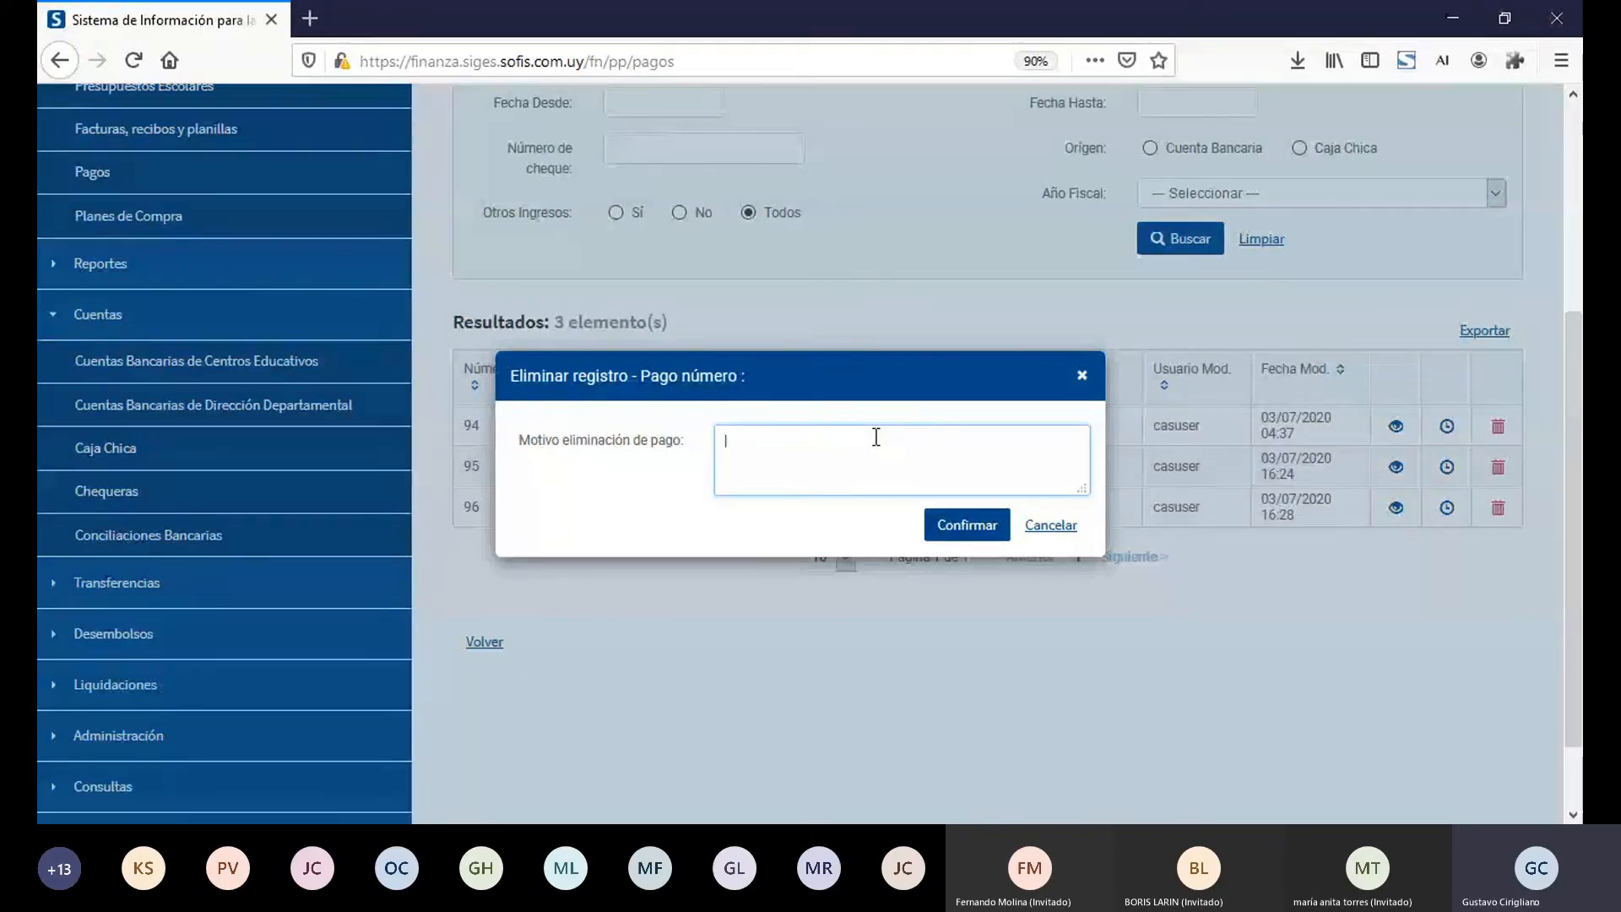
type("Eliminació")
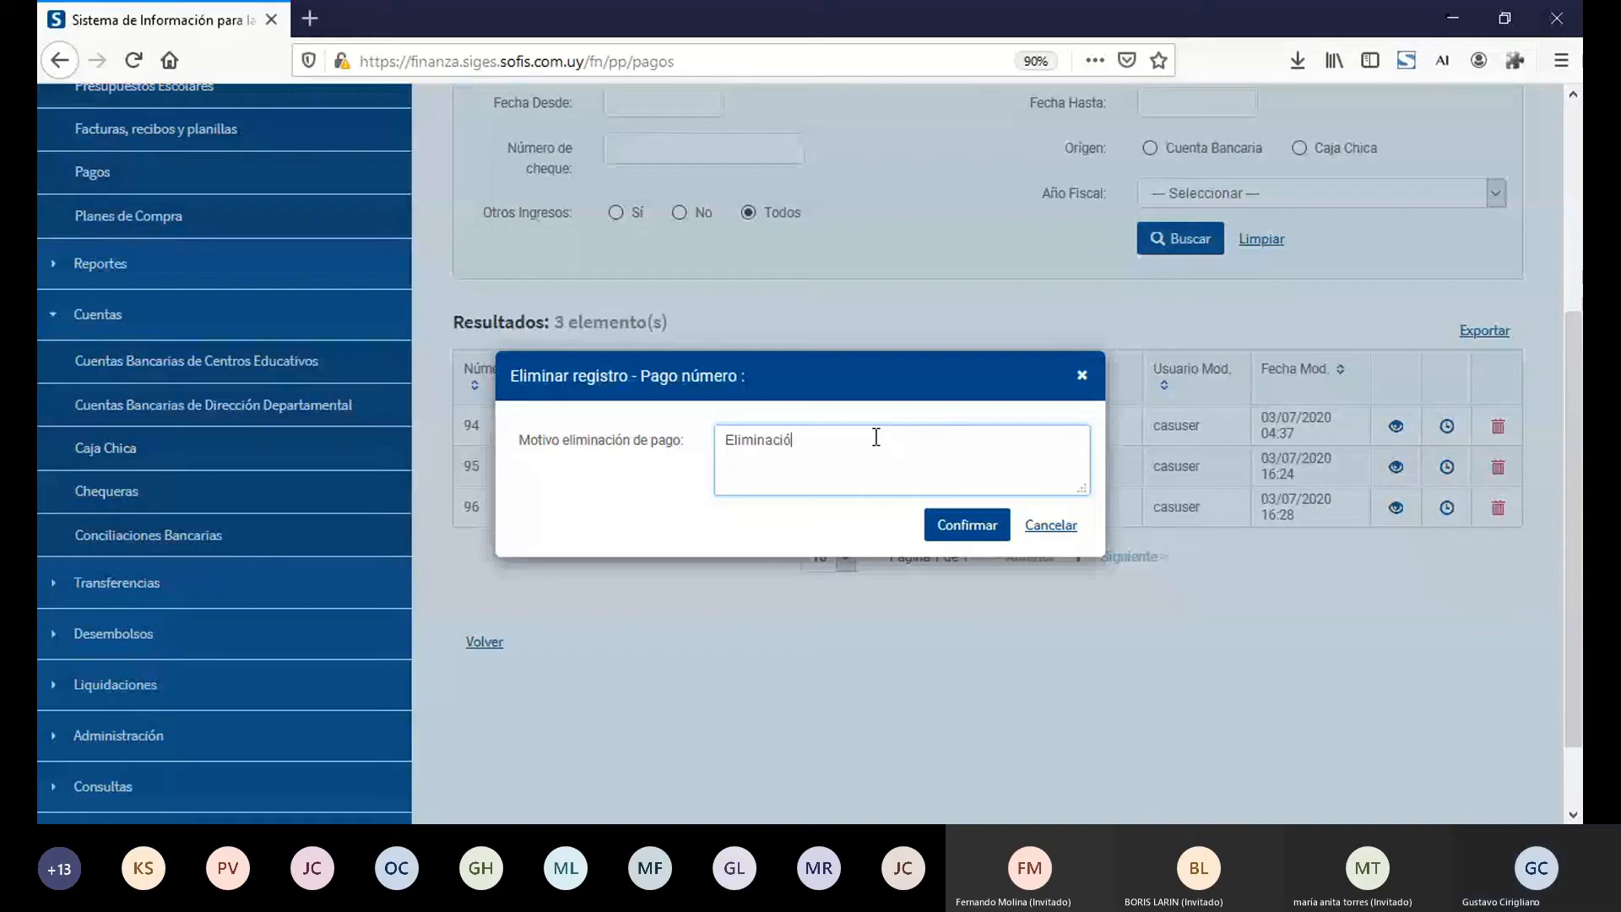
type("n para mostrar cómo se elimina un pago.")
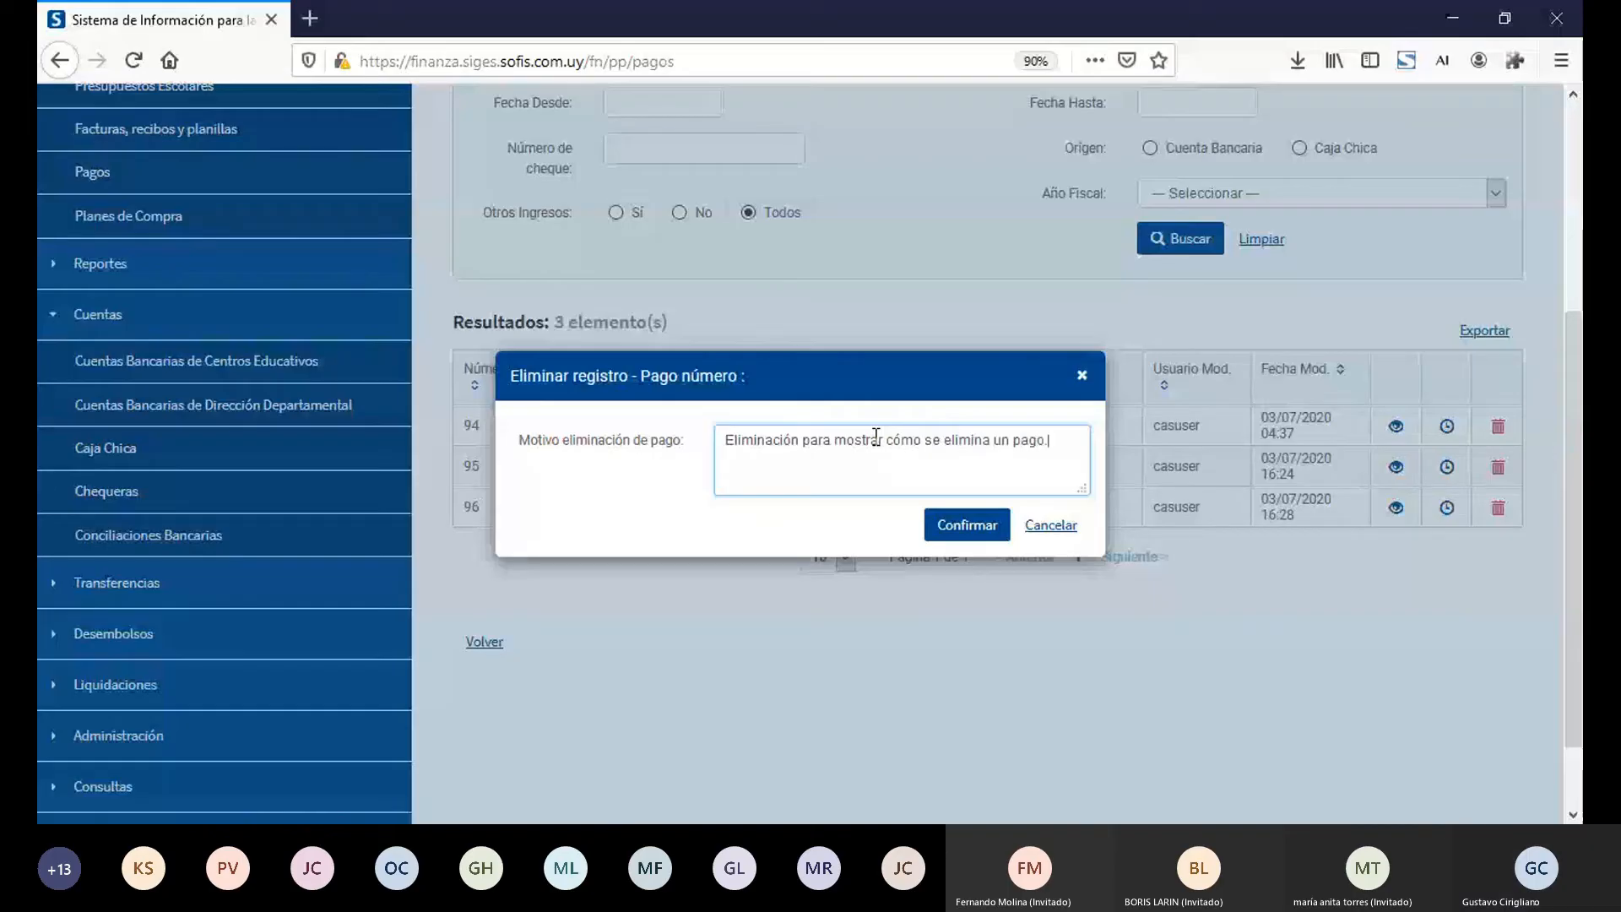
left_click(961, 525)
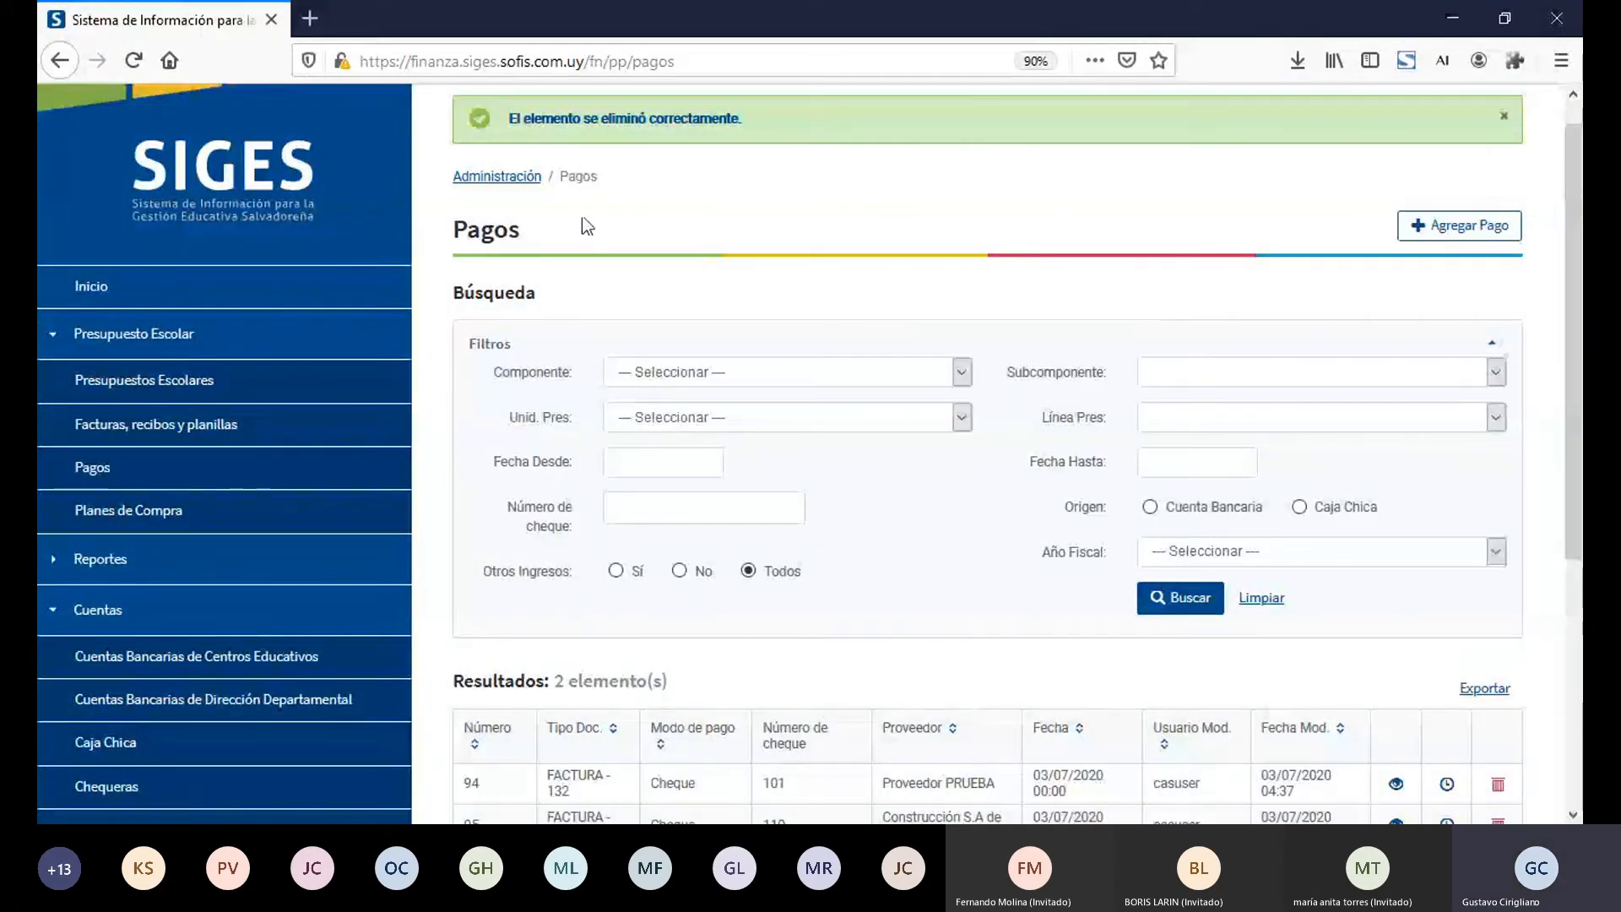
Step: Check the Estado and available actions of recibo 45 in the Facturas, recibos y planillas results
left_click(279, 420)
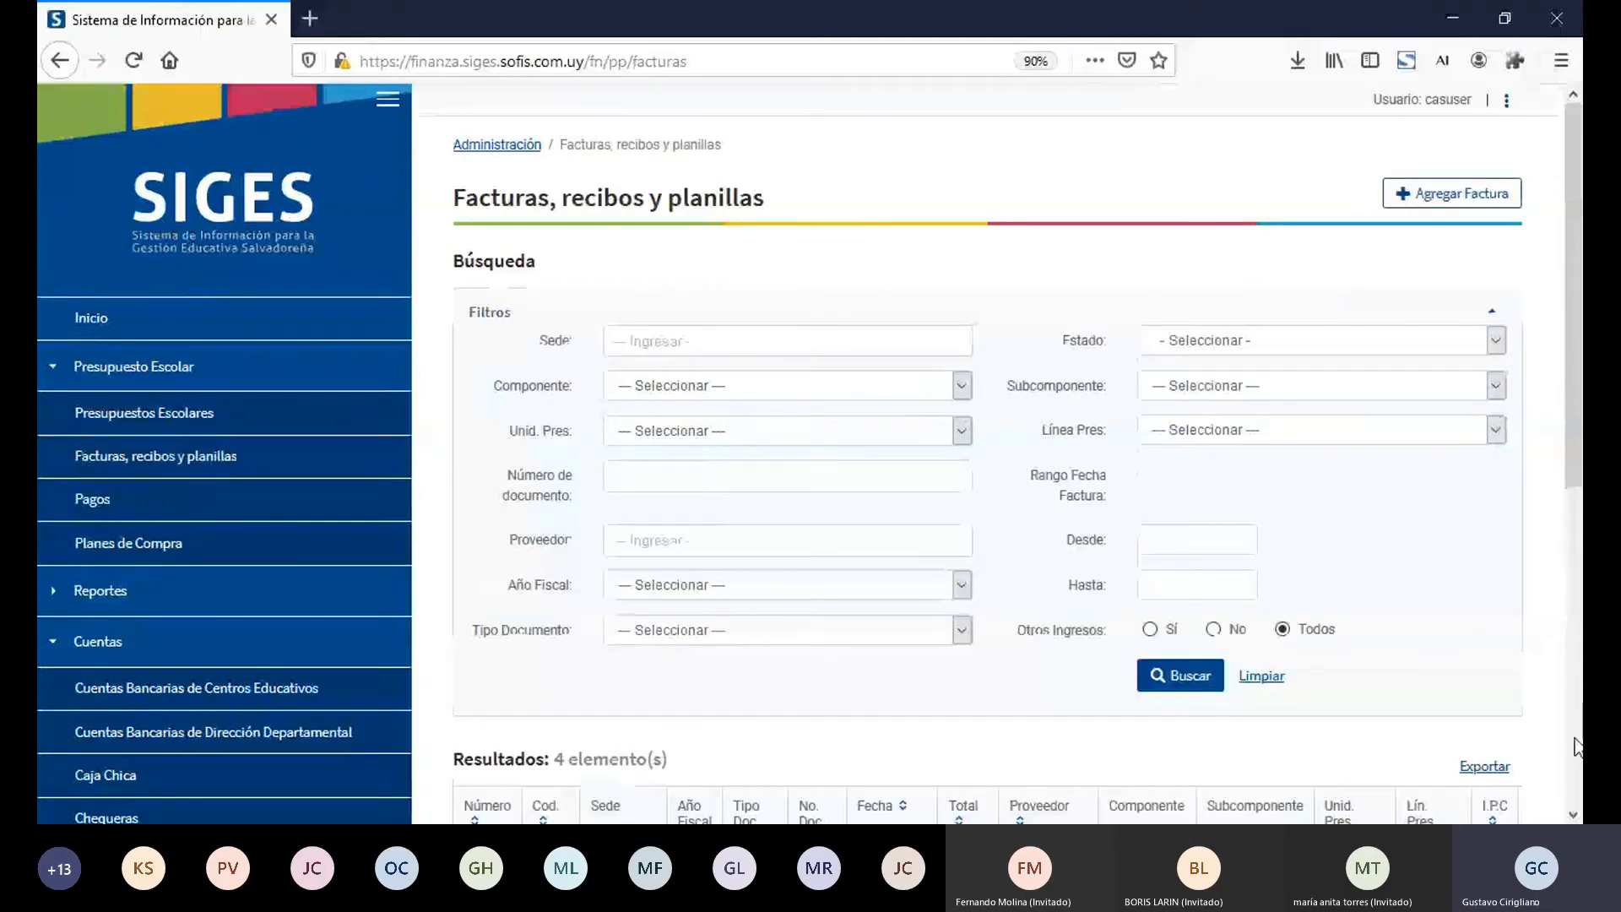
scroll(1576, 746, "down", 1)
scroll(1576, 747, "down", 5)
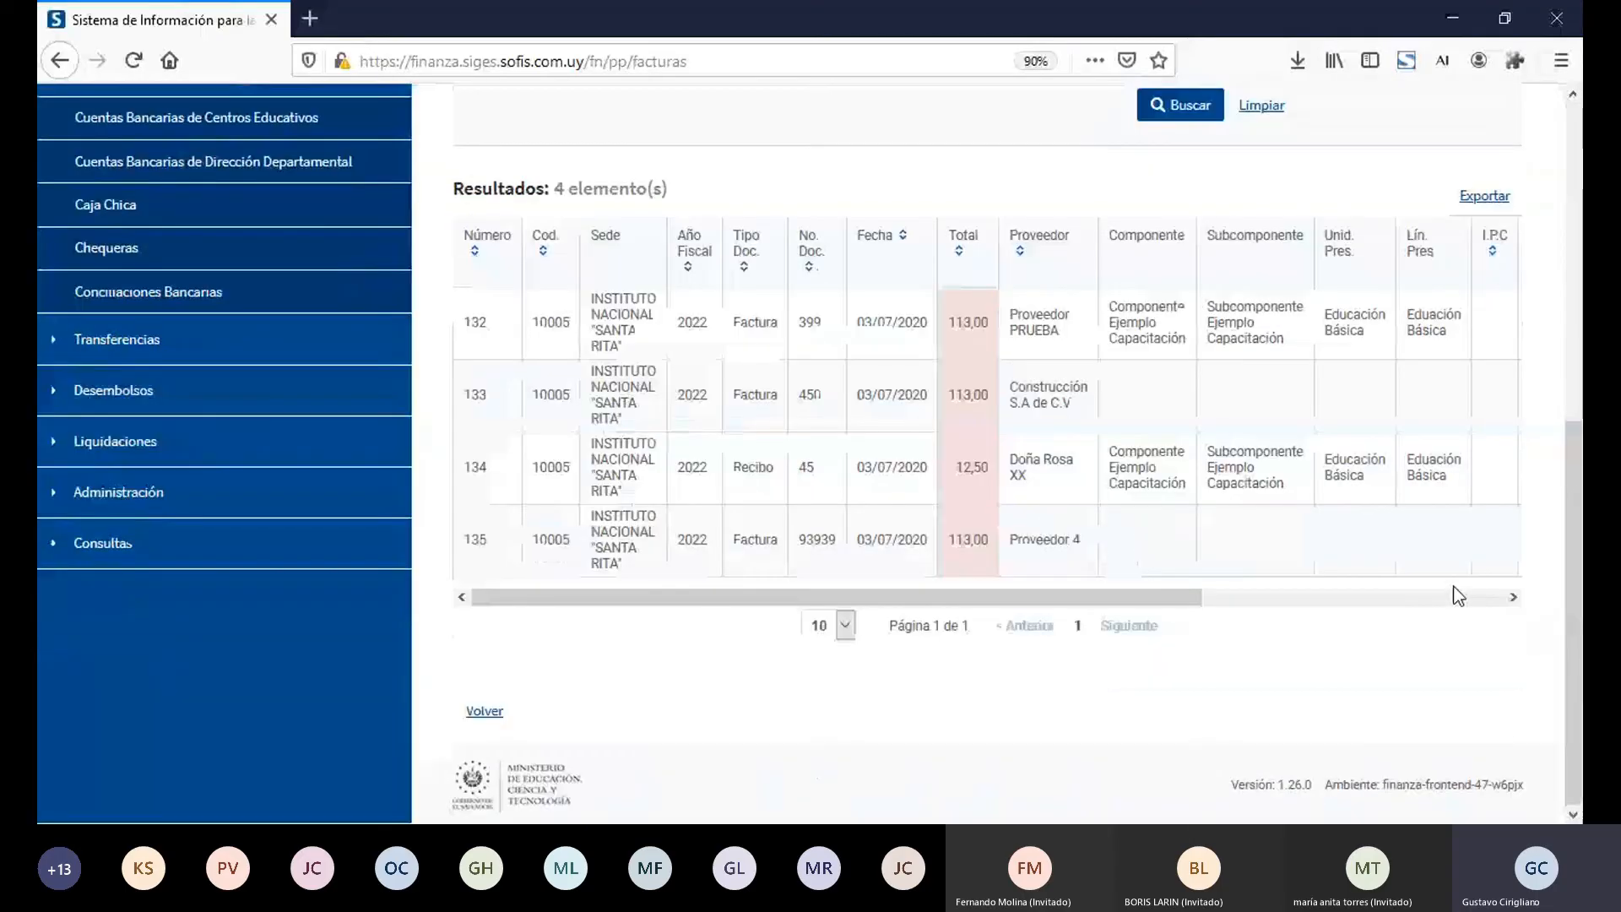
left_click(1459, 595)
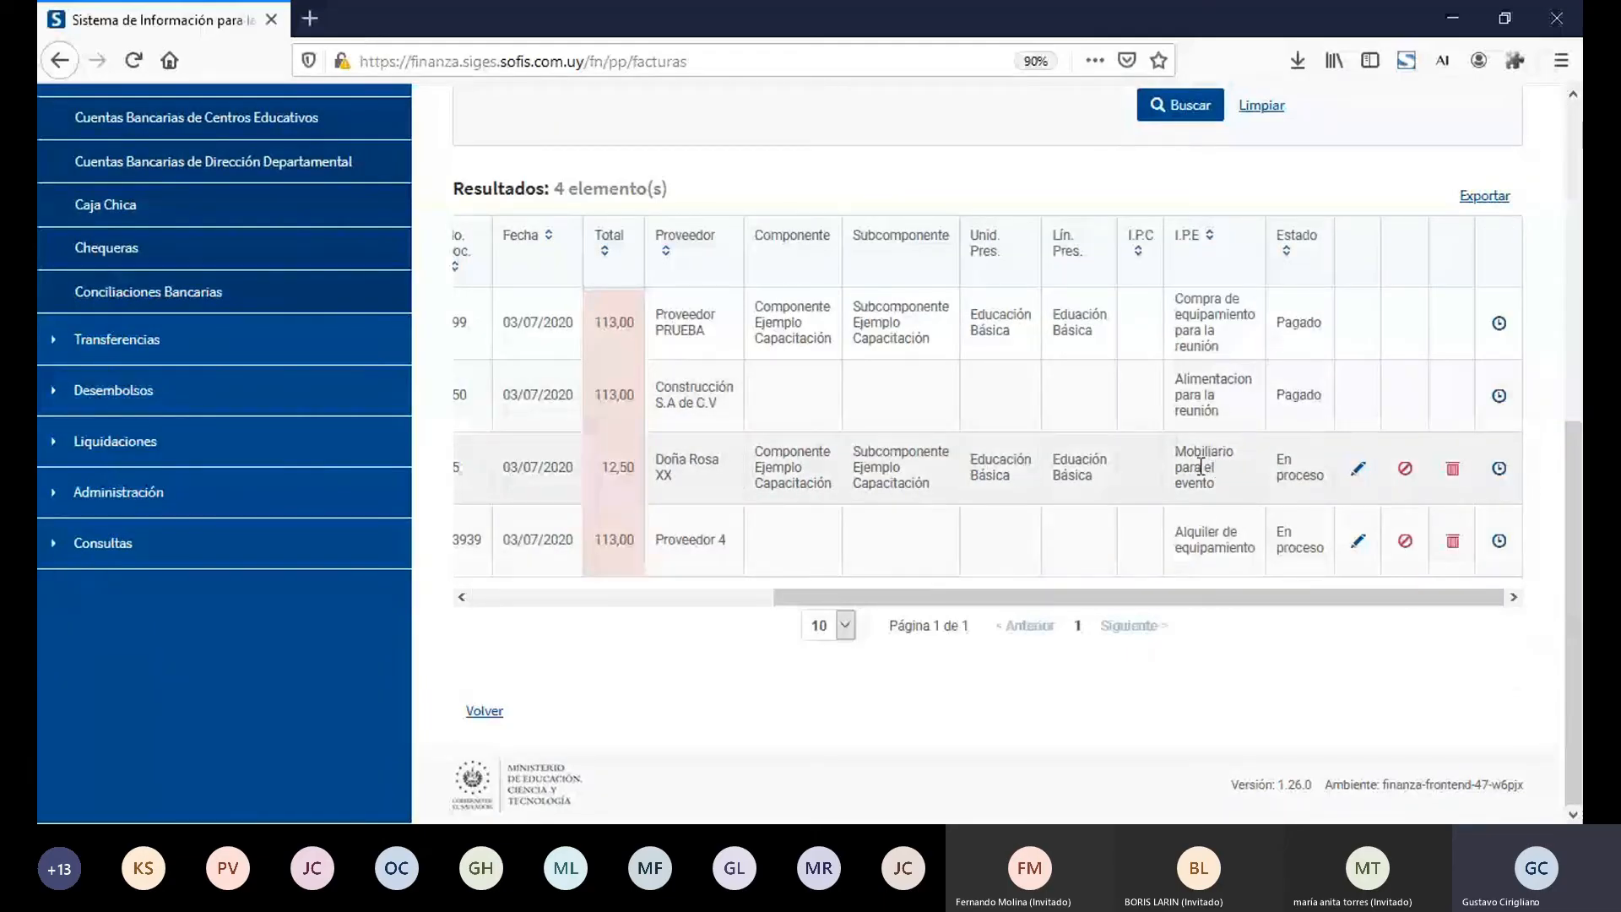
Step: Open recibo 45 for editing, check its Pagos form, and close the record without saving
double_click(671, 466)
left_click(1358, 478)
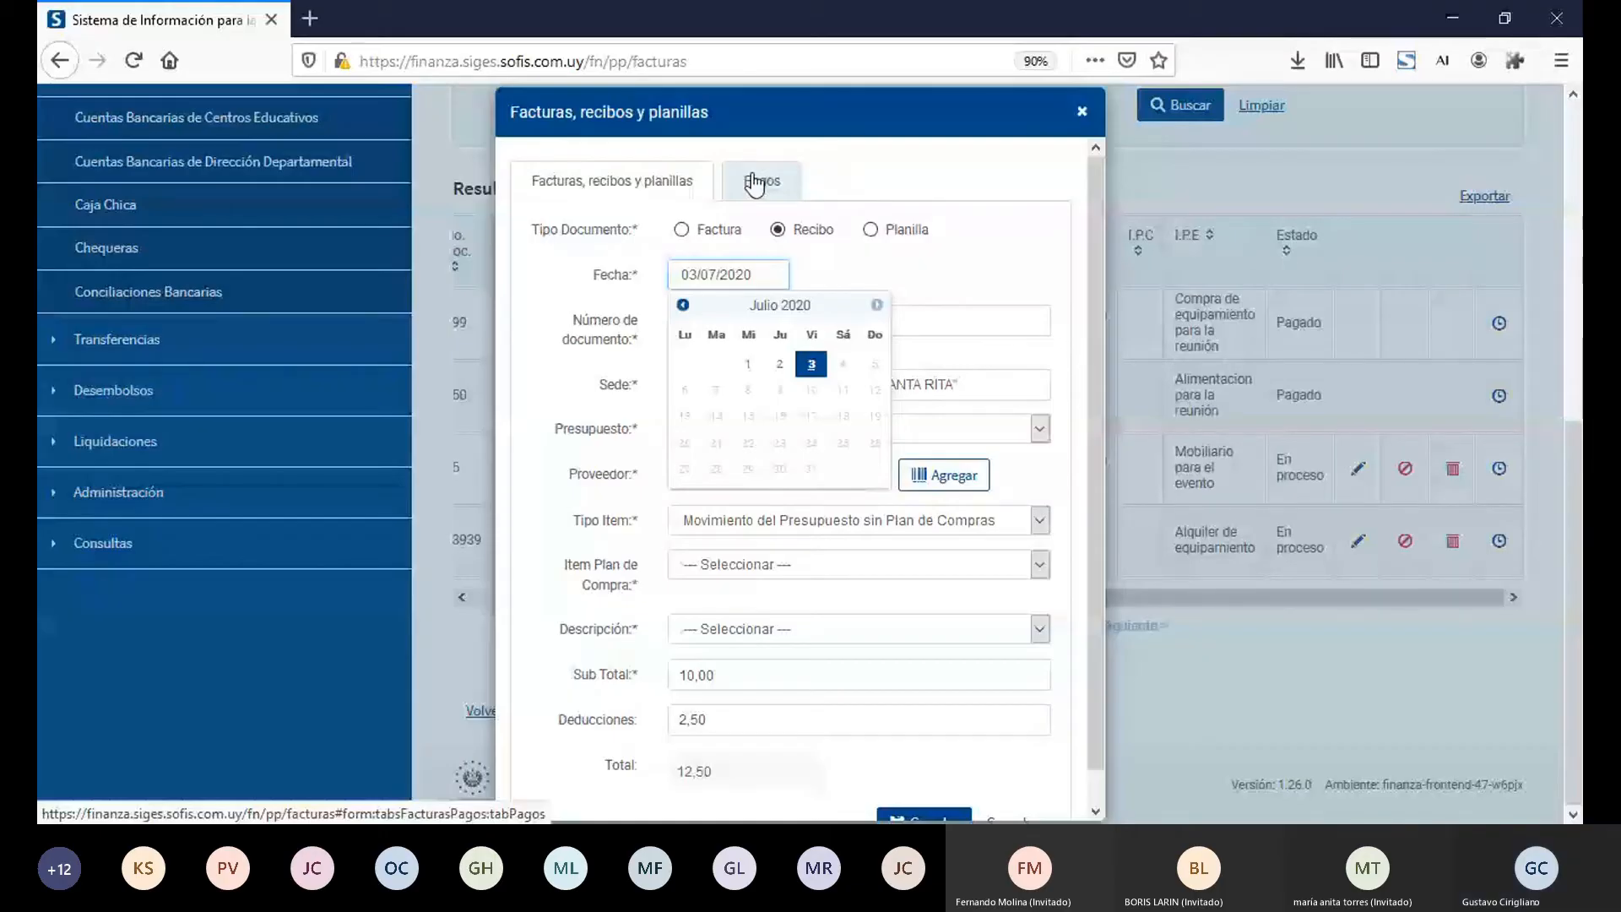
left_click(754, 184)
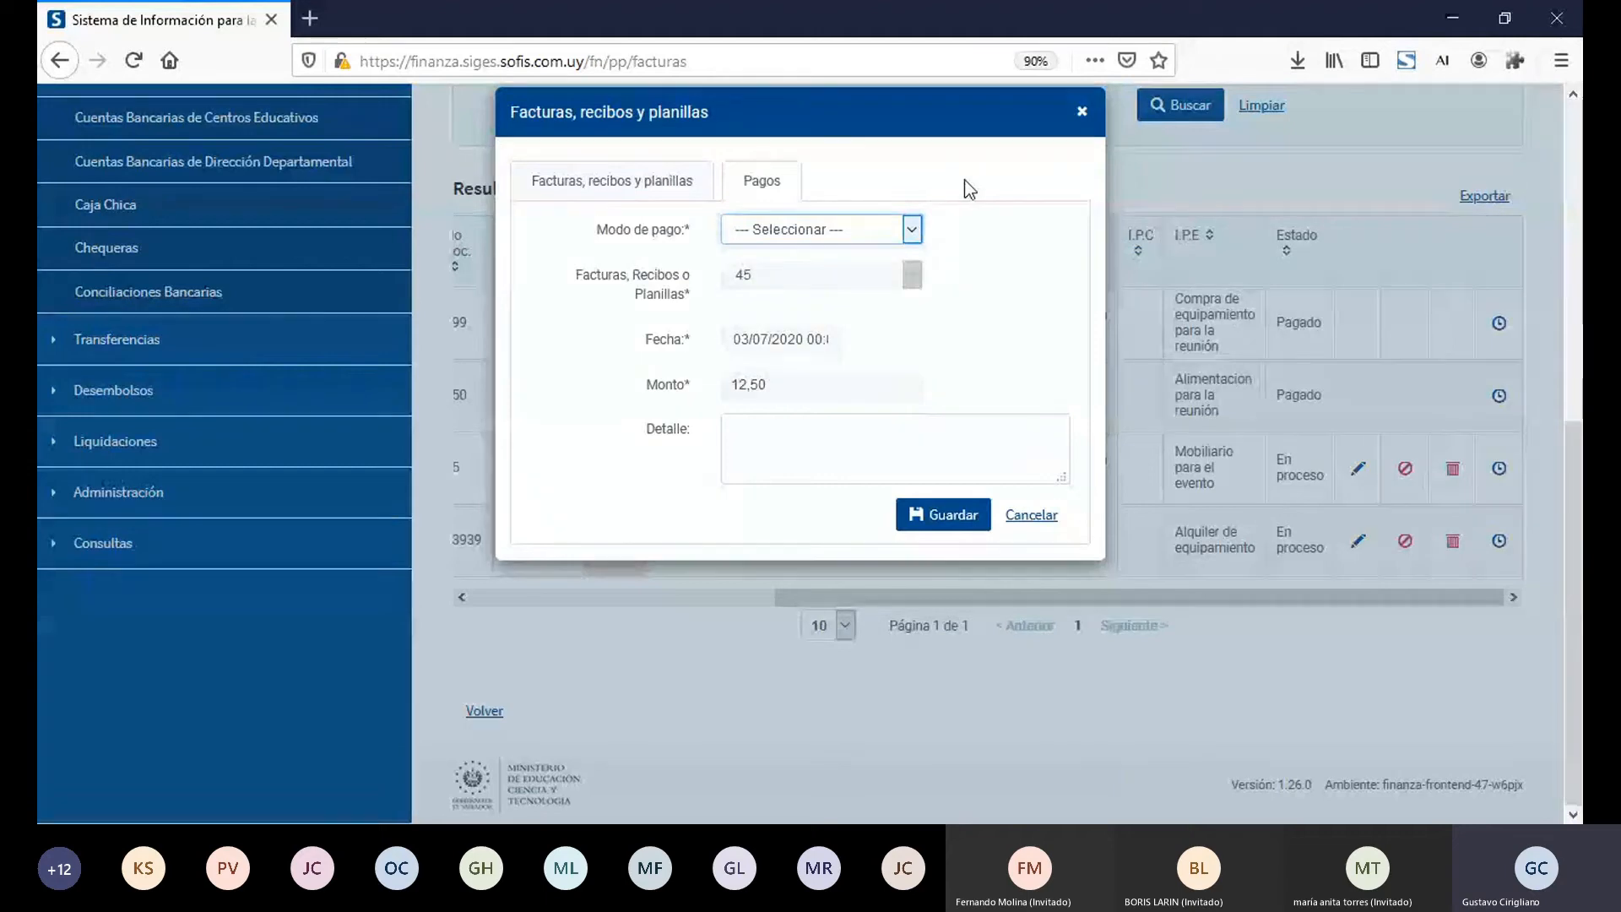
left_click(1083, 114)
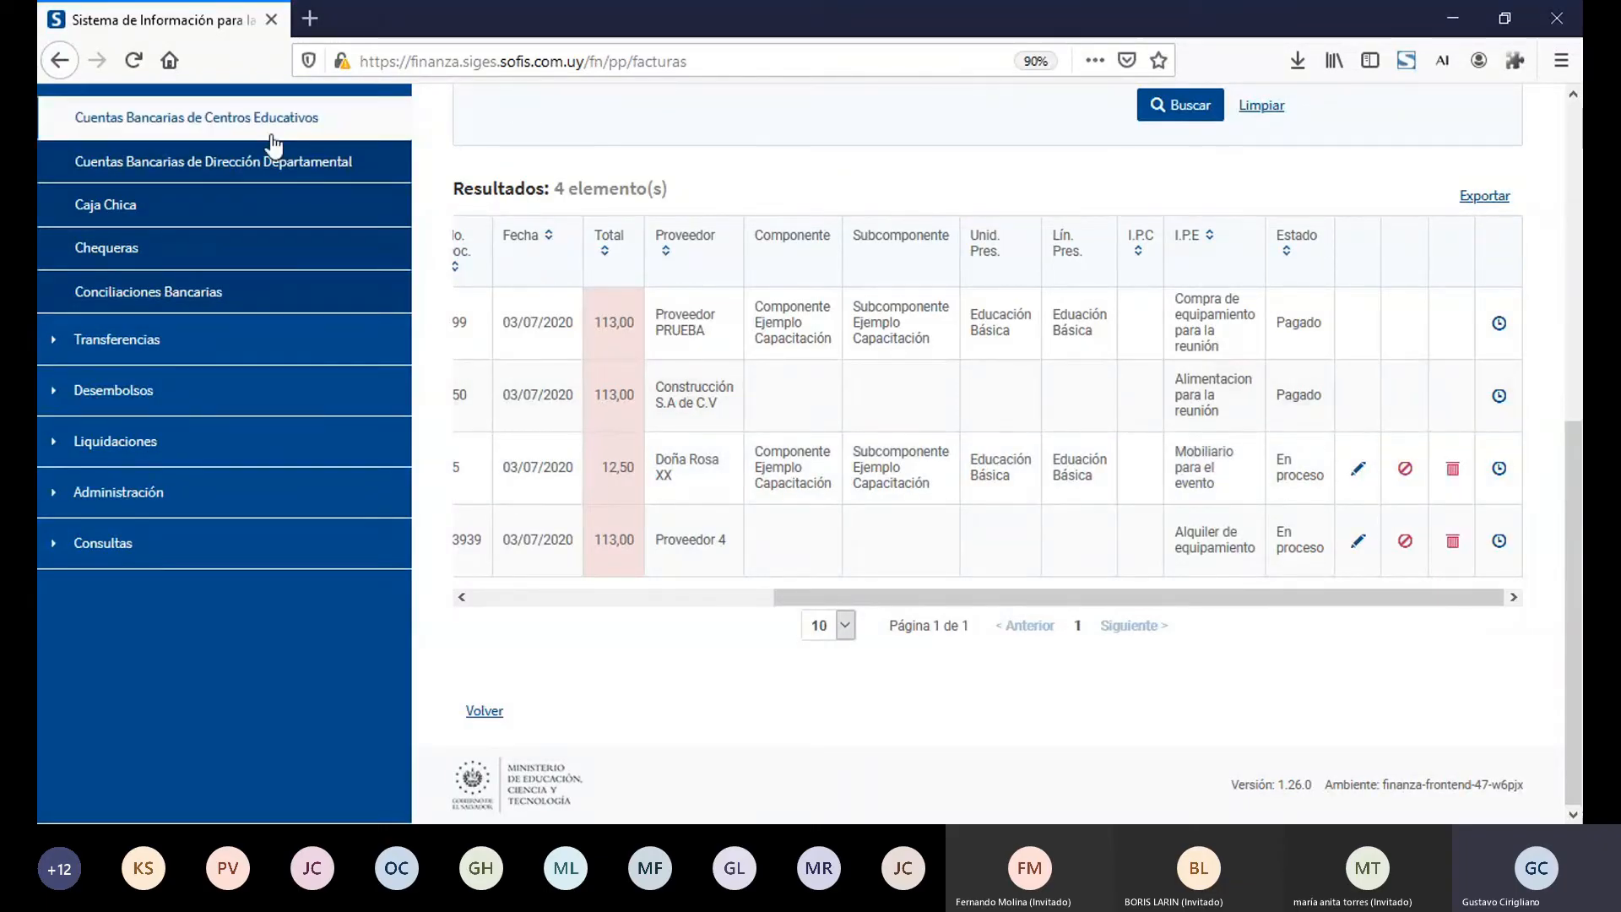
Step: Search the Cuentas Bancarias de Centros Educativos for sede 10005 - INSTITUTO NACIONAL "SANTA RITA"
left_click(300, 136)
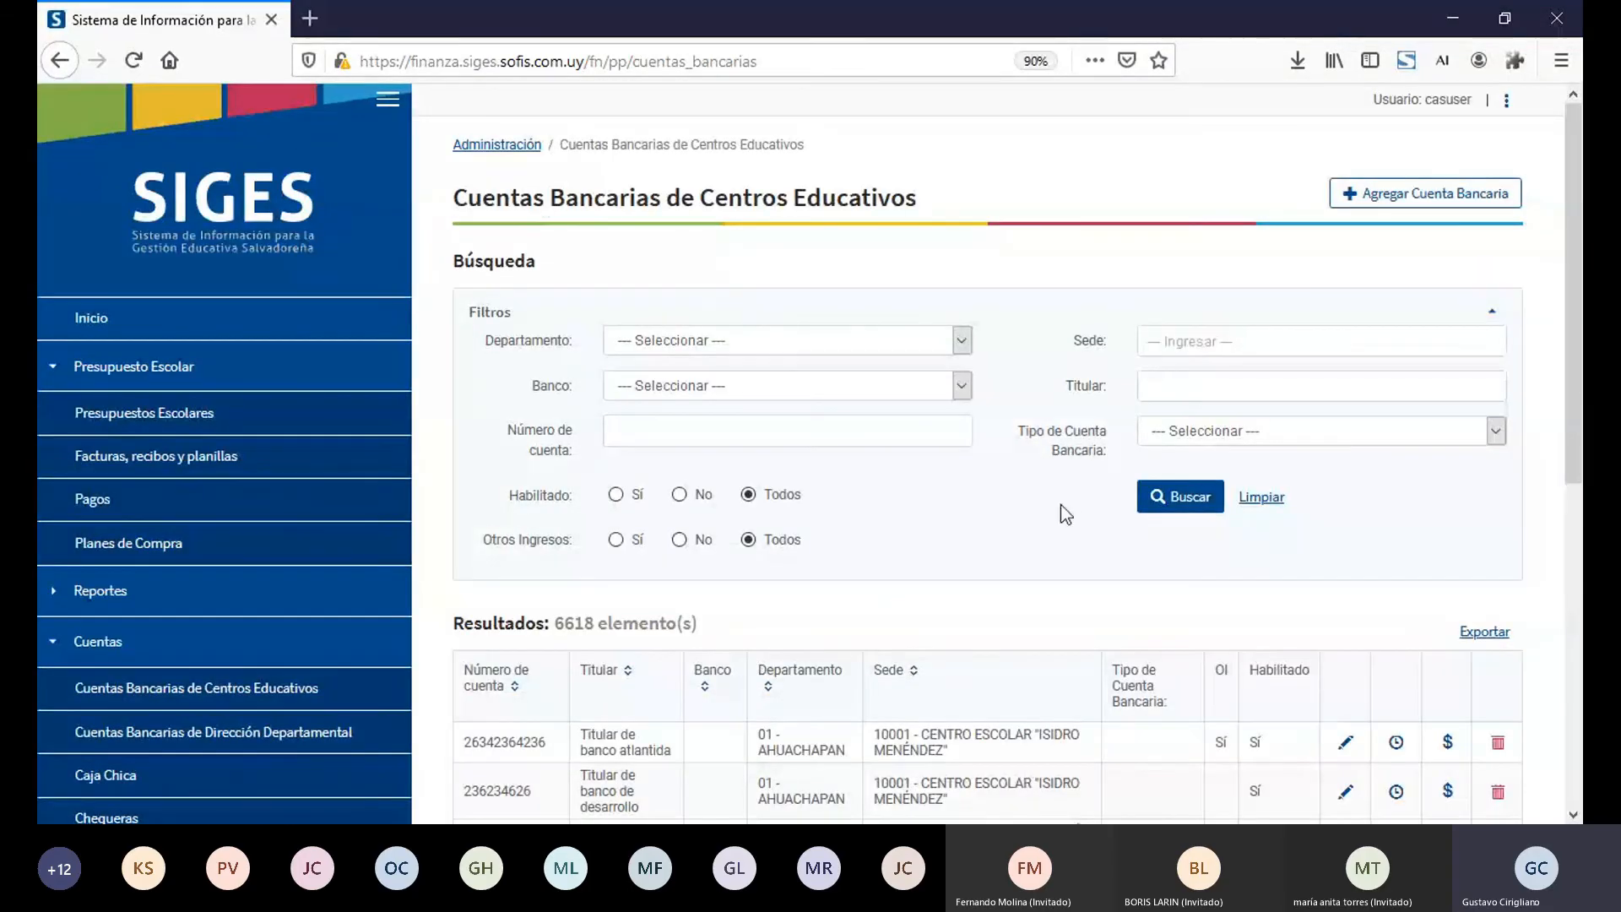
left_click(1405, 337)
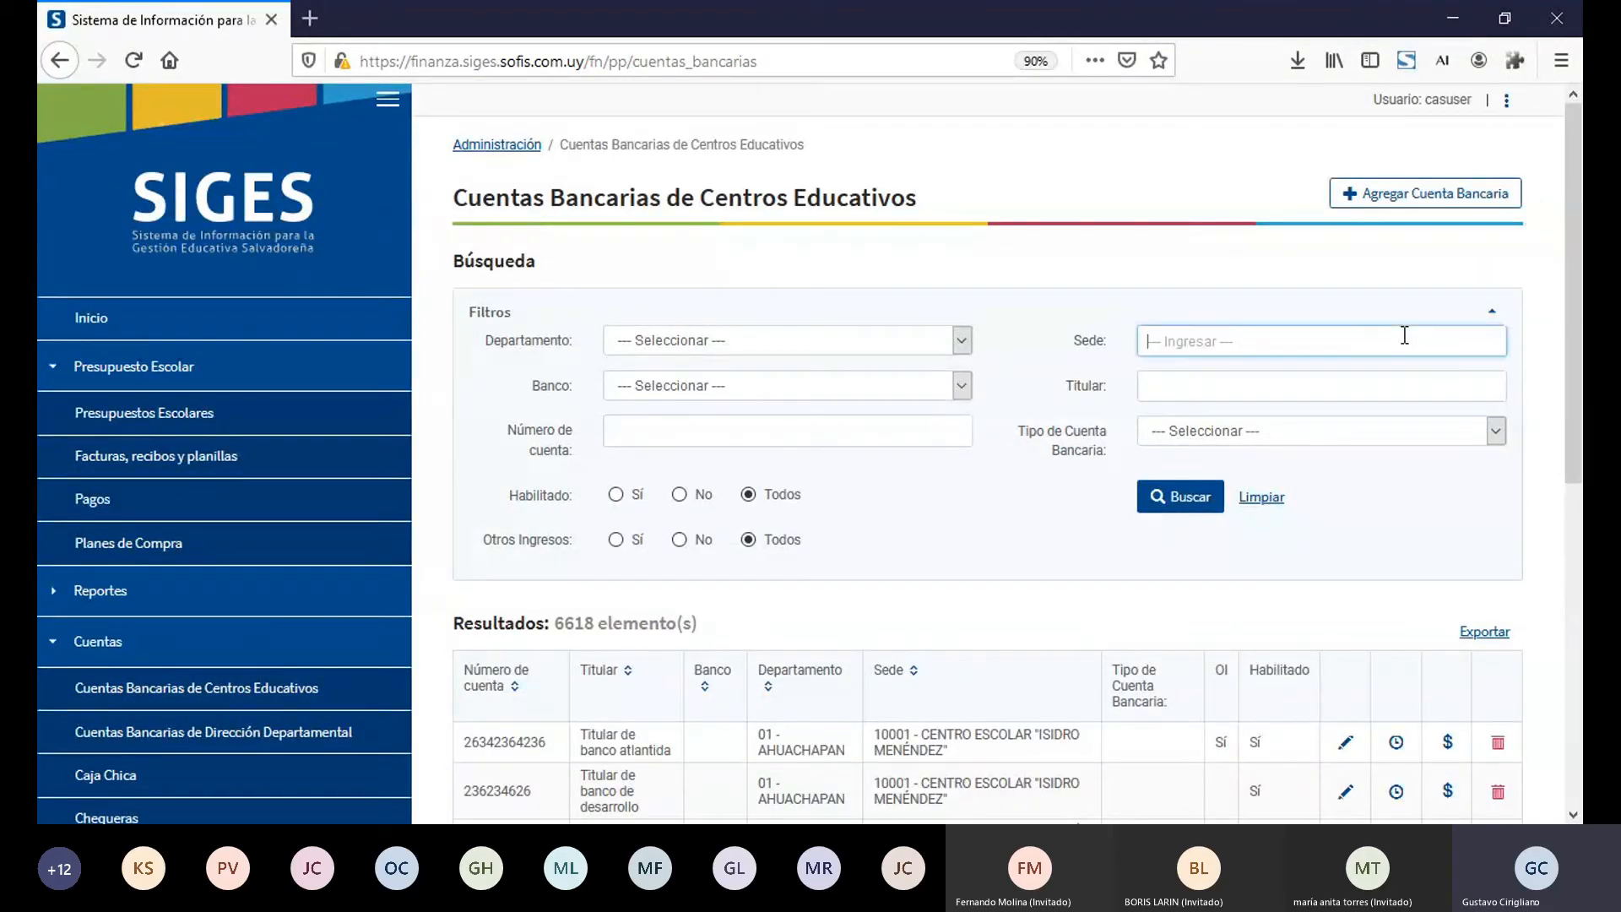
type("10005")
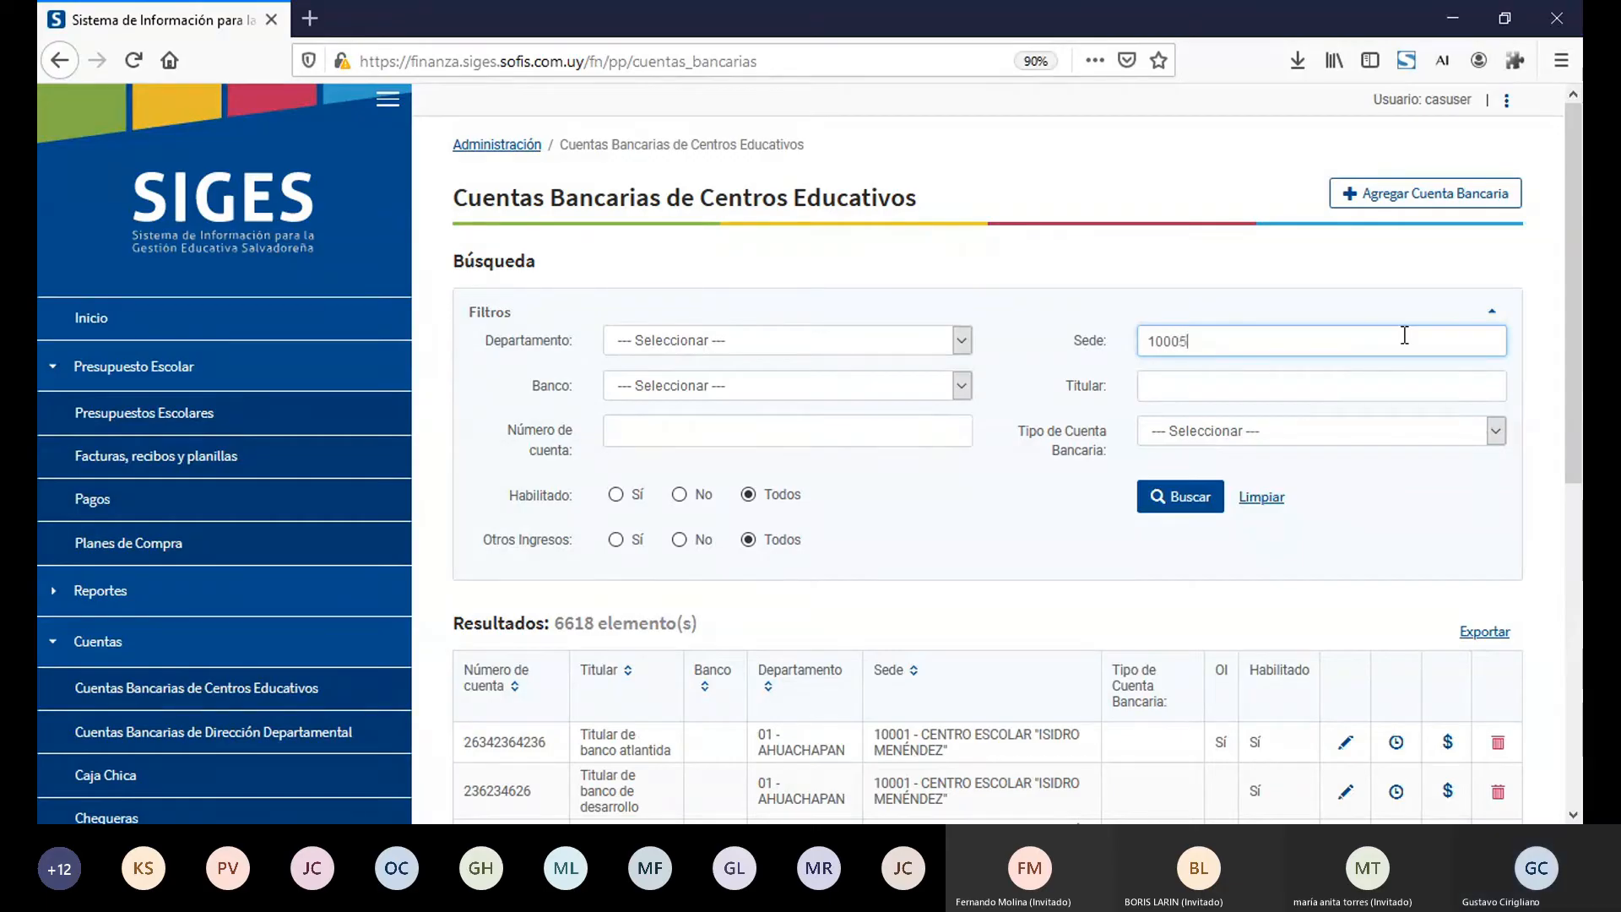
left_click(1316, 371)
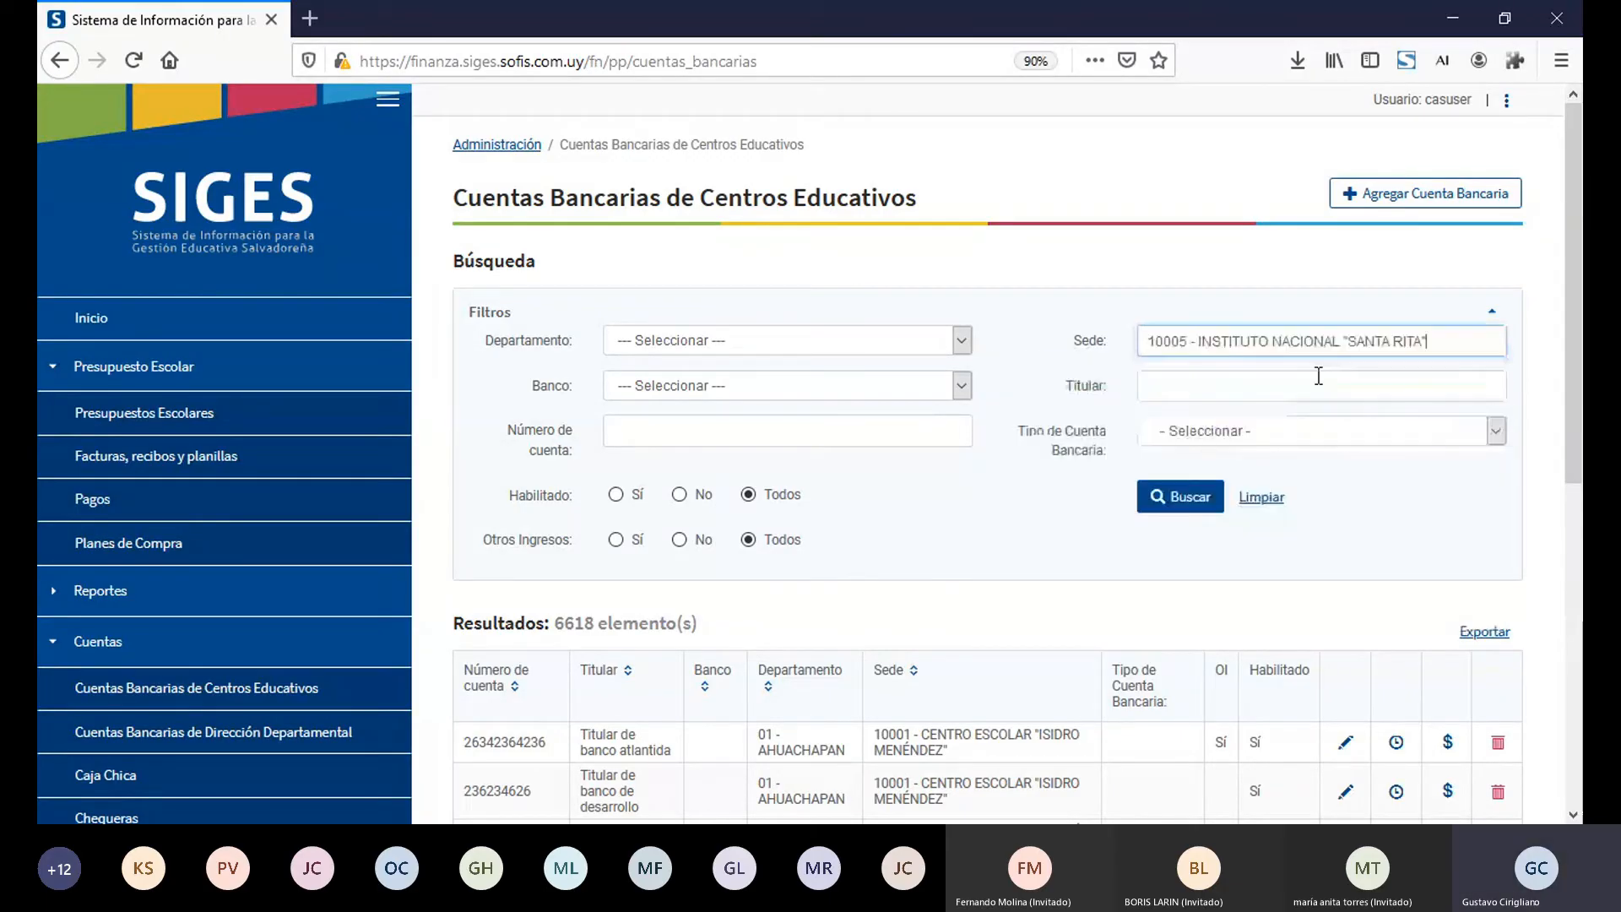
left_click(1191, 505)
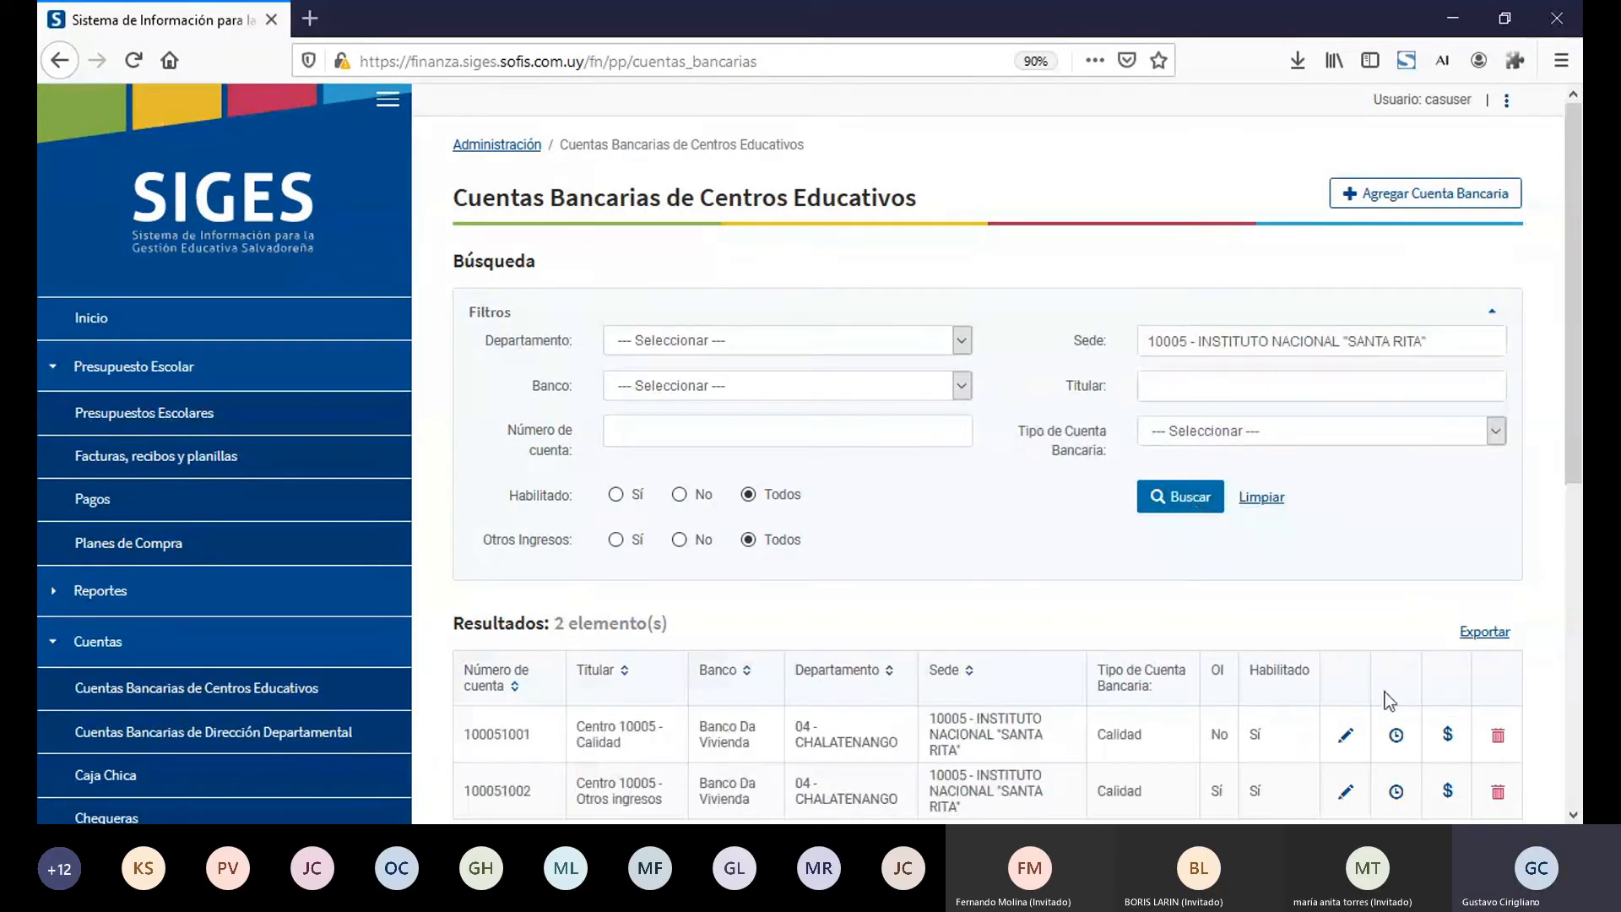
Step: Open the Otros ingresos account's movements and examine Egresos, Ingresos, Saldo and Cheq. Anulado for the eliminated pago with cheque 201
left_click(1448, 792)
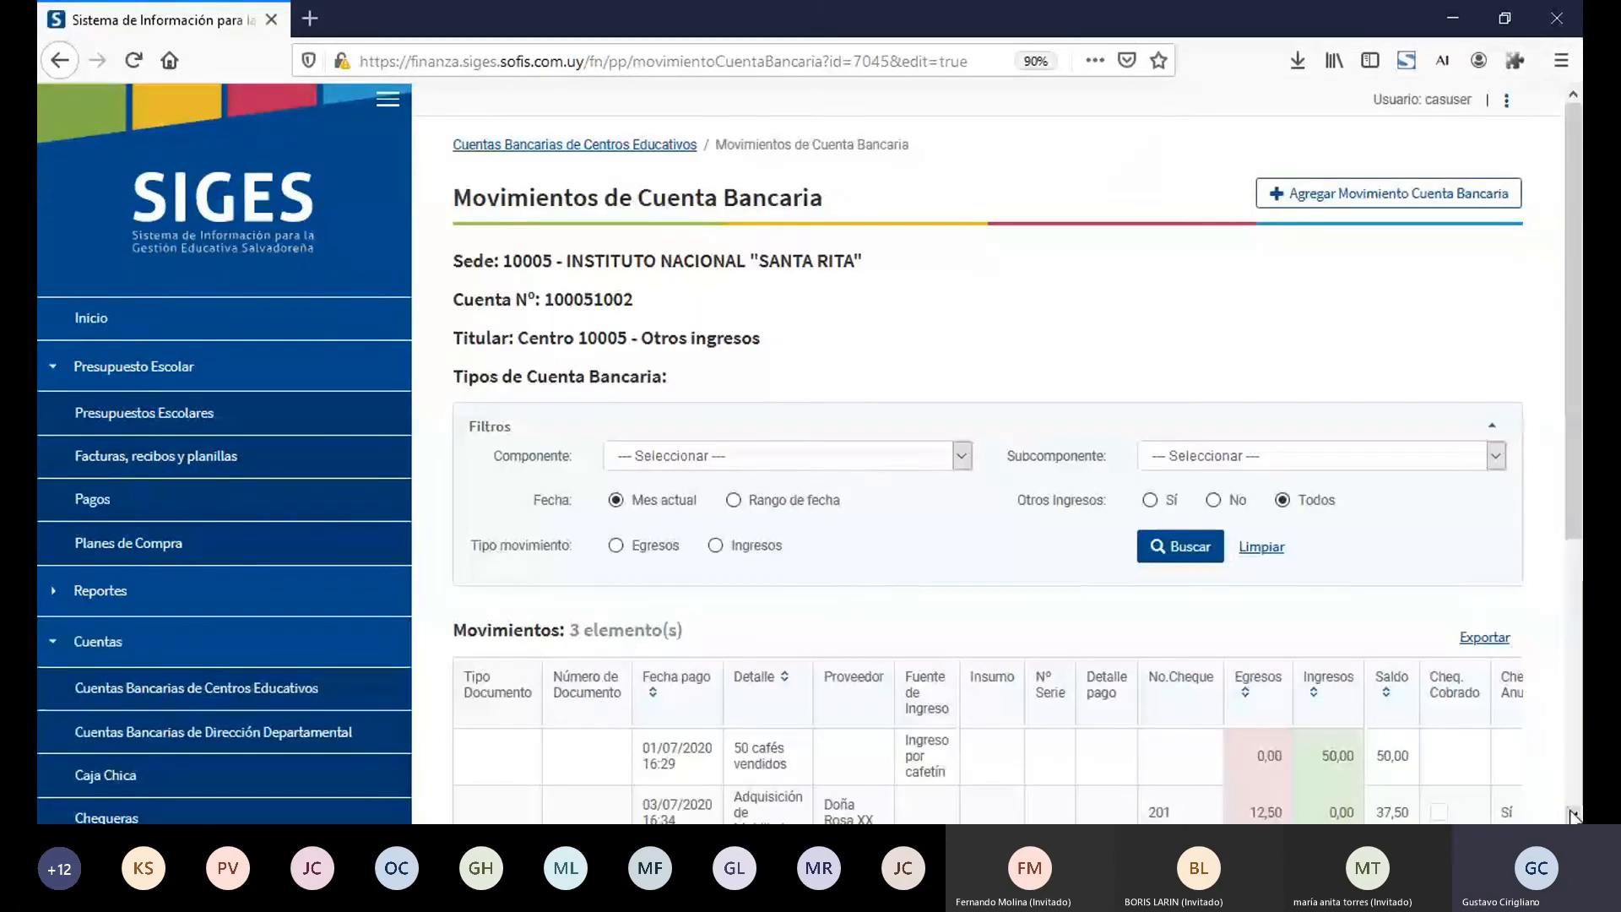
scroll(1465, 760, "down", 3)
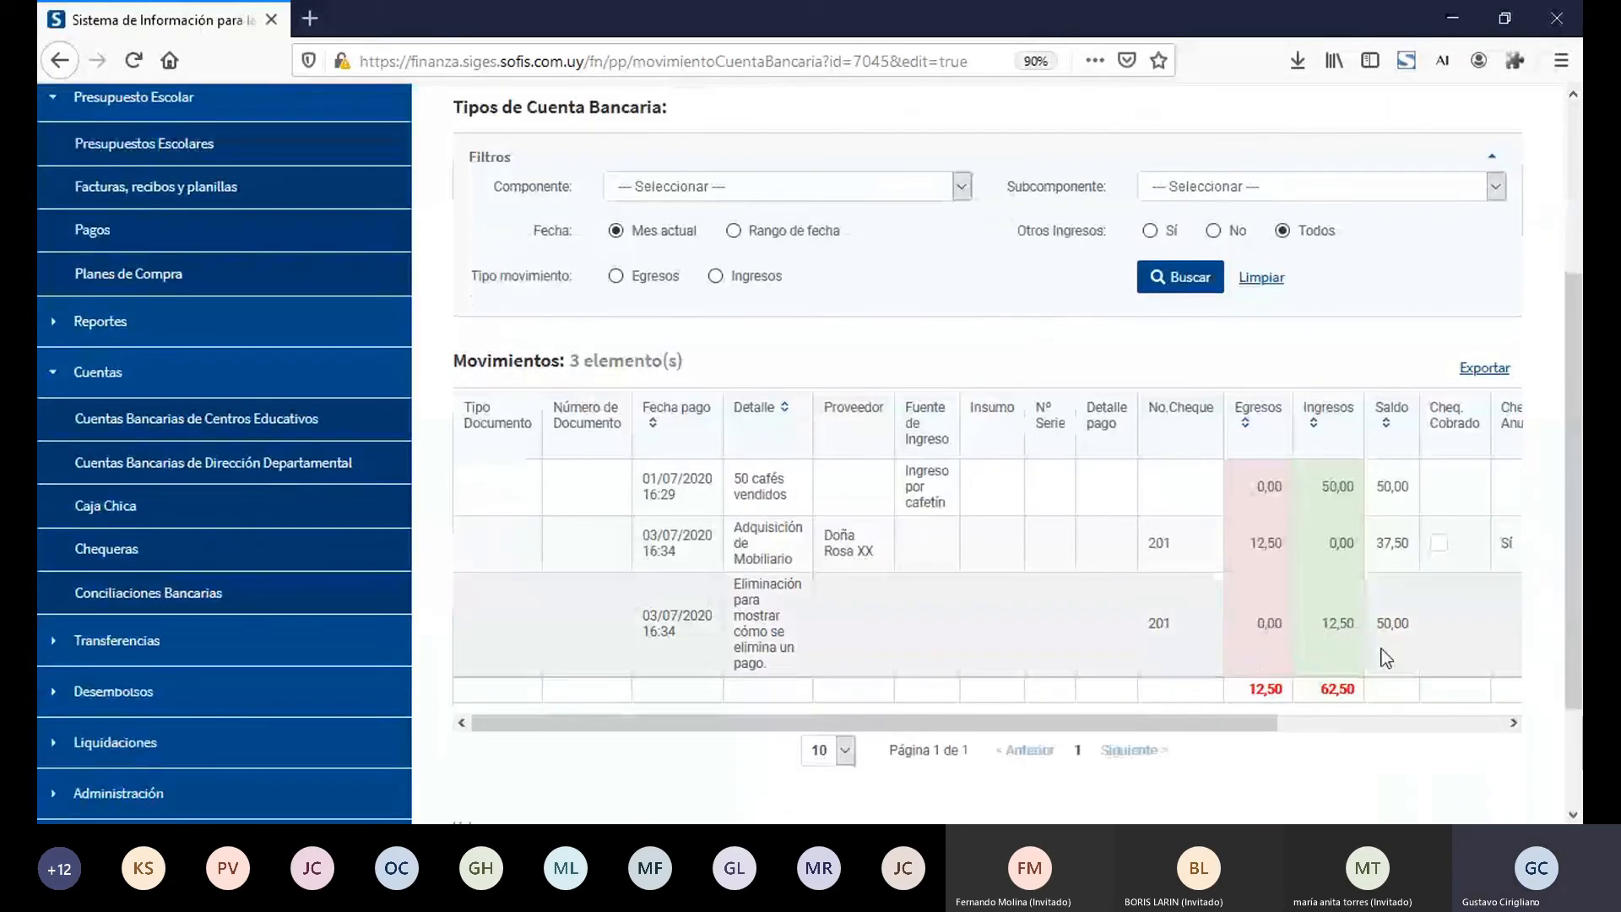
double_click(1267, 550)
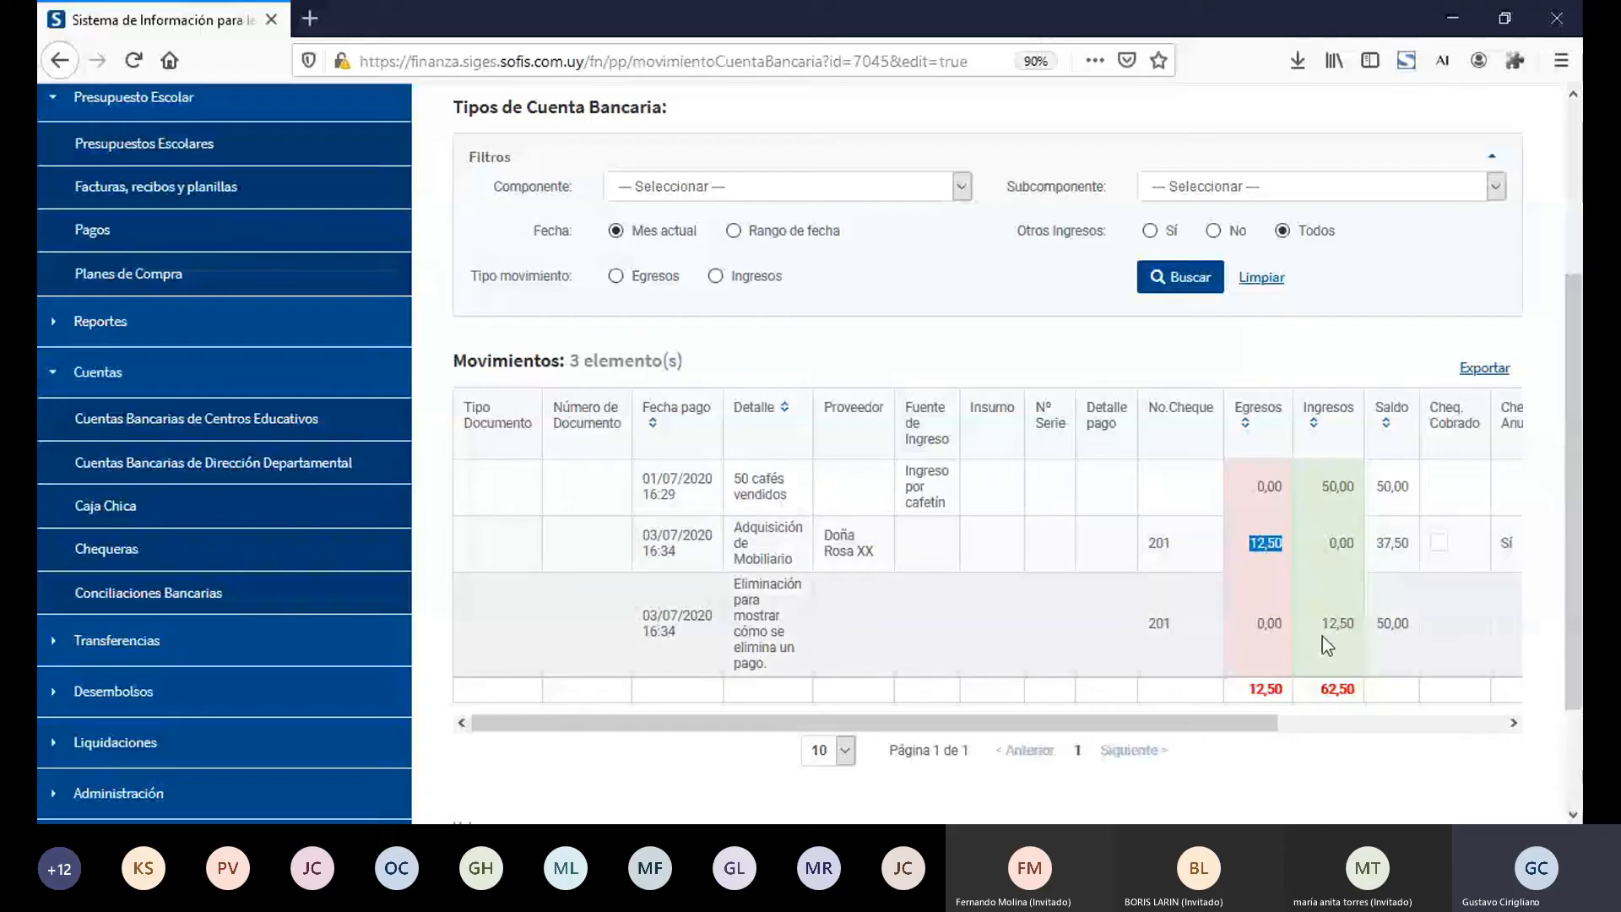
double_click(1343, 627)
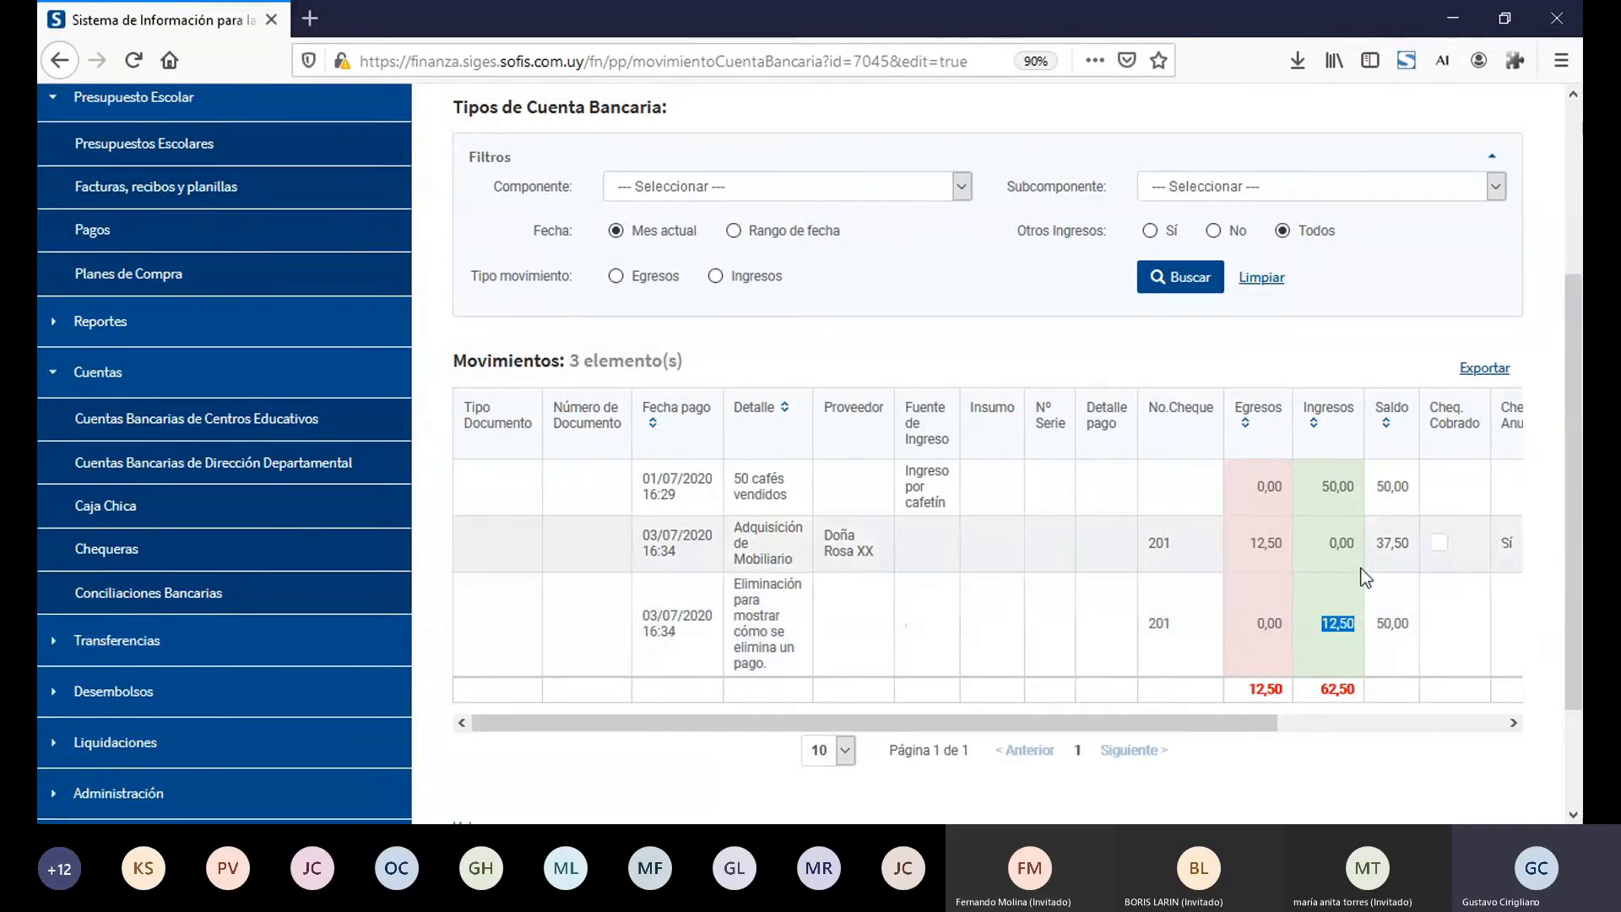
double_click(1394, 626)
left_click_drag(1394, 627, 1393, 627)
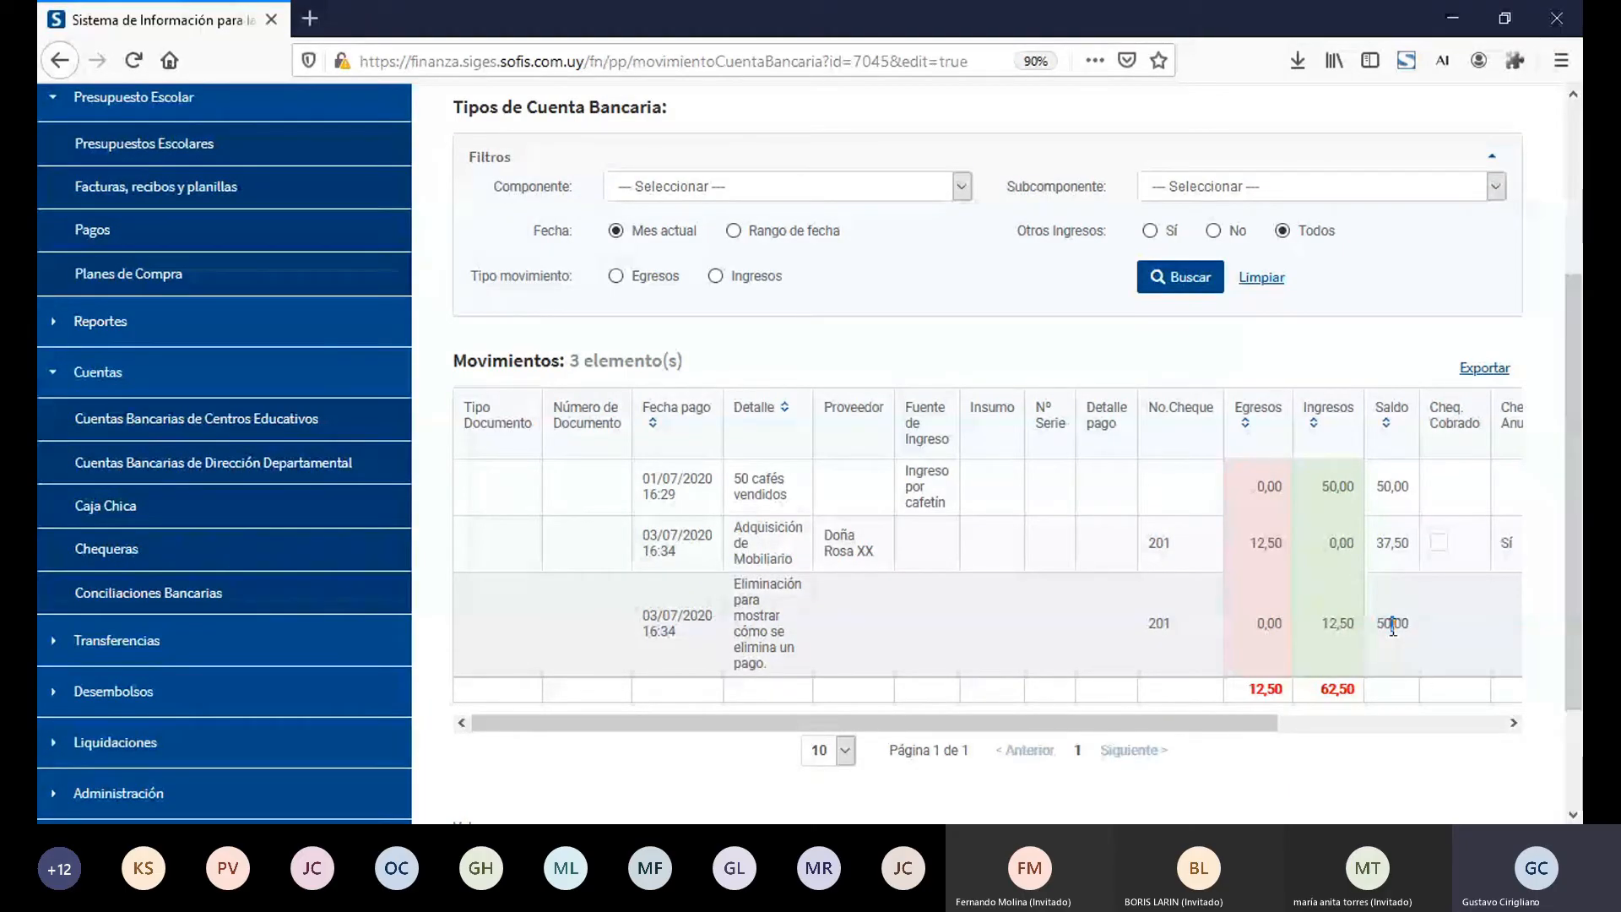
left_click(1513, 723)
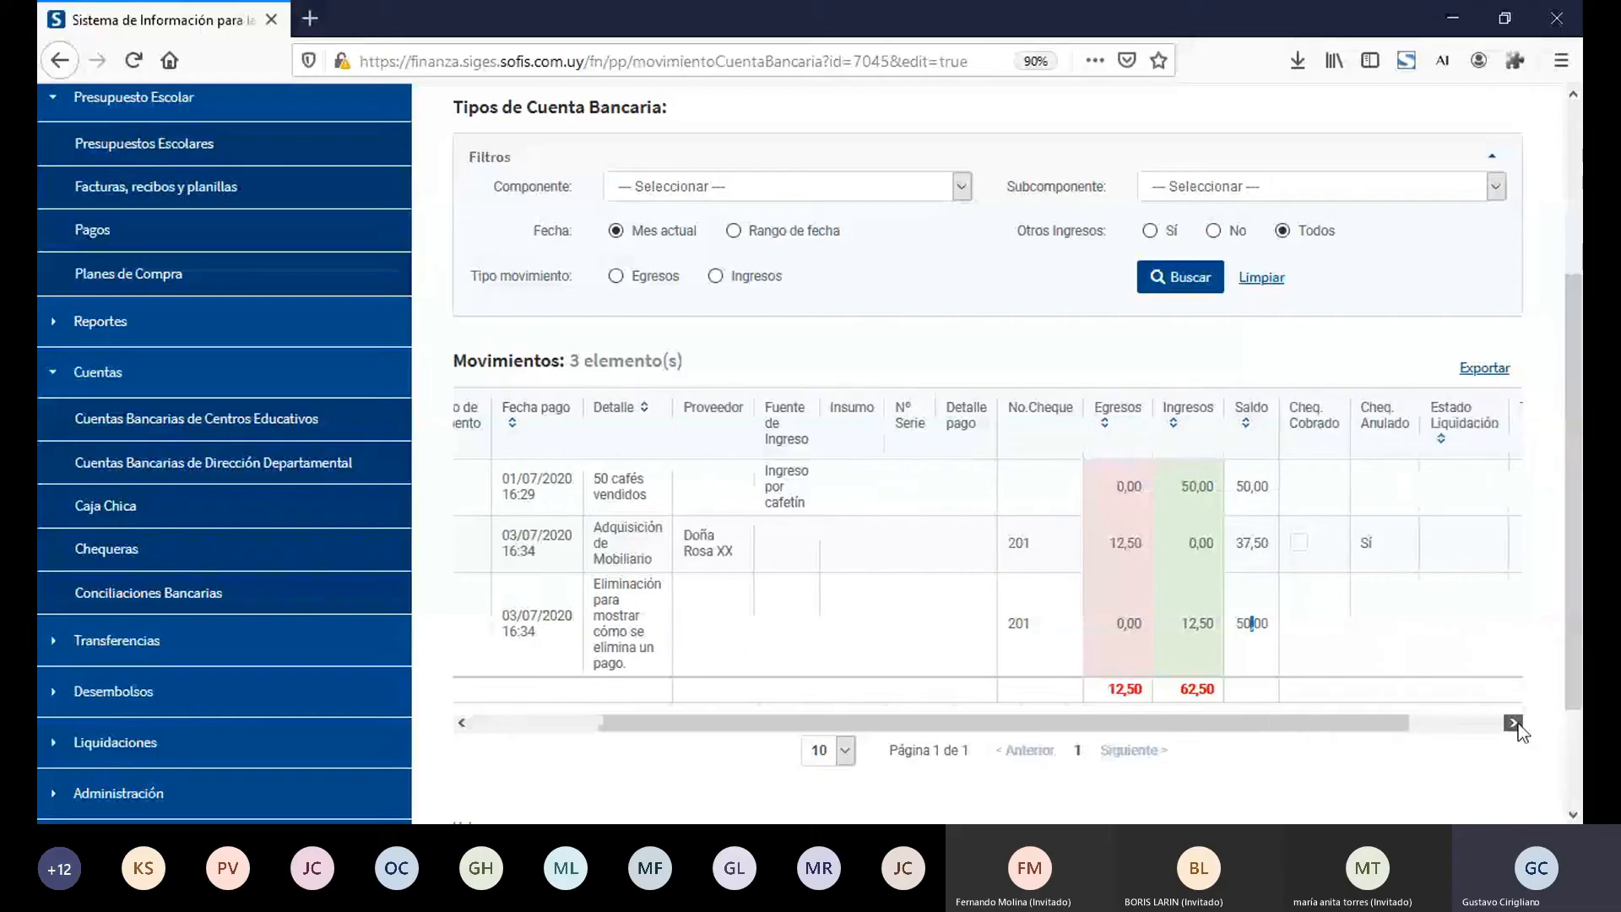
left_click(1514, 723)
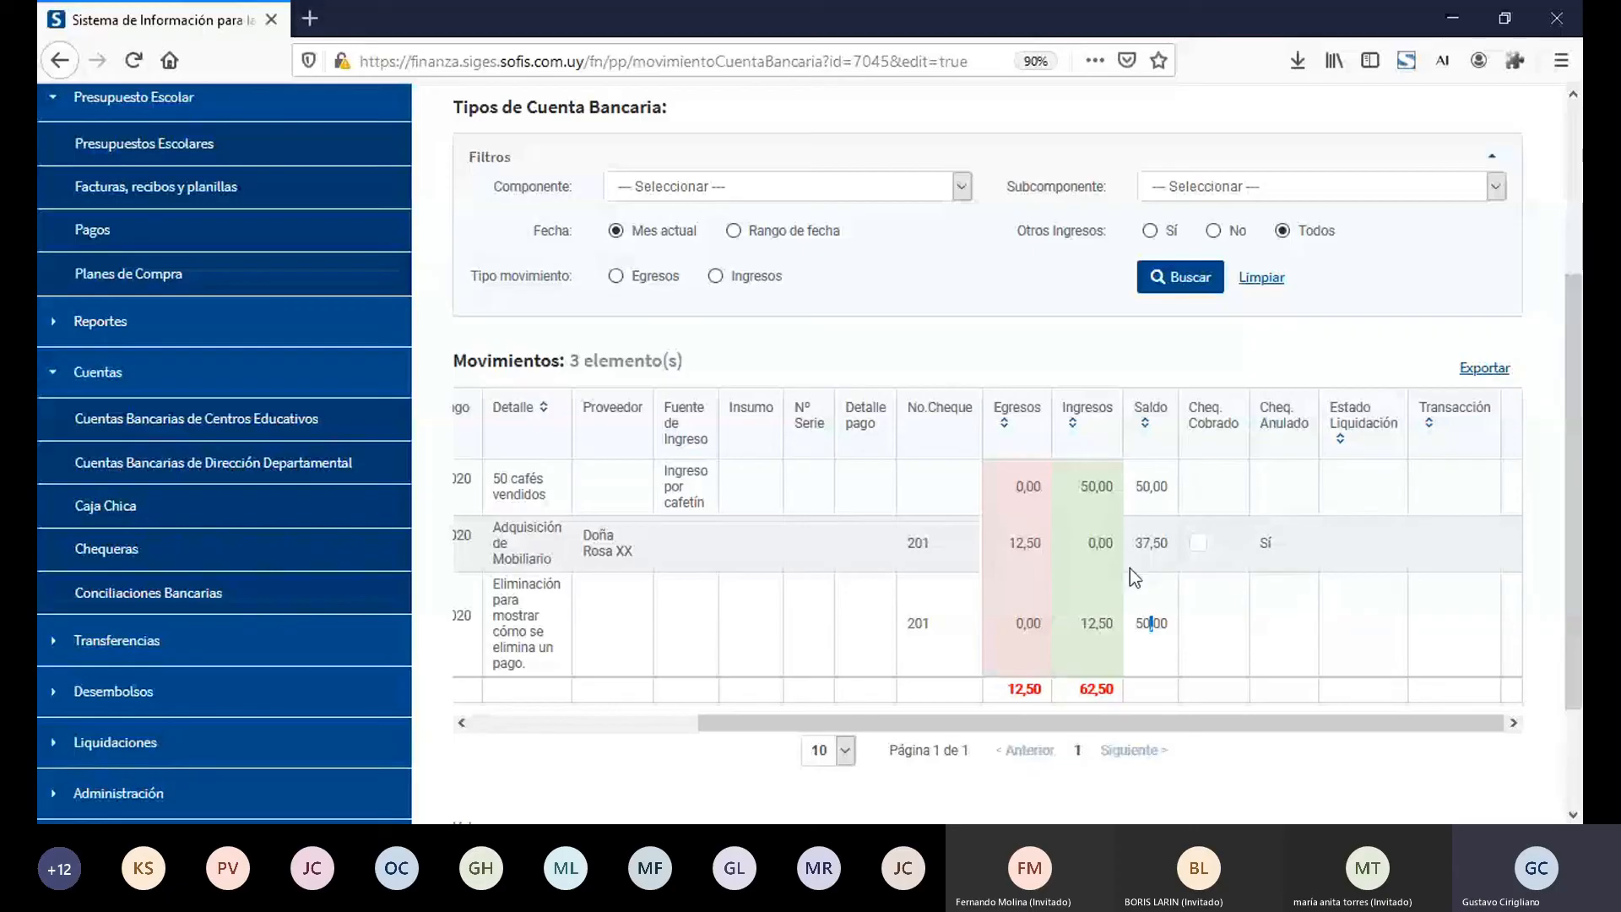
left_click(501, 722)
left_click(500, 722)
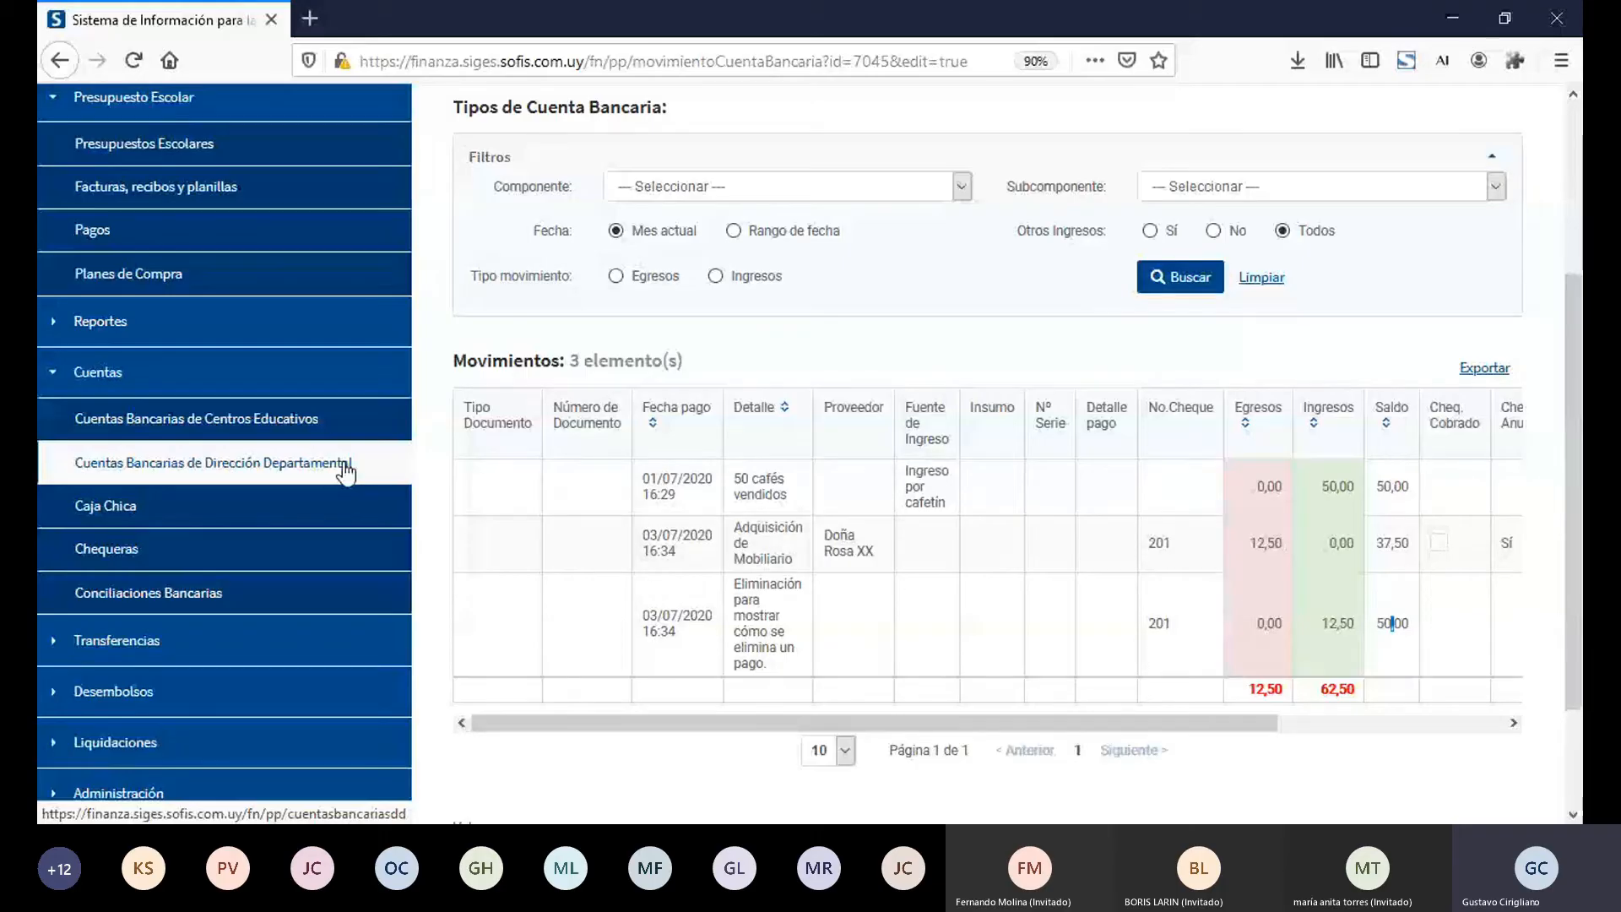
Step: Collapse the Cuentas and Presupuesto Escolar navigation groups
left_click(312, 378)
left_click(261, 107)
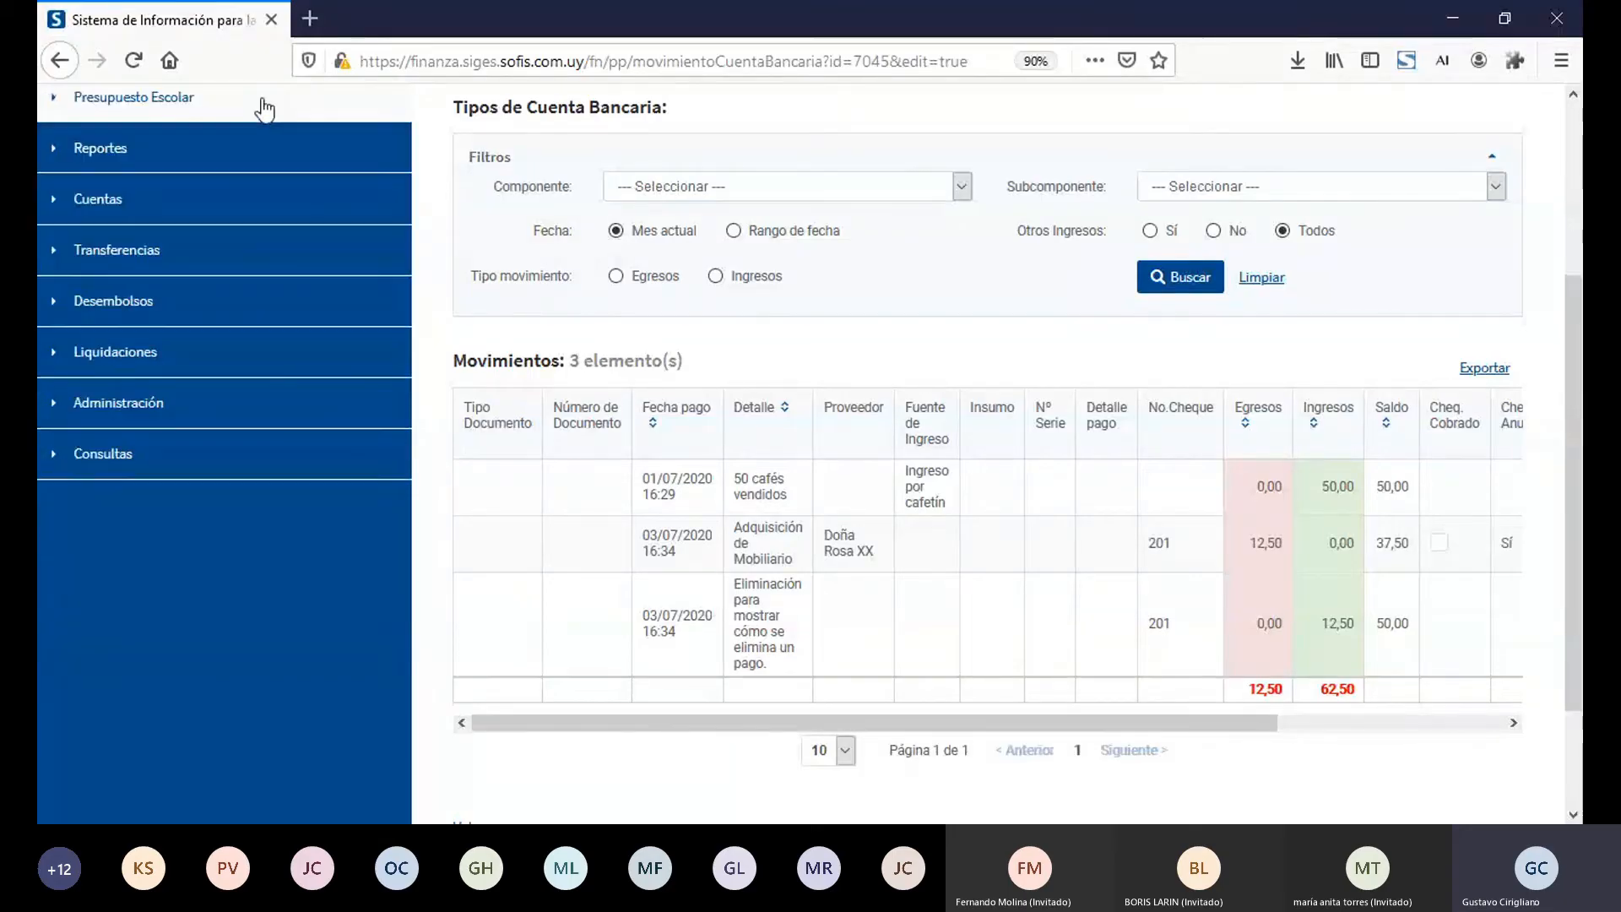
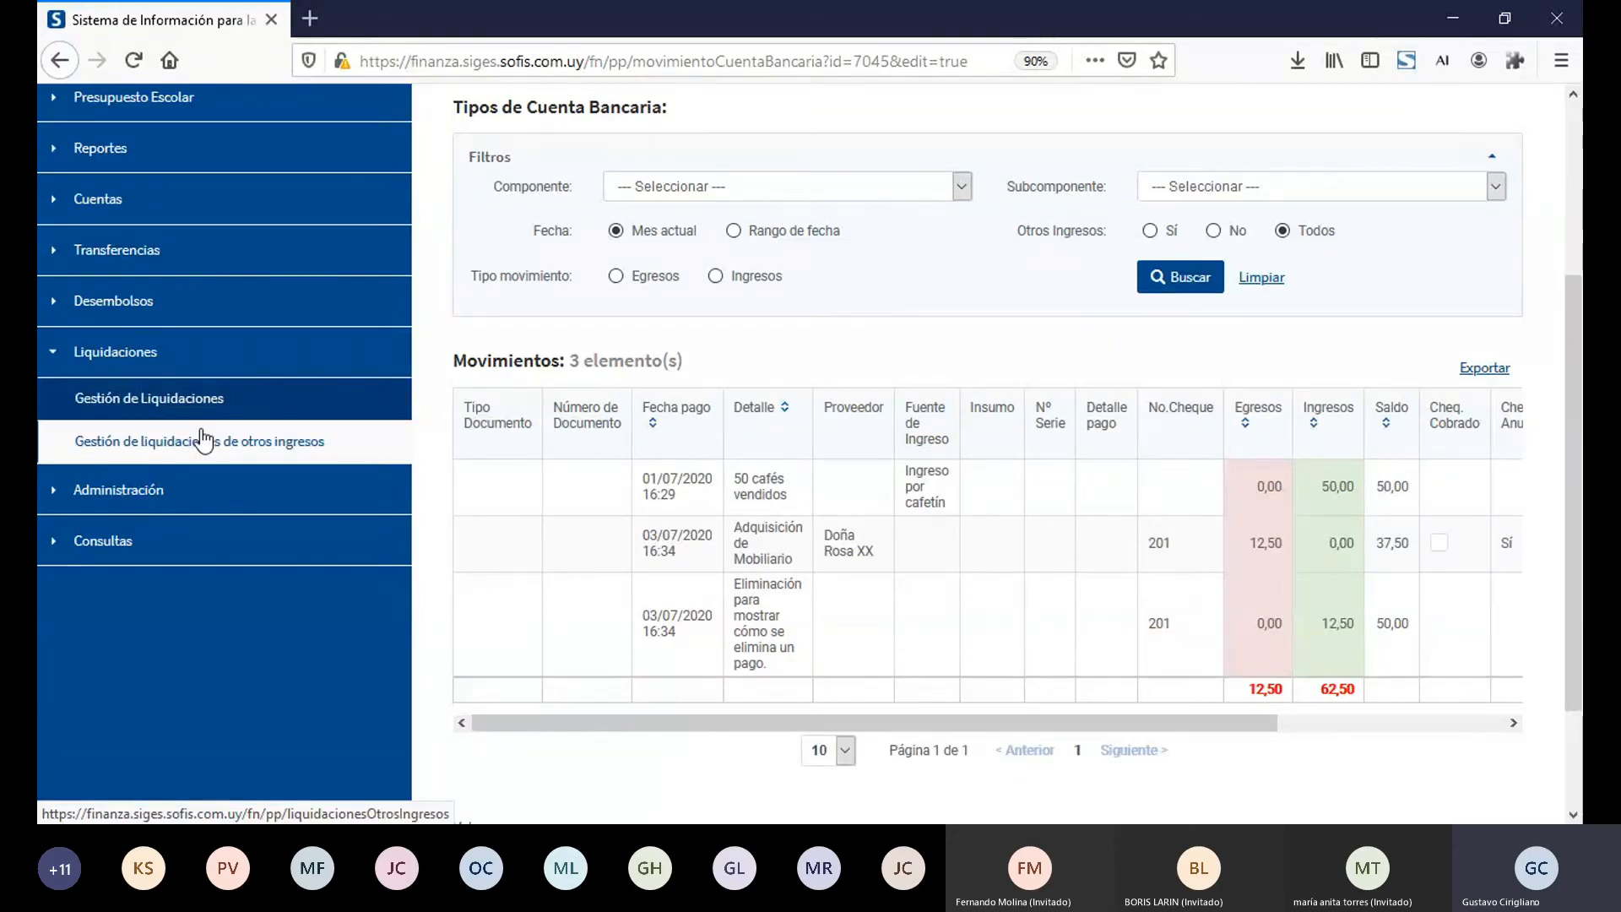
Step: Start a new liquidación in Gestión de Liquidaciones for sede 10005 - INSTITUTO NACIONAL "SANTA RITA"
left_click(199, 406)
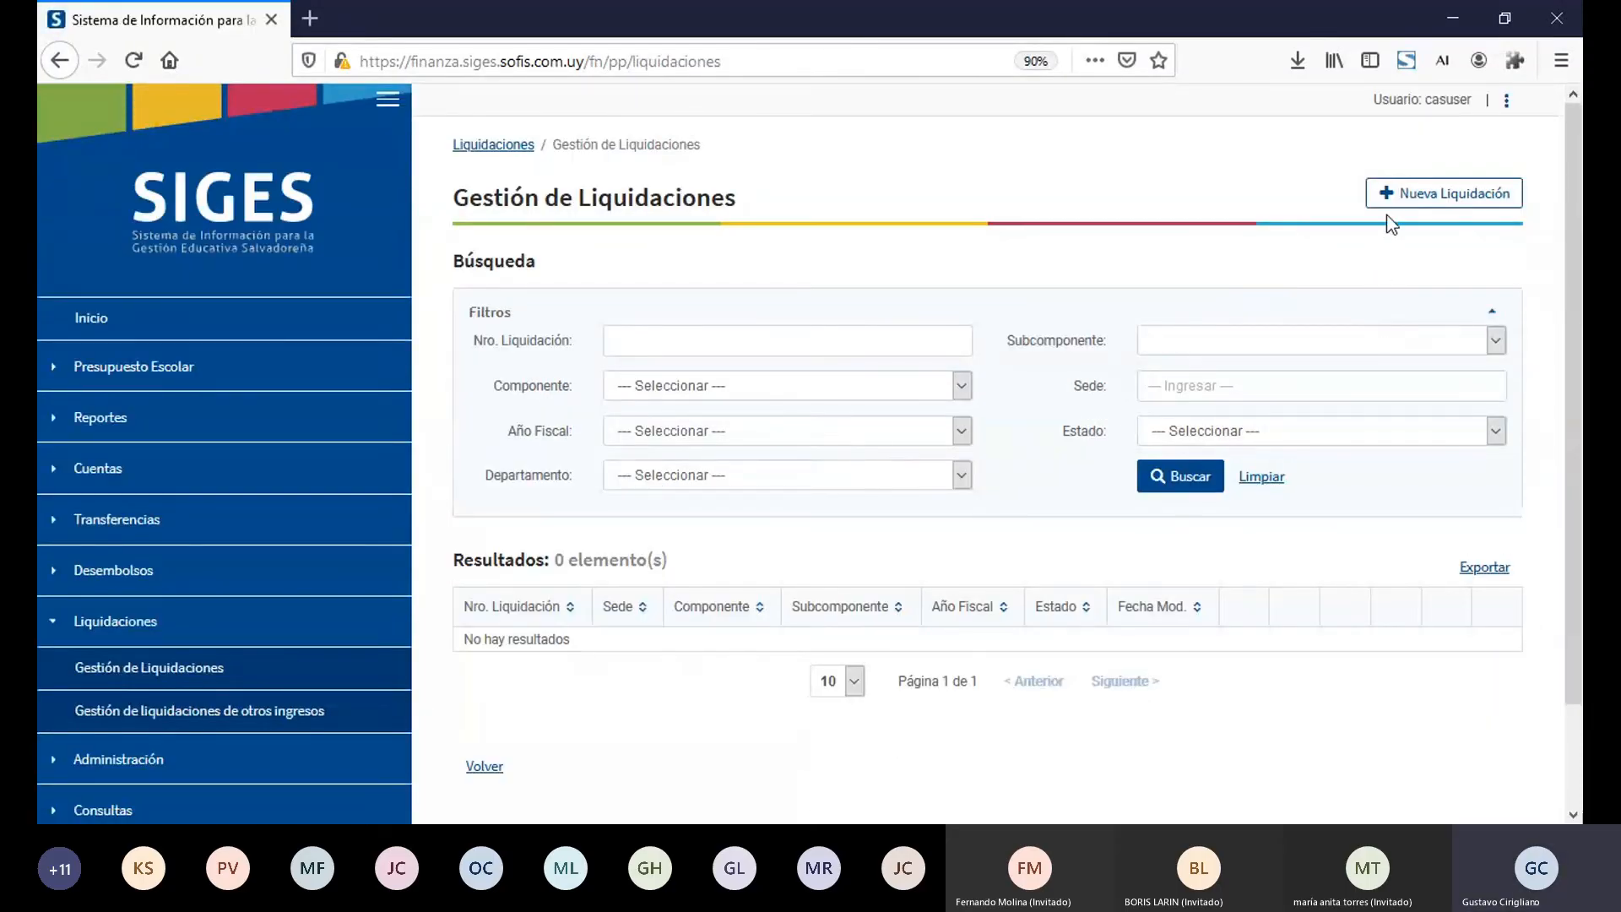
left_click(1410, 206)
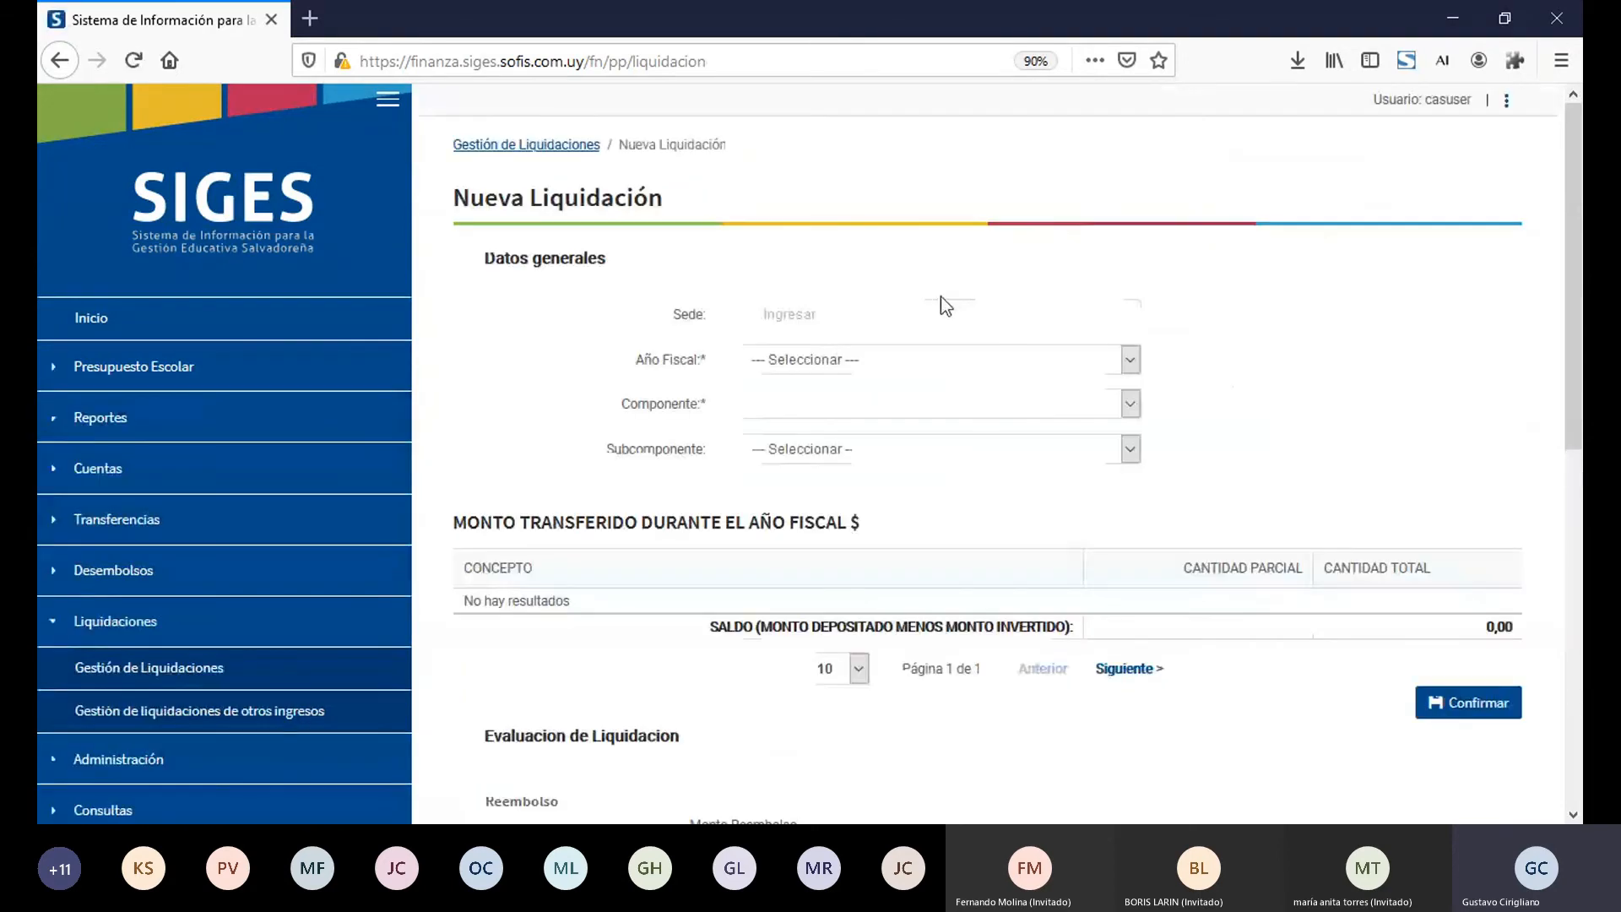
left_click(944, 313)
type("1000")
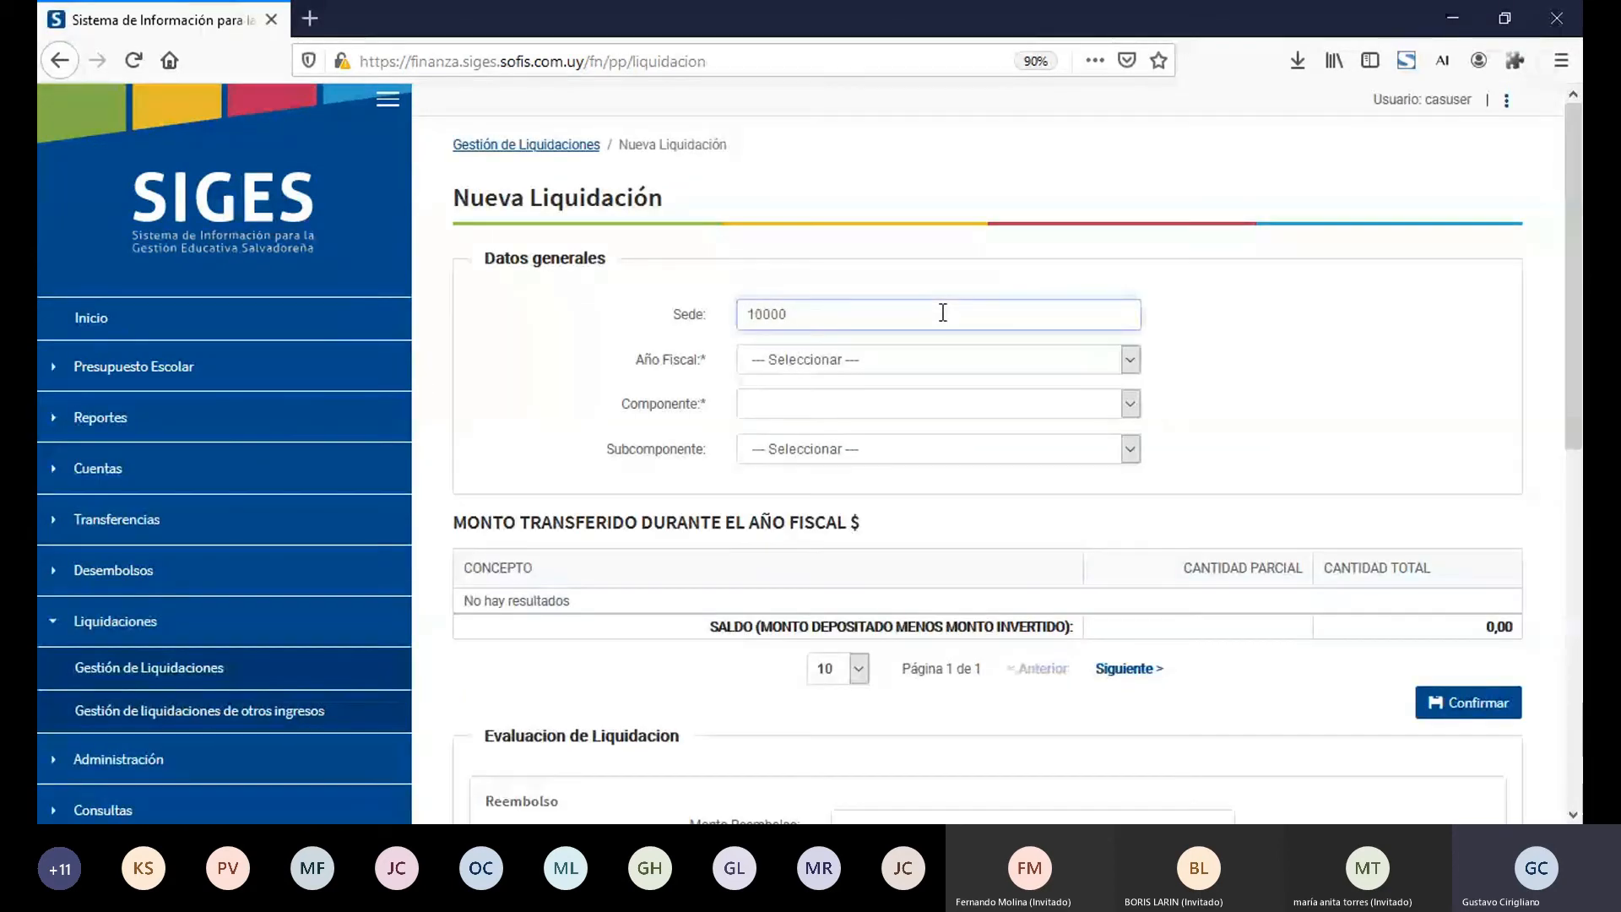
type("5")
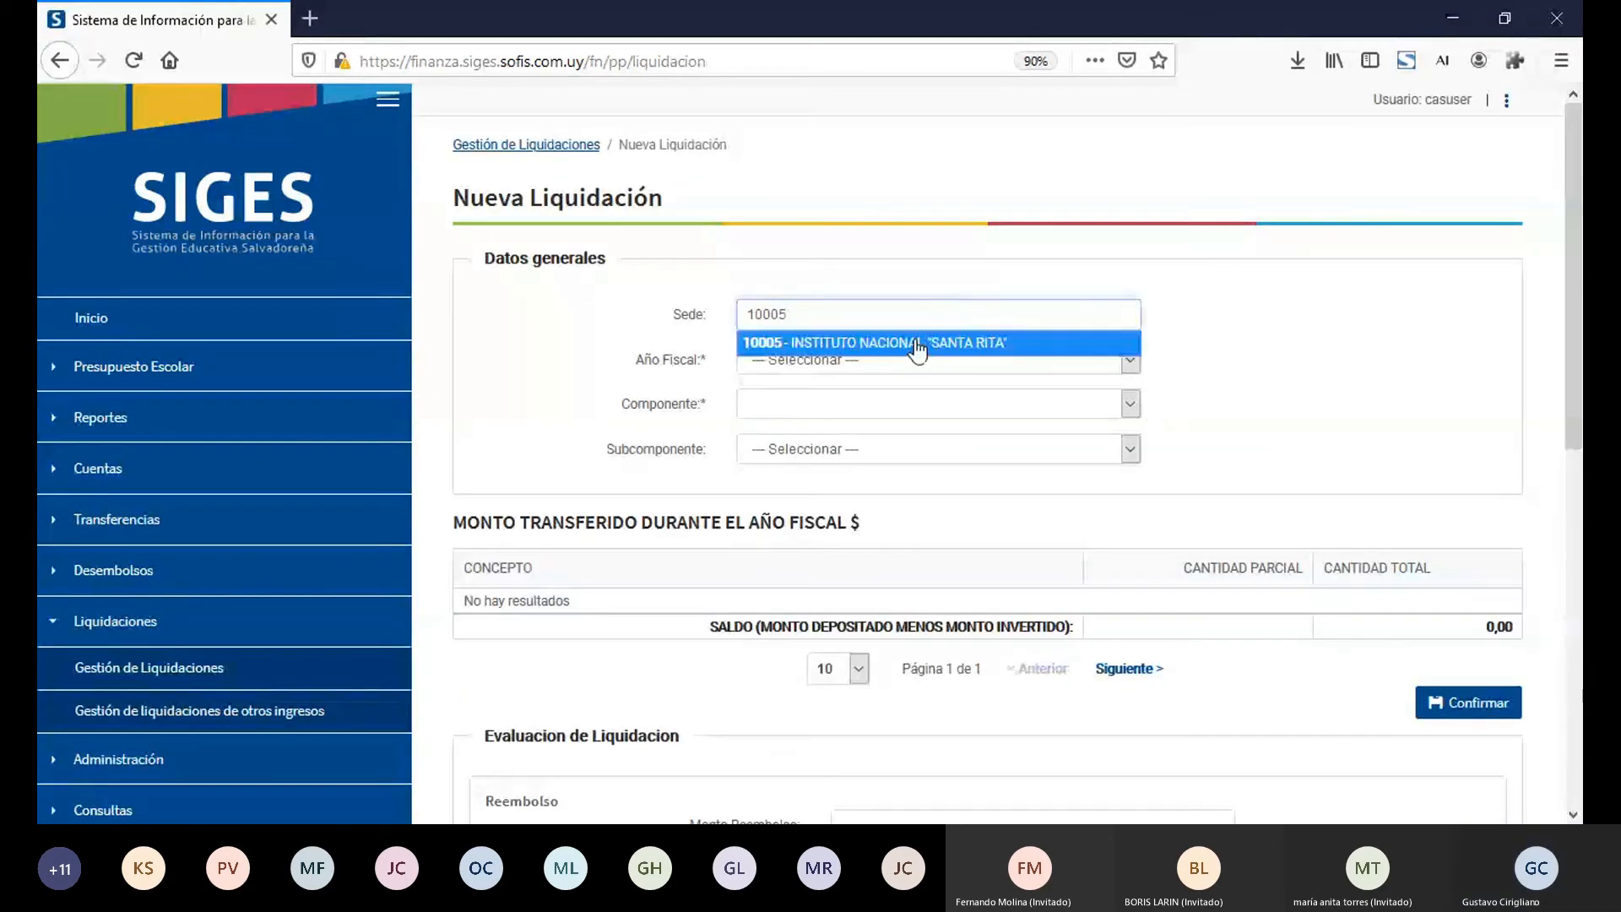
left_click(918, 344)
Step: Set the liquidación's Año Fiscal to 2022, Componente to Componente Ejemplo Capacitación and Subcomponente to Subcomponente Ejemplo Capacitación
left_click(885, 363)
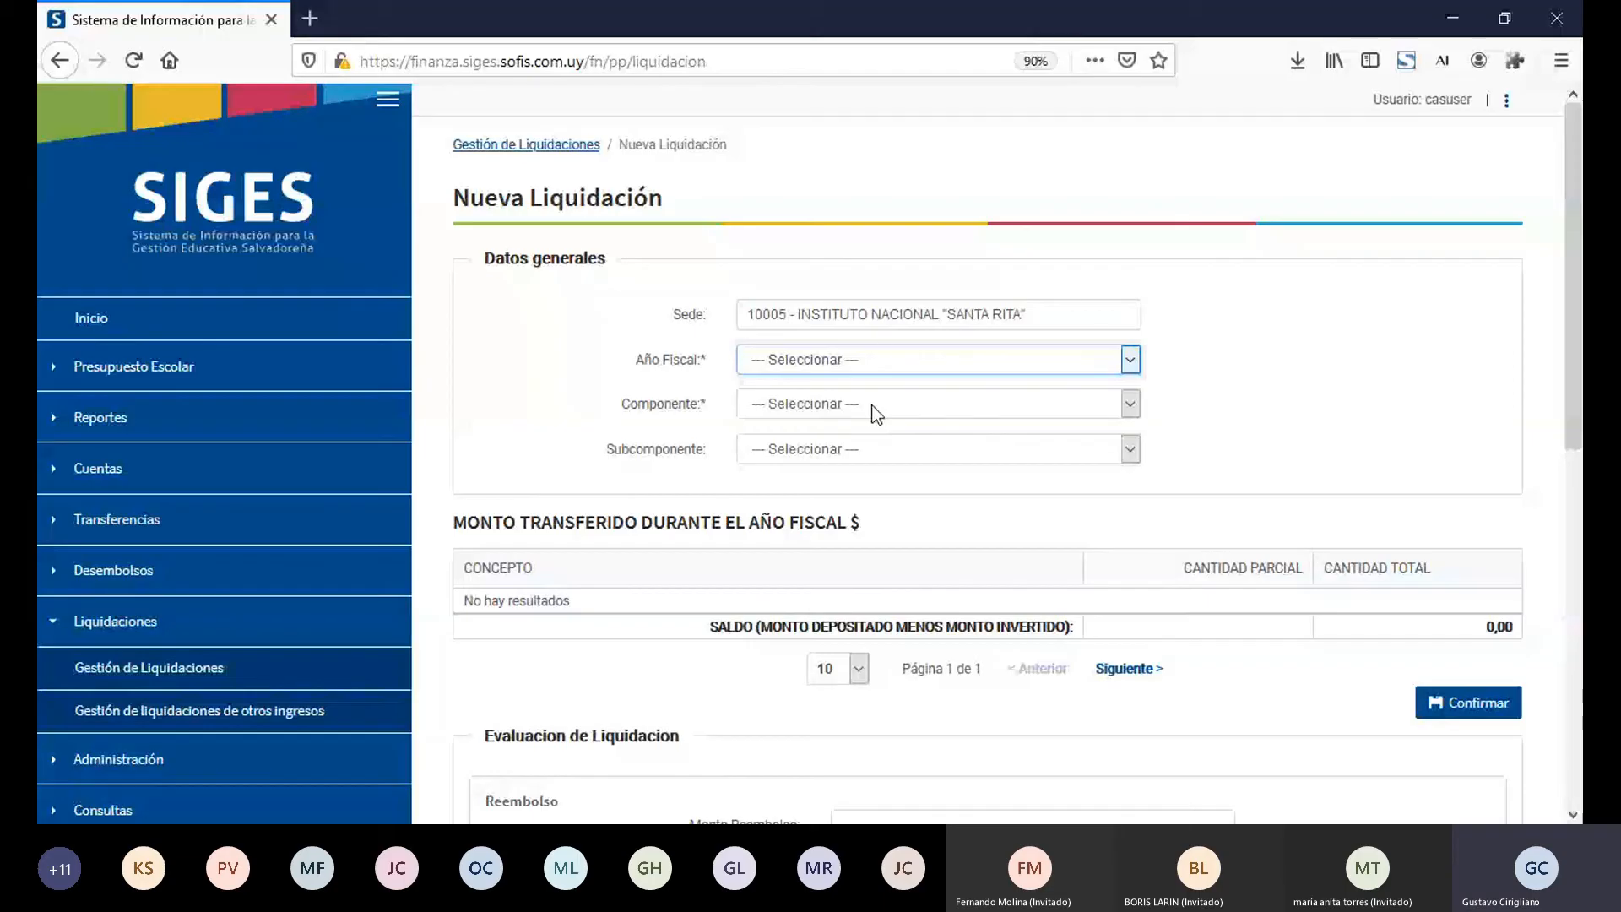
key("Down")
key("Tab")
key("Down")
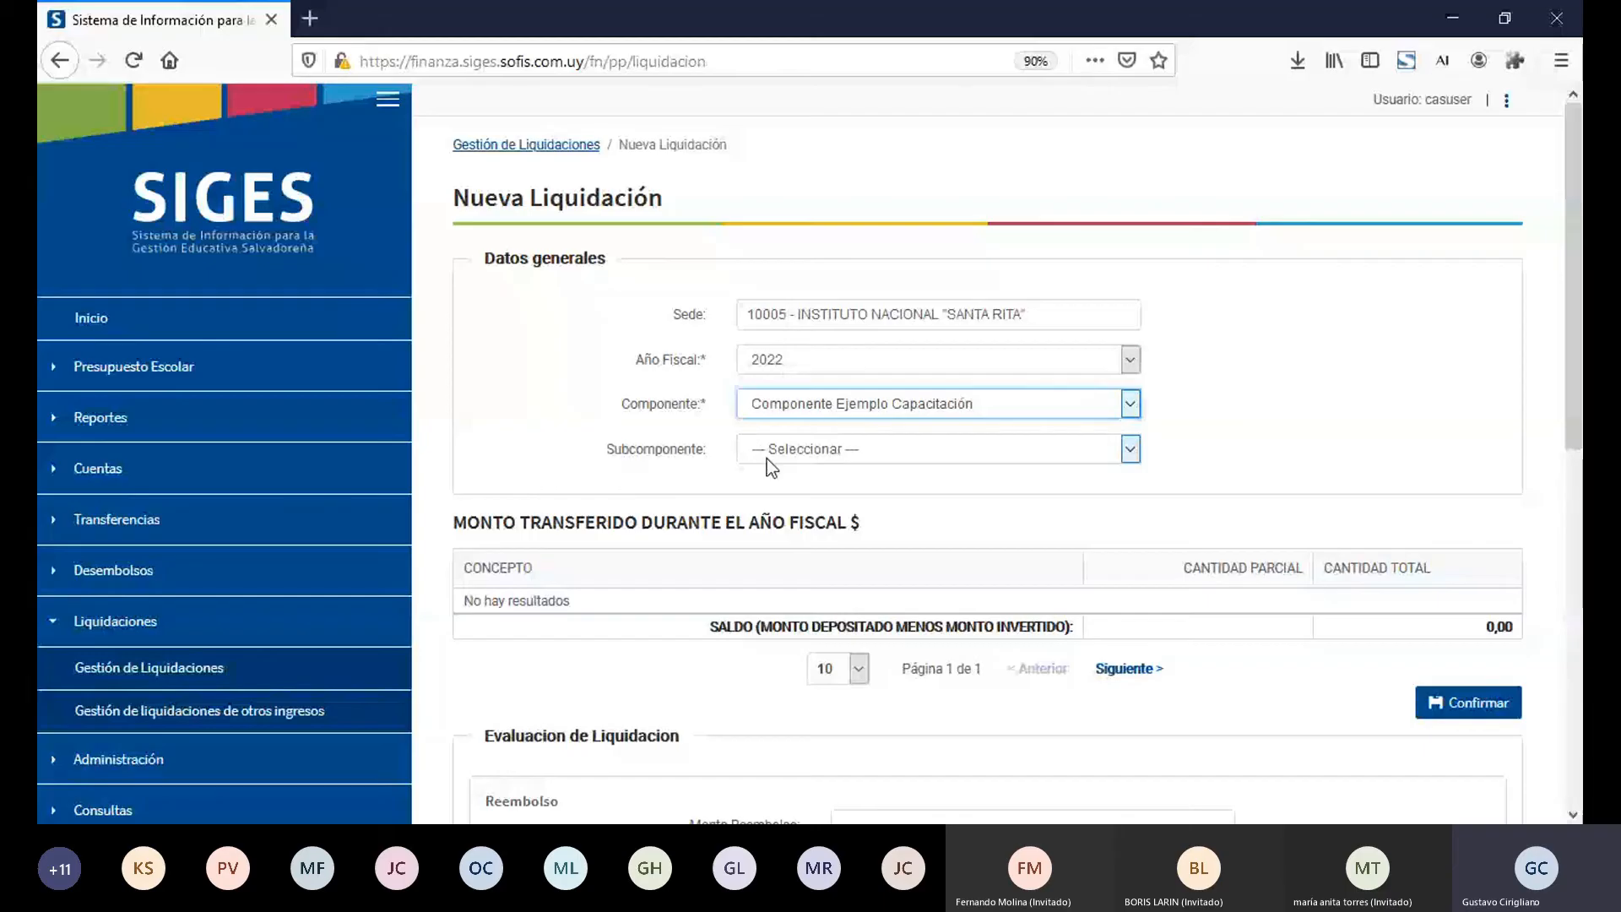
key("Tab")
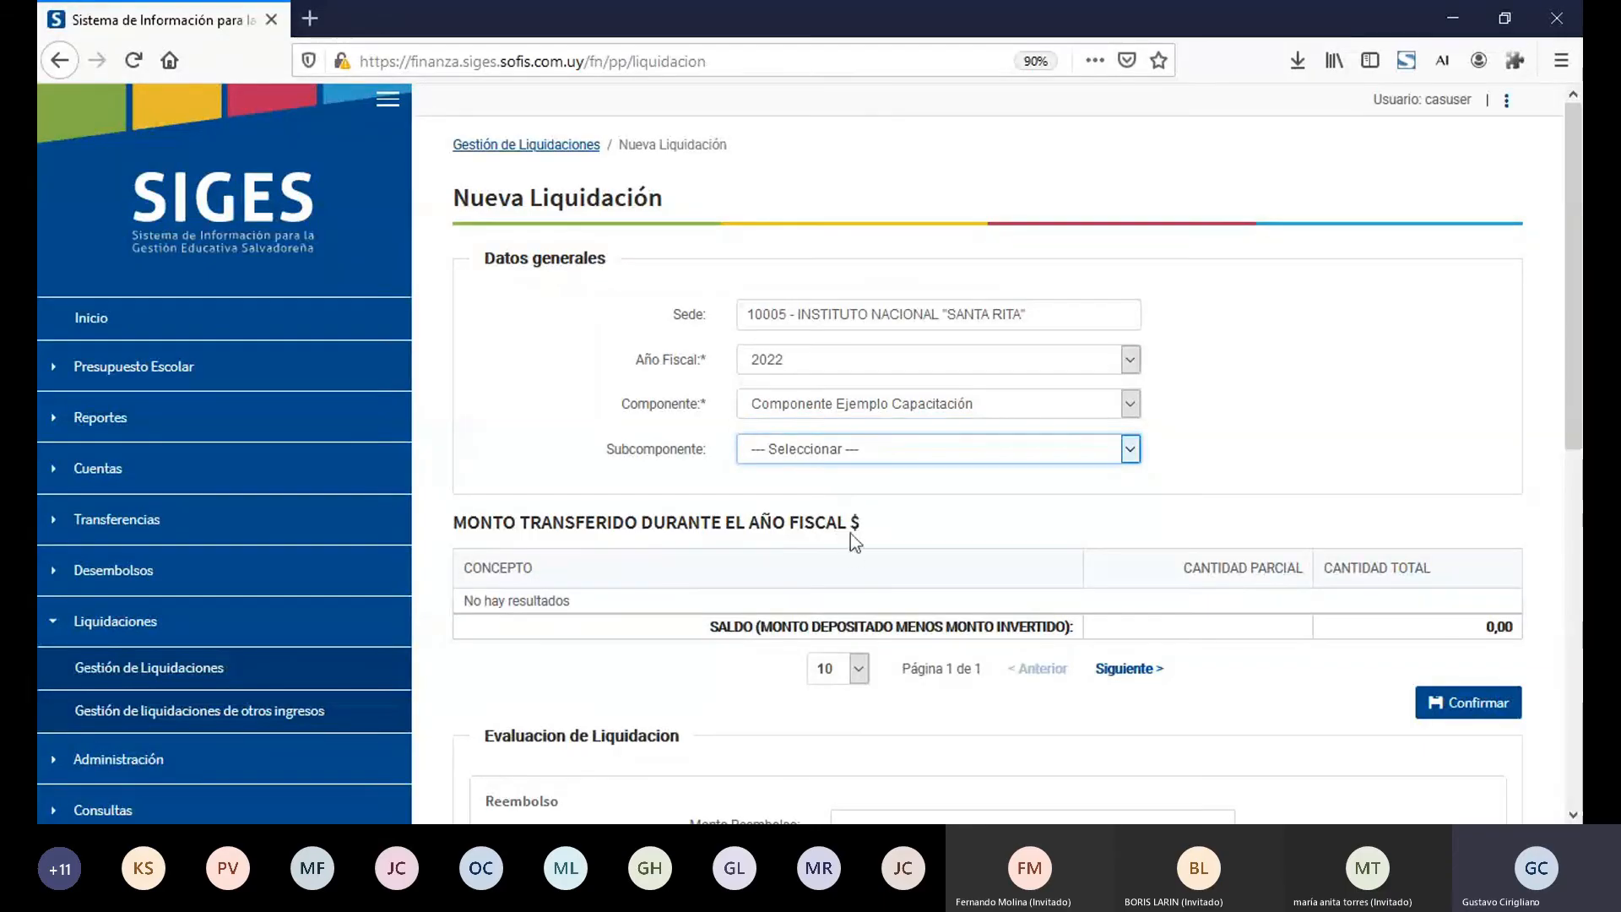
key("Down")
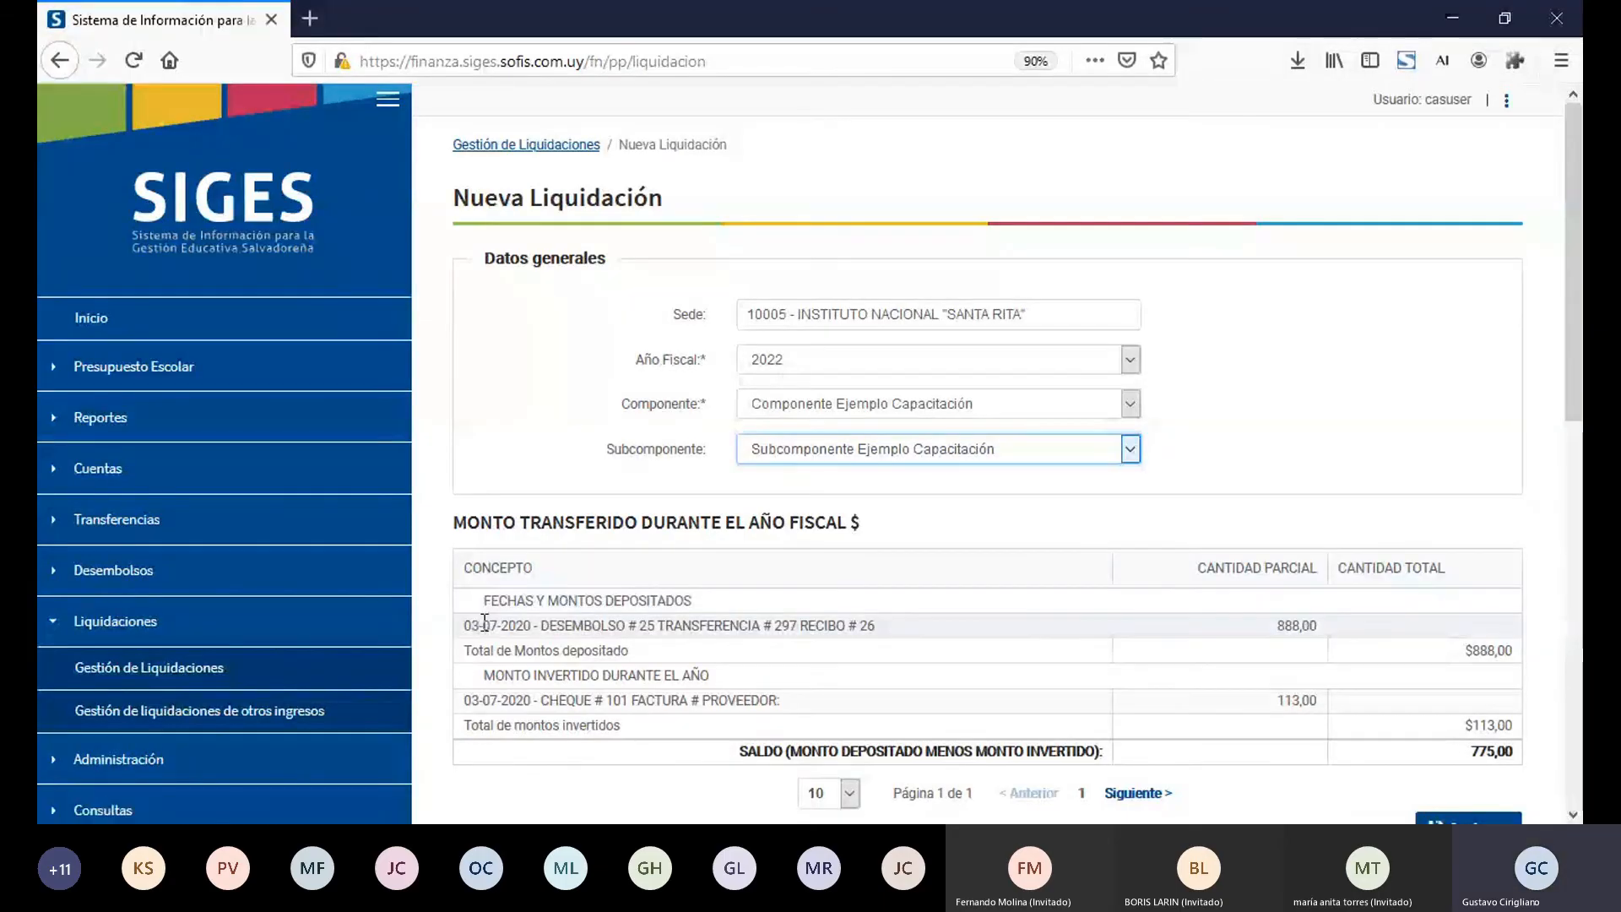
Step: Examine the deposited desembolso entry and amount, and the invested cheque and factura entry, in the liquidación's table of transferred amounts
triple_click(588, 630)
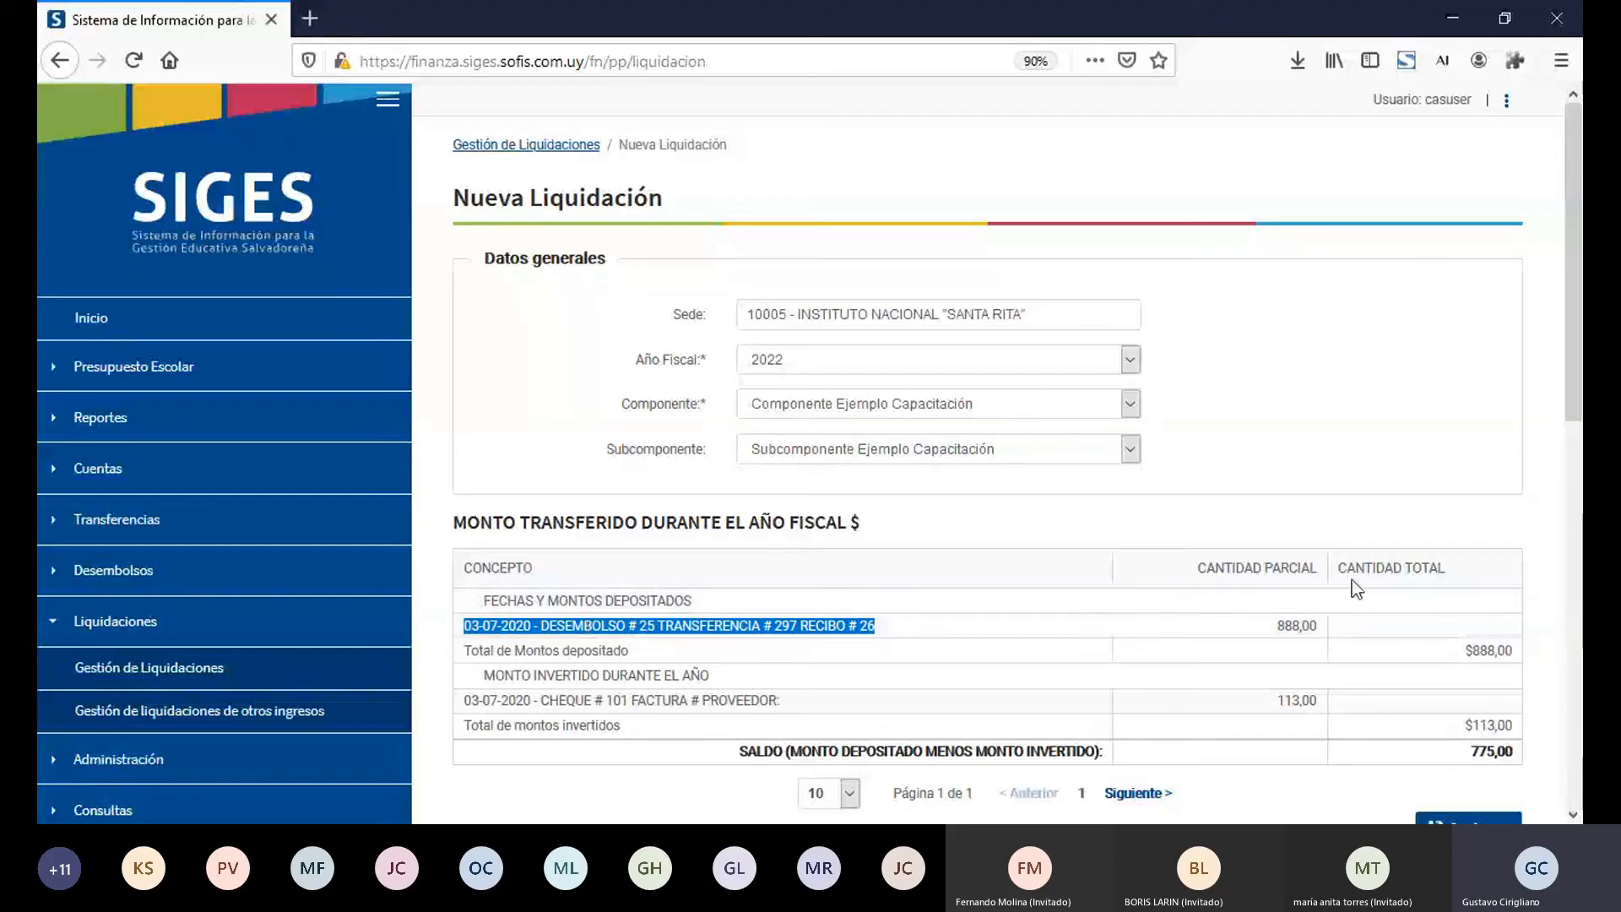
double_click(1298, 625)
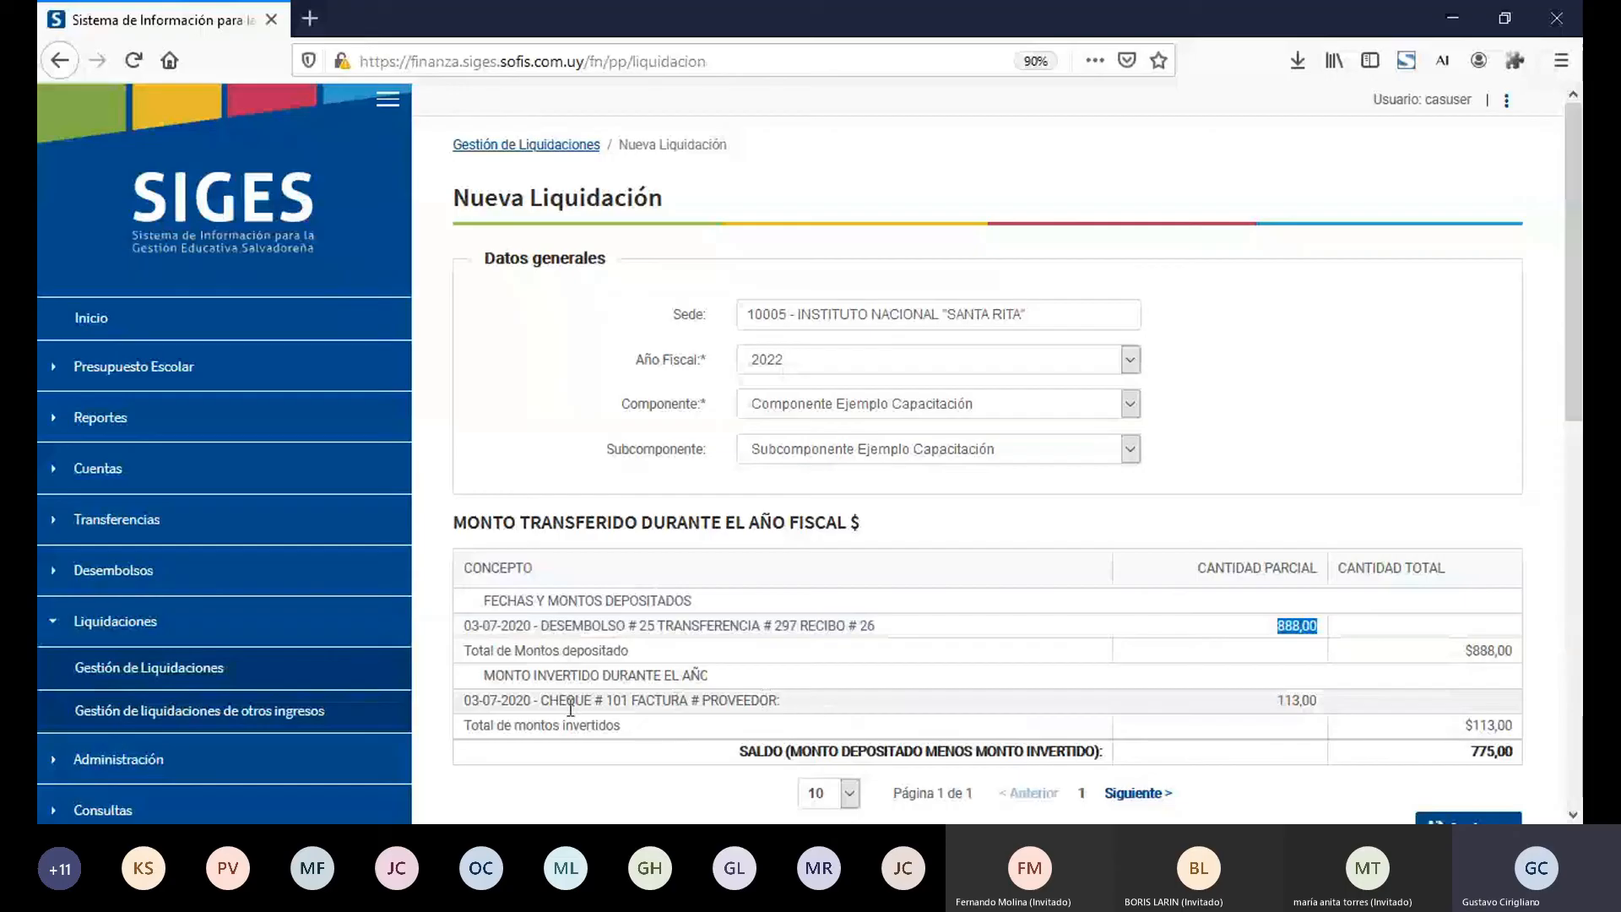
triple_click(632, 704)
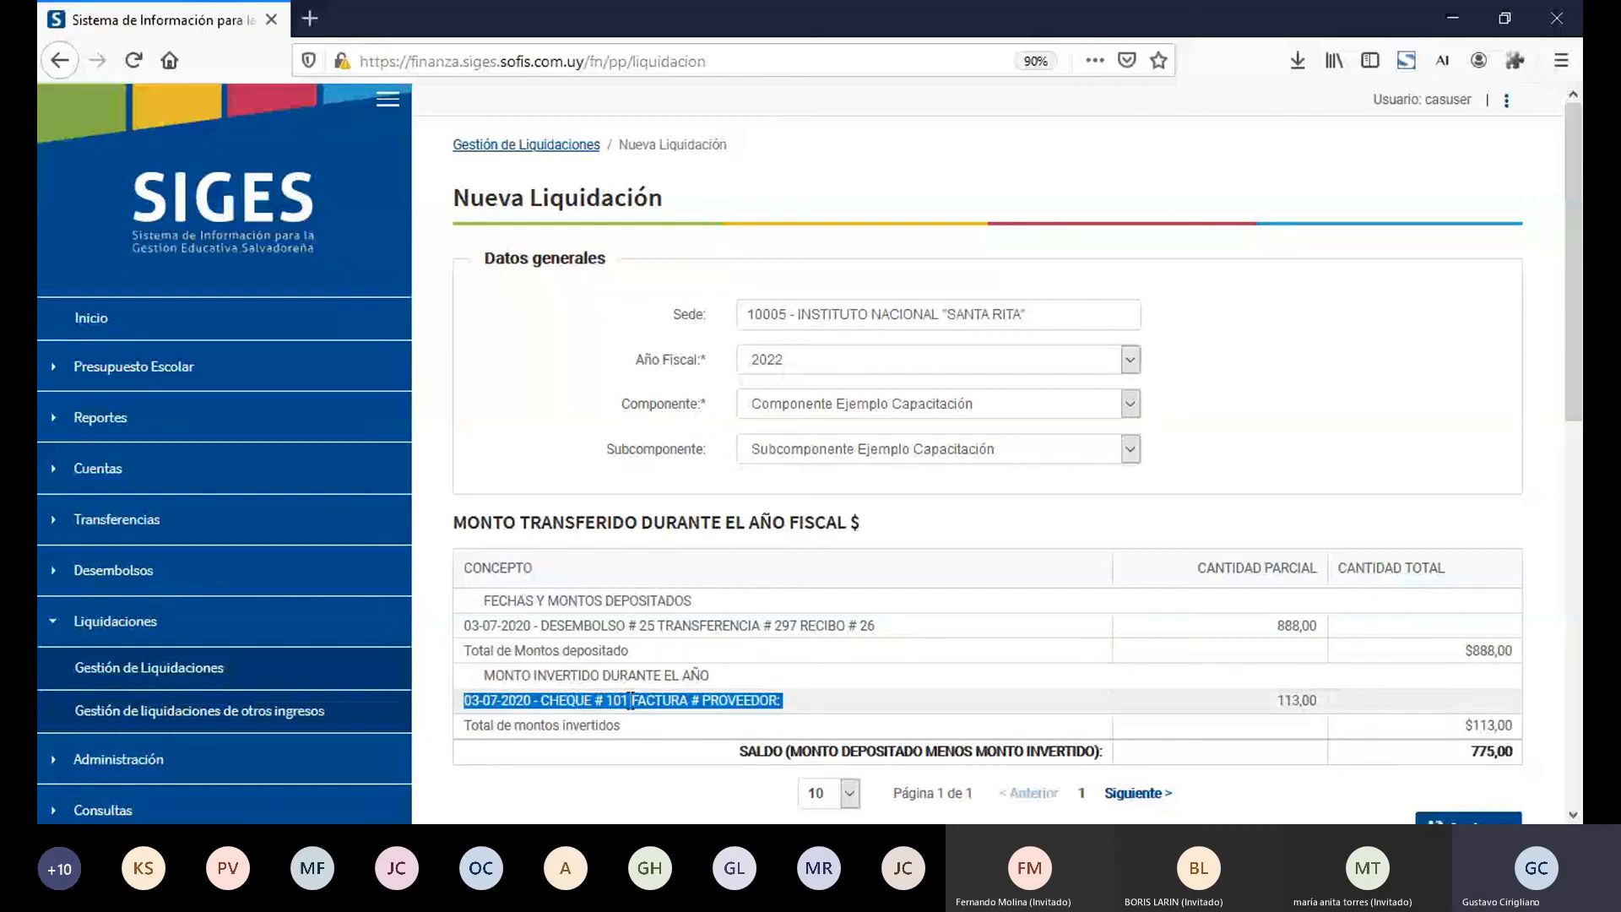
double_click(625, 700)
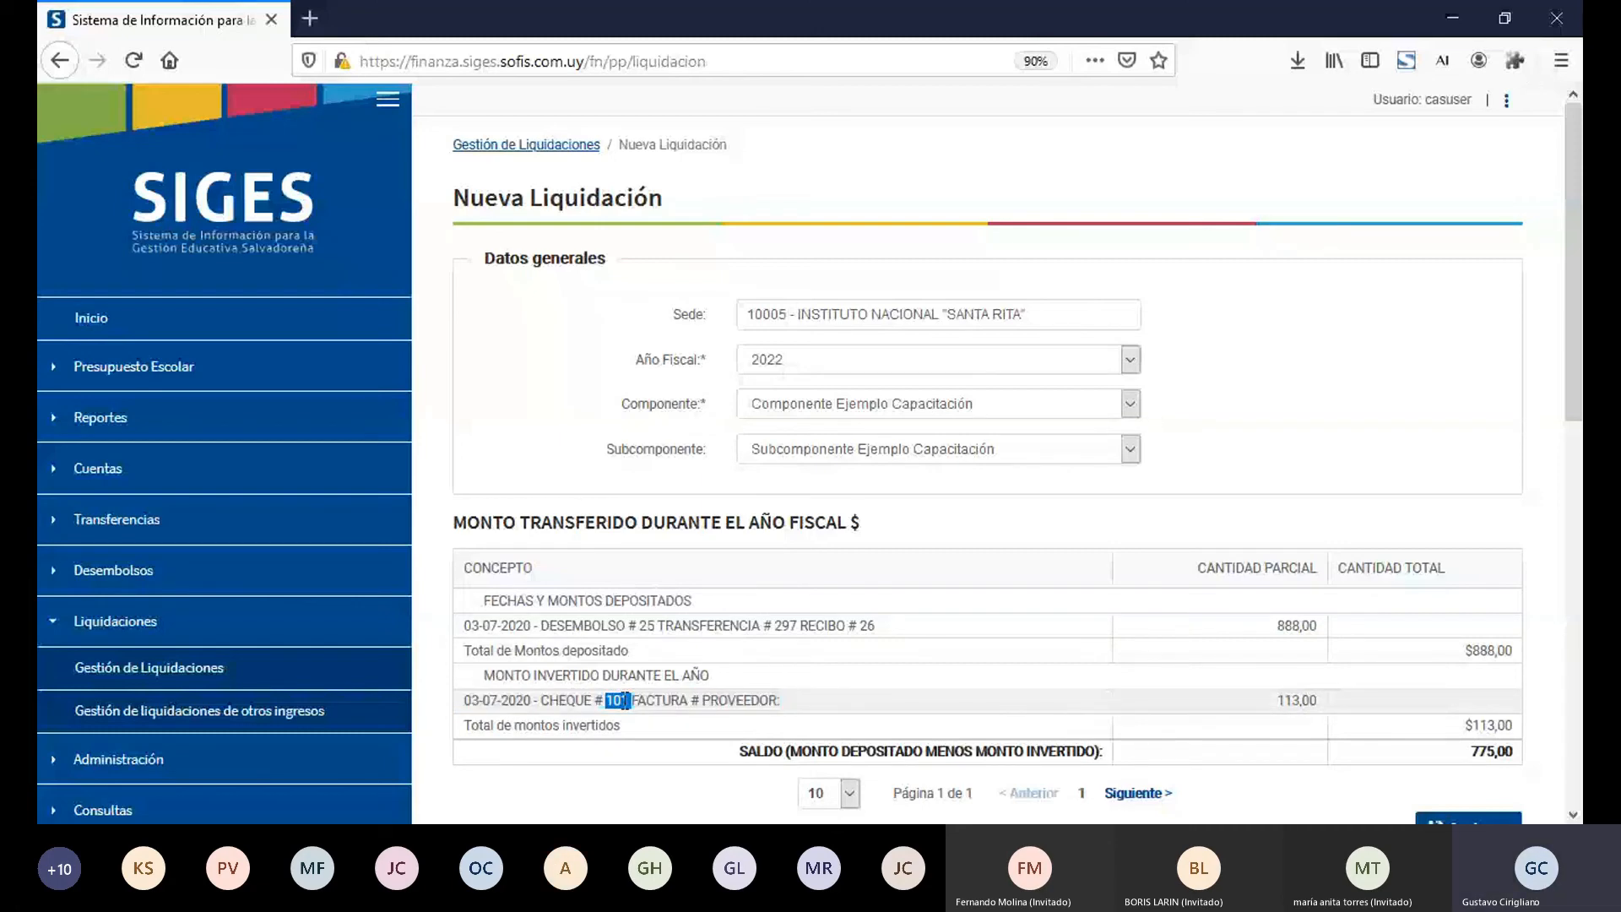
double_click(514, 703)
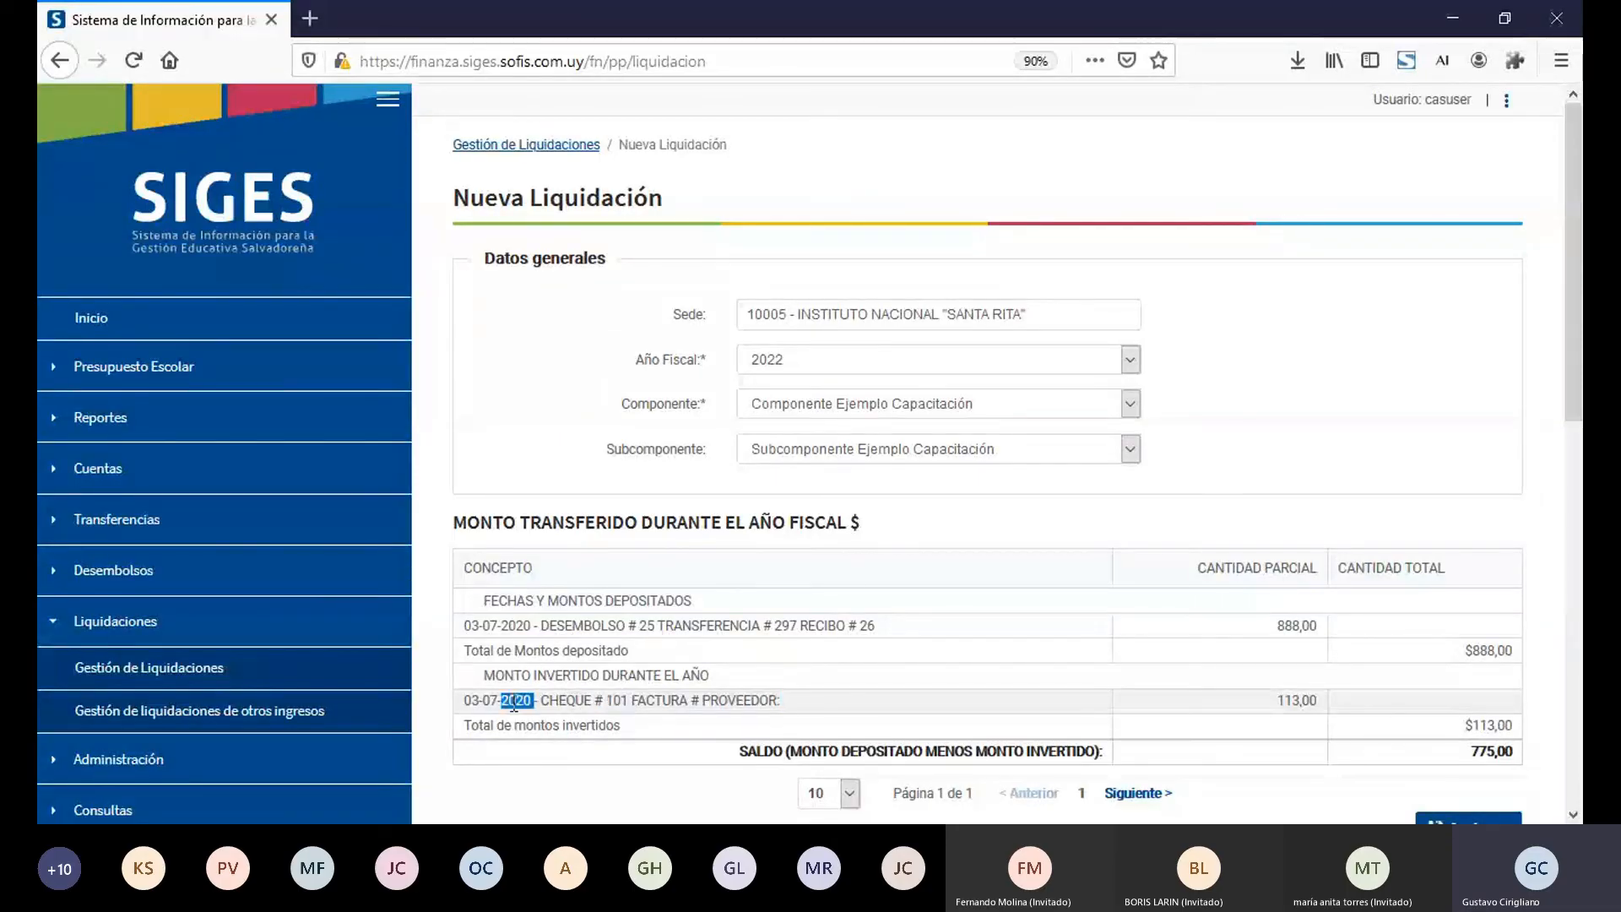
triple_click(514, 703)
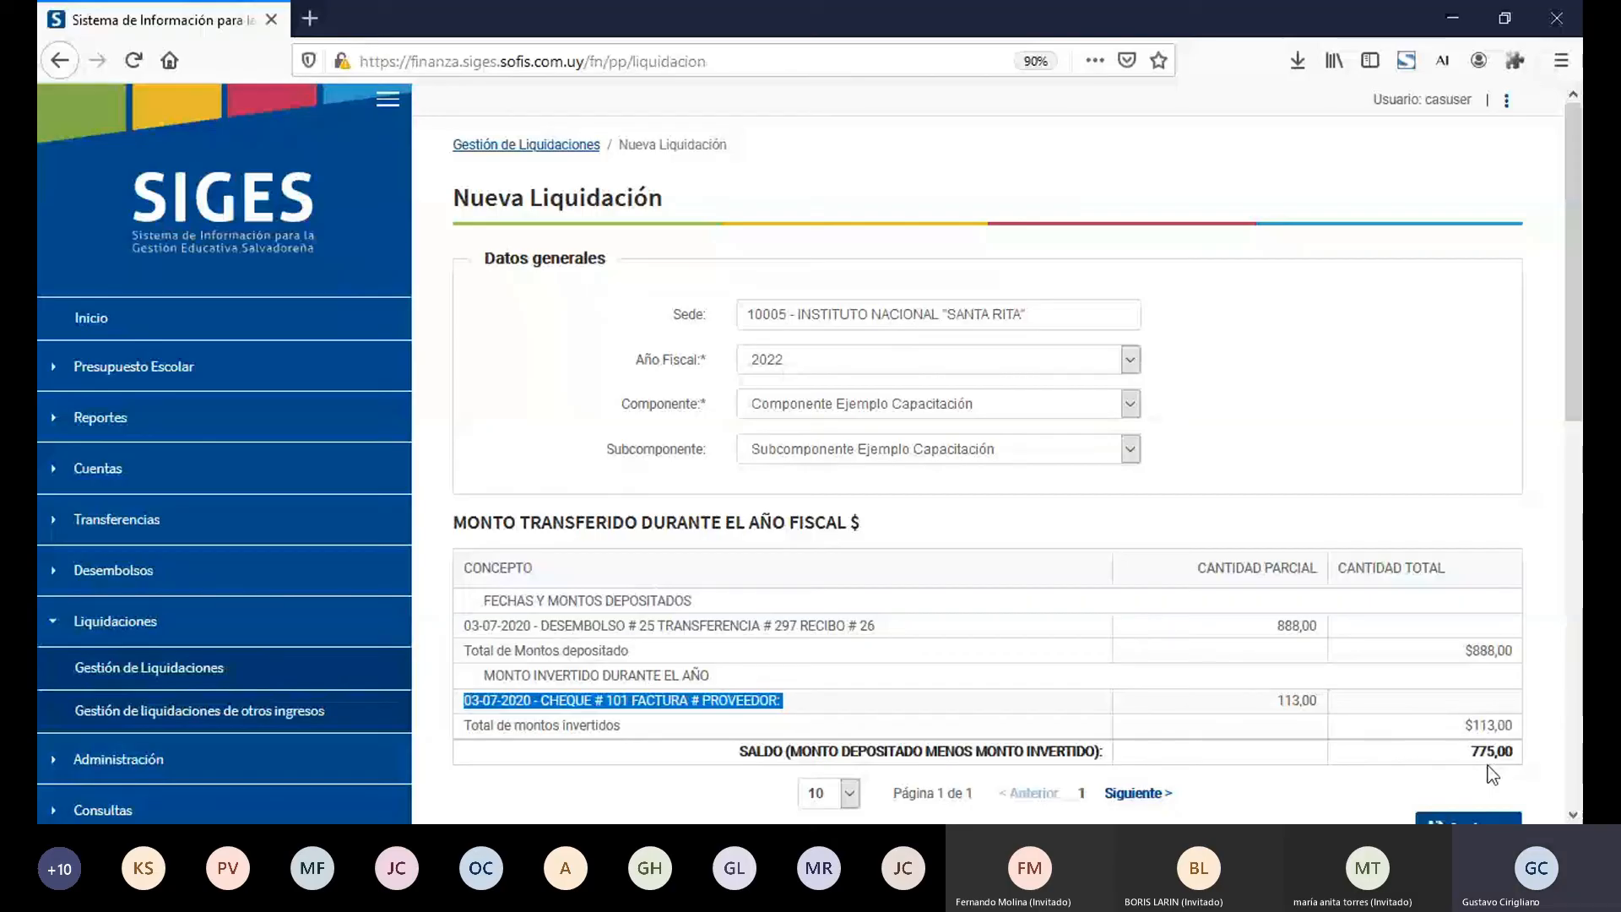
left_click(1572, 815)
left_click(1572, 815)
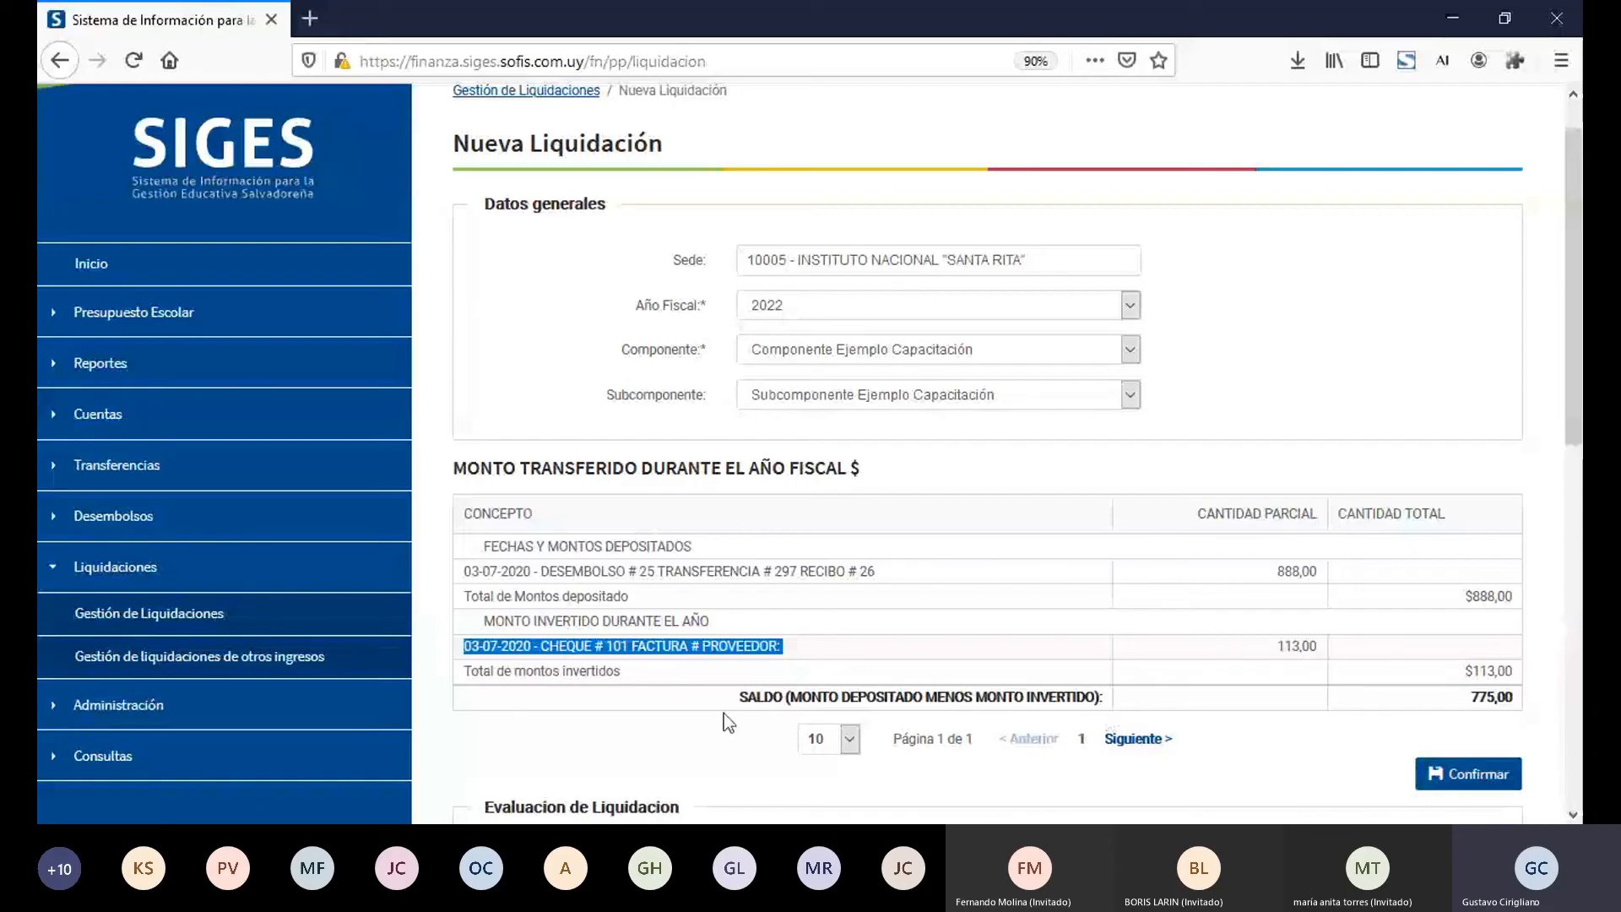
double_click(619, 647)
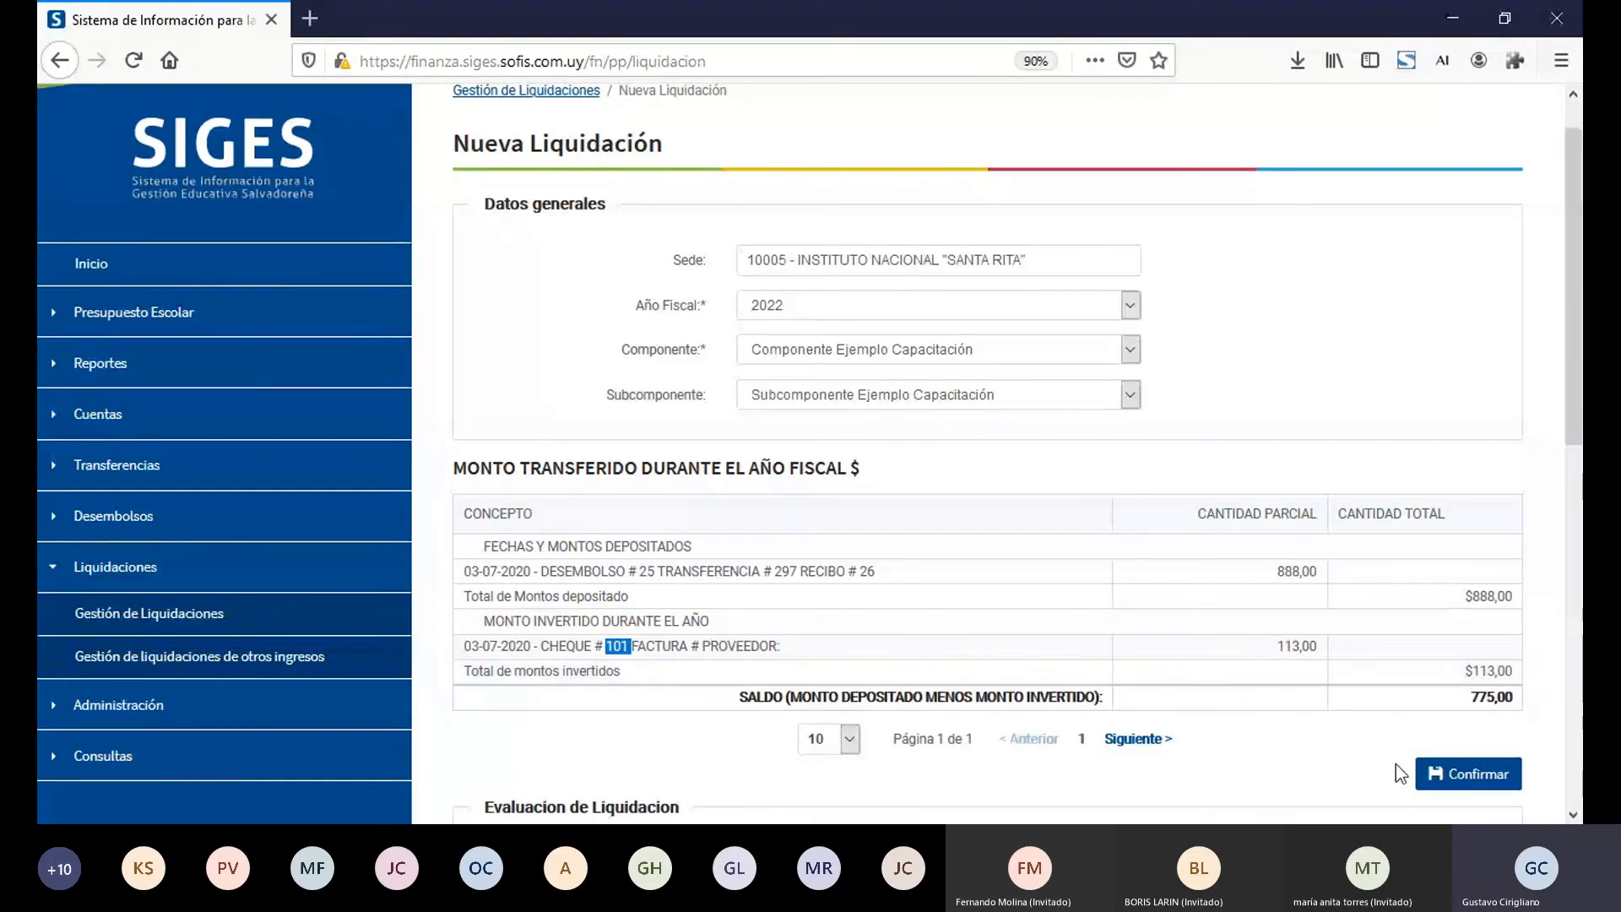
Step: Confirm the liquidación and mark the cheque 101 movement as No Correcto with a Reintegro of 12
left_click(1433, 770)
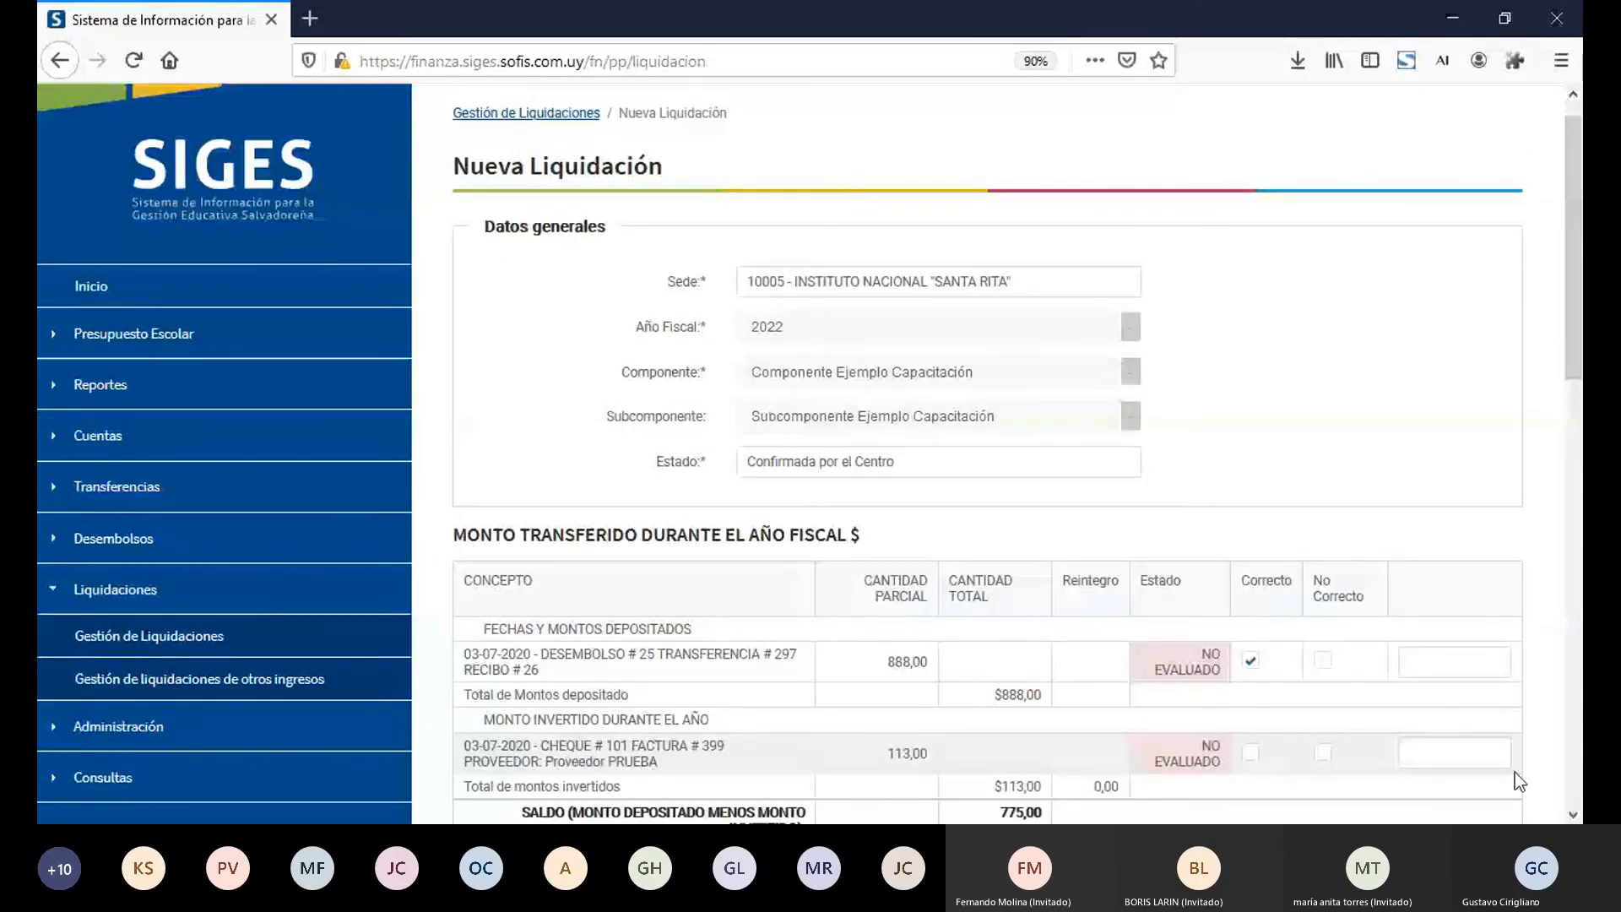
scroll(1300, 656, "down", 2)
left_click(1322, 644)
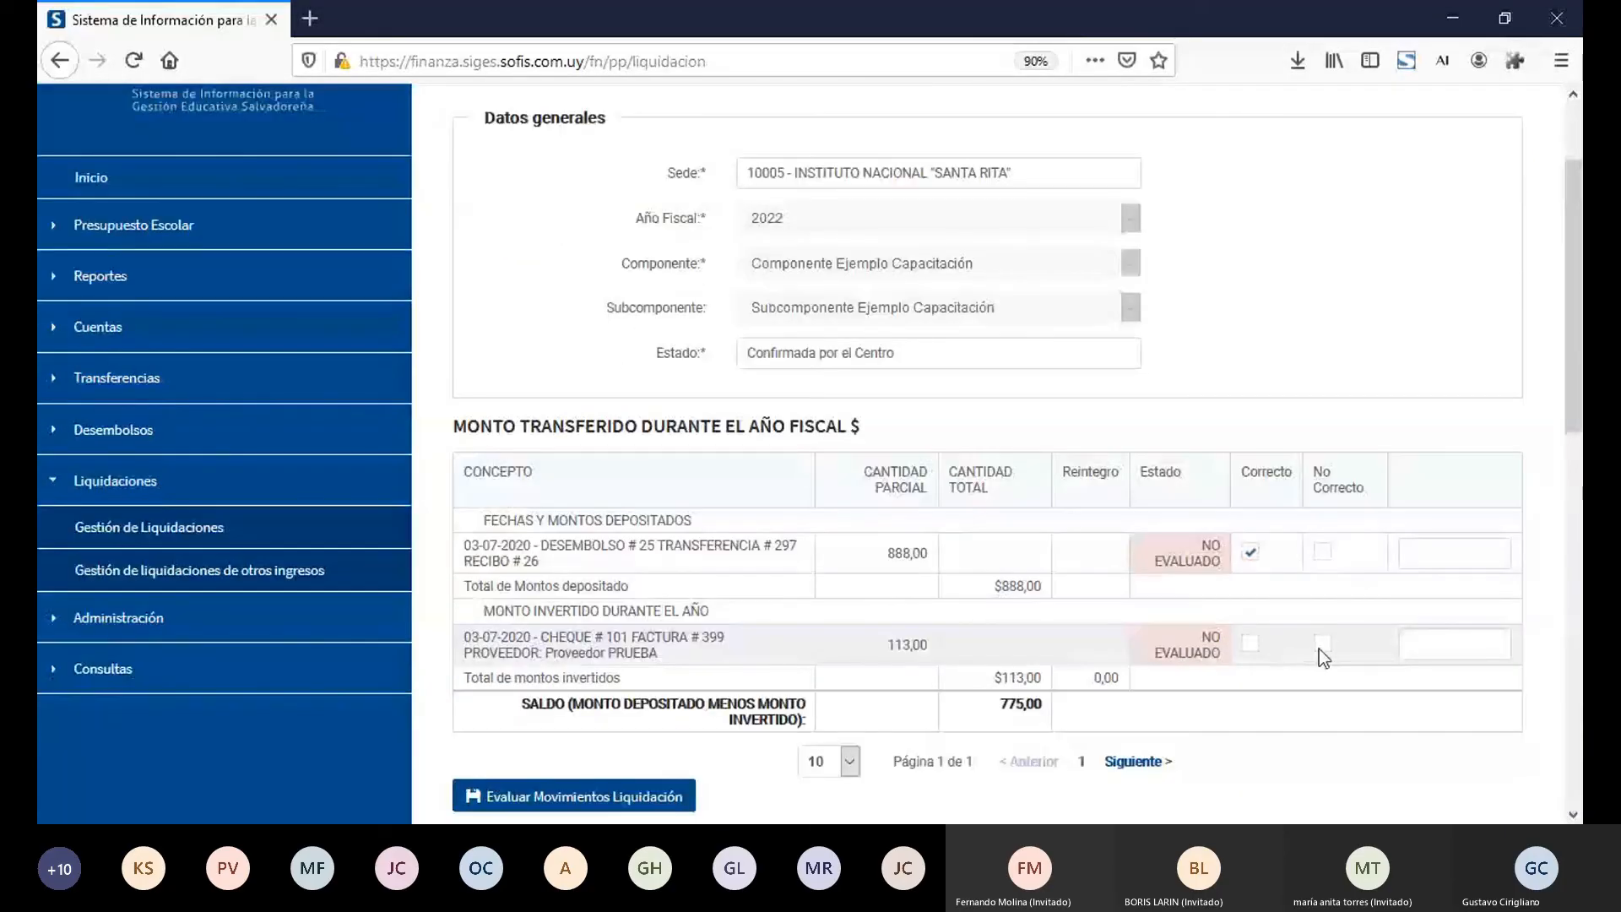
left_click(1421, 647)
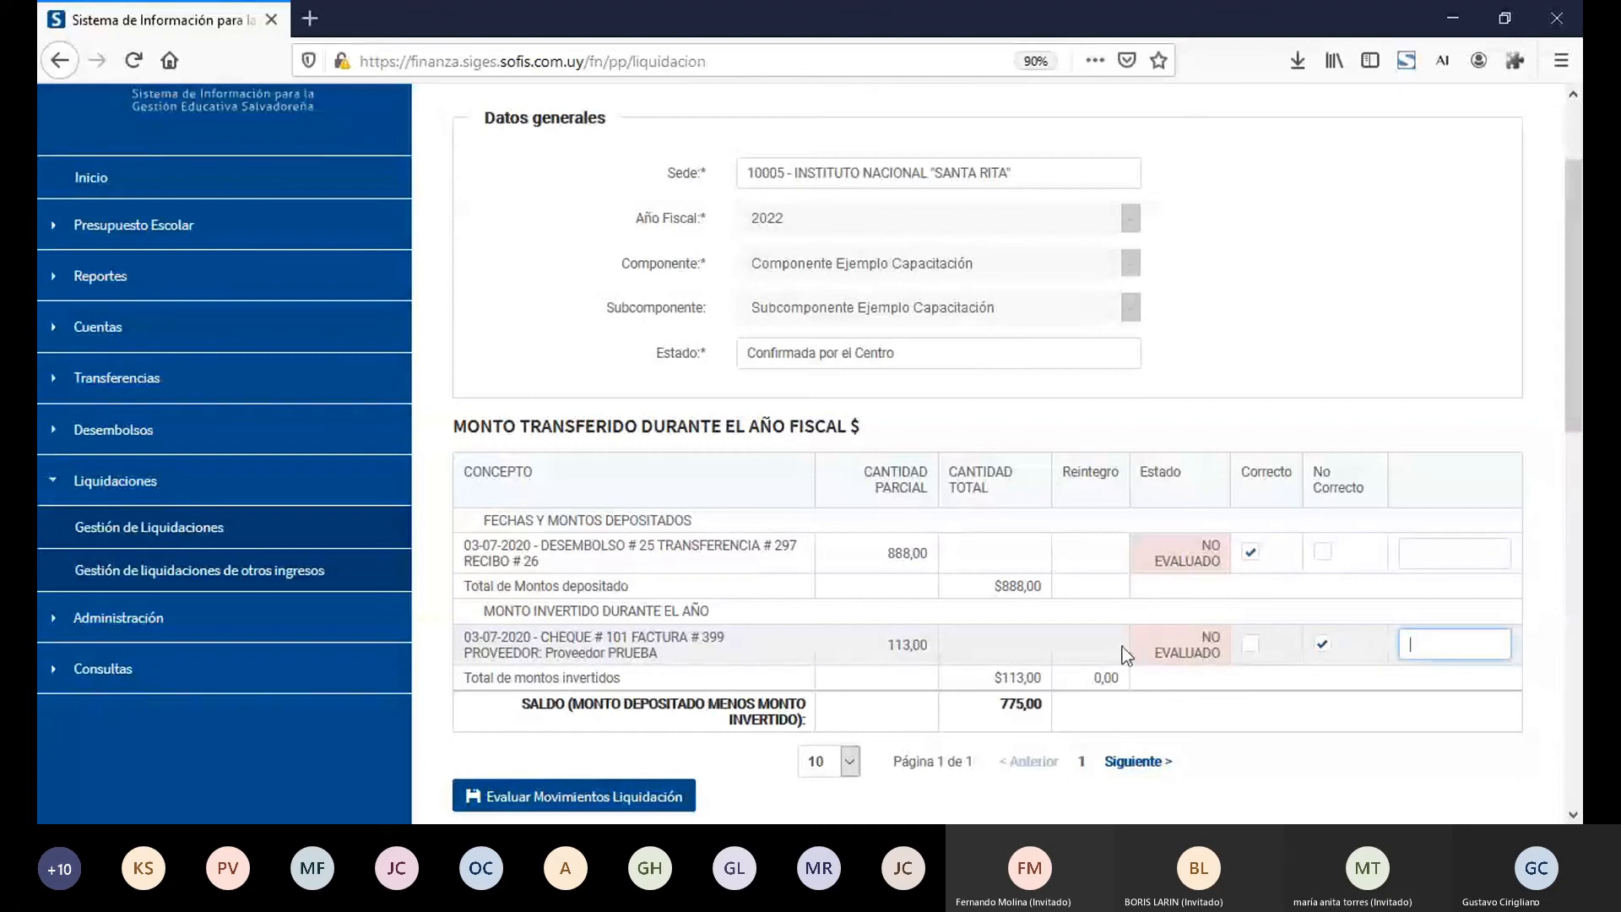
left_click(1079, 640)
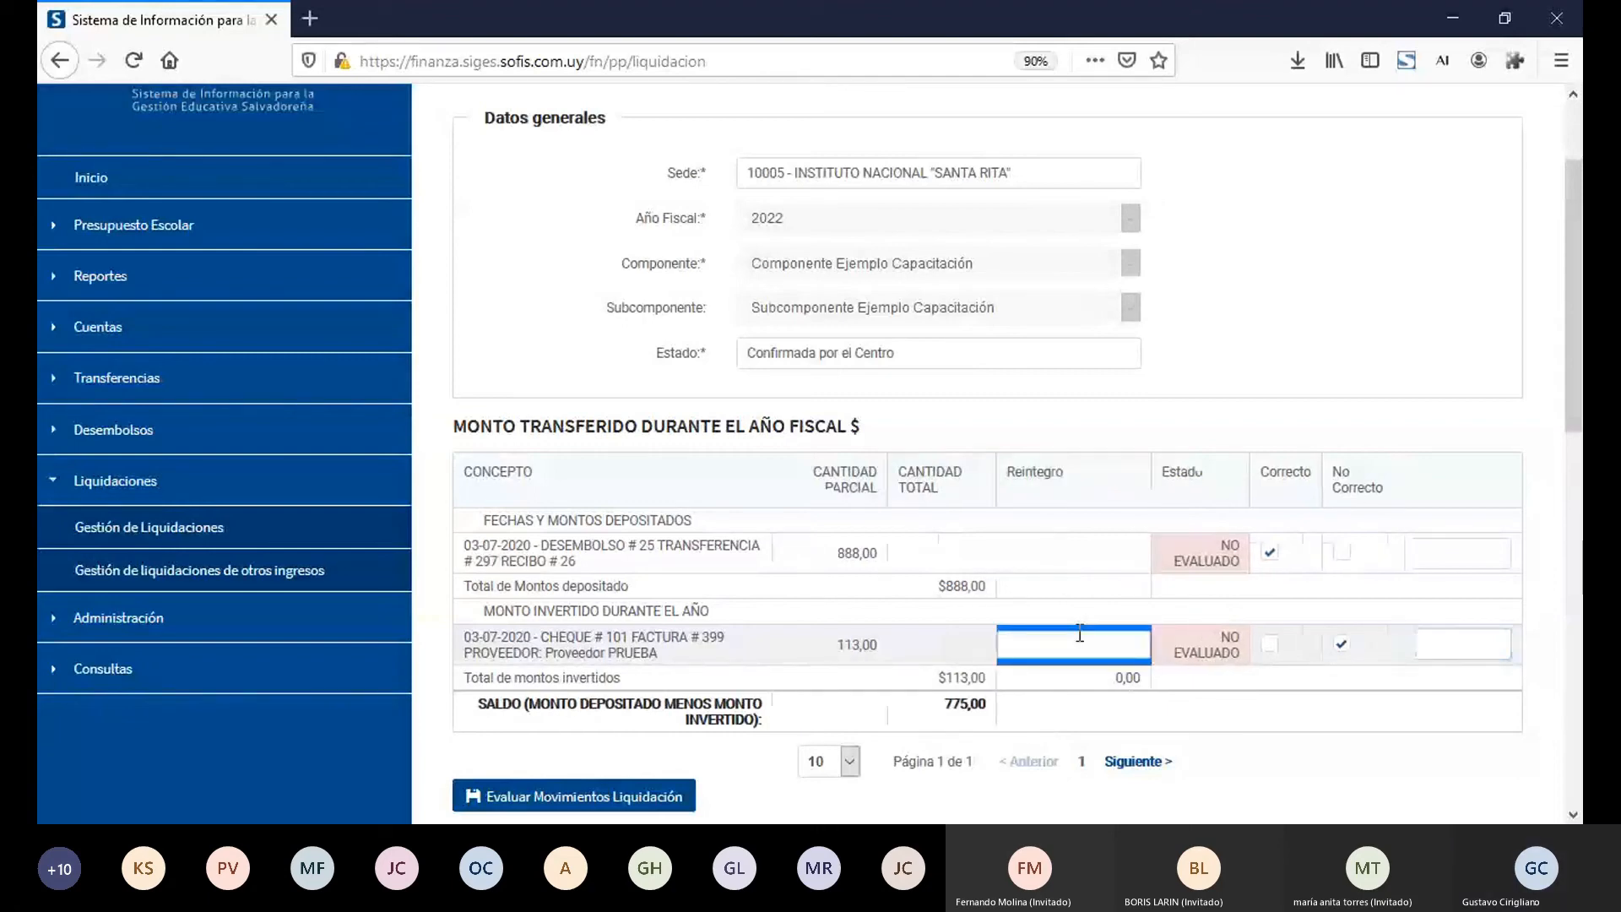
type("12")
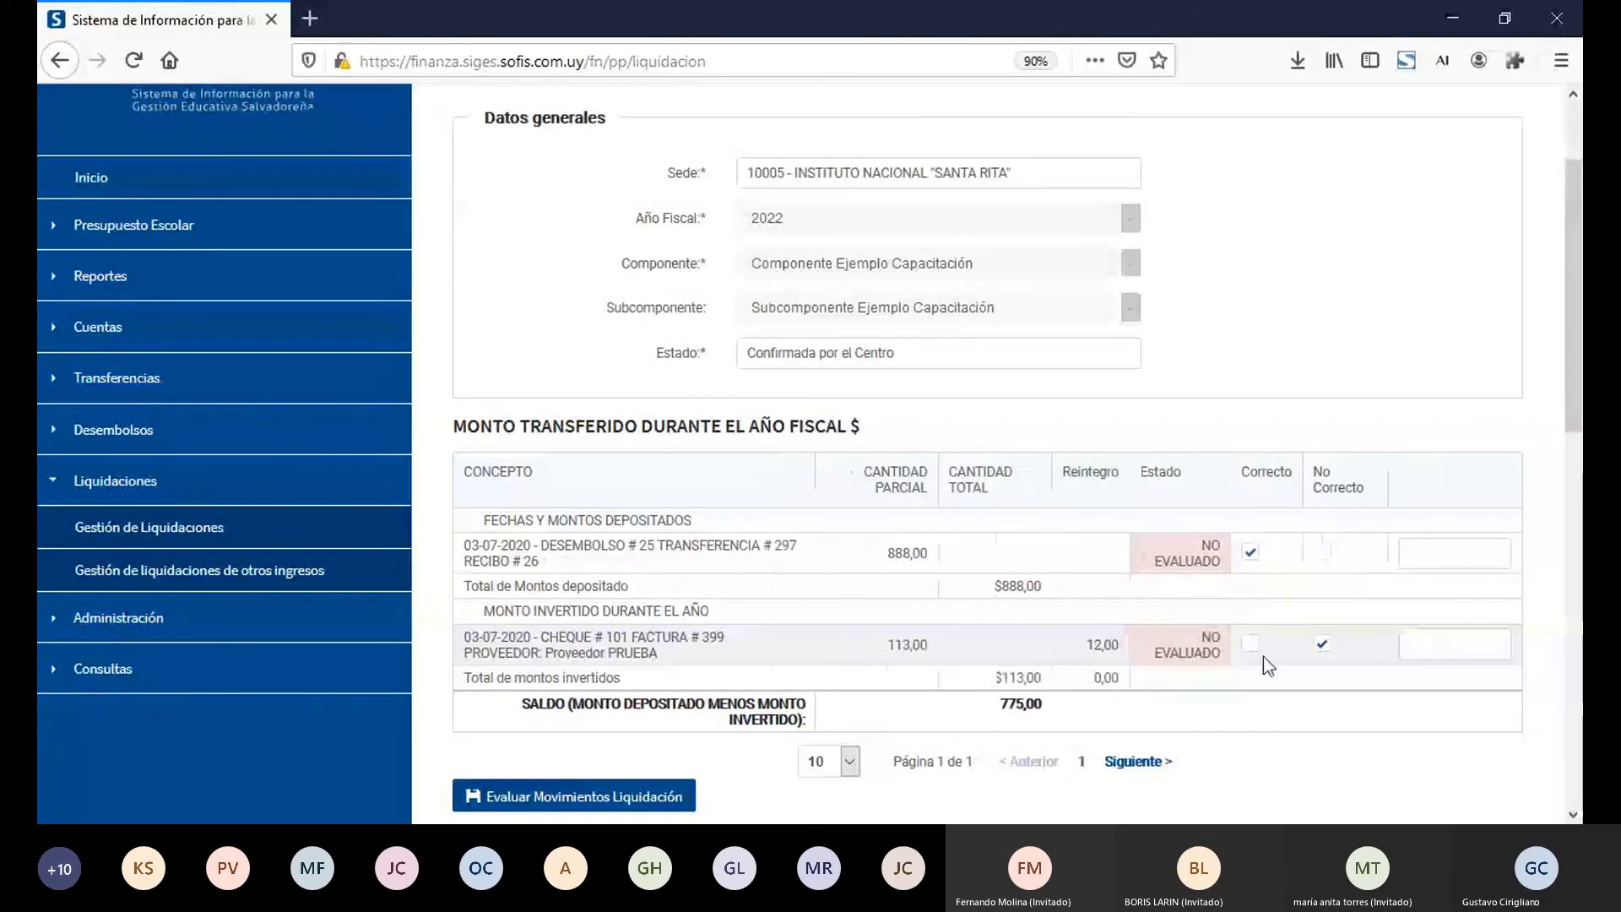
Step: Enter the remark "No corresponden" for the cheque 101 movement and evaluate the liquidación's movements
left_click(1446, 648)
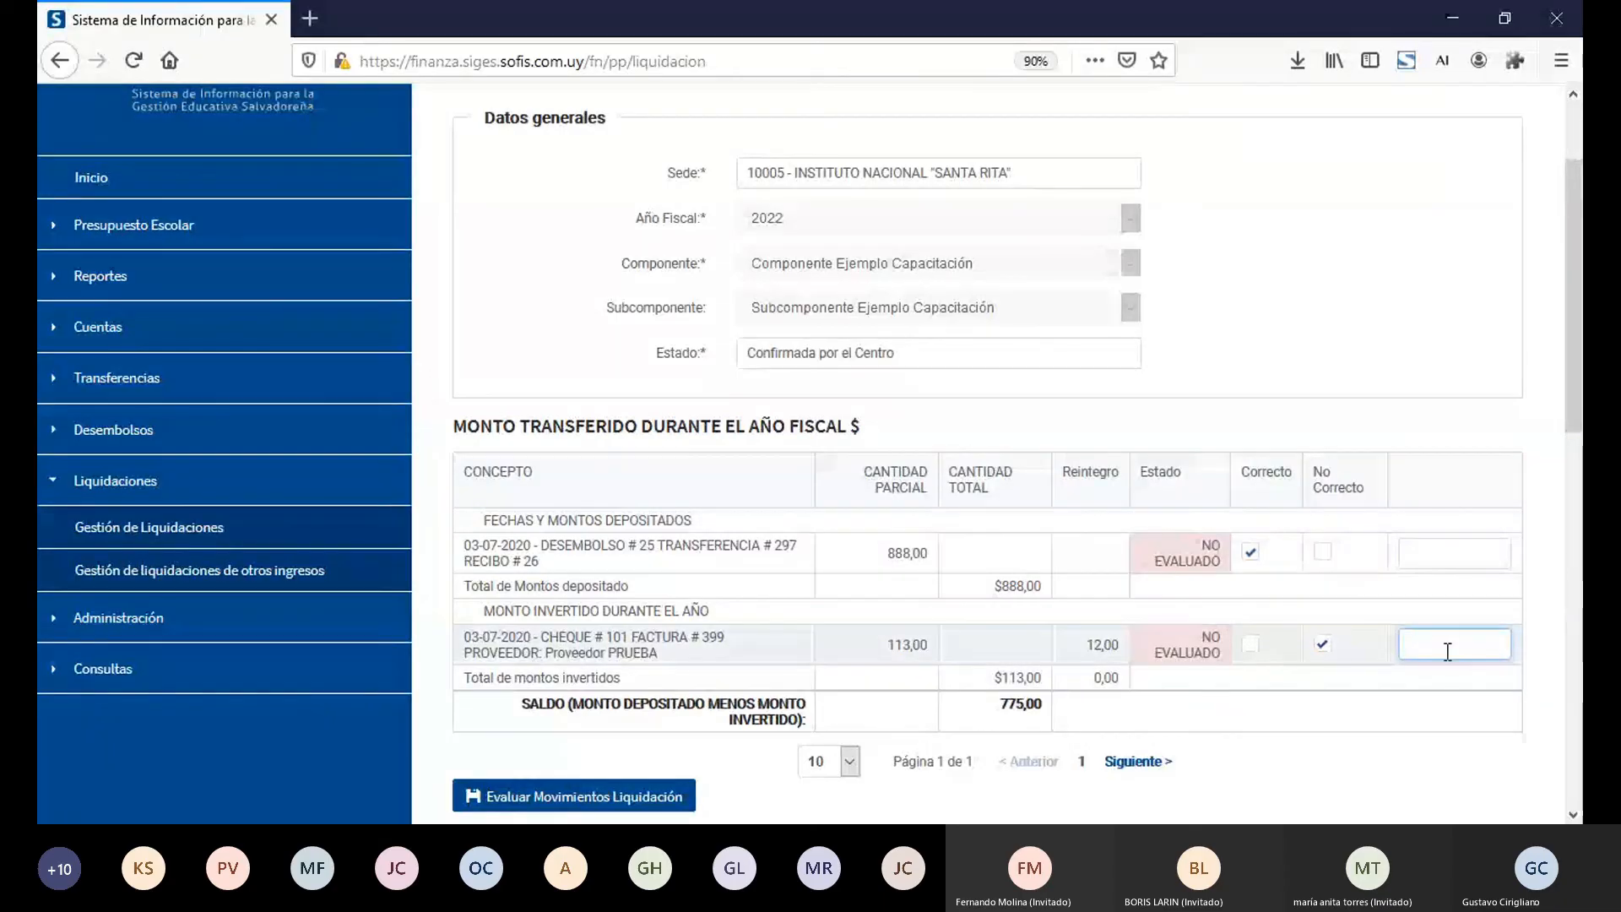
type("No correspond")
type("en")
left_click(648, 805)
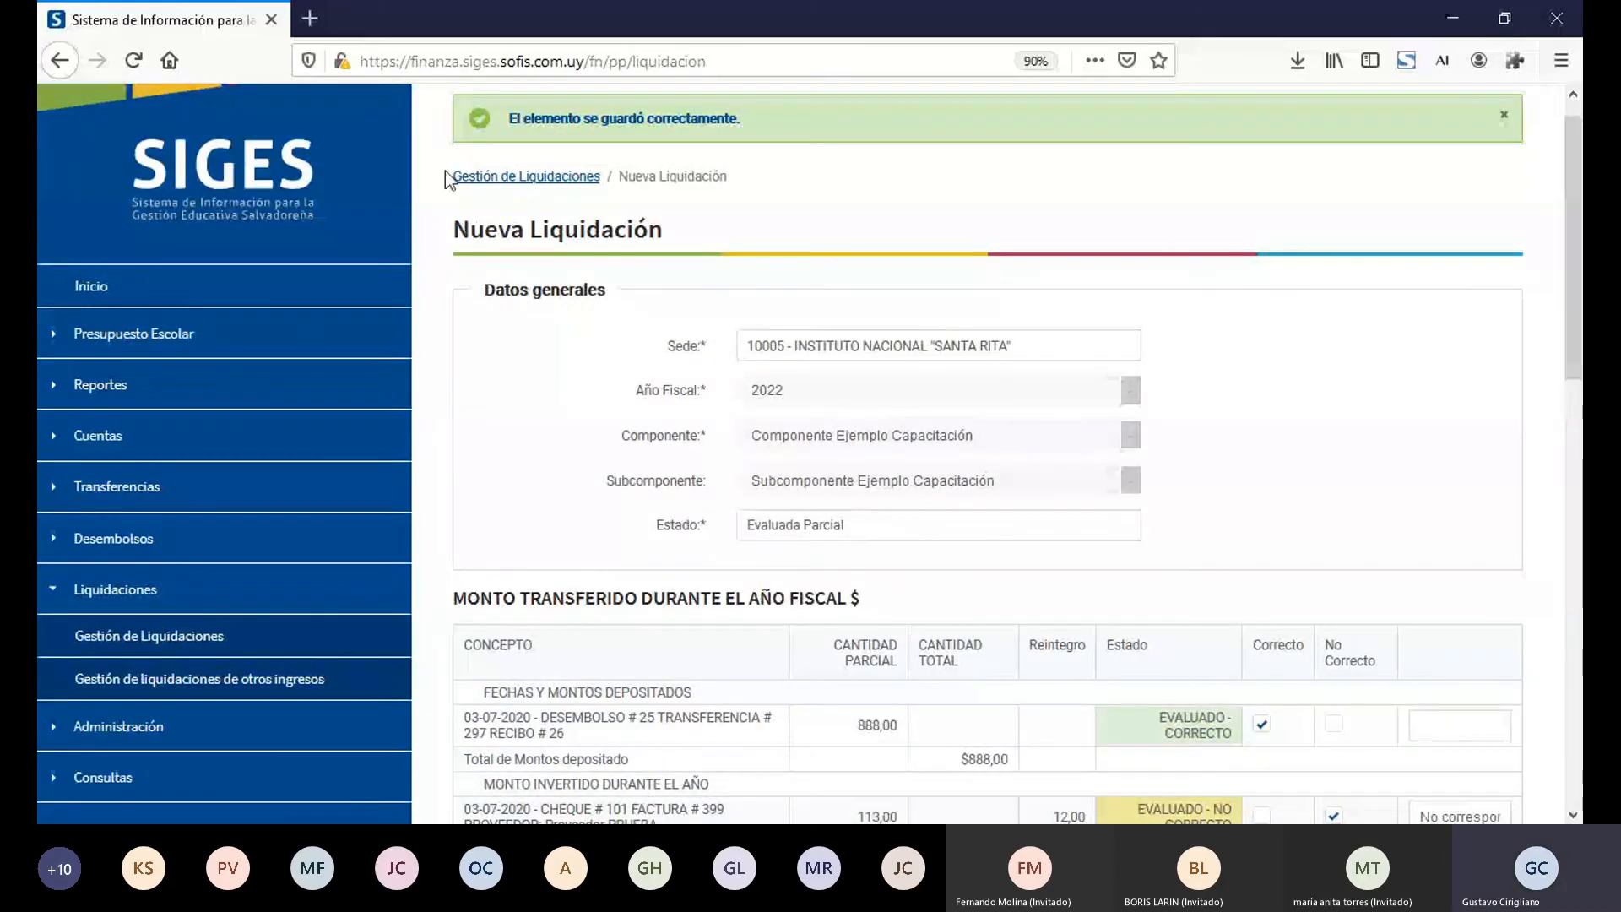
Step: Review the evaluated movements and their remark, plus the Reembolso, Reintegro and Resumen de montos sections of the liquidación
scroll(1573, 815, "down", 3)
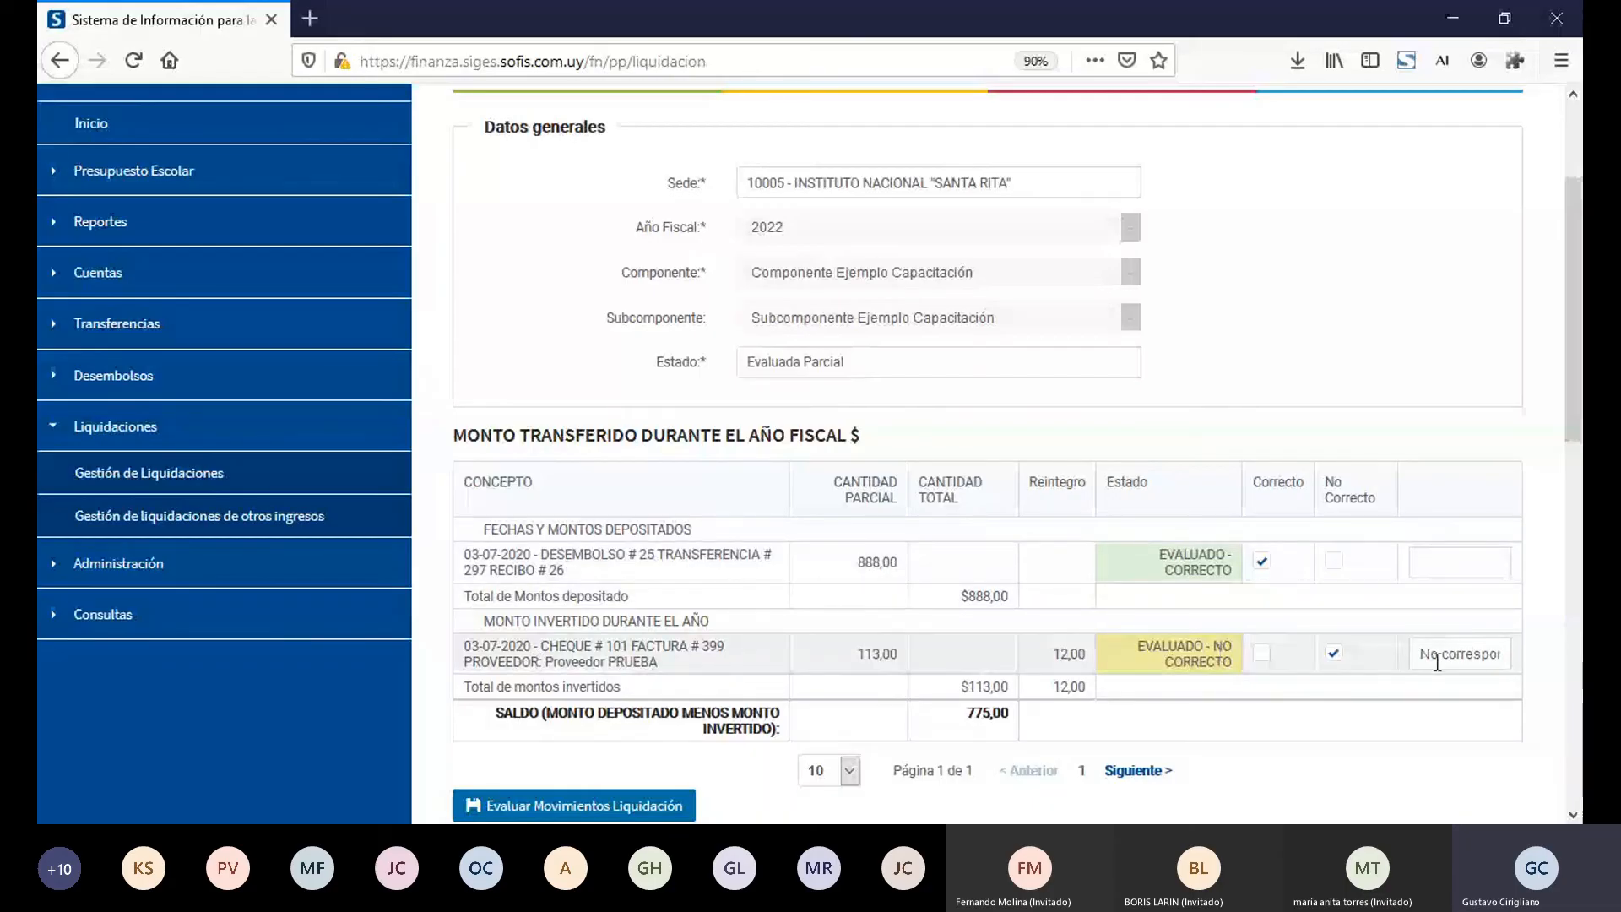
triple_click(1475, 664)
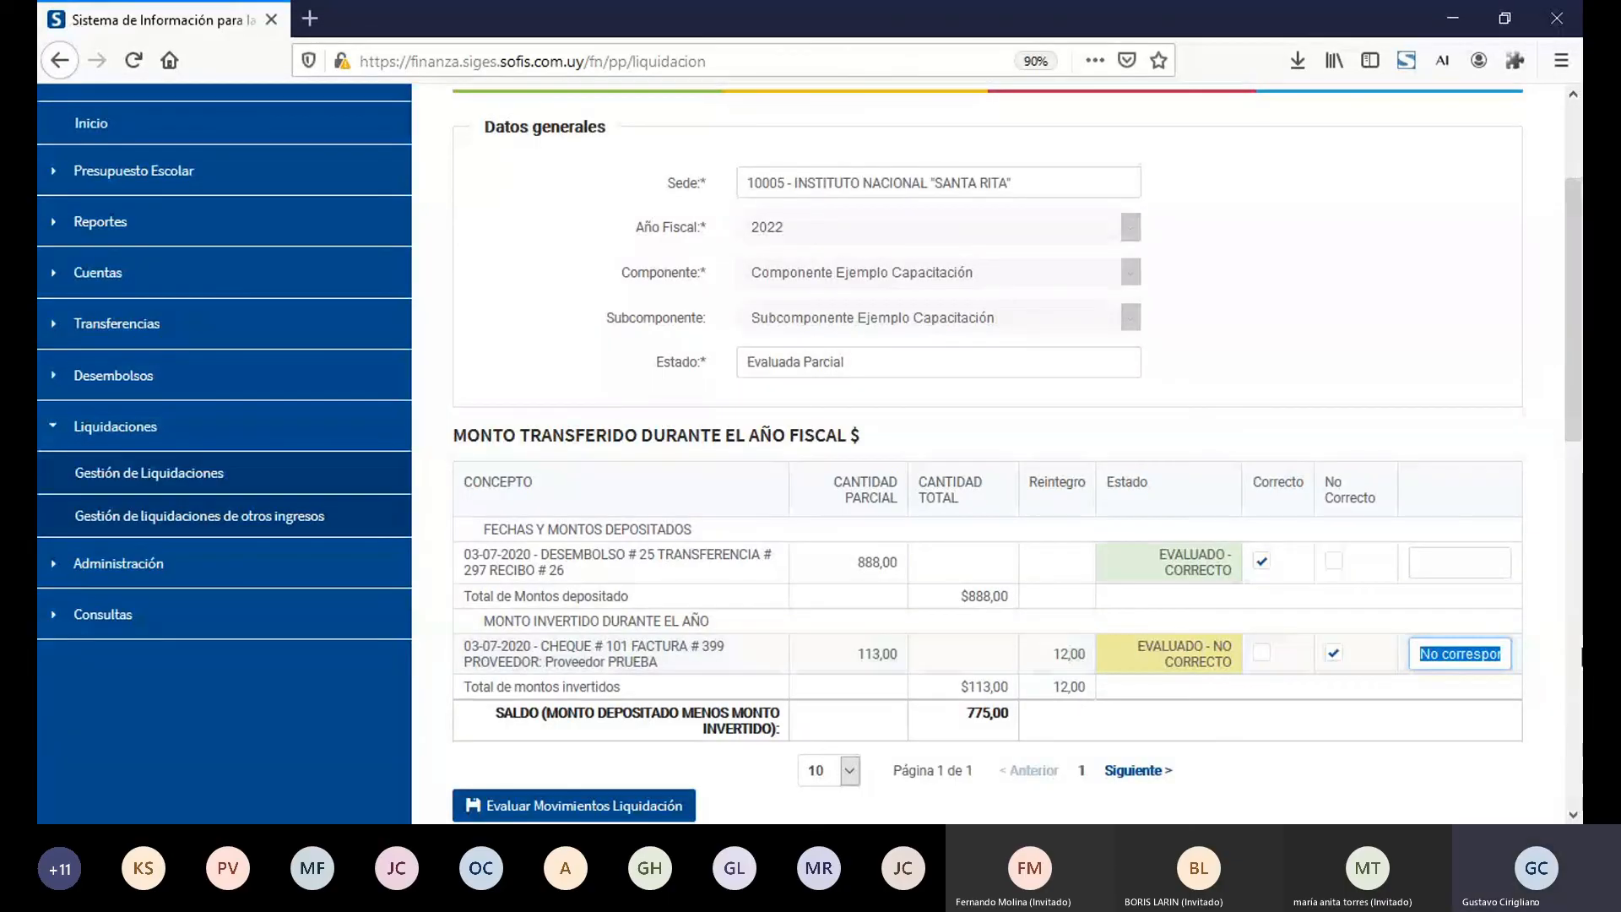
left_click(1570, 669)
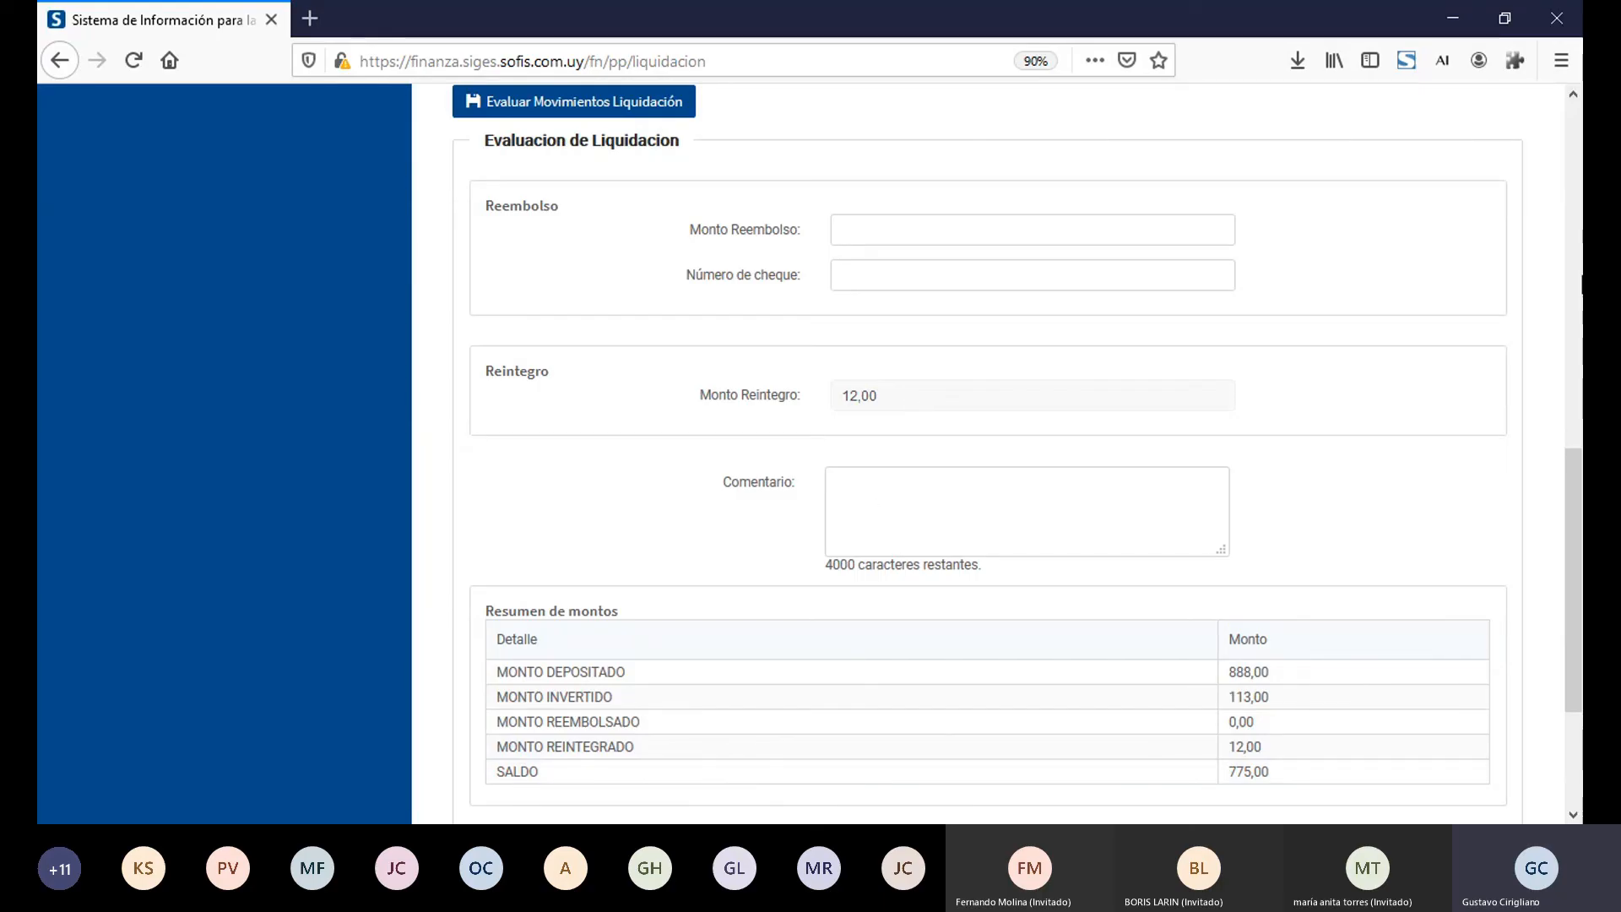
left_click(1577, 168)
left_click(1576, 167)
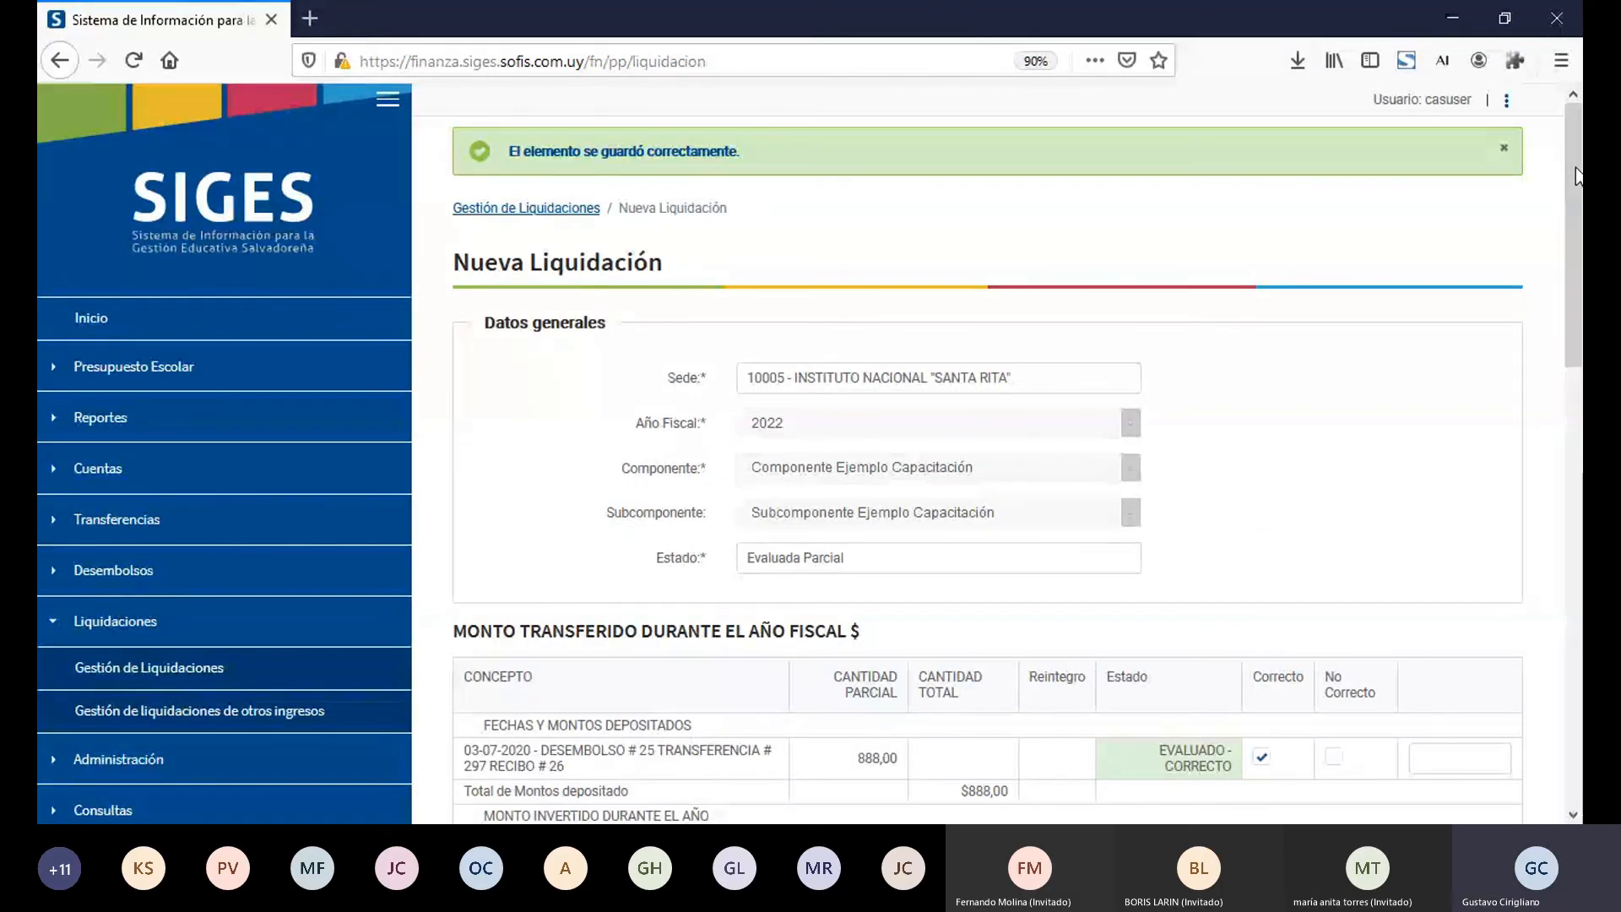
Step: Start a new liquidación de otros ingresos for sede 10005 - INSTITUTO NACIONAL "SANTA RITA" with Año Fiscal 2022
left_click(269, 720)
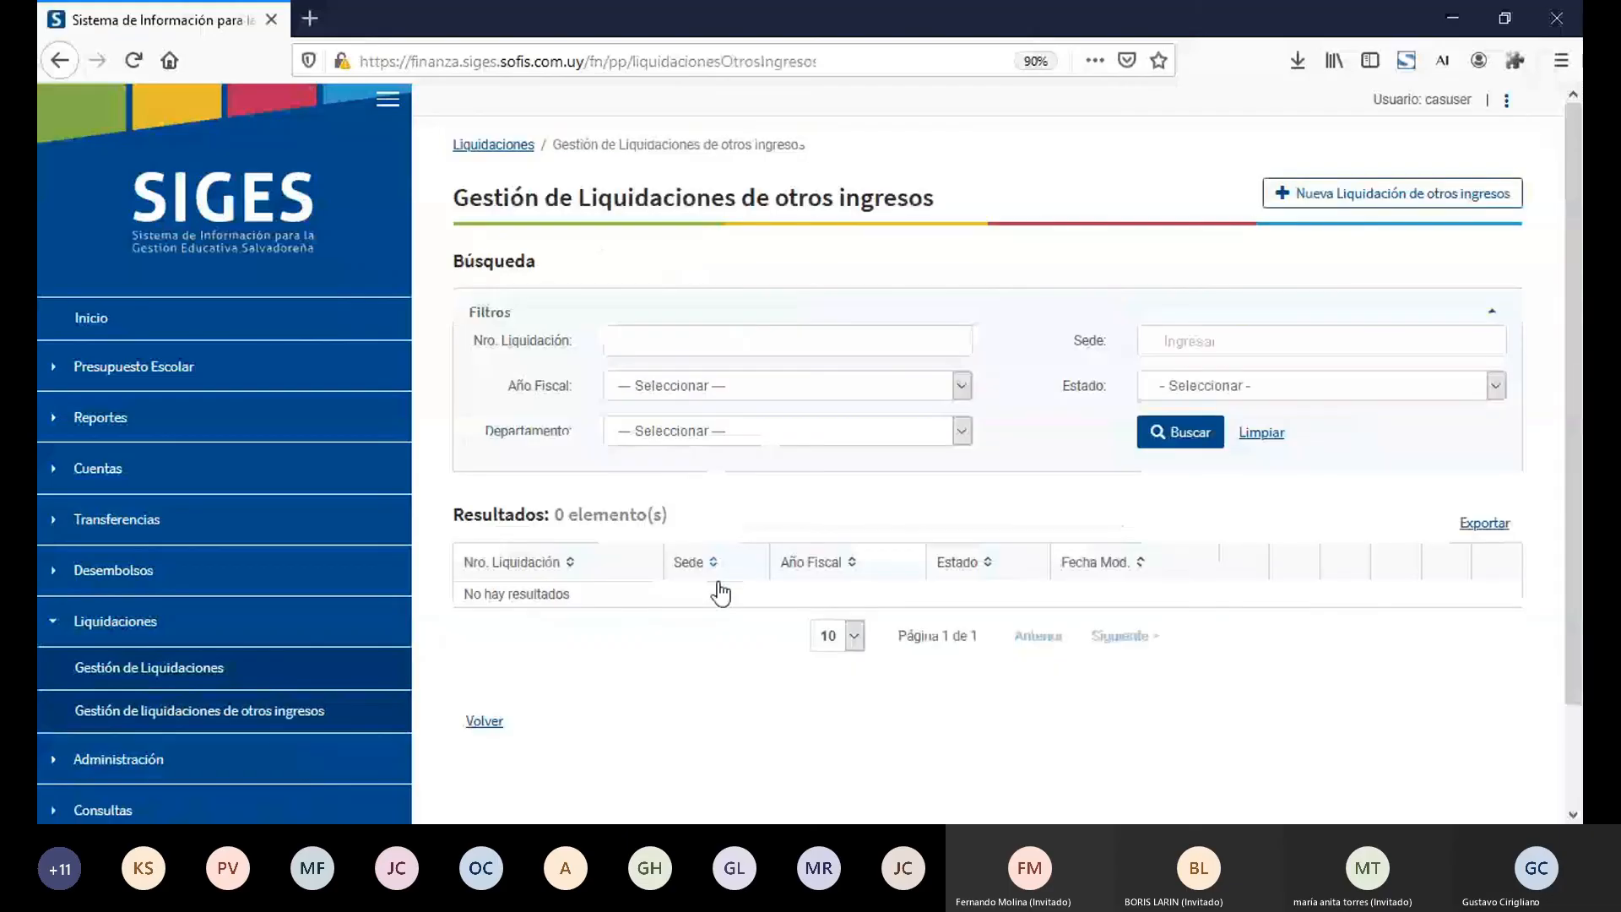
left_click(1323, 206)
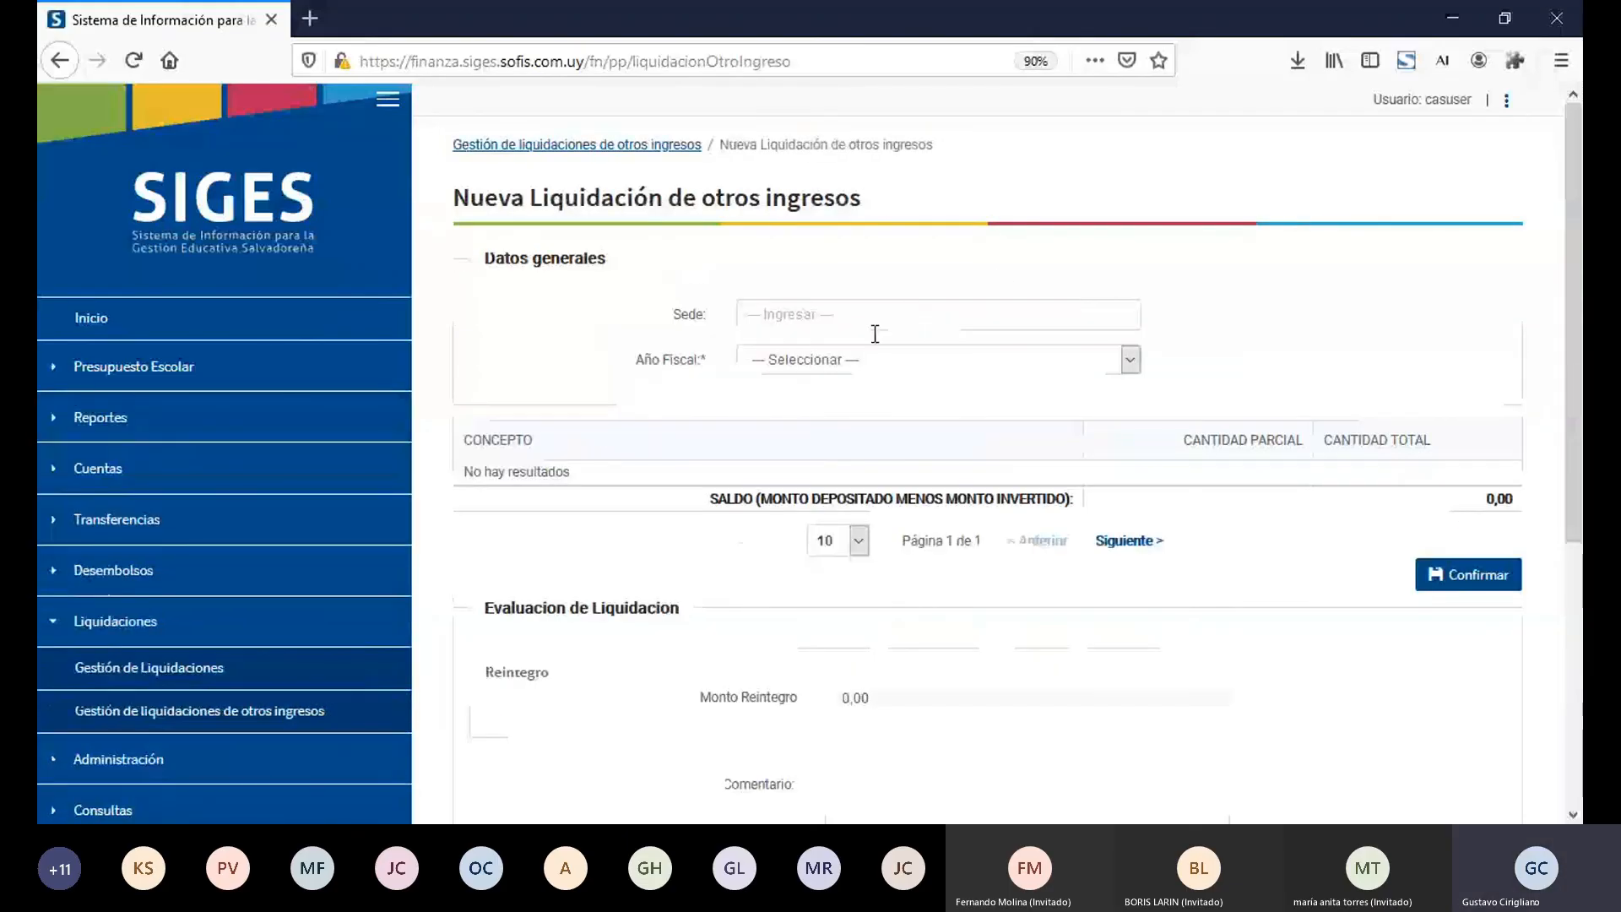
left_click(848, 319)
type("10005")
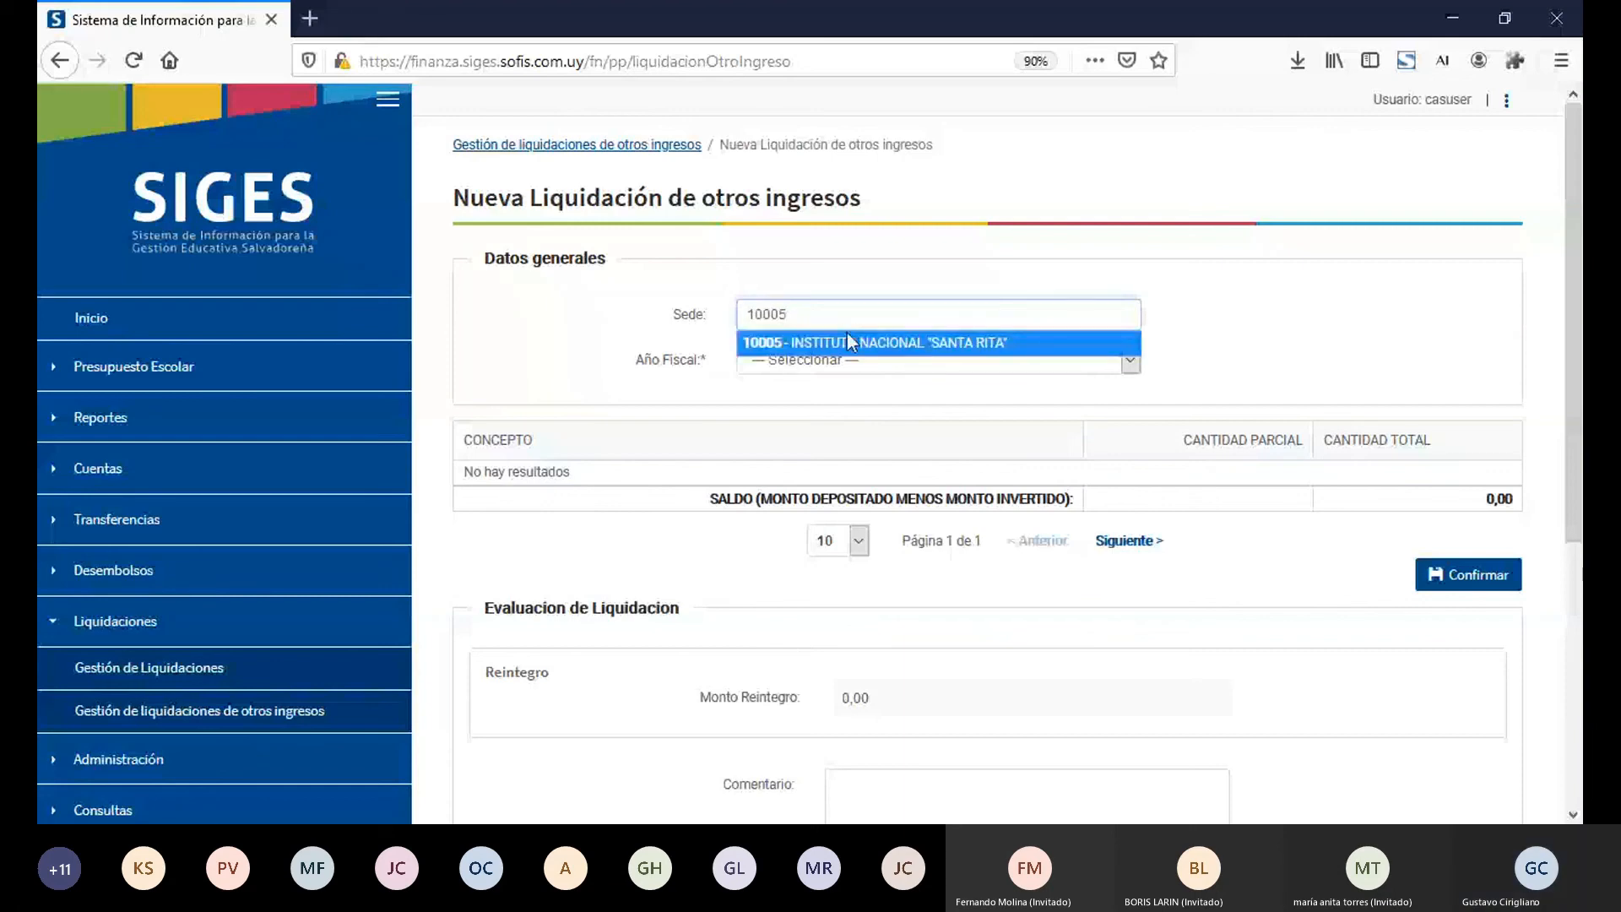
left_click(848, 342)
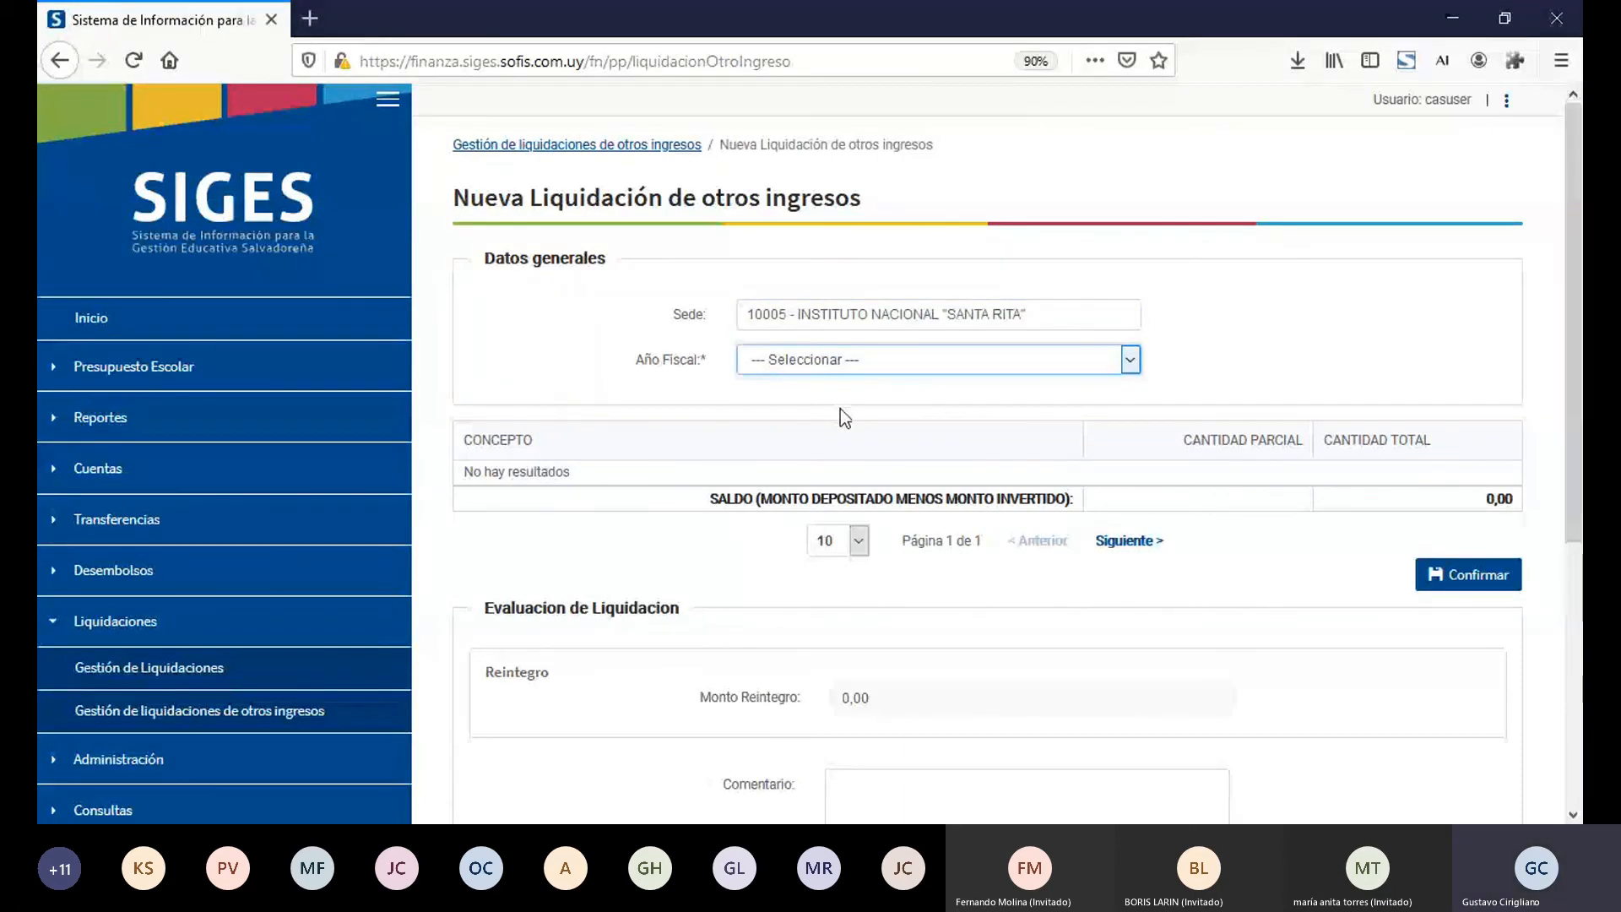
key("Down")
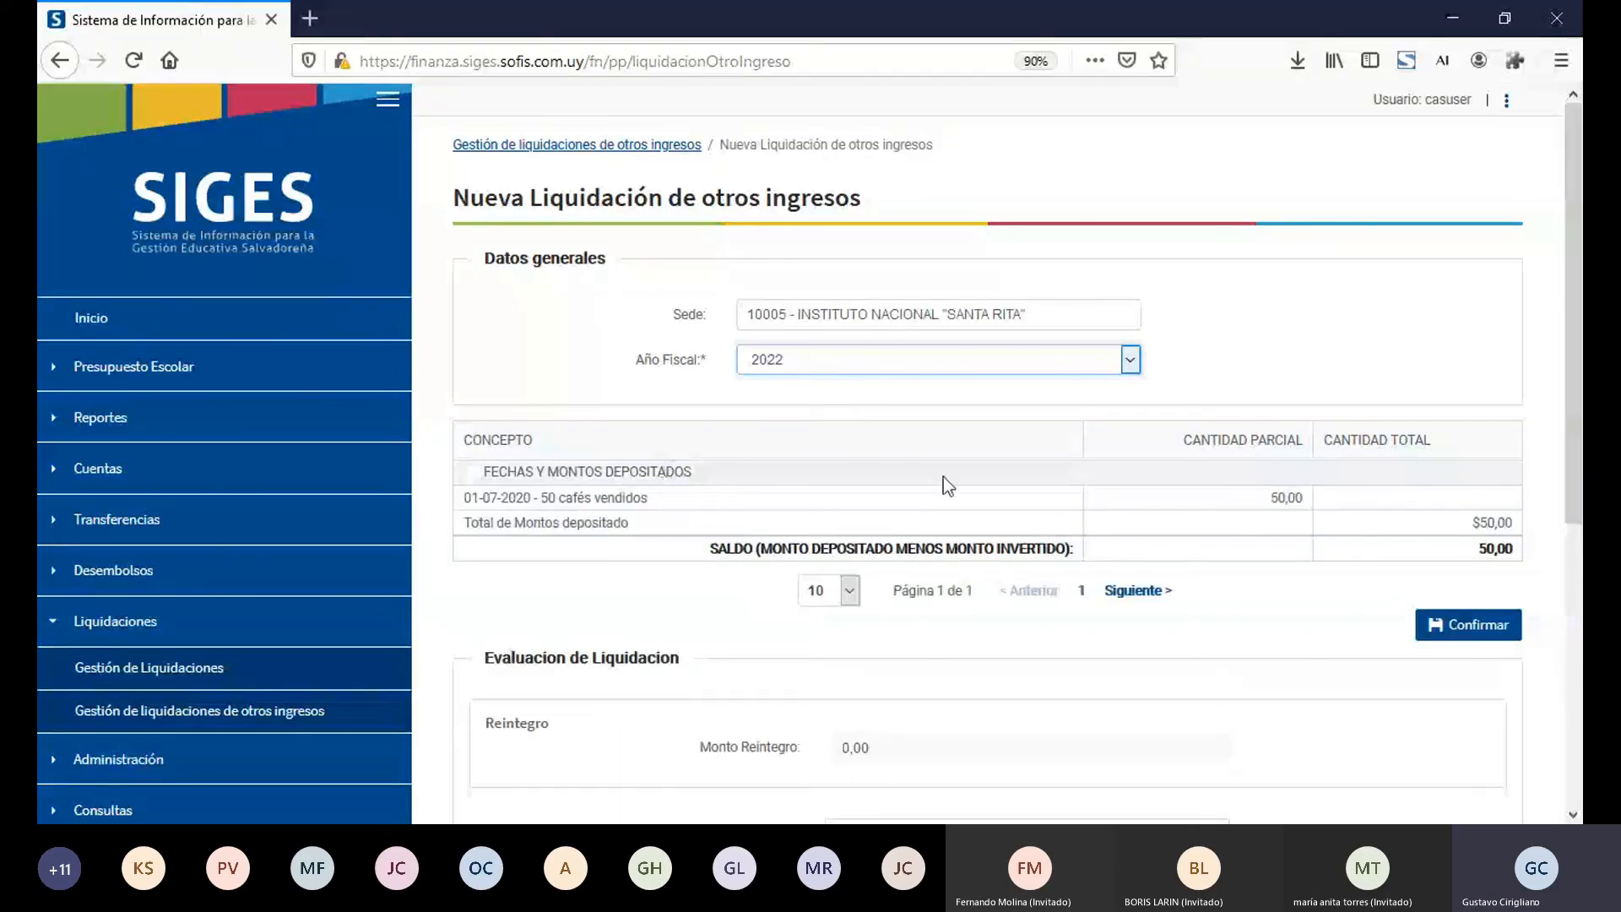
Step: Examine the partial amount deposited for the cafés vendidos and the resulting Saldo in the liquidación de otros ingresos
left_click(1277, 498)
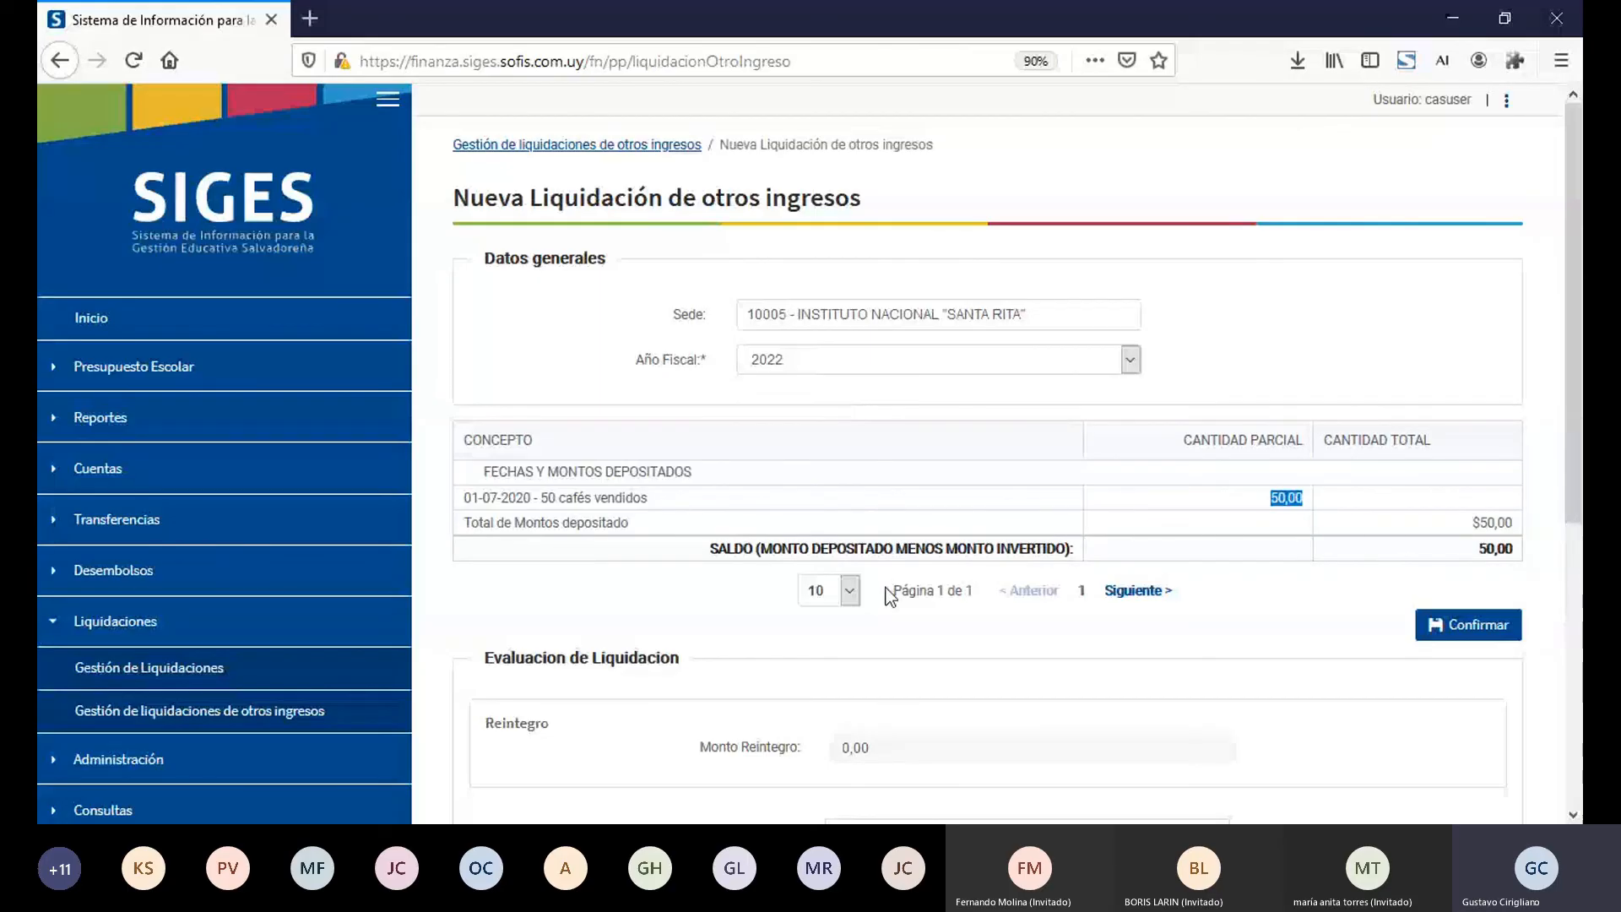
double_click(1476, 544)
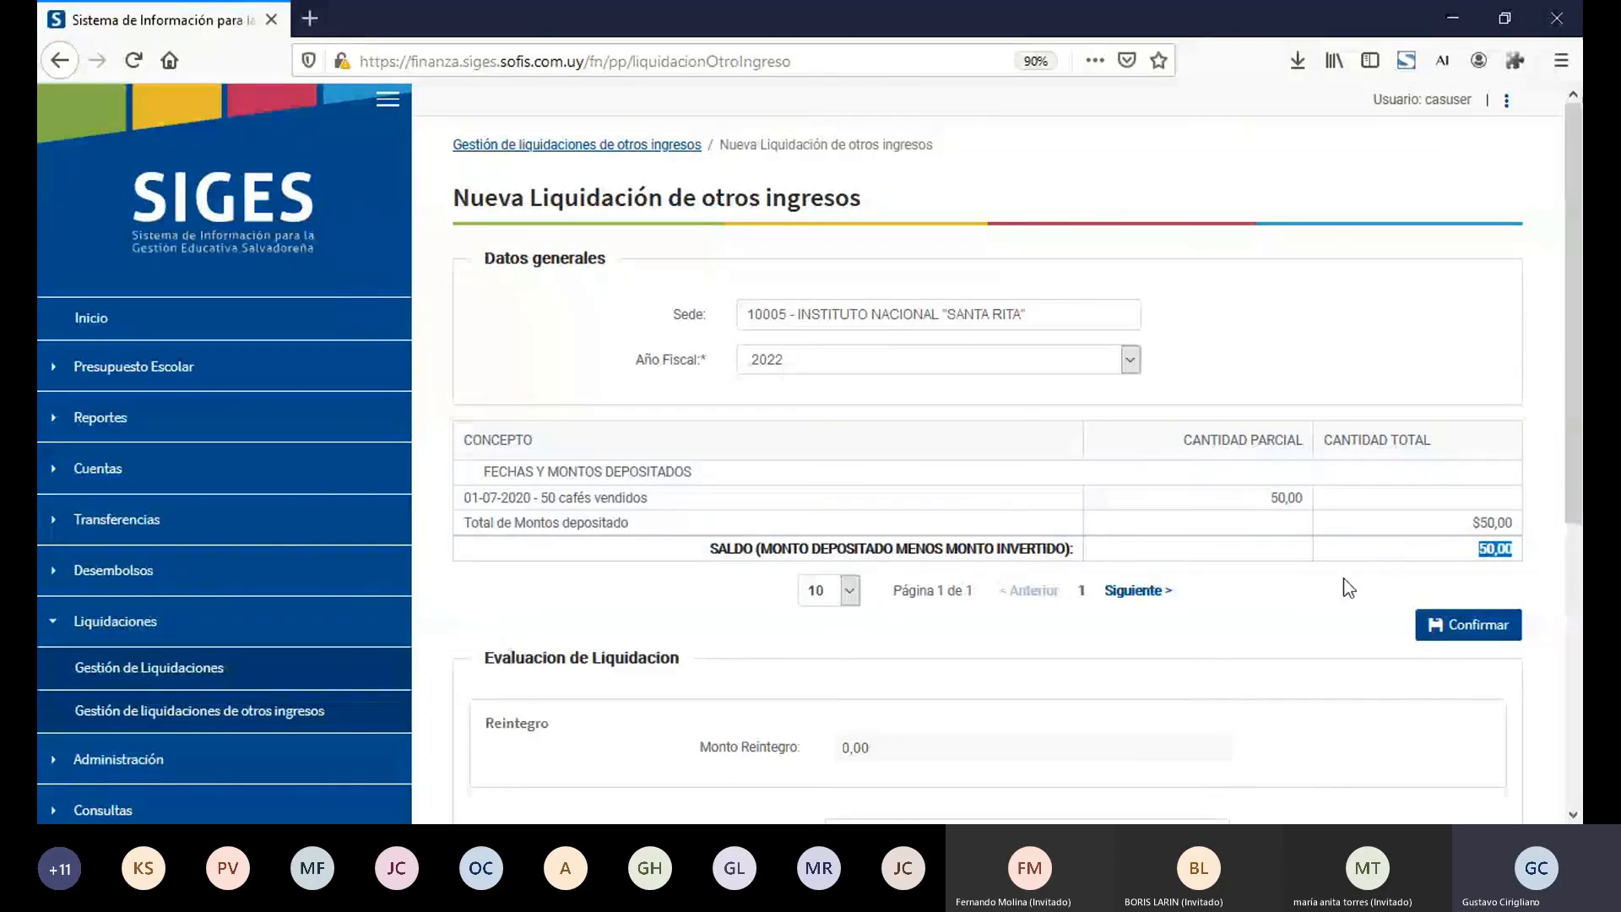
left_click(1320, 595)
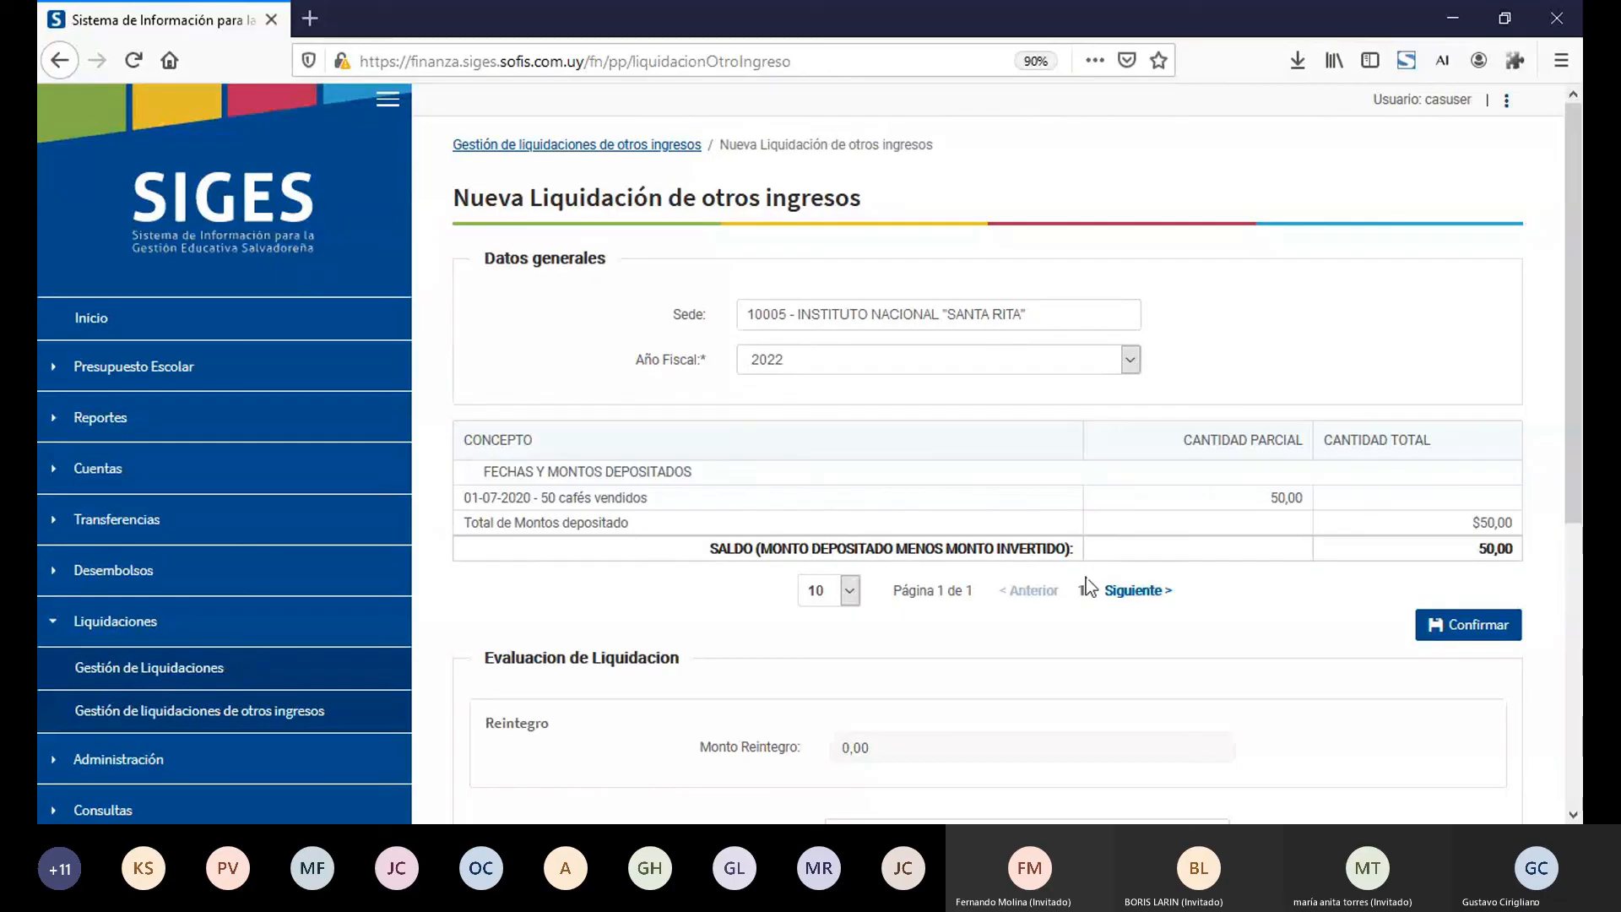
Step: Open the Santa Rita liquidación number 25 for editing, evaluate it, and return to Gestión de Liquidaciones
left_click(328, 673)
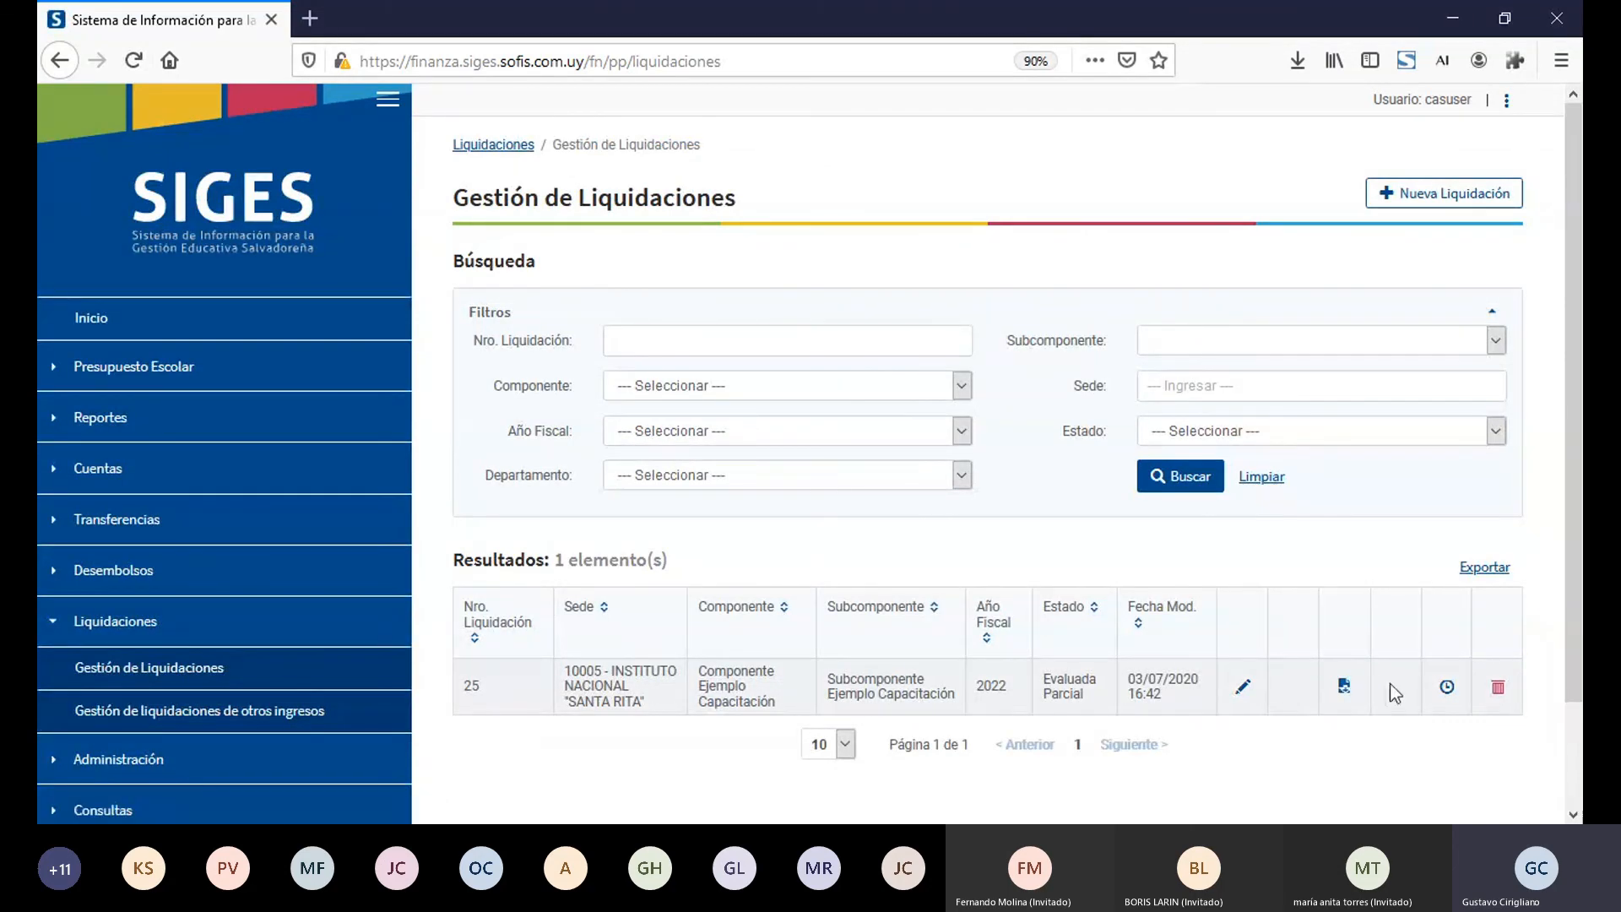
left_click(1239, 689)
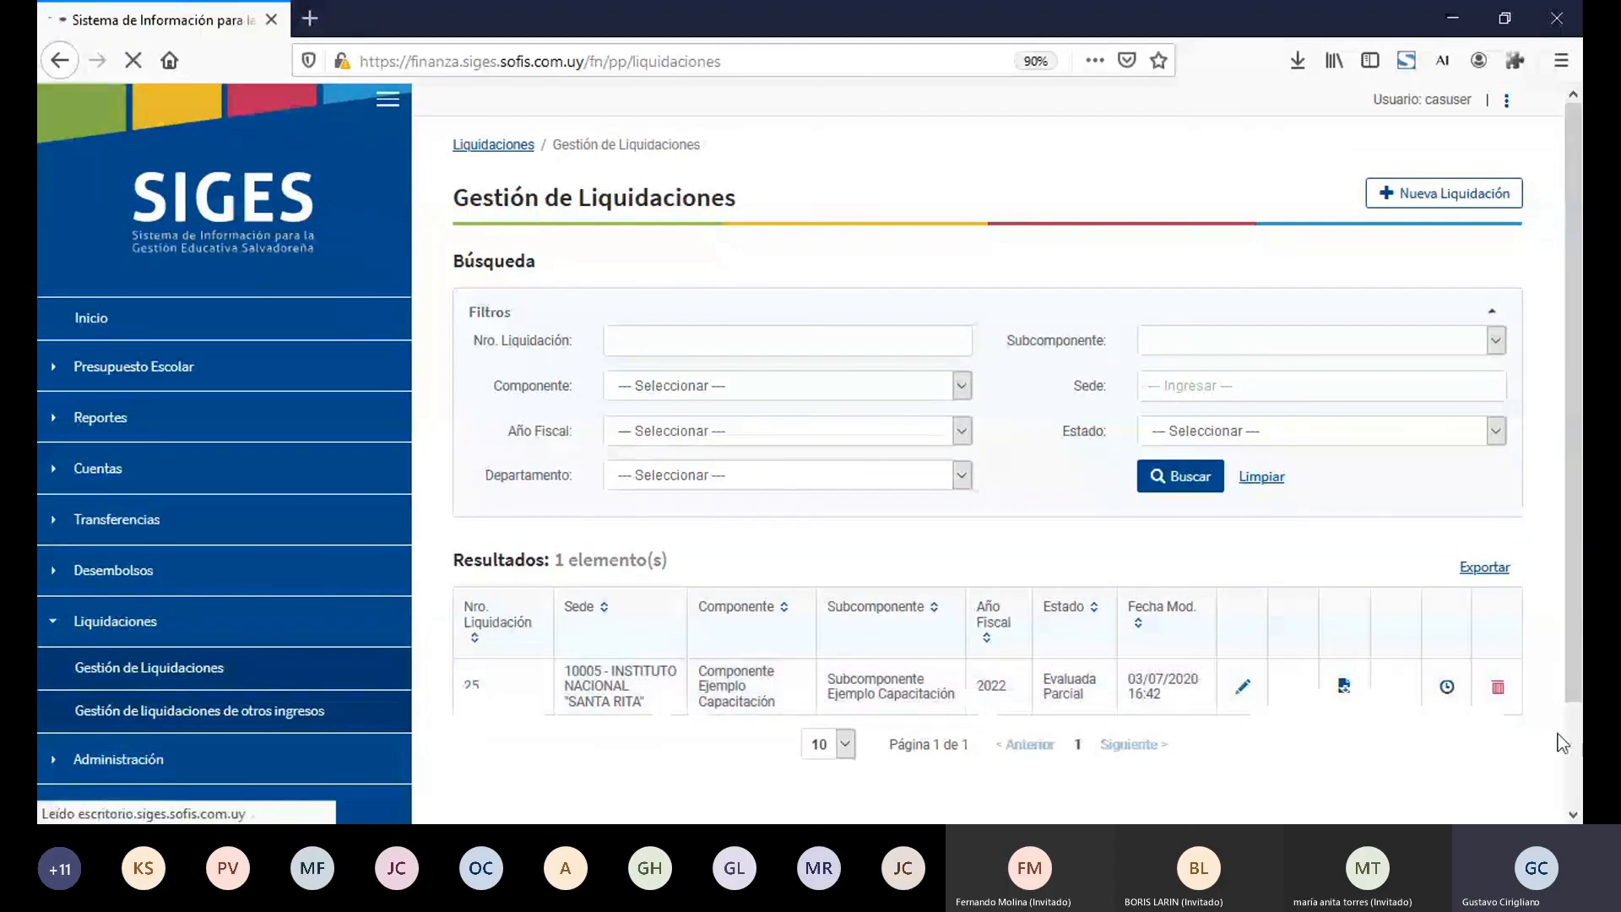
scroll(1574, 766, "down", 15)
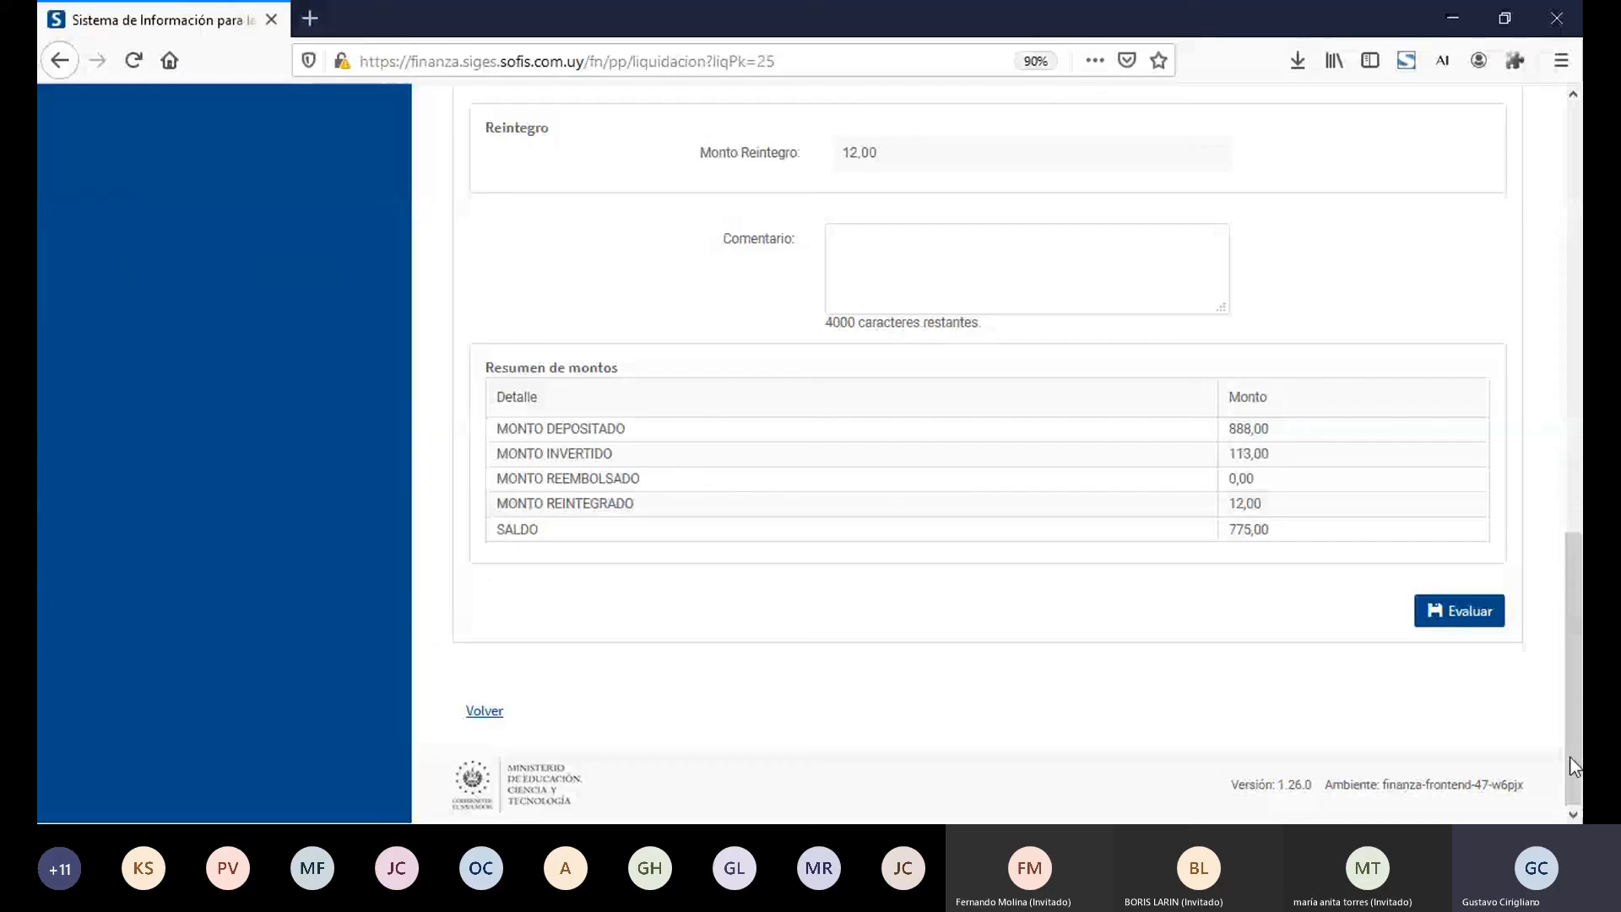
left_click(1464, 611)
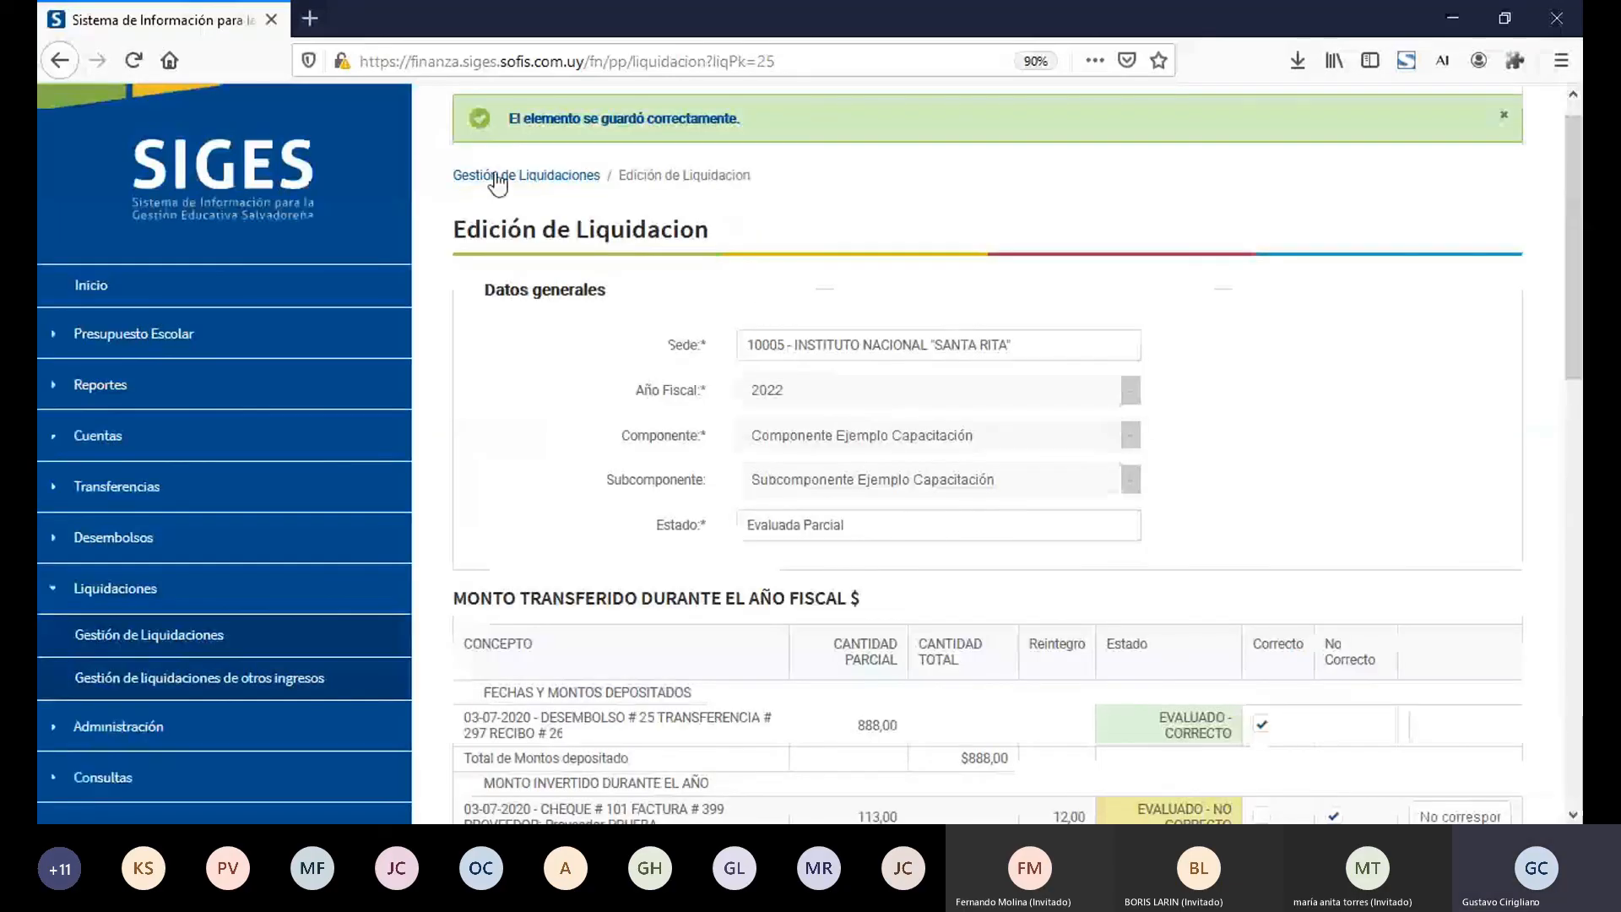
left_click(527, 179)
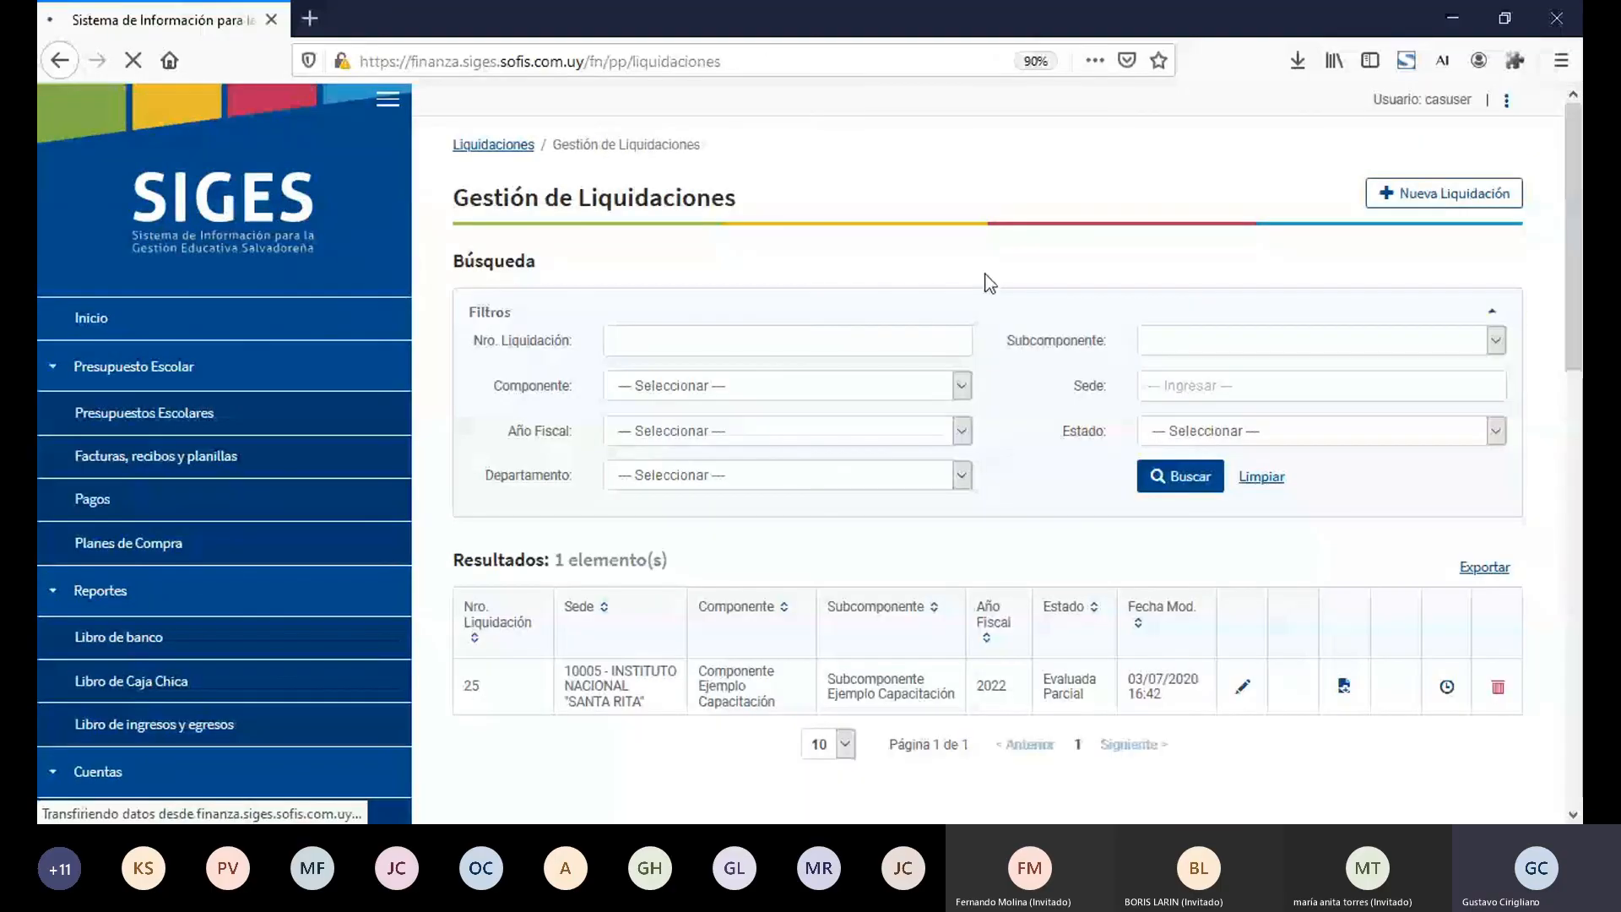
Step: Search the liquidaciones and open the report for number 25, logging in as casuser with the account password, then return to the finance tab
left_click(1176, 473)
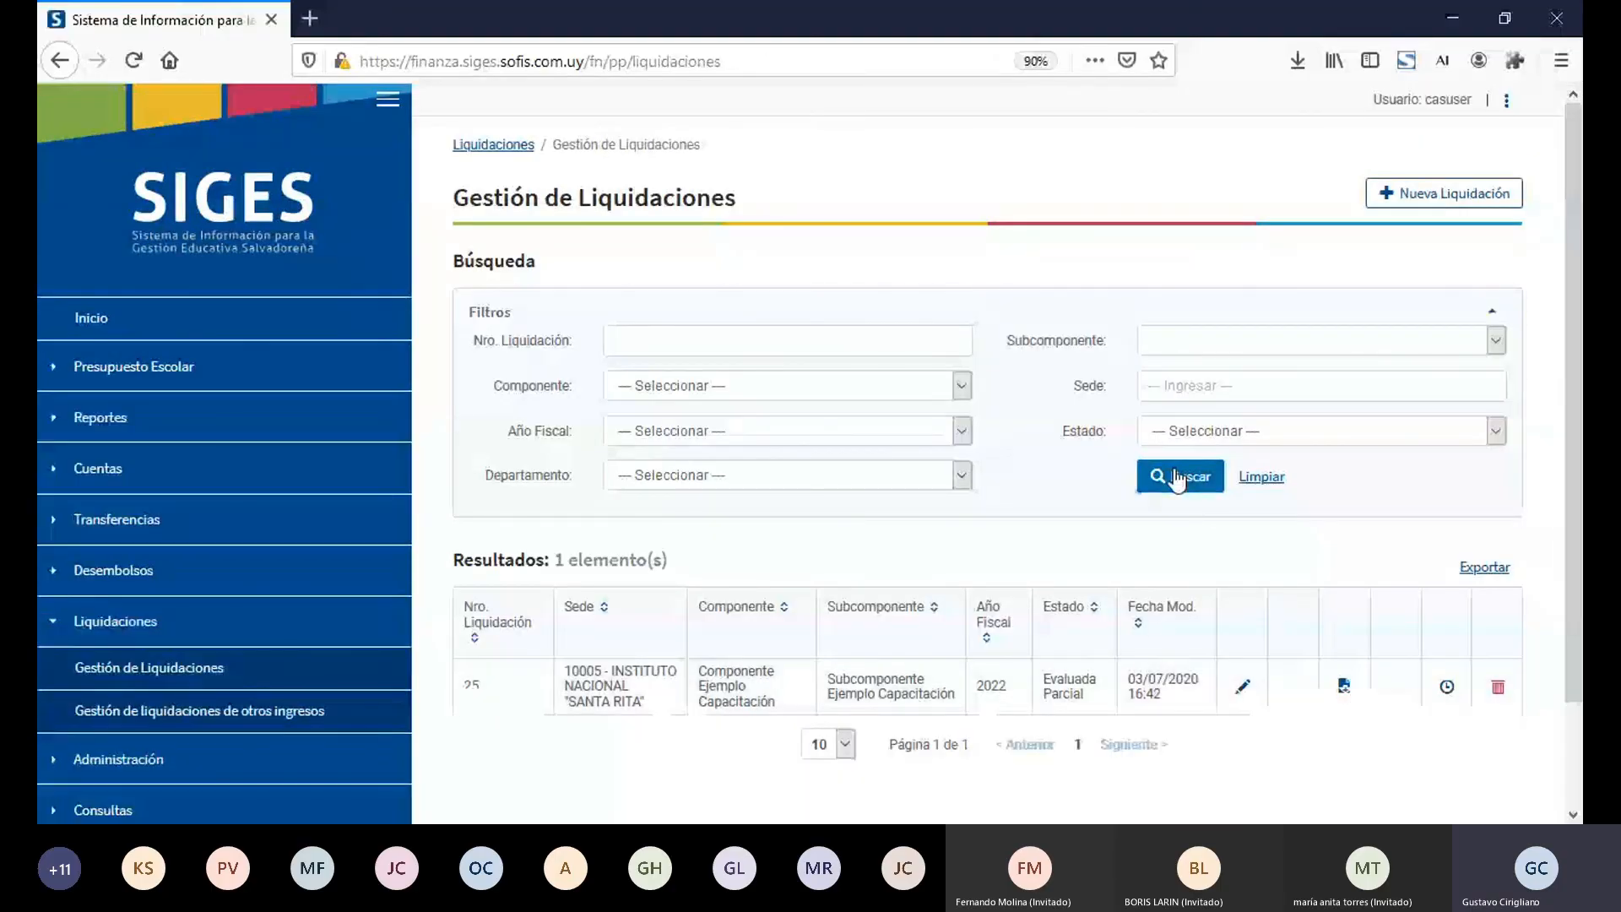
left_click(1353, 688)
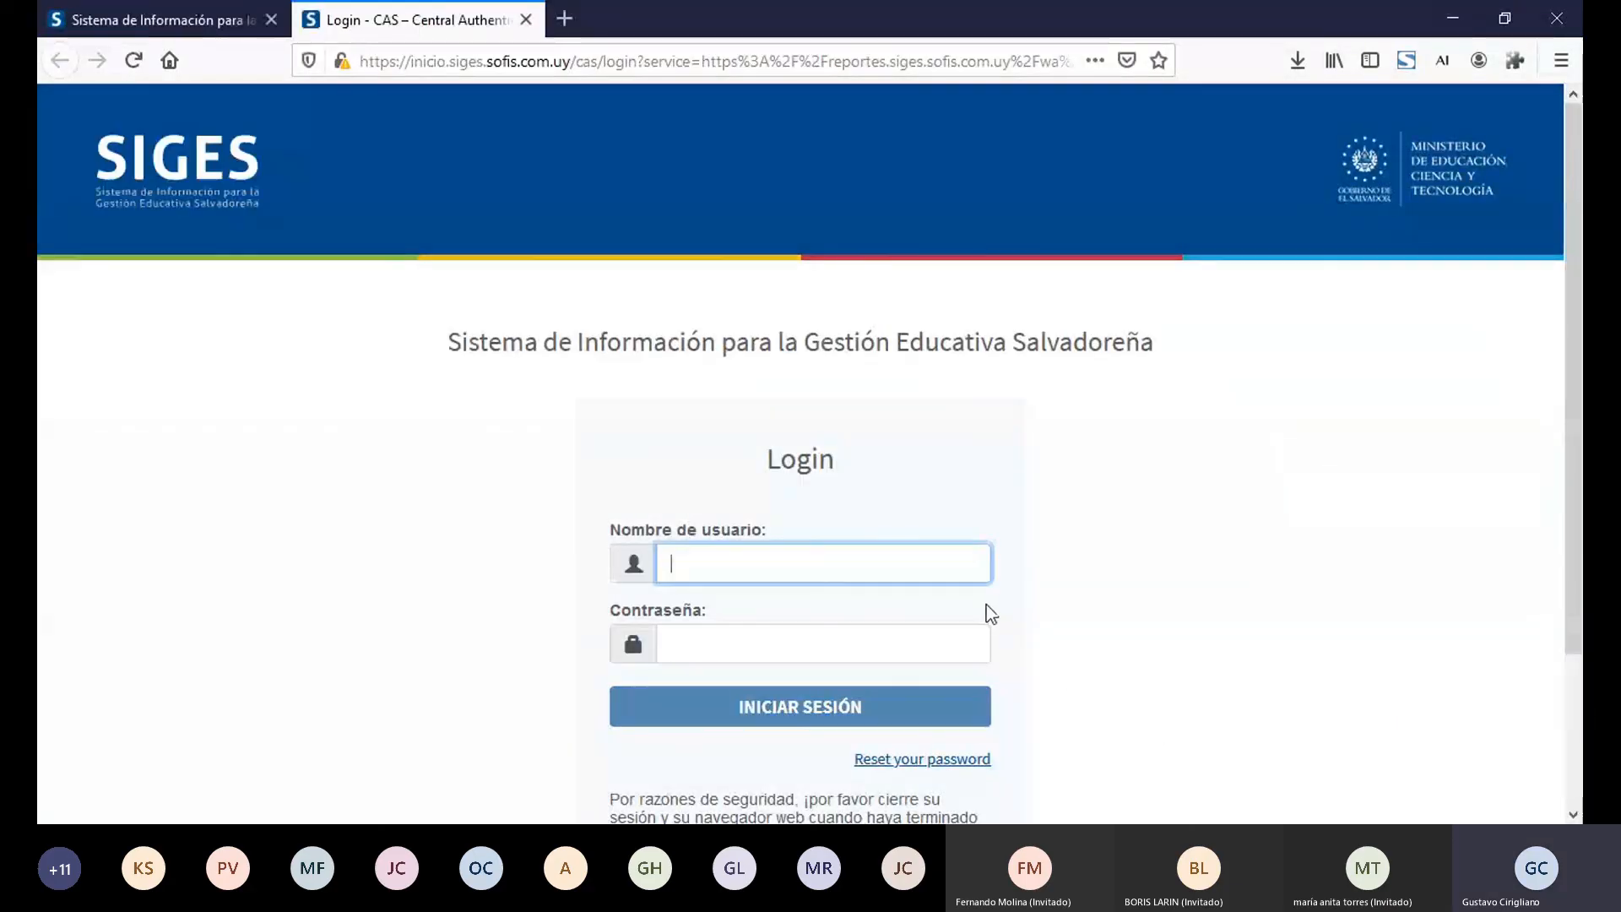
type("casuser")
key("Tab")
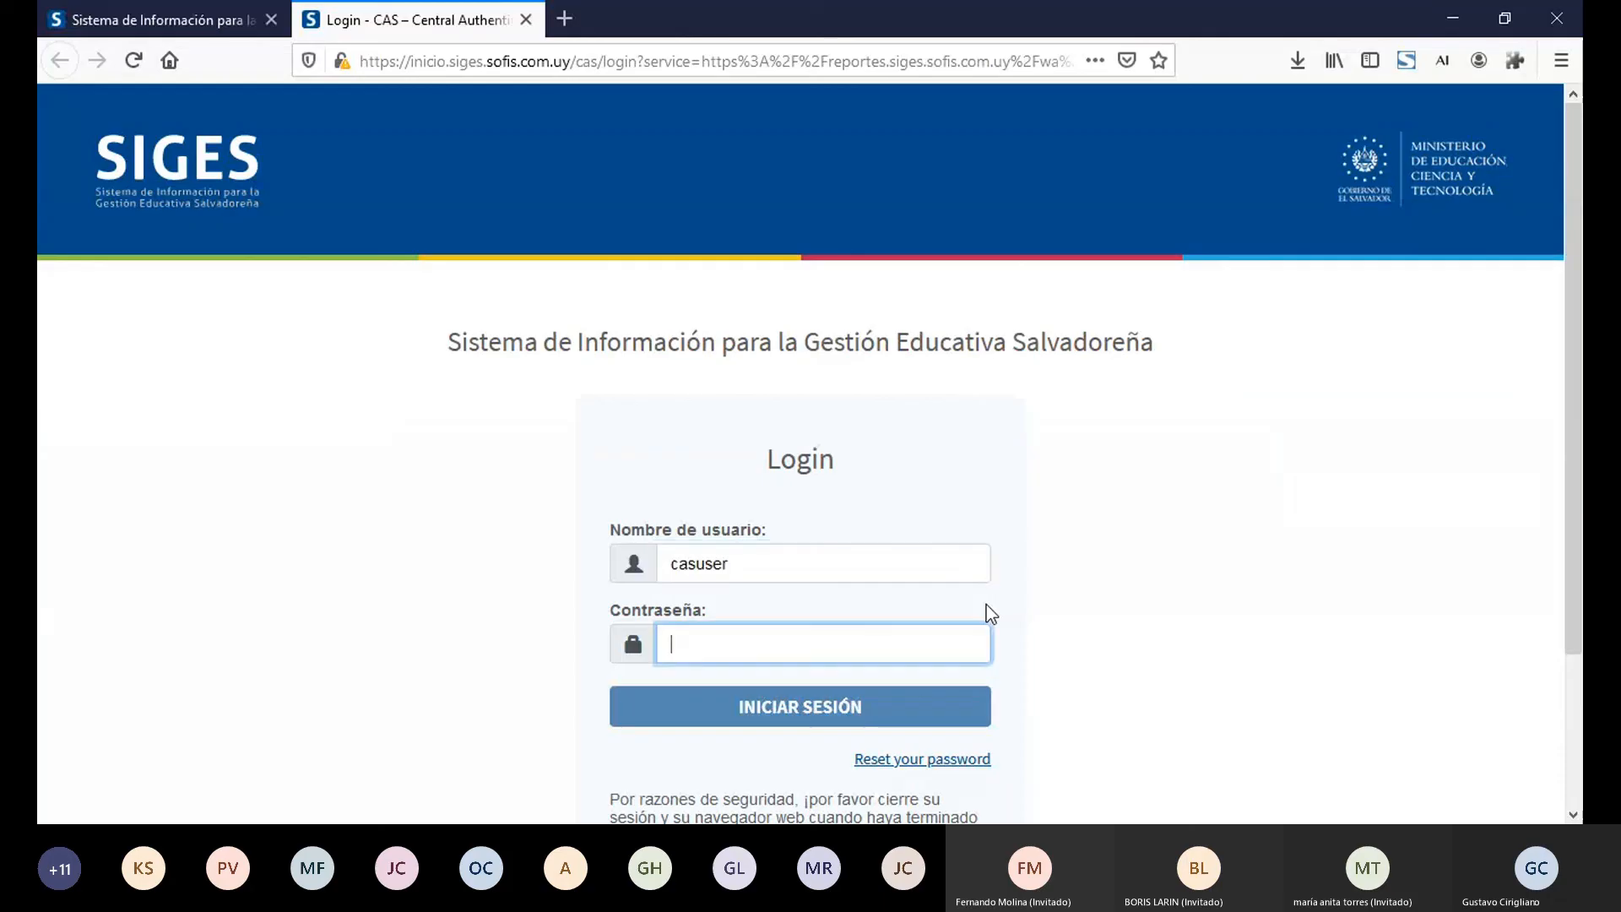
type("Mellon")
key("Return")
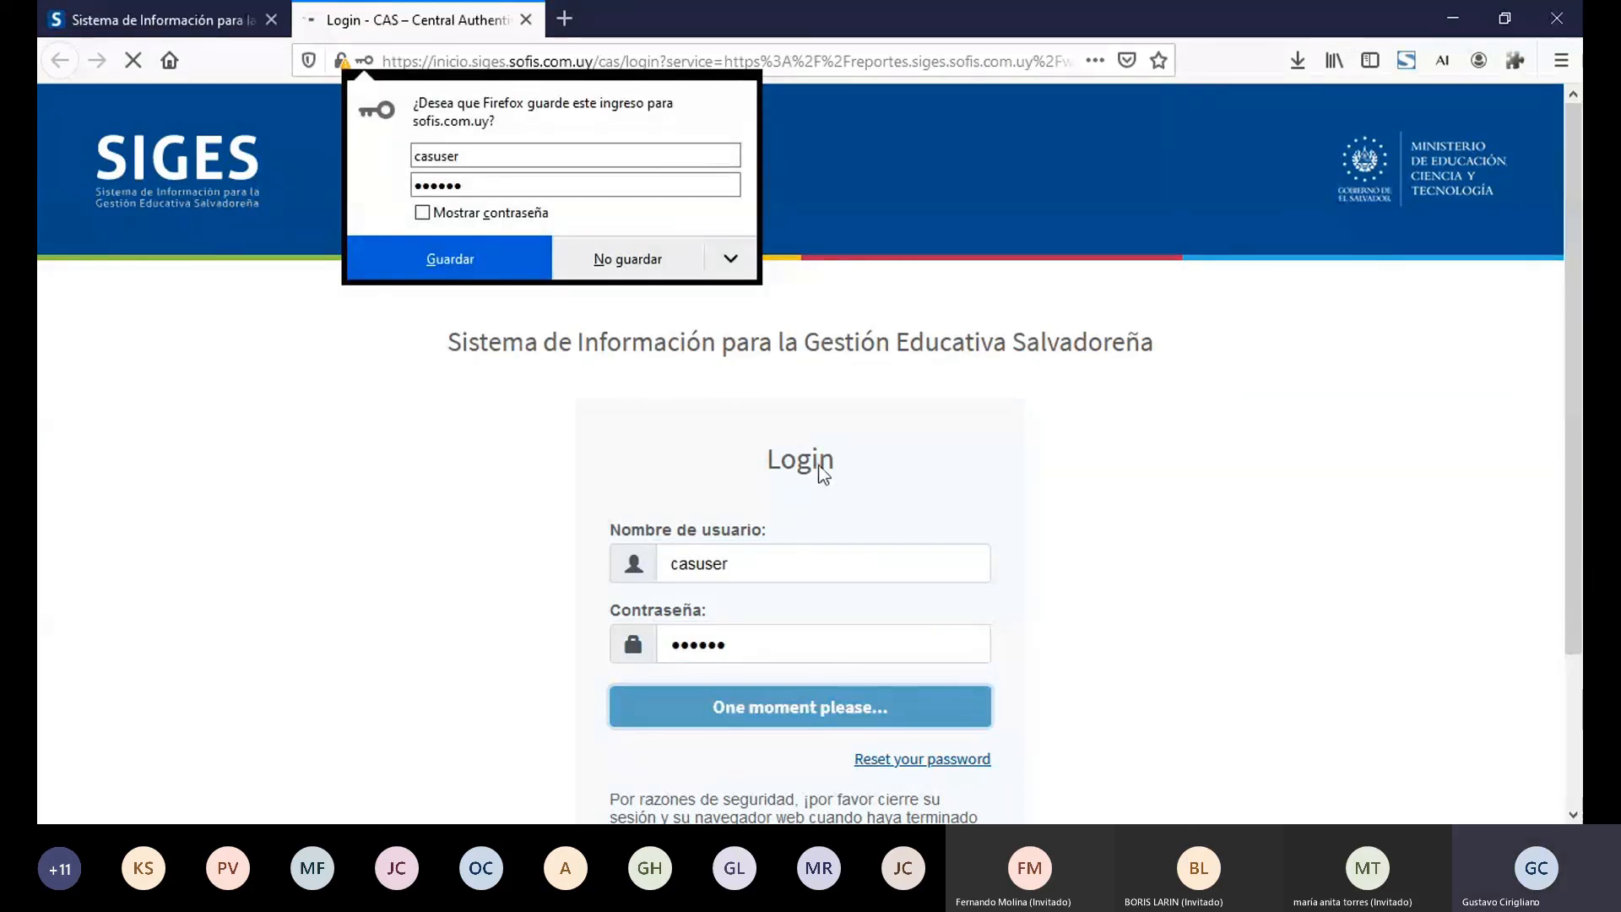
left_click(160, 25)
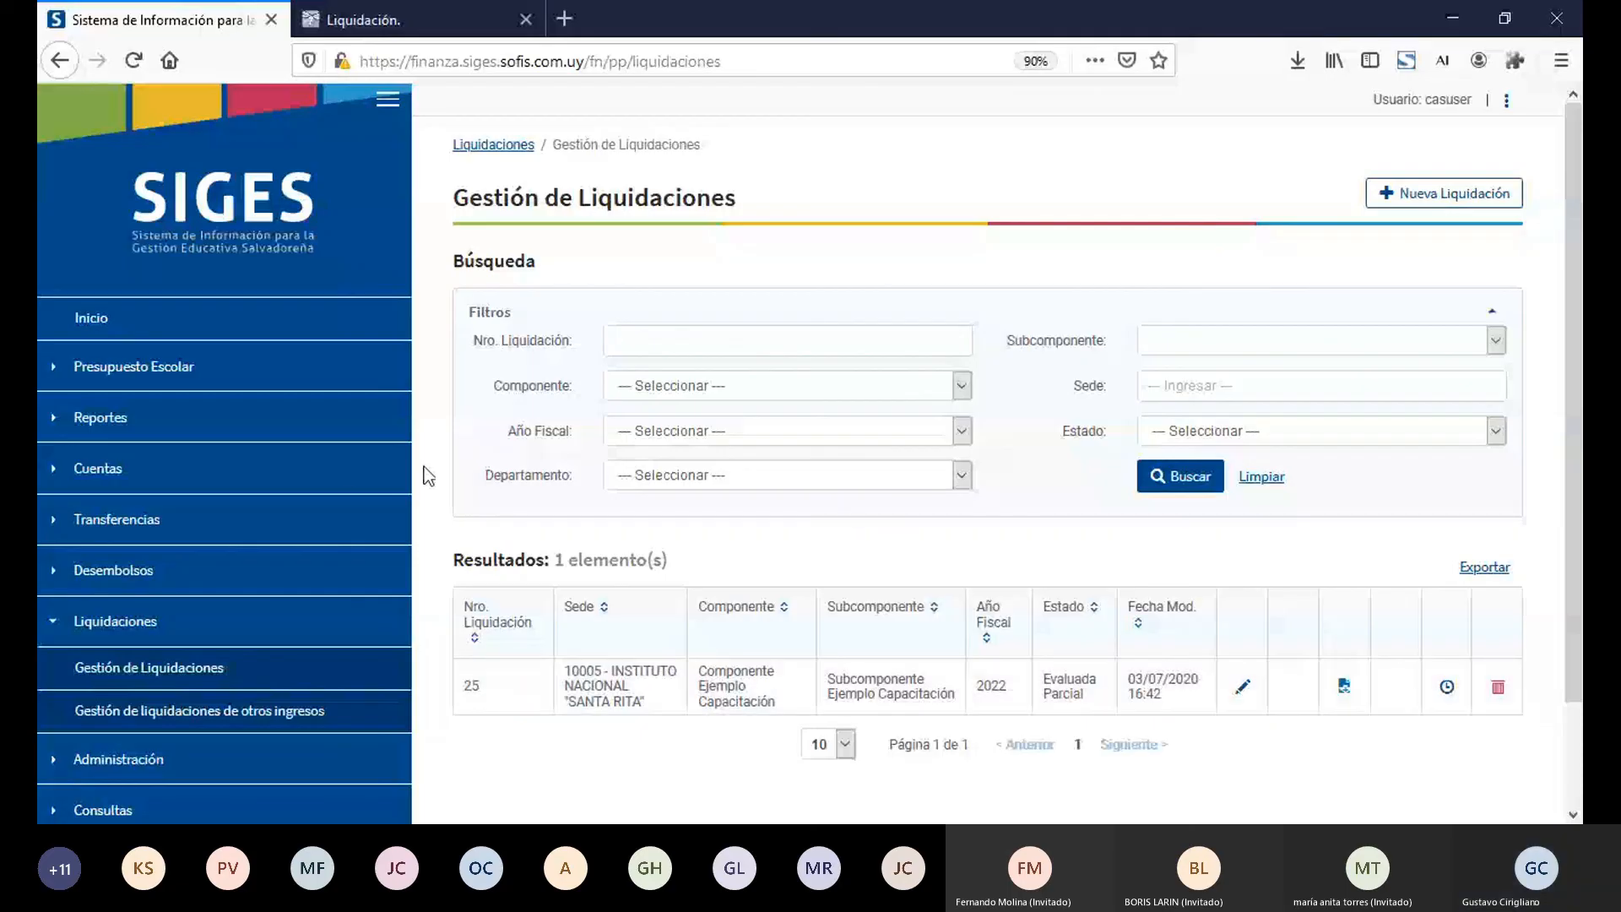
Step: Search Presupuestos Escolares for sede 10005 - INSTITUTO NACIONAL "SANTA RITA" with Año Fiscal 2022
left_click(59, 632)
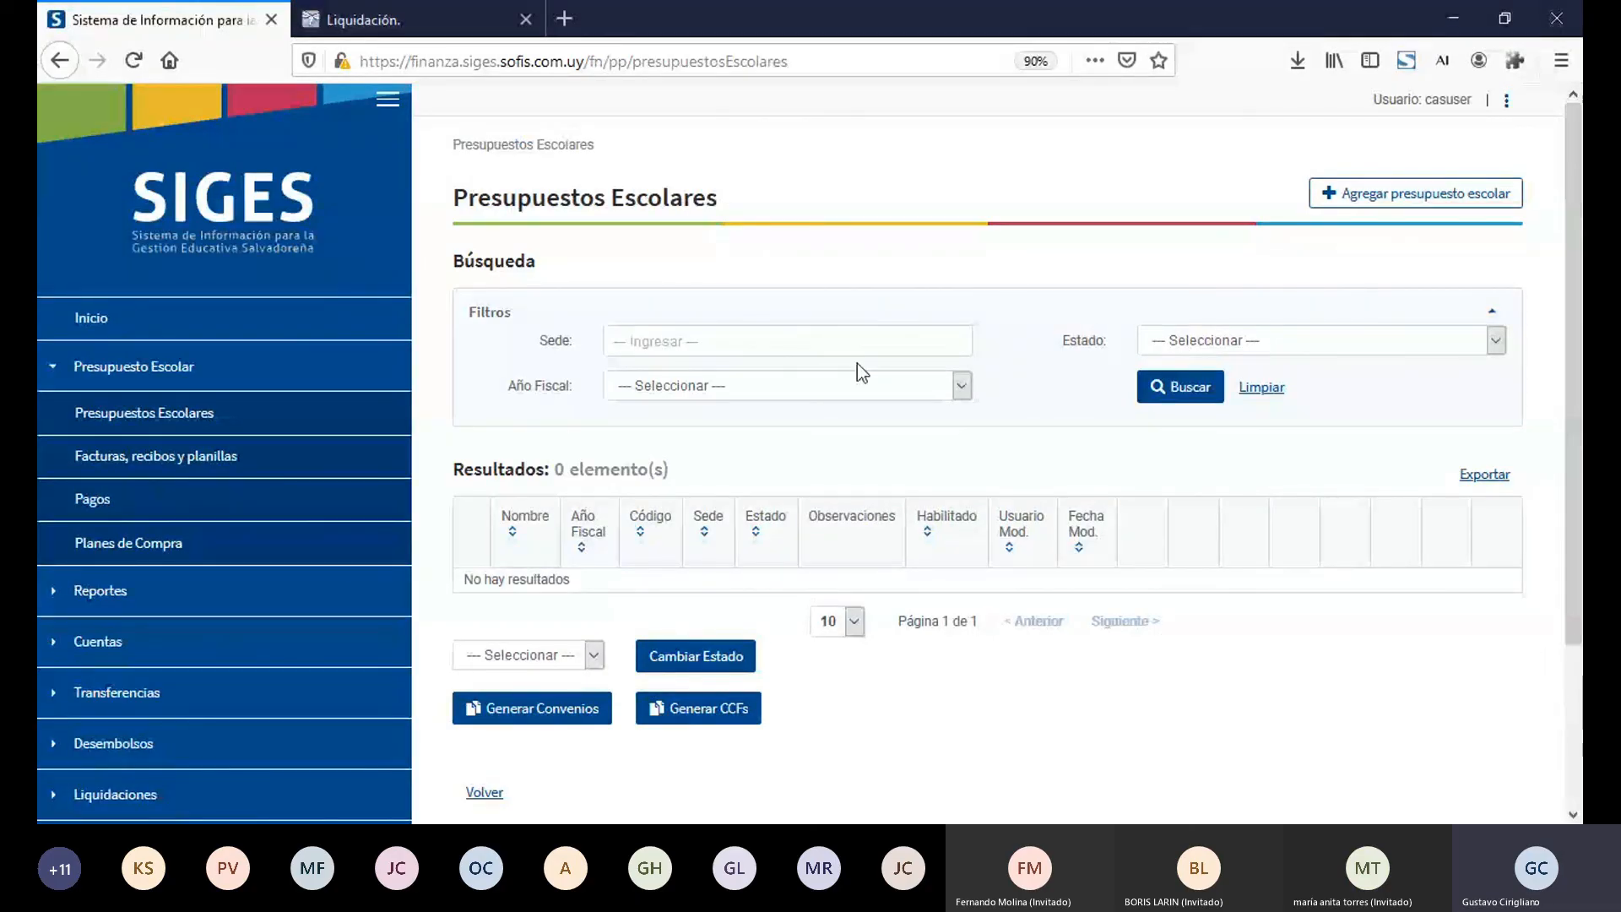
left_click(818, 350)
type("10005")
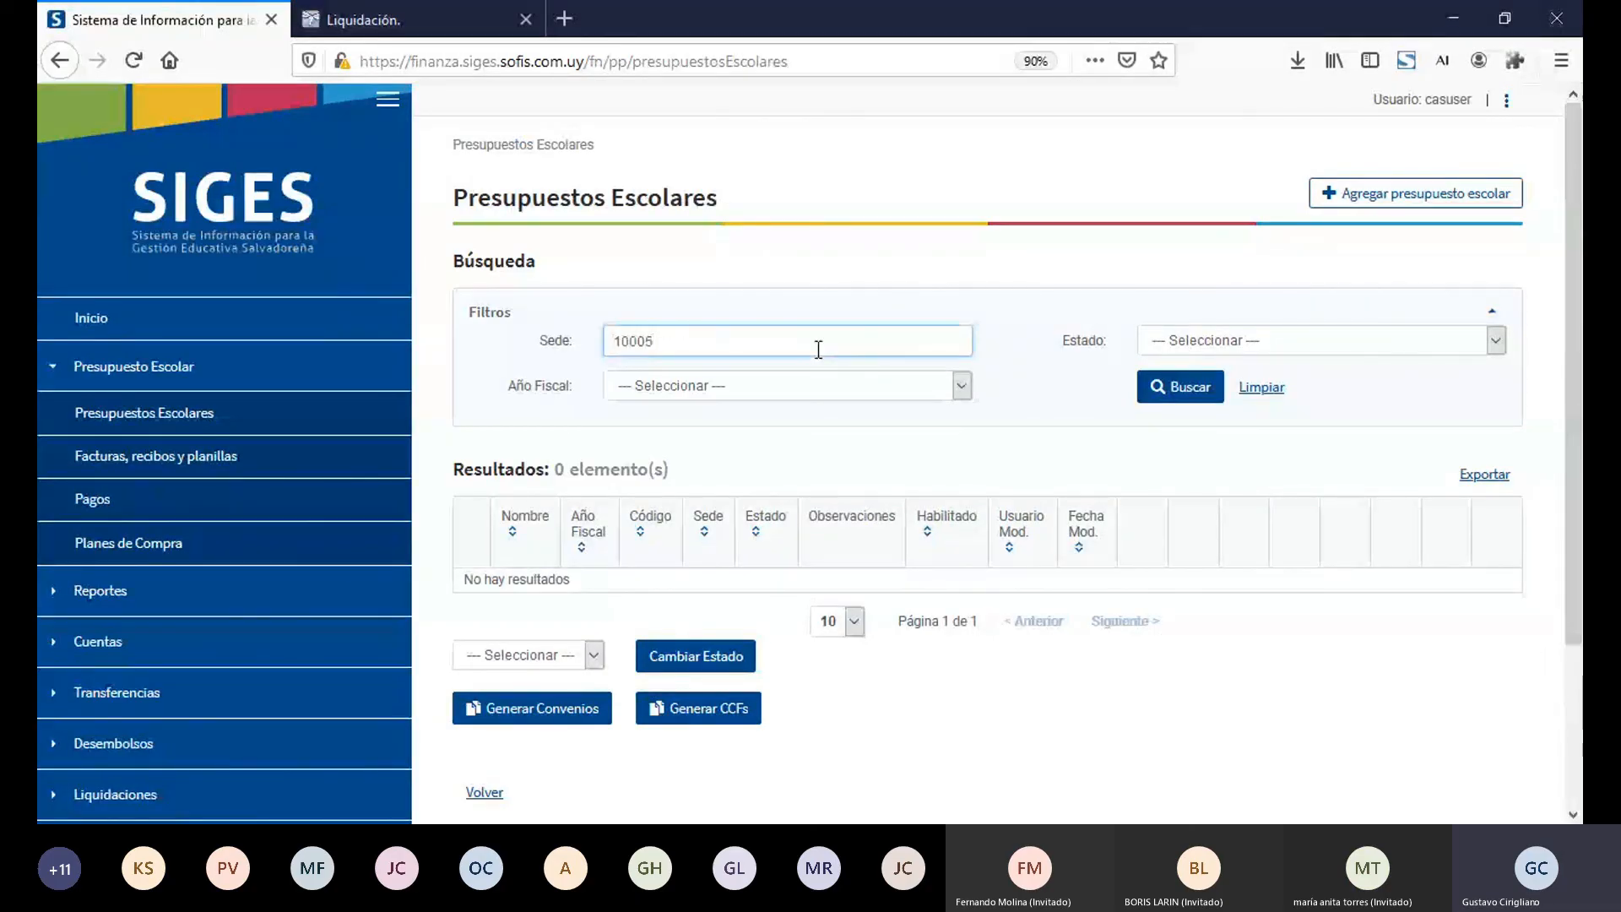
left_click(787, 363)
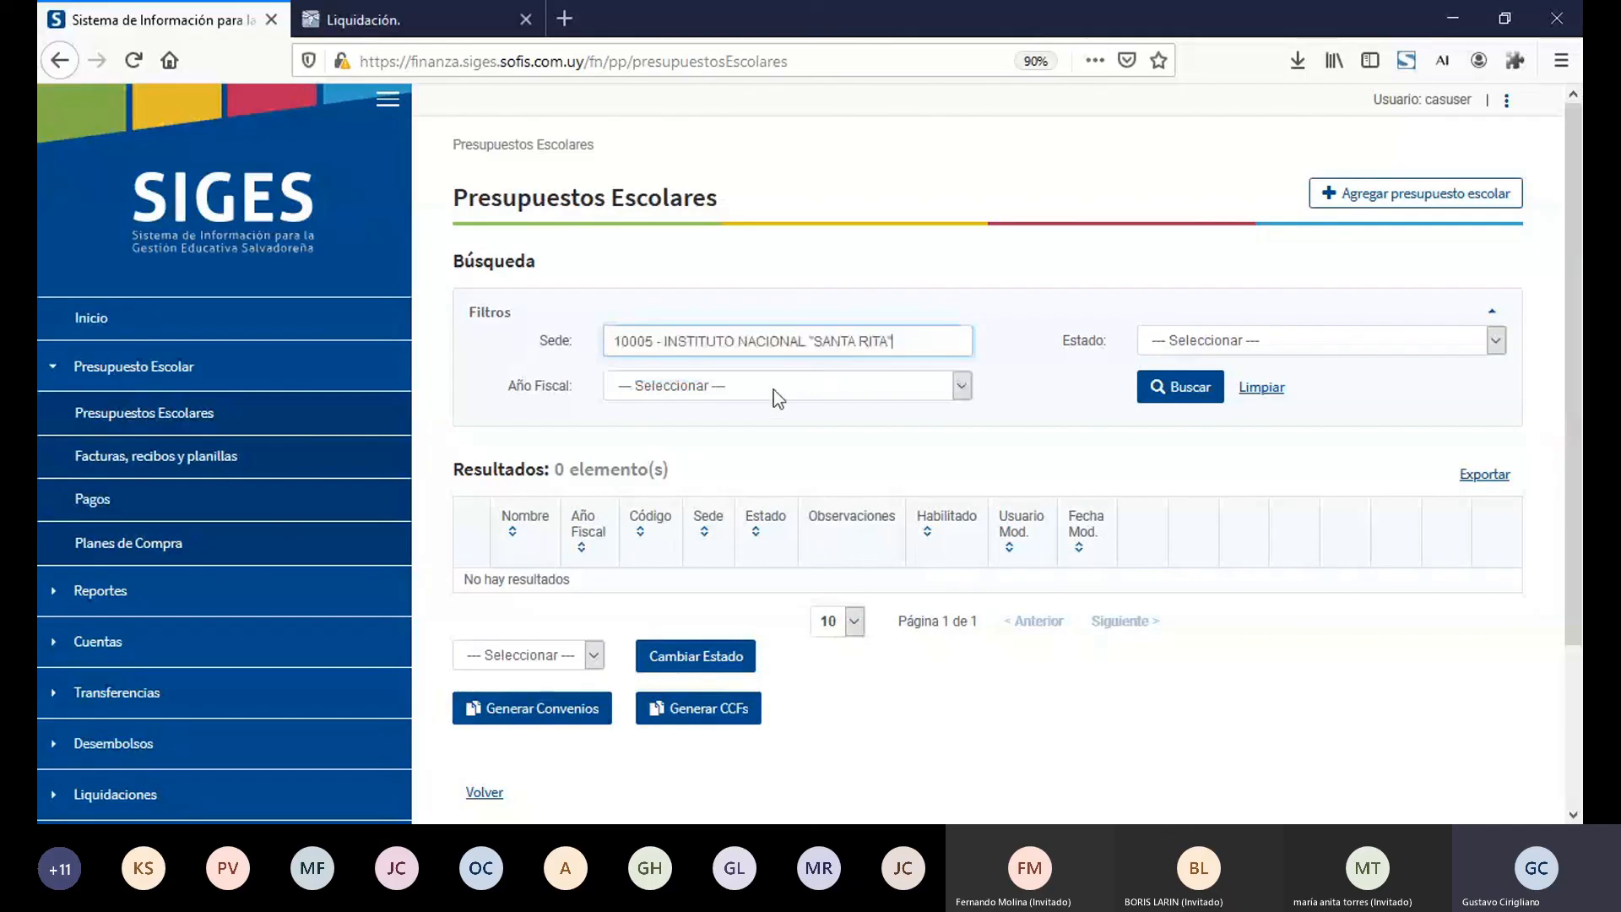
left_click(774, 389)
key("Down")
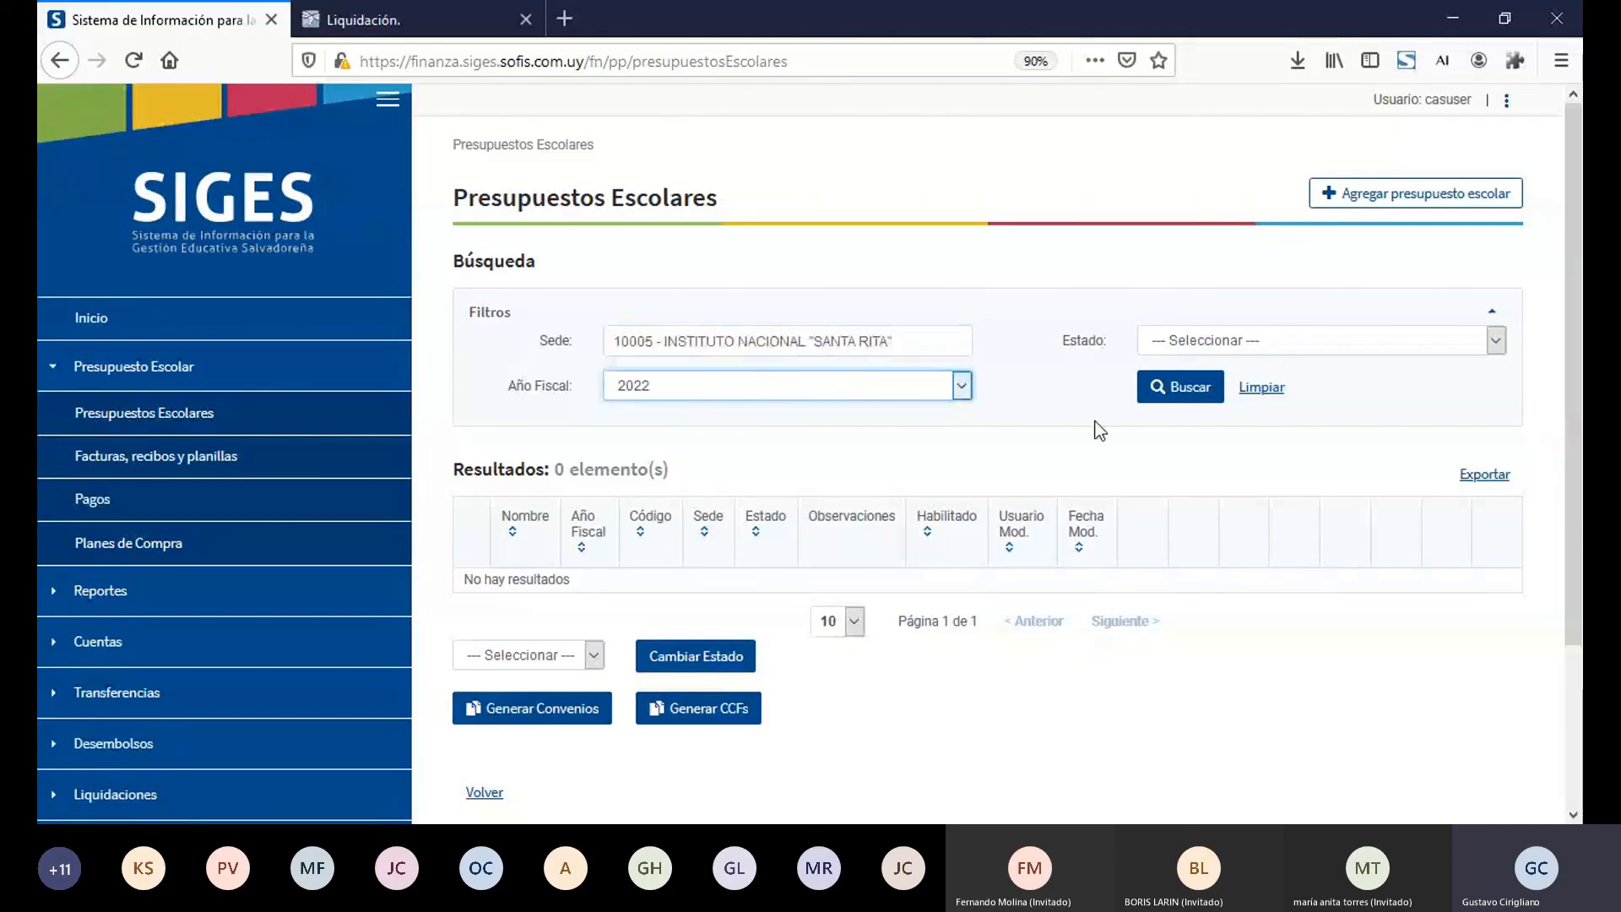
left_click(1177, 384)
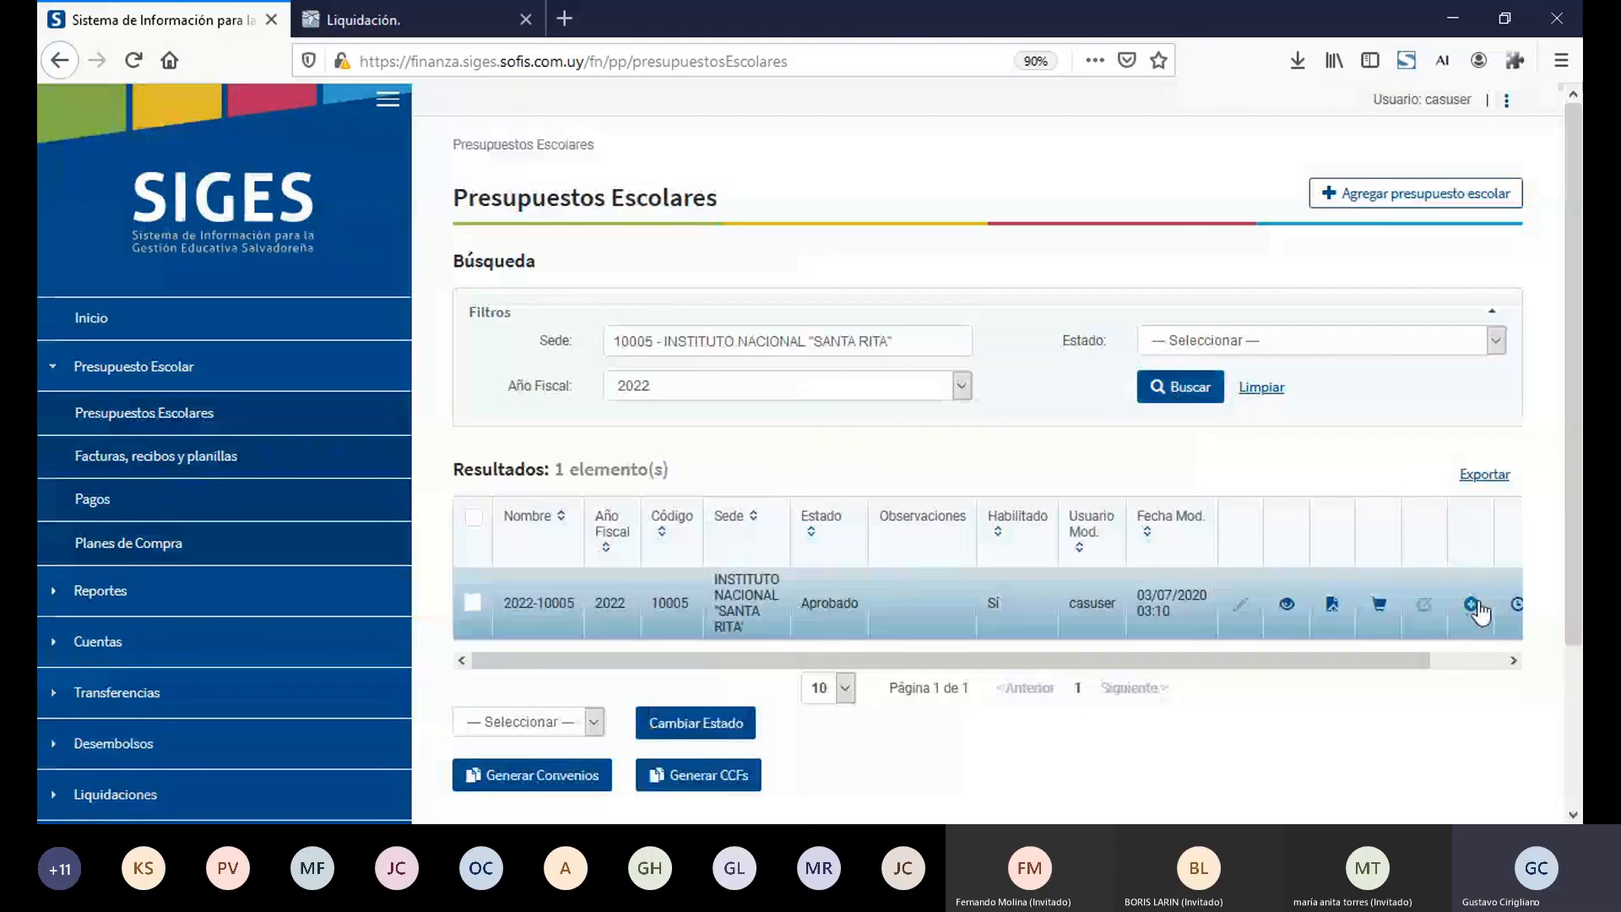
Step: Authorize the user casuser to edit presupuesto 2022-10005 and save the authorization
left_click(1471, 604)
type("casuse")
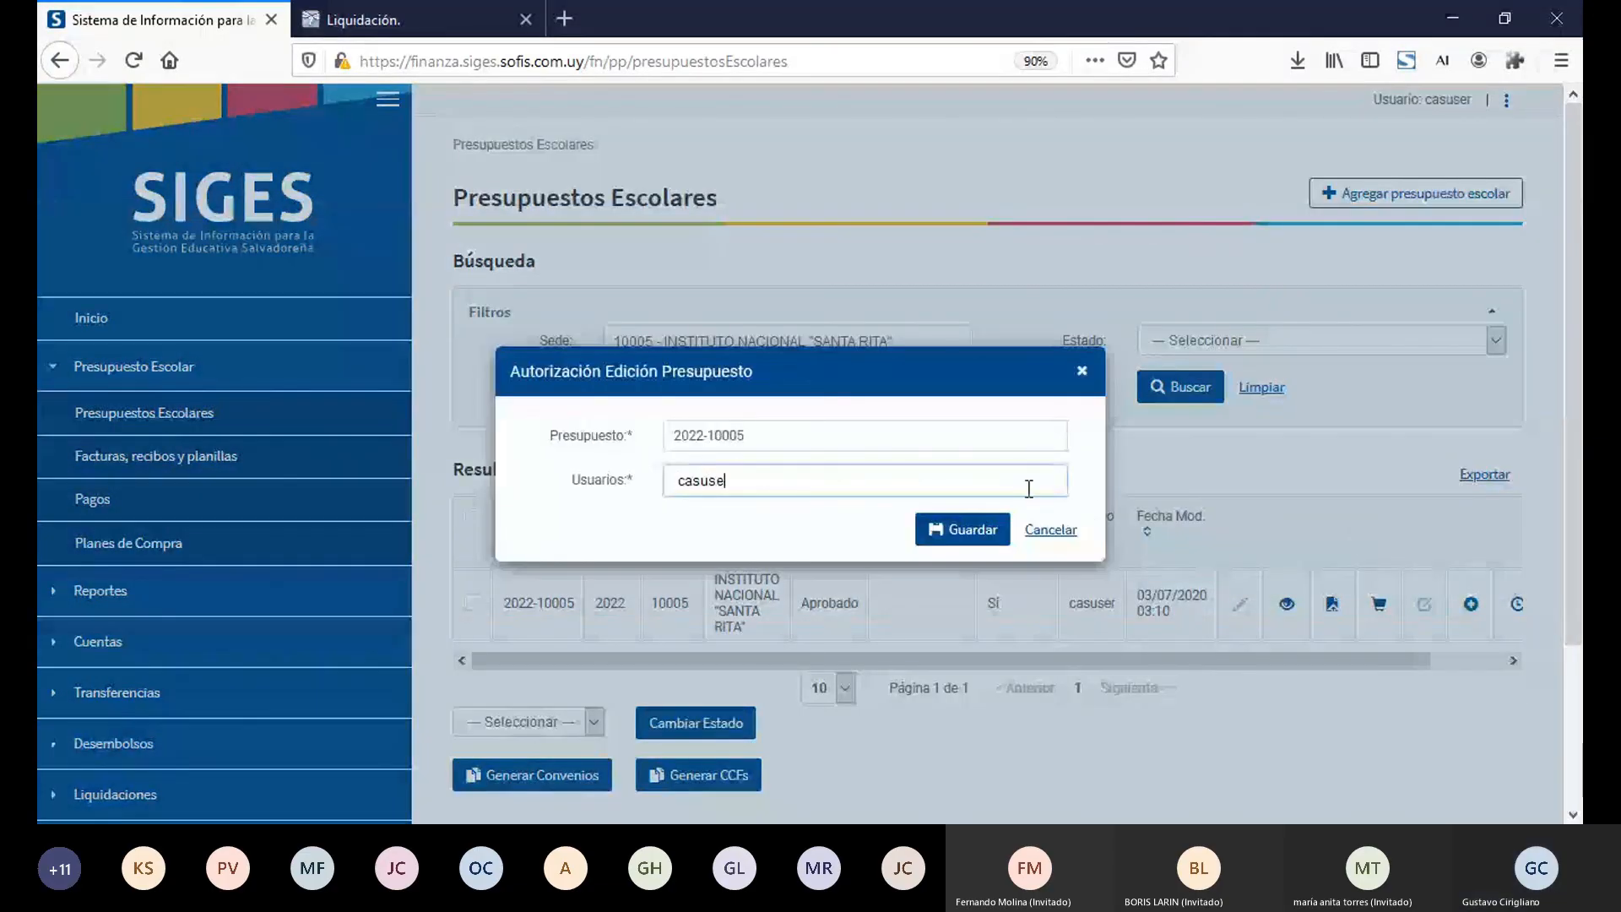
type("r")
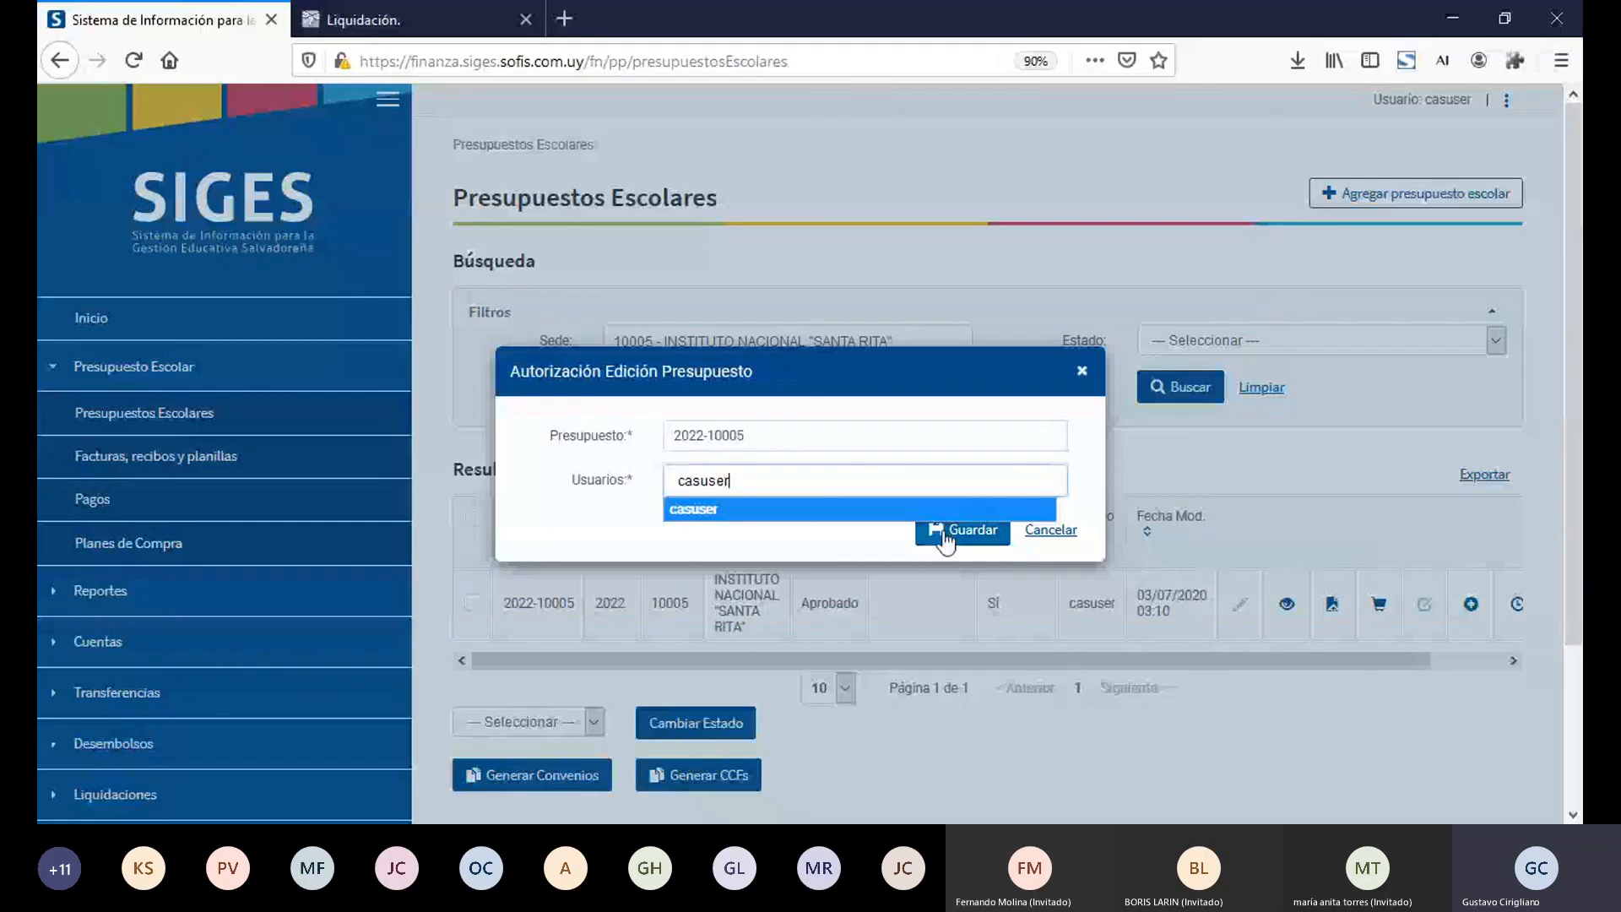
left_click(899, 509)
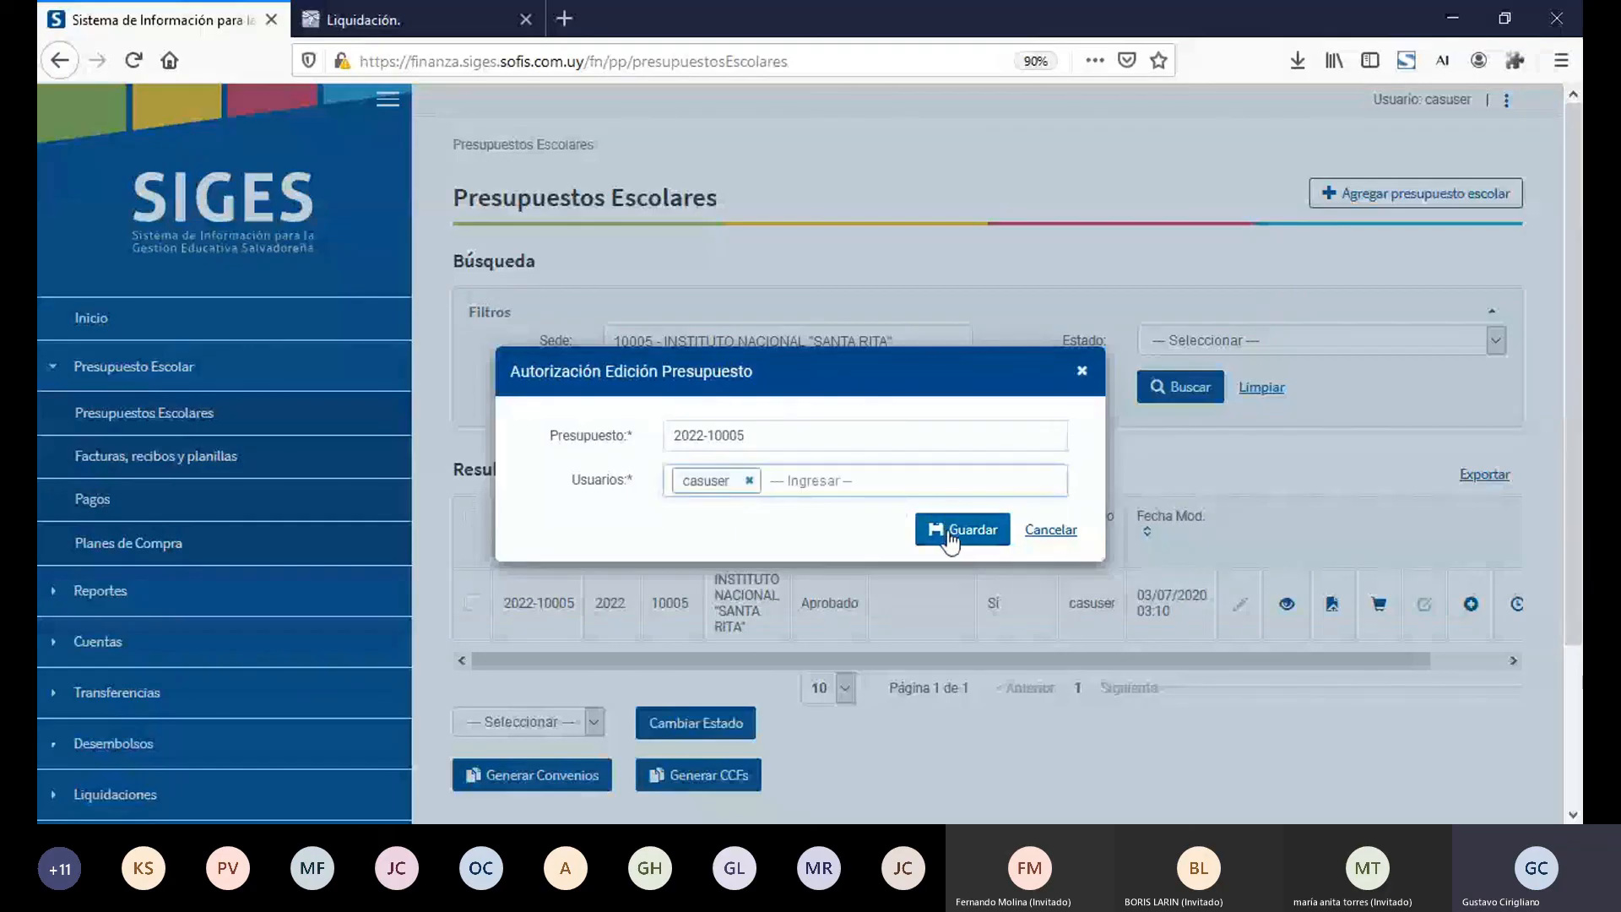
left_click(950, 534)
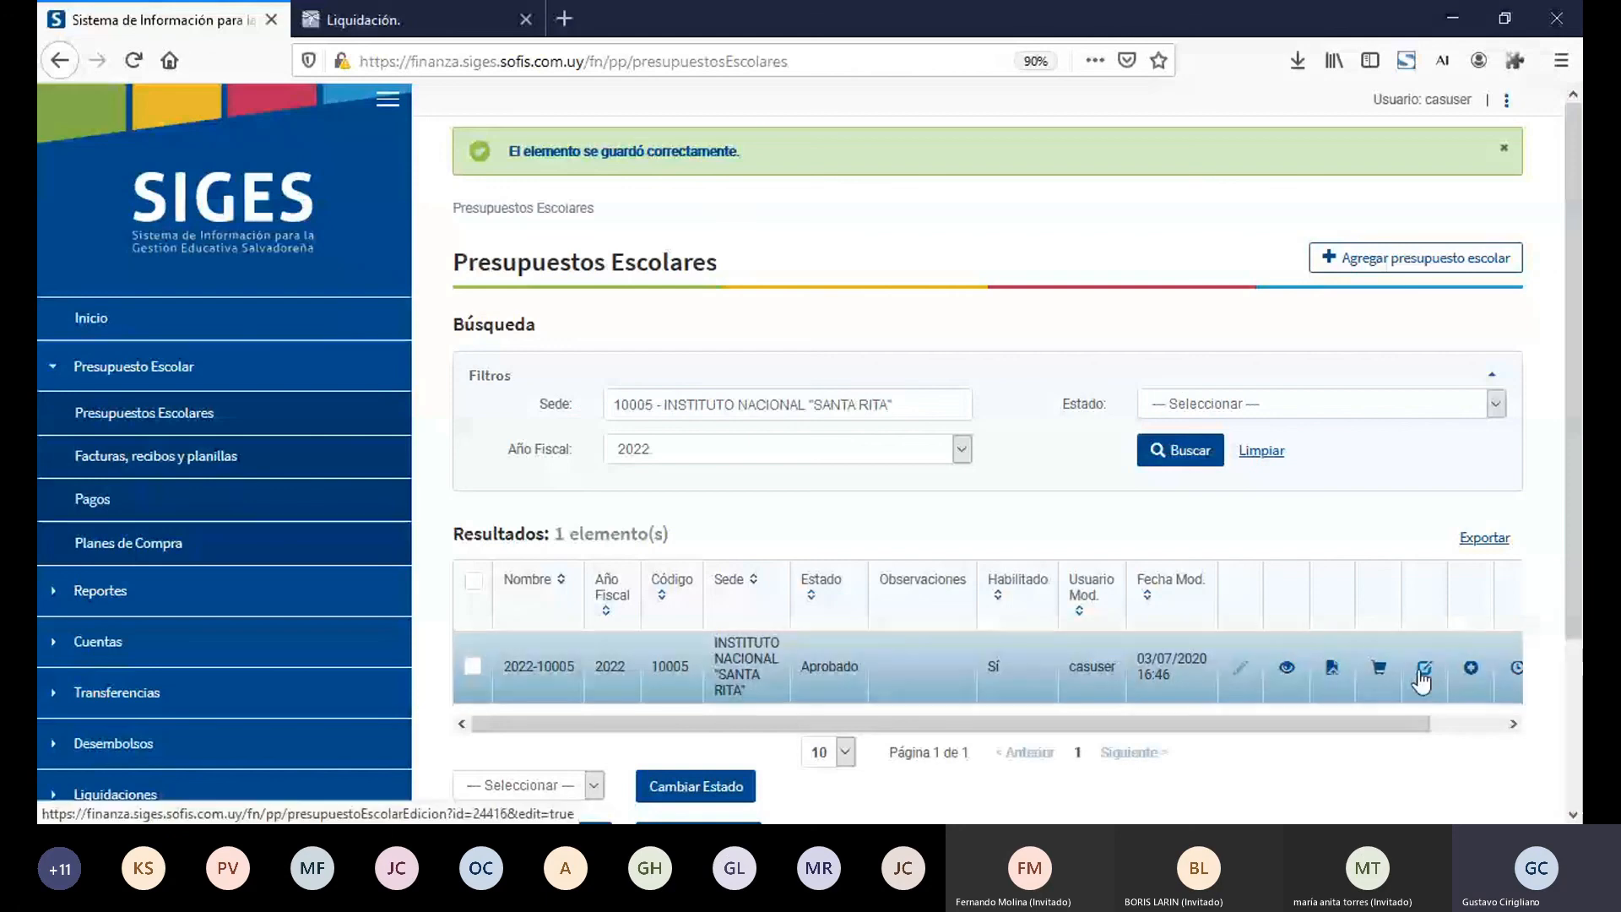
Step: Open presupuesto 2022-10005 for modification and review its Ingresos and Egresos sections
left_click(1425, 673)
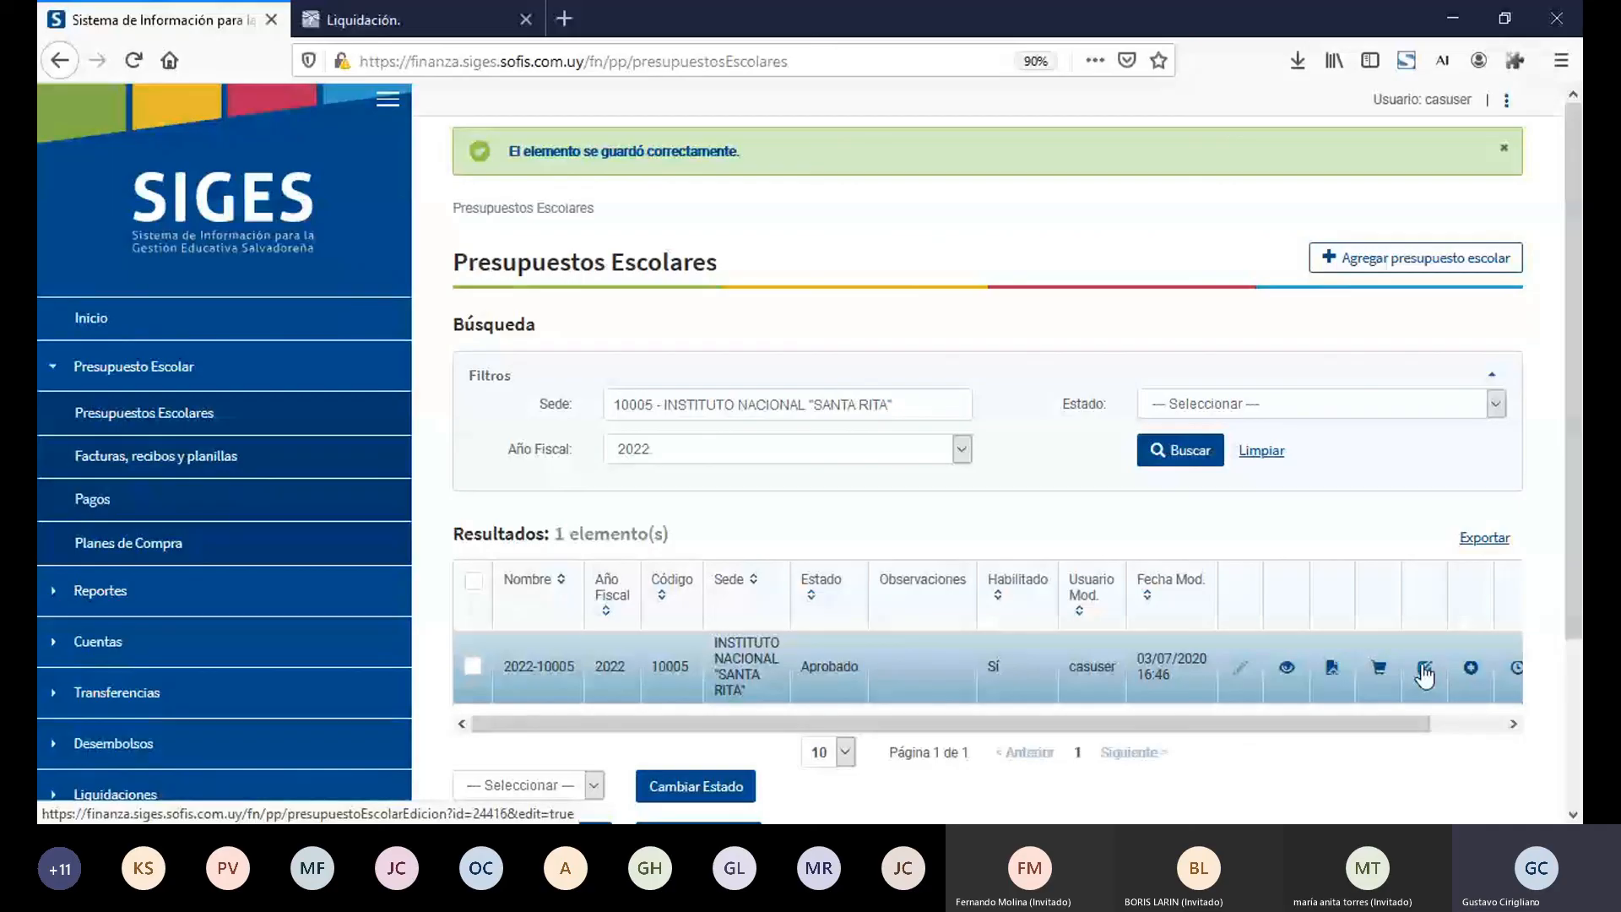
left_click(1425, 673)
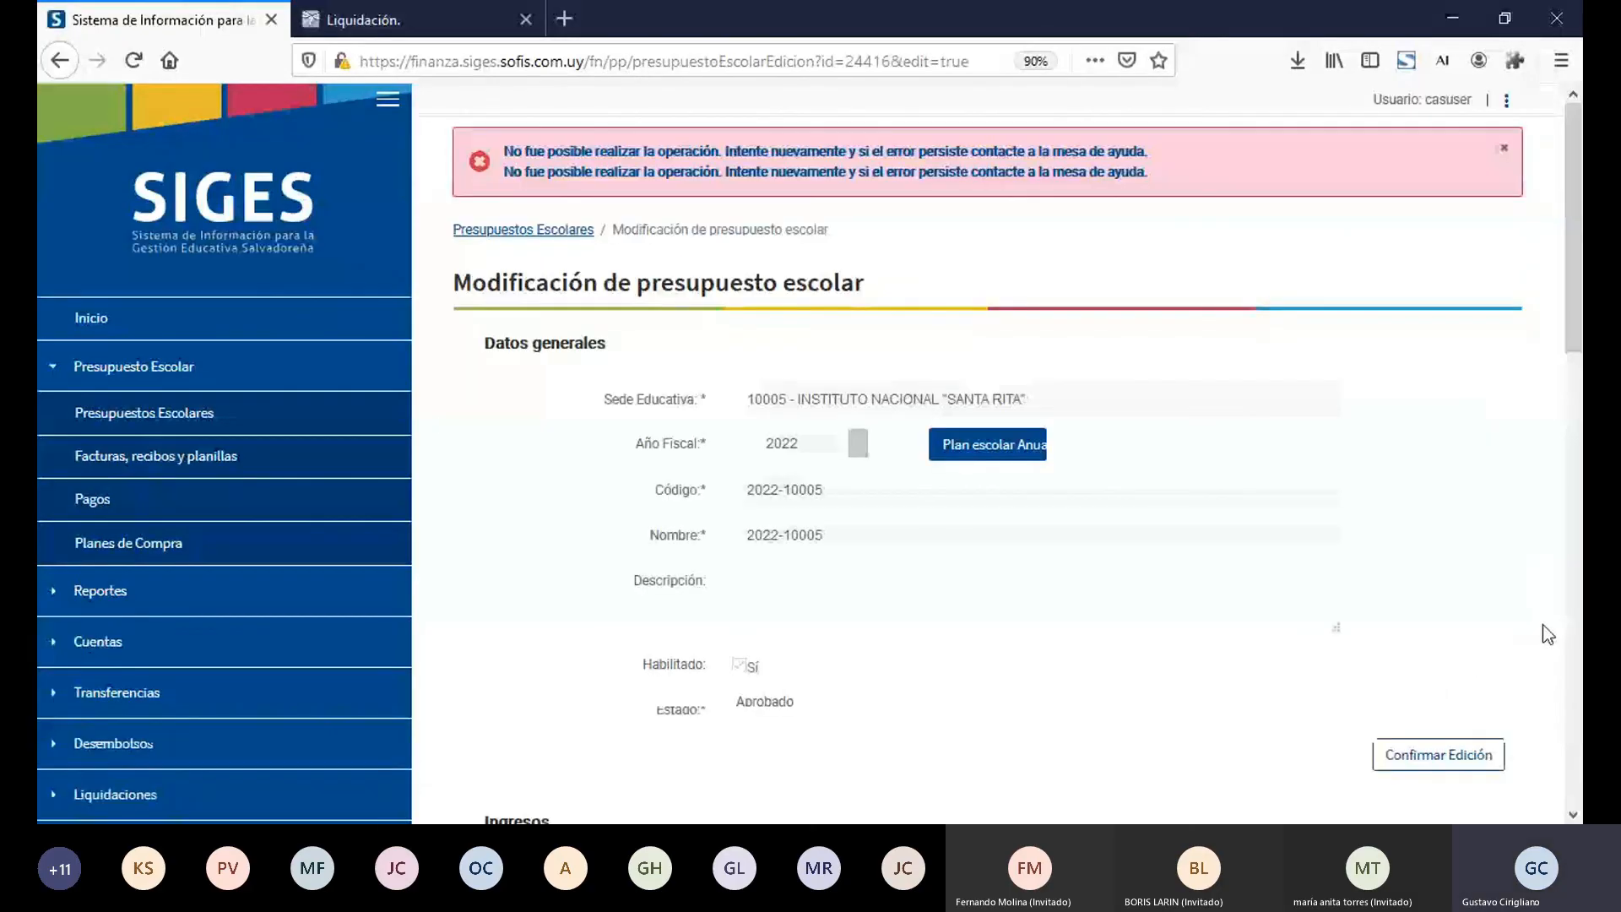
scroll(1569, 321, "down", 8)
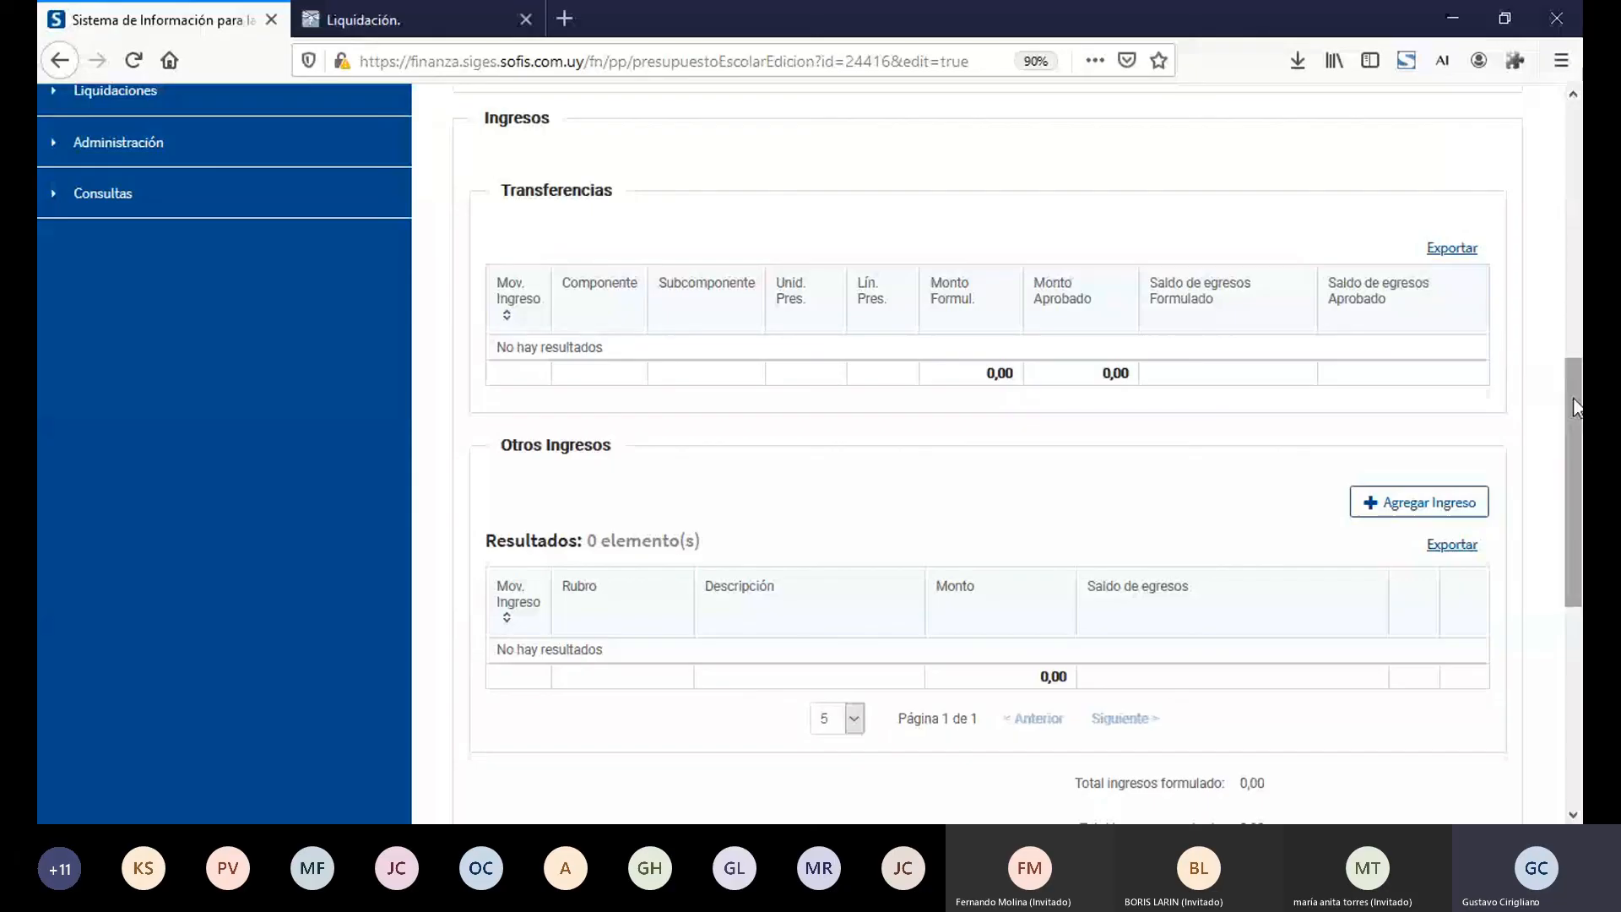
left_click_drag(1577, 407, 1577, 519)
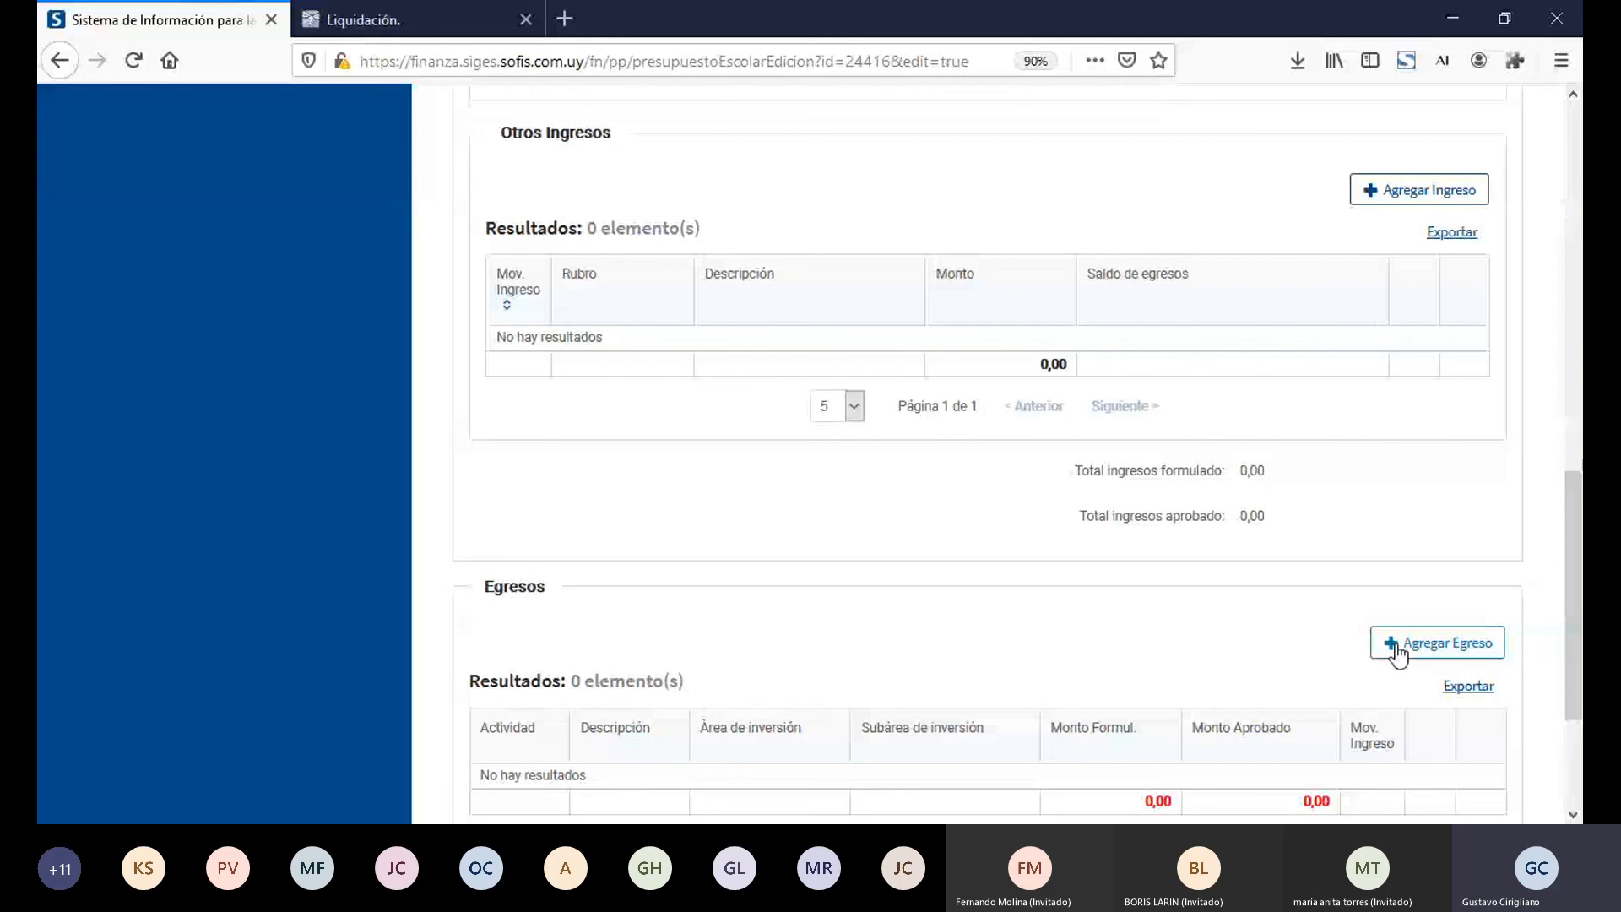
Step: Fill in a new otro ingreso with Rubro "Ingreso por cafetín", Descripción "Más cafetines" and Monto 100, and close the form
left_click(1429, 201)
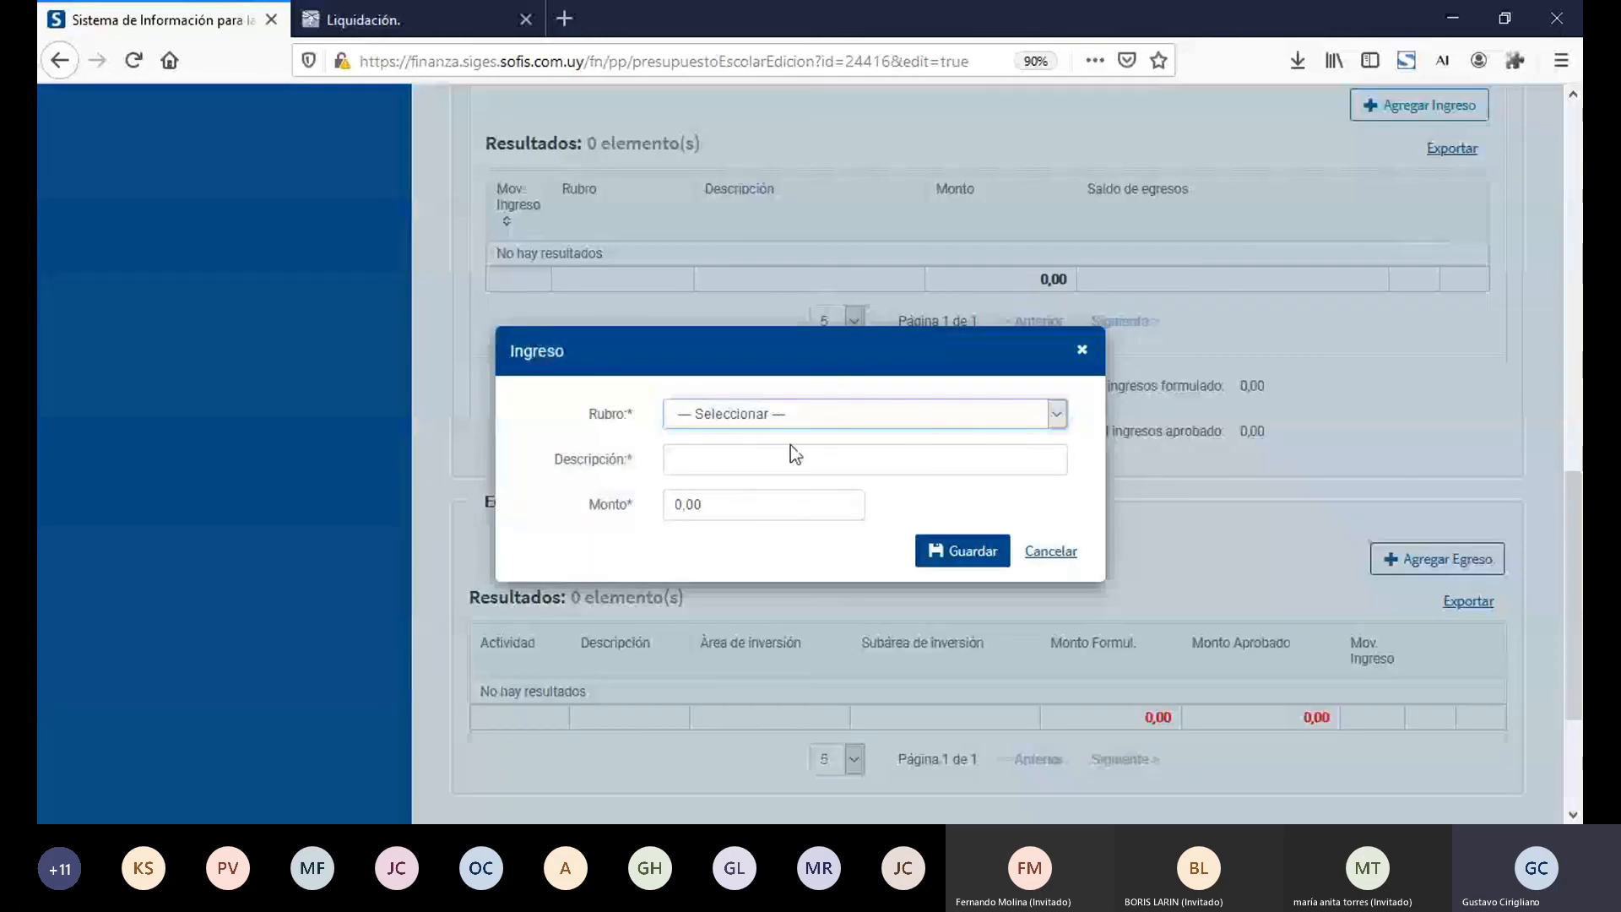
left_click(797, 419)
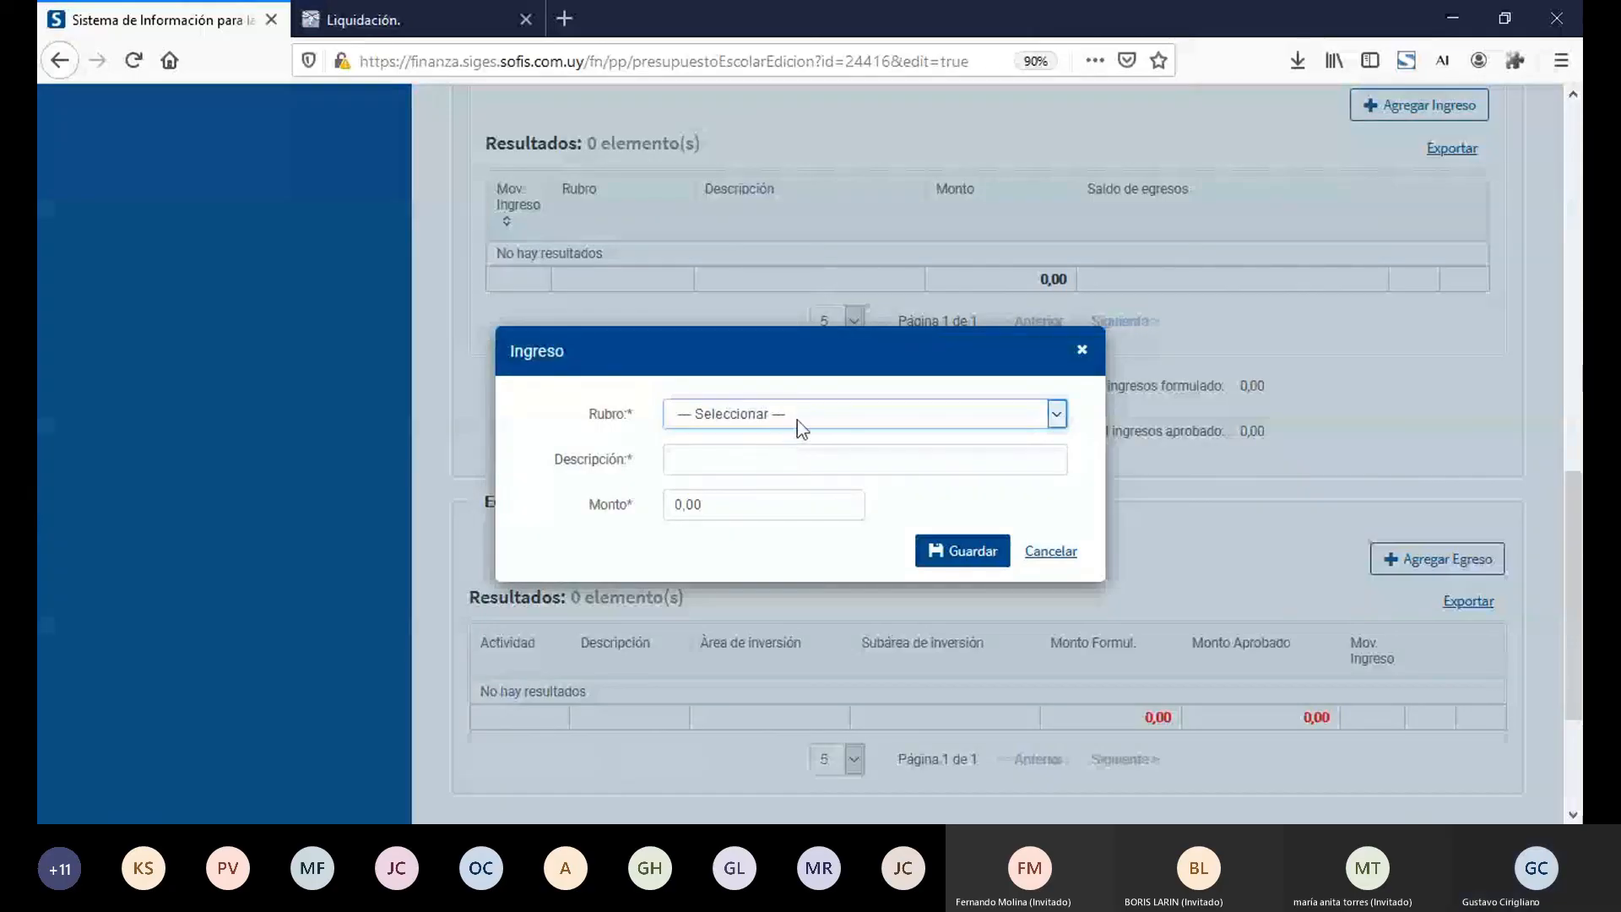
left_click(773, 473)
left_click(738, 464)
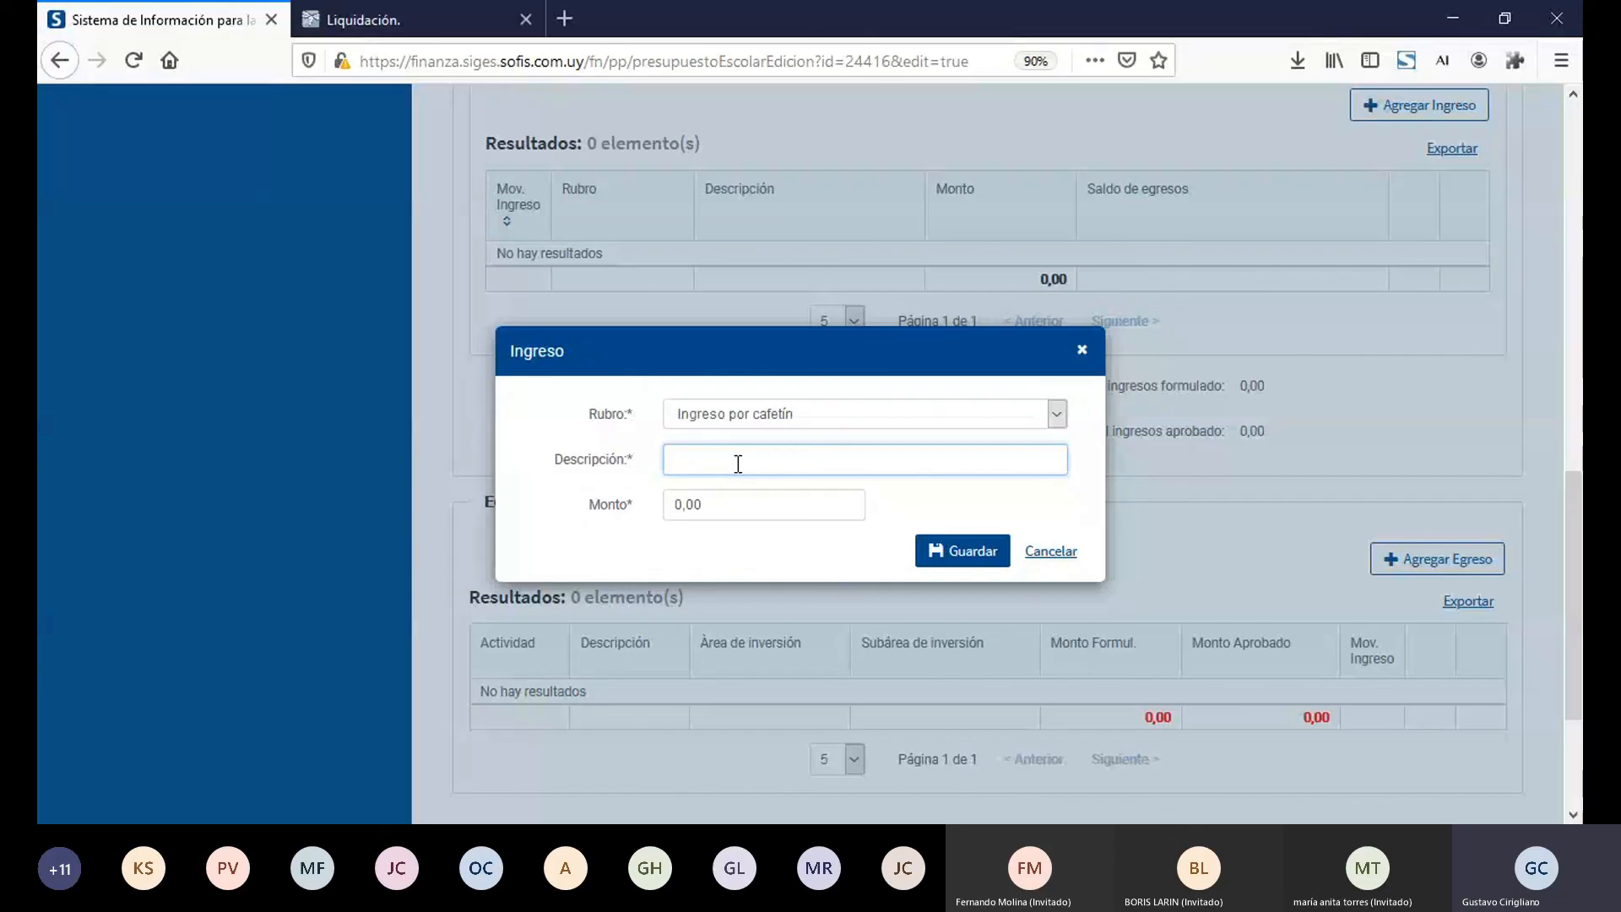
type("Cafetines")
key("BackSpace")
key("BackSpace")
key("BackSpace")
key("BackSpace")
key("BackSpace")
key("BackSpace")
key("BackSpace")
key("BackSpace")
key("BackSpace")
type("Más ")
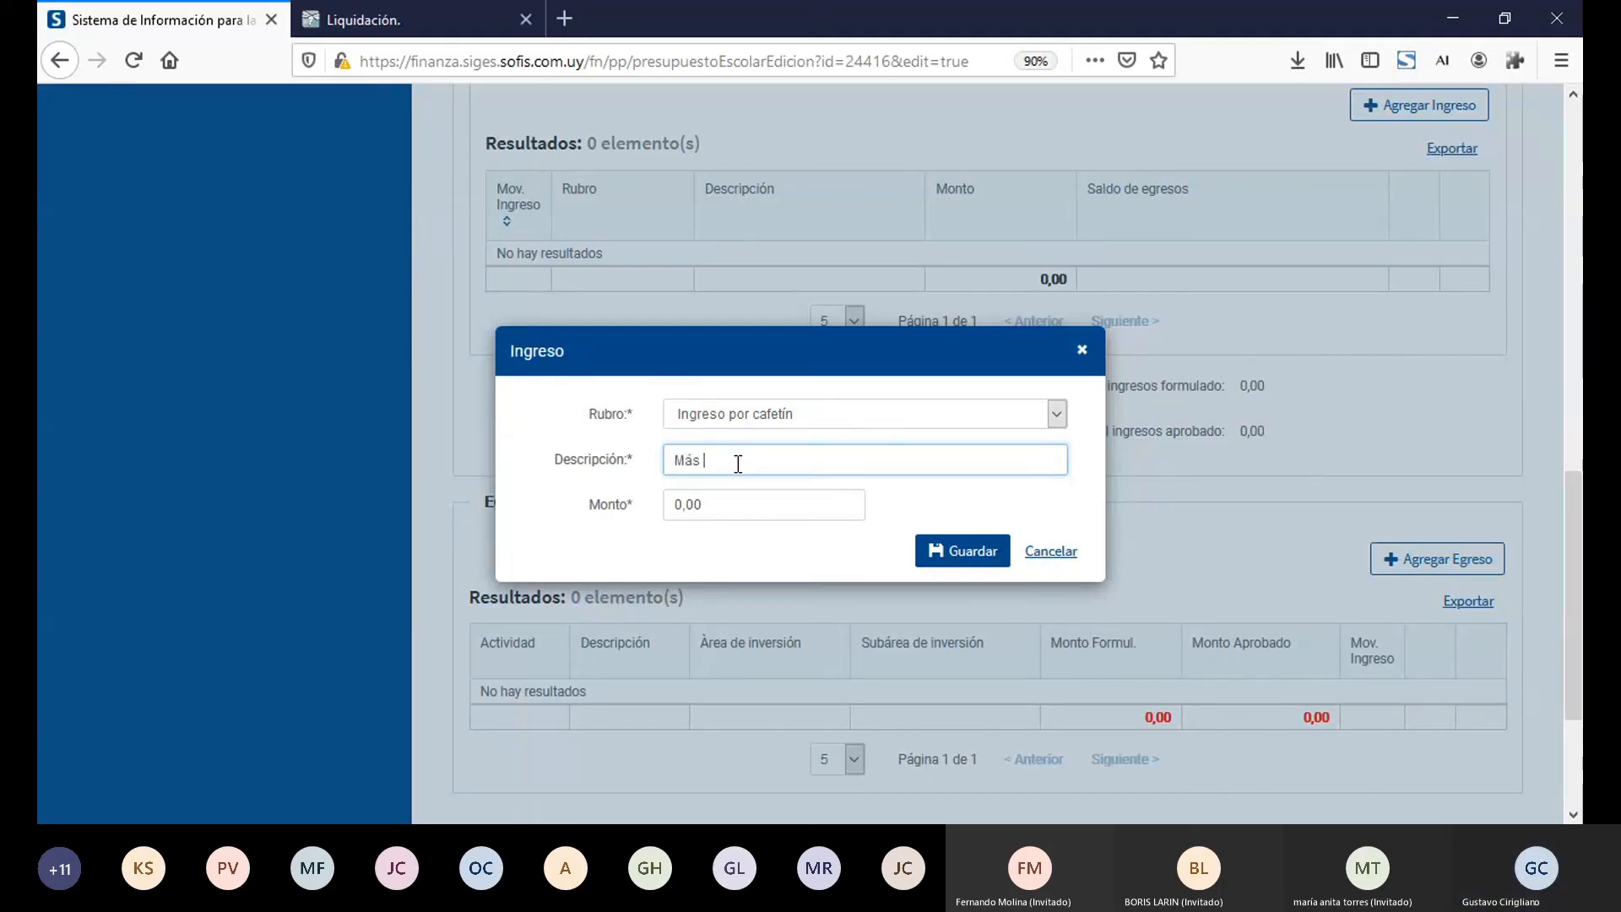
type("cafetines")
key("Tab")
type("100")
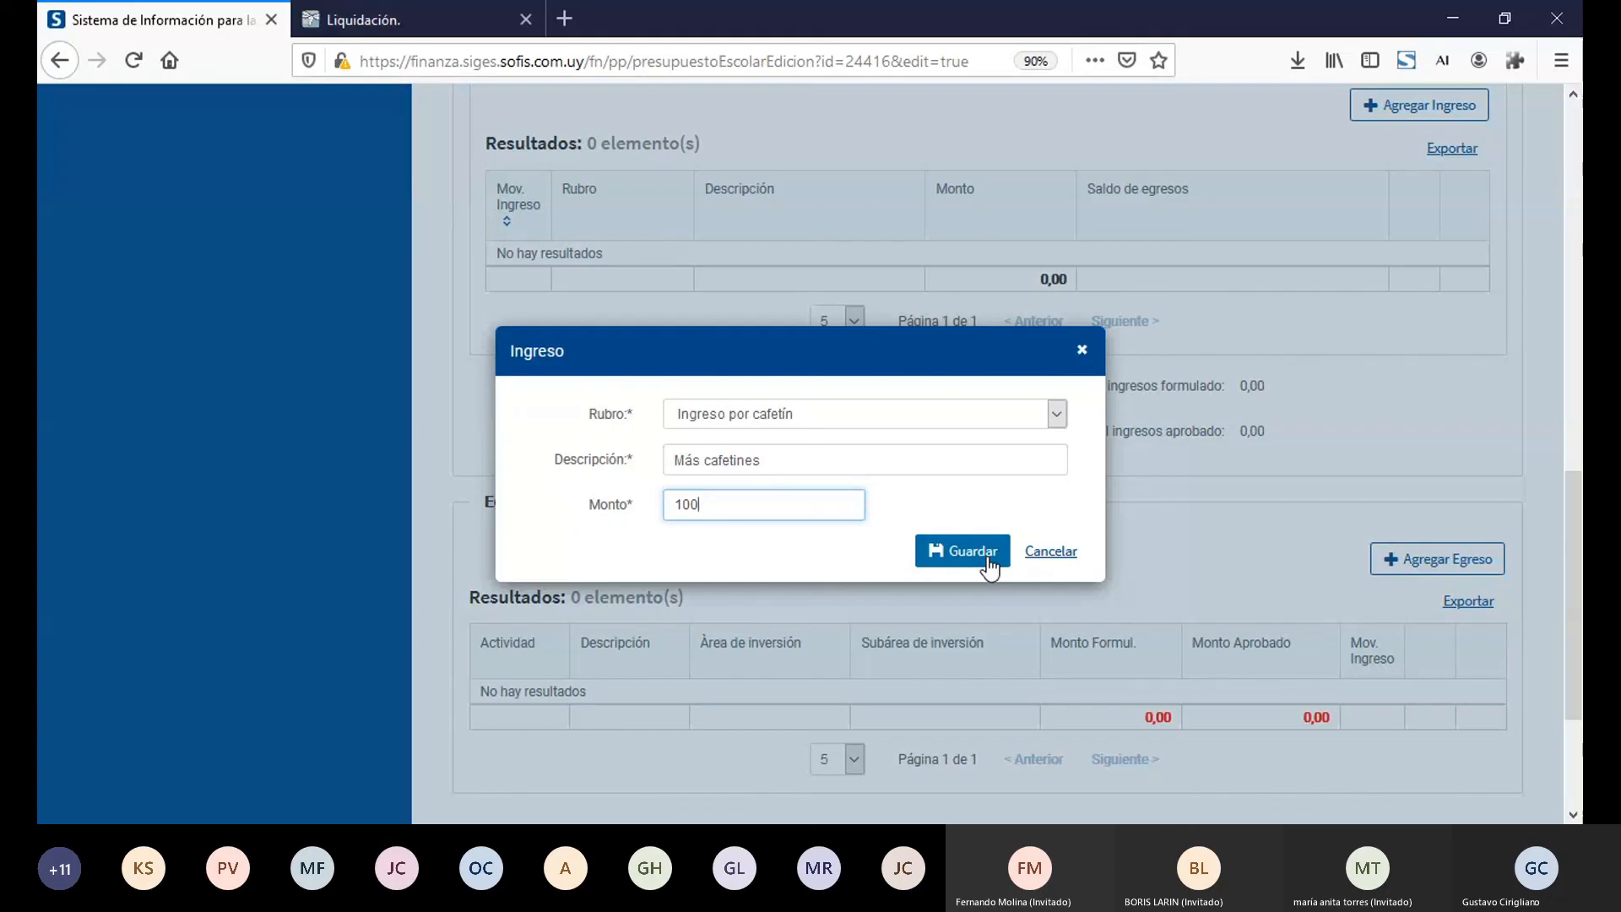
left_click(1082, 351)
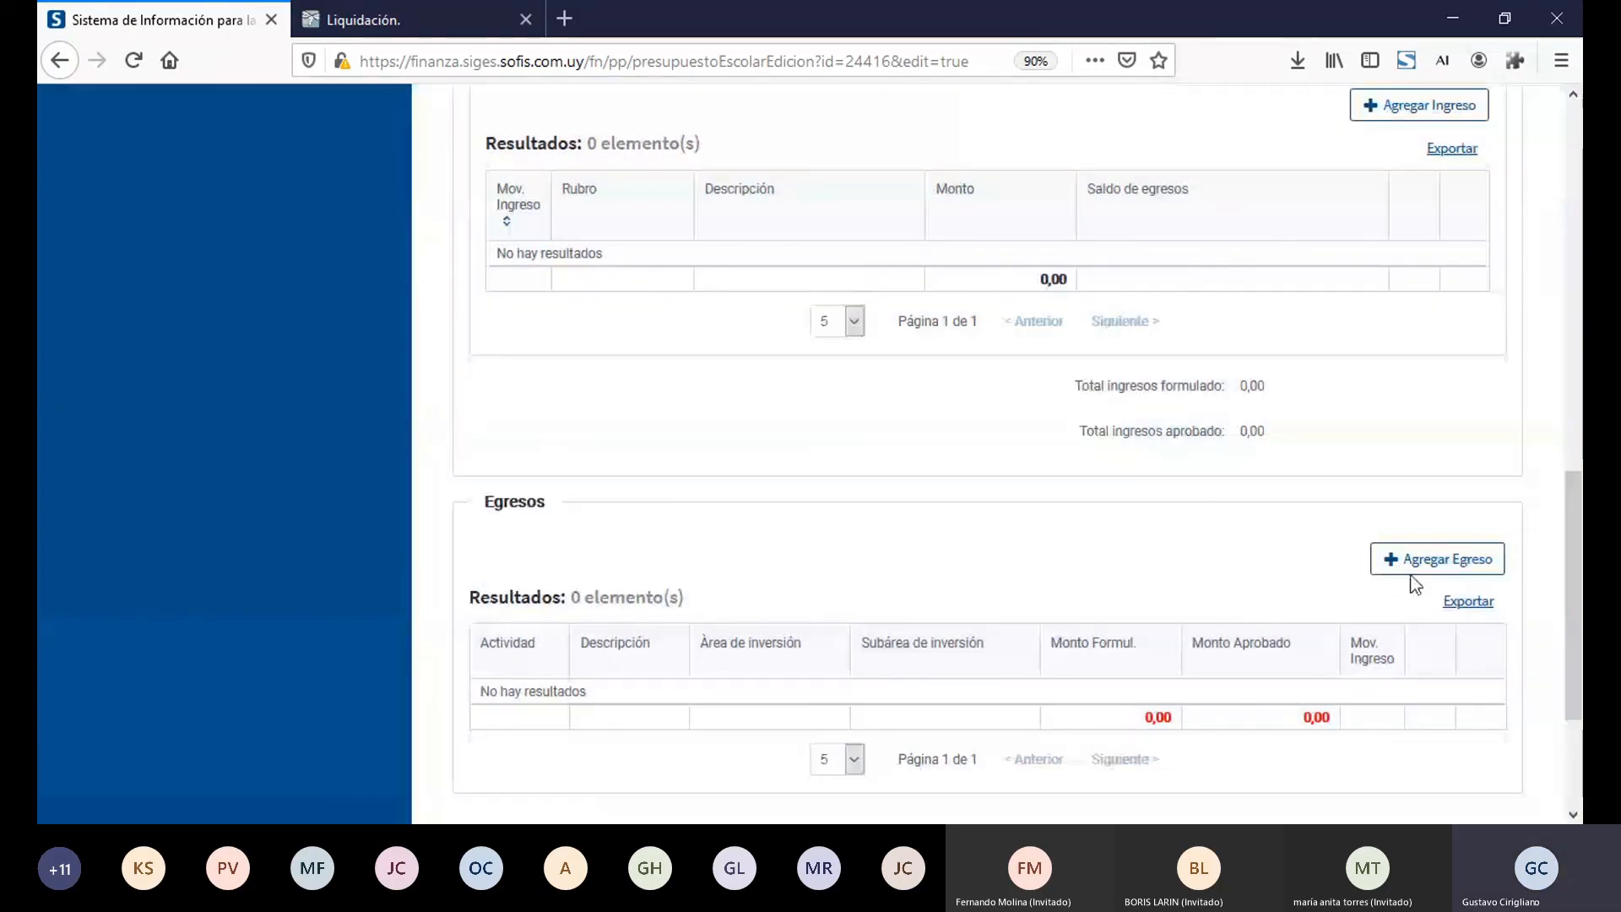
Step: Start a new egreso for the activity "Reunión con los padres de familia" and cancel it
left_click(1424, 563)
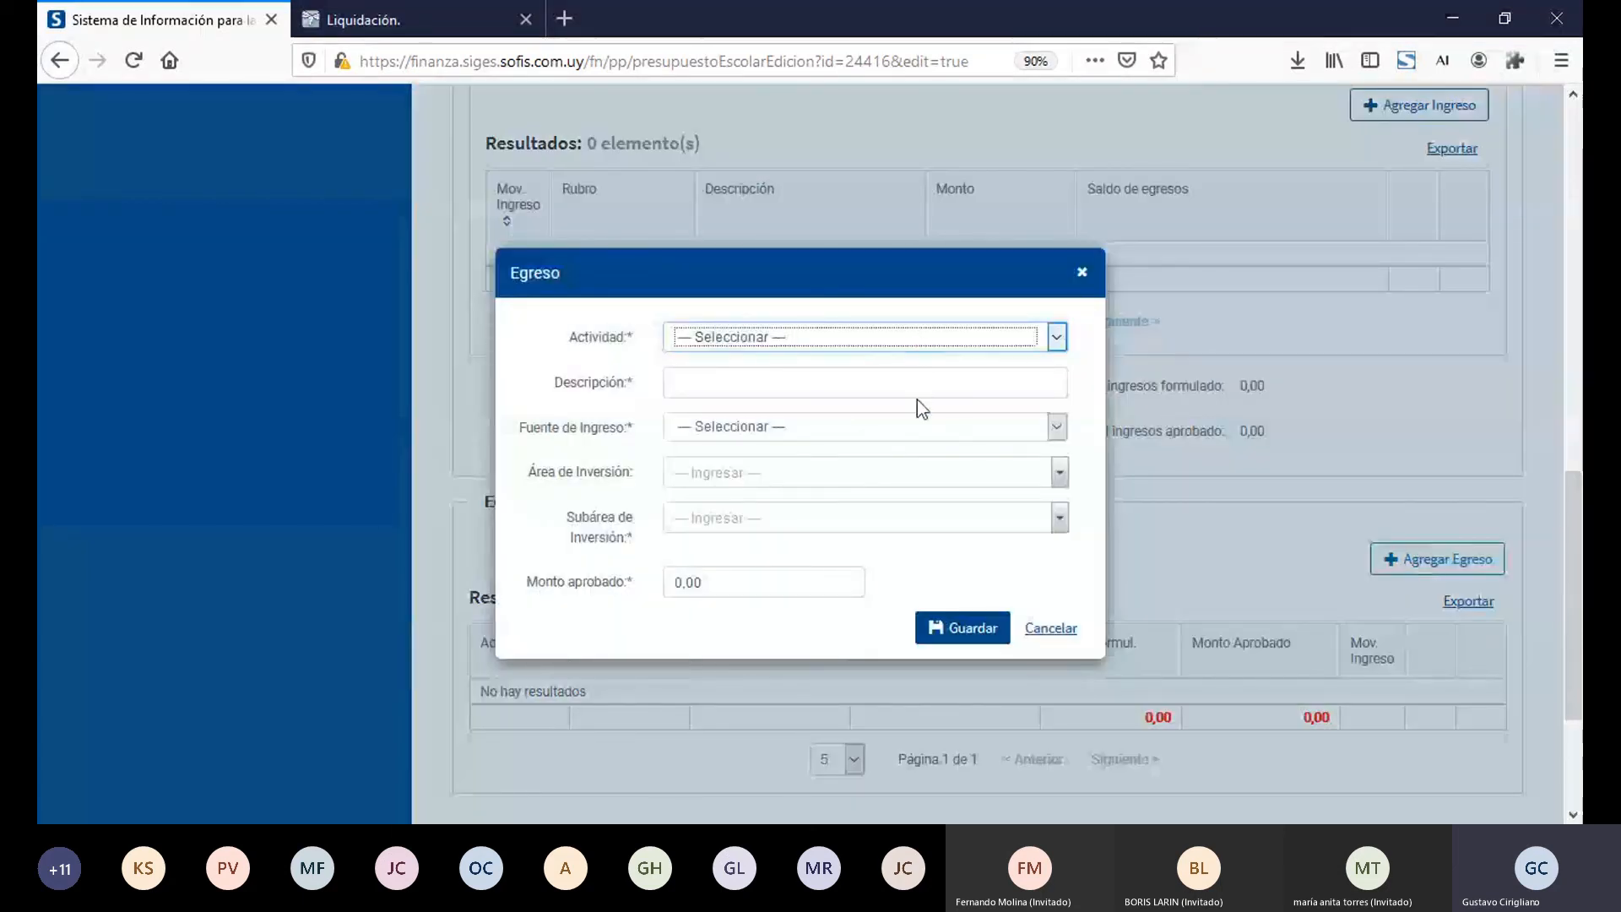
key("Down")
left_click(819, 388)
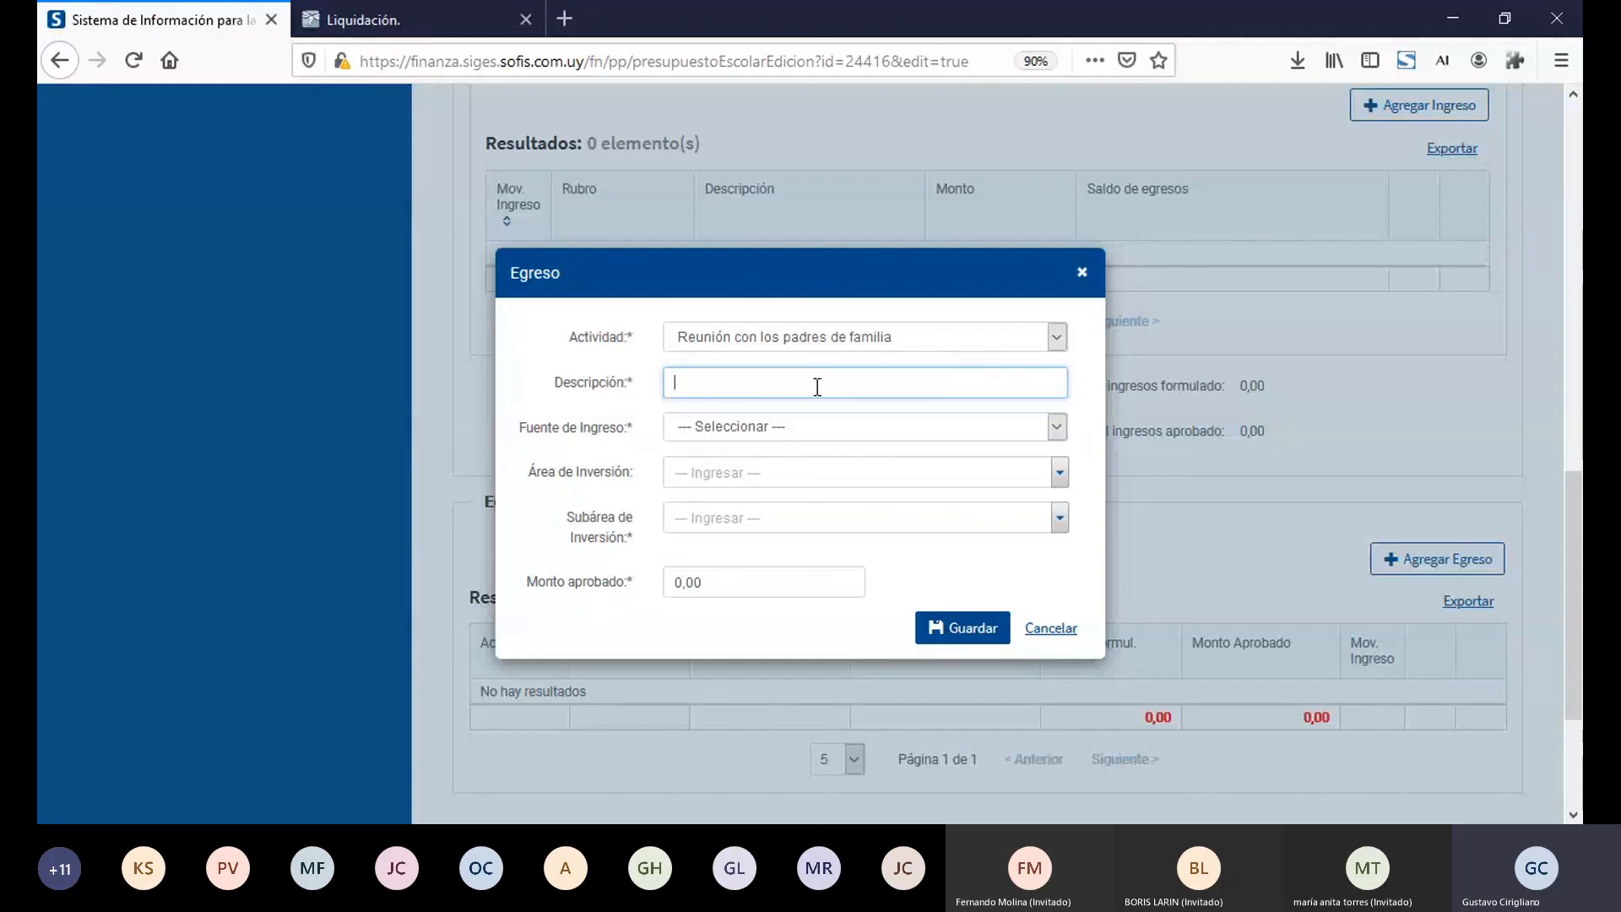
left_click(1045, 630)
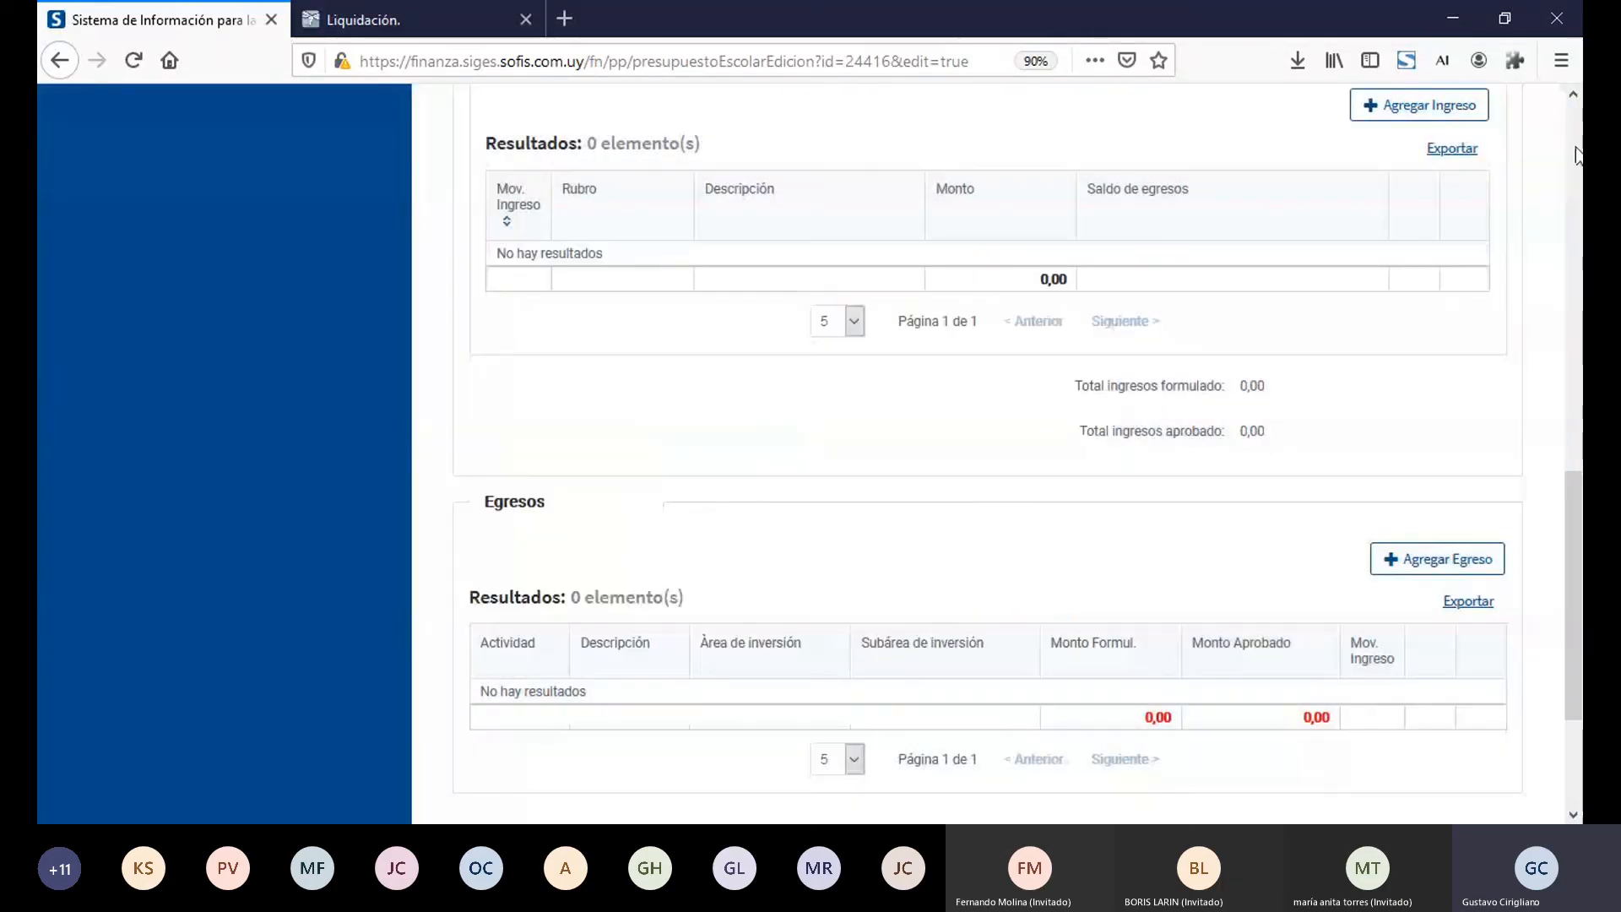